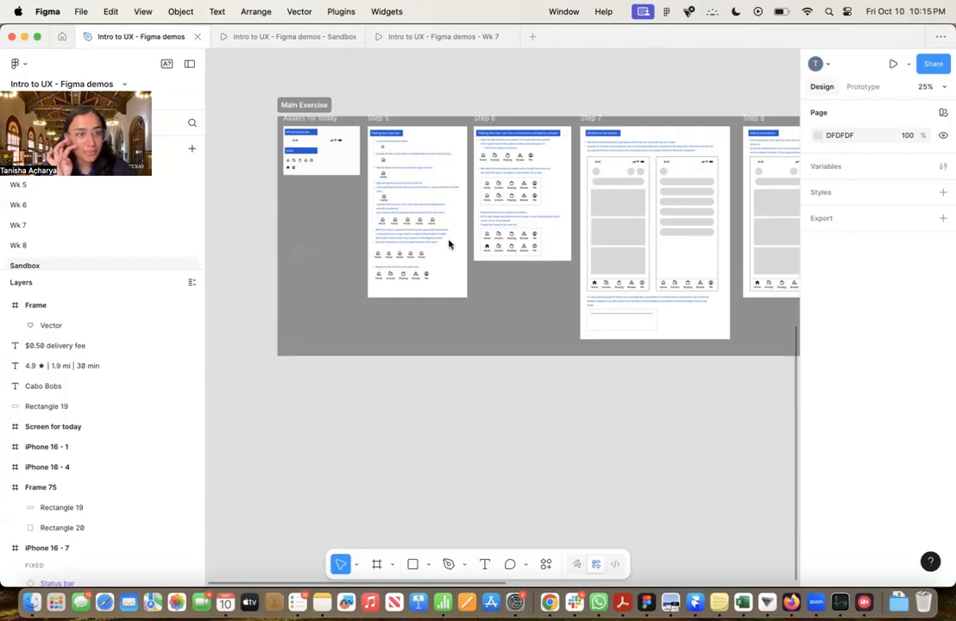
Draw a section about 2766 × 1551 in the empty canvas area below the Main Exercise section
scroll(343, 342, down, 3)
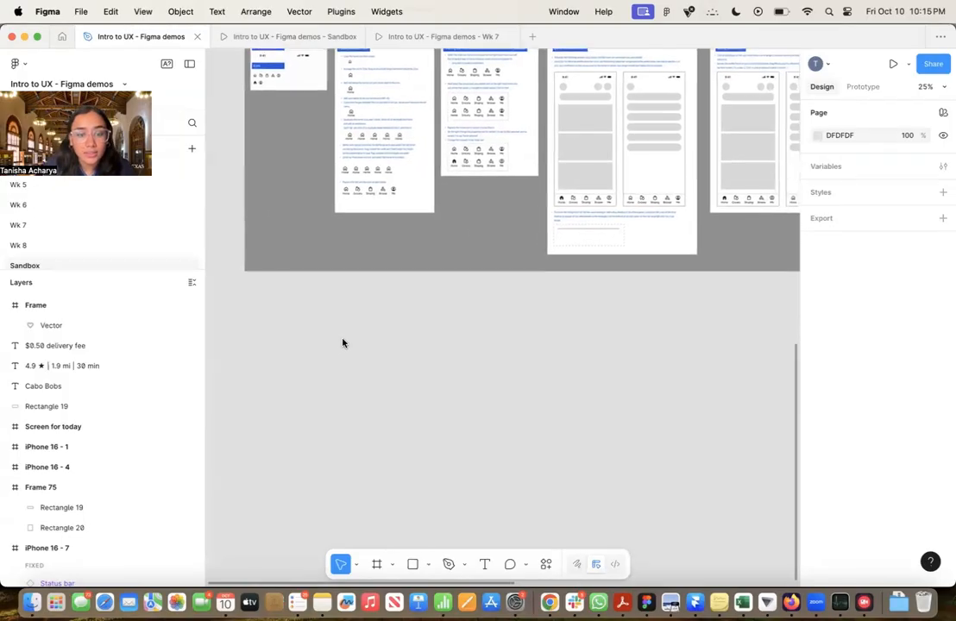
click(378, 565)
click(393, 566)
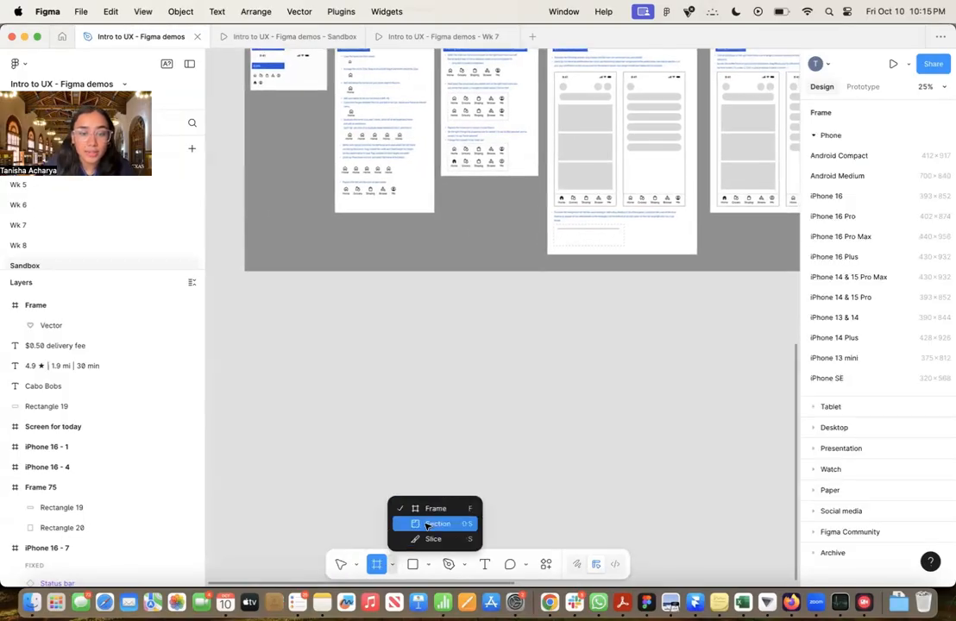
click(426, 525)
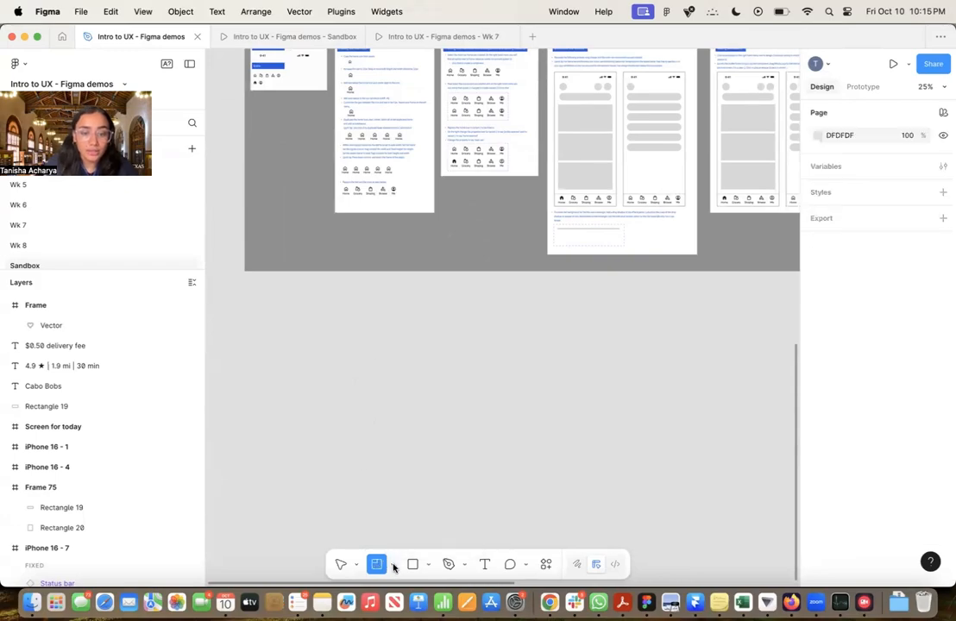
click(393, 566)
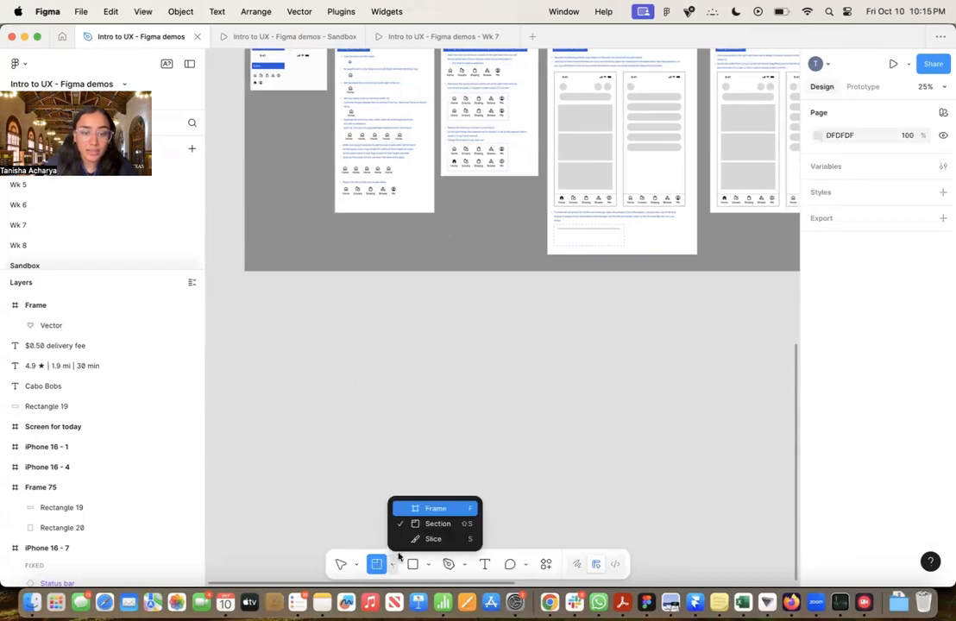
click(439, 523)
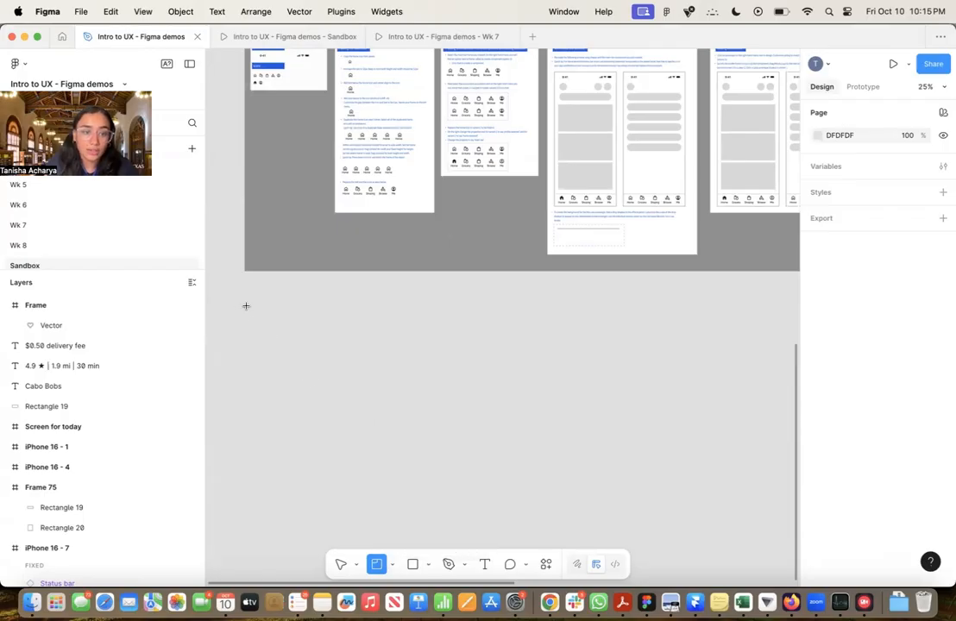
drag(244, 305, 681, 551)
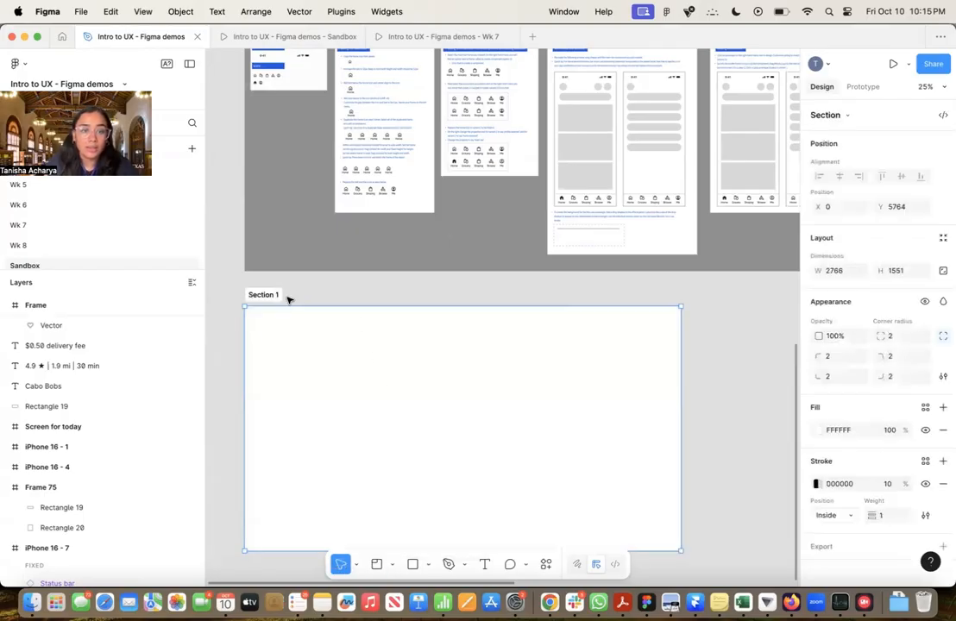
Rename the new section with the owner's first name
double_click(263, 294)
text(Tanisha)
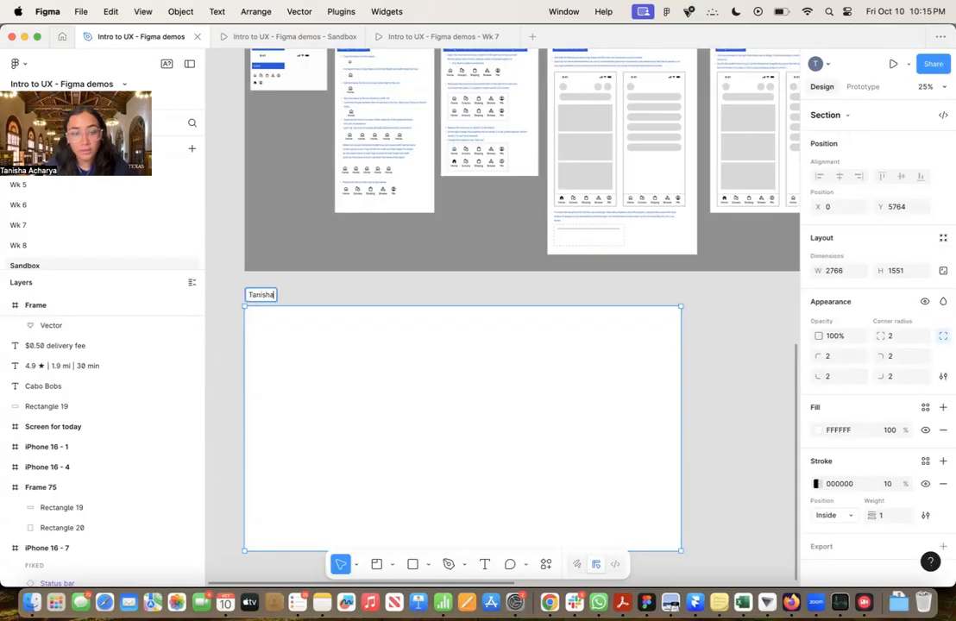
key(Return)
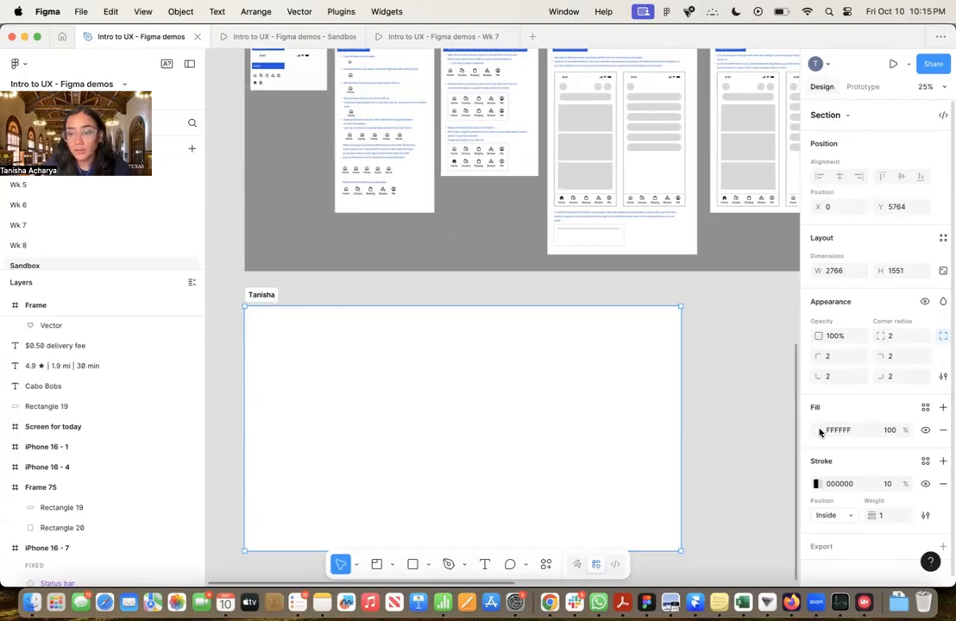
Fill the new section with the grey 909090 sampled from the Main Exercise section's background
click(822, 432)
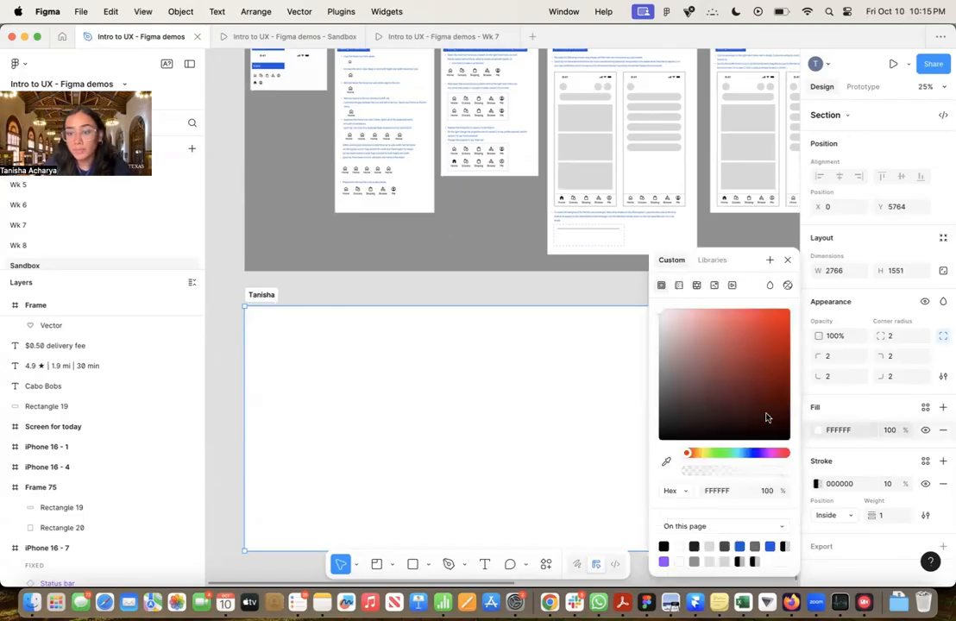
click(667, 463)
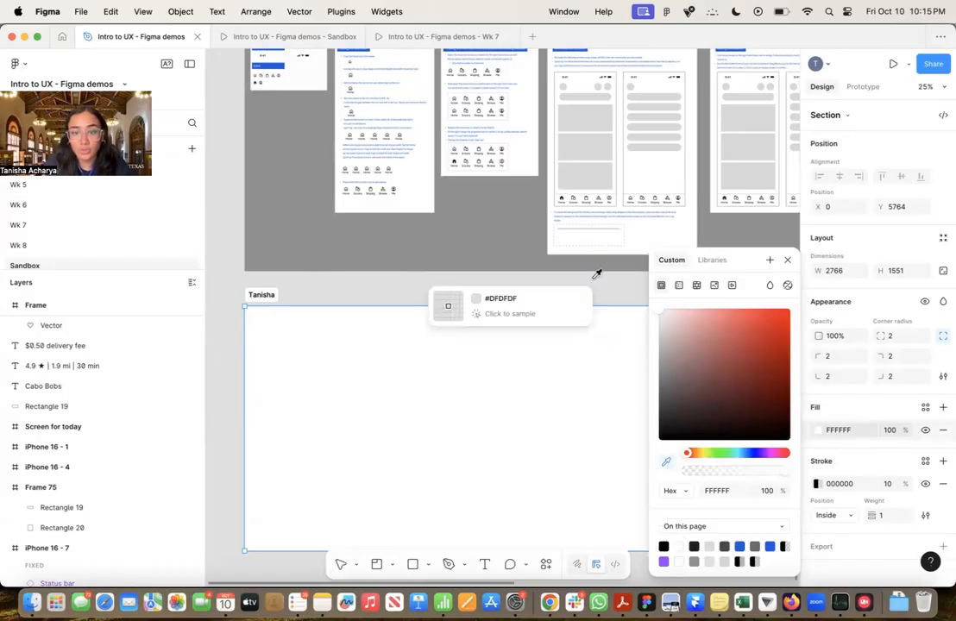
click(496, 215)
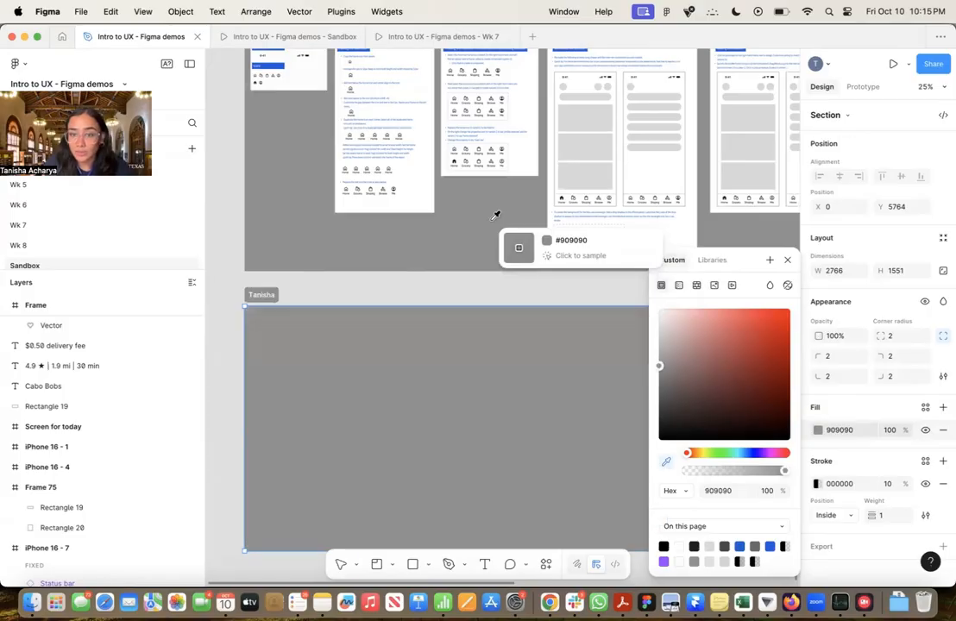
click(787, 261)
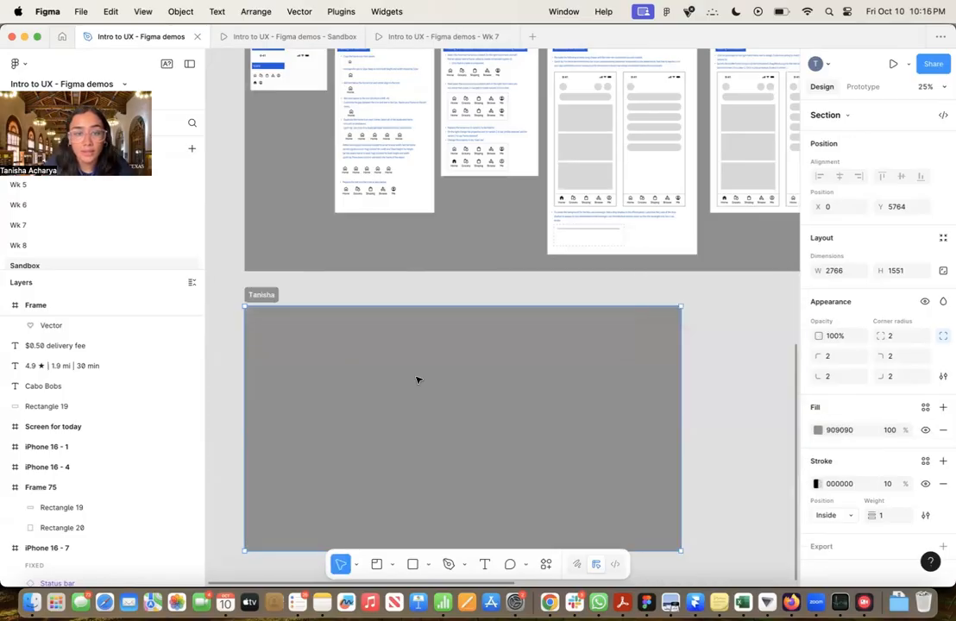
click(309, 285)
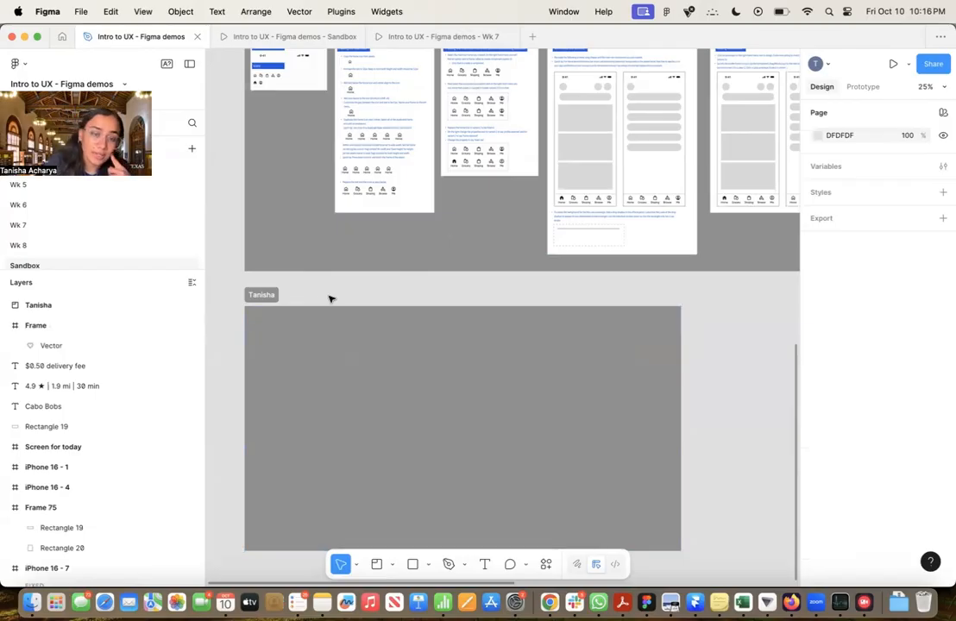
Create an iPhone 16 frame and place it near the new section's upper-left corner, at about X 92, Y 131
drag(329, 298, 379, 297)
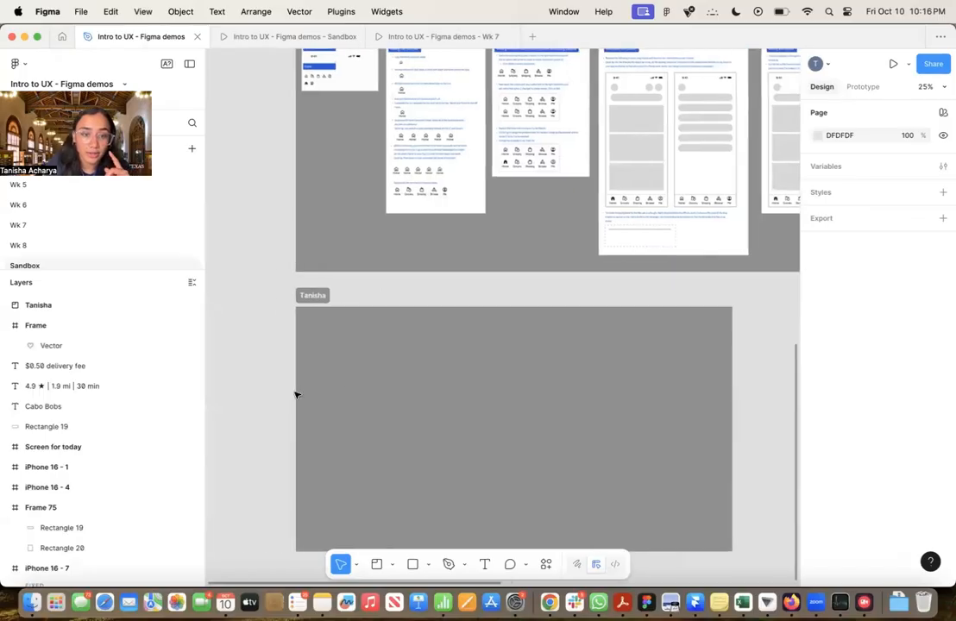
drag(294, 394, 284, 354)
scroll(342, 357, up, 5)
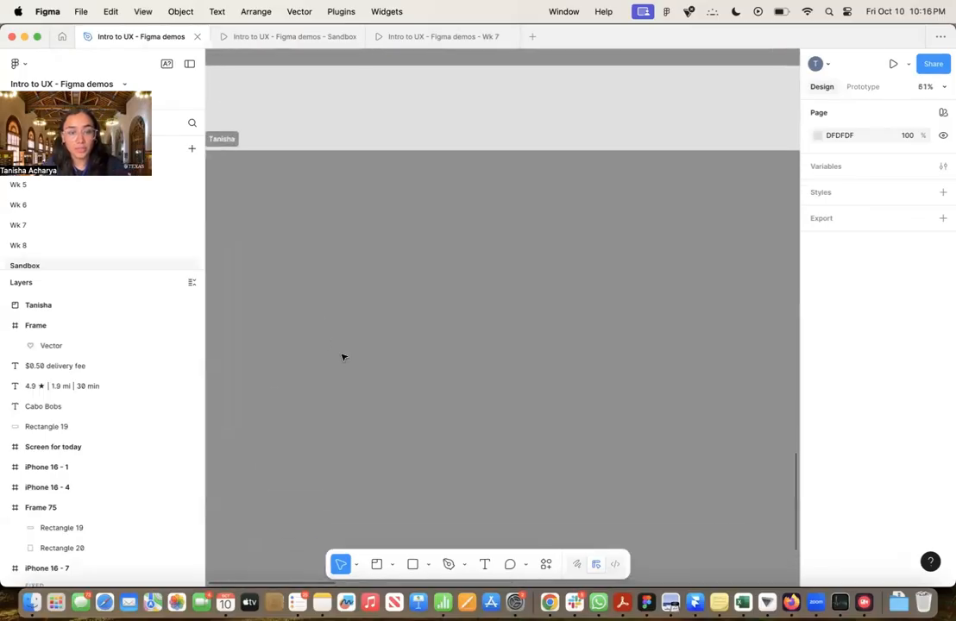
scroll(342, 358, down, 3)
click(394, 565)
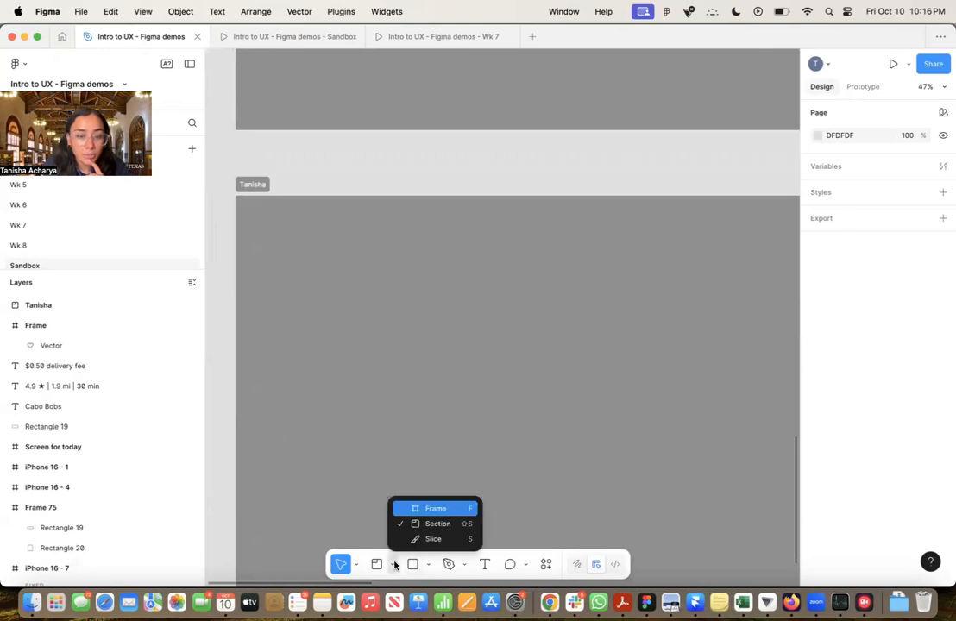
click(414, 511)
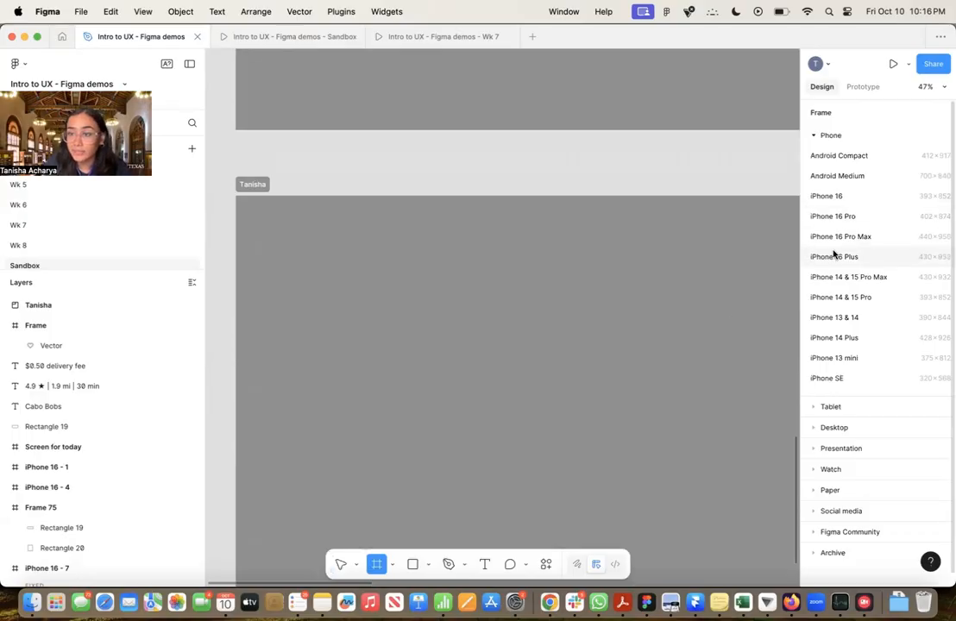
click(834, 197)
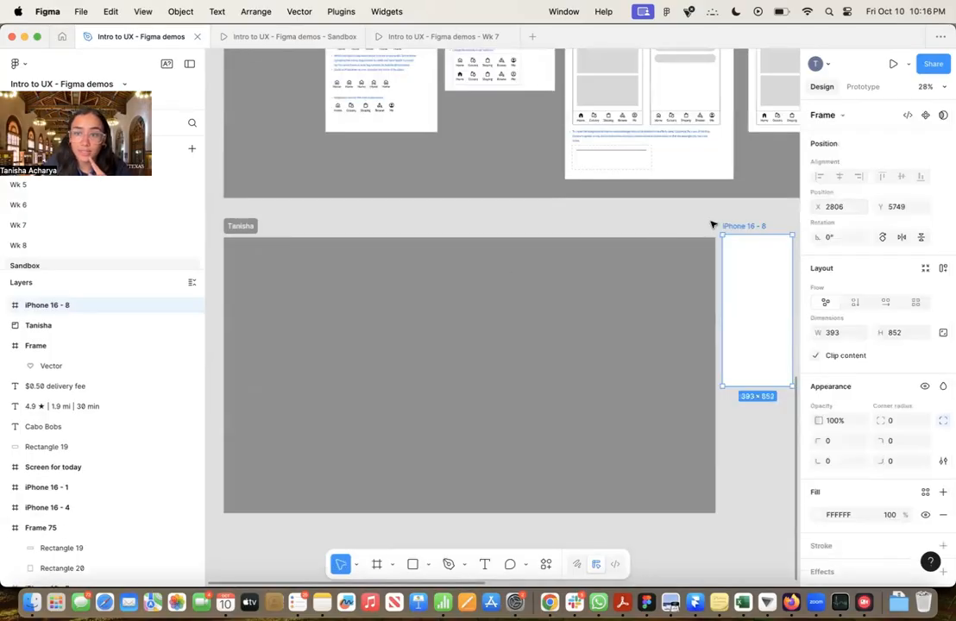
drag(744, 222, 259, 251)
Add a layout guide to the iPhone 16 frame, changing its type to Columns with a count of 4
scroll(282, 326, up, 5)
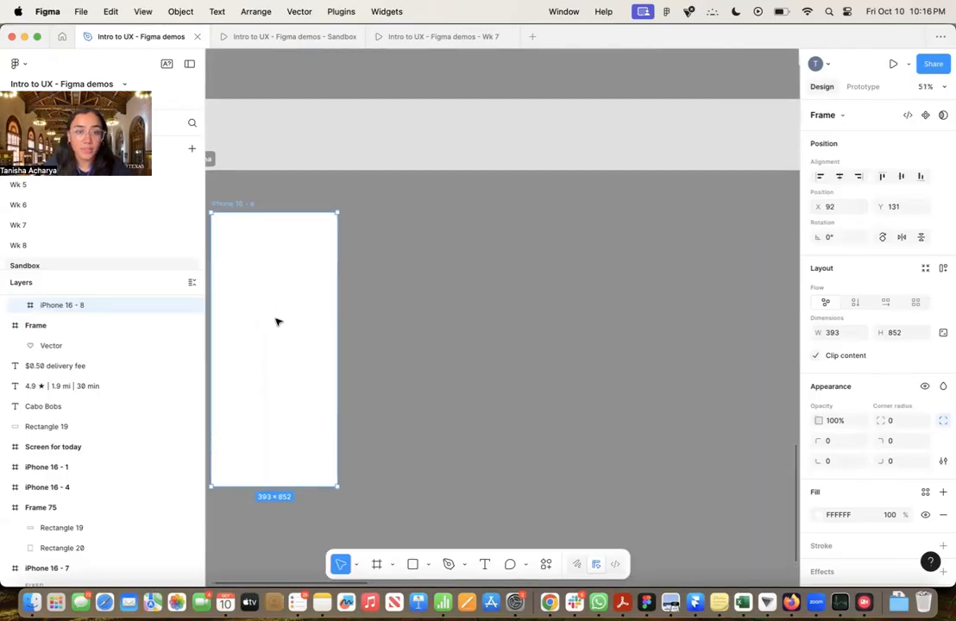
scroll(276, 321, left, 5)
scroll(276, 322, down, 2)
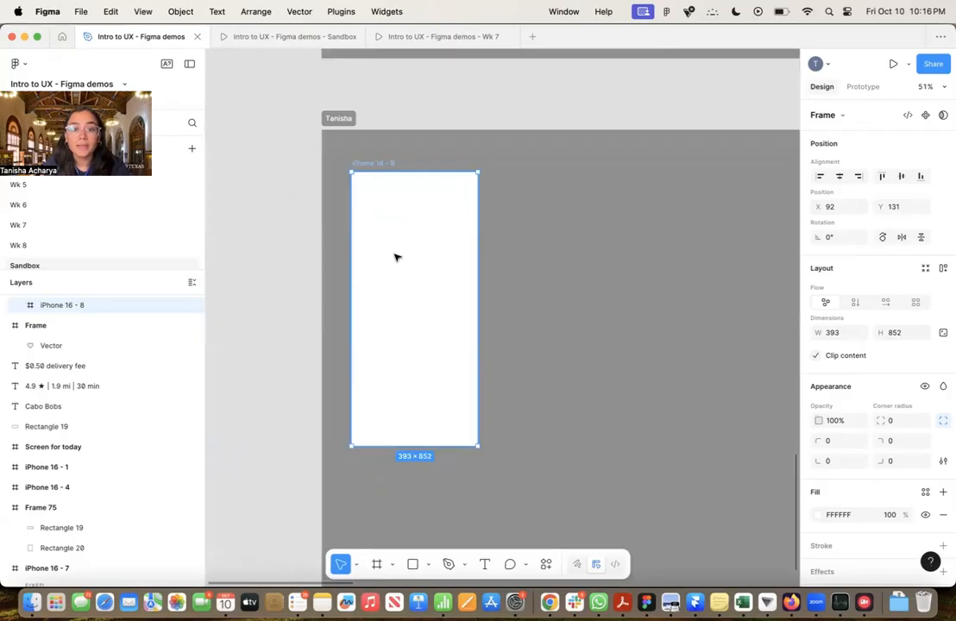
scroll(396, 257, up, 3)
scroll(892, 449, down, 3)
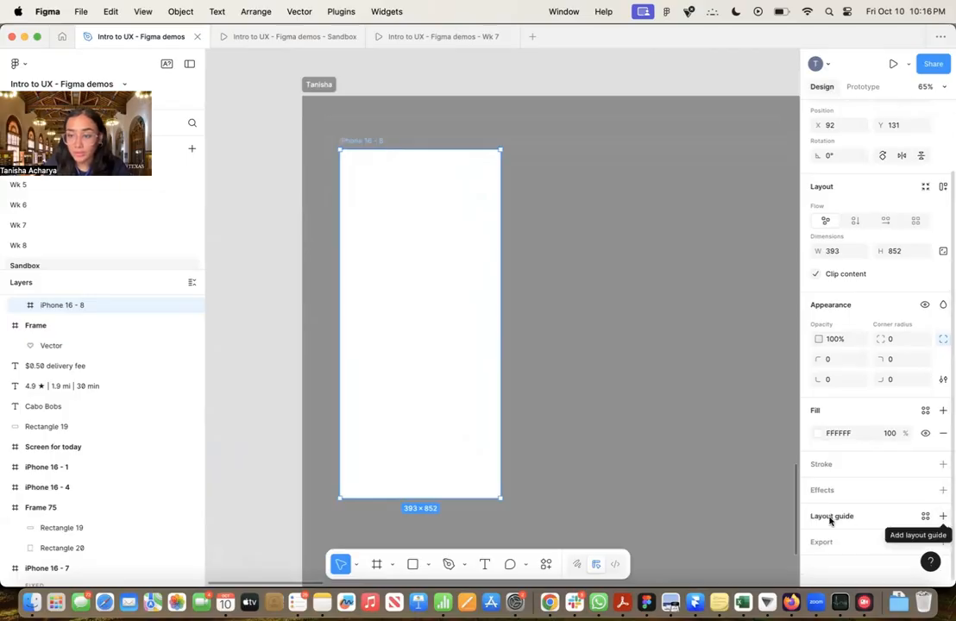
click(943, 516)
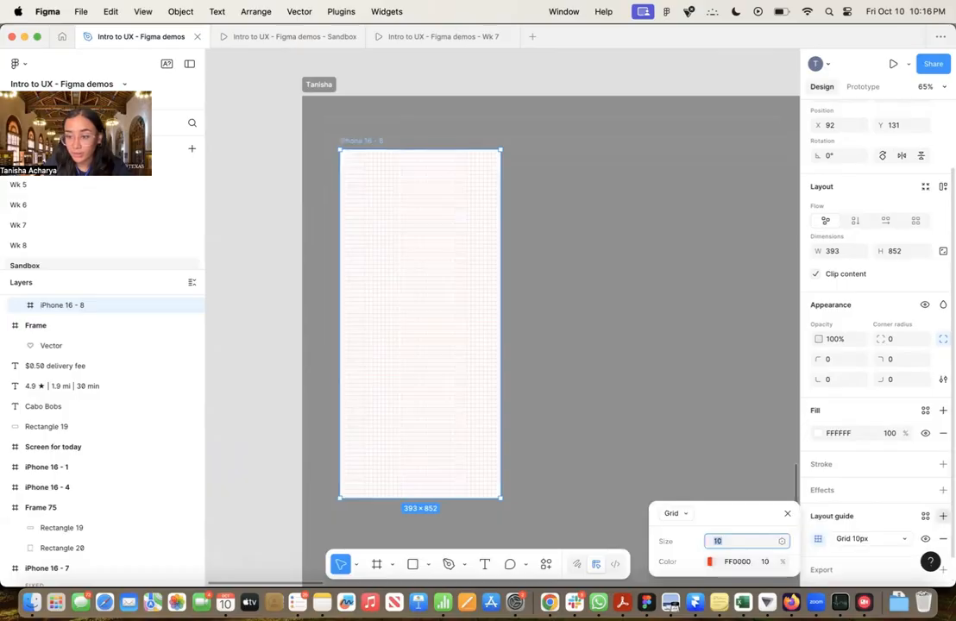
click(679, 514)
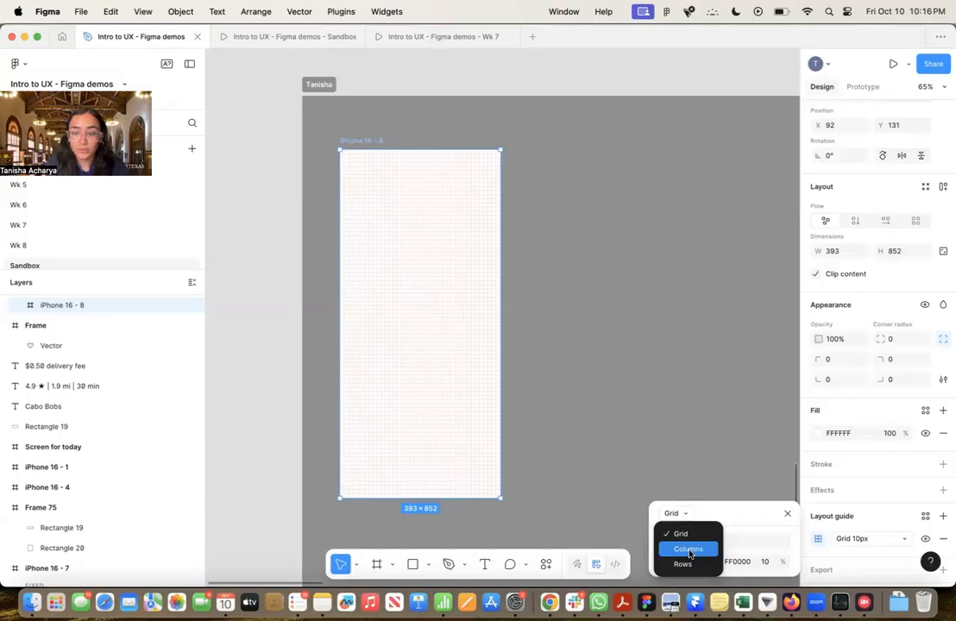
click(689, 549)
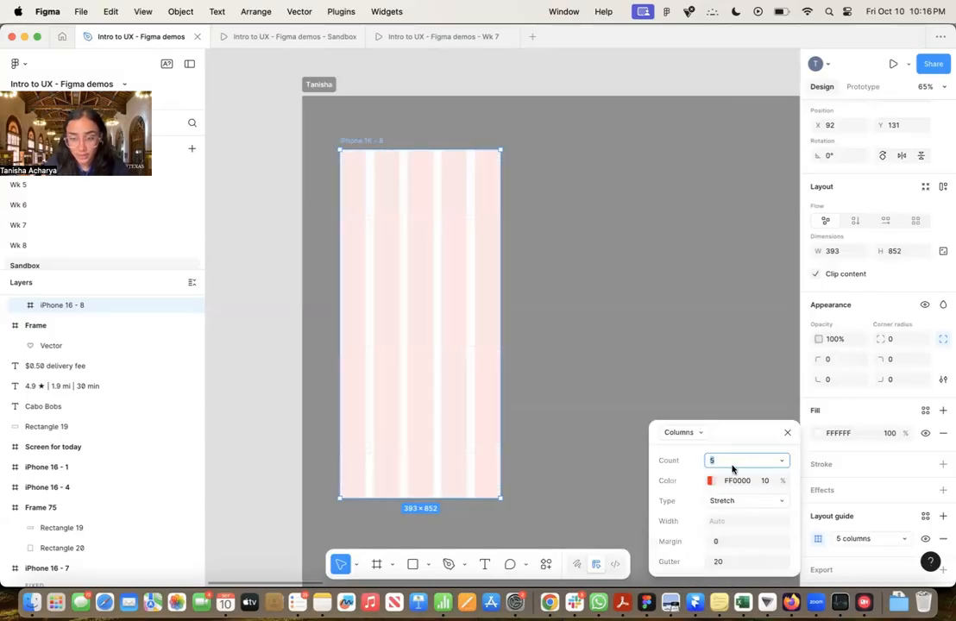
text(4)
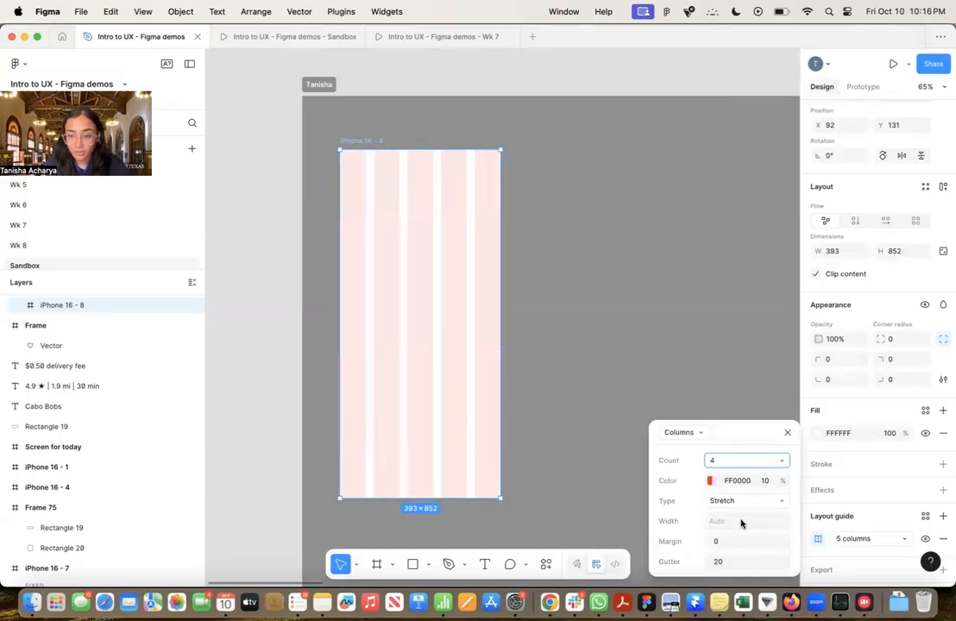
Set the column guide's margin to 24 and its gutter to 24
click(731, 543)
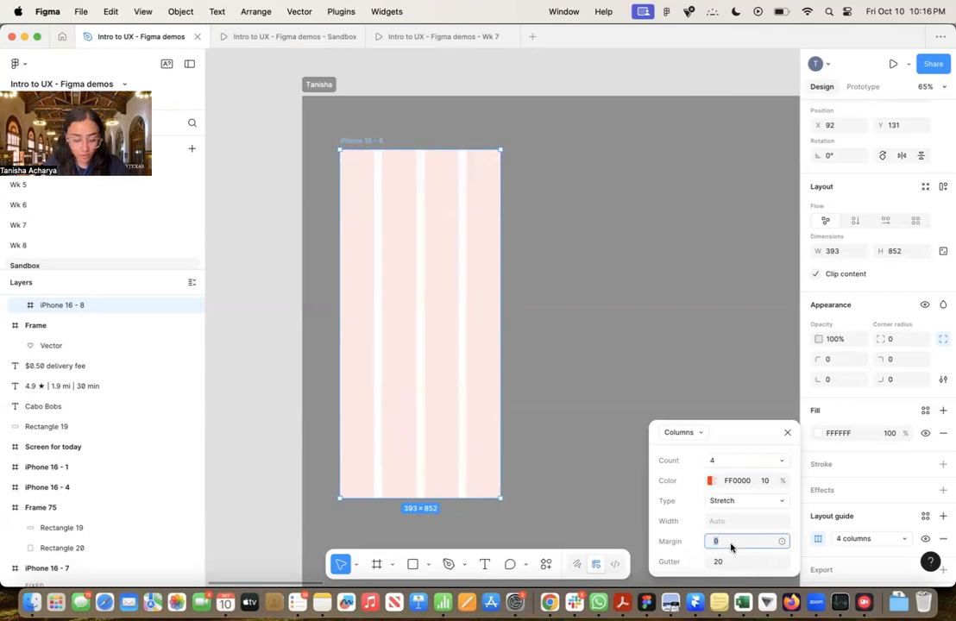
text(24)
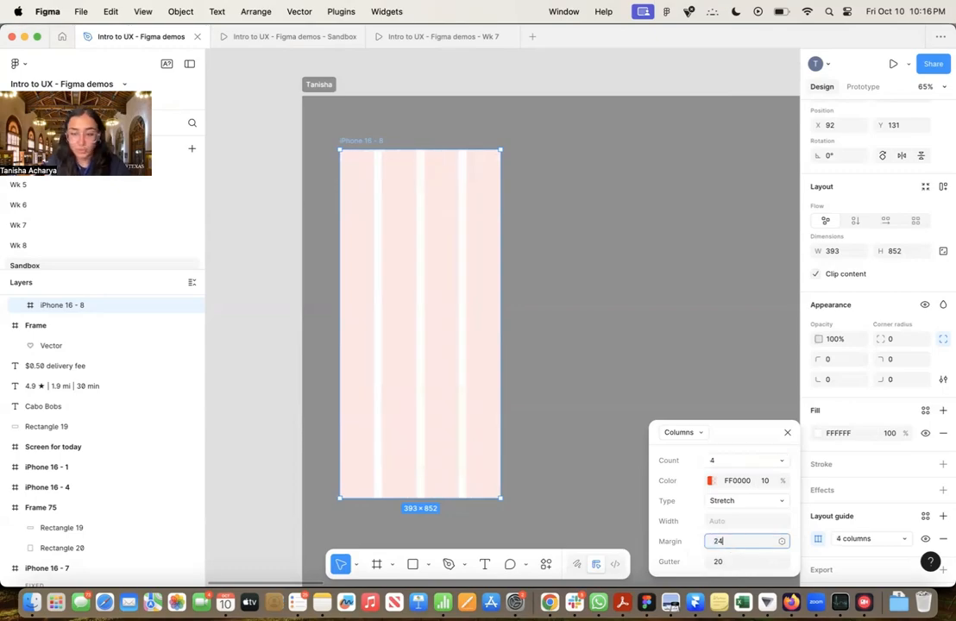
click(734, 561)
text(24)
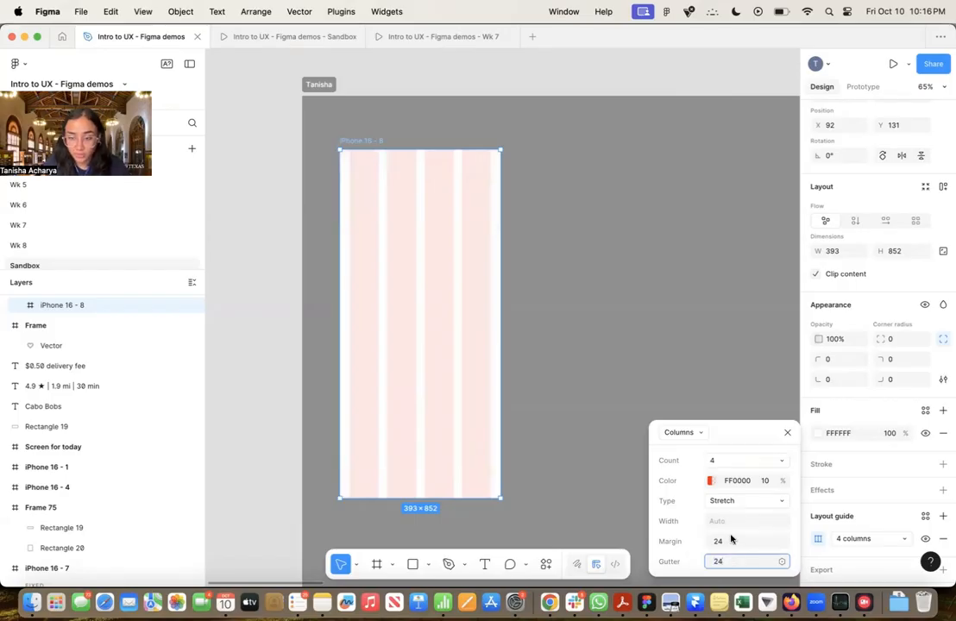
click(732, 542)
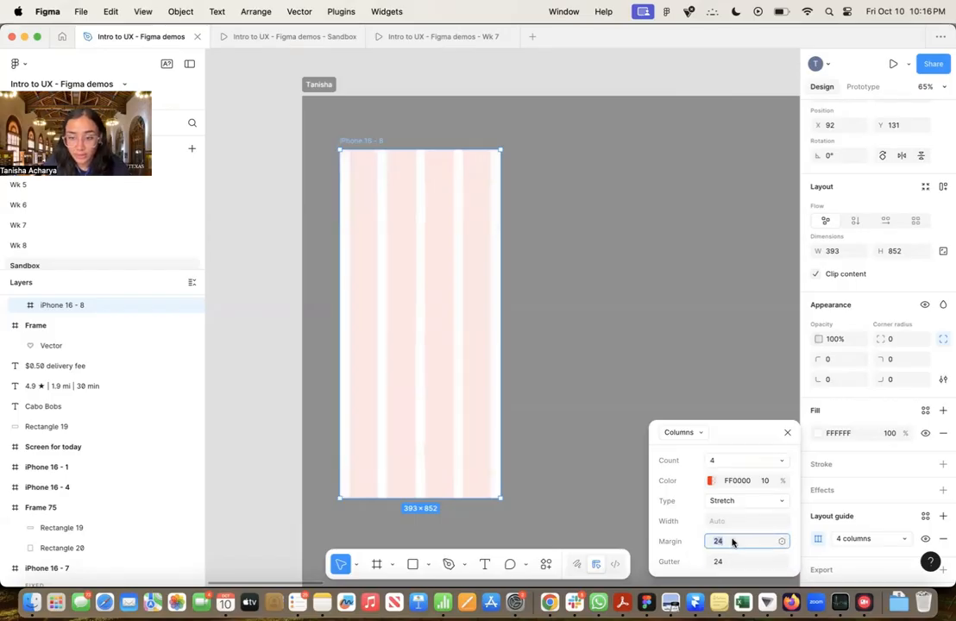
click(788, 430)
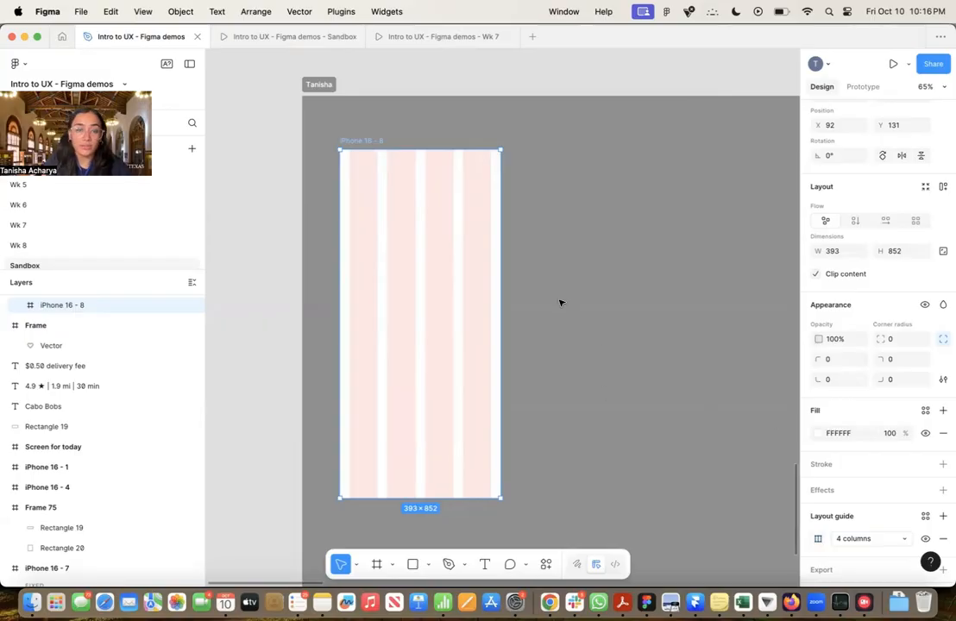
Hide the iPhone frame's column guide, show it again and deselect the frame
click(927, 540)
click(926, 540)
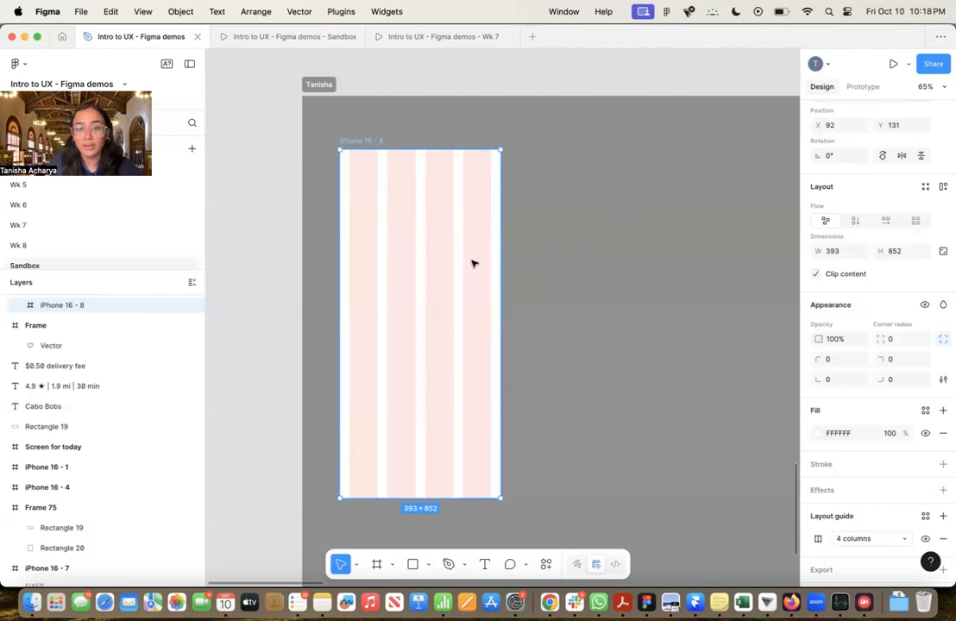
click(582, 226)
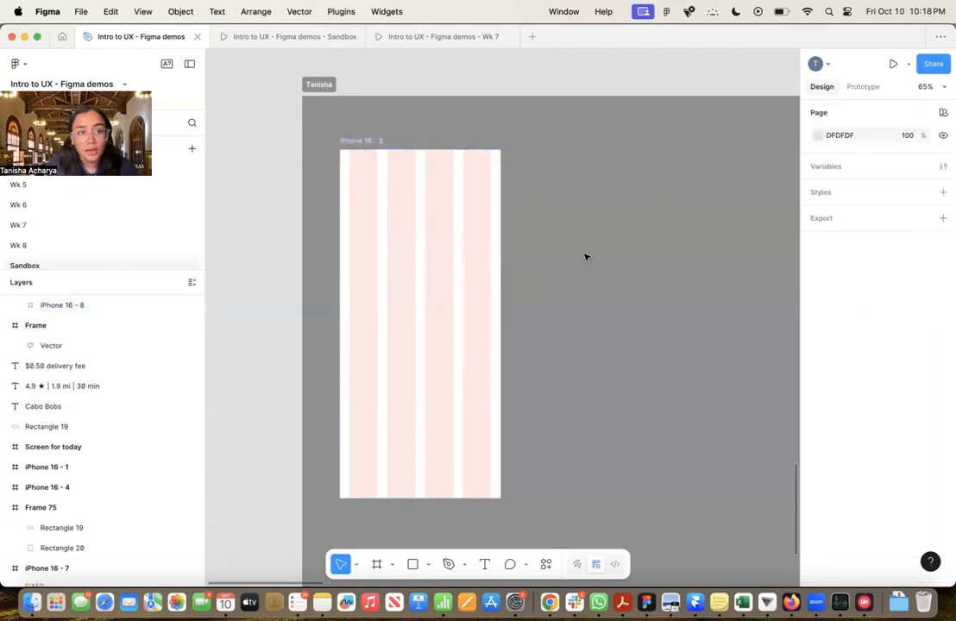
Copy the outlined home icon from Assets for today into the personal section beside the iPhone frame, at about X 708, Y 630, and expand its layer
scroll(585, 257, down, 5)
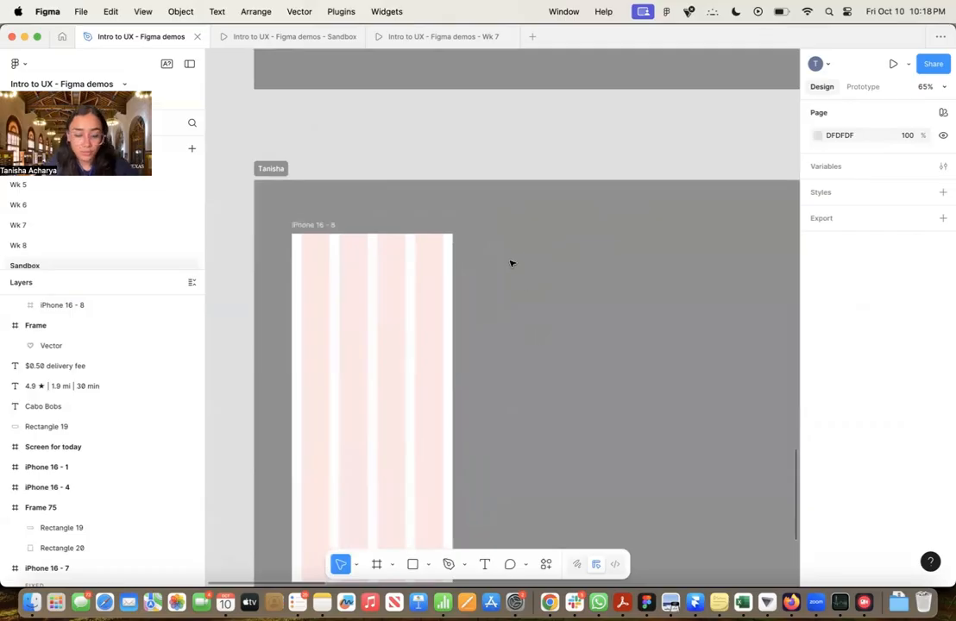
scroll(512, 263, down, 5)
scroll(511, 264, up, 6)
scroll(501, 268, down, 3)
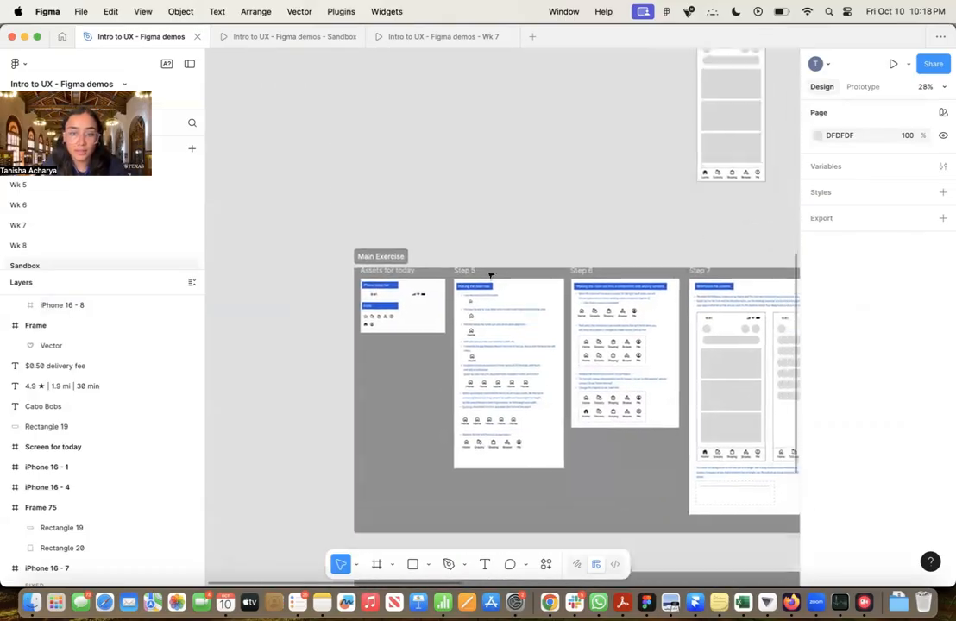
scroll(369, 146, up, 6)
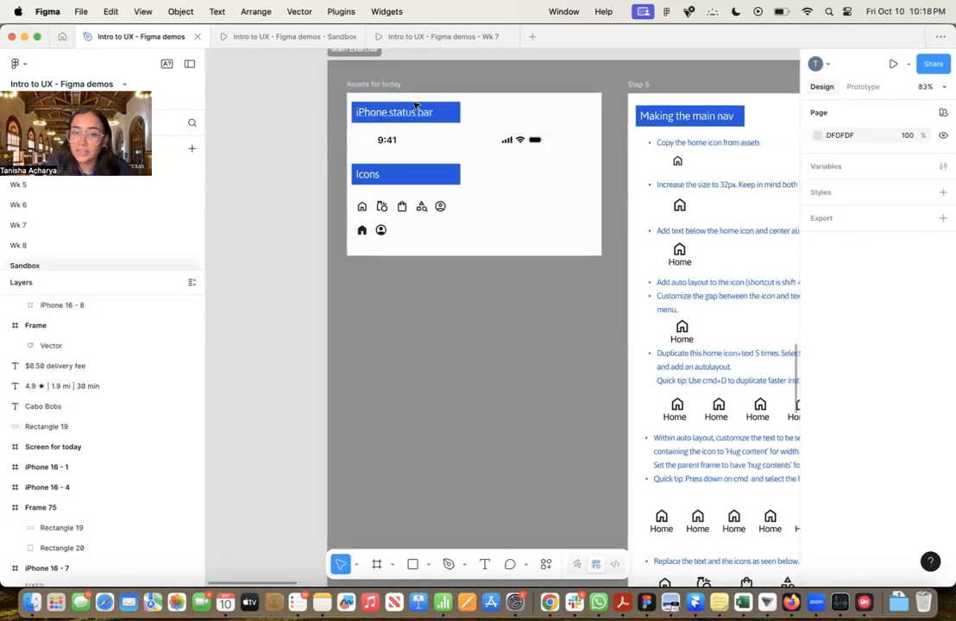
drag(477, 309, 418, 320)
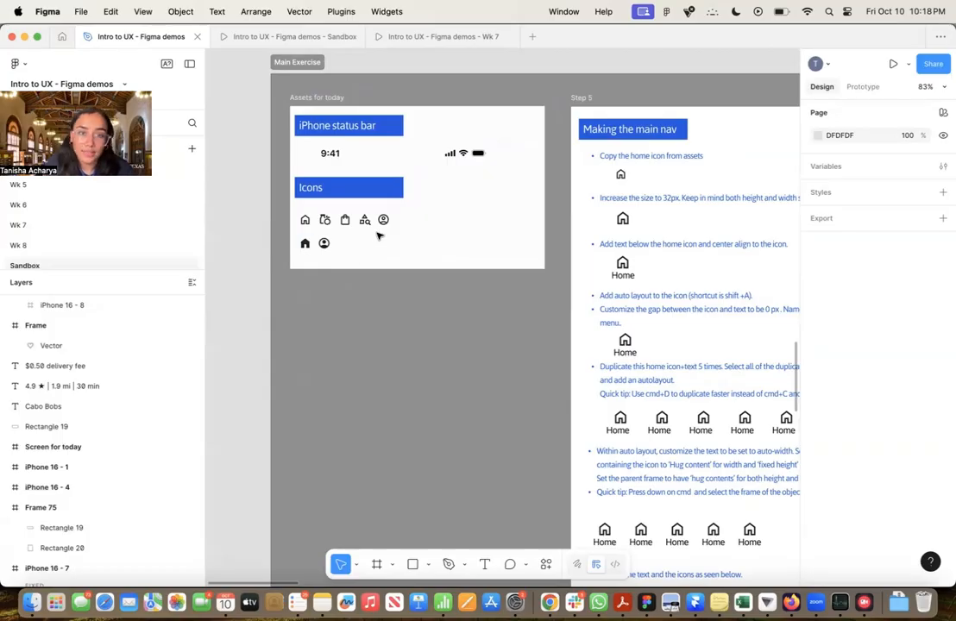
click(303, 220)
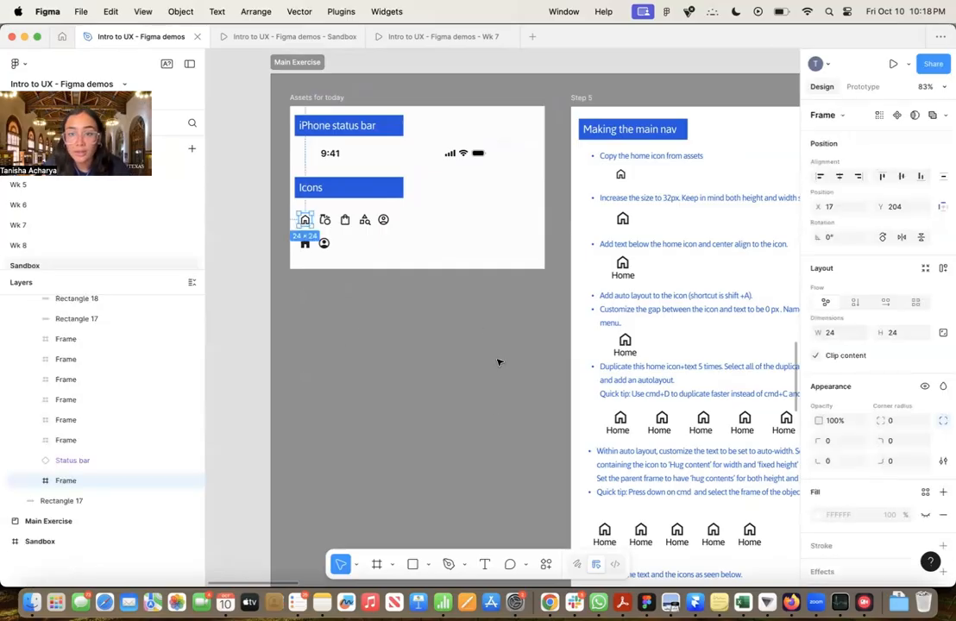
scroll(537, 367, right, 5)
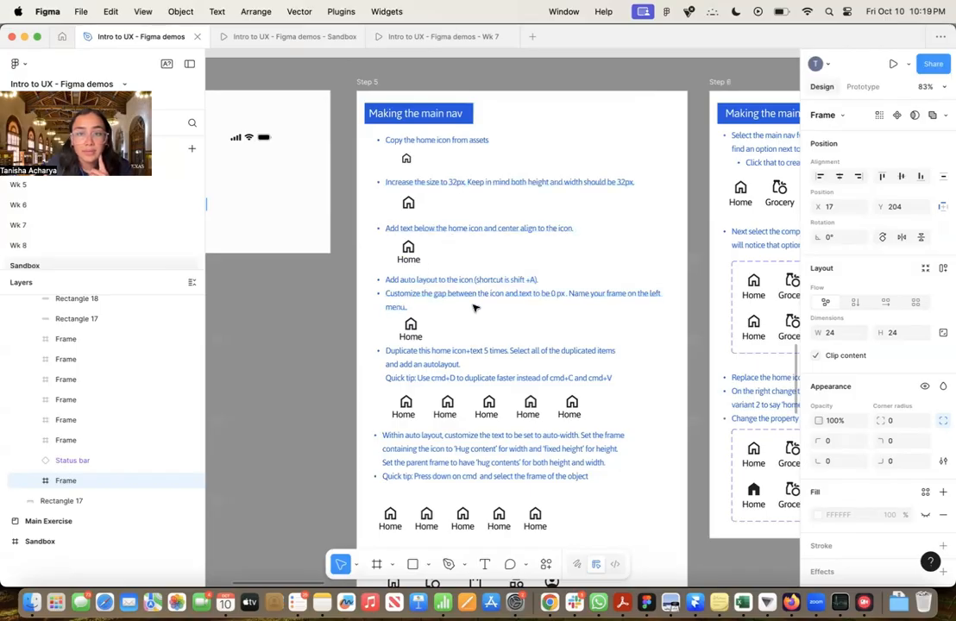
scroll(419, 272, down, 5)
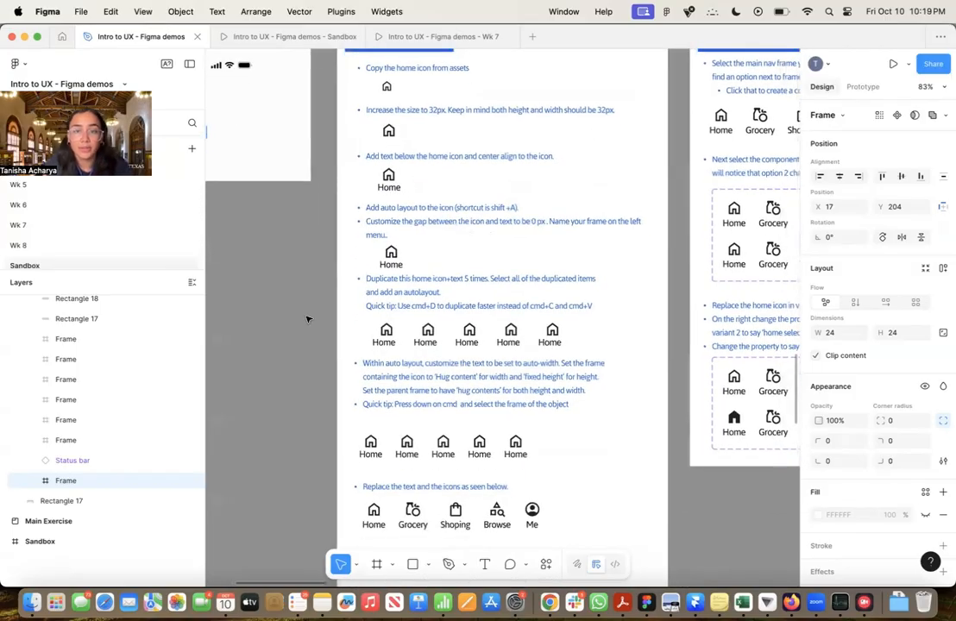
scroll(311, 320, down, 5)
scroll(310, 321, down, 15)
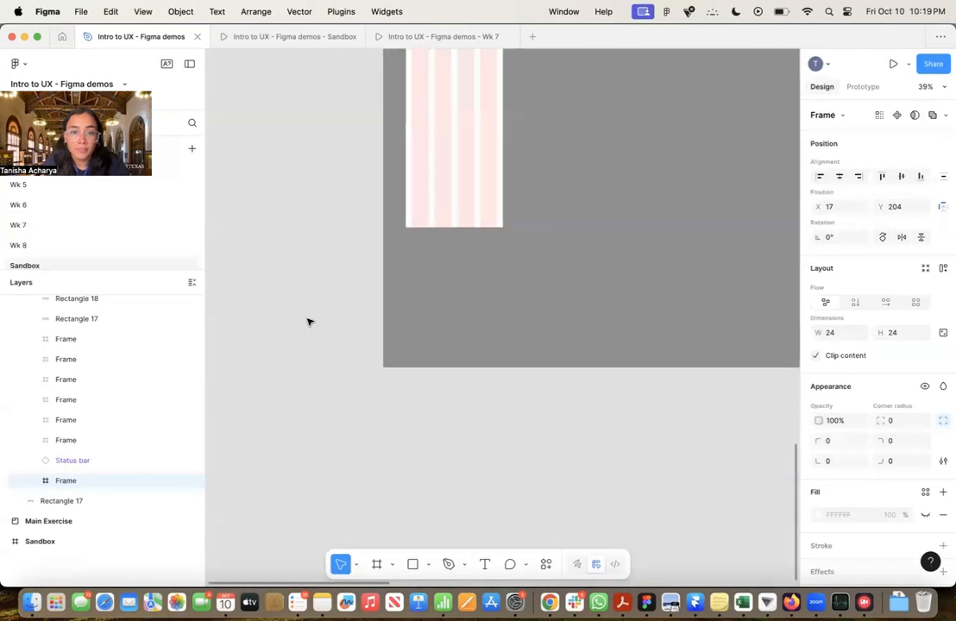
scroll(311, 322, up, 3)
scroll(472, 230, up, 5)
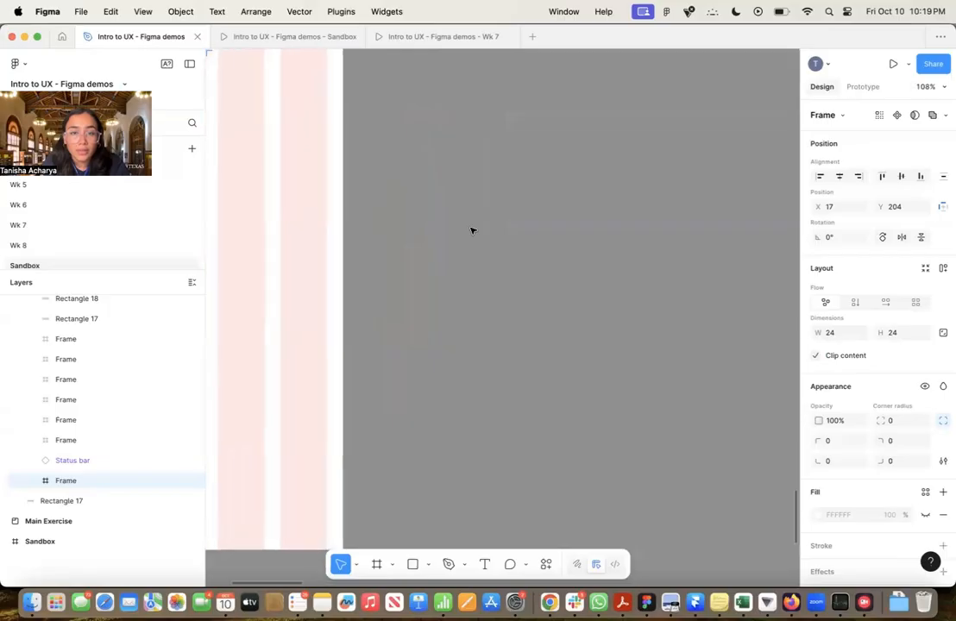
key(super+v)
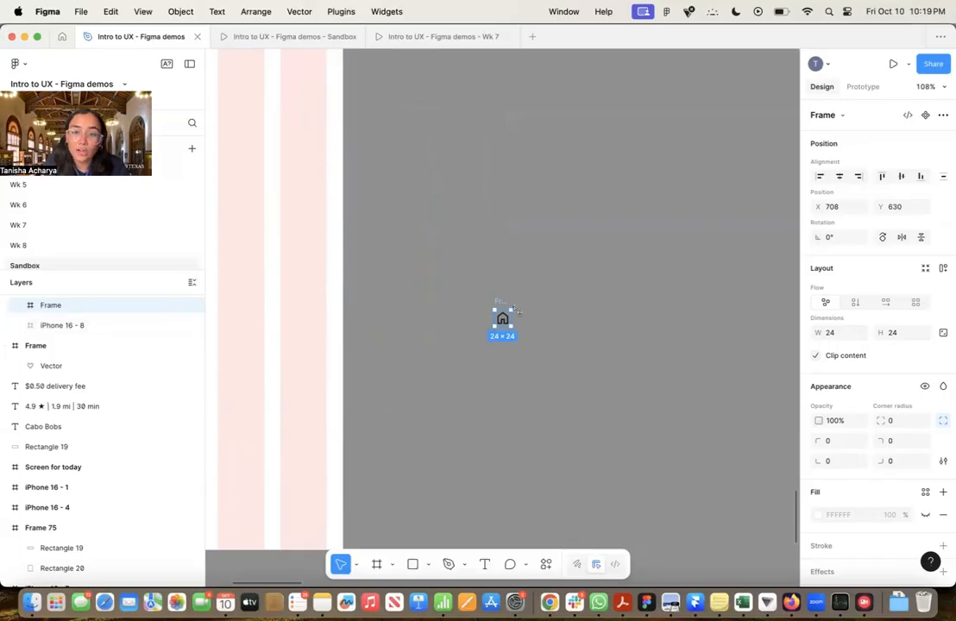
click(20, 305)
click(72, 324)
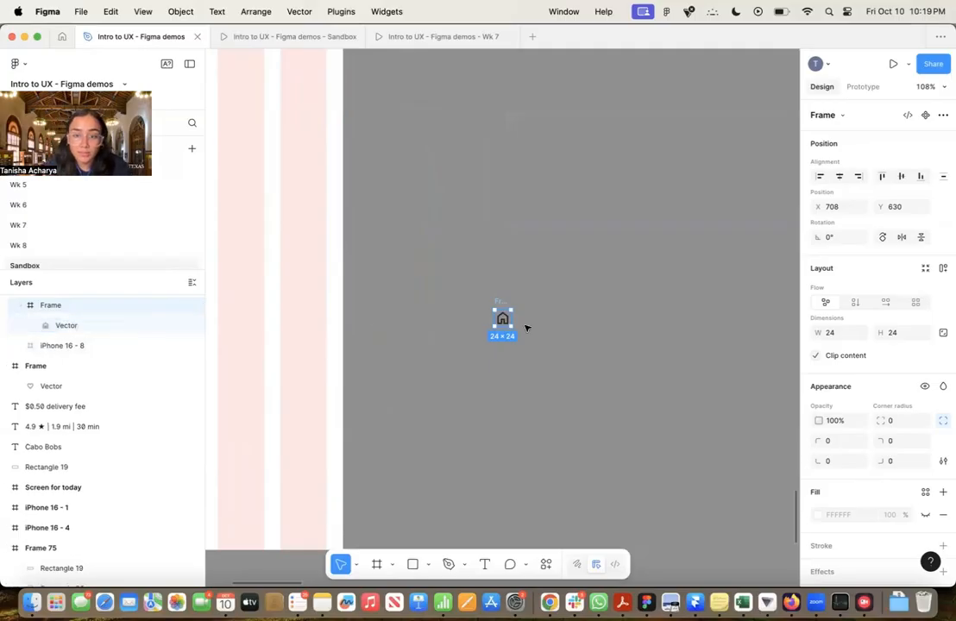
Examine the outlined and filled navigation icons in the Assets for today frame up close
scroll(552, 319, up, 2)
ctrl+scroll(557, 339, down, 5)
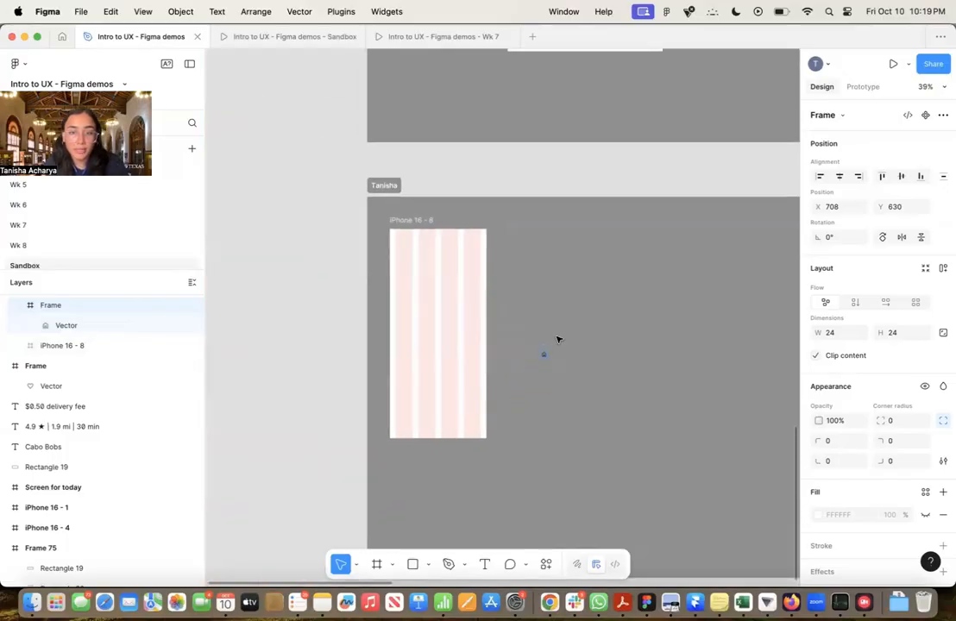
scroll(560, 338, down, 6)
scroll(561, 336, up, 2)
ctrl+scroll(413, 235, up, 5)
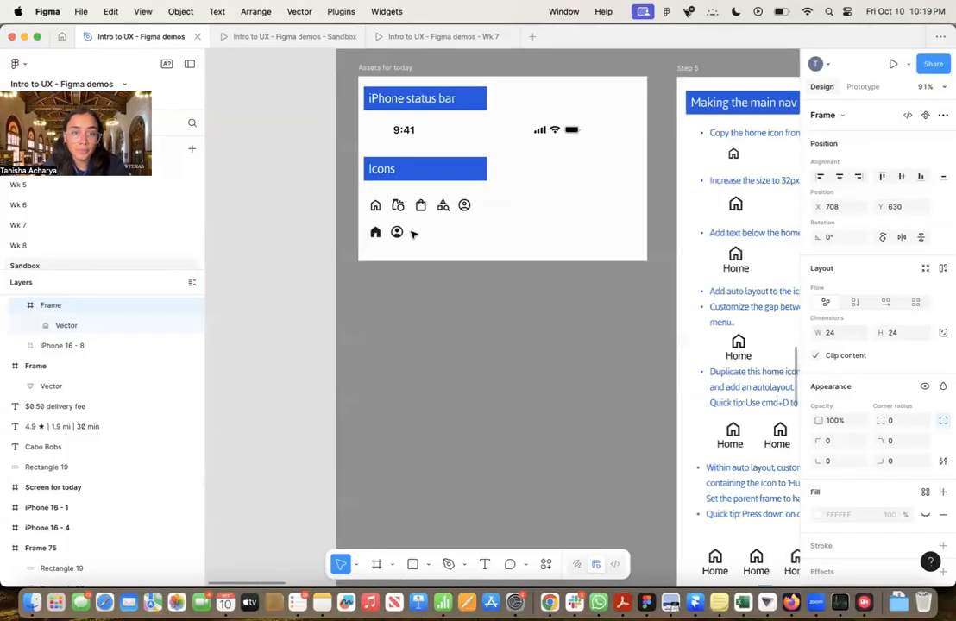
ctrl+scroll(374, 198, up, 5)
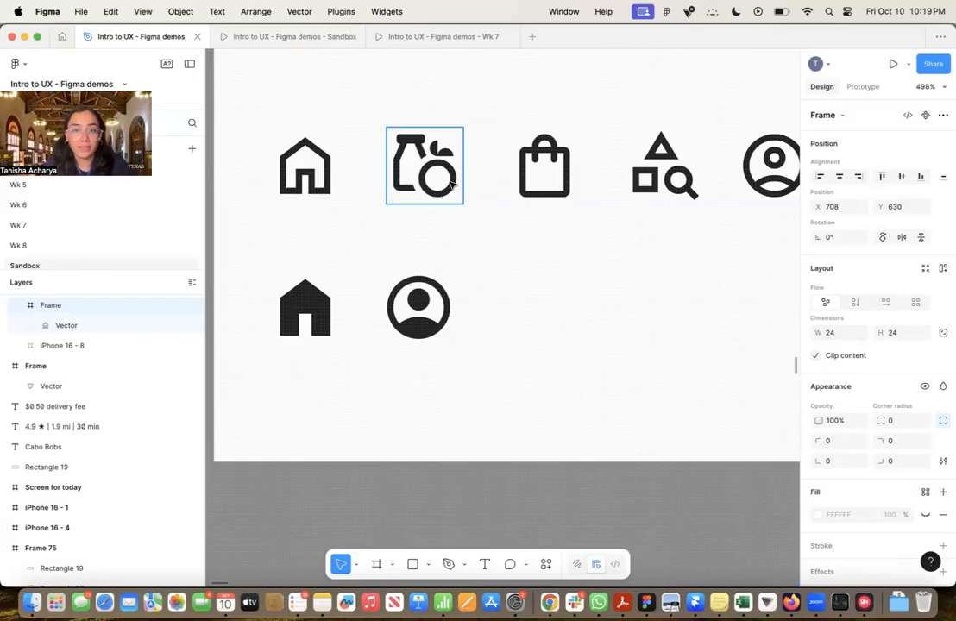
scroll(437, 197, right, 5)
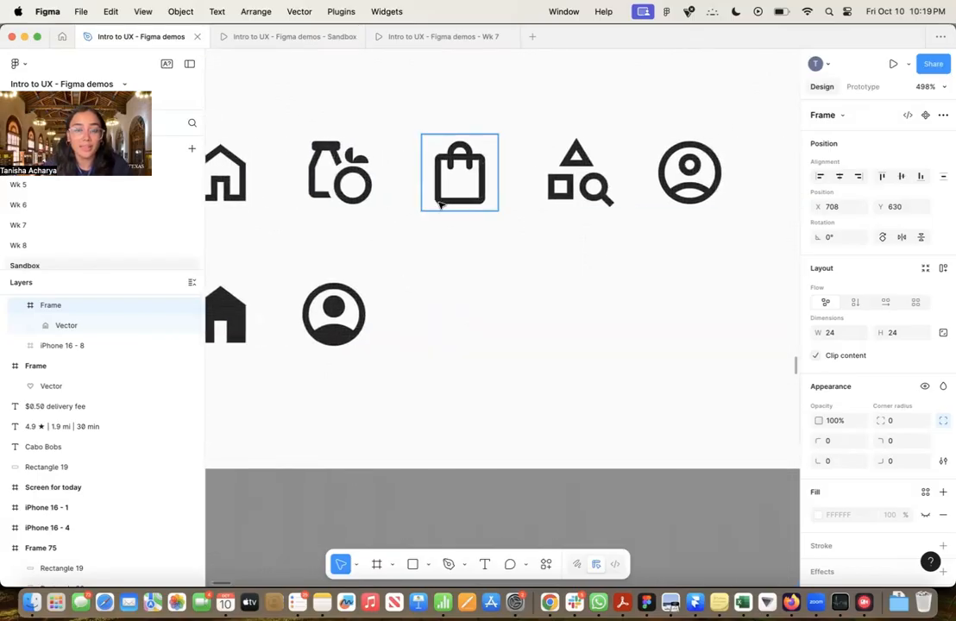
scroll(421, 207, left, 3)
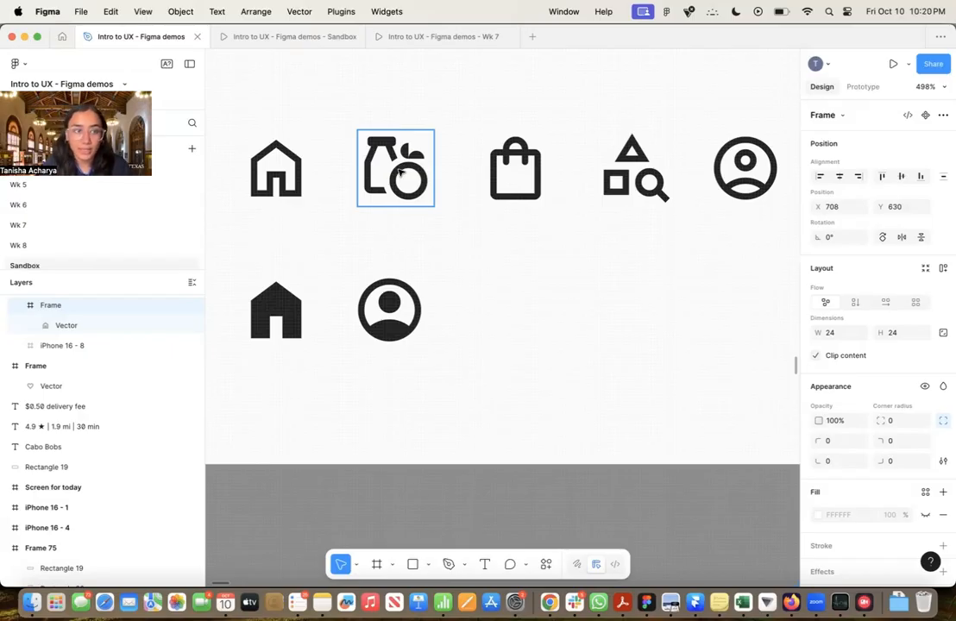
scroll(400, 172, down, 10)
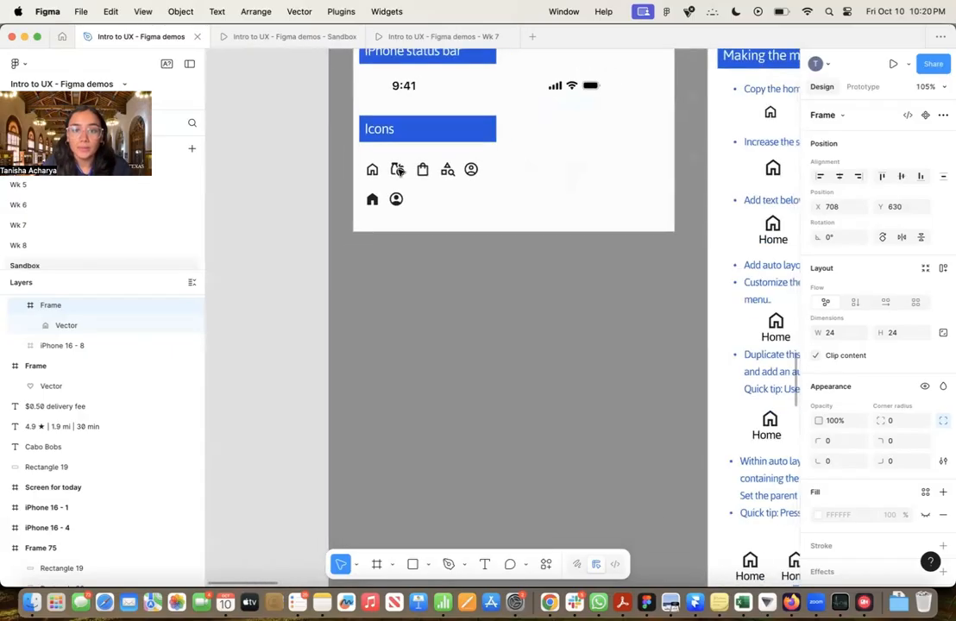
Lock the pasted home icon's aspect ratio and set its width to 32
scroll(400, 172, down, 4)
scroll(400, 171, right, 5)
scroll(400, 172, down, 5)
scroll(342, 197, down, 8)
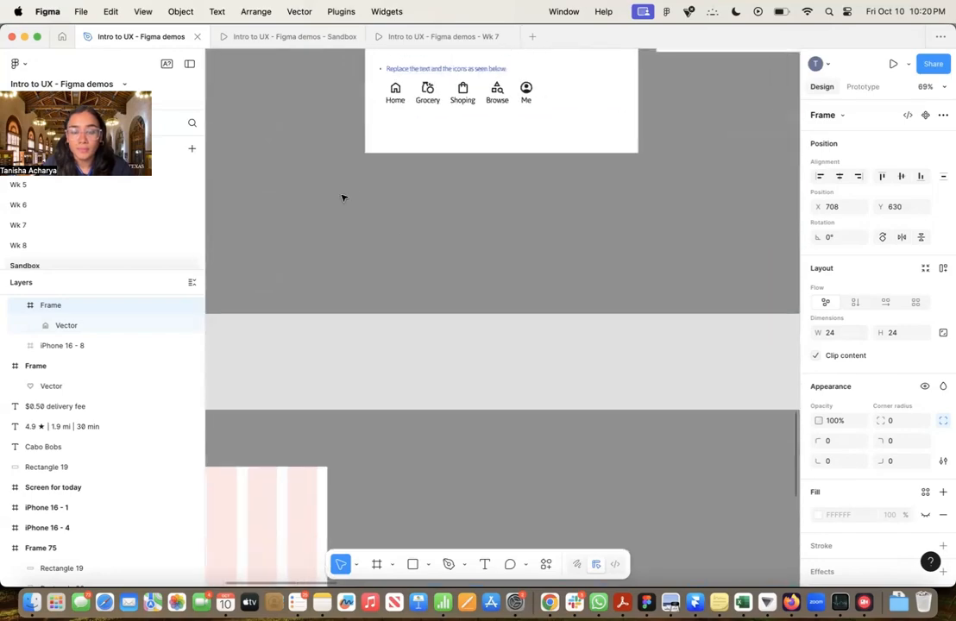
scroll(343, 197, down, 5)
scroll(437, 215, up, 10)
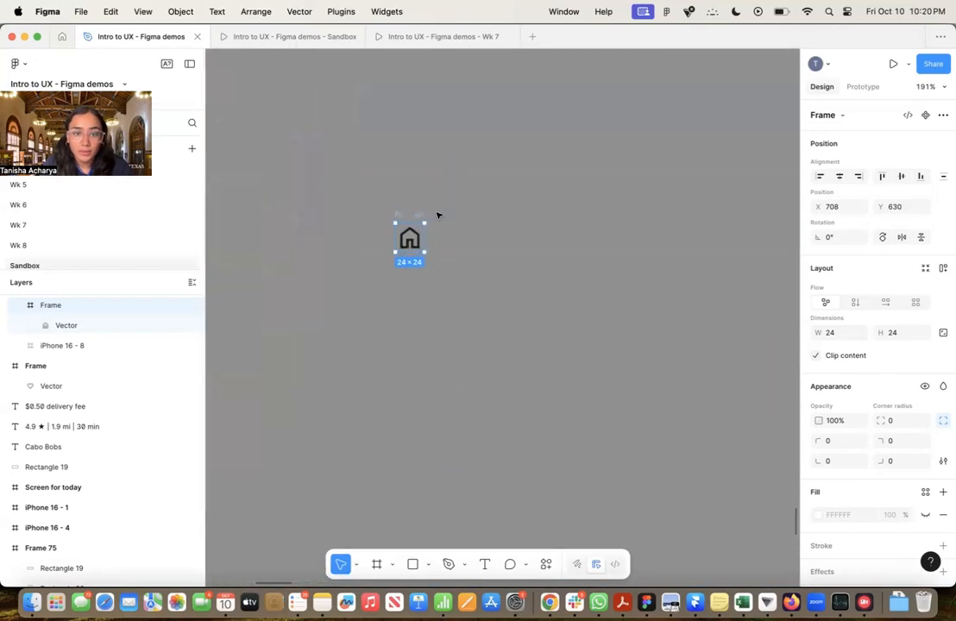
scroll(438, 216, left, 2)
scroll(437, 216, down, 1)
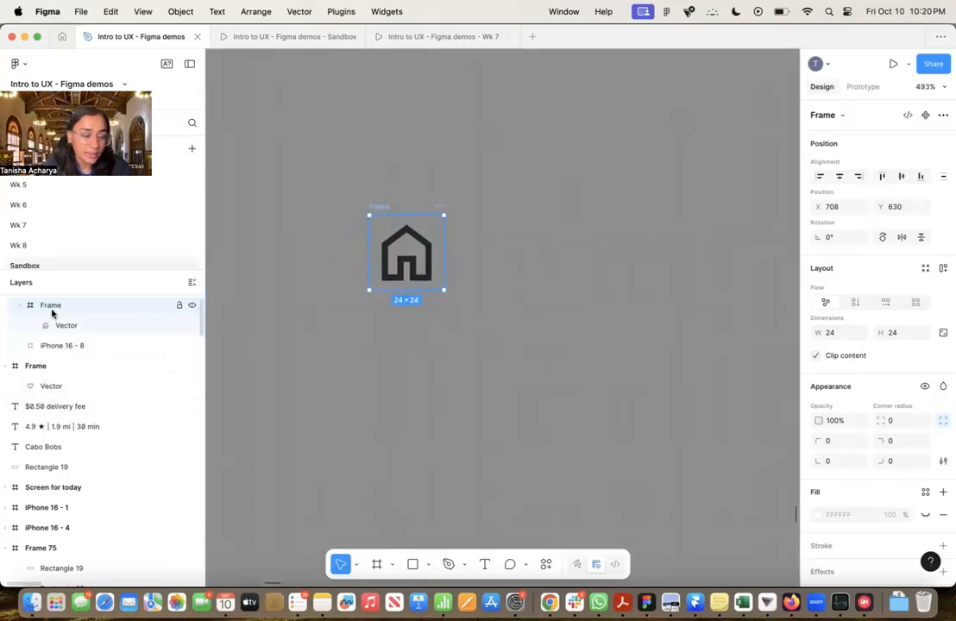
click(941, 336)
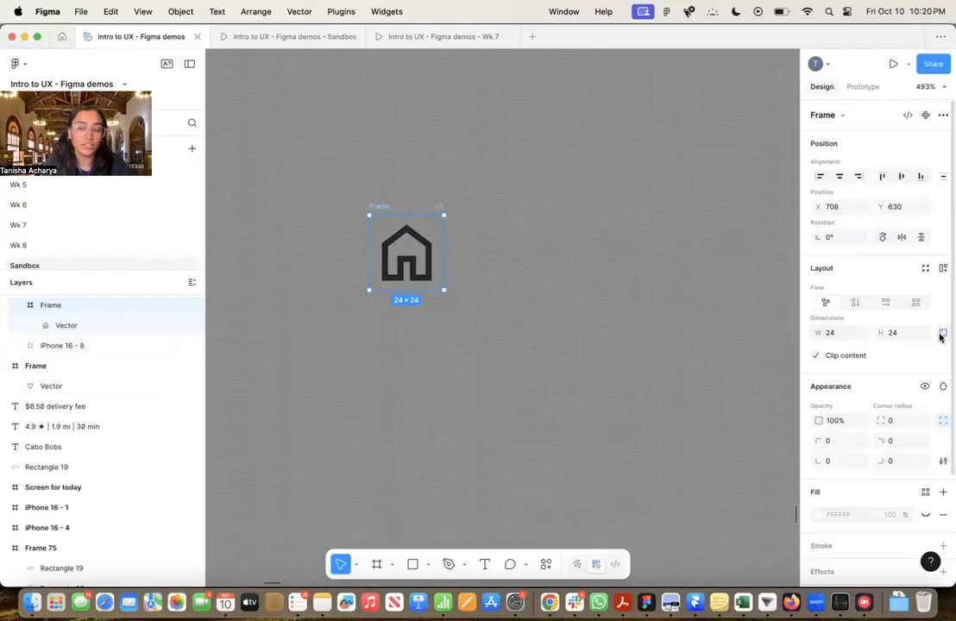
click(831, 333)
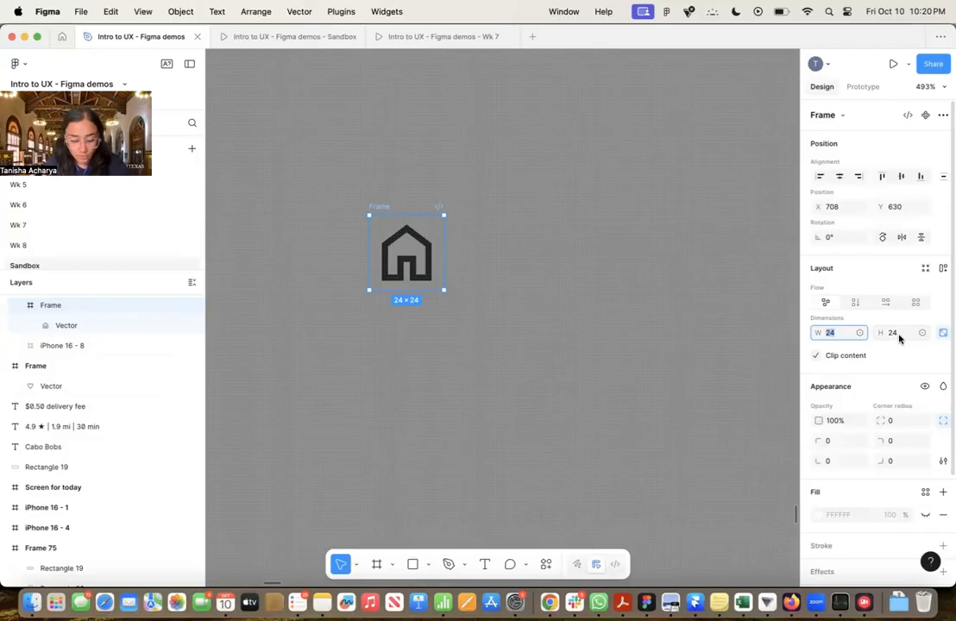
text(32)
key(Return)
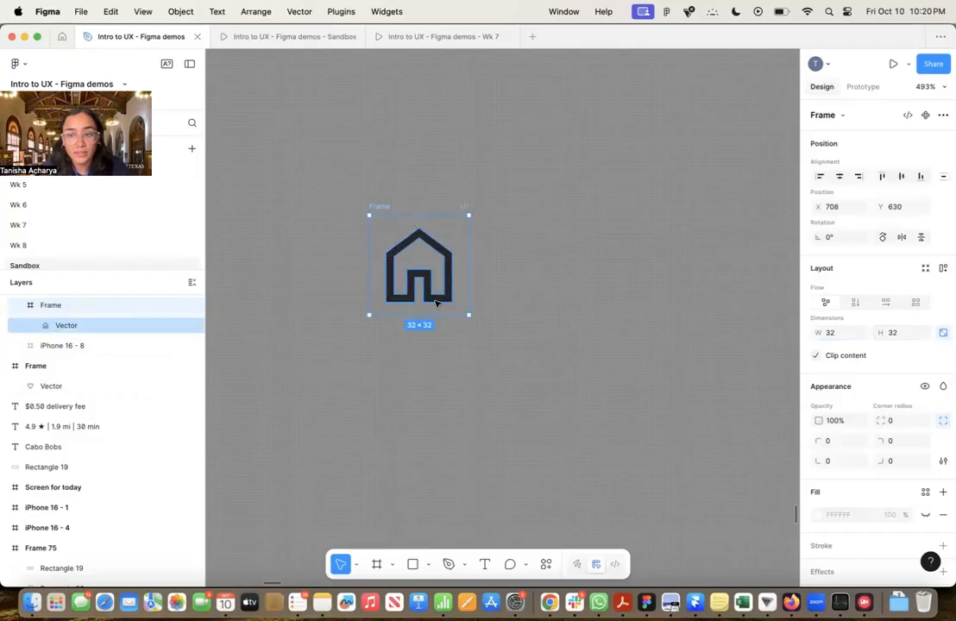
Add a text box about 39 × 16 directly below the home icon, reading "Home"
click(574, 281)
drag(589, 322, 548, 284)
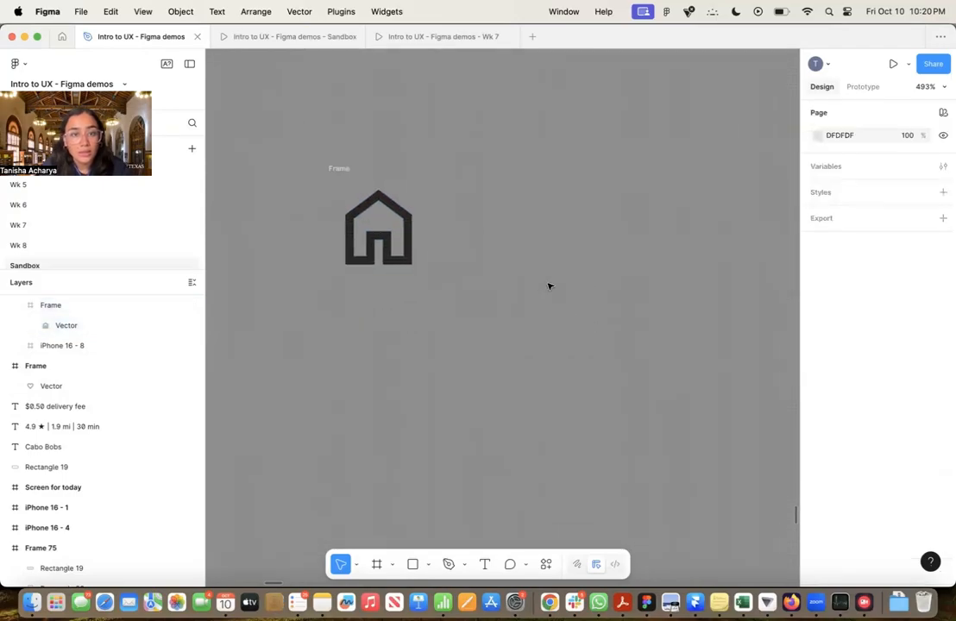
key(t)
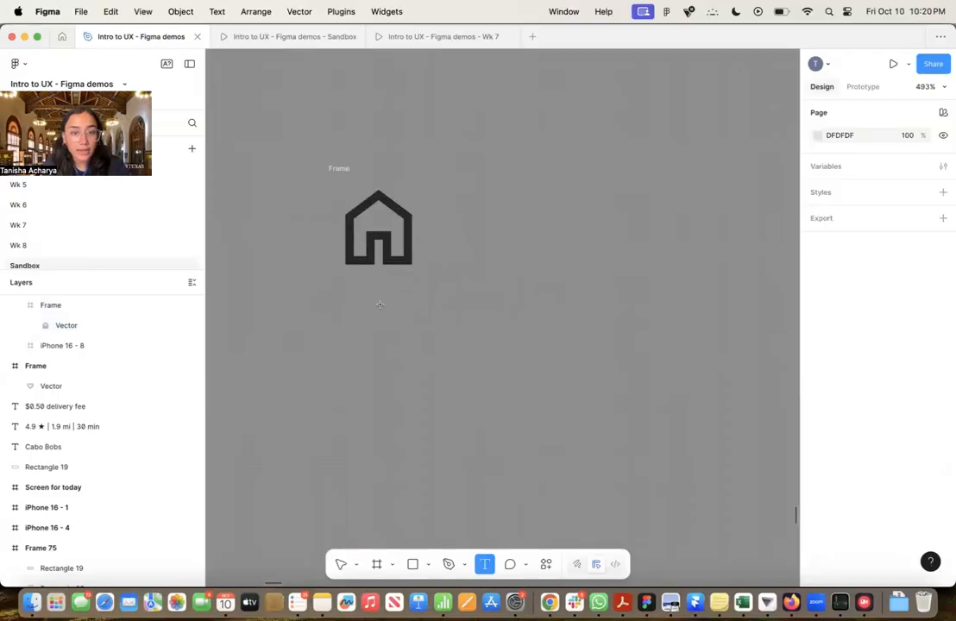
drag(325, 281, 447, 329)
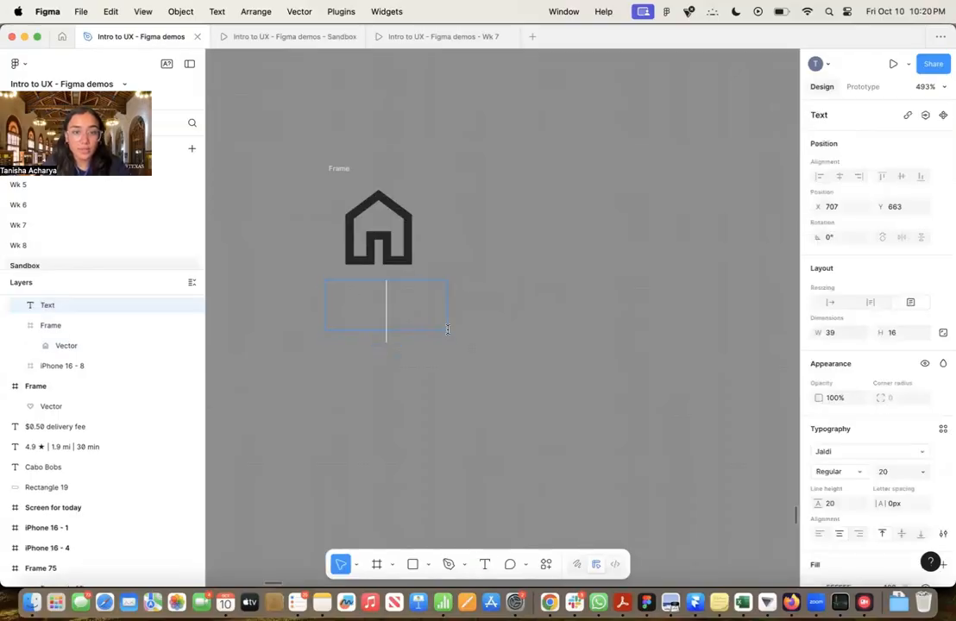
text(Home)
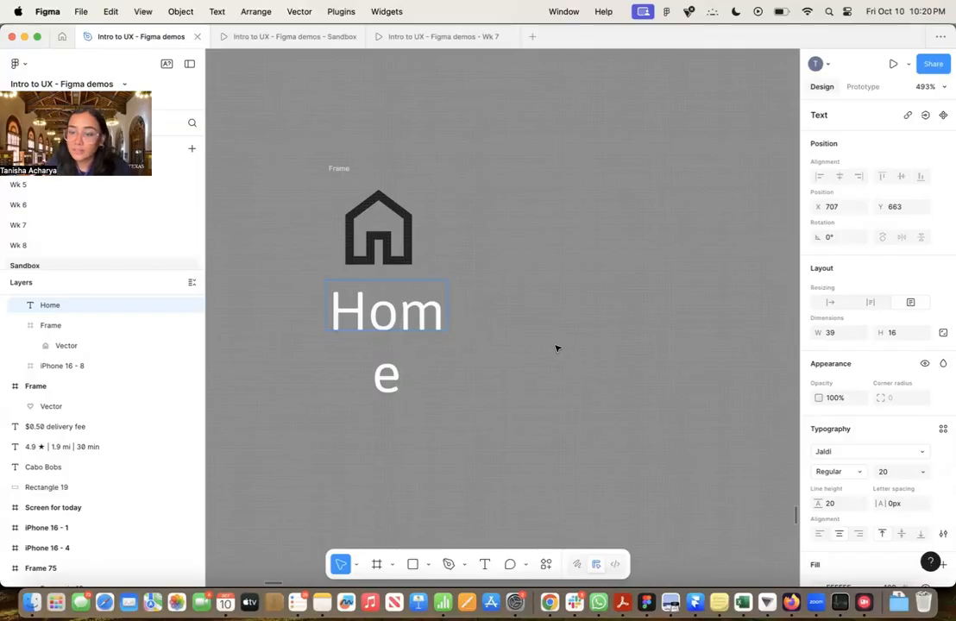
key(Escape)
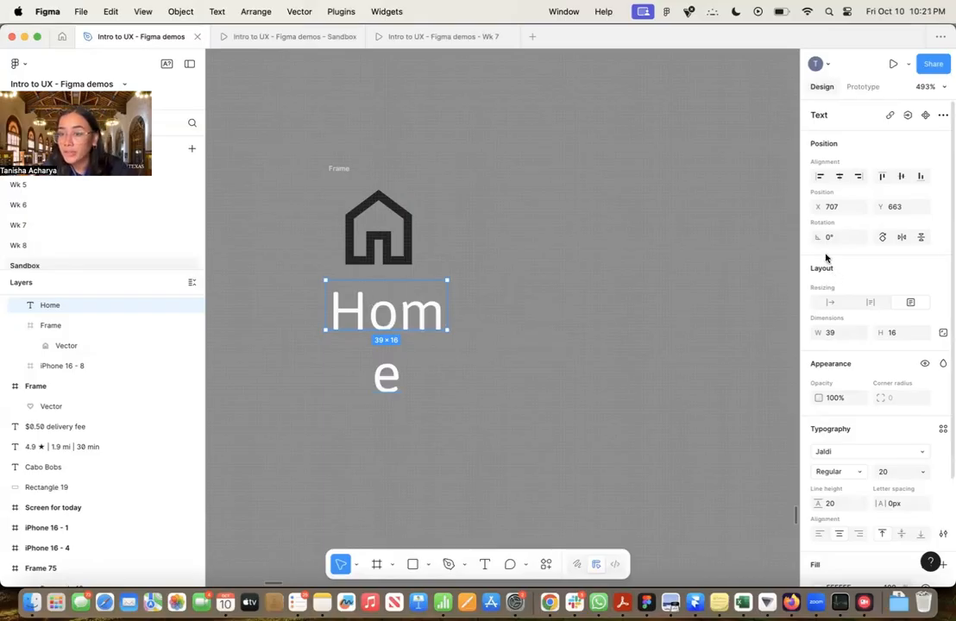
Set the Home label's resizing to Auto width and its fill to black, 000000
scroll(830, 275, down, 3)
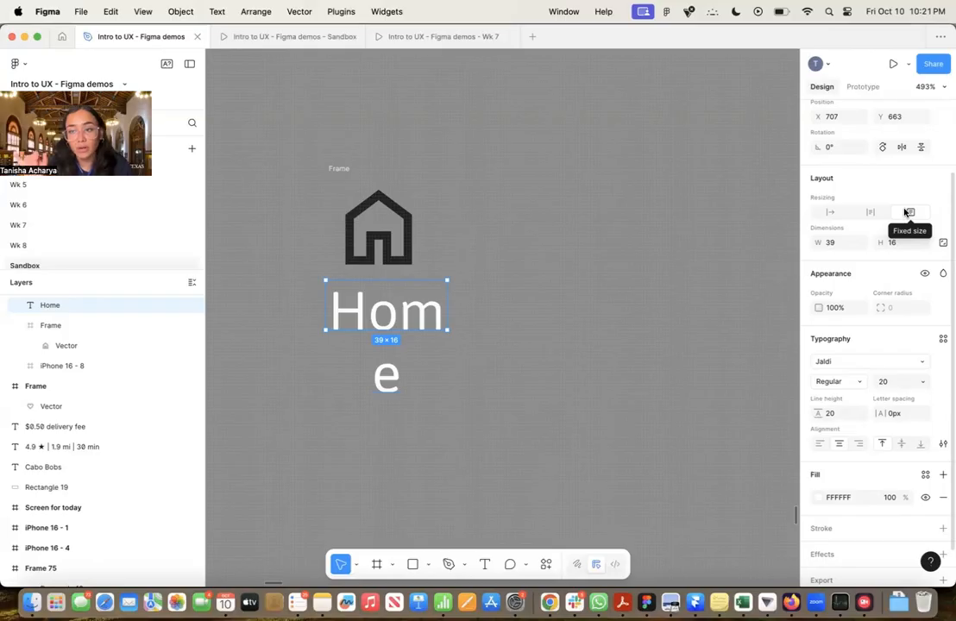
click(831, 213)
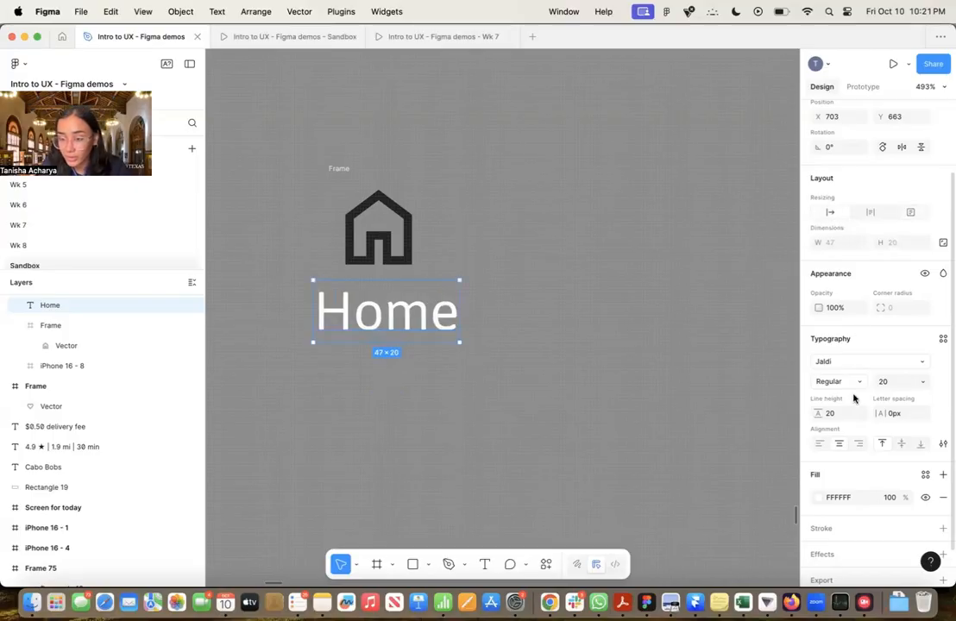
scroll(854, 398, down, 2)
click(817, 459)
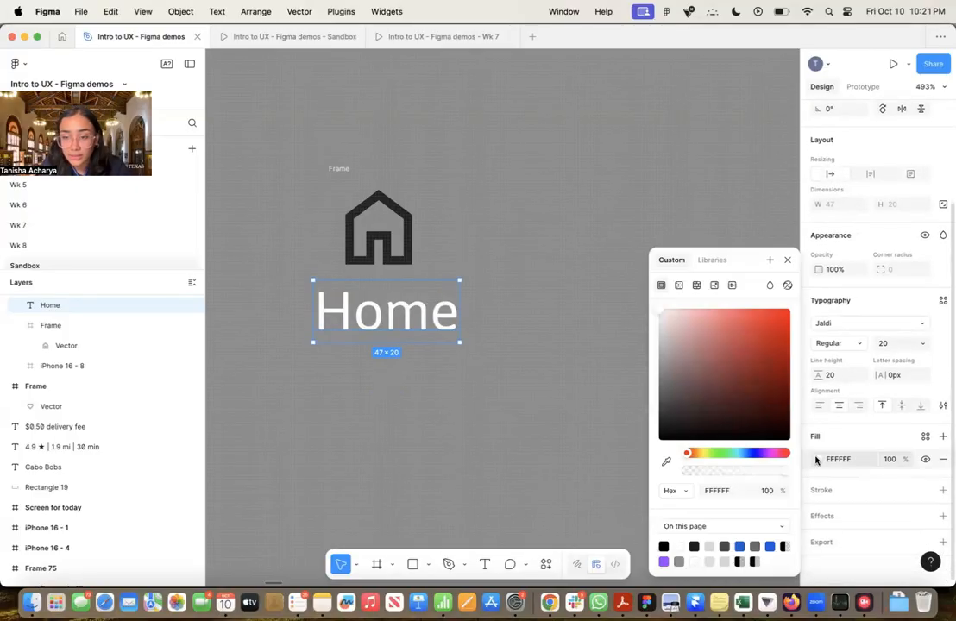
click(666, 545)
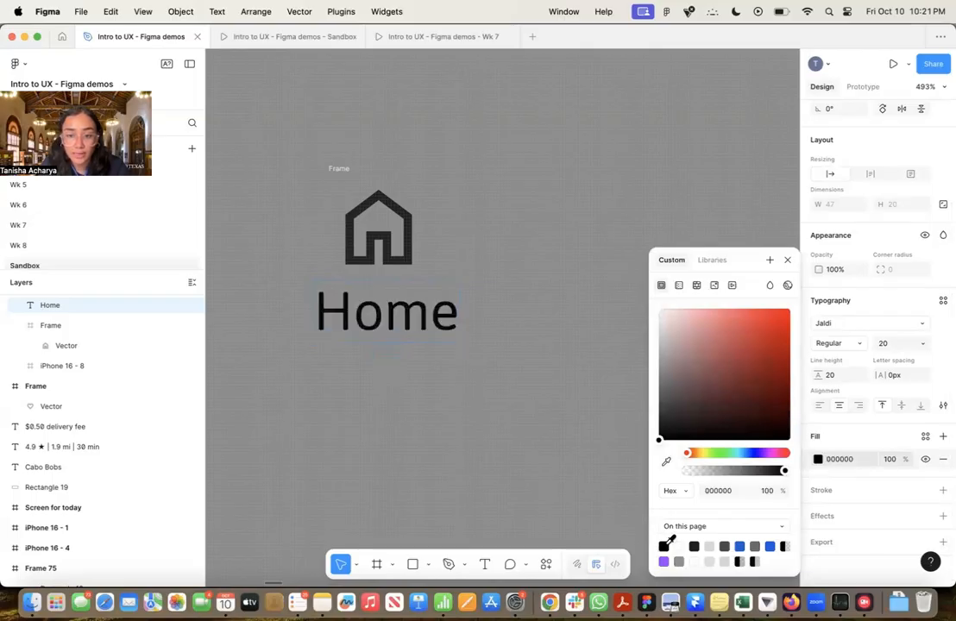
click(787, 260)
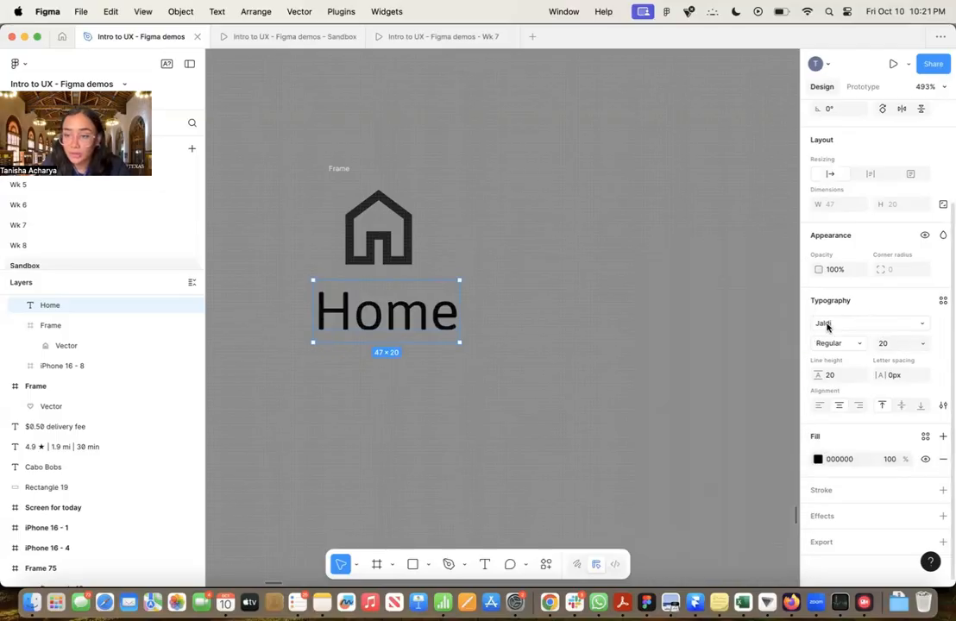
Choose Jaldi as the Home label's font and Regular as its weight
click(827, 324)
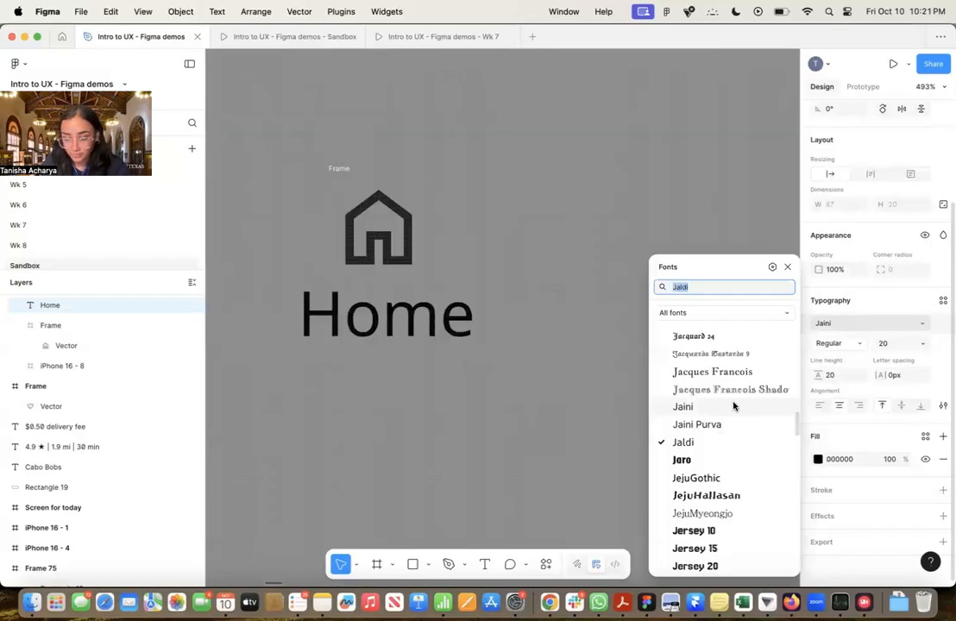
scroll(731, 407, down, 5)
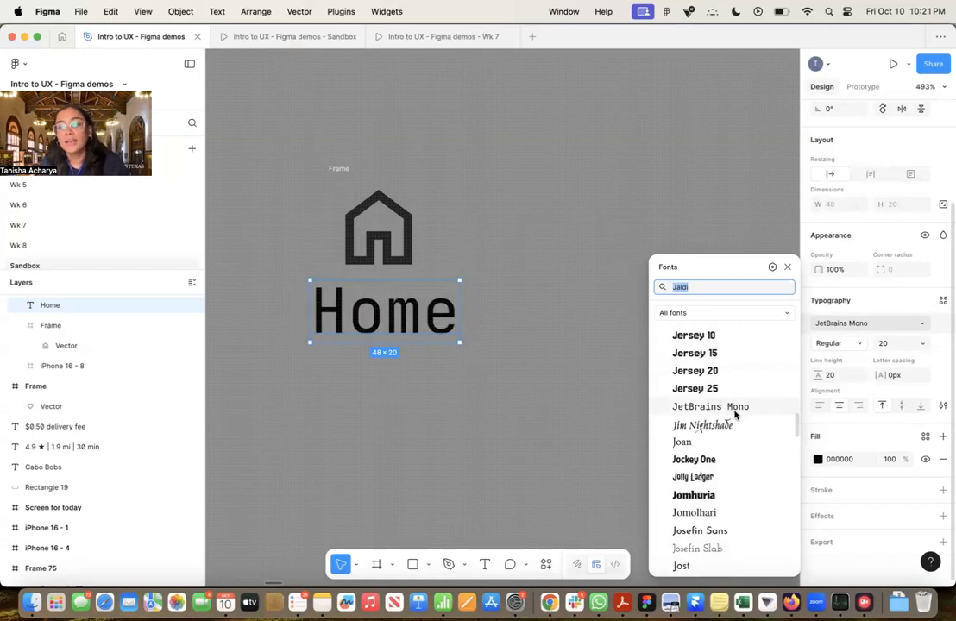
scroll(734, 412, up, 5)
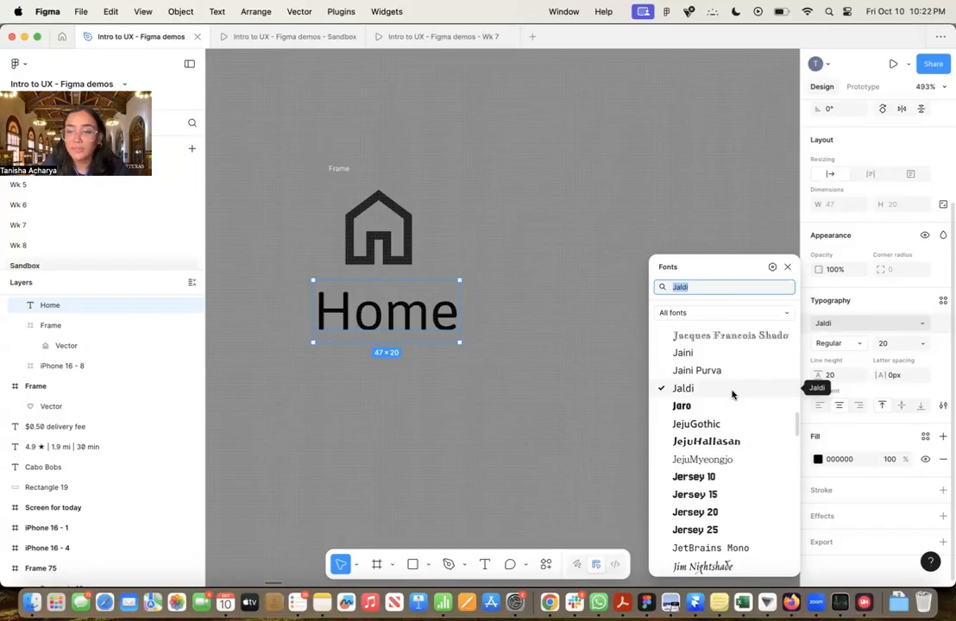
click(731, 389)
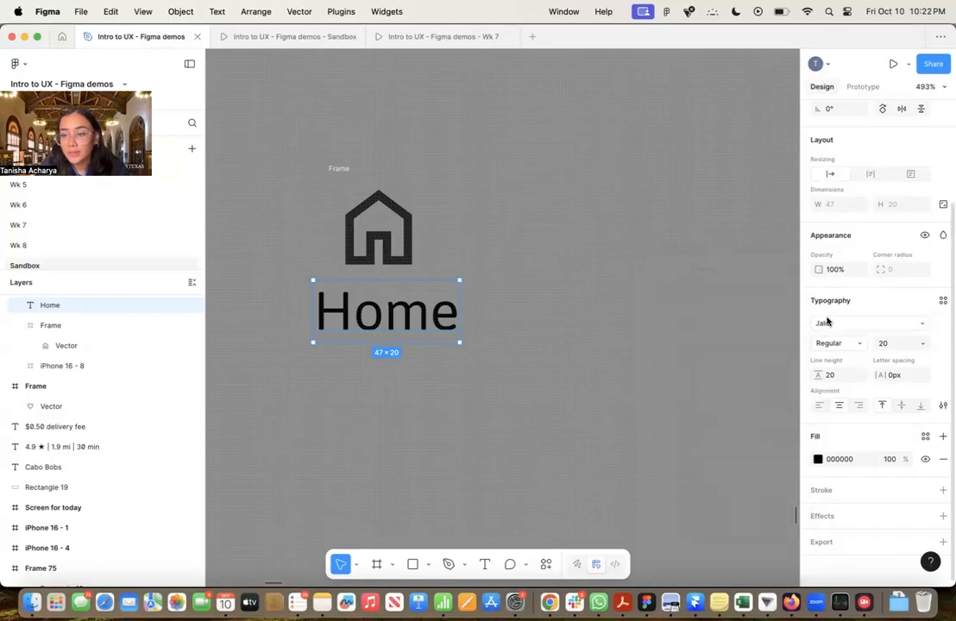
click(850, 342)
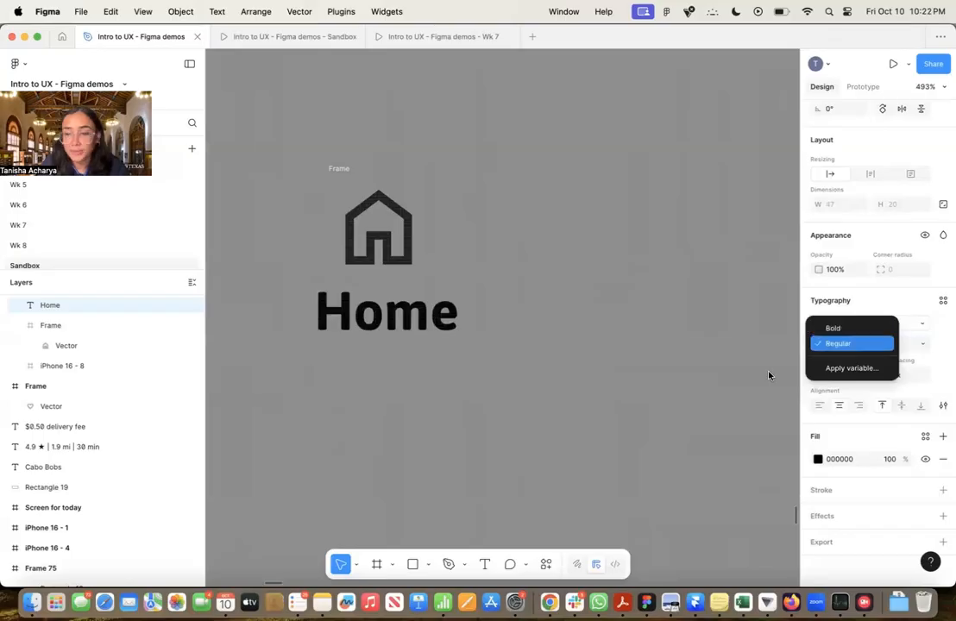
click(859, 345)
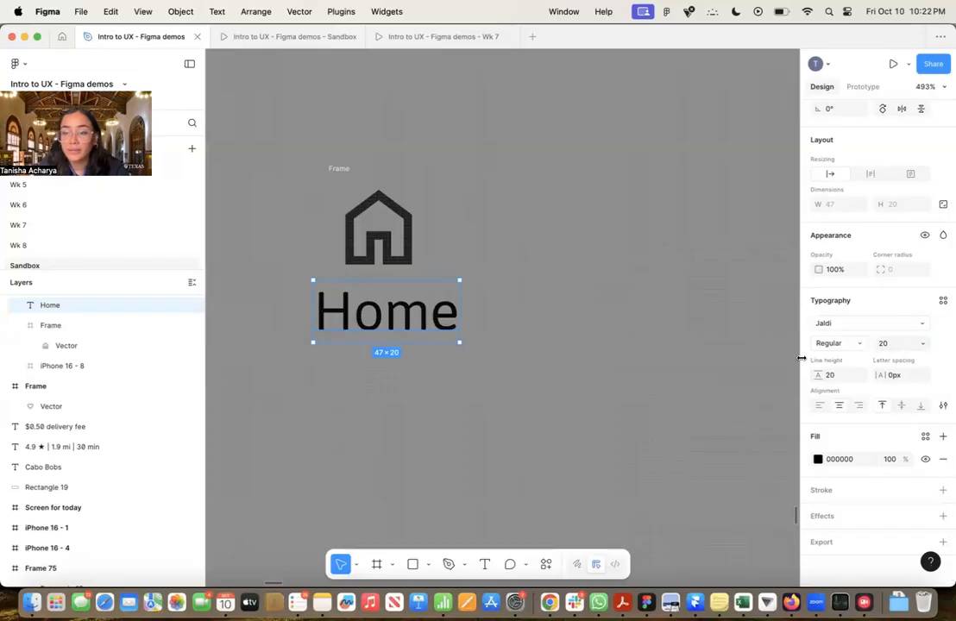
click(589, 337)
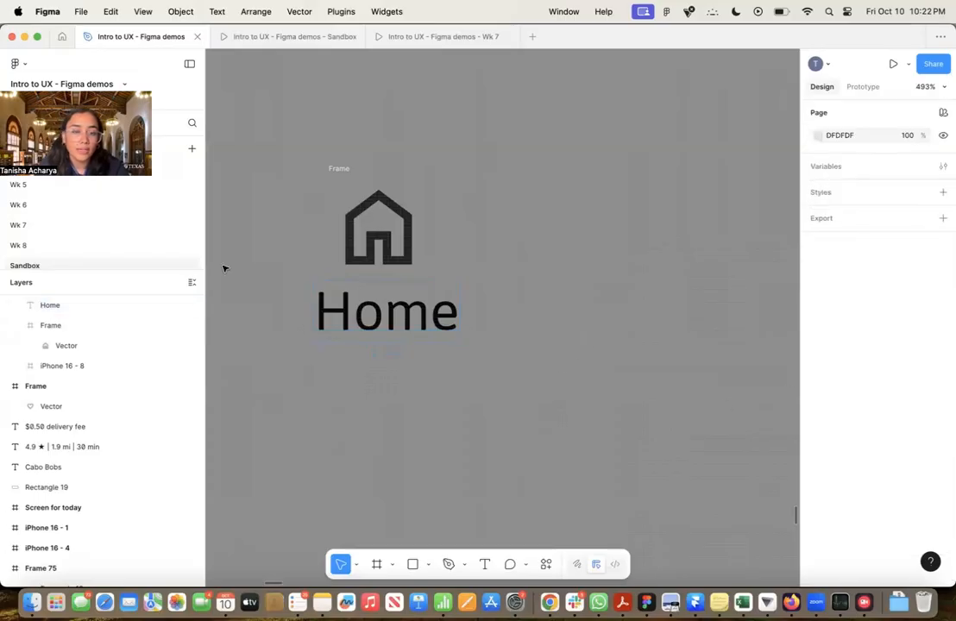
Combine the home icon frame and the Home label into a single auto layout frame
click(338, 166)
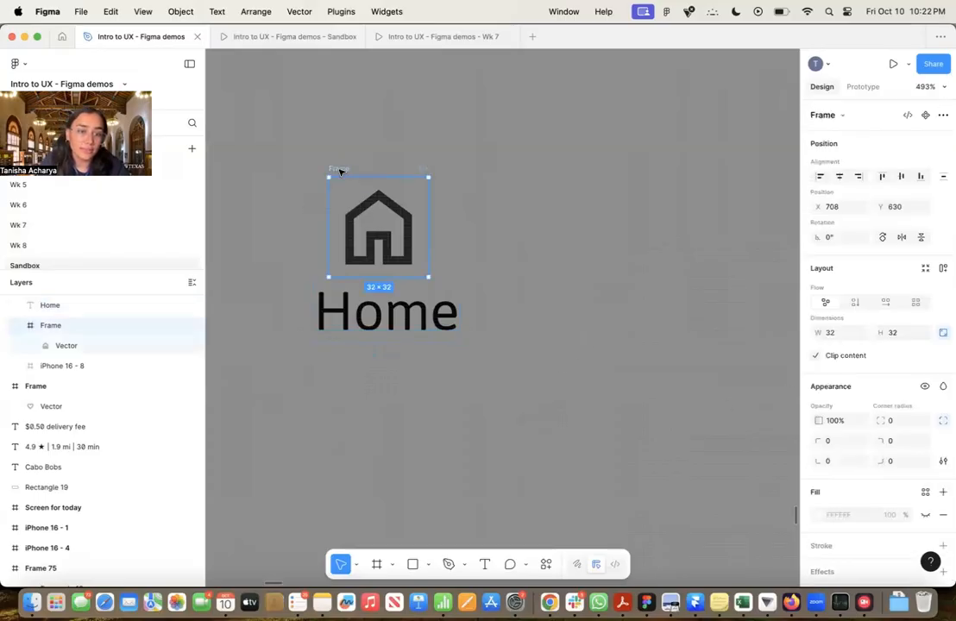
click(341, 328)
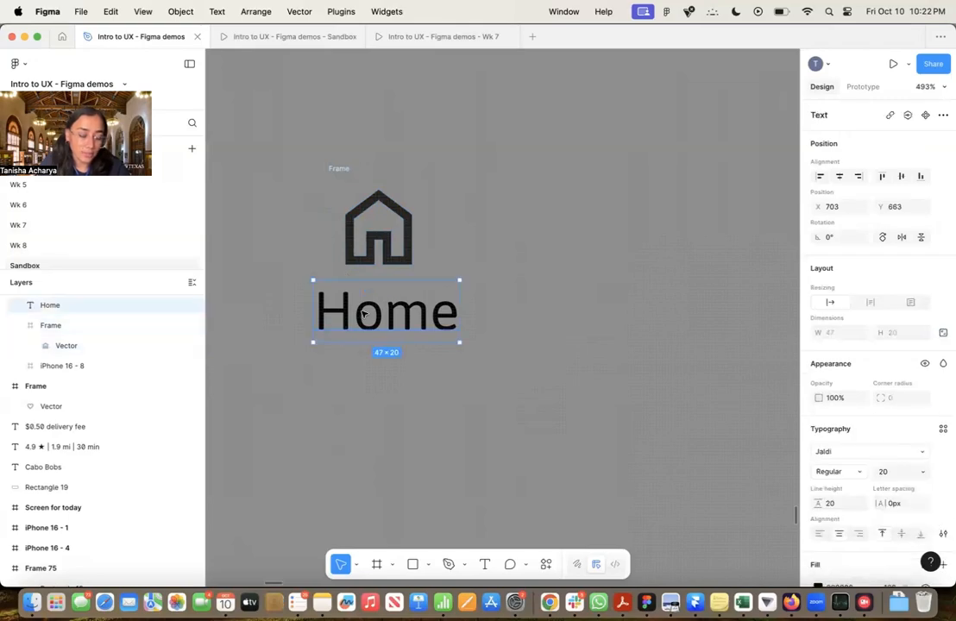
shift+click(344, 169)
scroll(113, 342, up, 1)
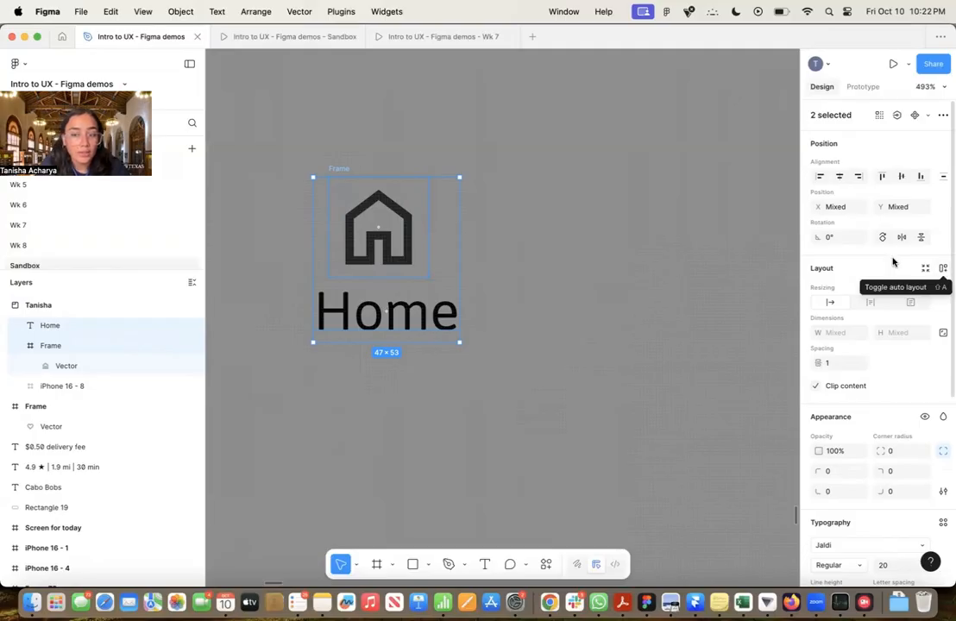
right_click(410, 281)
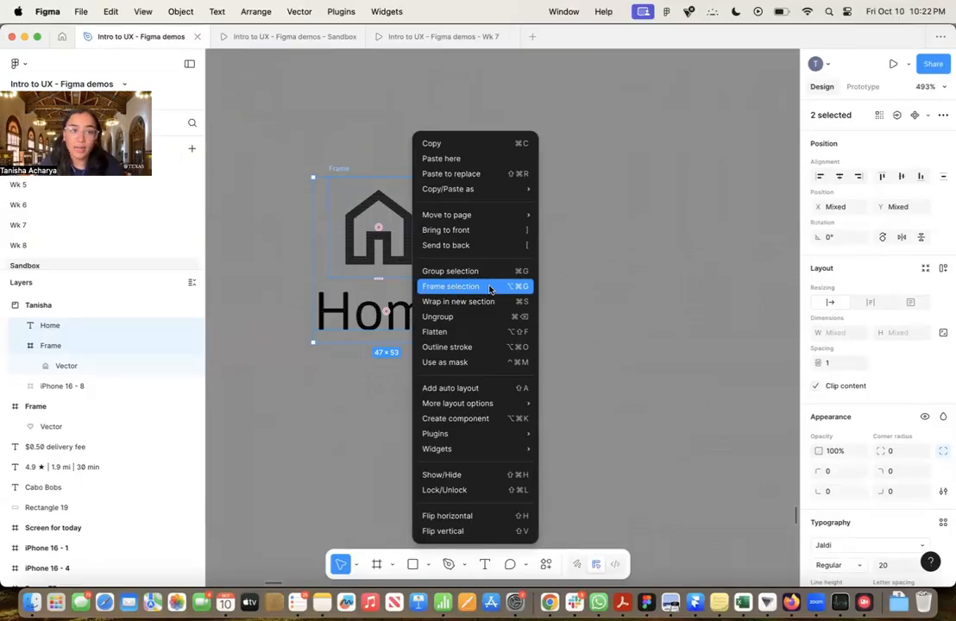
click(356, 278)
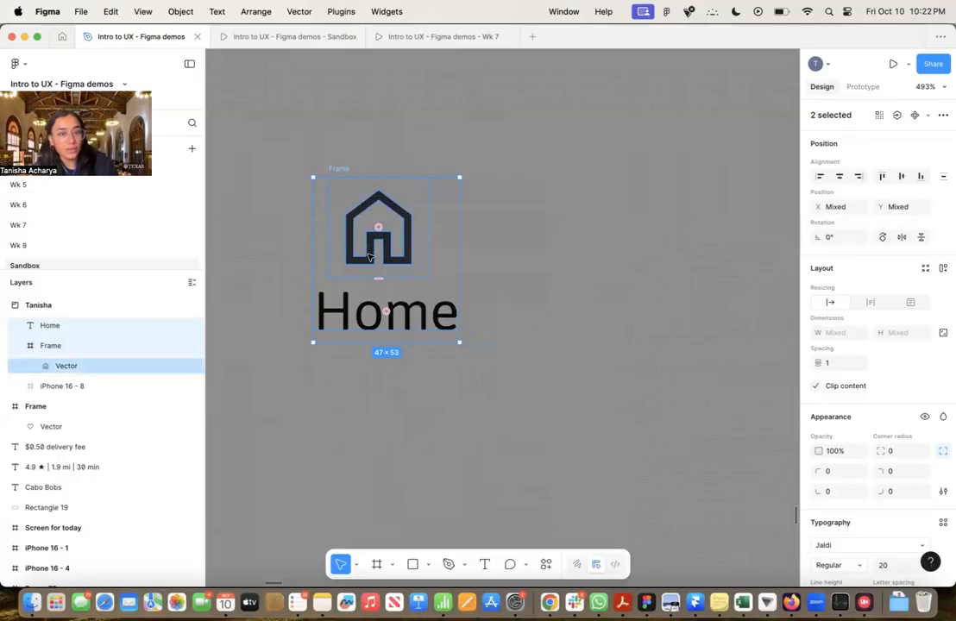
key(shift+a)
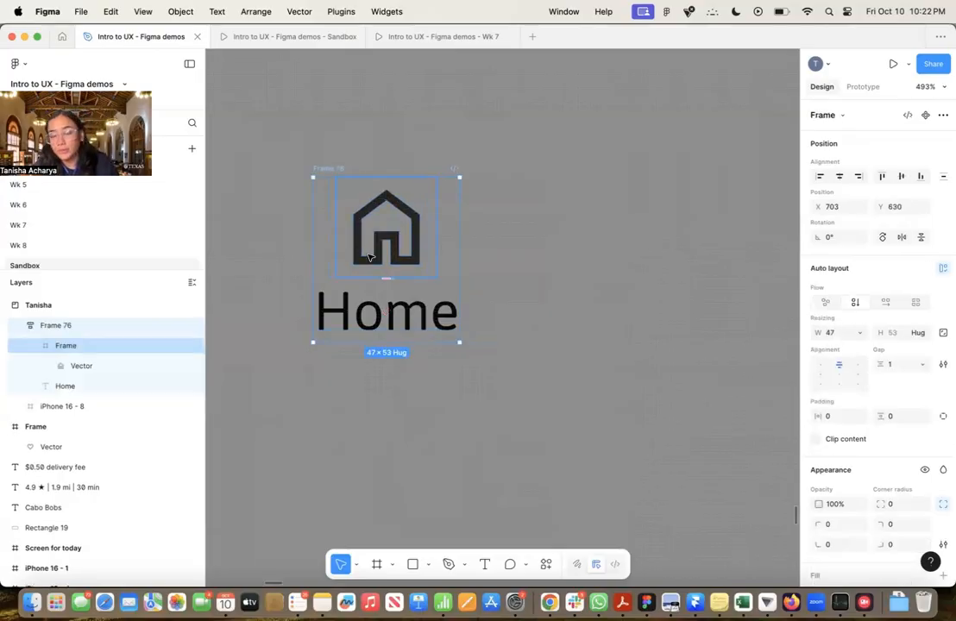
Set the auto layout frame's gap to 0 and align its contents to the center
click(891, 365)
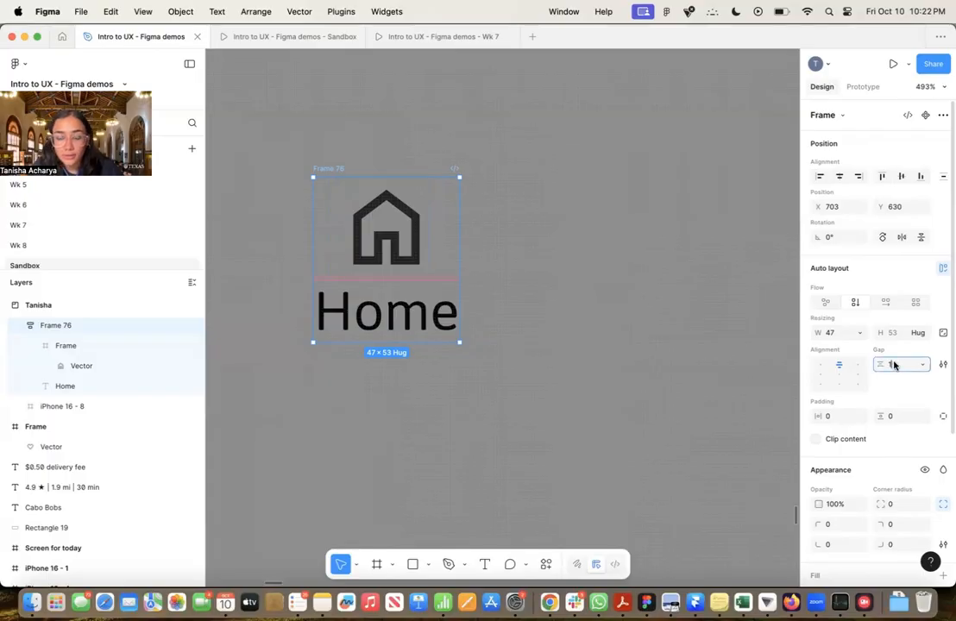
text(0)
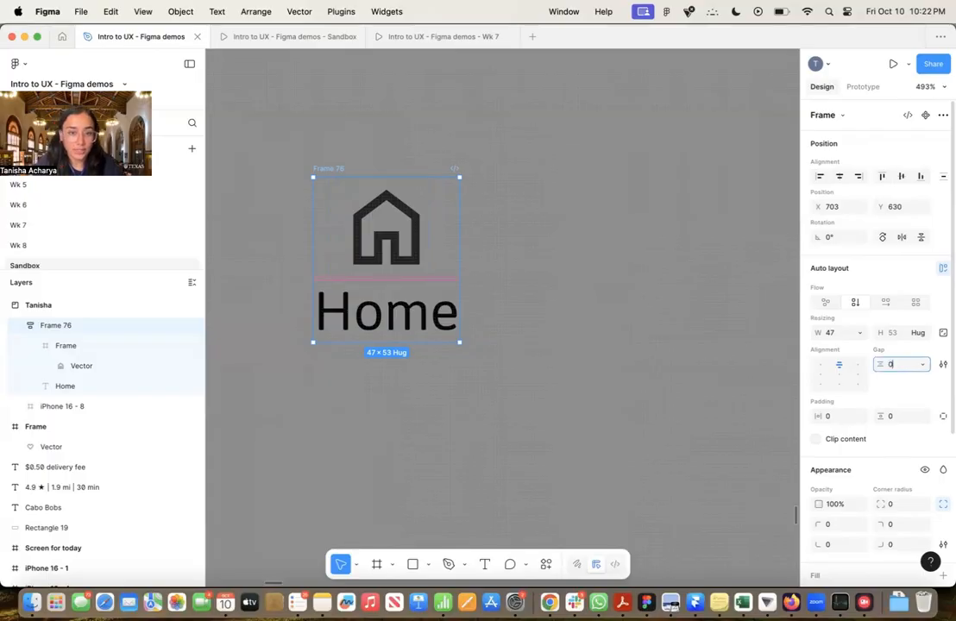
key(Return)
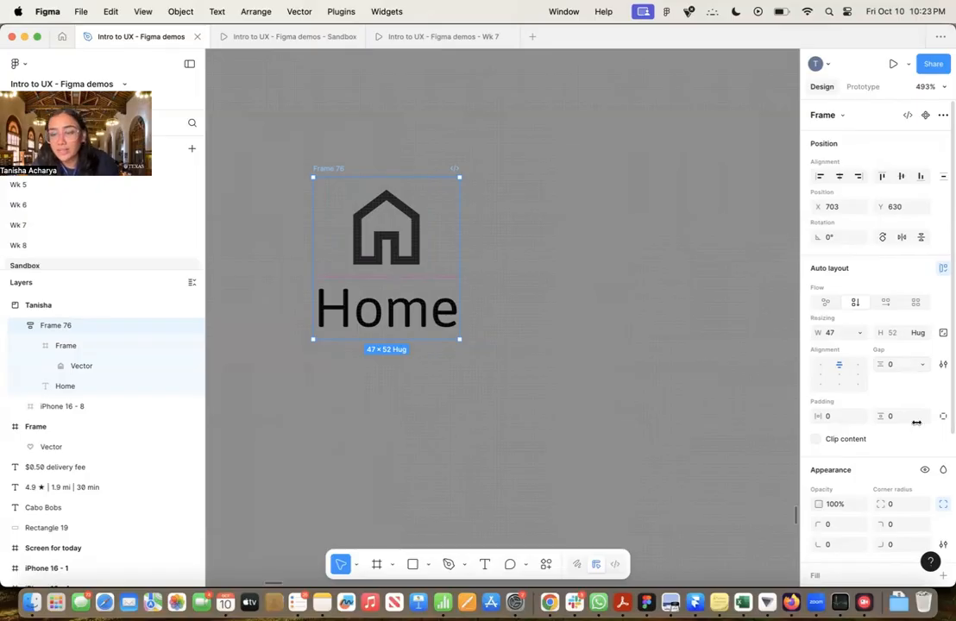
click(840, 377)
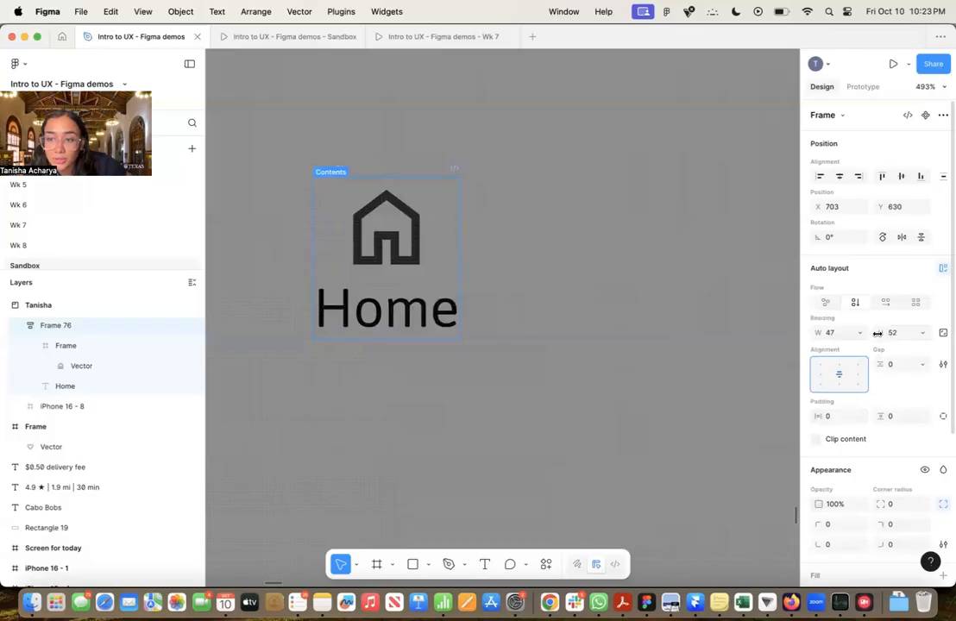
Set the auto layout frame's height and width to Hug contents and the Home label's resizing to Auto width
click(922, 333)
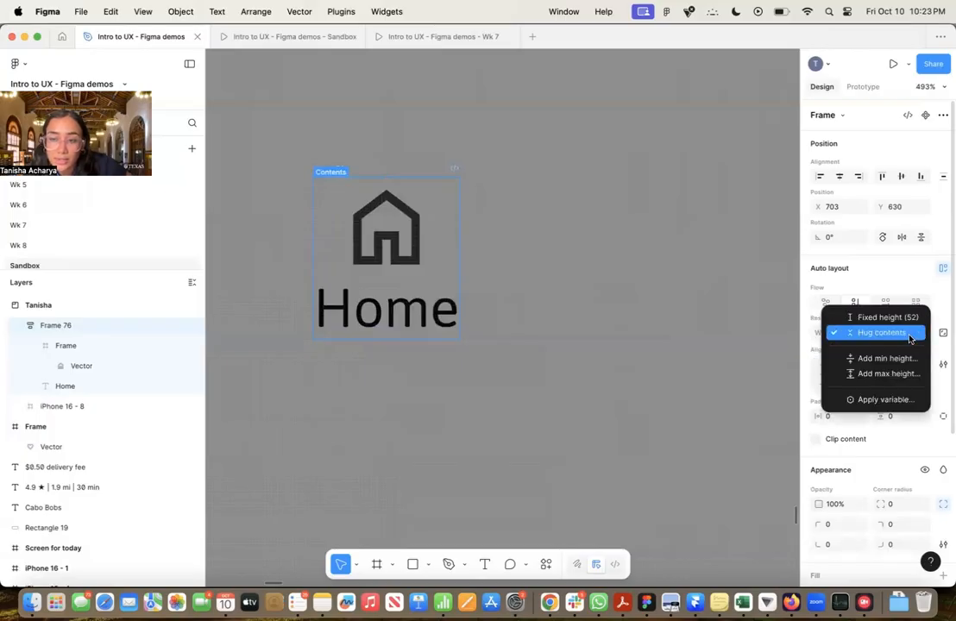
click(911, 333)
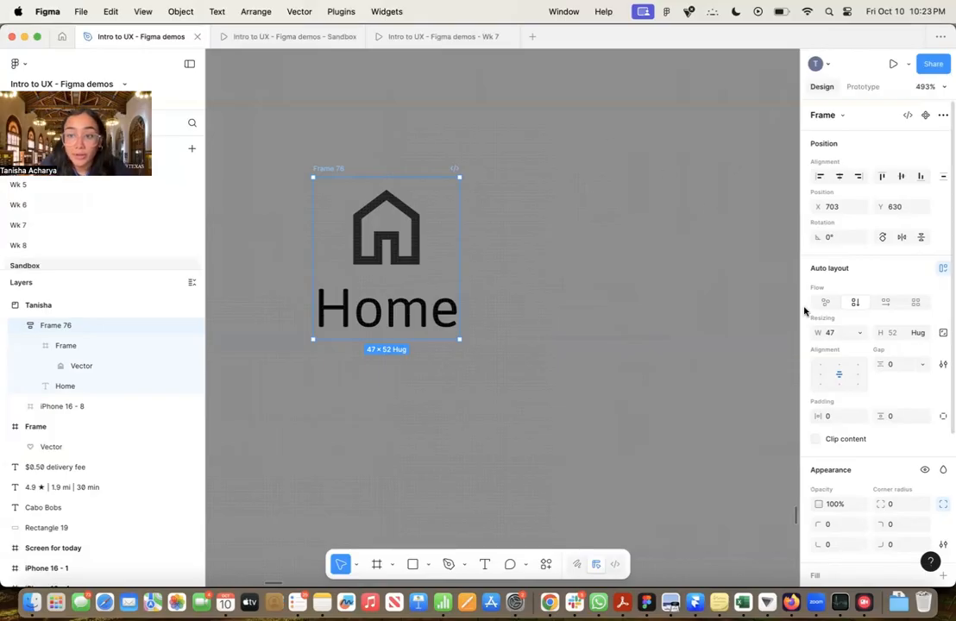
click(860, 338)
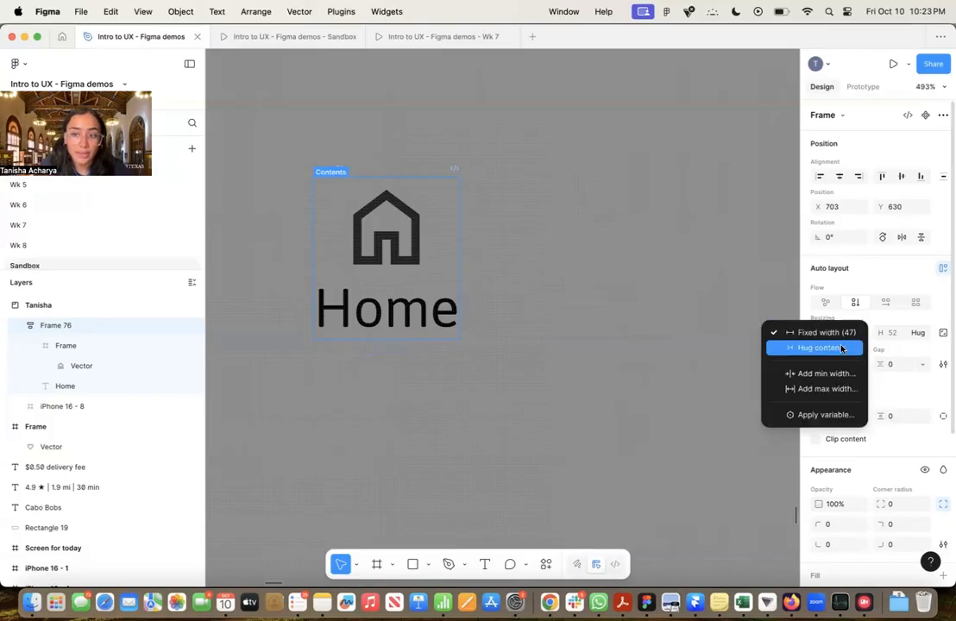
click(840, 350)
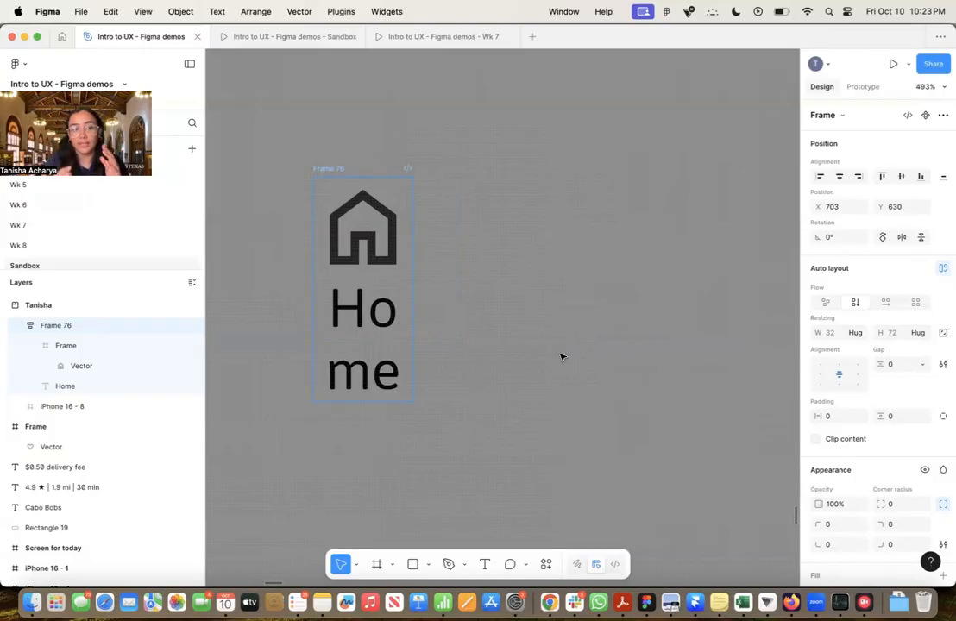
click(355, 325)
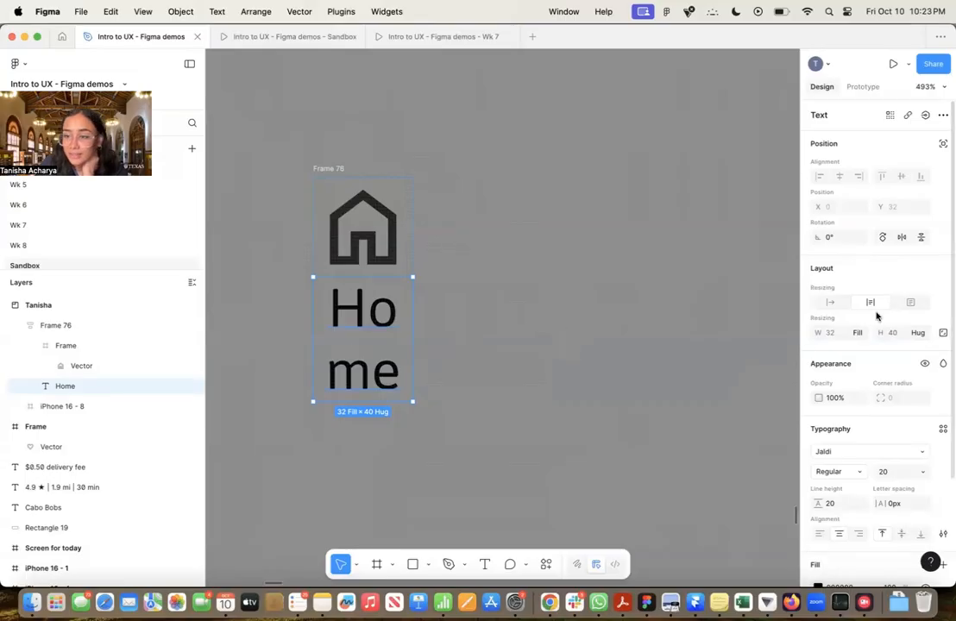
click(827, 302)
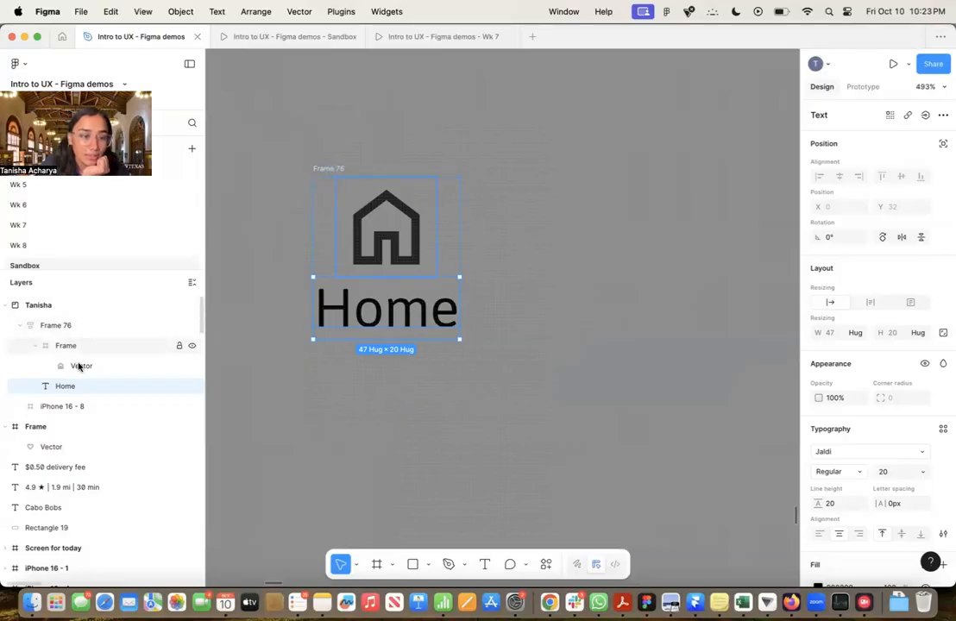
Rename the auto layout frame holding the icon and label to "home nav option"
click(85, 329)
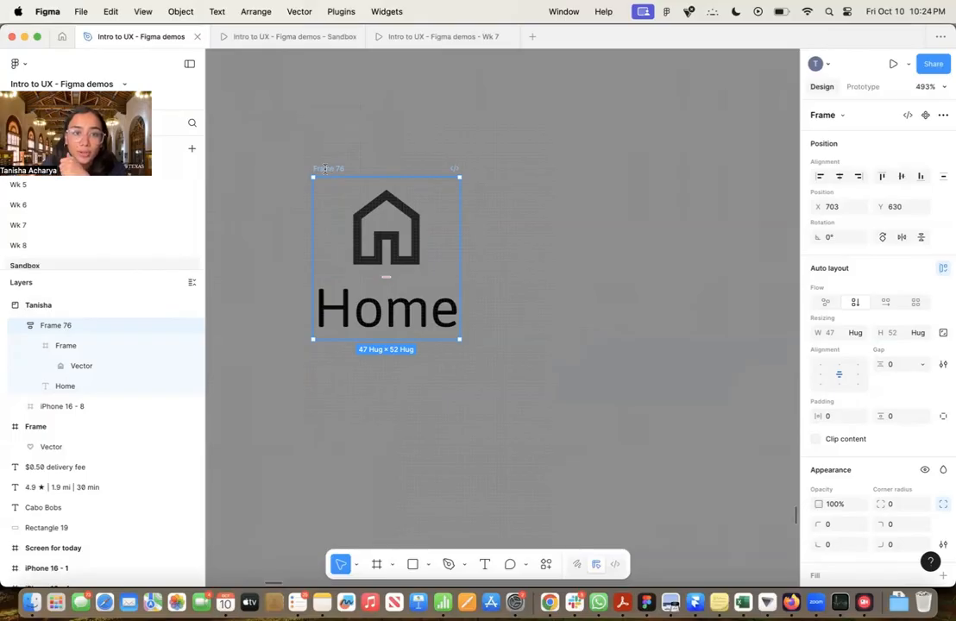
double_click(319, 168)
text(Home_)
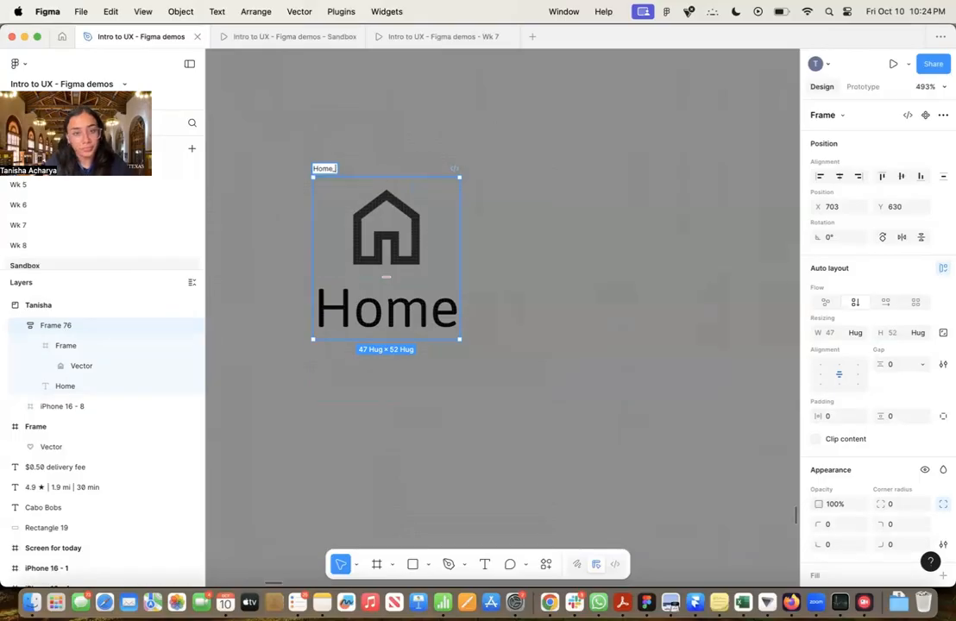
key(Return)
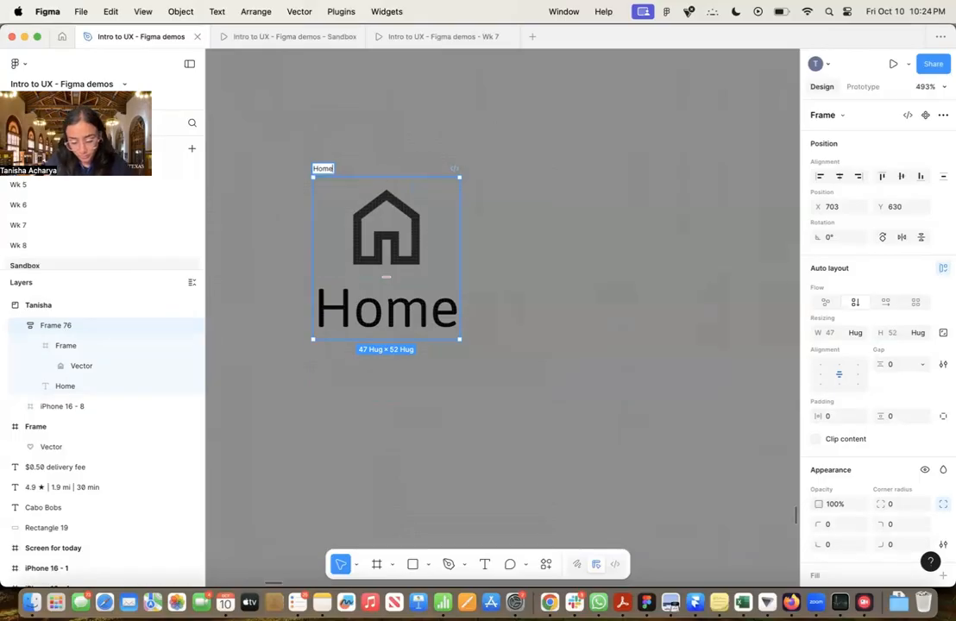
text(nav option)
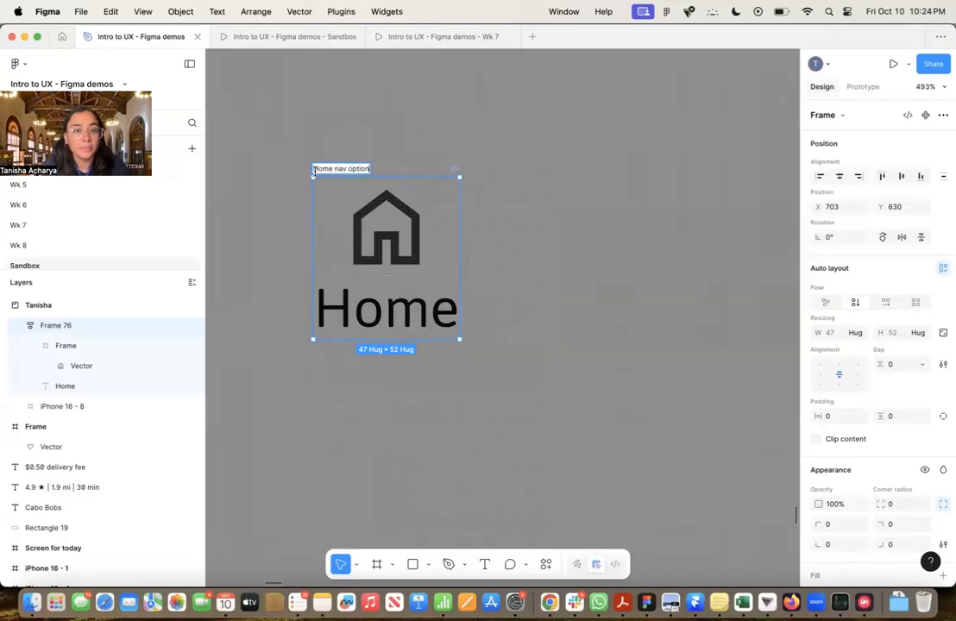
key(Return)
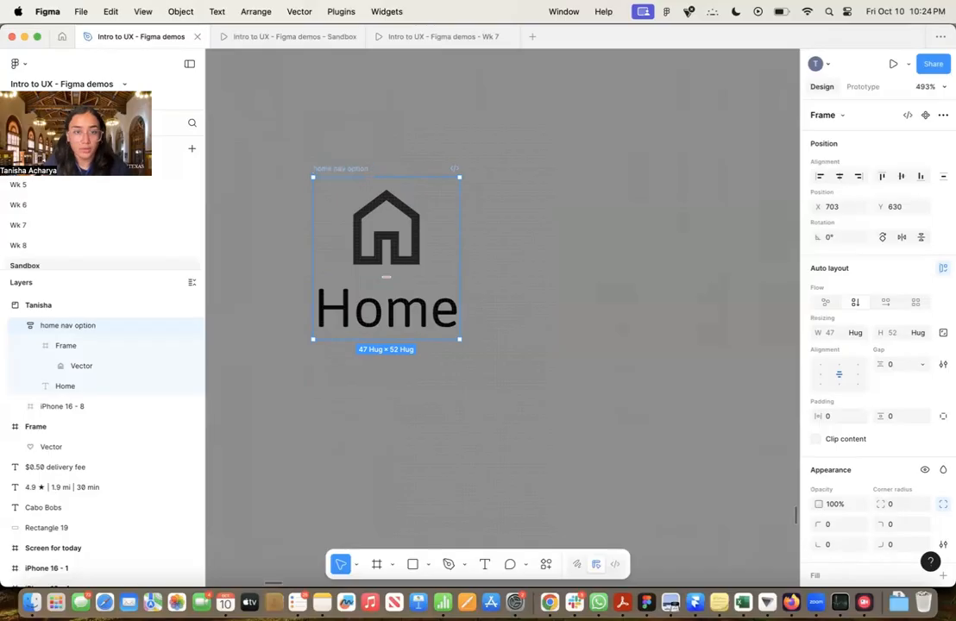
click(543, 166)
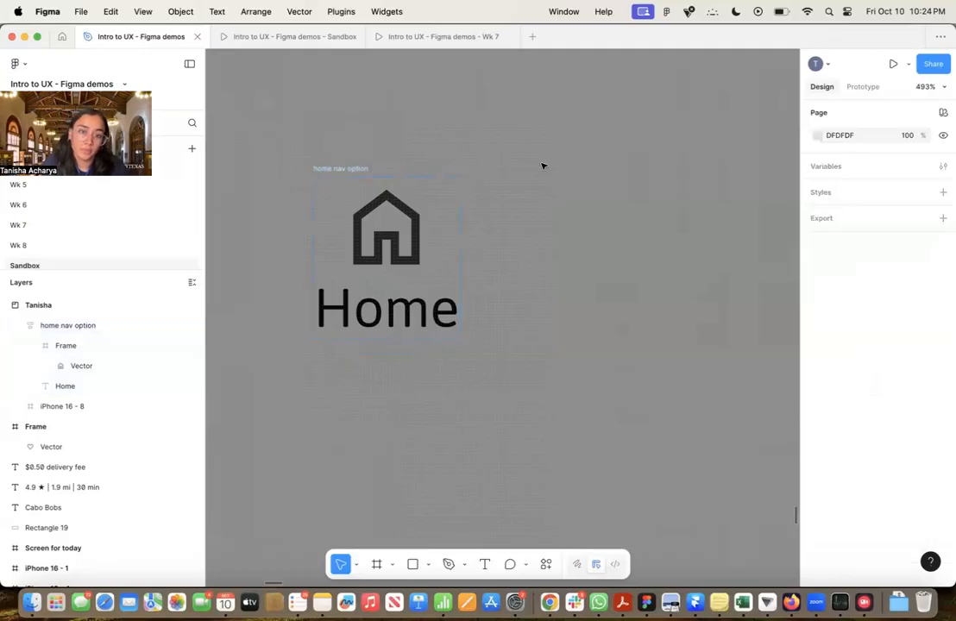
Duplicate the home nav option frame and place the copy to the right of the original, about 17 px apart
click(366, 169)
scroll(638, 233, right, 2)
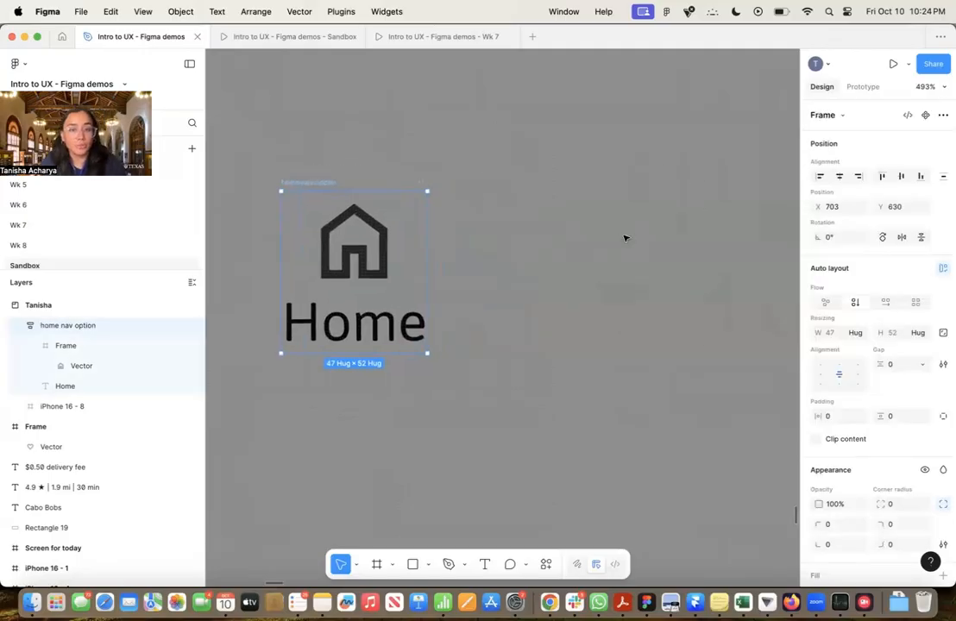
scroll(617, 235, down, 5)
scroll(610, 230, right, 3)
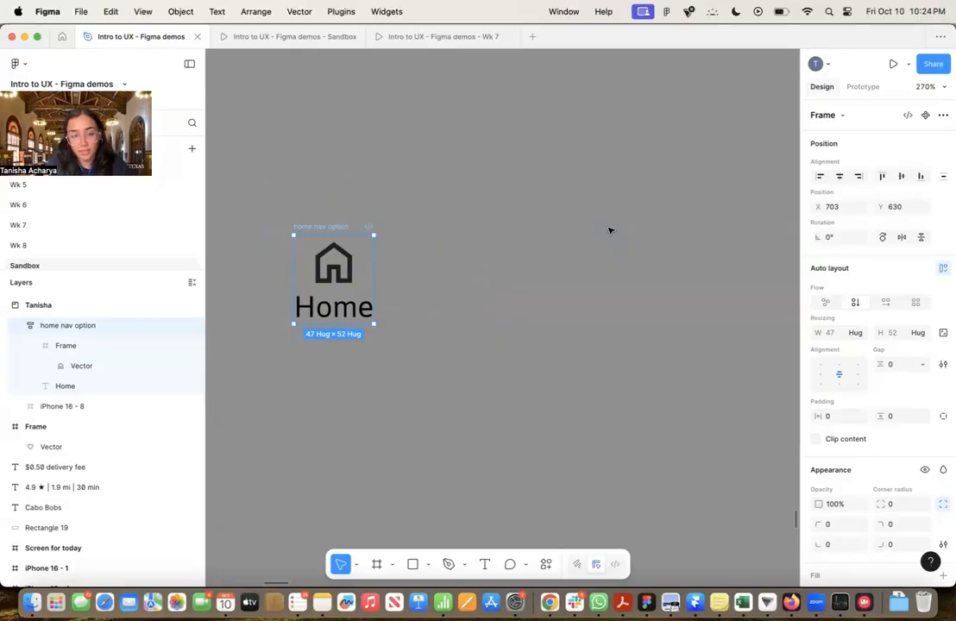
key(super+d)
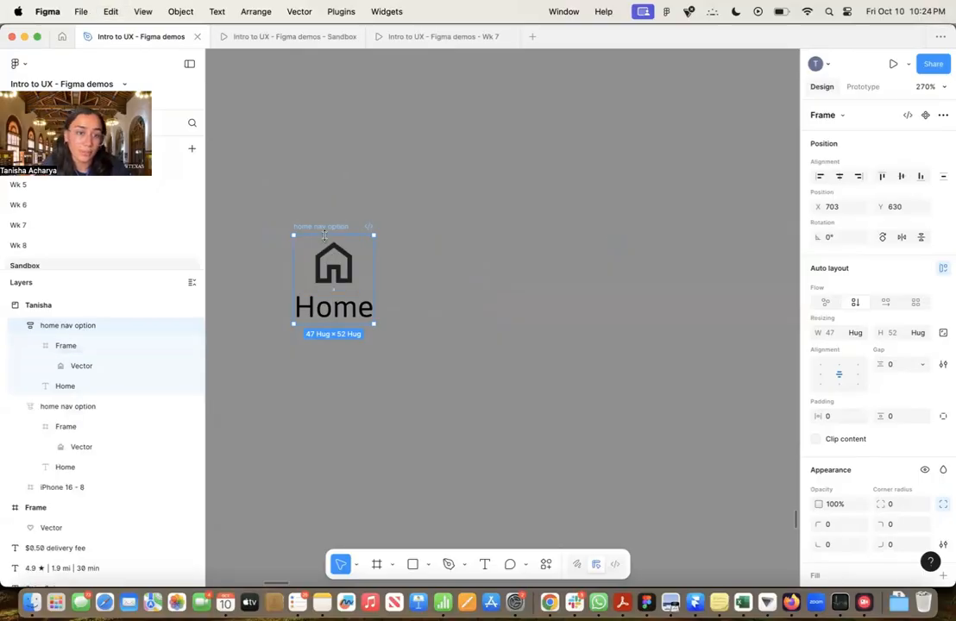
drag(373, 234, 372, 226)
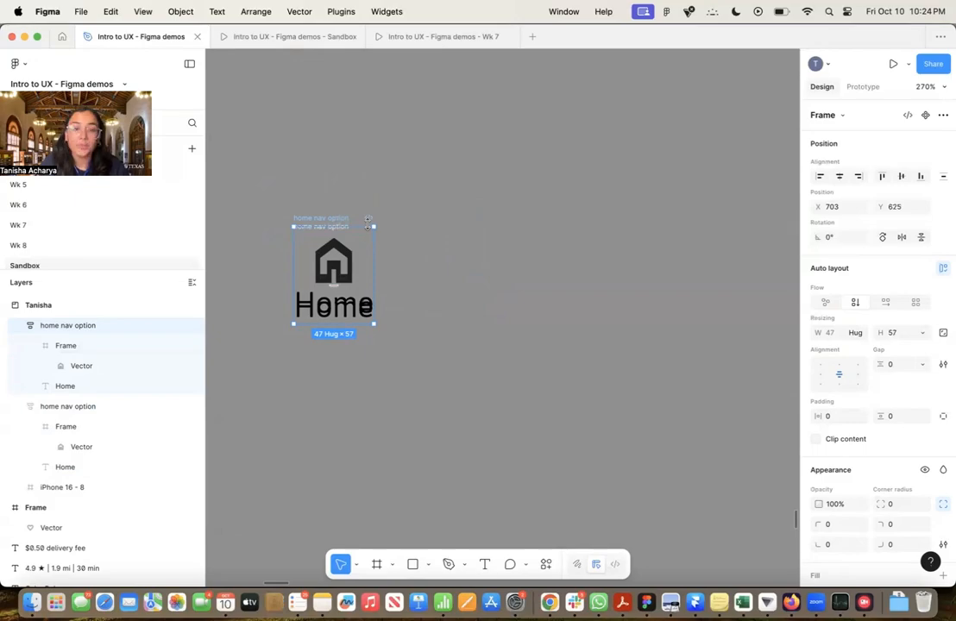
key(super+z)
drag(369, 230, 449, 226)
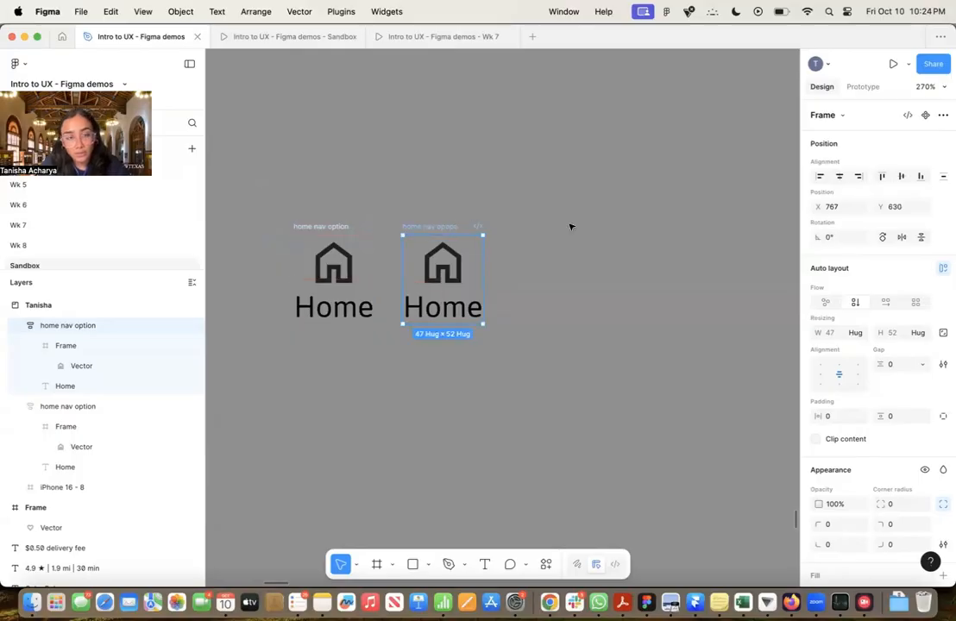
Duplicate both home nav option frames together and place the copies to the right of the originals, about 13 px apart
shift+click(342, 226)
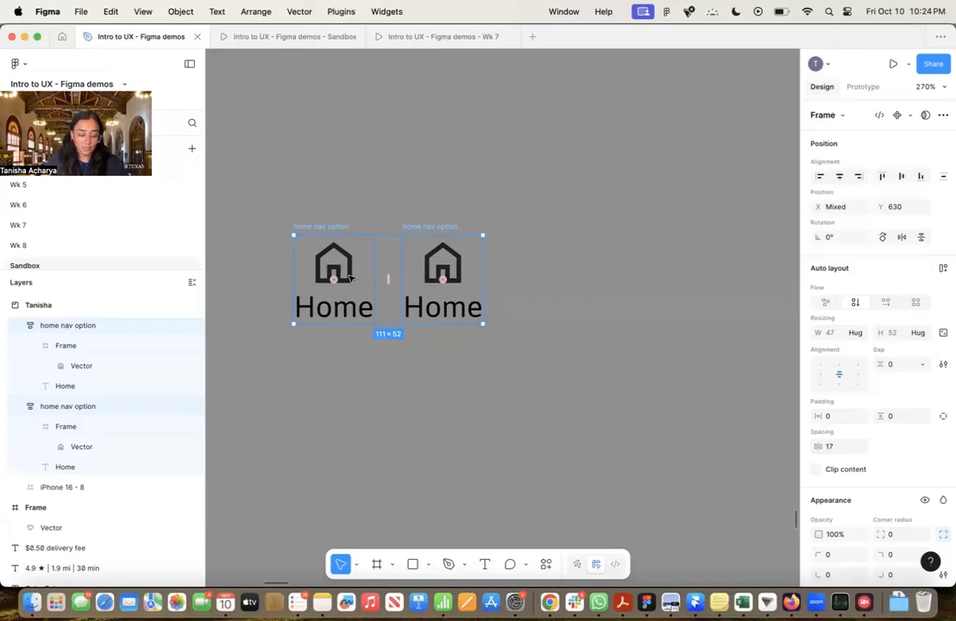
key(super+d)
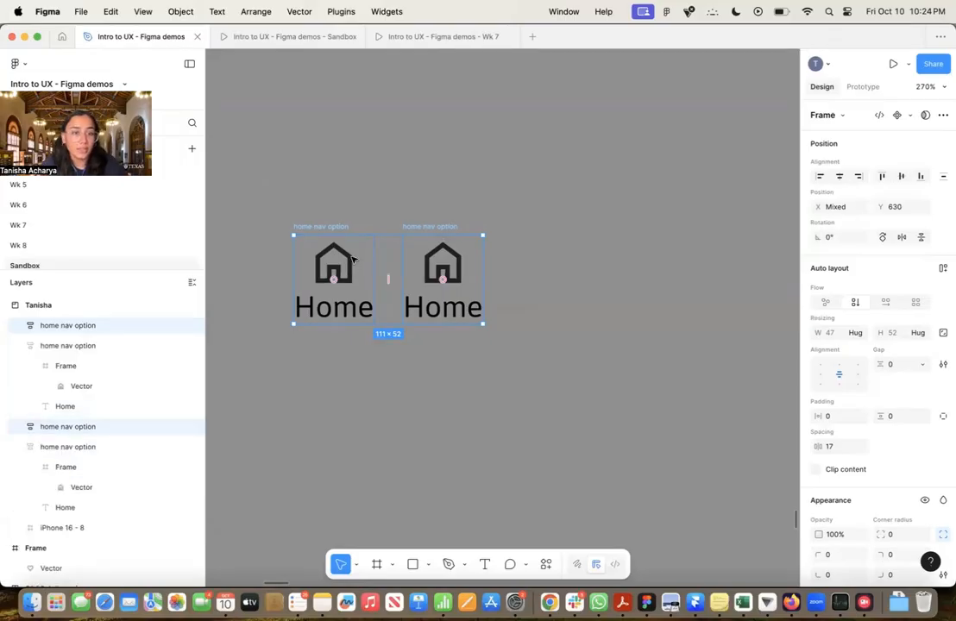
drag(352, 259, 563, 260)
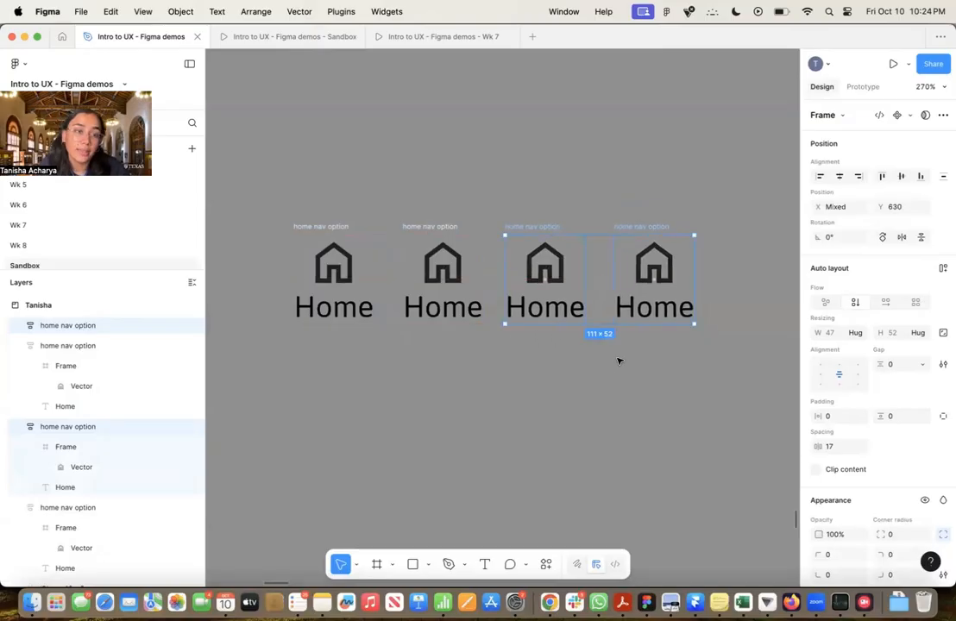
drag(619, 359, 503, 368)
click(516, 371)
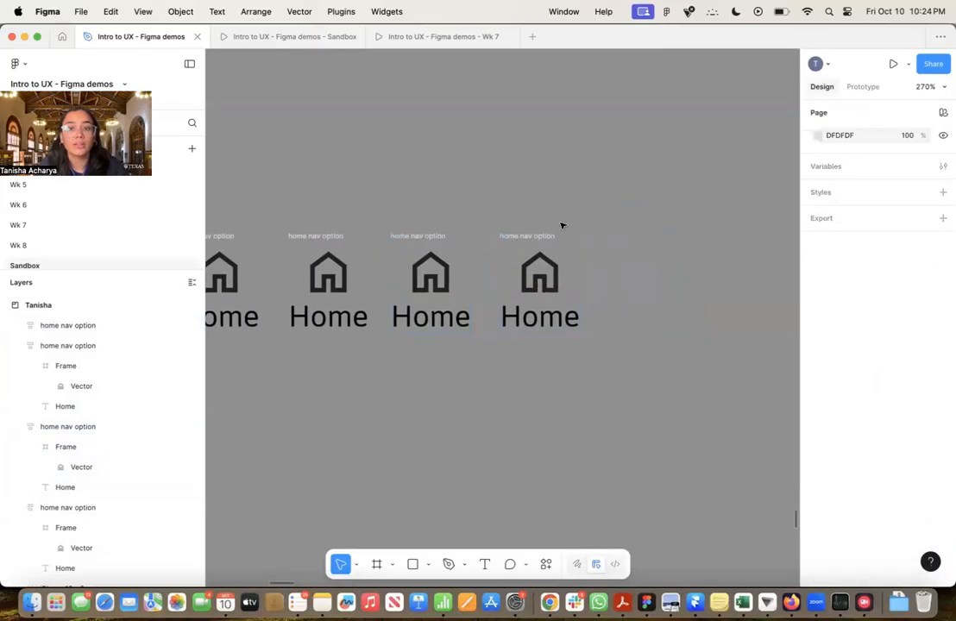
Duplicate the rightmost home nav option and place the copy about 8 px to its right as the fifth option
click(549, 241)
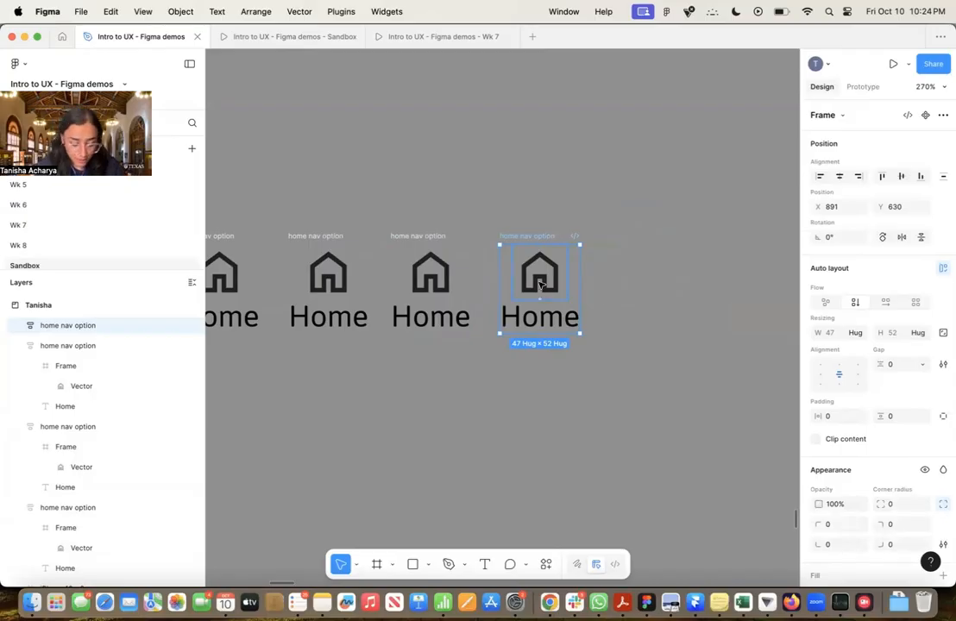
key(alt)
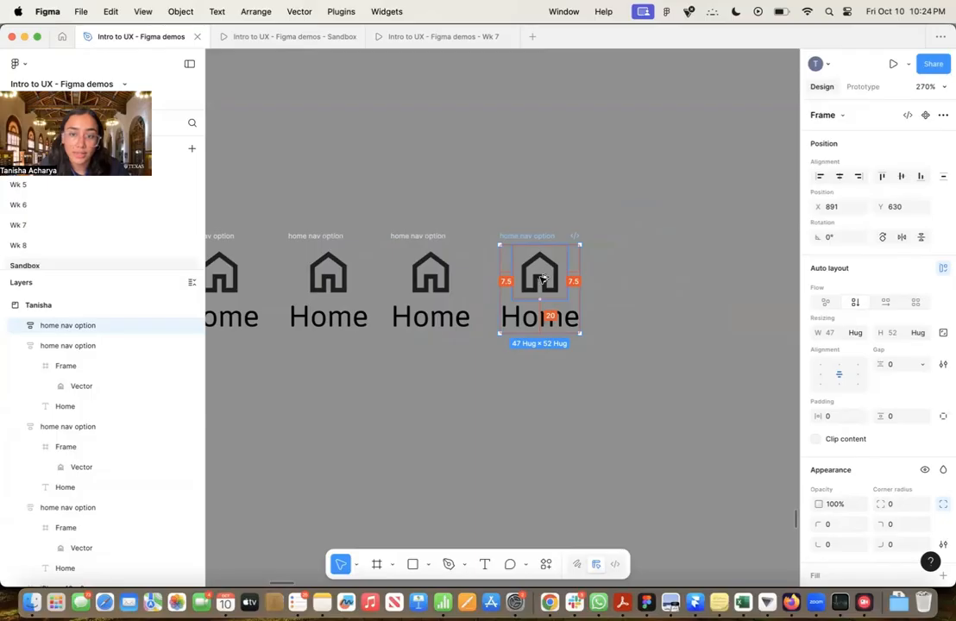
drag(542, 278, 634, 278)
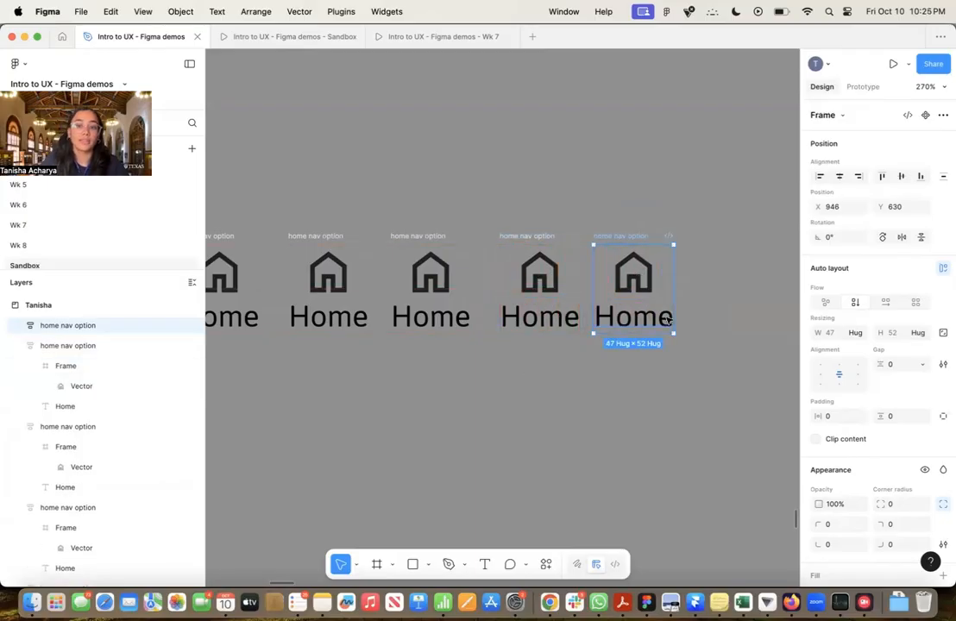
click(603, 393)
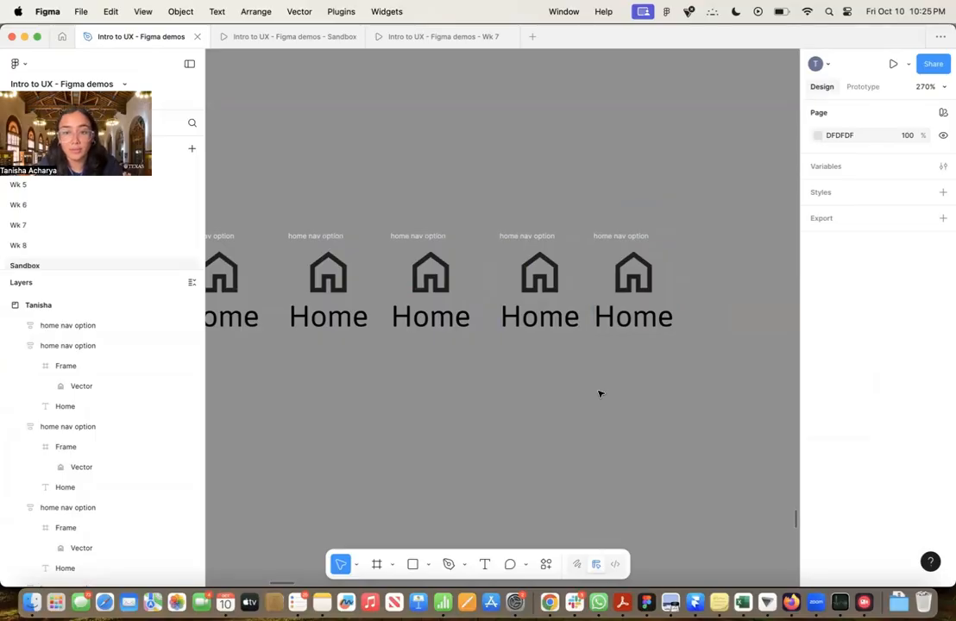
Wrap all five home nav options in one horizontal auto layout frame with a gap of 24
scroll(600, 393, down, 3)
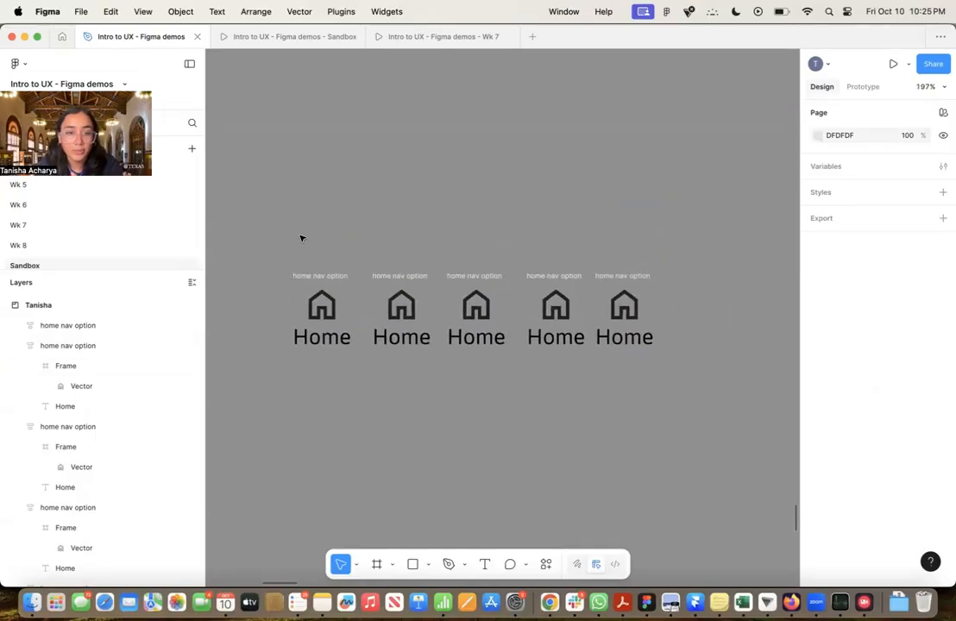
drag(284, 232, 701, 396)
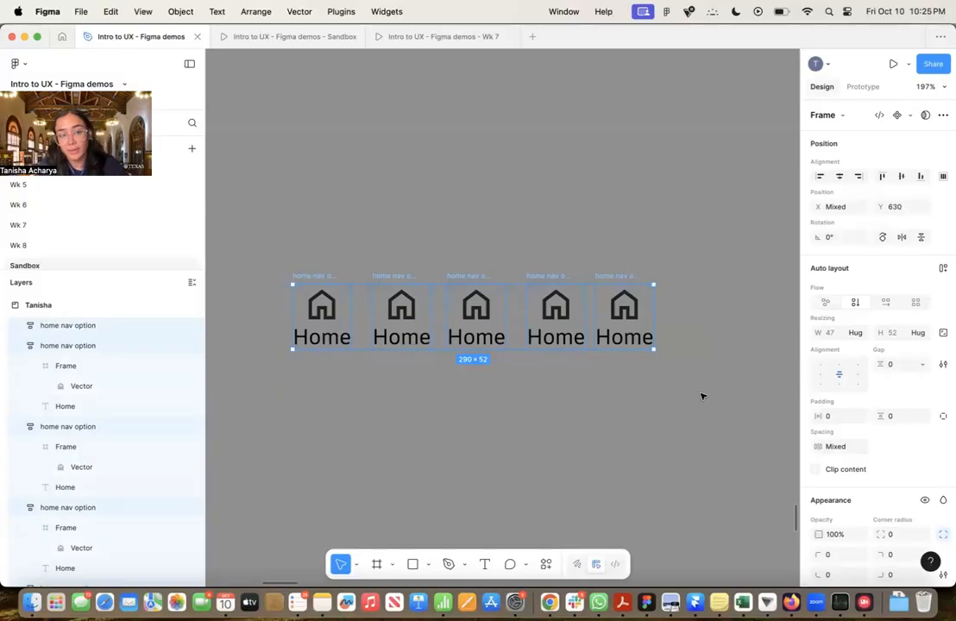
key(shift+a)
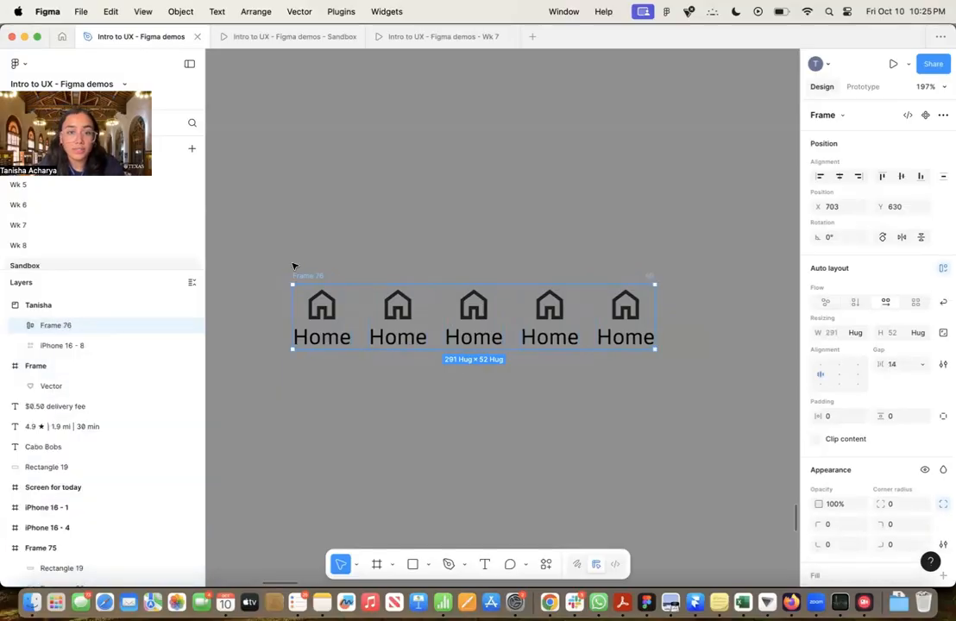
click(893, 366)
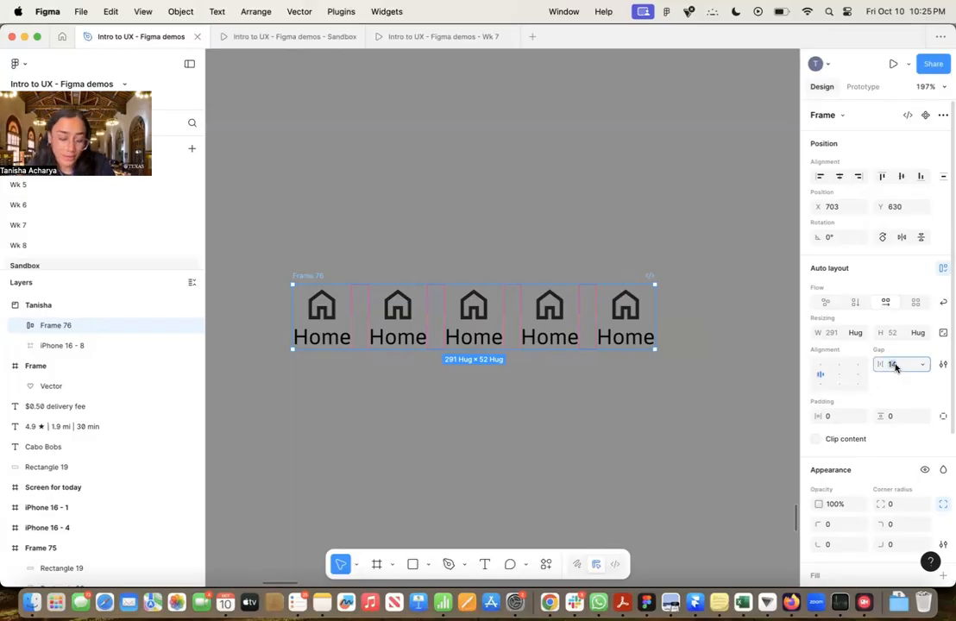
text(2)
key(Return)
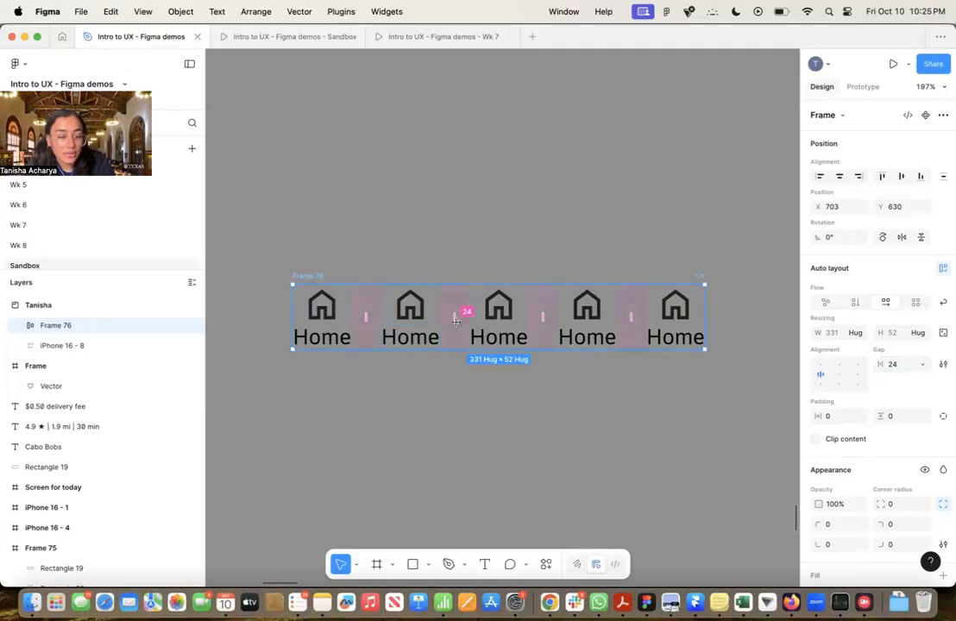
Set the navigation row frame's width and height resizing to Hug contents
click(861, 336)
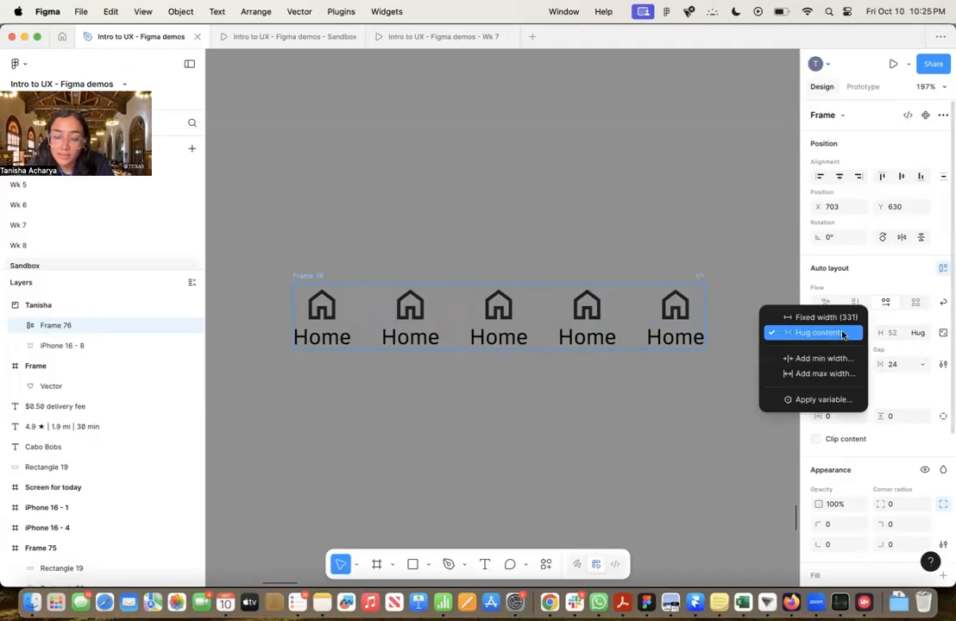
click(844, 333)
click(921, 333)
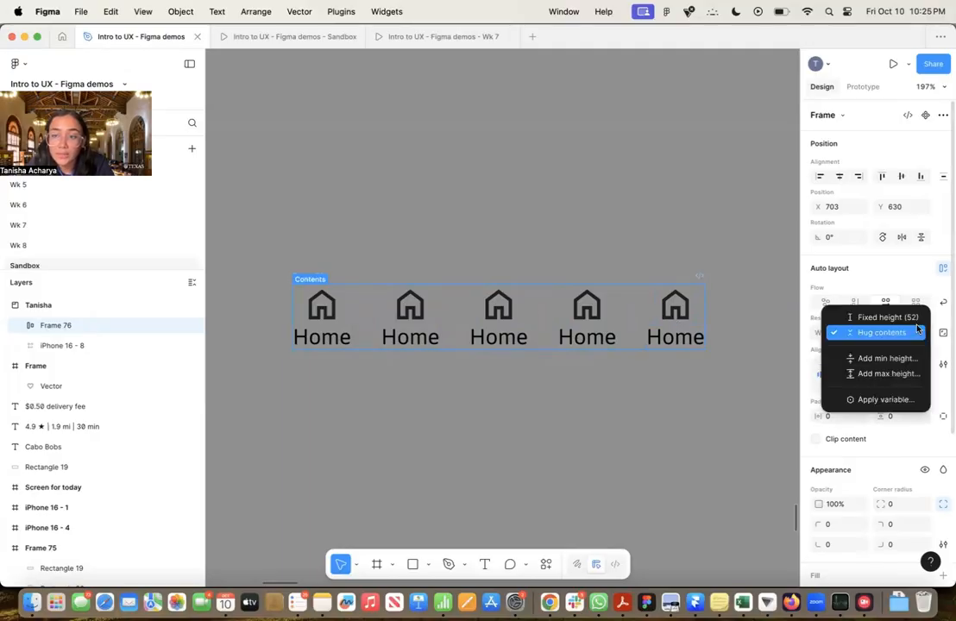
click(916, 337)
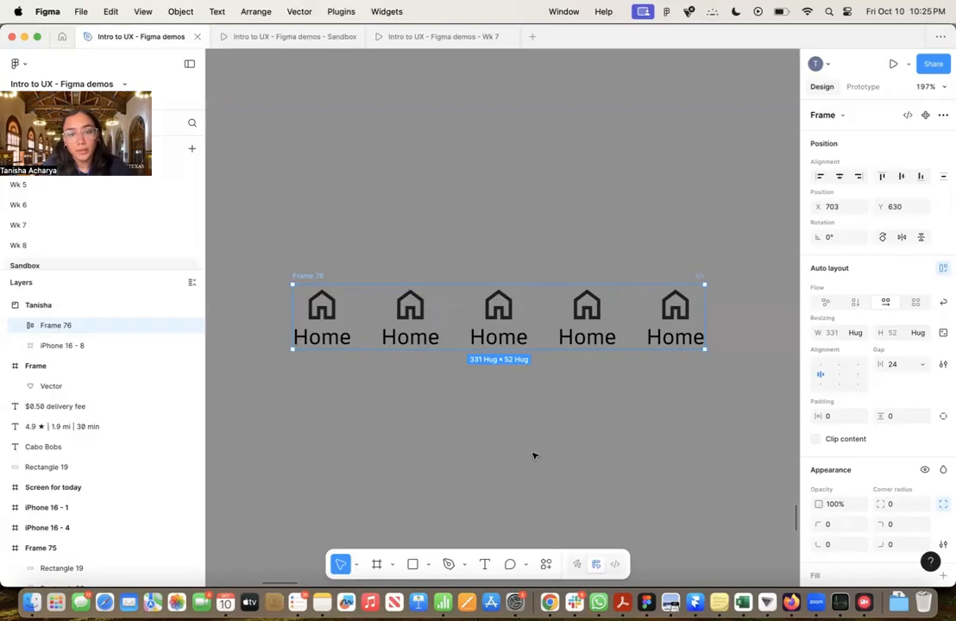
Examine the Step 5 instructions for replacing the main nav's text and icons
scroll(467, 484, down, 10)
scroll(466, 485, up, 5)
scroll(466, 484, up, 5)
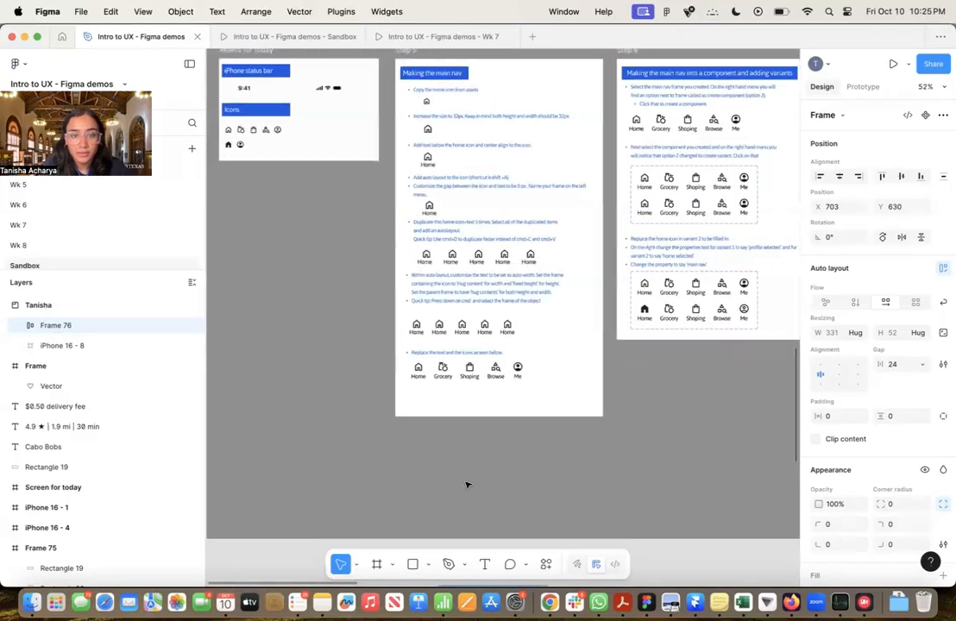
scroll(467, 484, up, 3)
scroll(534, 481, up, 5)
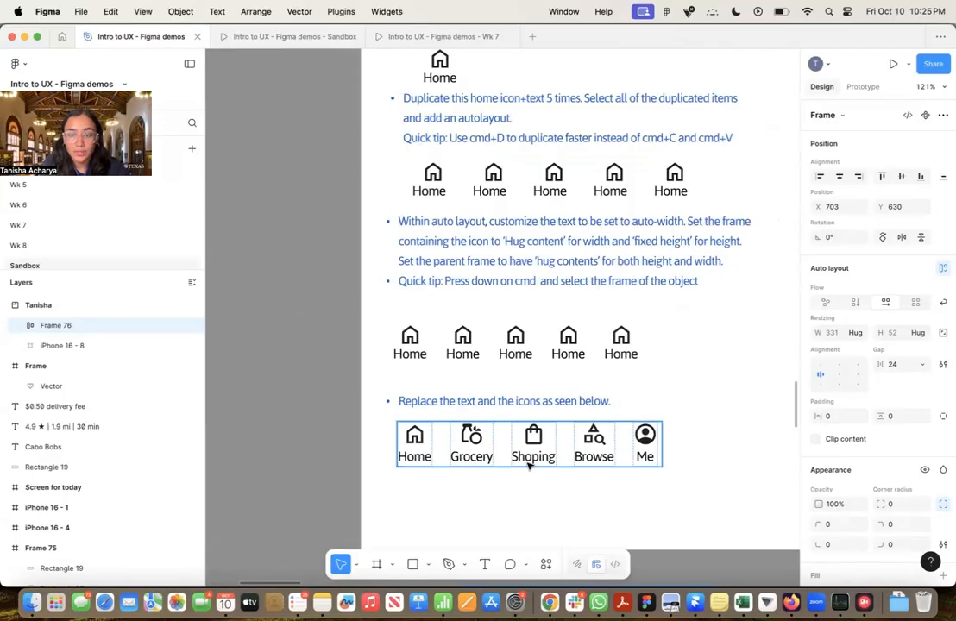
scroll(548, 483, down, 5)
scroll(548, 483, down, 1)
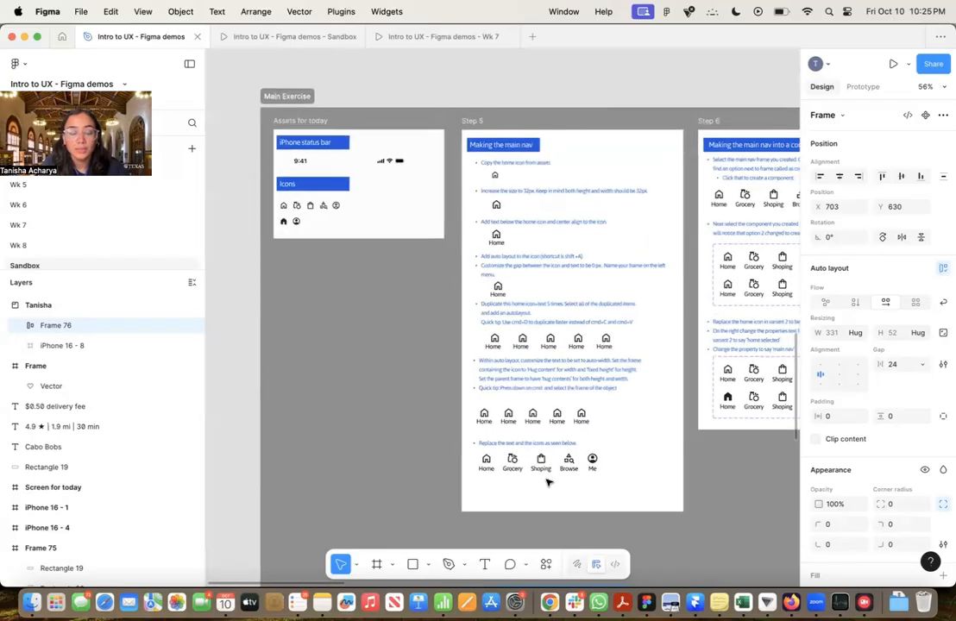
Copy all the icons from the Assets for today frame and paste them below the navigation row in the personal section
scroll(548, 483, left, 1)
scroll(547, 483, up, 1)
scroll(294, 226, up, 10)
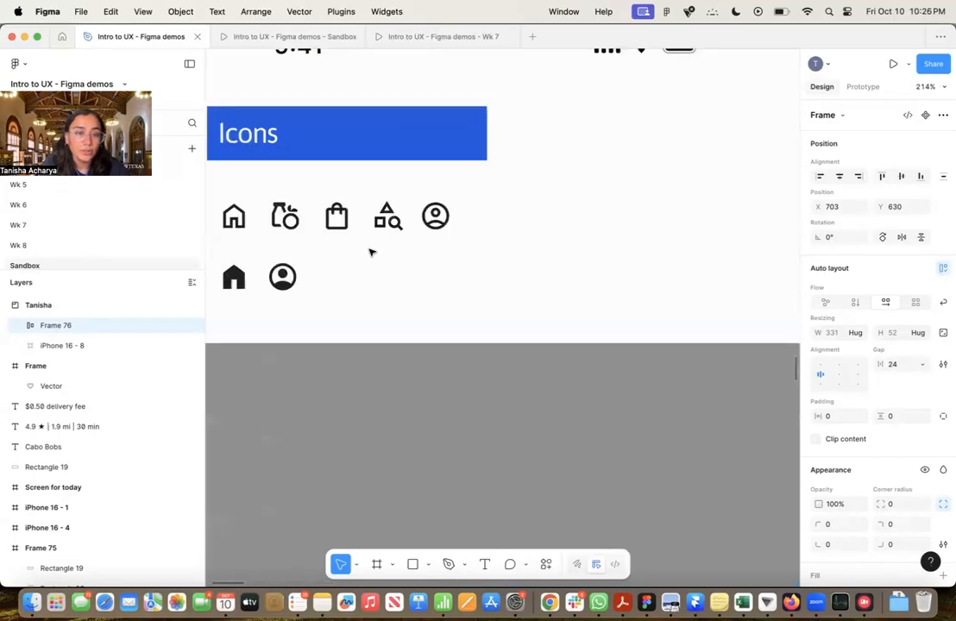
drag(265, 226, 529, 310)
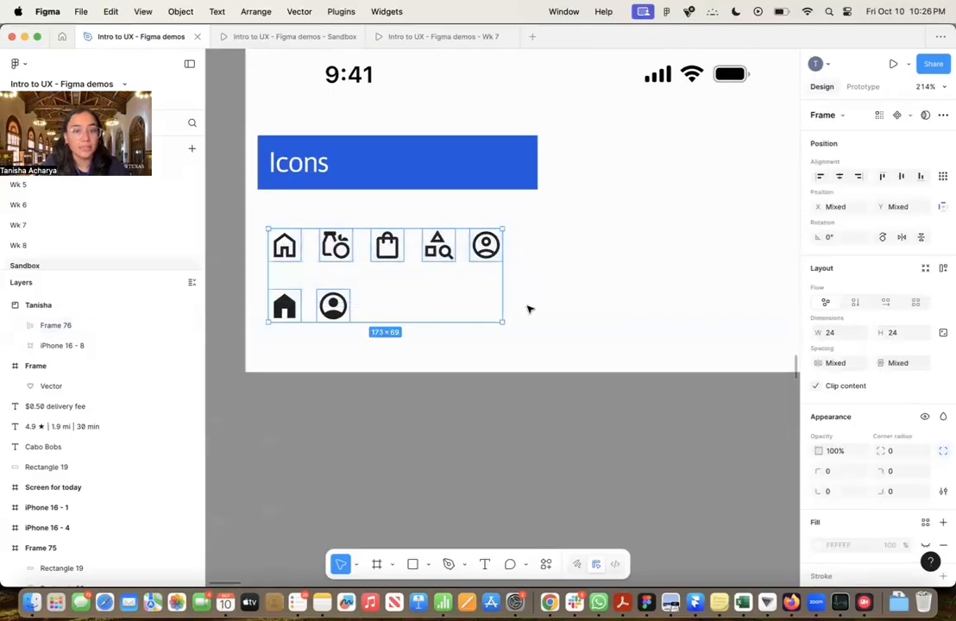
scroll(530, 309, down, 10)
scroll(529, 309, down, 10)
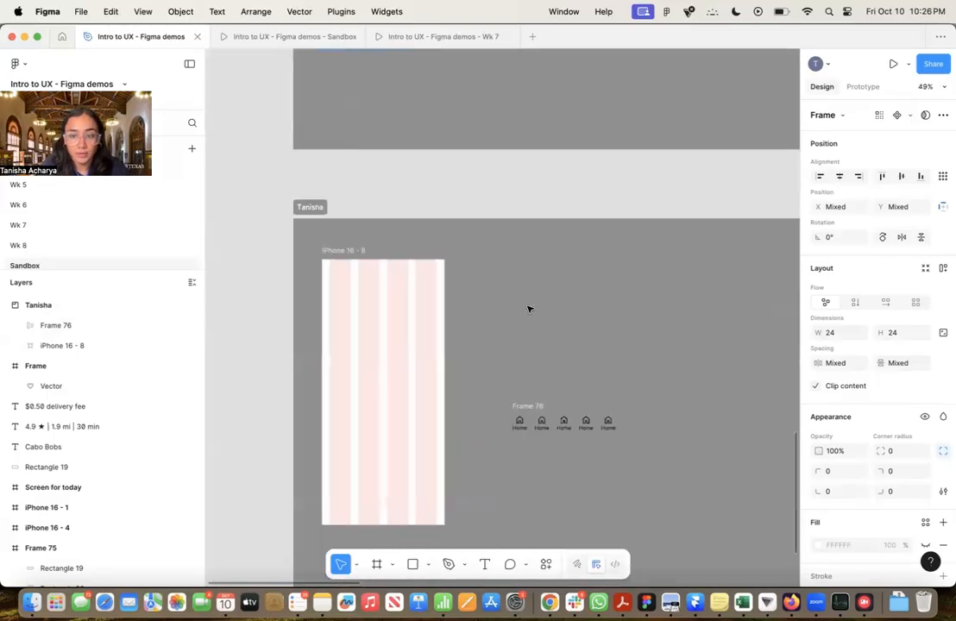
scroll(508, 375, up, 4)
scroll(507, 376, up, 8)
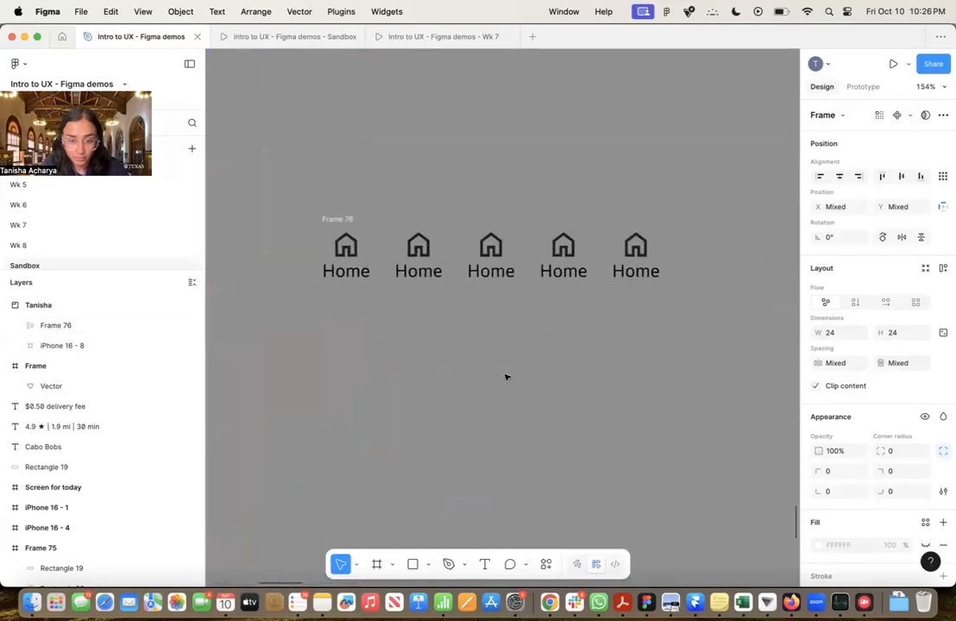
key(super+v)
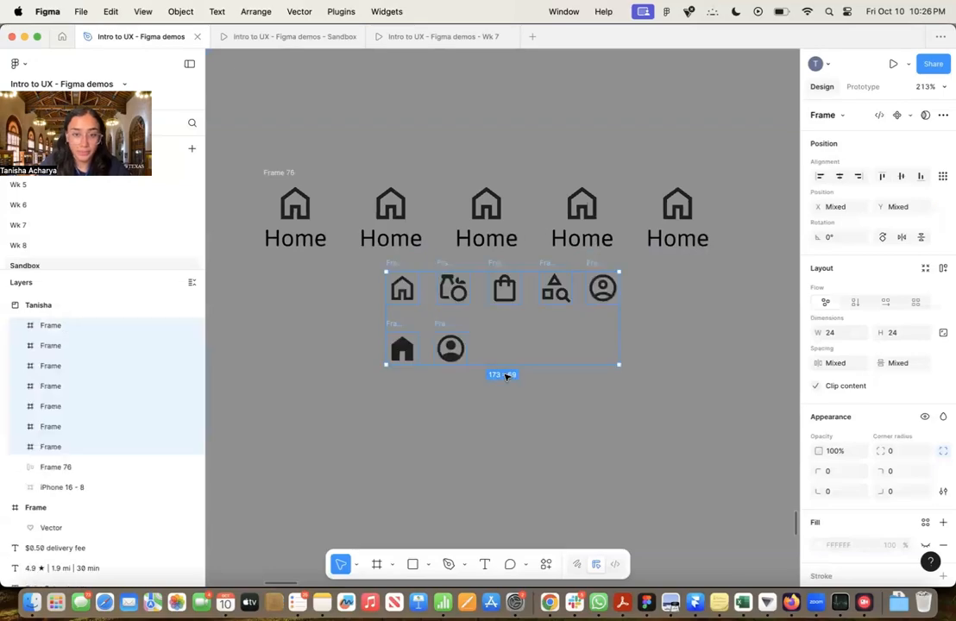
drag(456, 294, 422, 390)
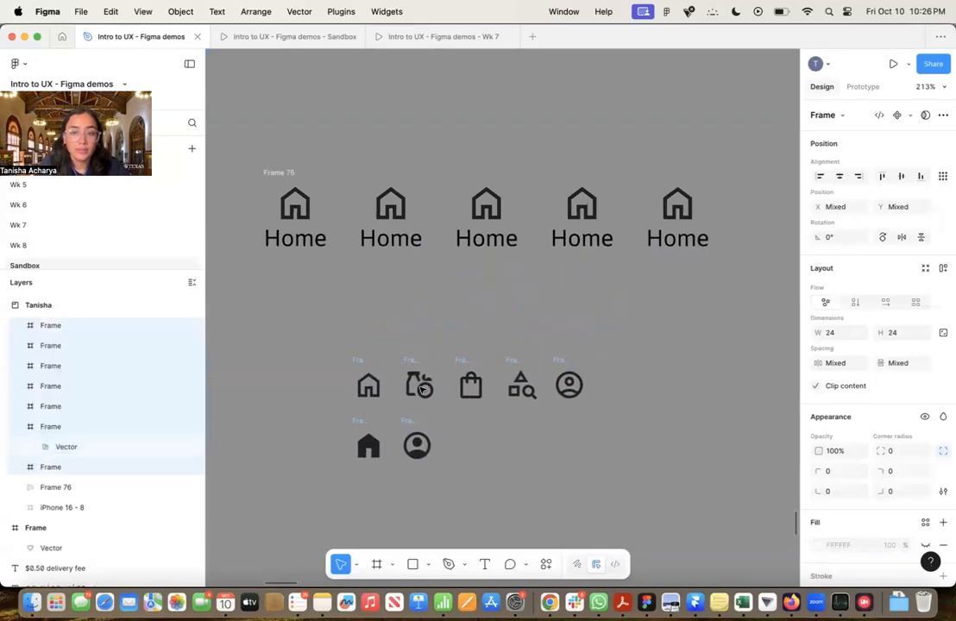
click(696, 358)
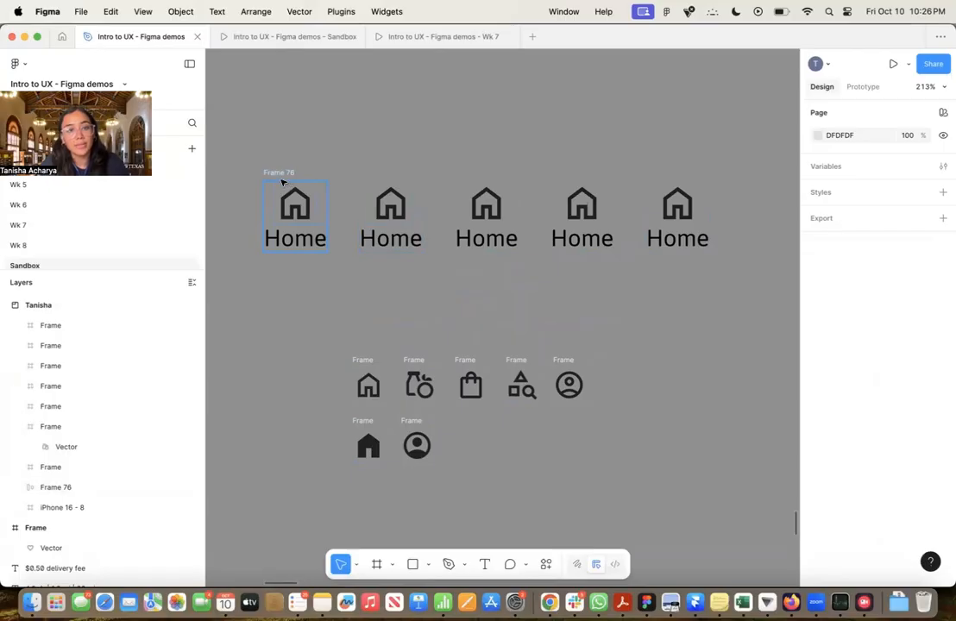
click(400, 240)
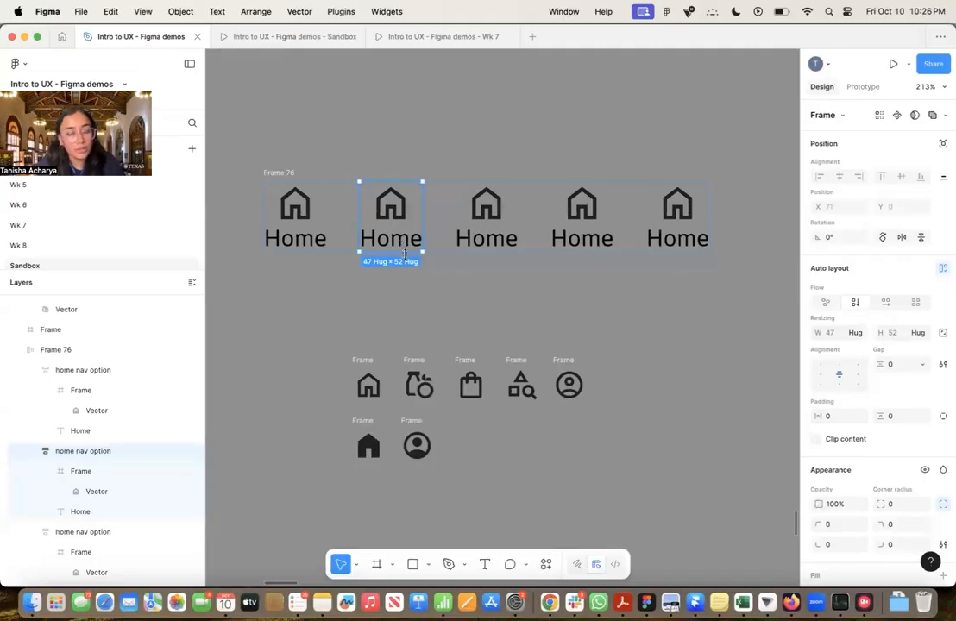
key(t)
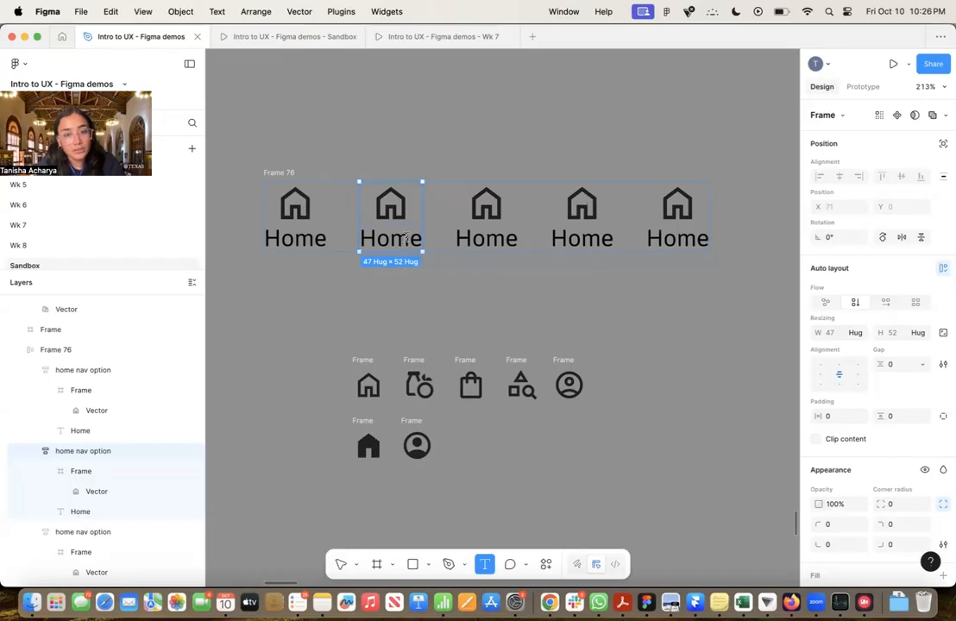
click(406, 239)
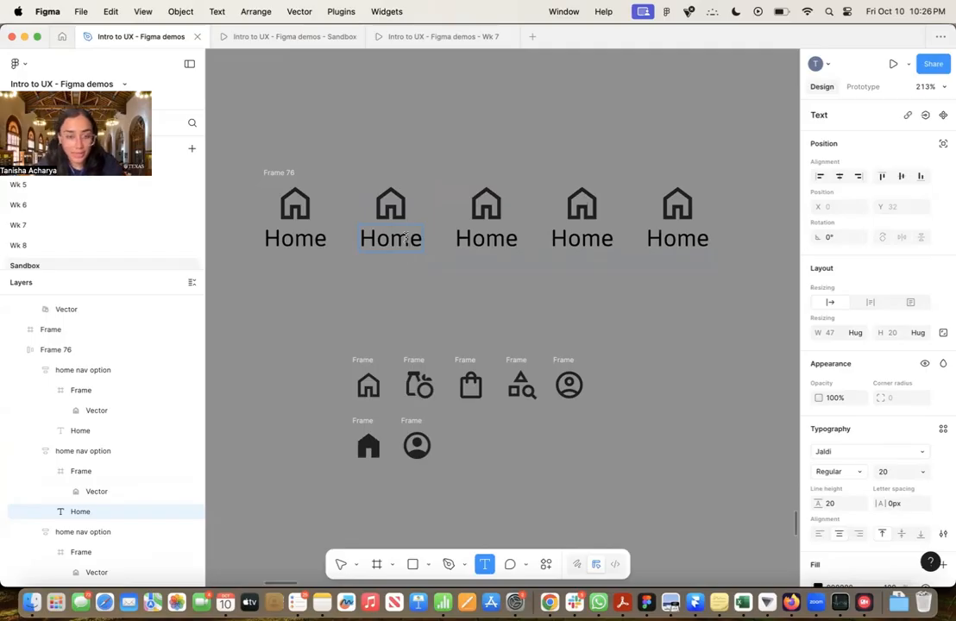
click(426, 297)
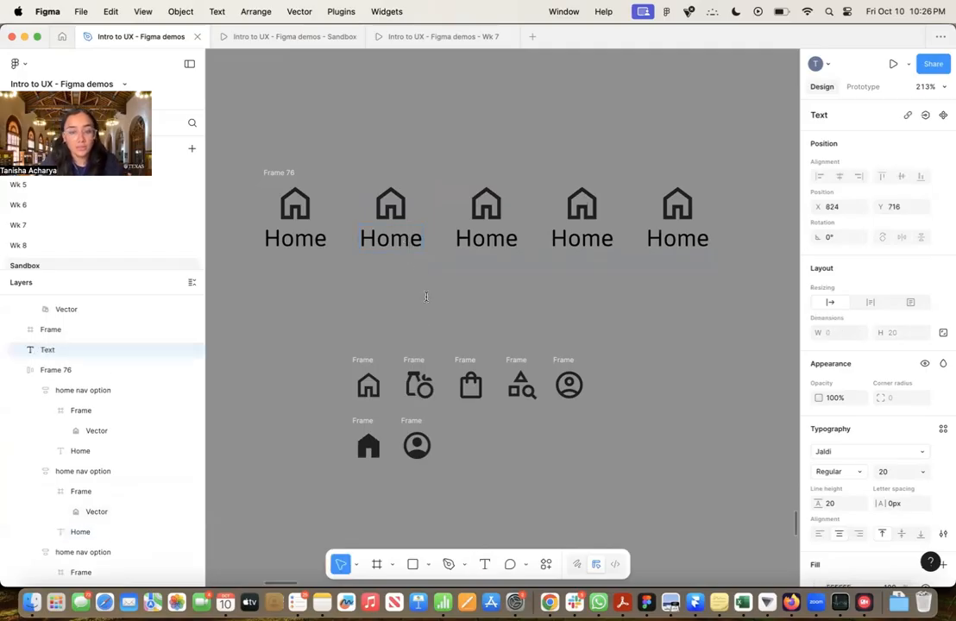
key(Escape)
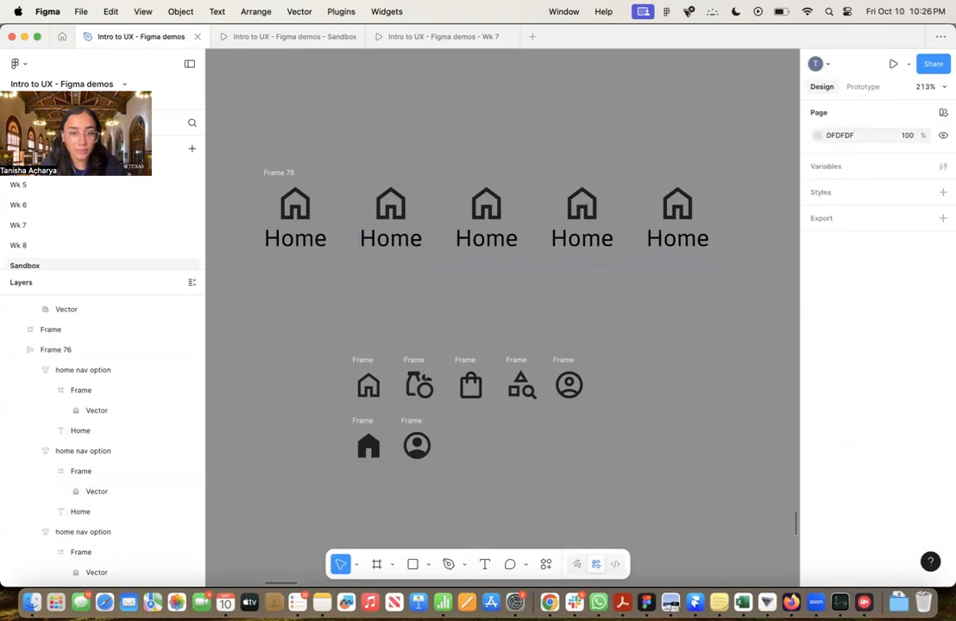
Change the second nav option's label to "Grocery"
click(386, 244)
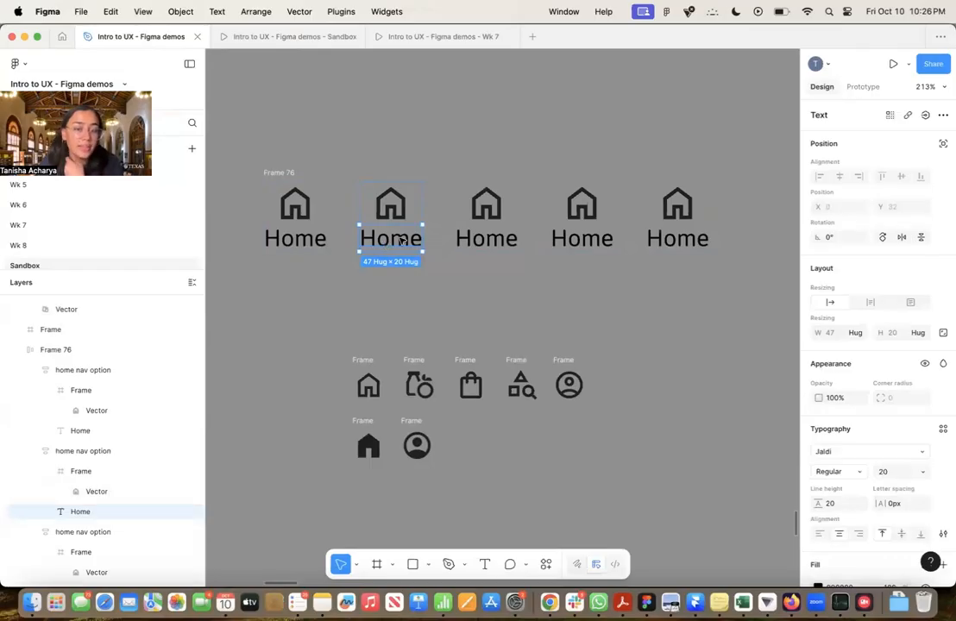
double_click(401, 241)
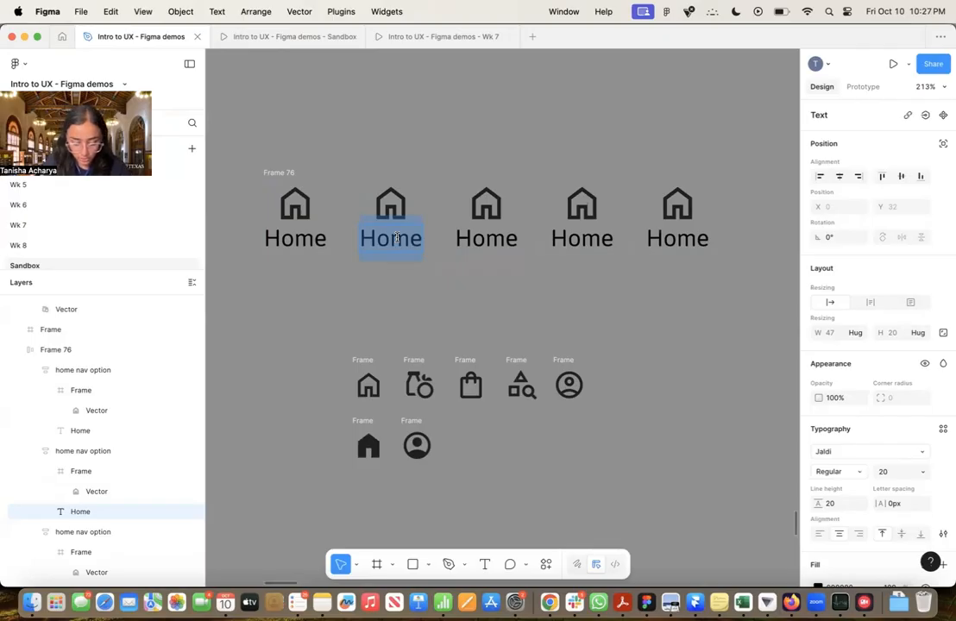
text(Grocery)
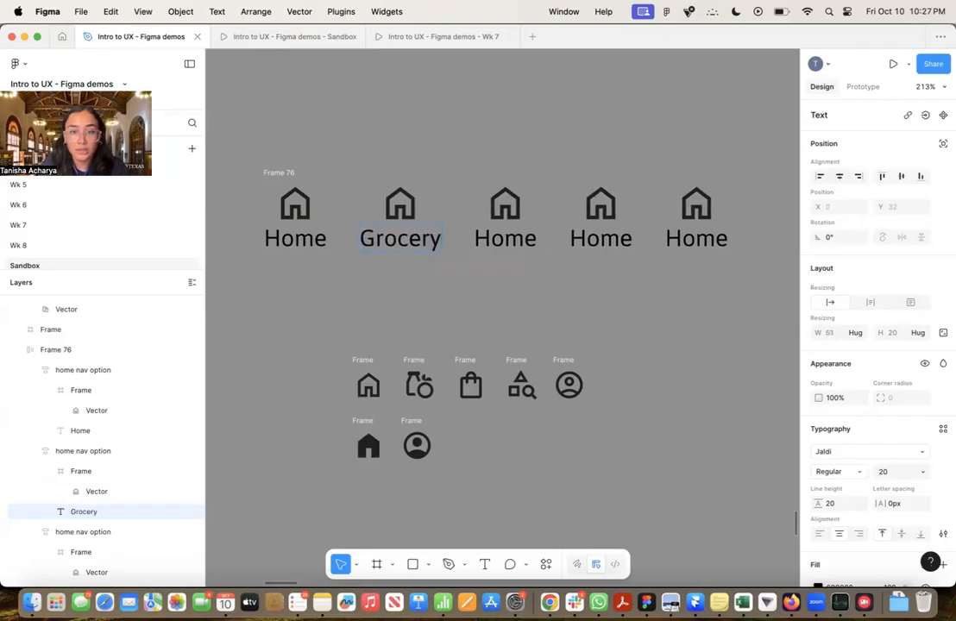
Change the third nav option's label to "Shopping" and the fourth nav option's label to "Browse"
double_click(493, 242)
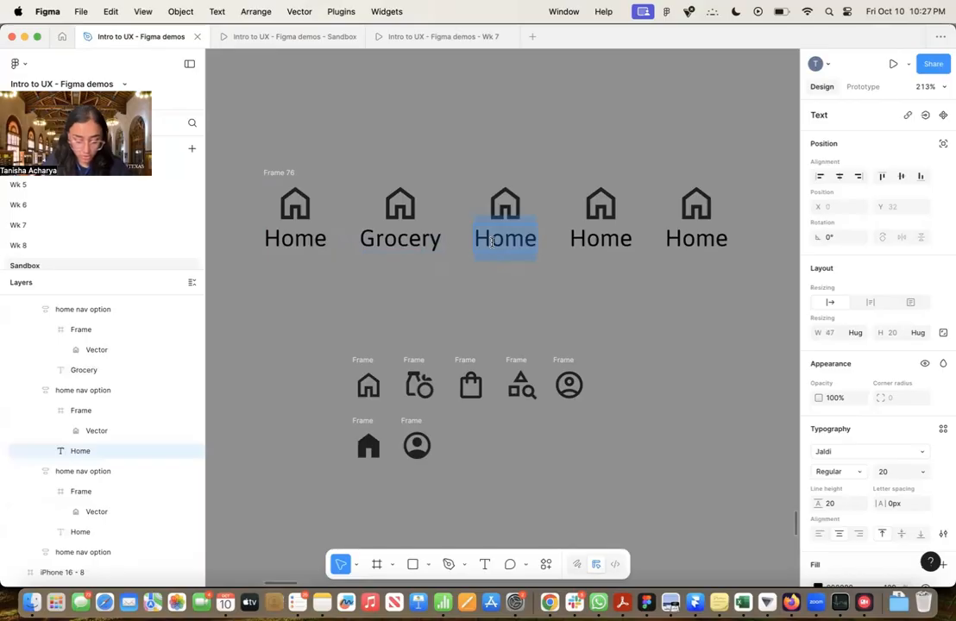
text(Shopping)
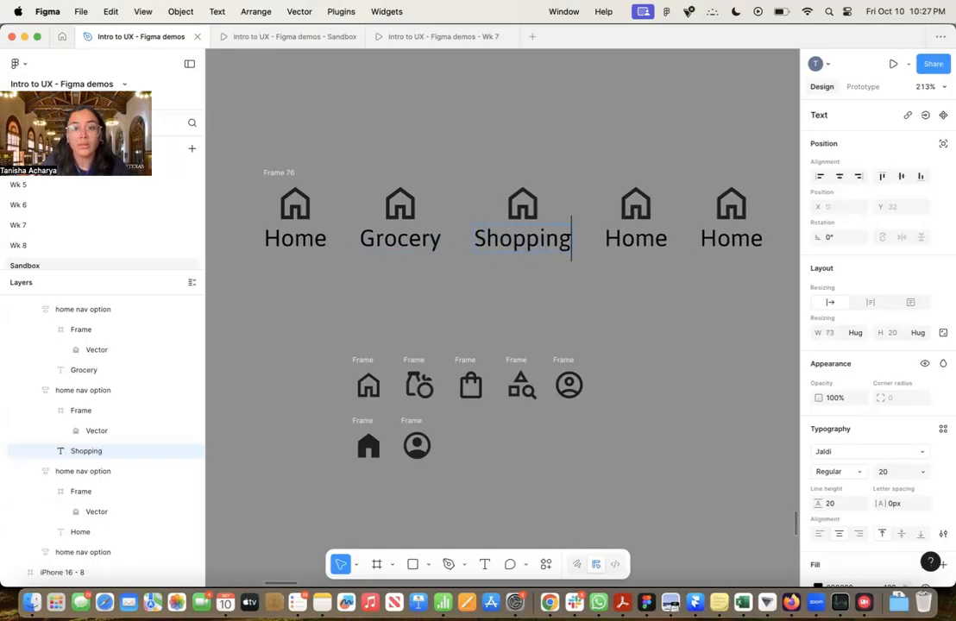
click(635, 240)
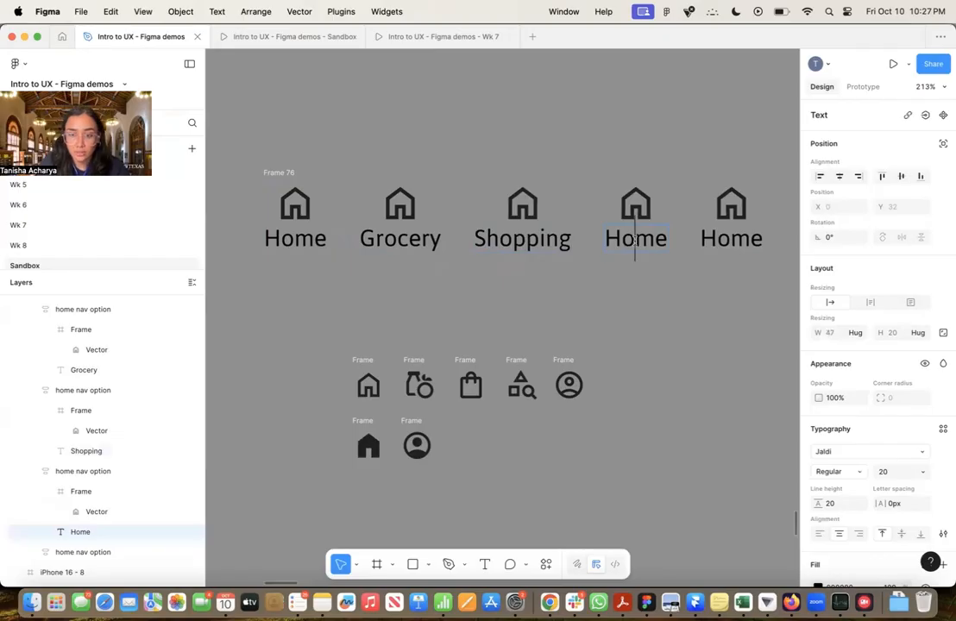
double_click(635, 240)
text(browse)
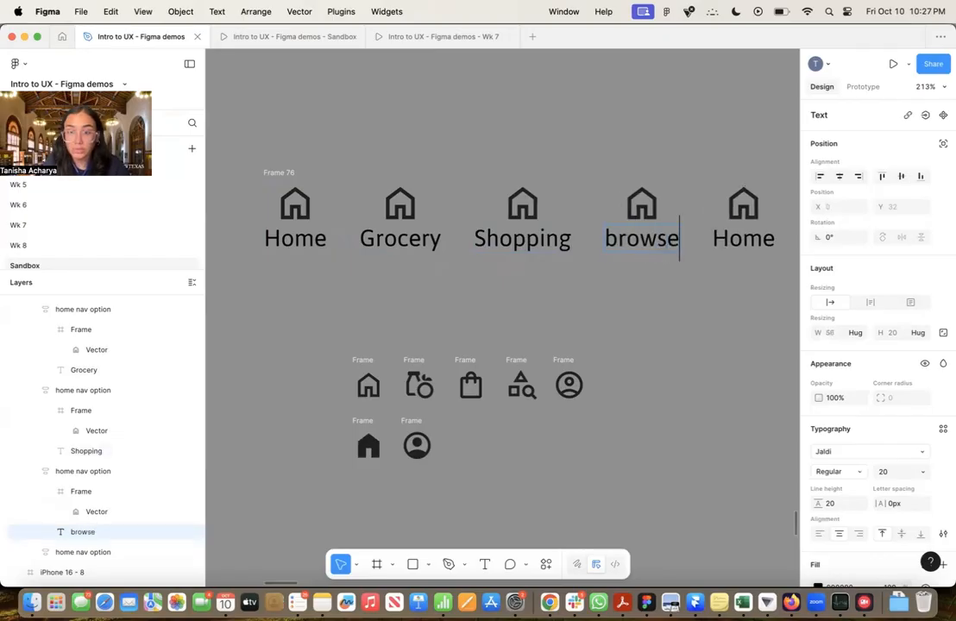
click(609, 241)
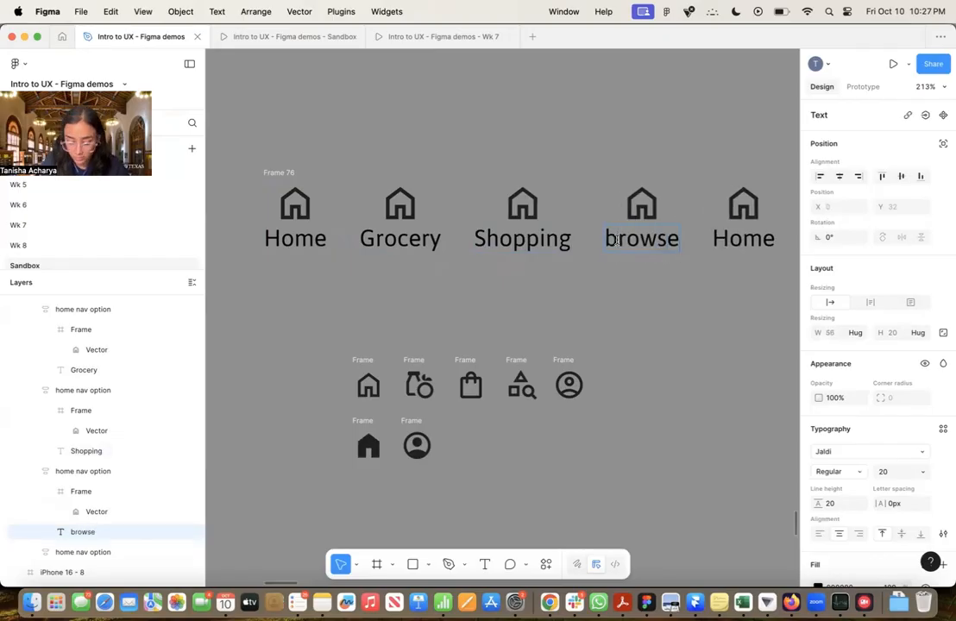
key(Delete)
text(B)
Change the fifth nav option's label to "Me"
double_click(756, 245)
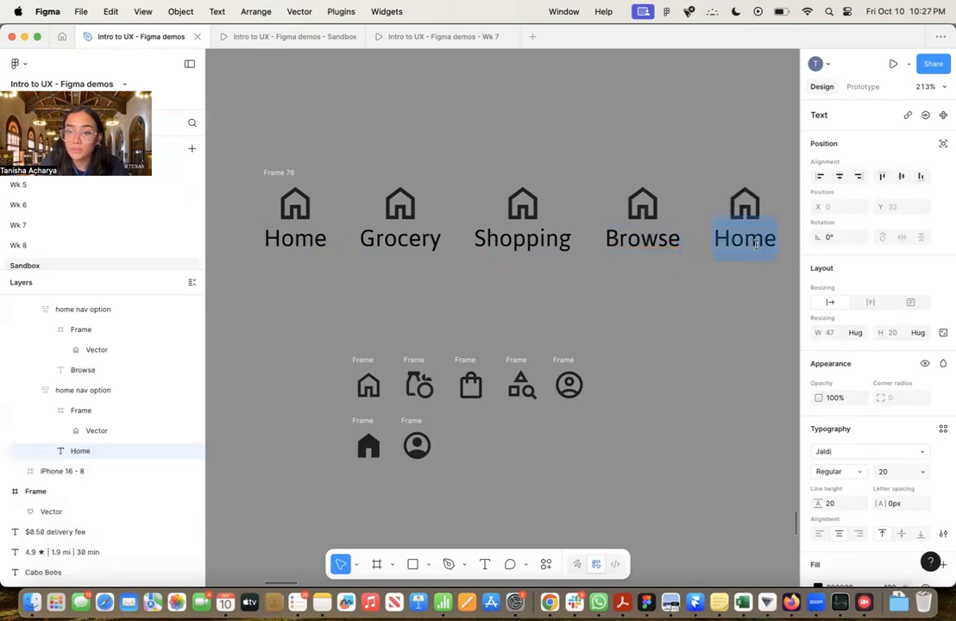
text(Me)
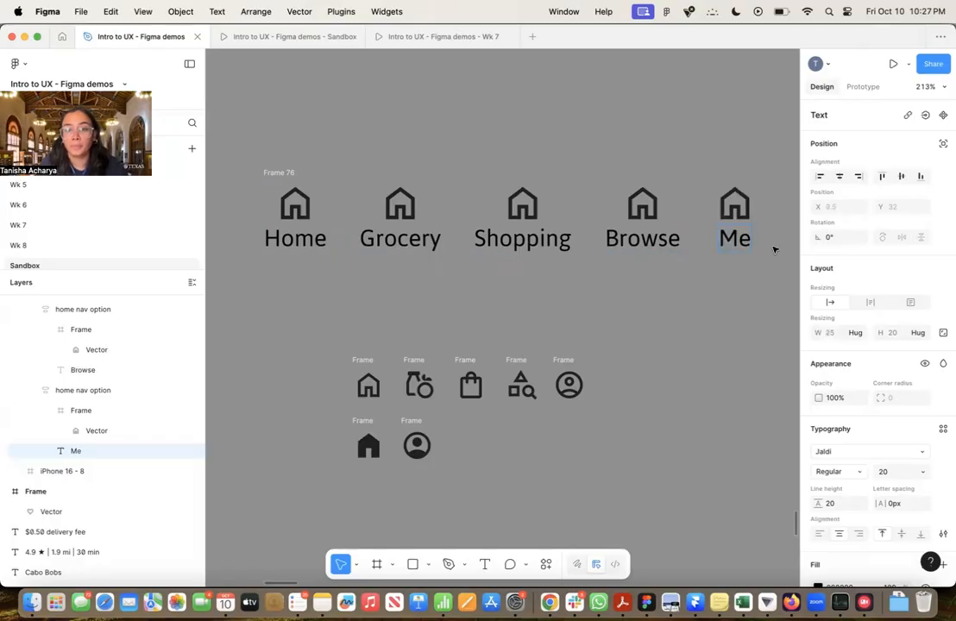
key(Escape)
click(705, 344)
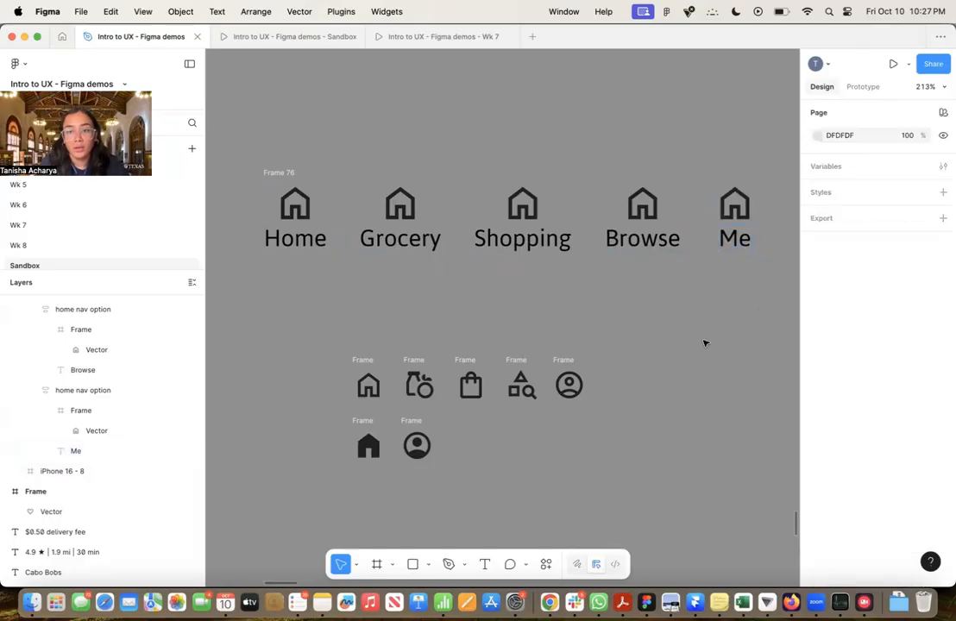
Examine each of the five nav options in the navigation row, from Home to Me
click(517, 226)
click(424, 222)
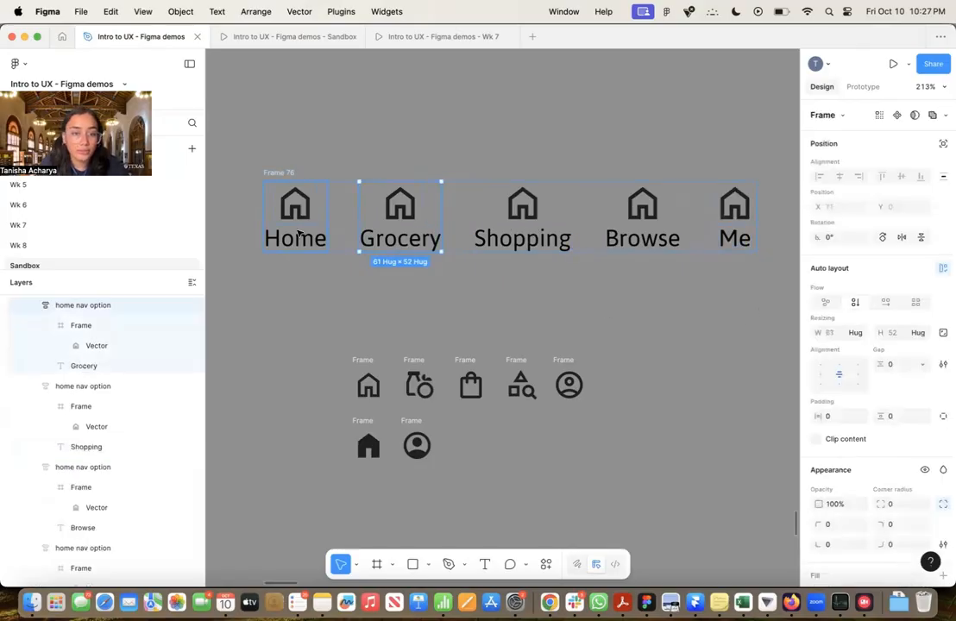
click(306, 226)
click(432, 231)
click(522, 229)
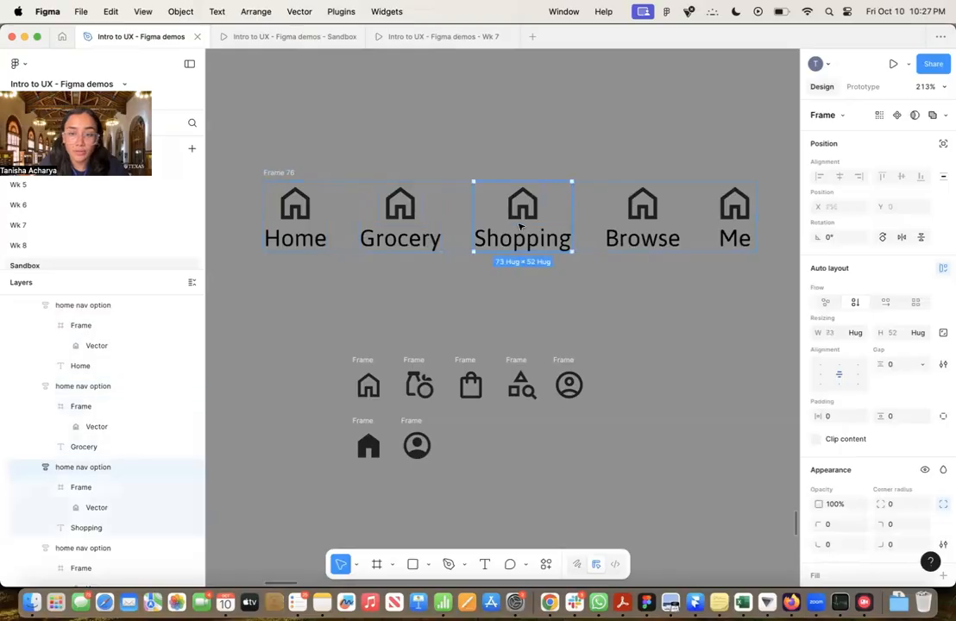
click(642, 228)
click(727, 239)
drag(674, 348, 660, 357)
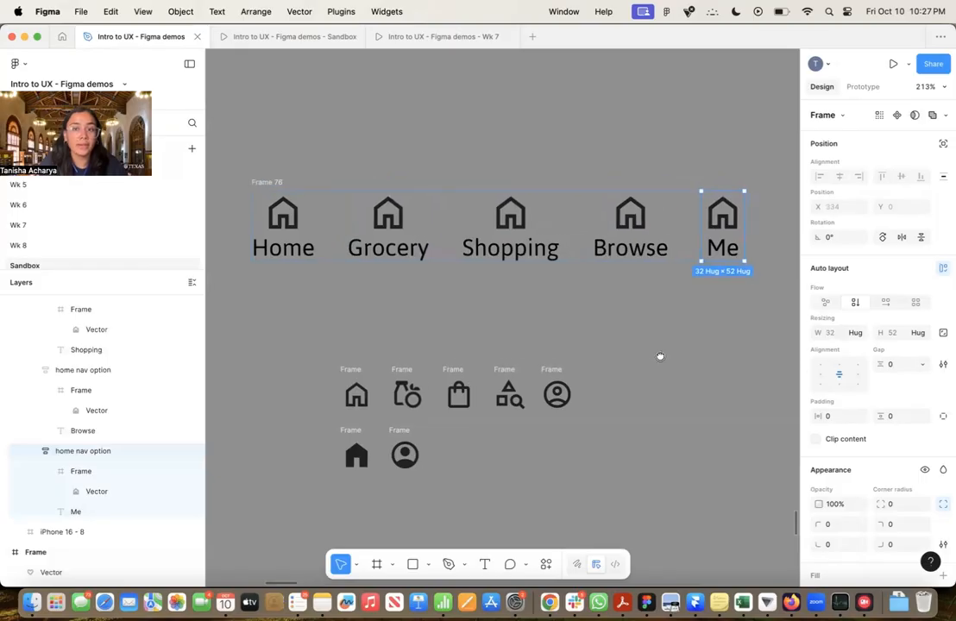
Copy the grocery icon frame and paste it to replace the home icon frame in the Grocery nav option
click(402, 371)
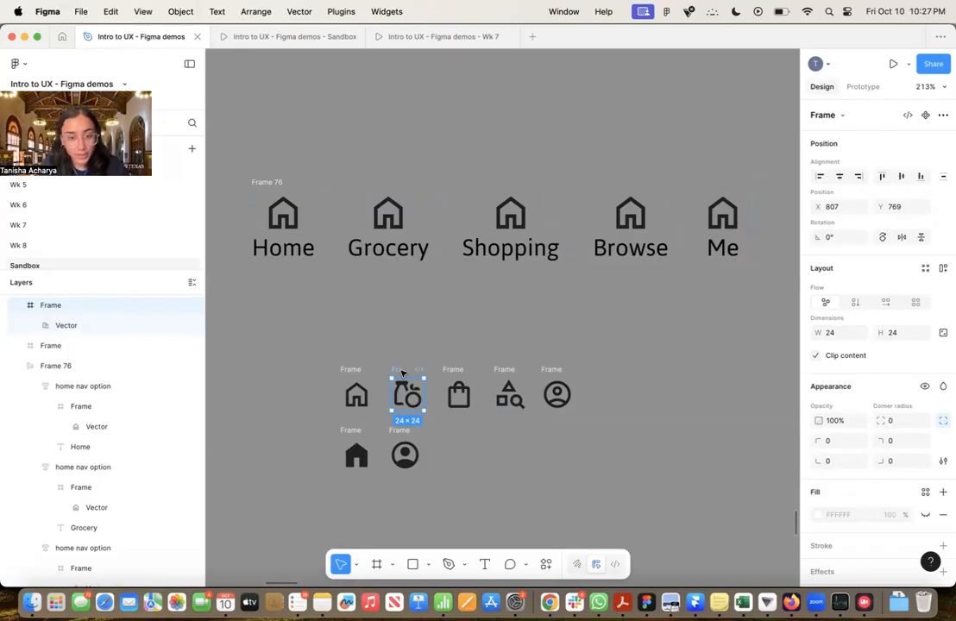
click(387, 217)
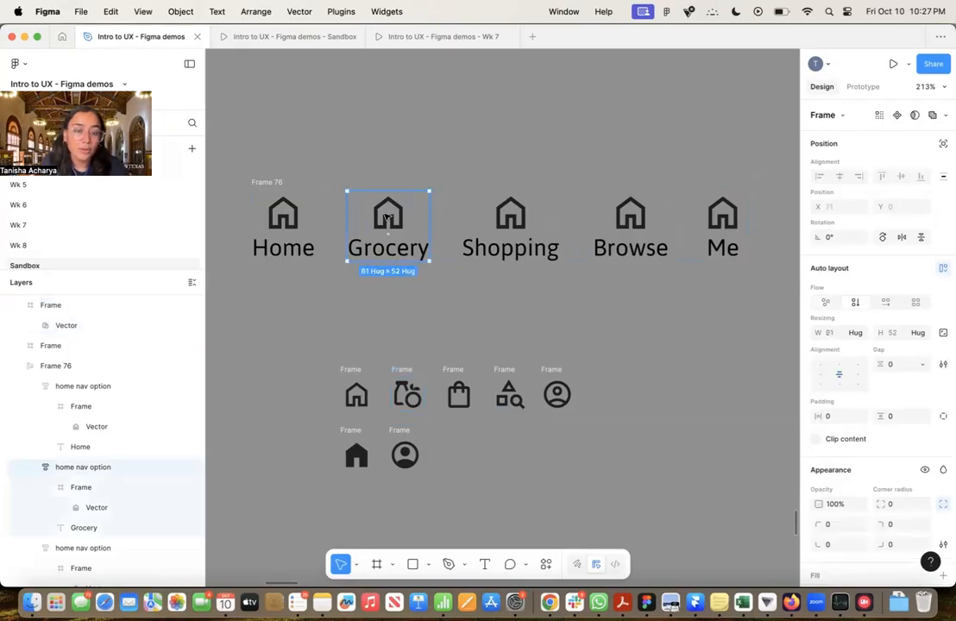
double_click(388, 216)
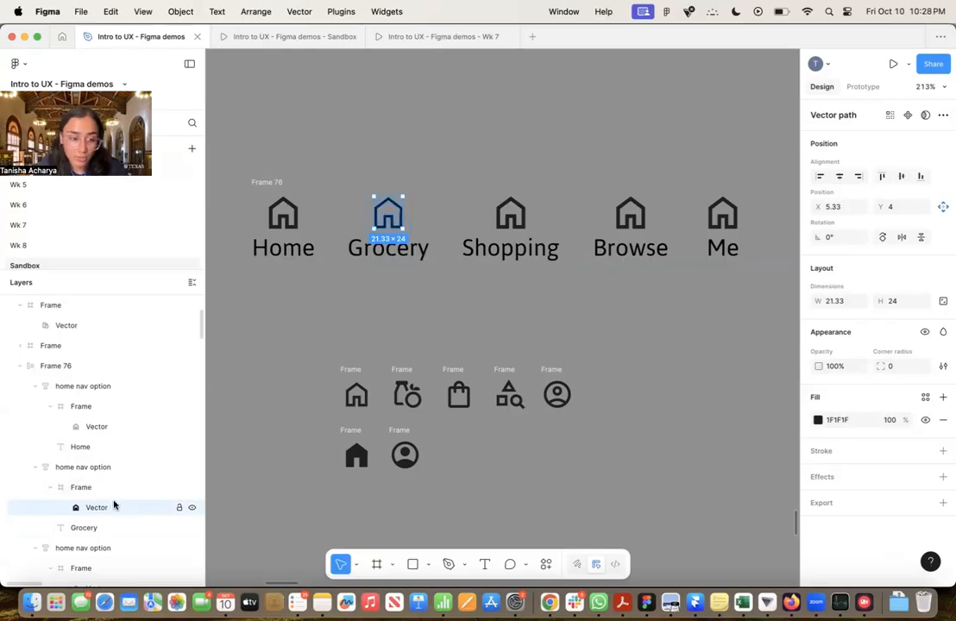
click(64, 489)
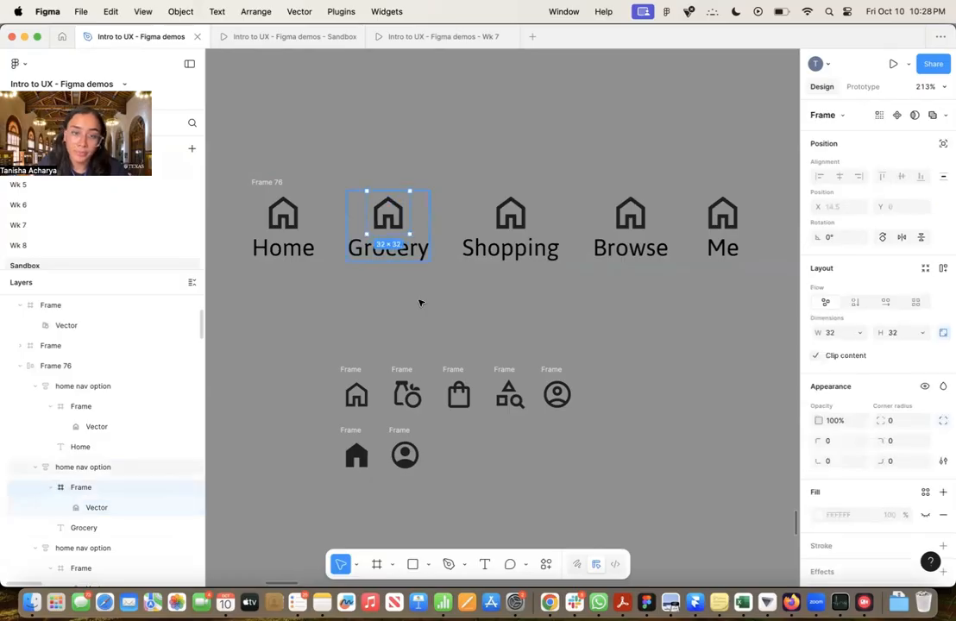
right_click(389, 222)
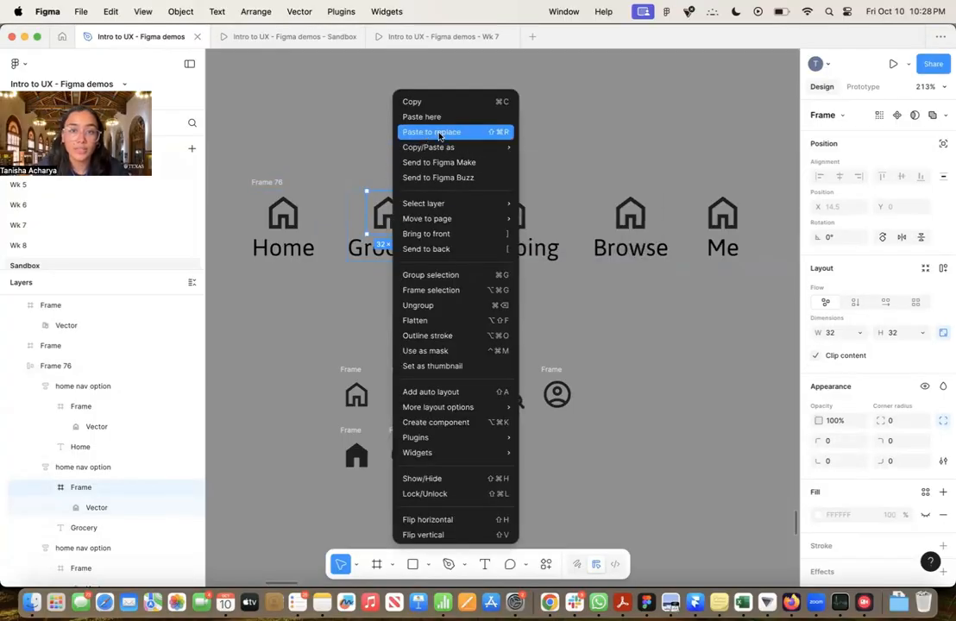
mouse_move(416, 219)
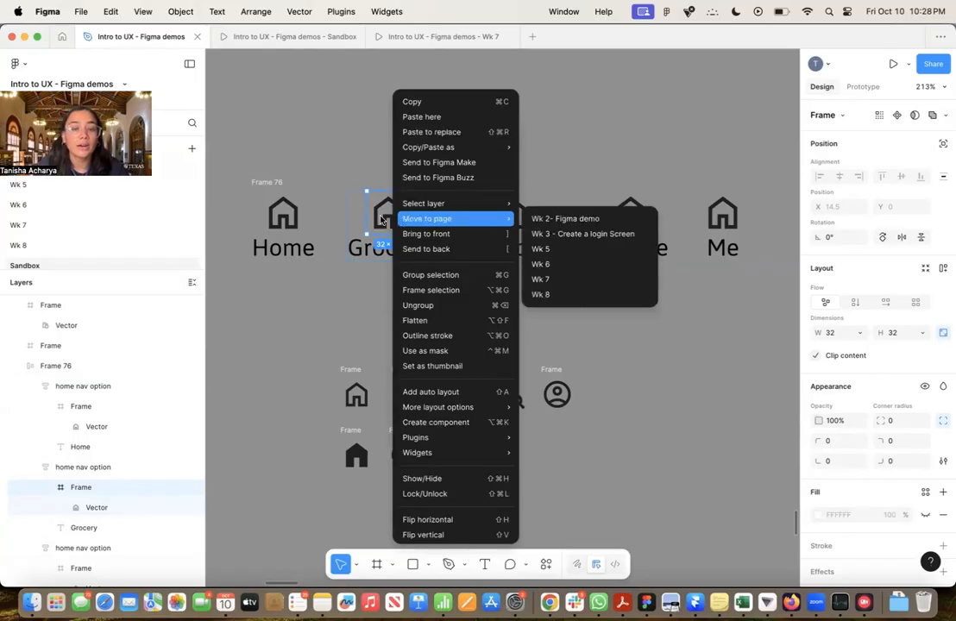
click(383, 219)
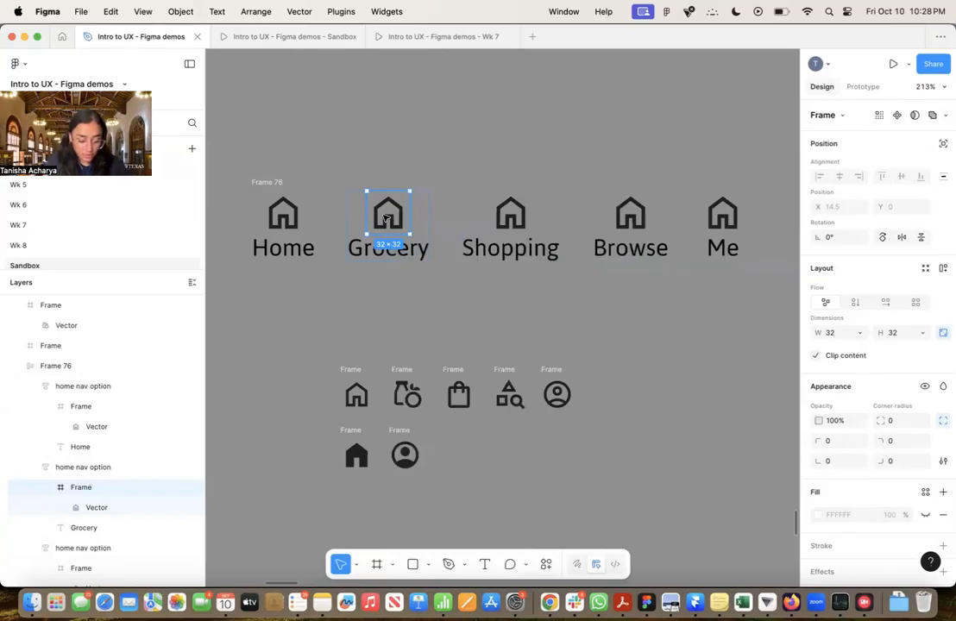
key(super+shift+r)
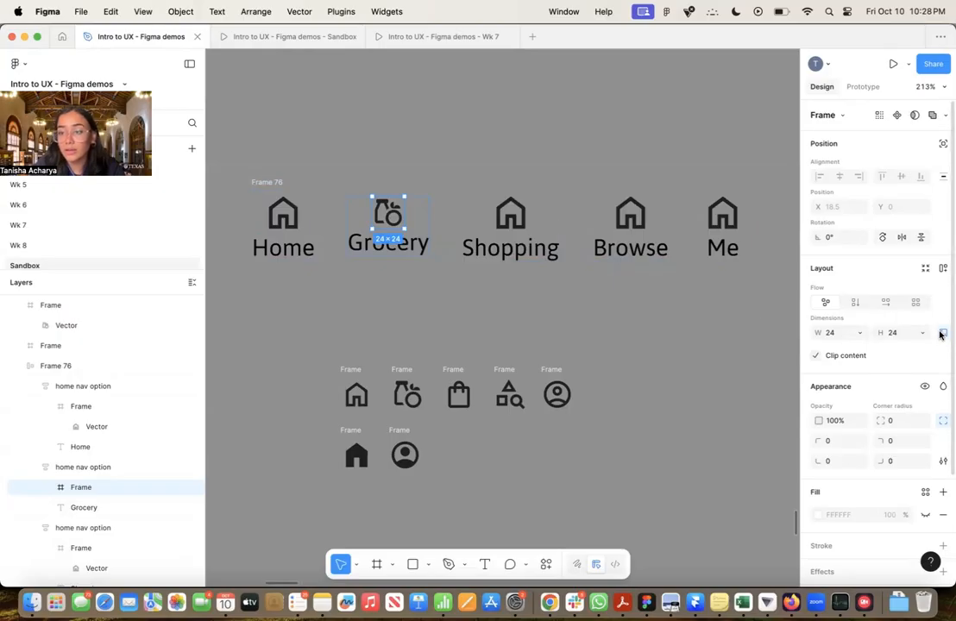
Lock the aspect ratio of the Grocery option's icon frame and set its width to 32
click(843, 334)
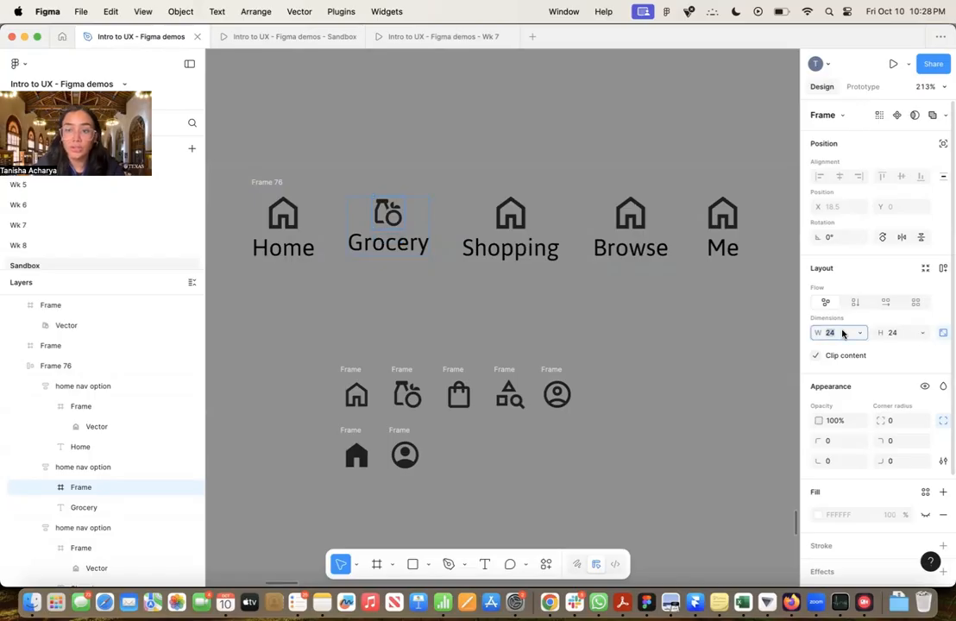
text(32)
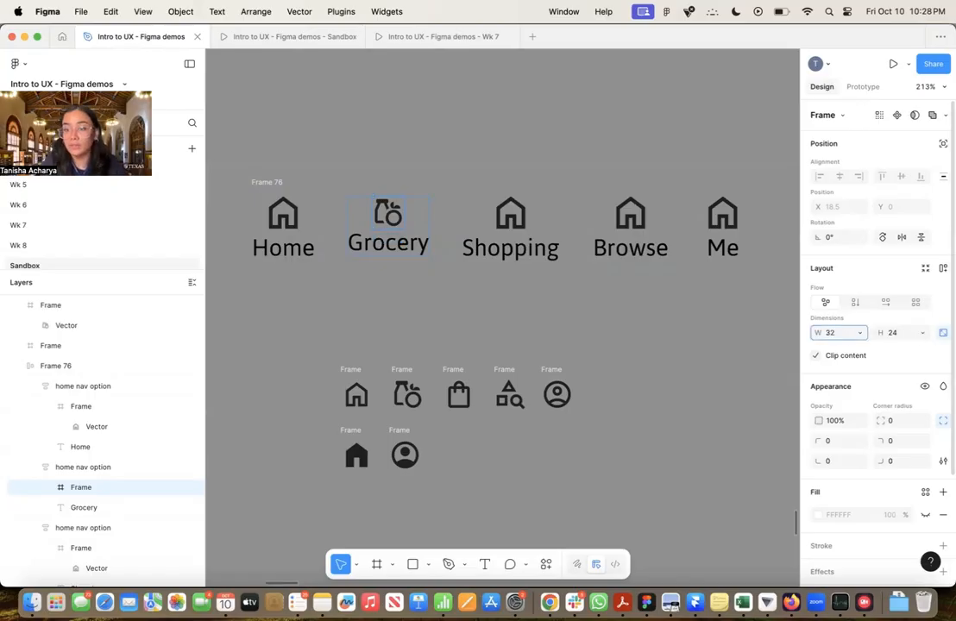
key(Return)
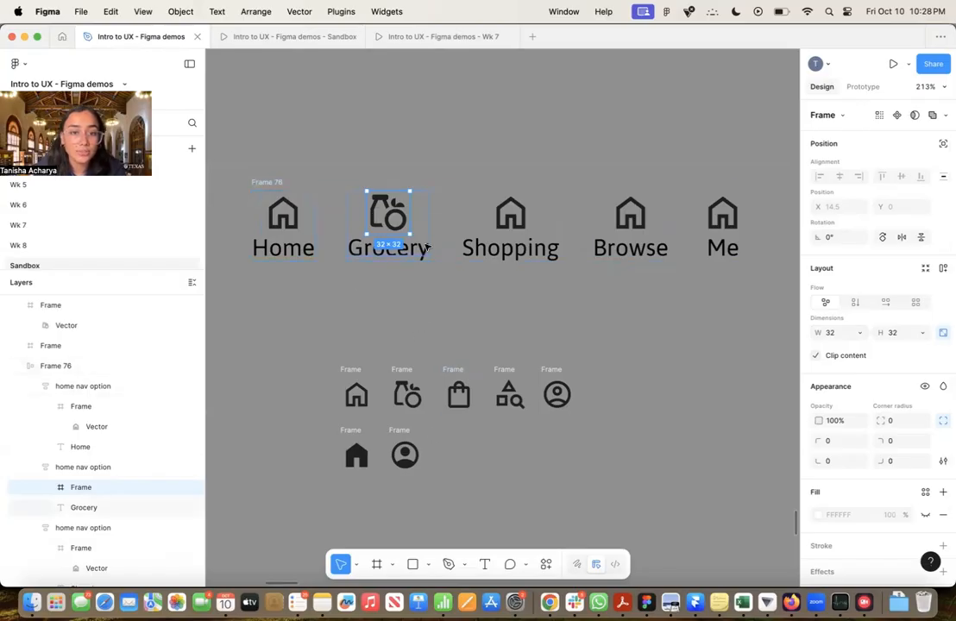
click(443, 362)
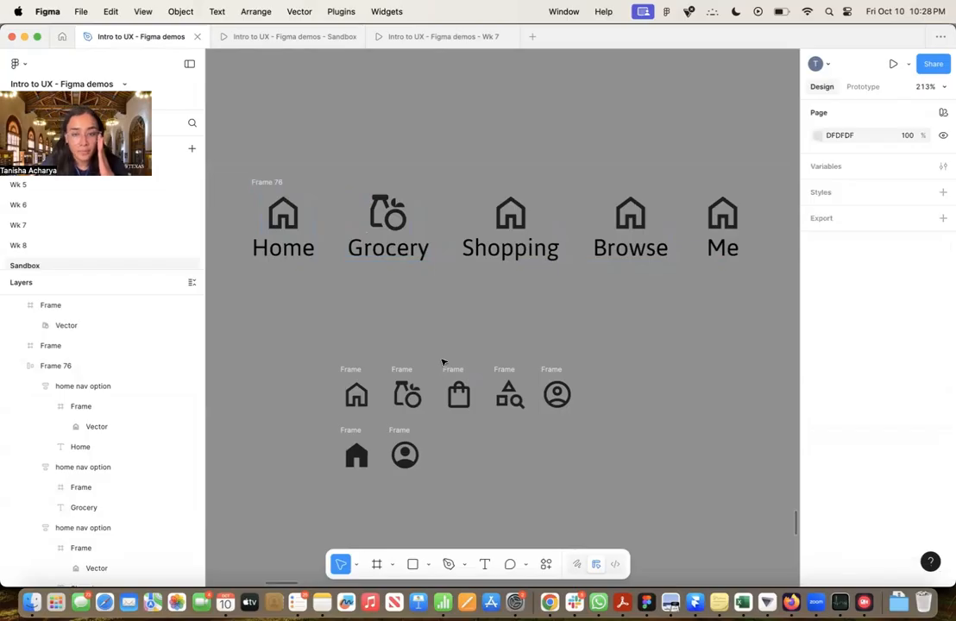
Replace the Shopping option's home icon frame with the shopping bag icon and scale it to 32 wide with its aspect ratio locked
click(448, 370)
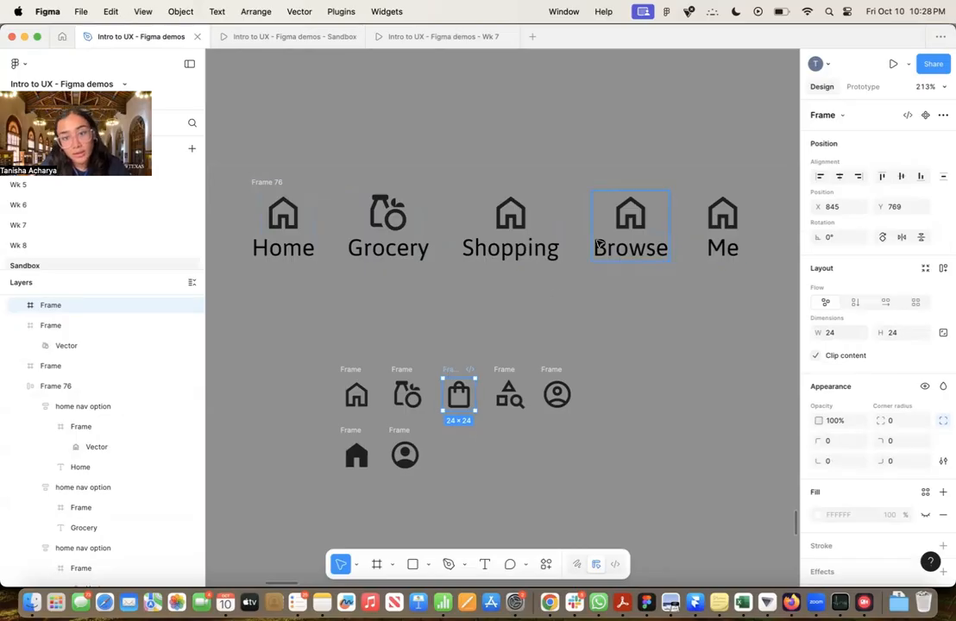
super+click(523, 212)
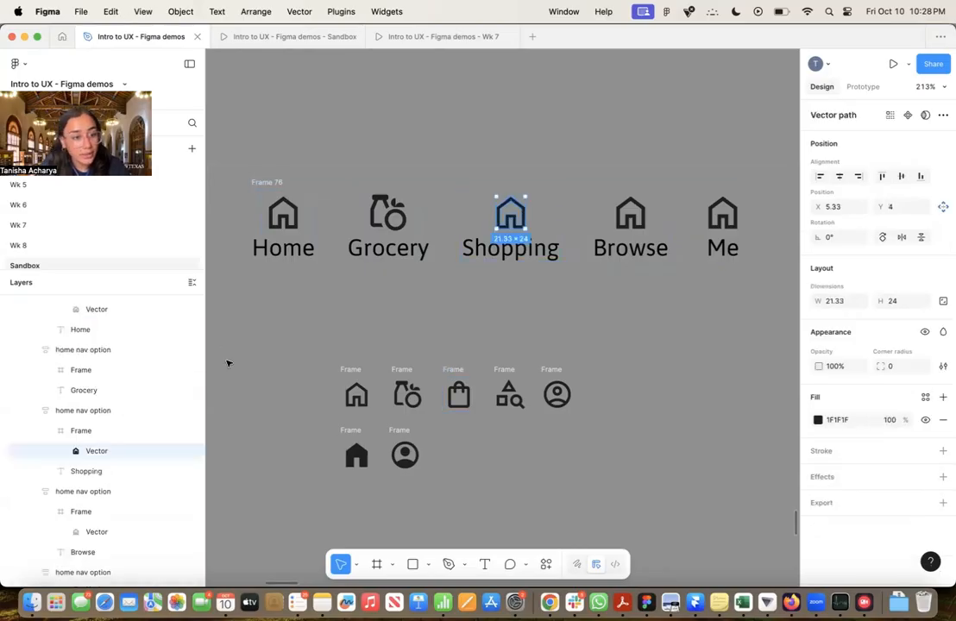
click(140, 431)
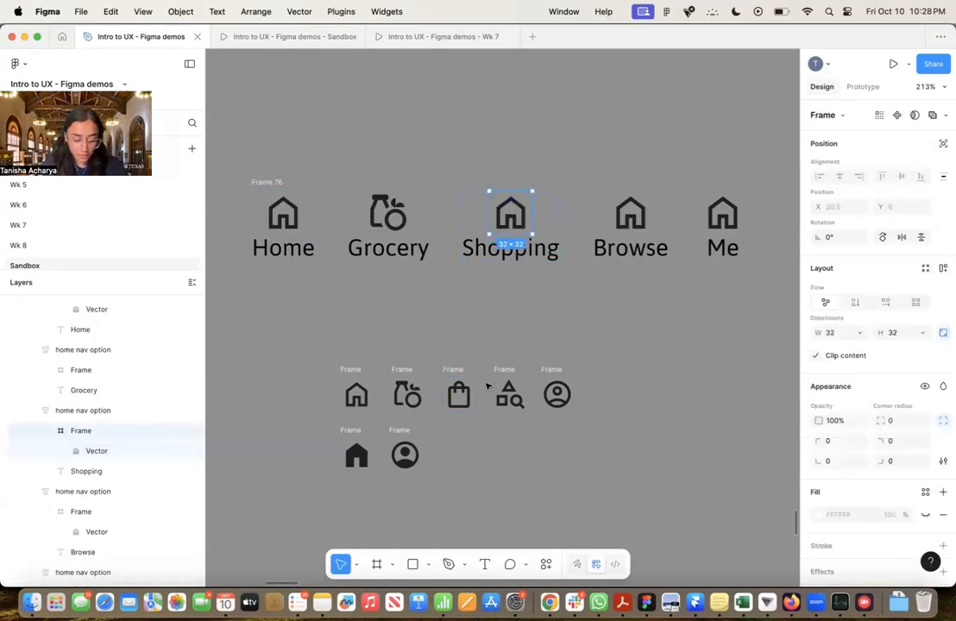
key(super+shift+r)
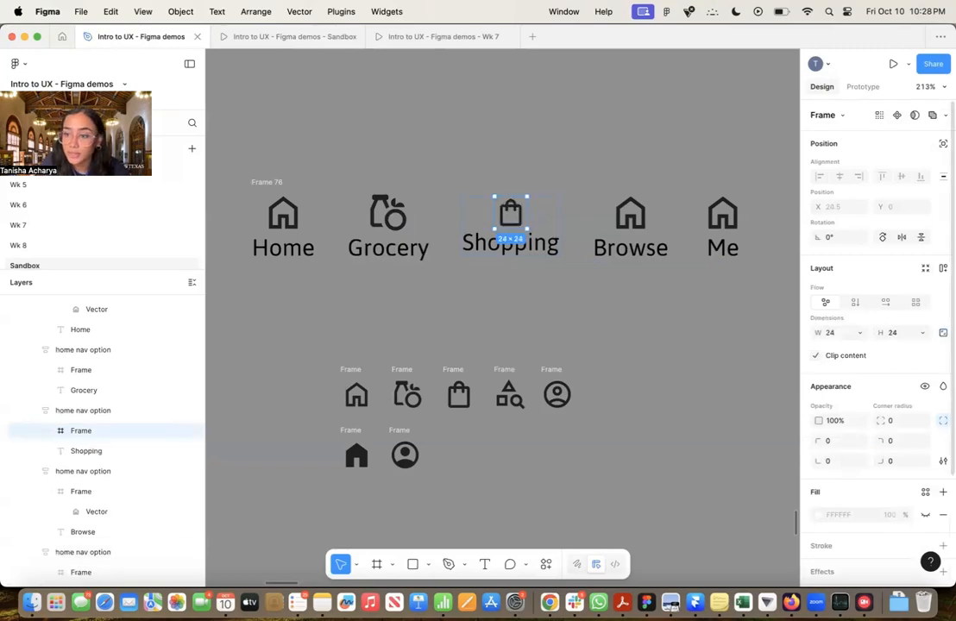
click(843, 332)
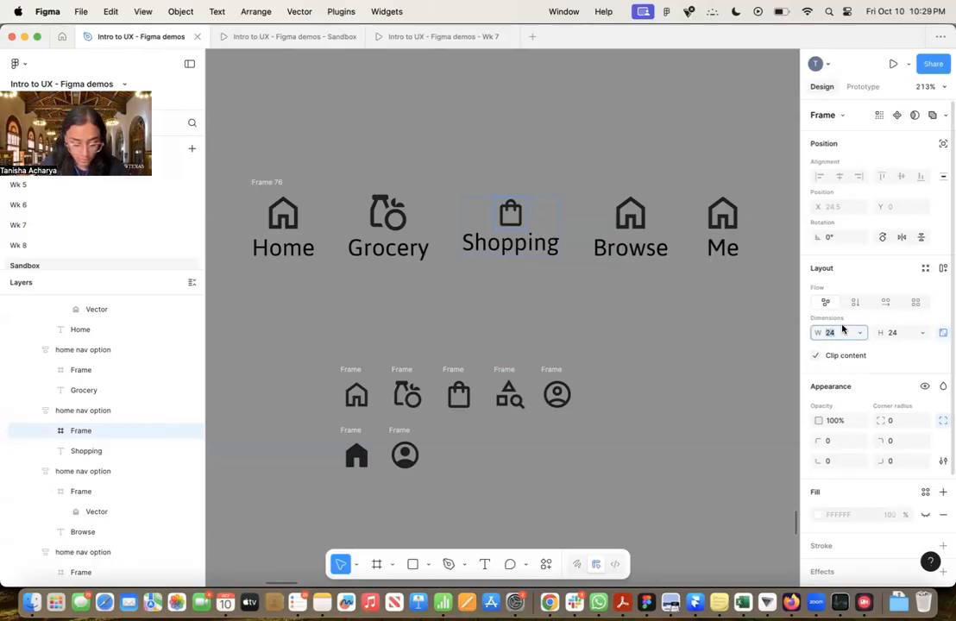
text(32)
key(Return)
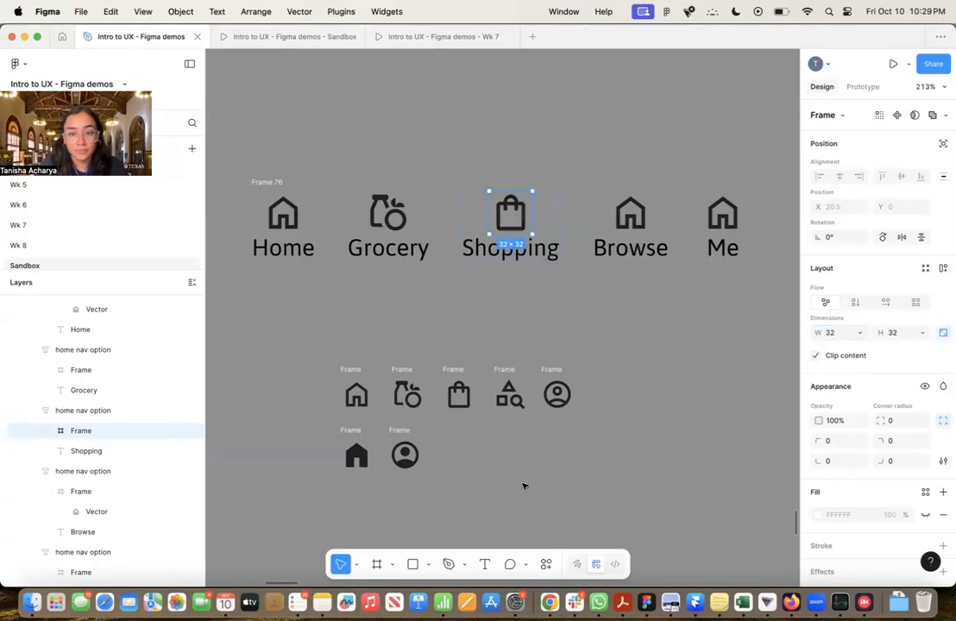
Replace the Browse option's home icon frame with the shapes-and-magnifier icon and scale it to 32 wide with its aspect ratio locked
click(510, 394)
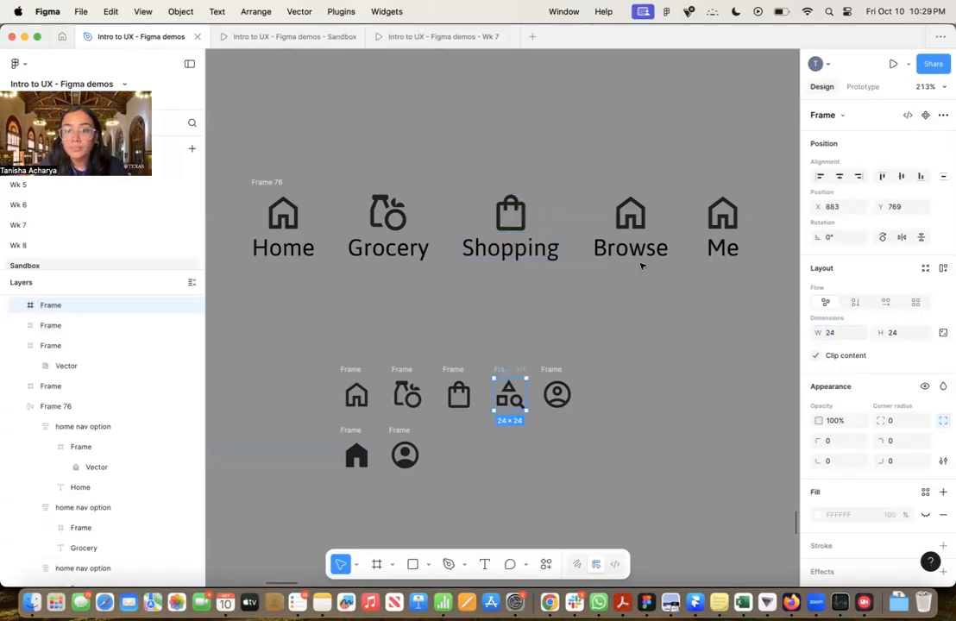
super+click(636, 204)
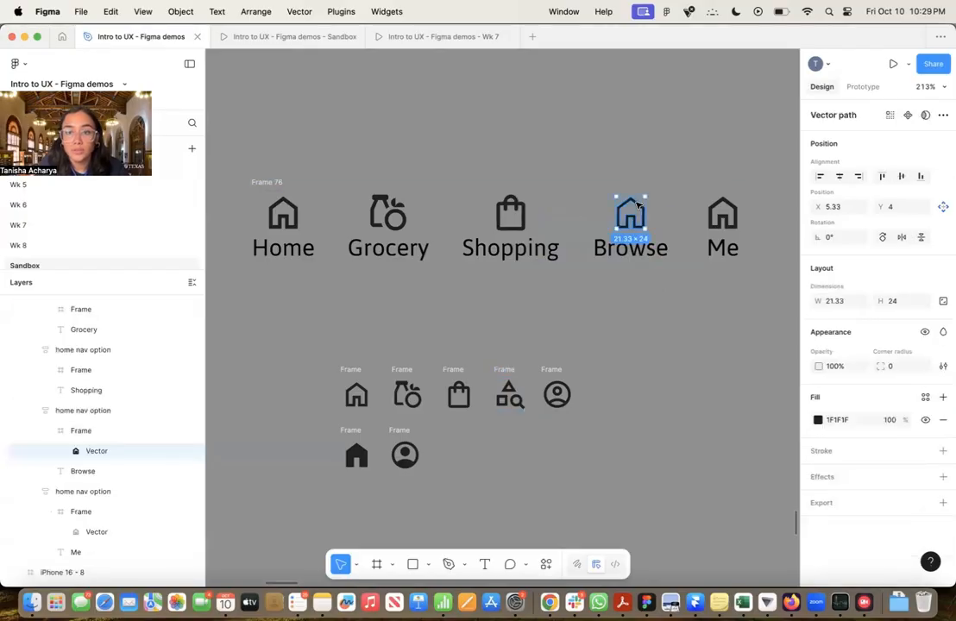
click(109, 429)
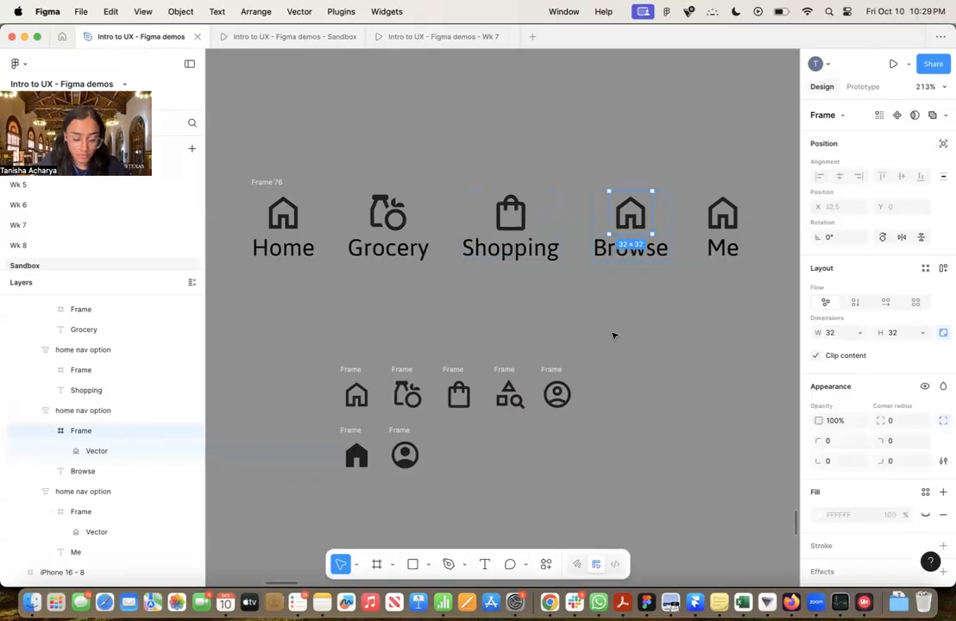
key(super+shift+r)
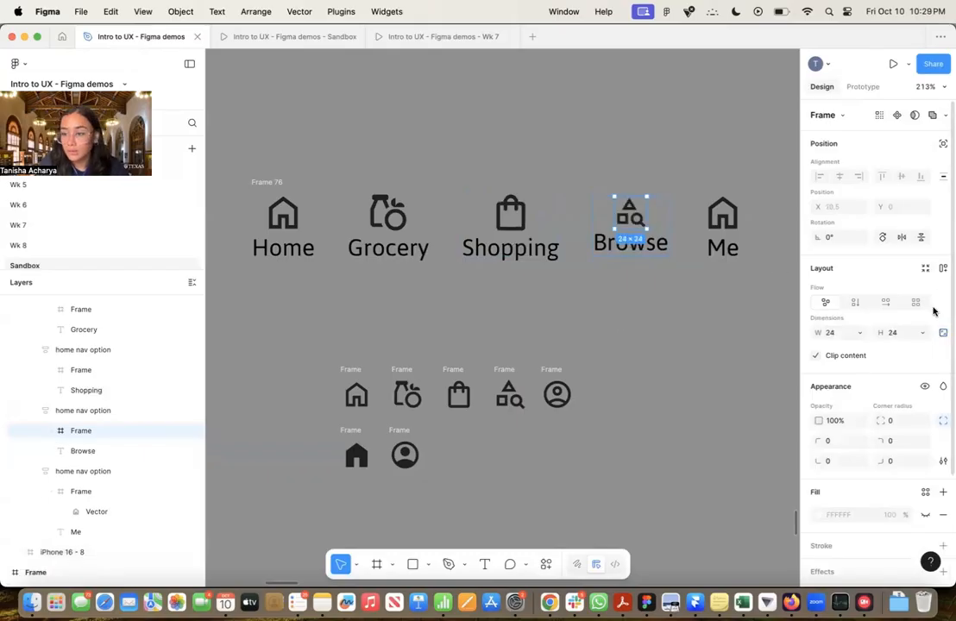
click(839, 333)
text(32)
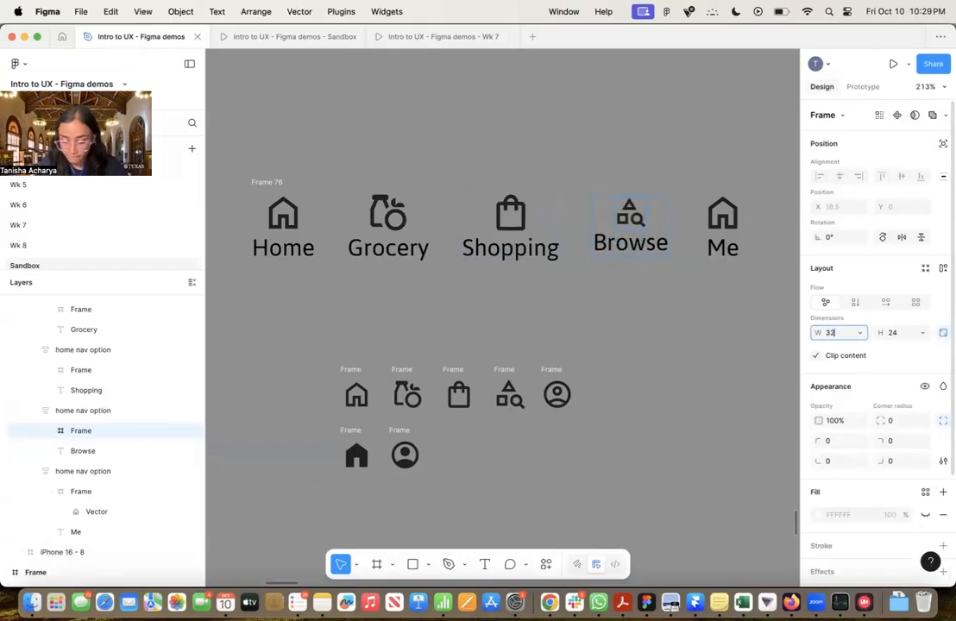
key(Return)
Replace the Me option's home icon frame with the outlined profile icon and scale it to 32 wide
click(547, 372)
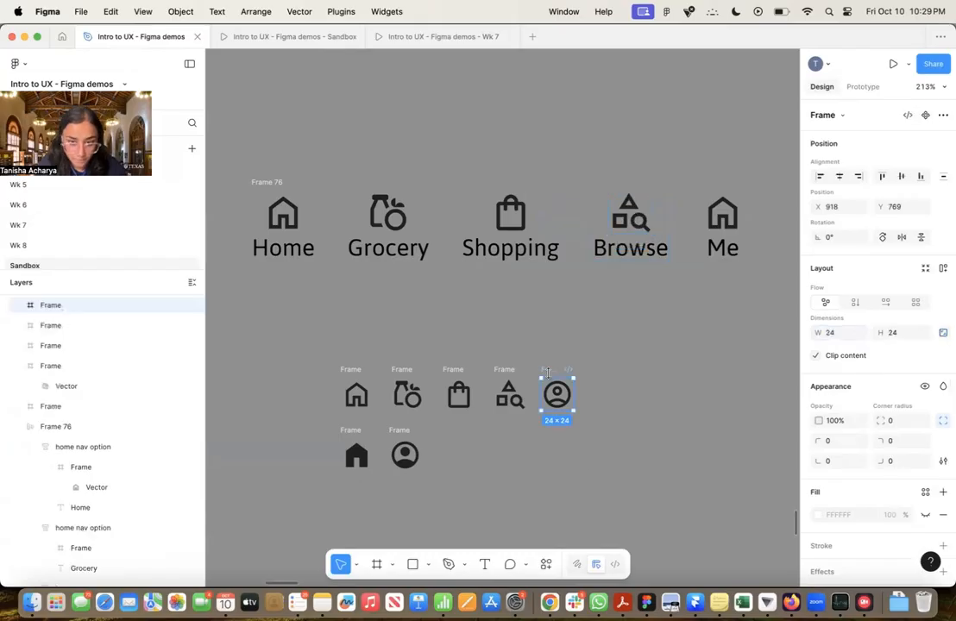
super+click(723, 213)
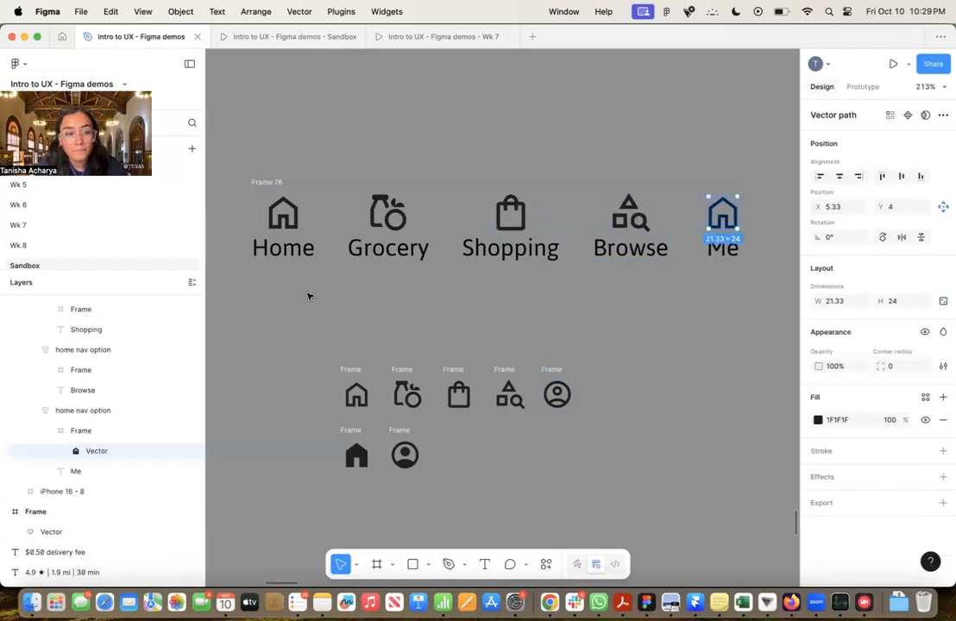
click(153, 429)
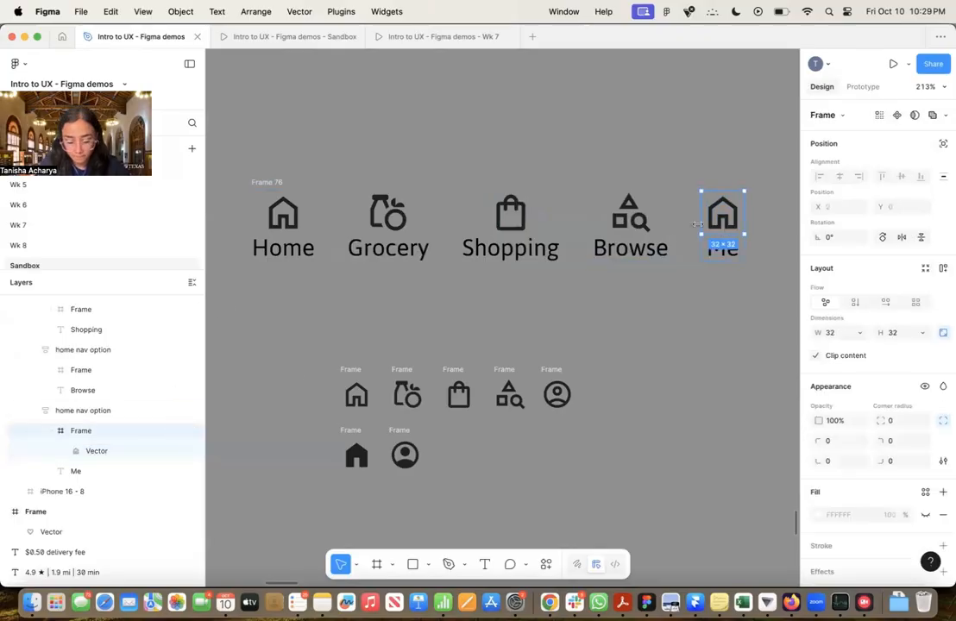
key(super+shift+r)
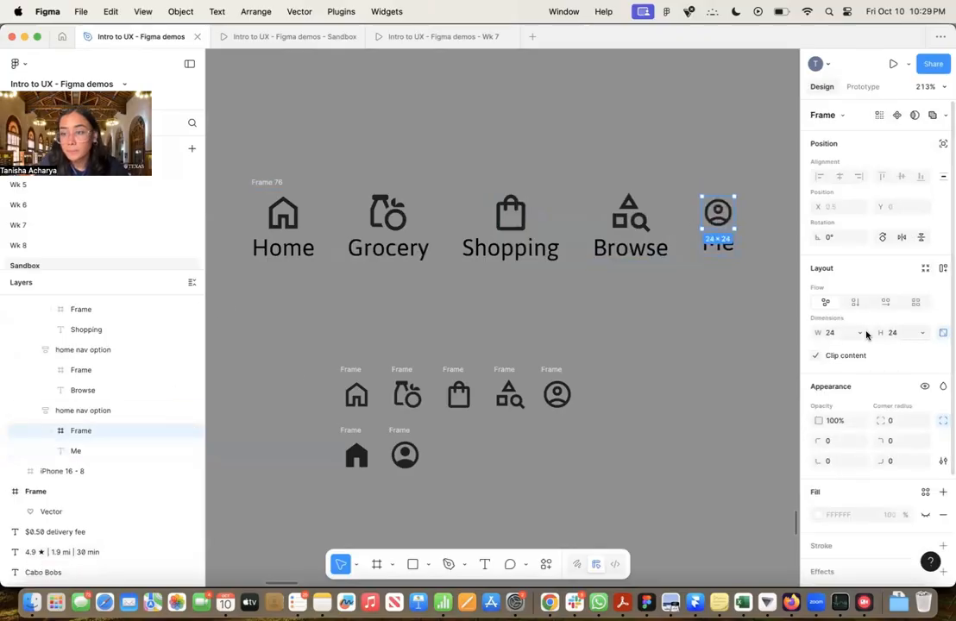
click(836, 335)
text(32)
key(Return)
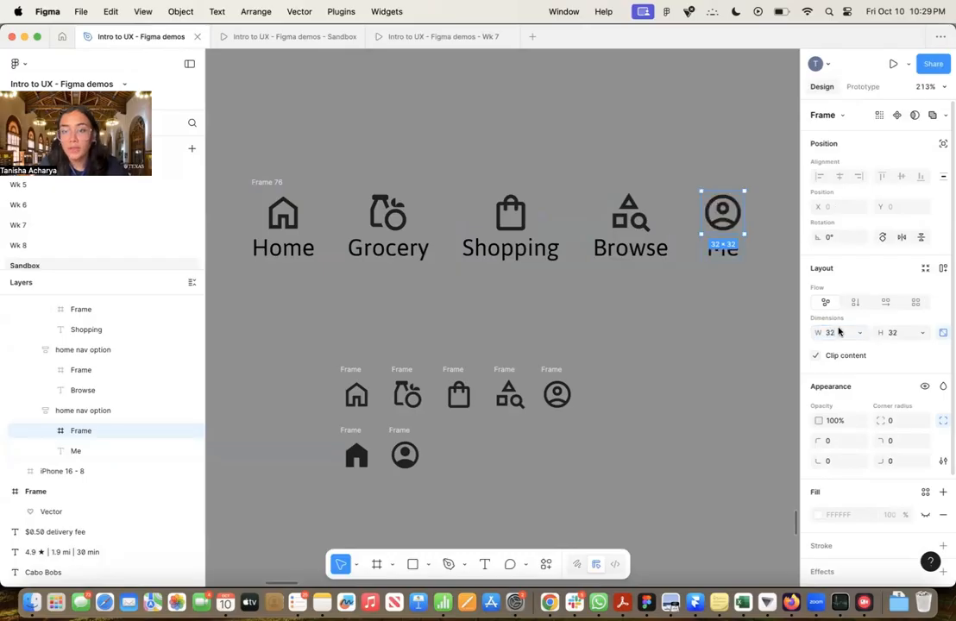
click(724, 391)
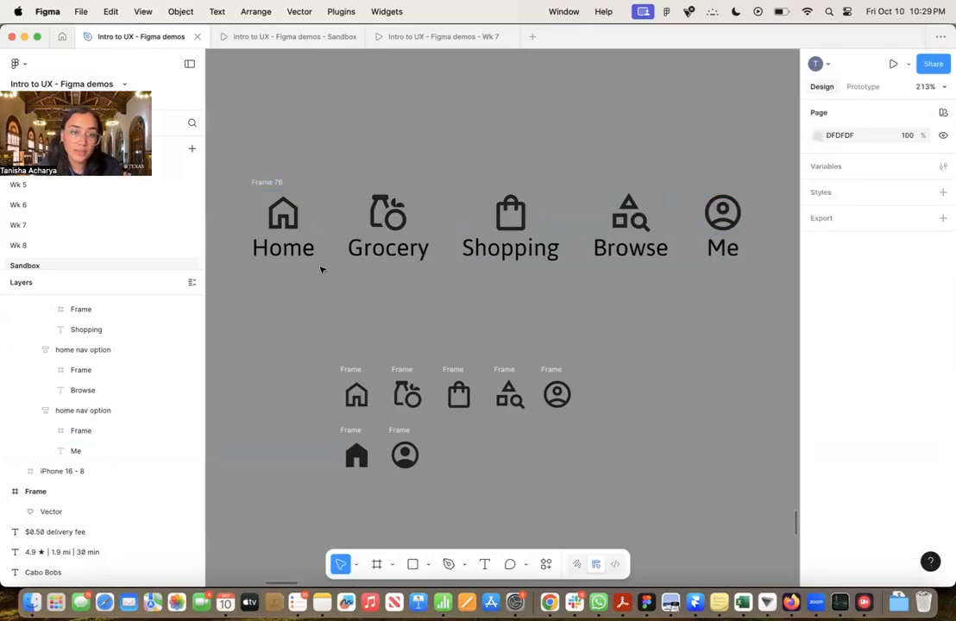
Move the whole navigation frame up, away from the loose icons, to about X 705, Y 585
click(274, 190)
click(274, 184)
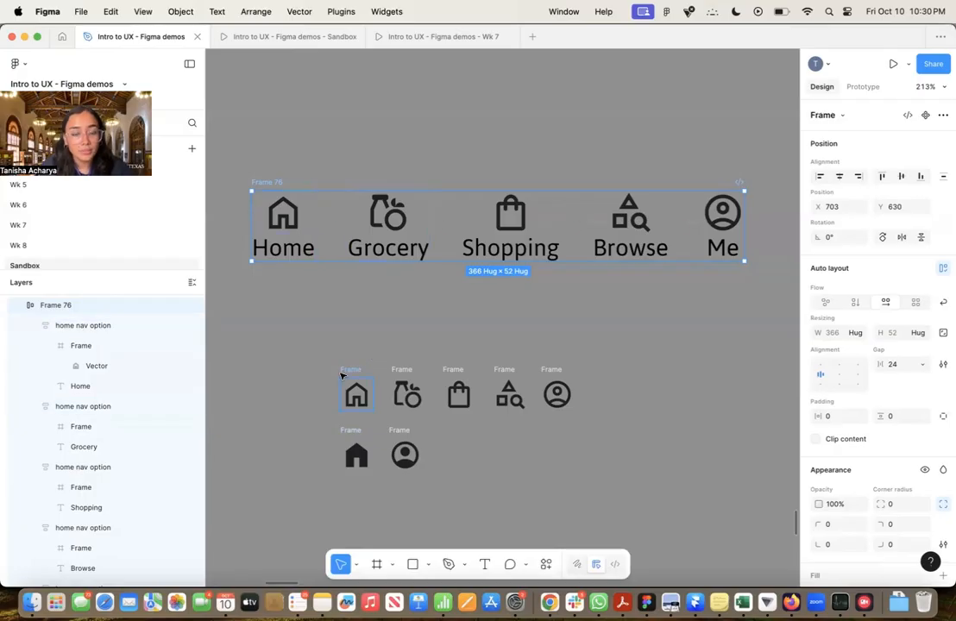
click(320, 356)
drag(268, 184, 267, 119)
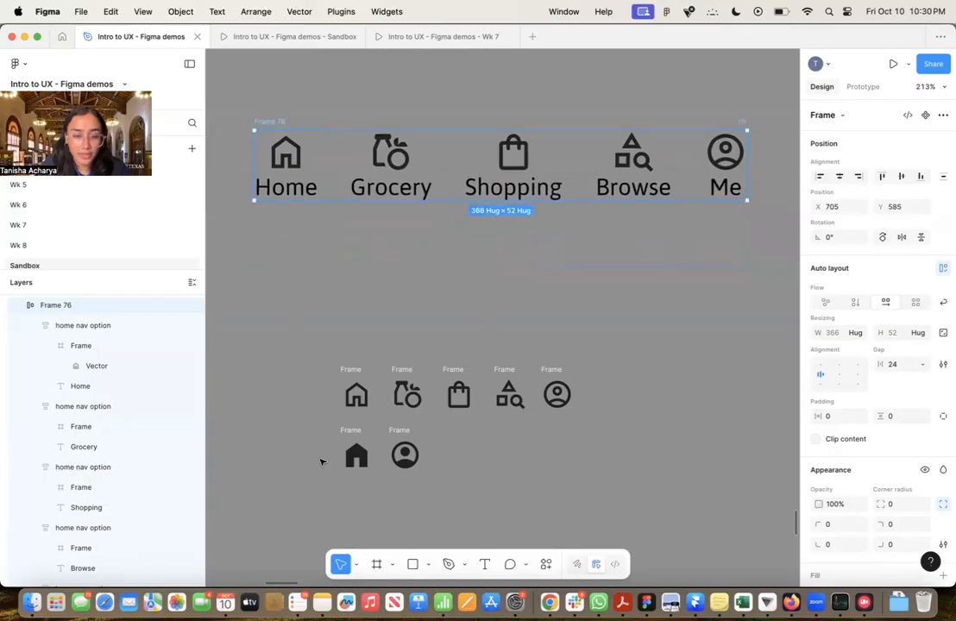
Replace the Home option's outlined icon frame with the filled home icon and scale it to 32 wide with its aspect ratio locked
click(361, 466)
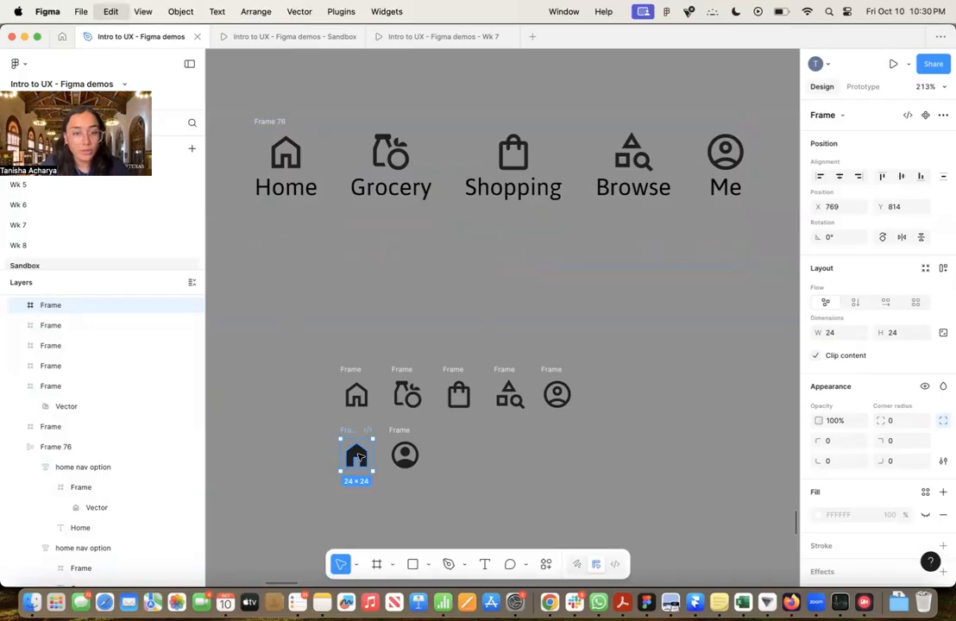
click(291, 146)
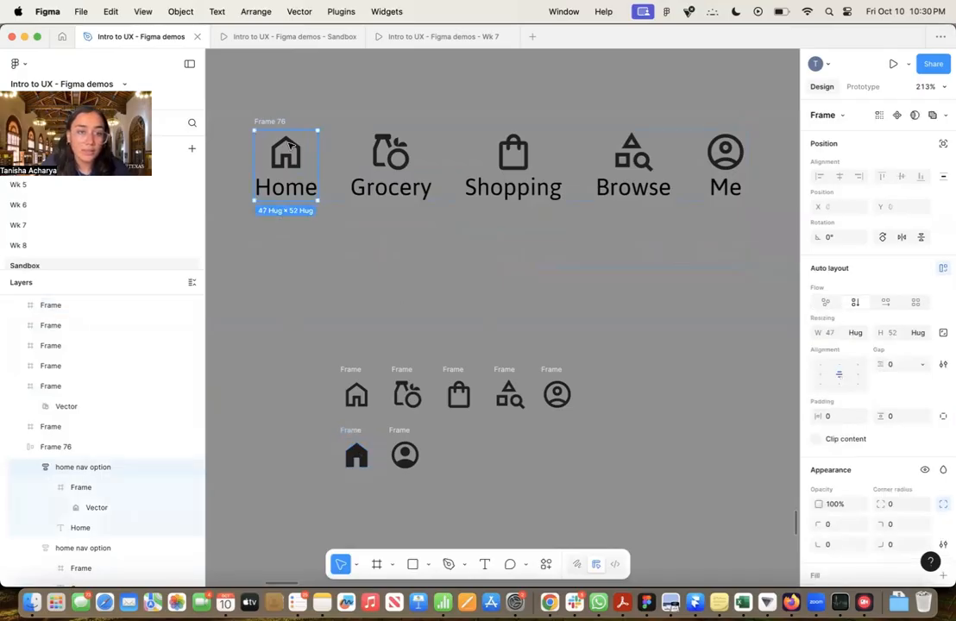
click(291, 147)
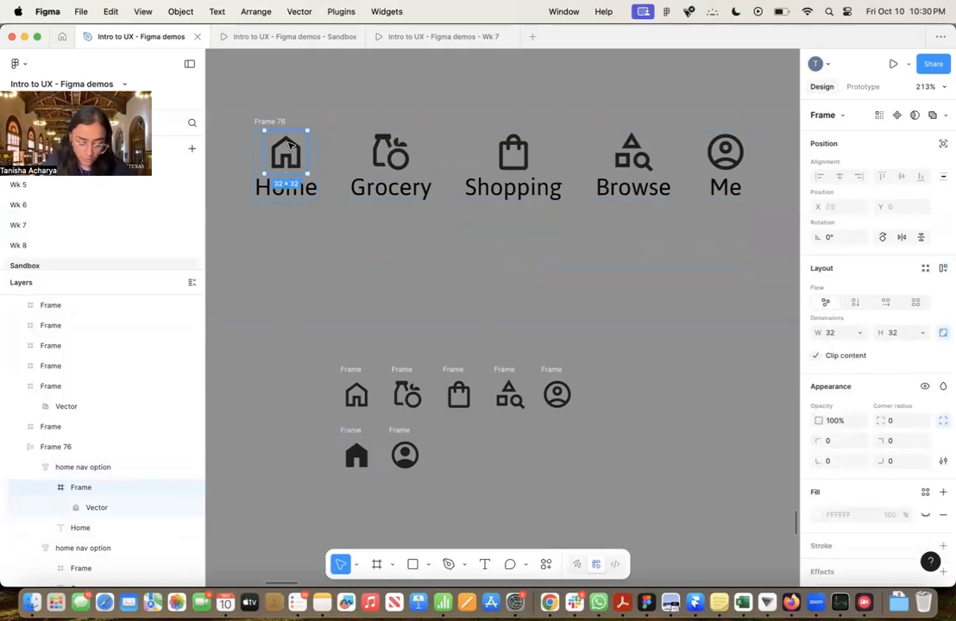
key(super+shift+r)
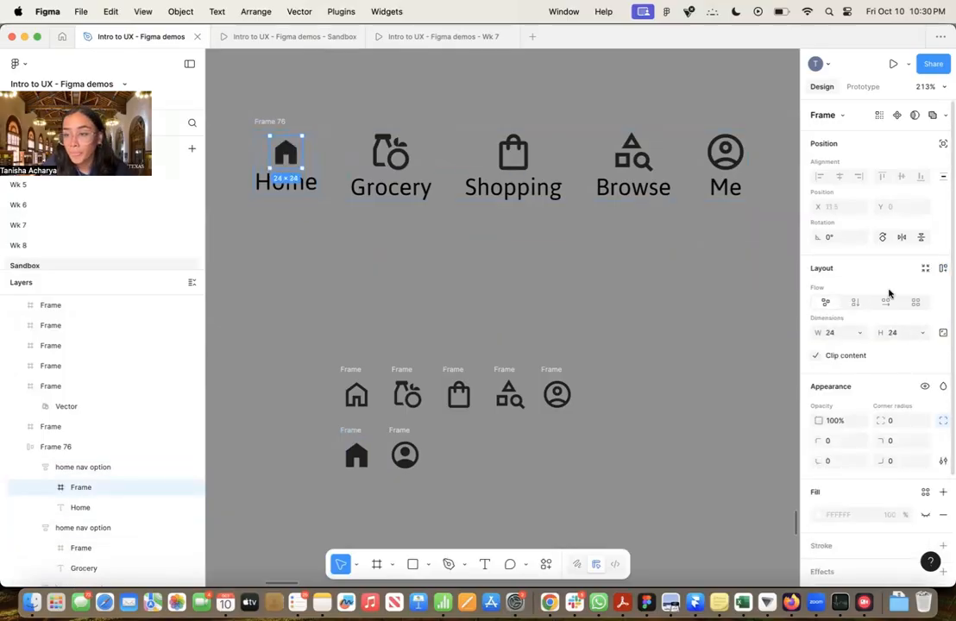
click(943, 332)
click(847, 336)
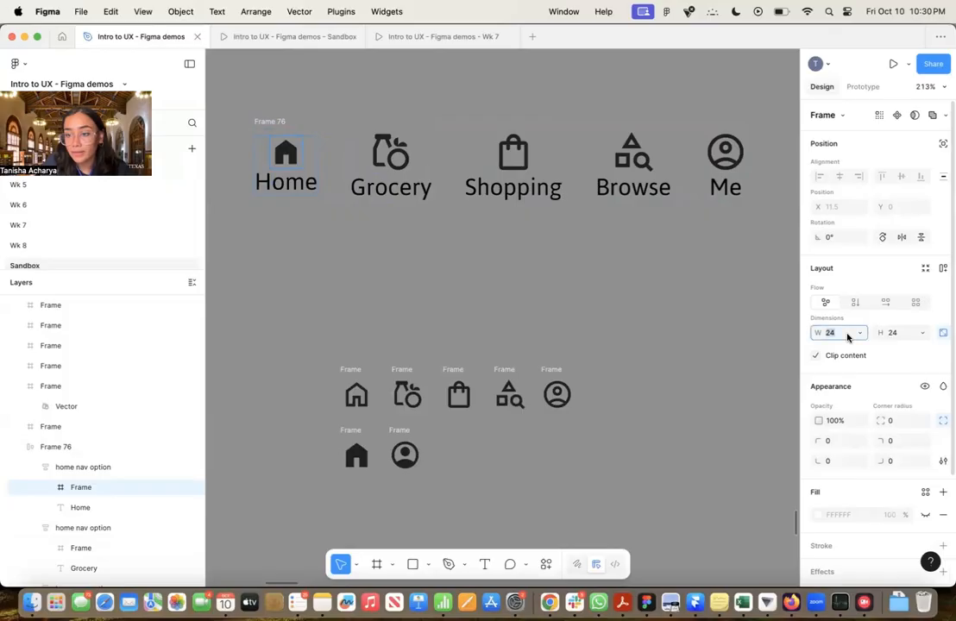
text(32)
key(Return)
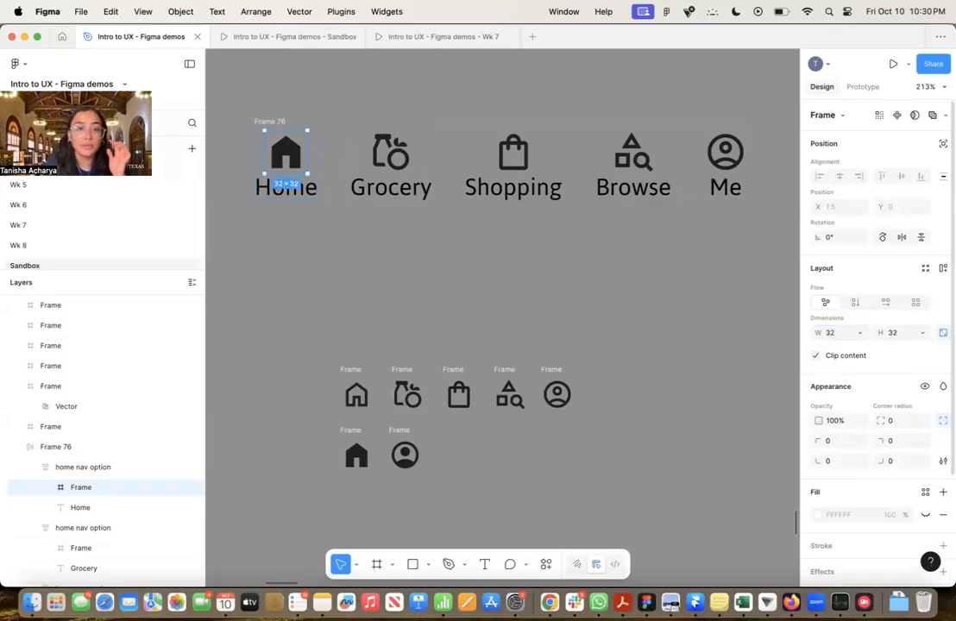
click(645, 344)
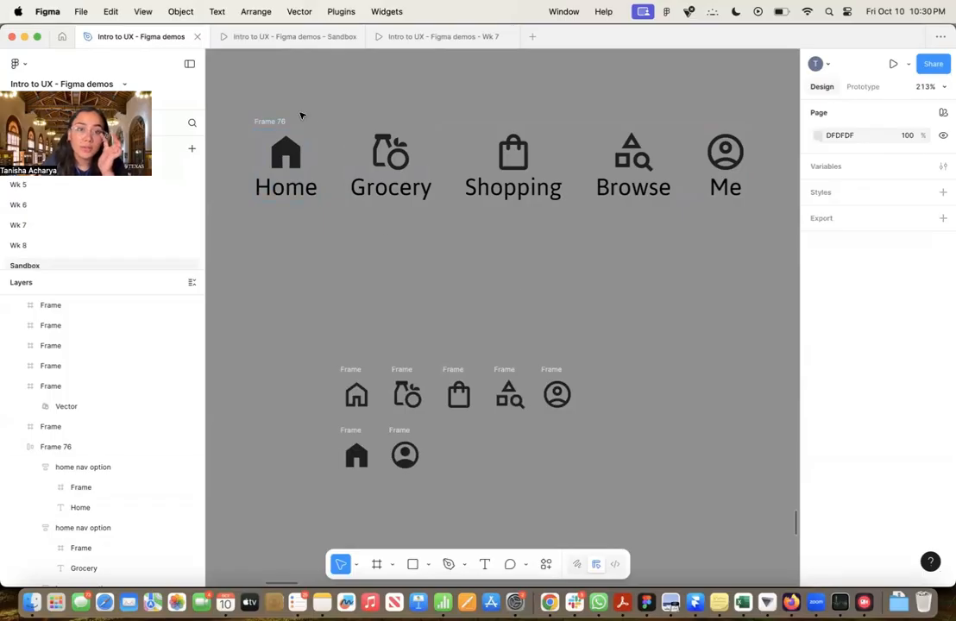
Rename the layer of the Grocery option to "Grocery nav option"
scroll(148, 402, down, 2)
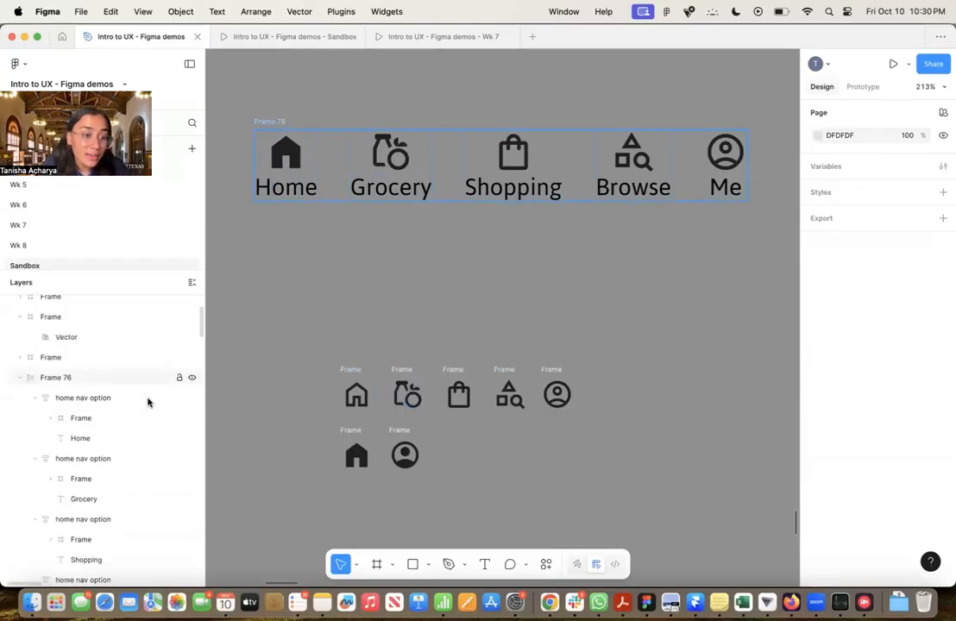
scroll(138, 395, down, 1)
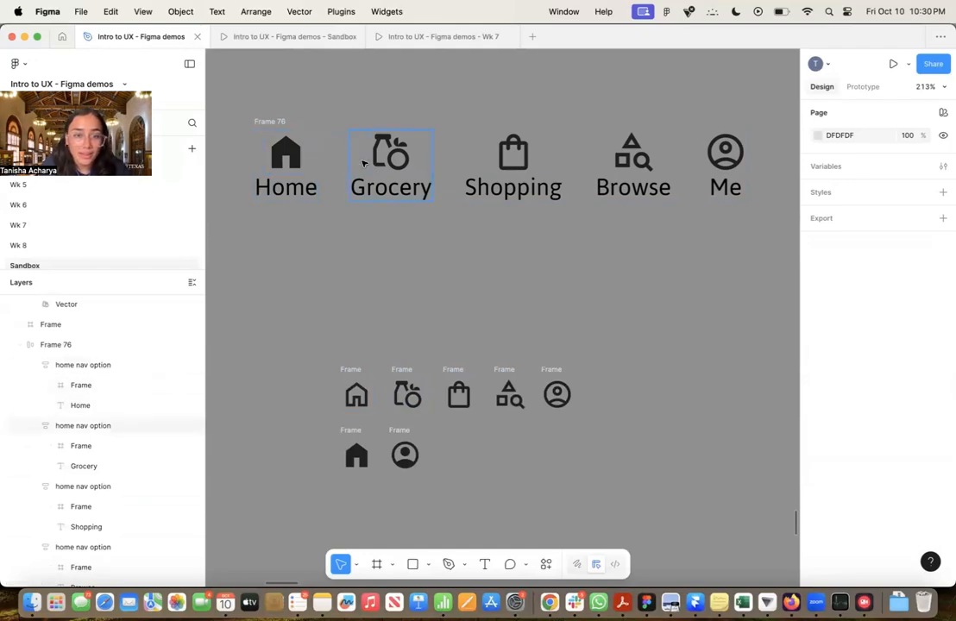
click(78, 426)
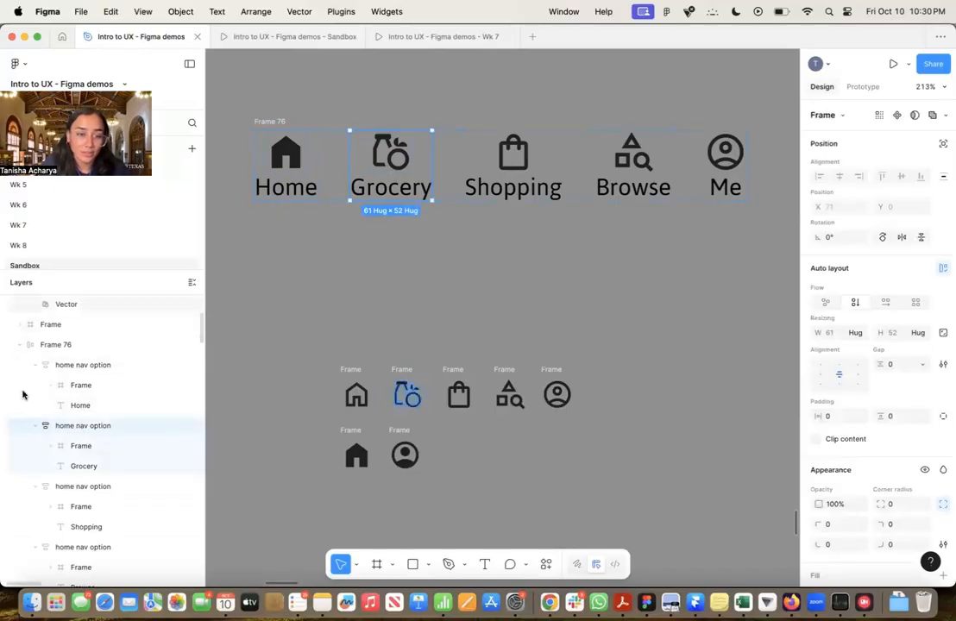
scroll(52, 388, down, 2)
double_click(68, 347)
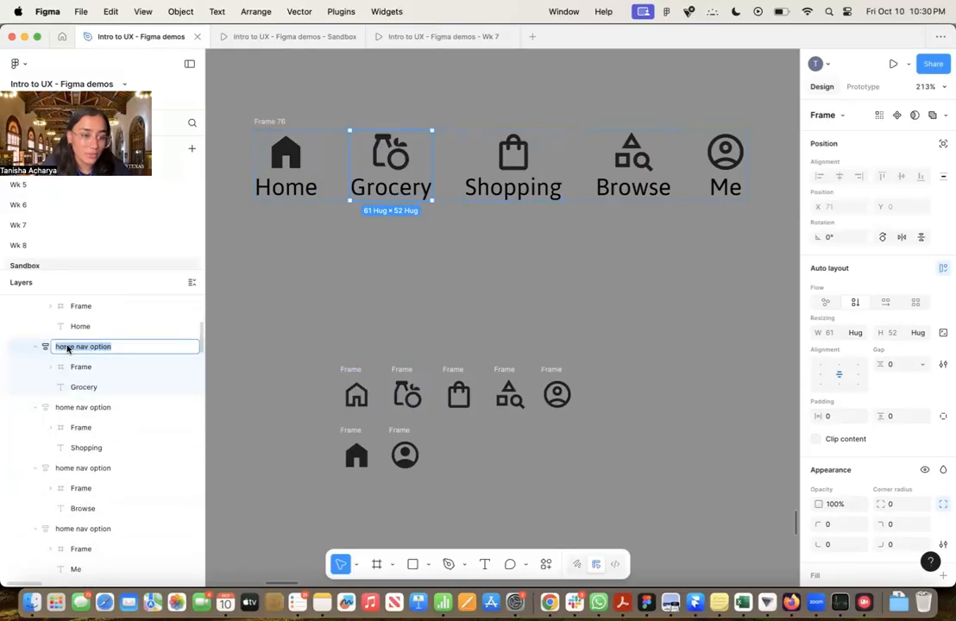
text(Grocery)
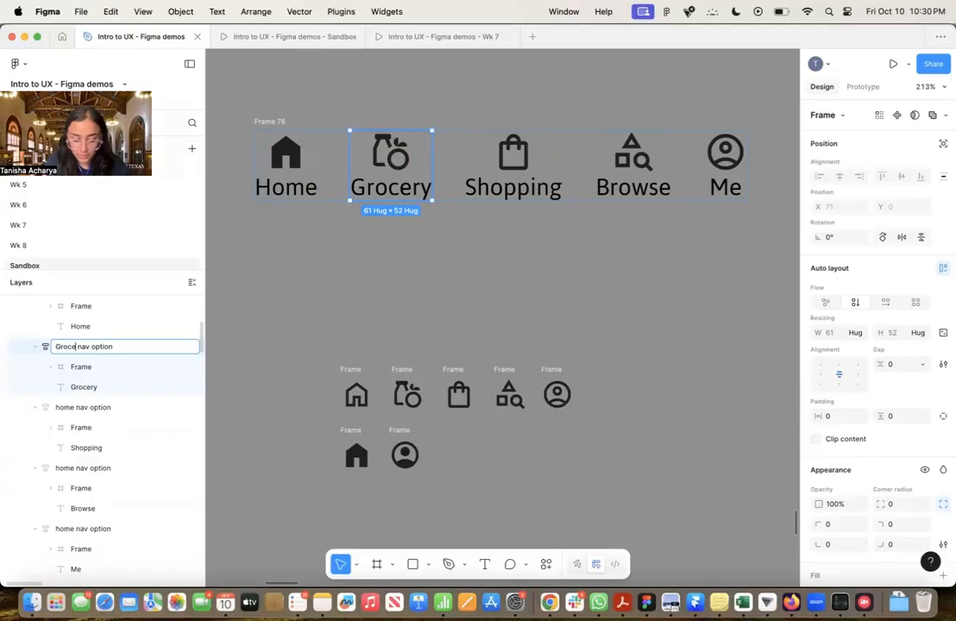
Rename the layer of the Shopping option to "Shopping nav option"
click(60, 406)
double_click(59, 407)
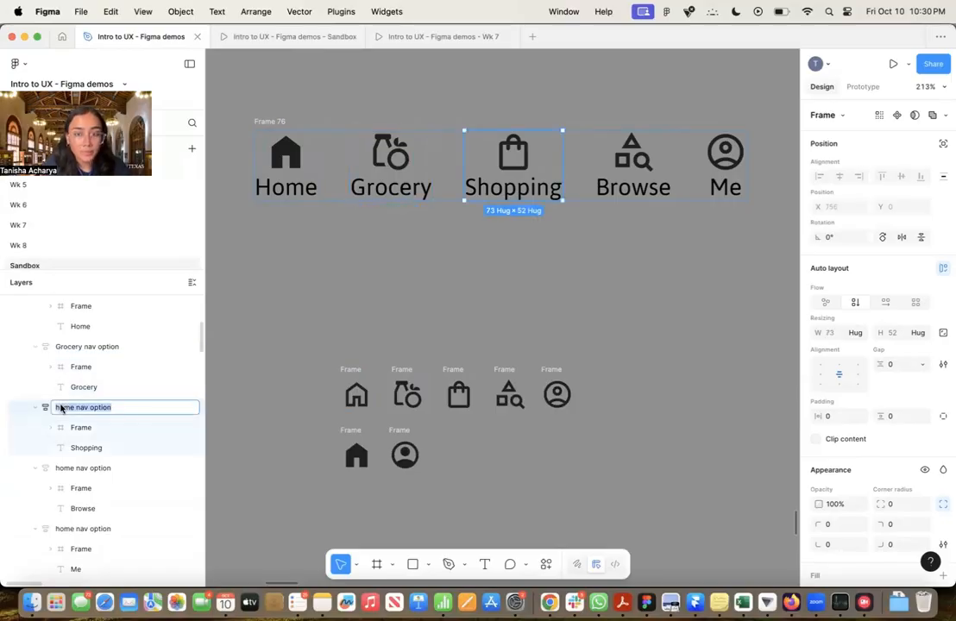
click(61, 409)
text(Shopping)
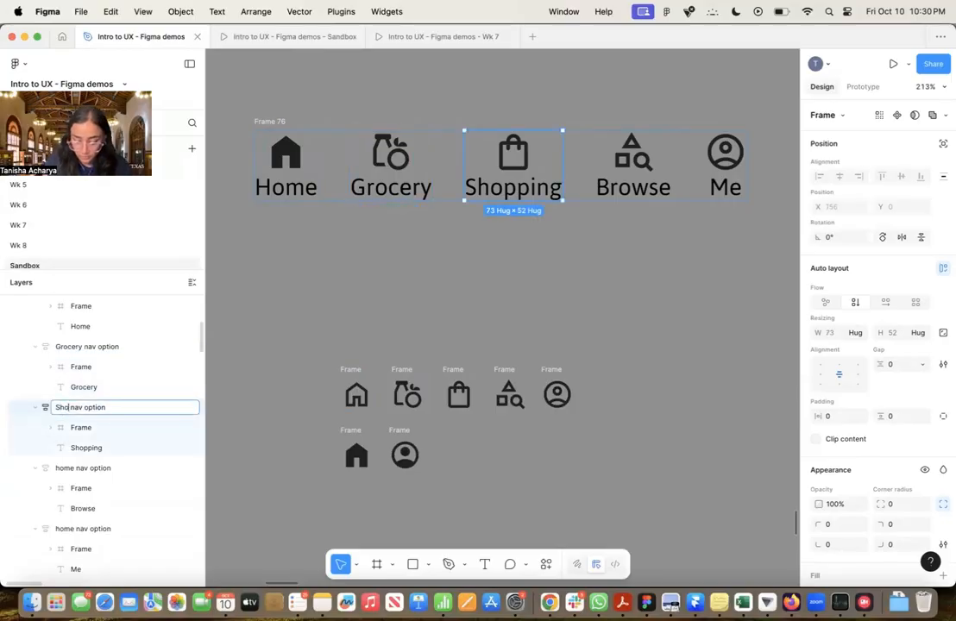
Rename the layer of the Browse option to "Browse nav option", with a capital B
click(63, 470)
double_click(63, 471)
double_click(63, 470)
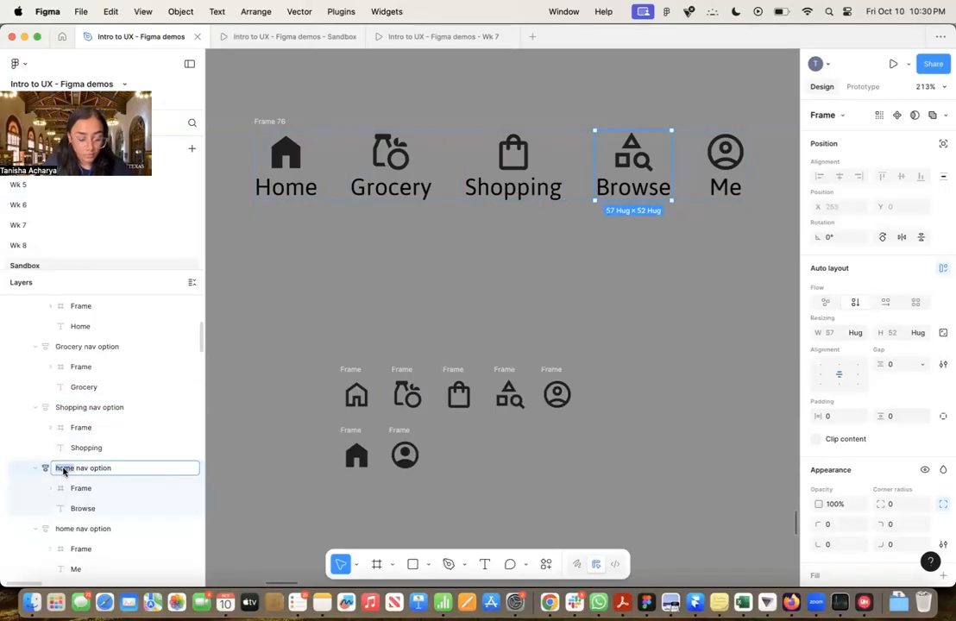
text(browse)
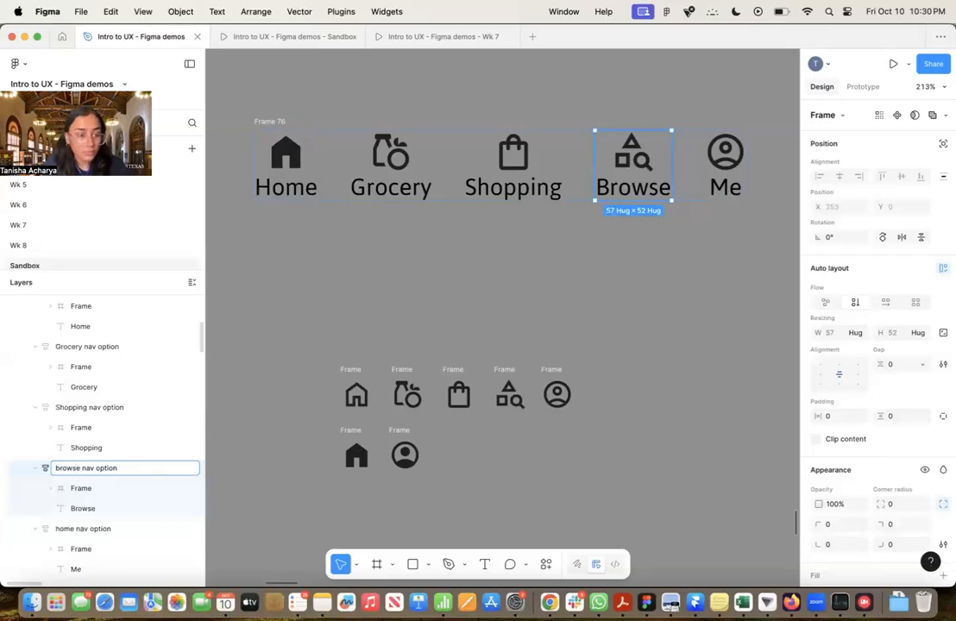
key(BackSpace)
key(BackSpace)
key(BackSpace)
key(BackSpace)
key(BackSpace)
key(BackSpace)
text(Browse)
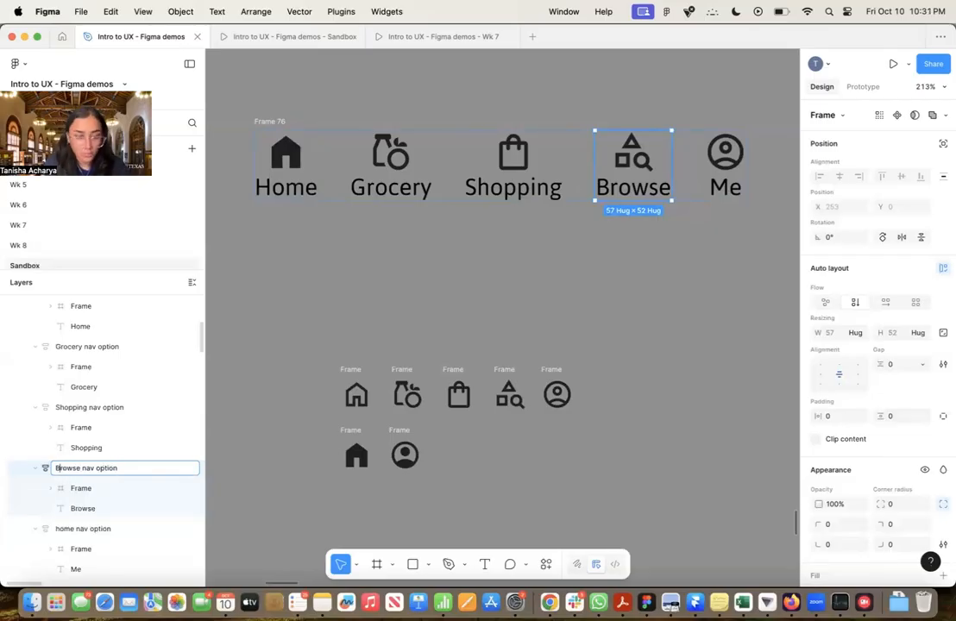
Rename the layer of the Me option to "Profile nav option"
click(61, 530)
double_click(62, 529)
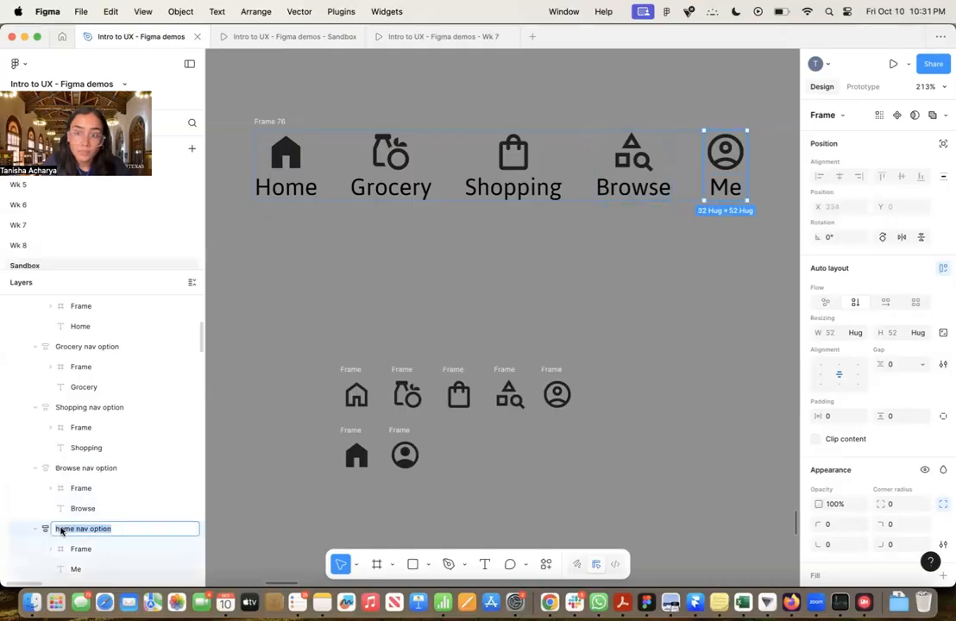
double_click(61, 530)
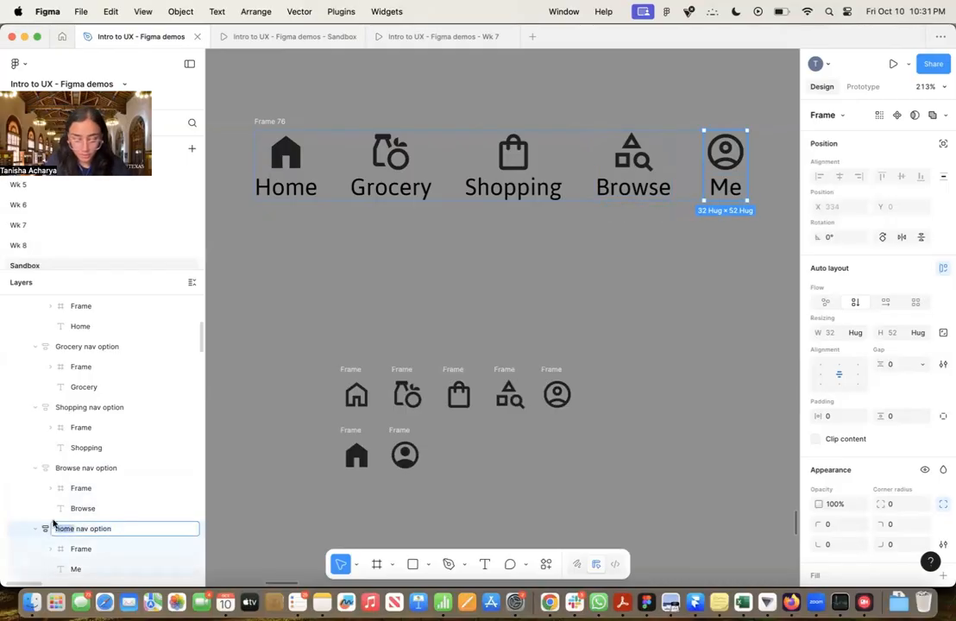
text(Profile)
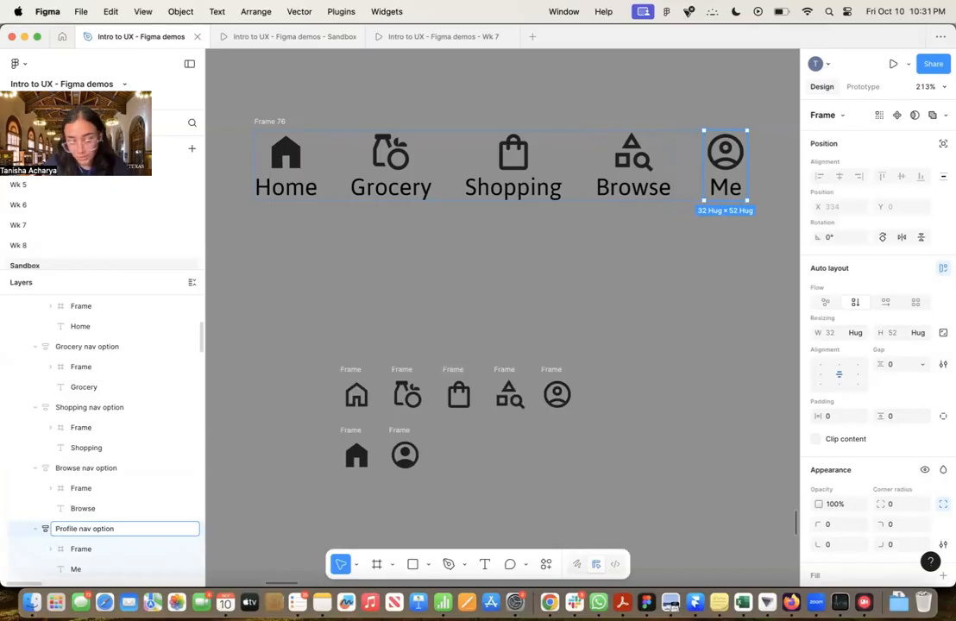
key(Return)
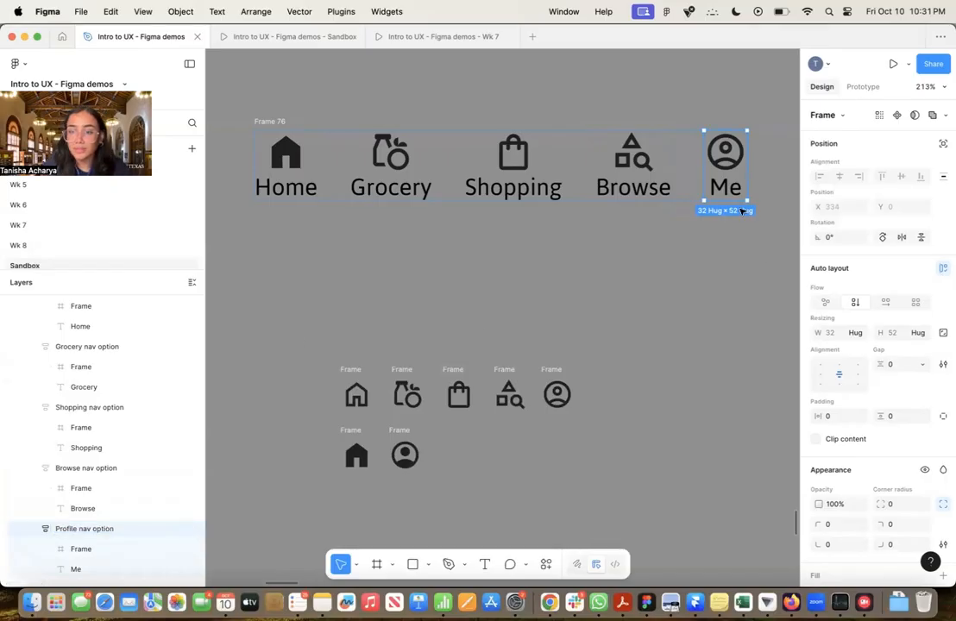
click(652, 339)
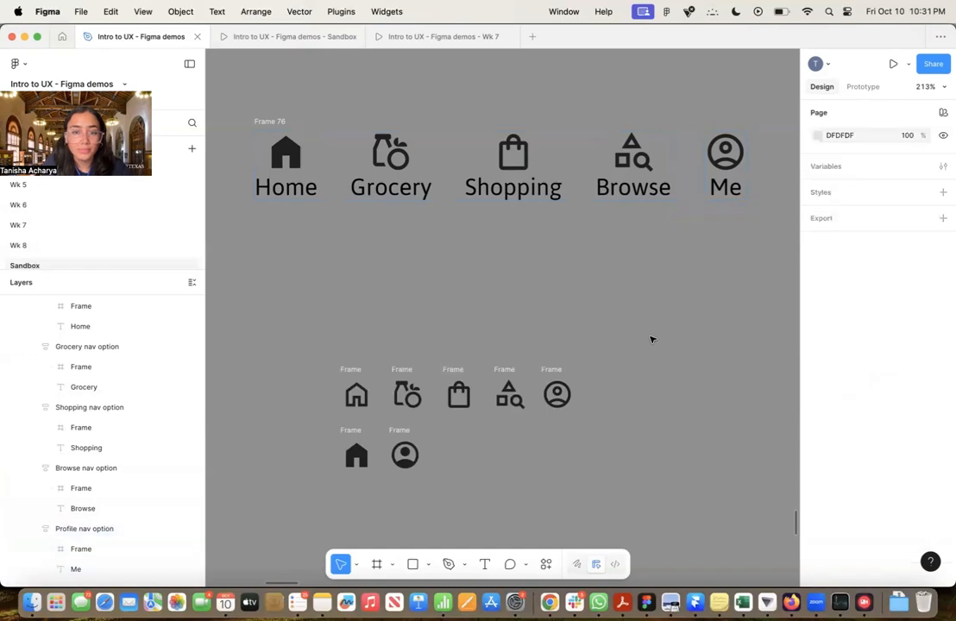
Move the five-option navigation frame slightly upward and rename it "Bottom nav"
scroll(652, 339, down, 5)
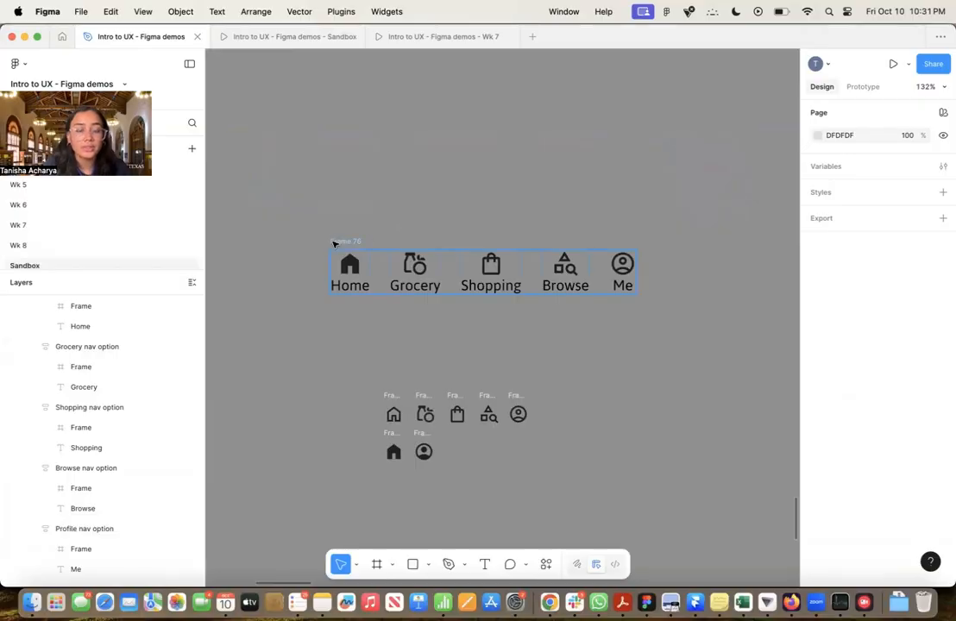
click(334, 244)
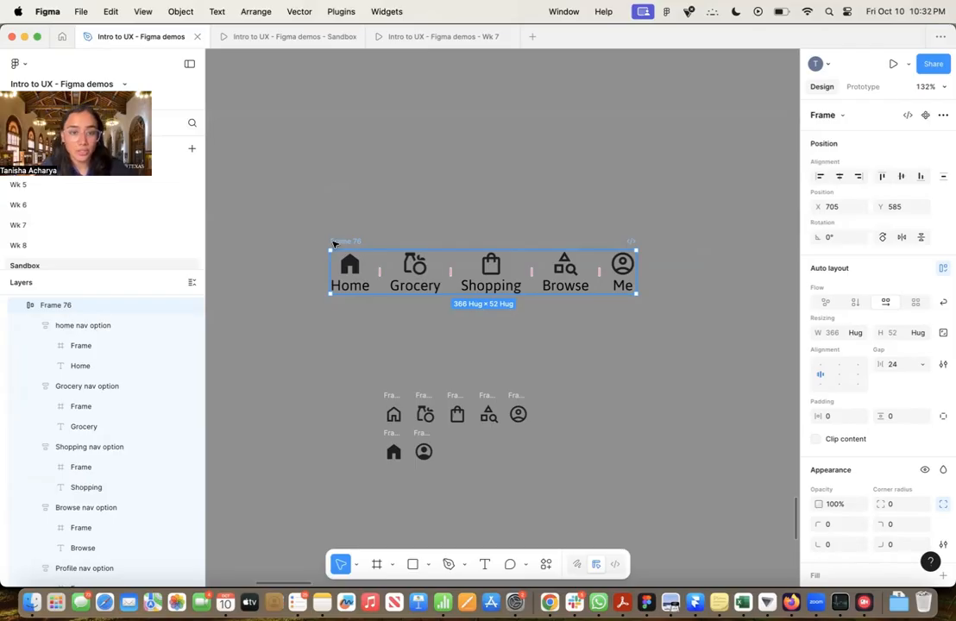
drag(344, 244, 336, 212)
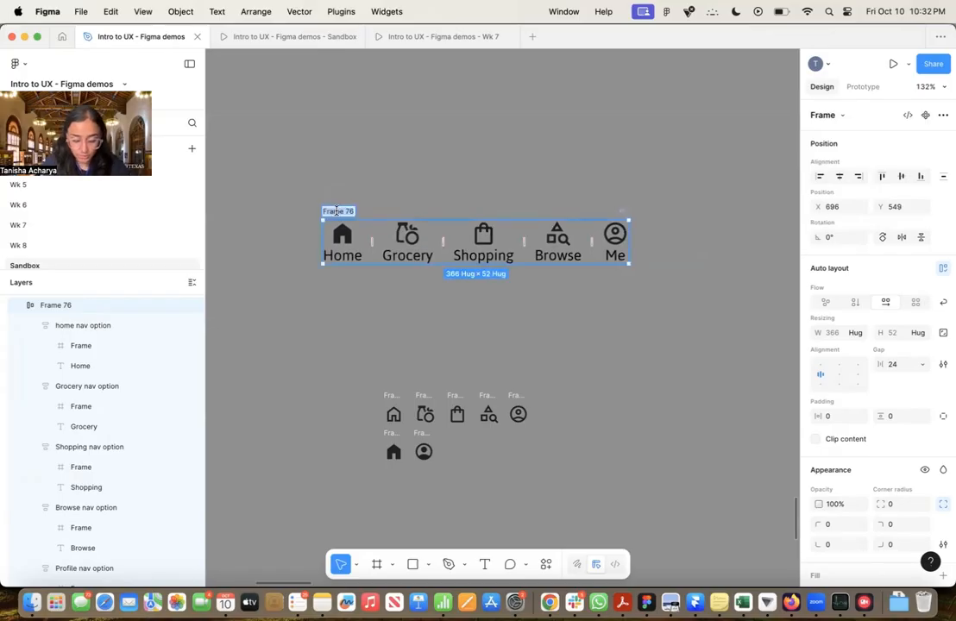
text(Home n)
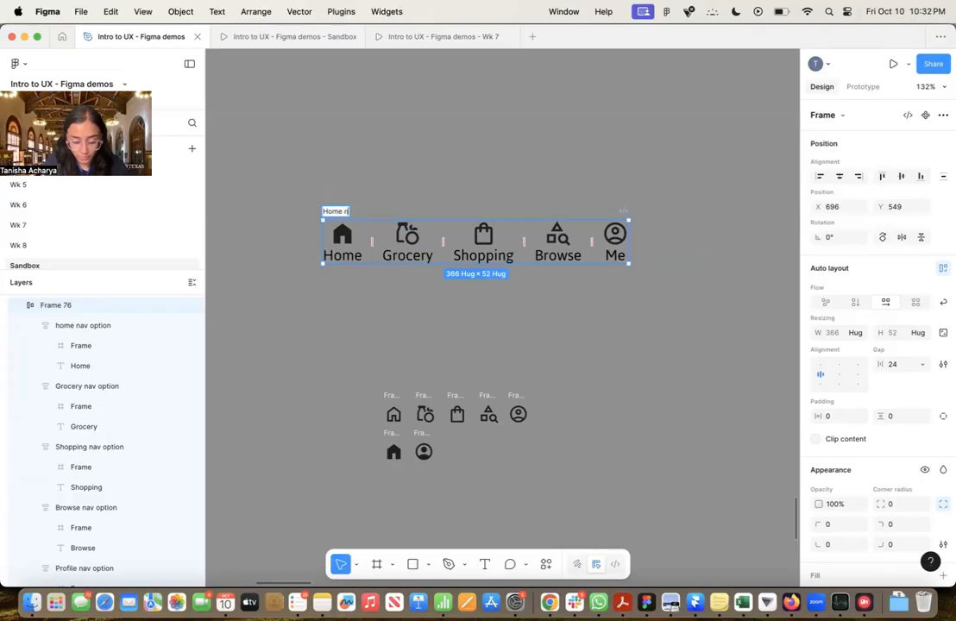
text(av)
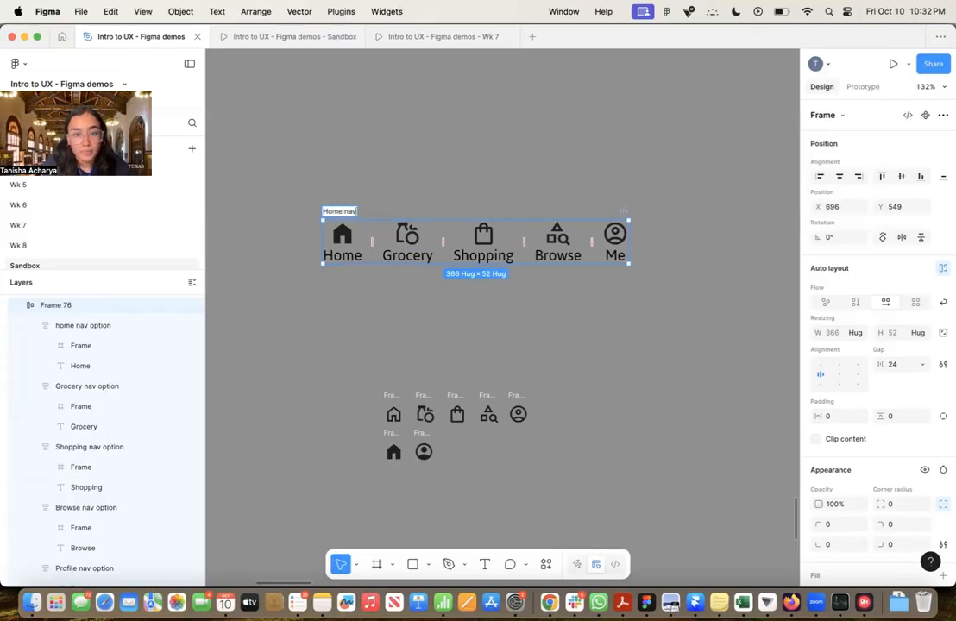
key(super+a)
text(Bo)
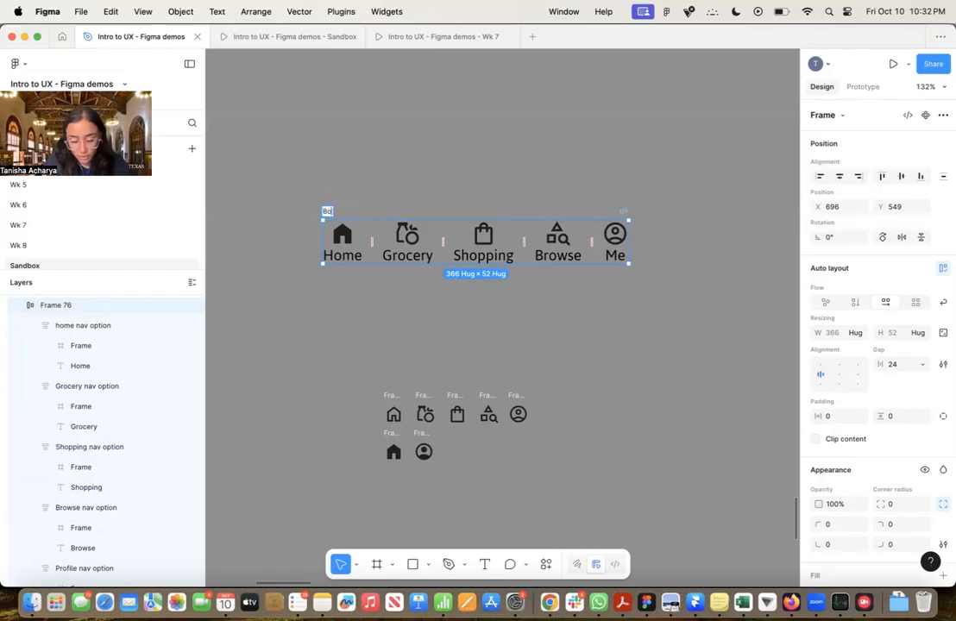
text(ot)
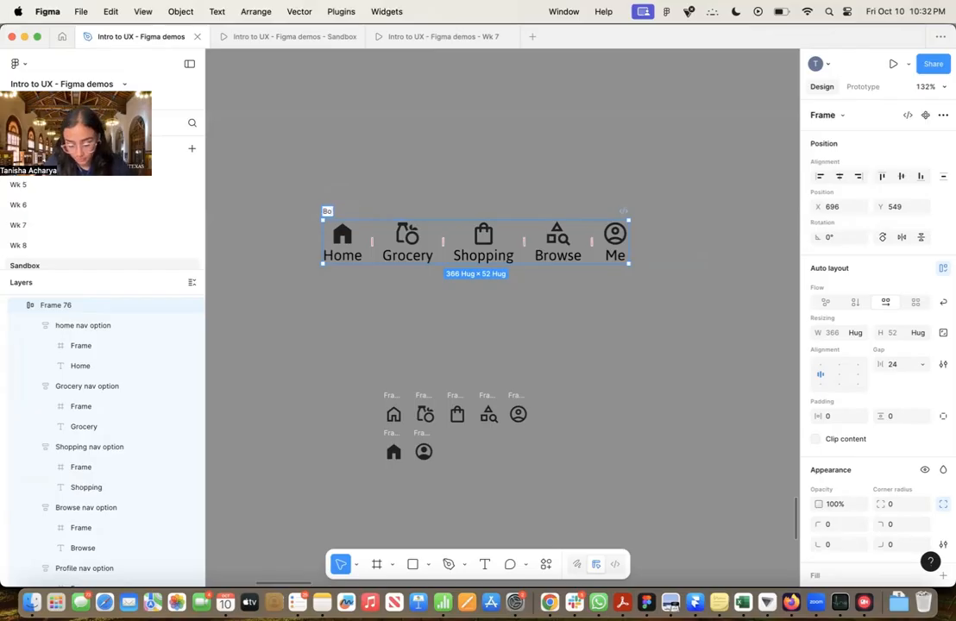
text(om)
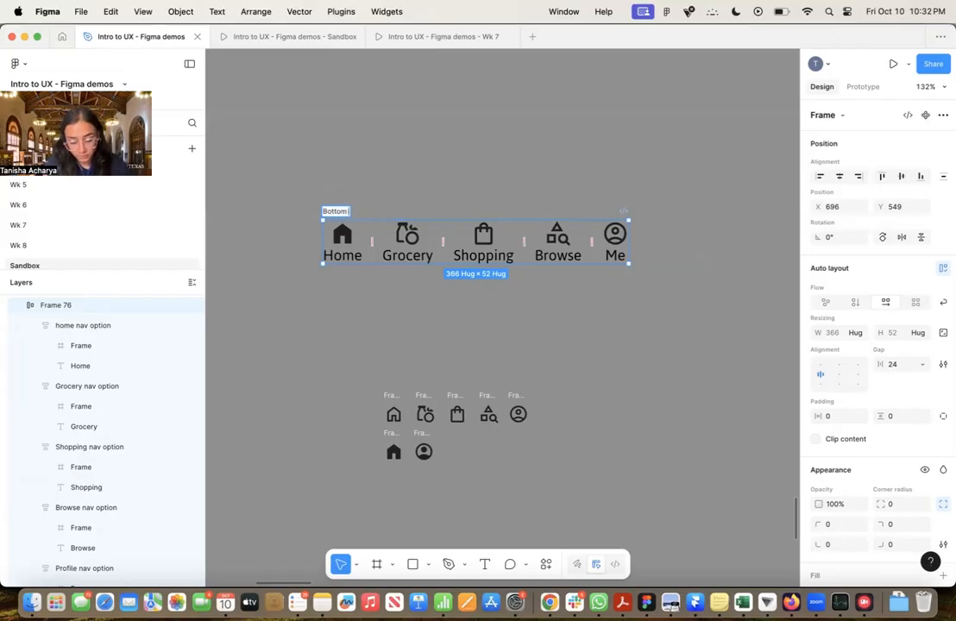
text( nav)
key(Return)
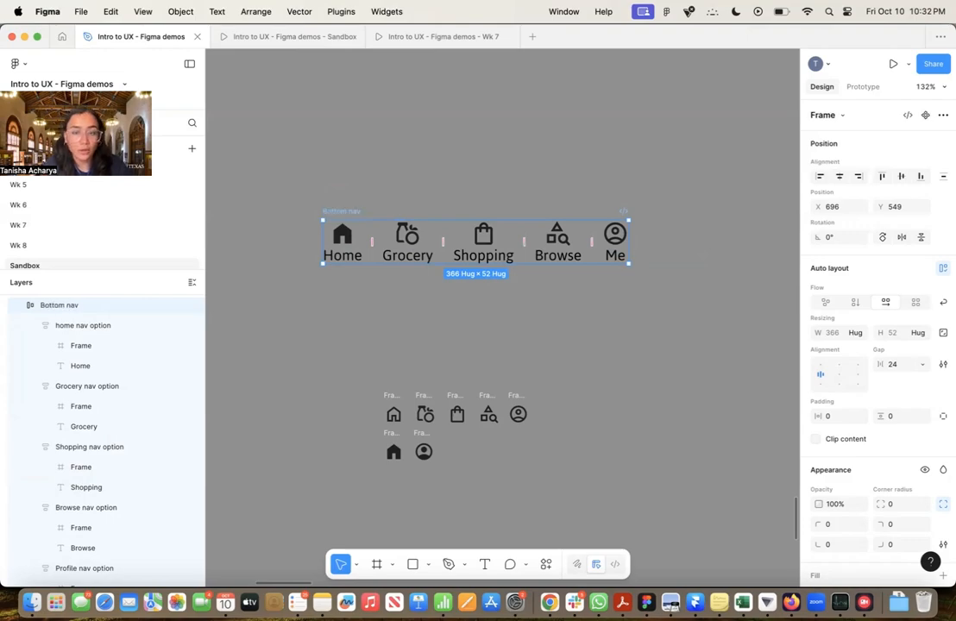
Convert the Bottom nav frame into a component and shift it a little higher on the canvas
right_click(349, 214)
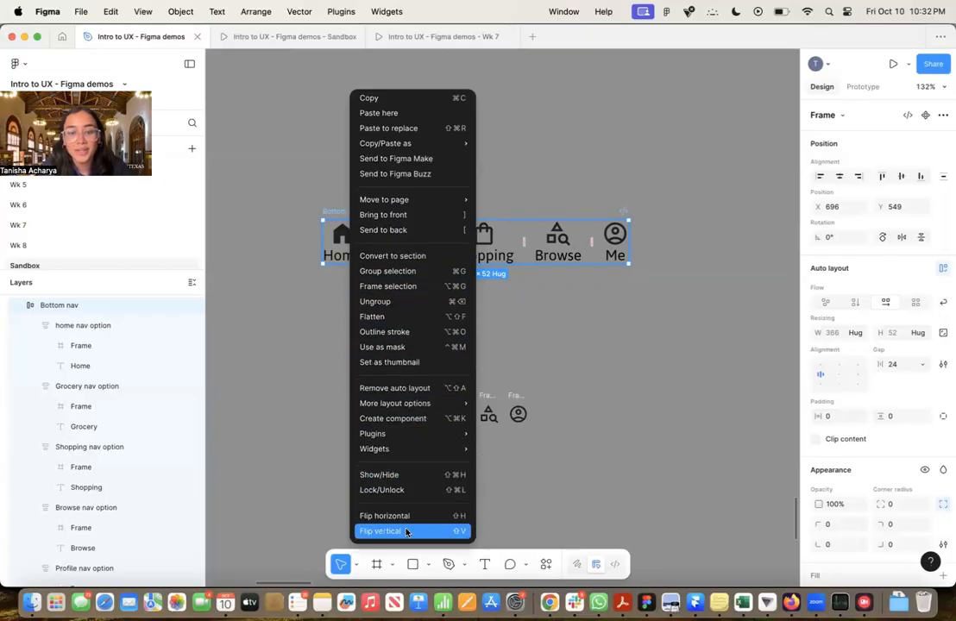
click(586, 492)
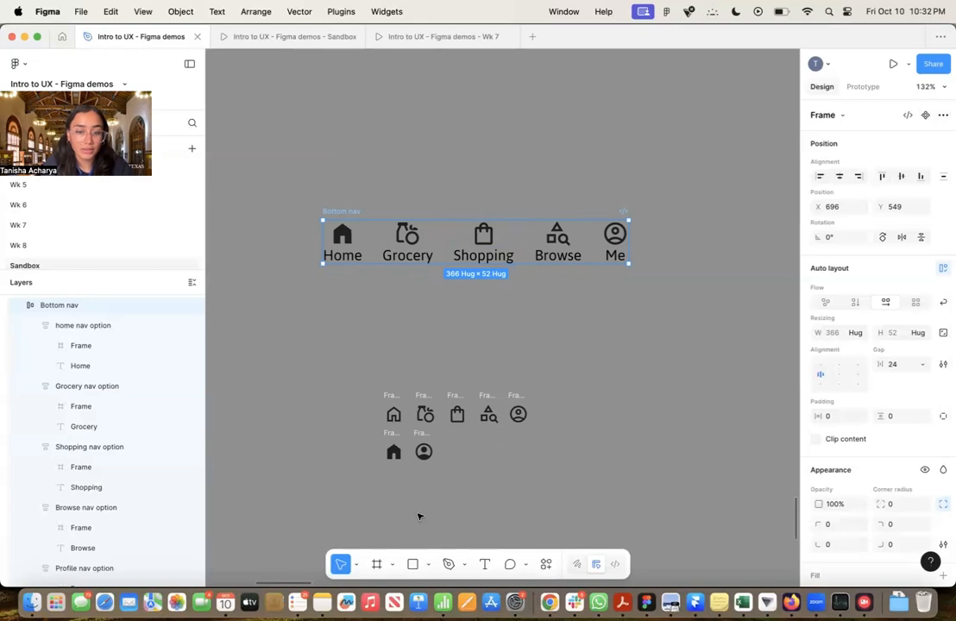
click(475, 539)
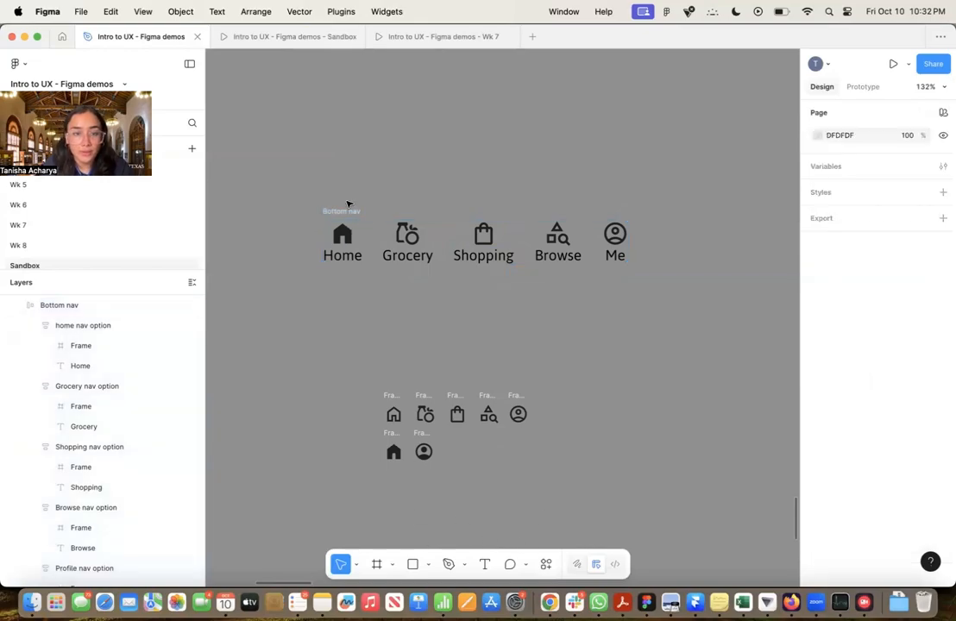
click(346, 210)
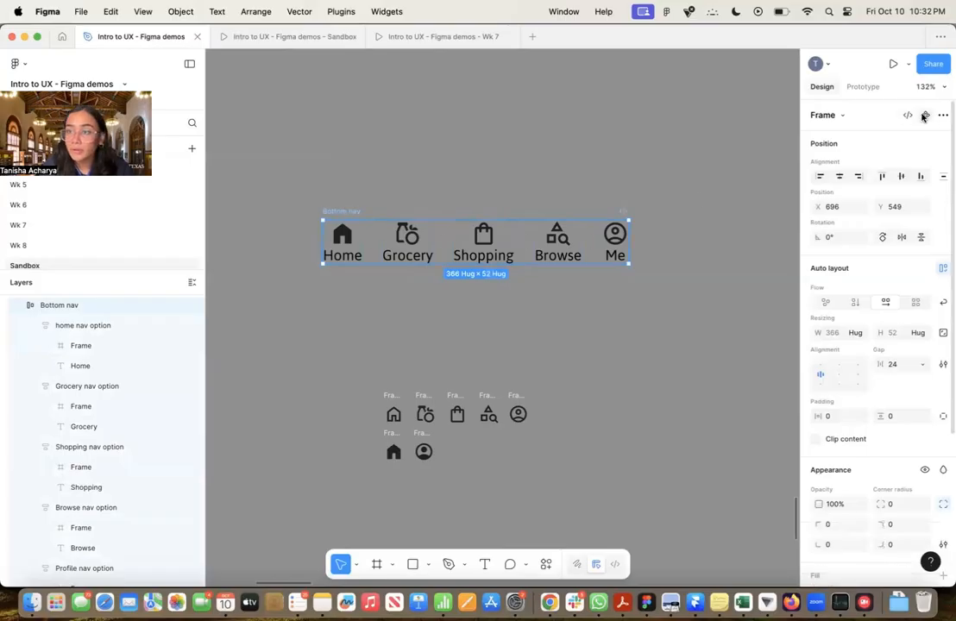
click(839, 115)
click(839, 114)
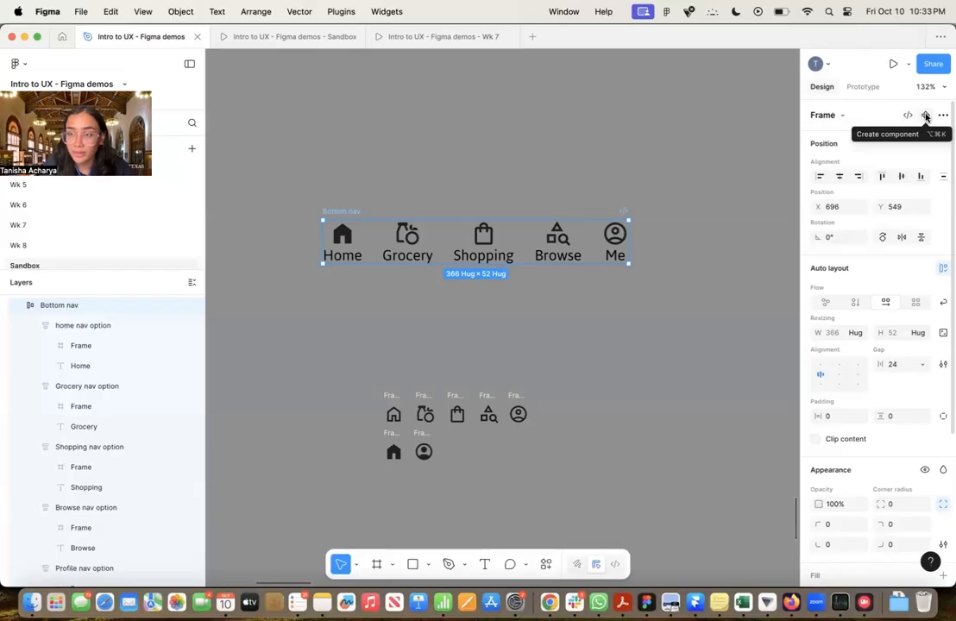
click(926, 116)
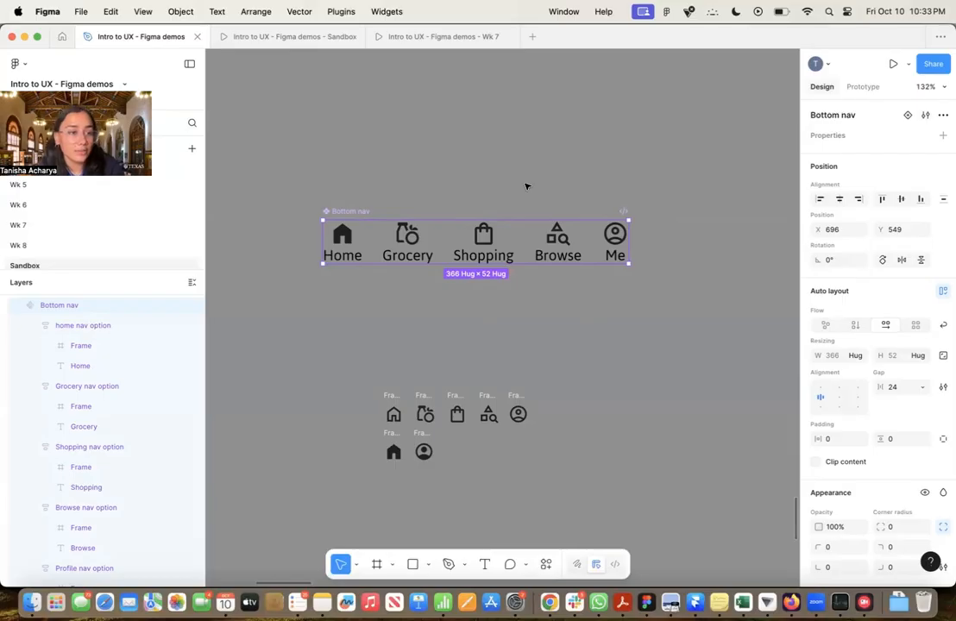
drag(341, 211, 345, 173)
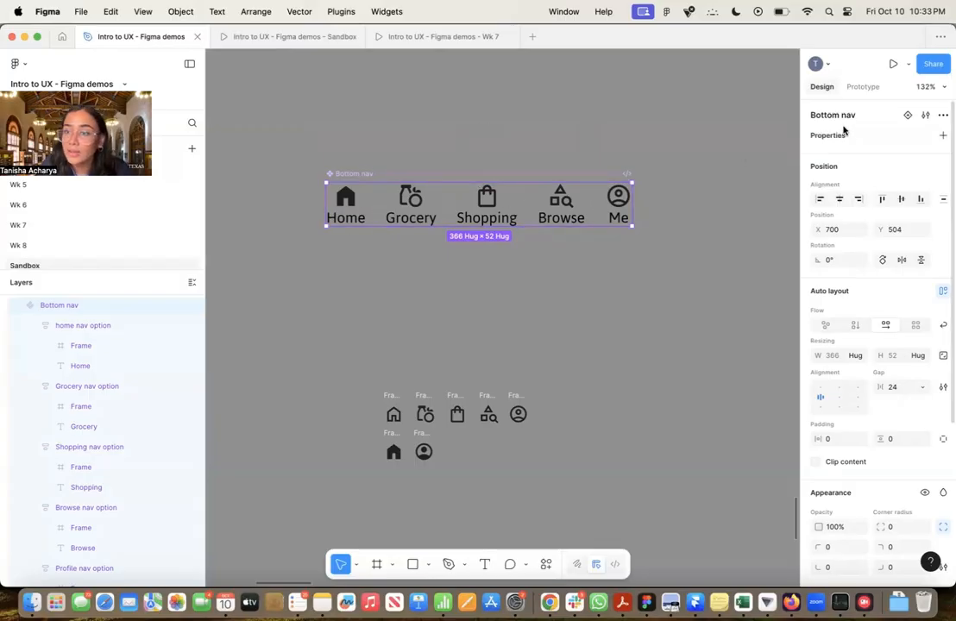
Examine the Bottom nav component's configuration, including its description and documentation link settings, and close it without entering anything
click(405, 166)
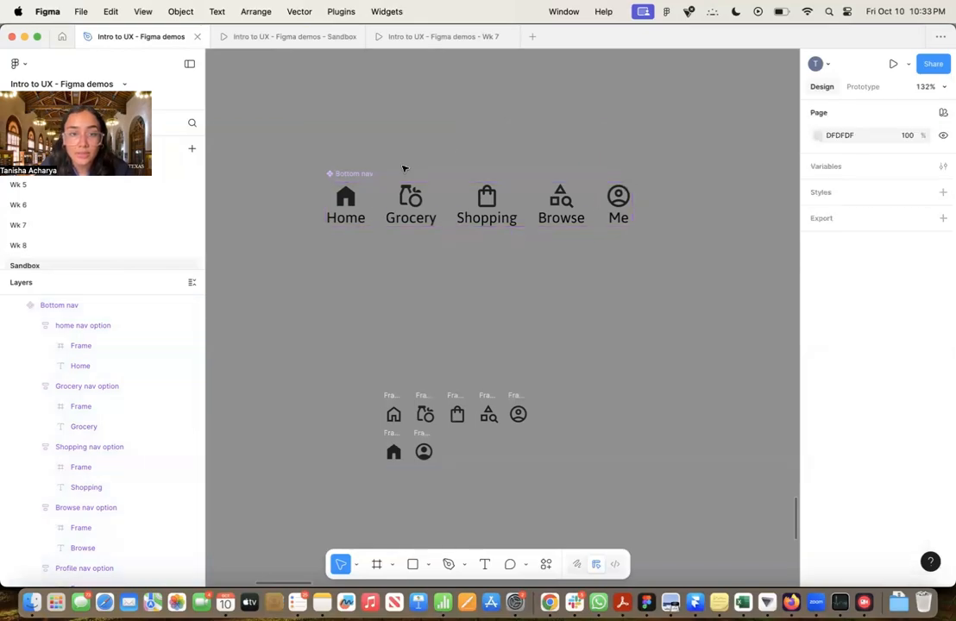
click(364, 177)
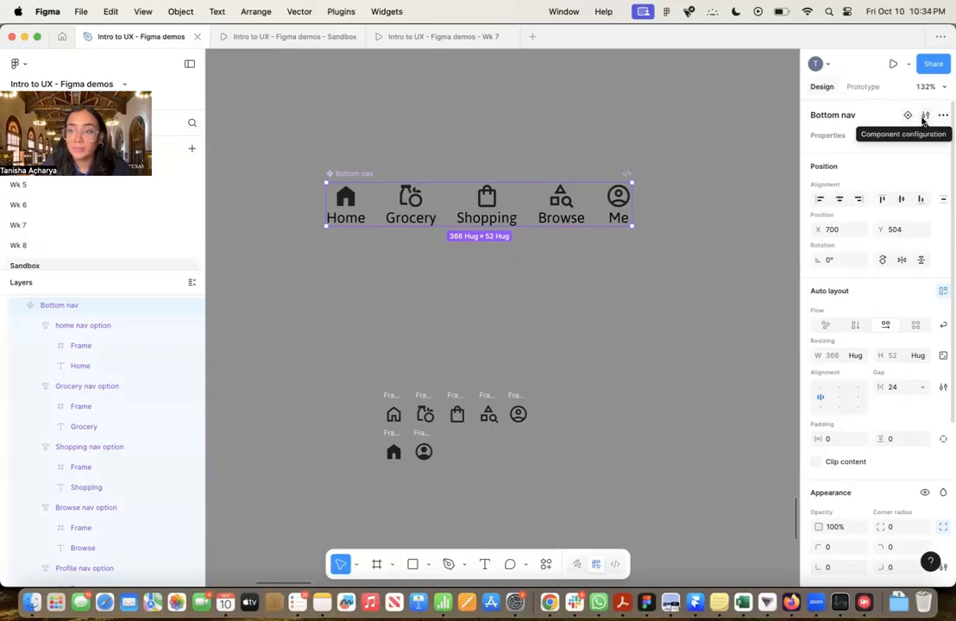
click(925, 116)
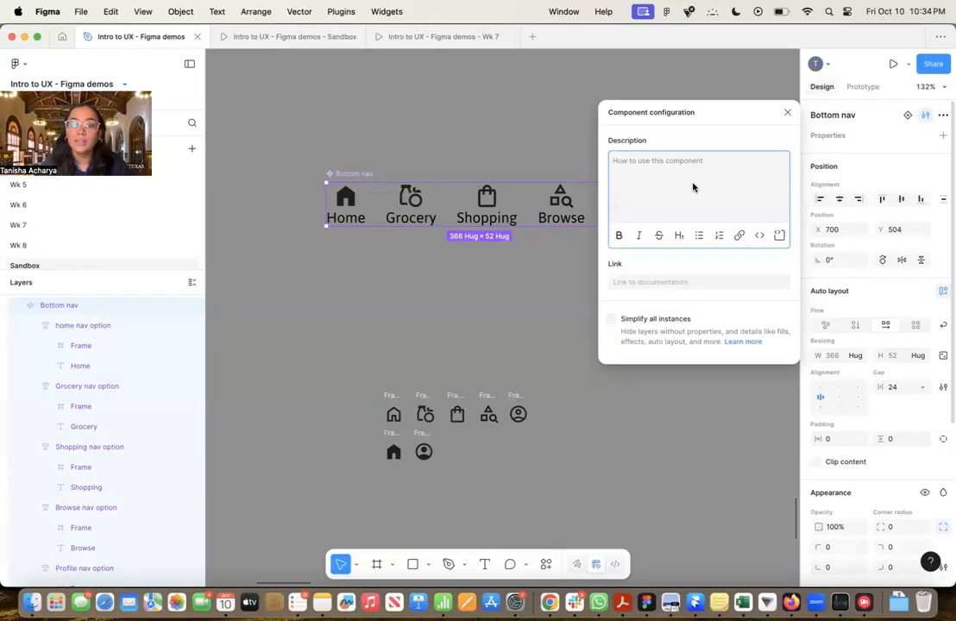
click(653, 283)
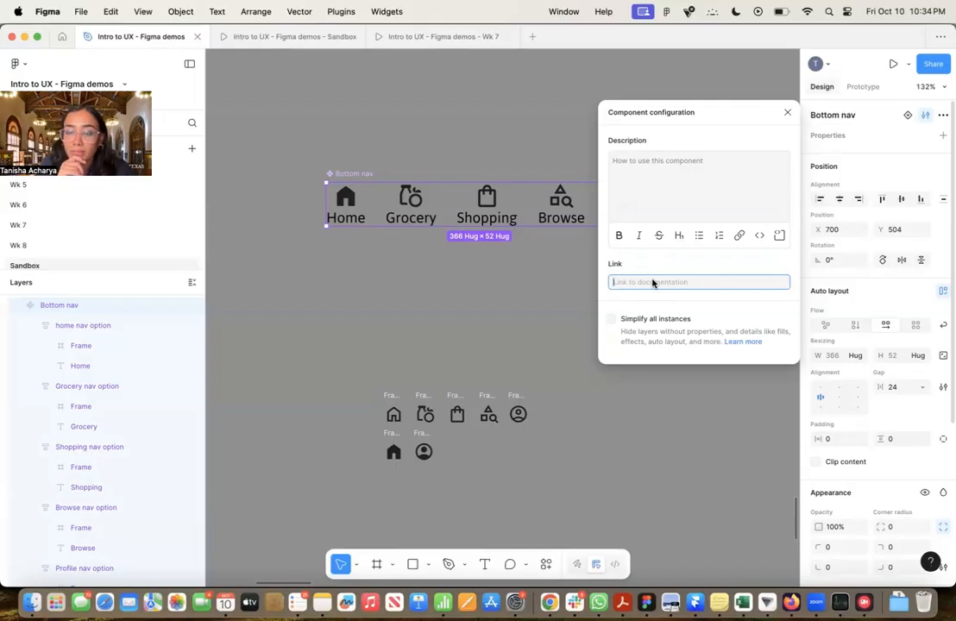
click(911, 123)
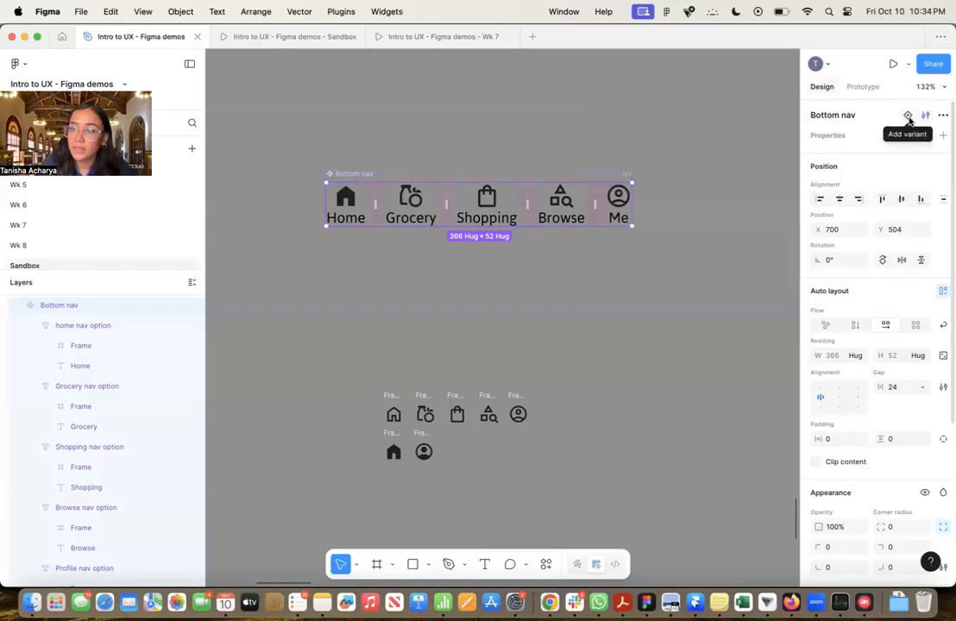
Add a second variant to the Bottom nav component
click(908, 118)
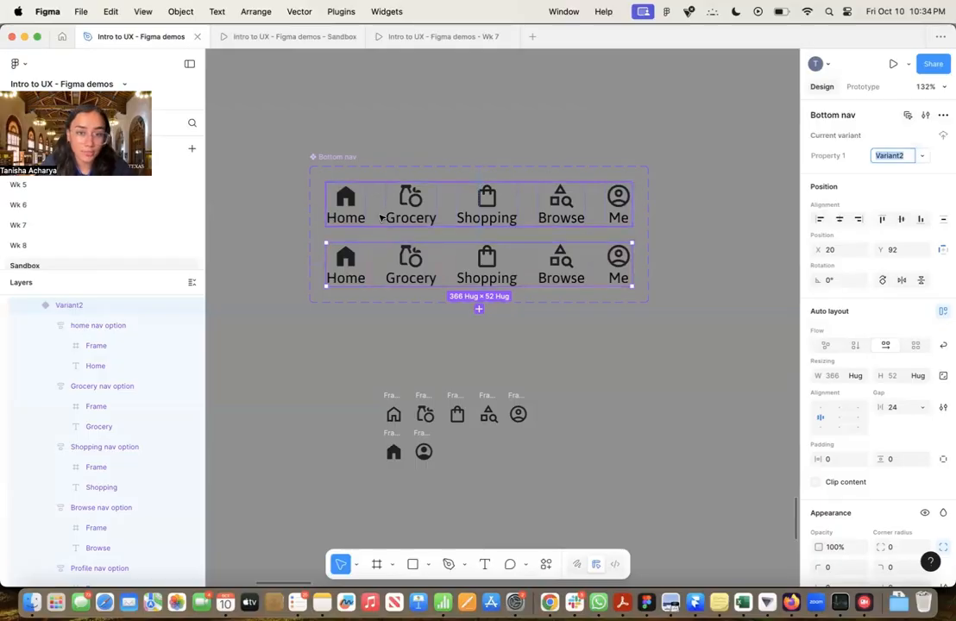
click(322, 163)
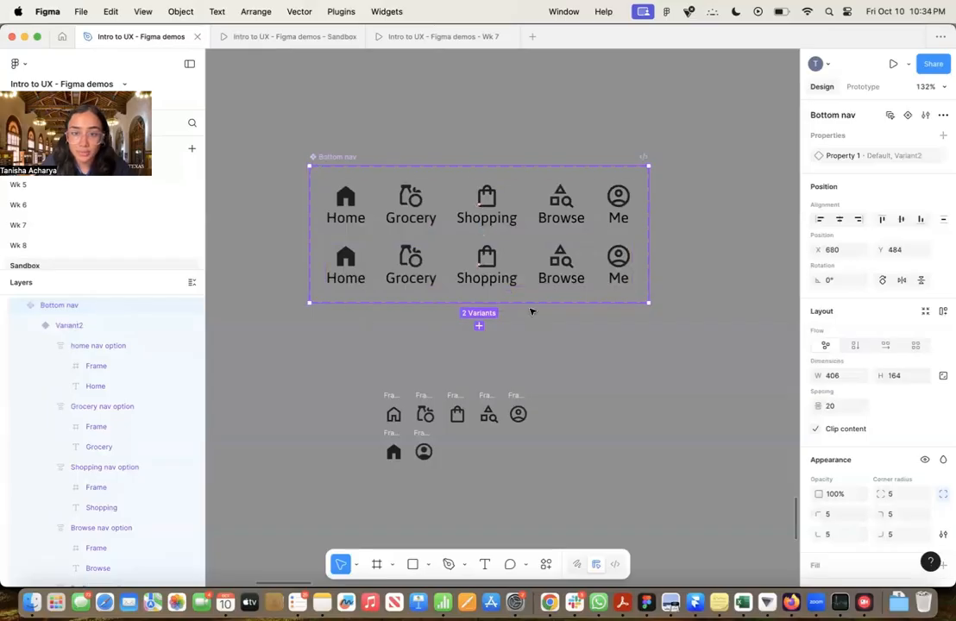
click(448, 208)
click(446, 279)
click(468, 207)
click(479, 280)
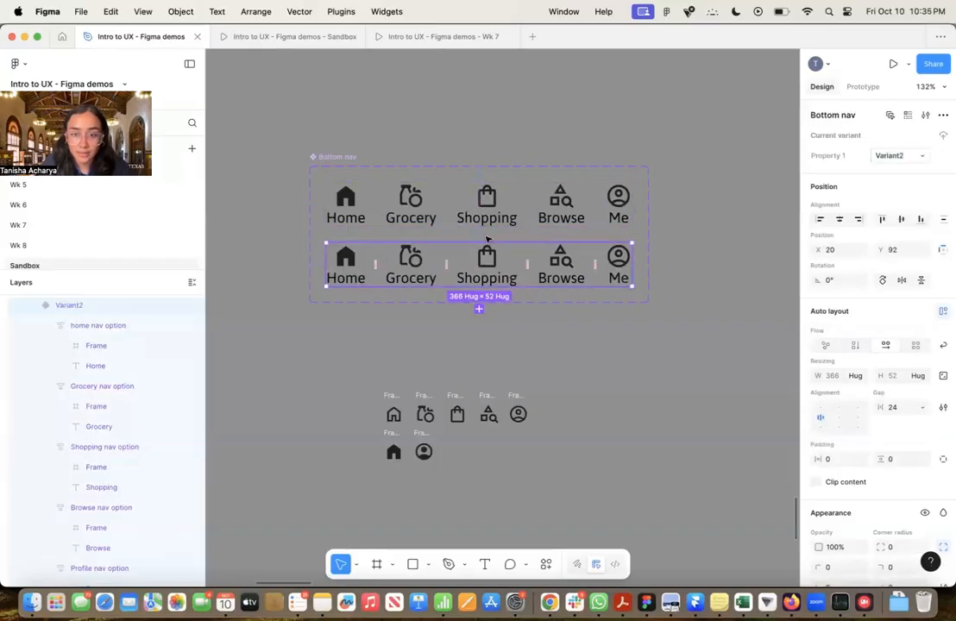
click(508, 216)
click(509, 261)
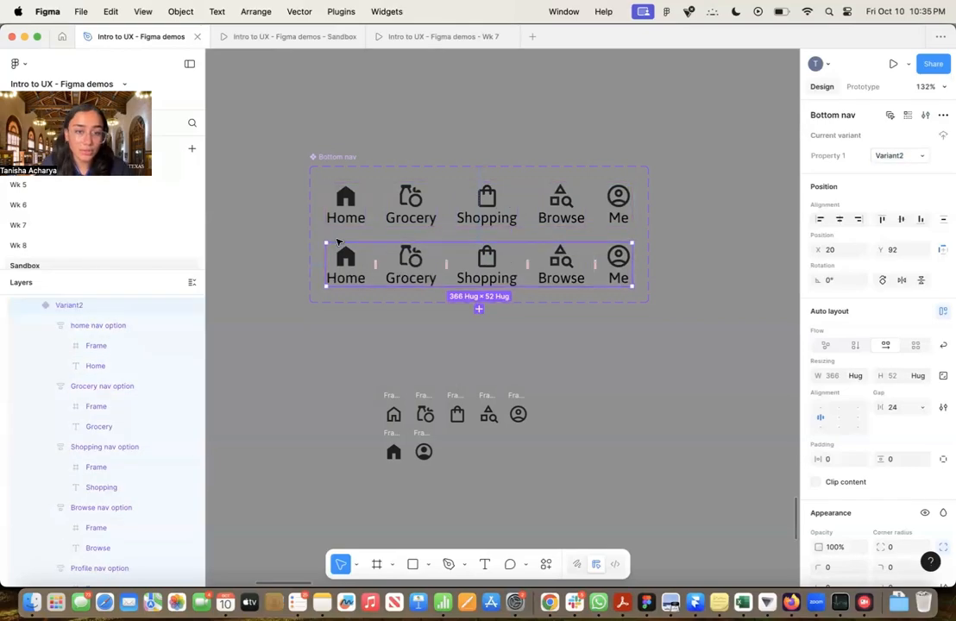
Replace the filled Home icon in the second Bottom nav variant with a copy of the outlined home icon
click(387, 400)
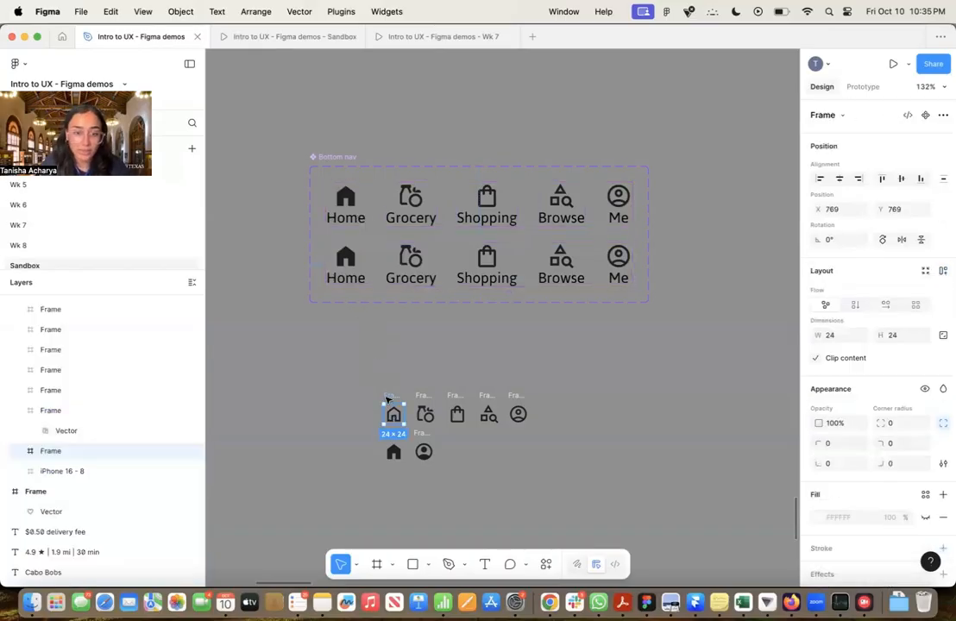
super+click(346, 258)
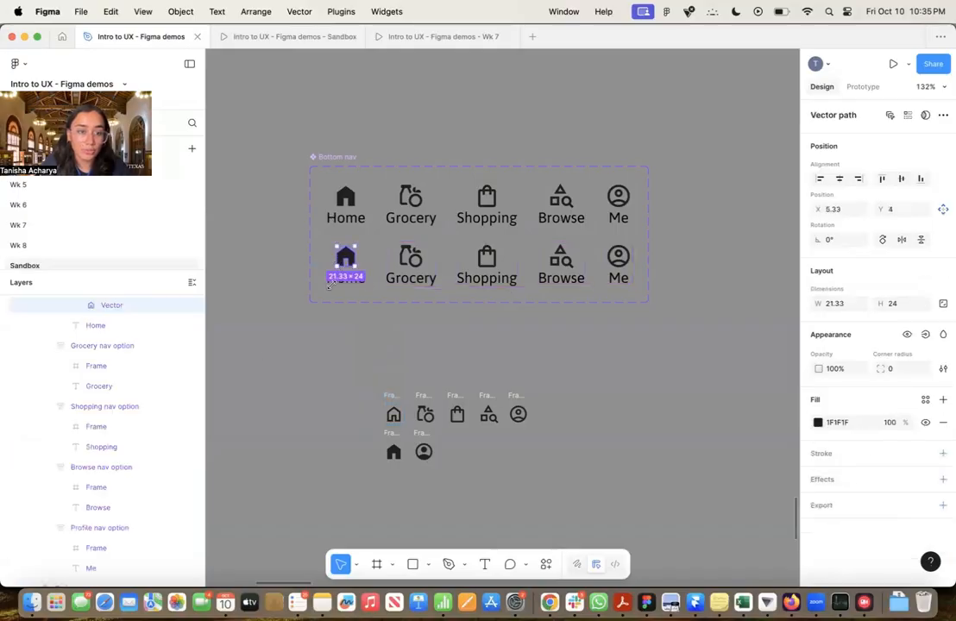
scroll(120, 350, up, 2)
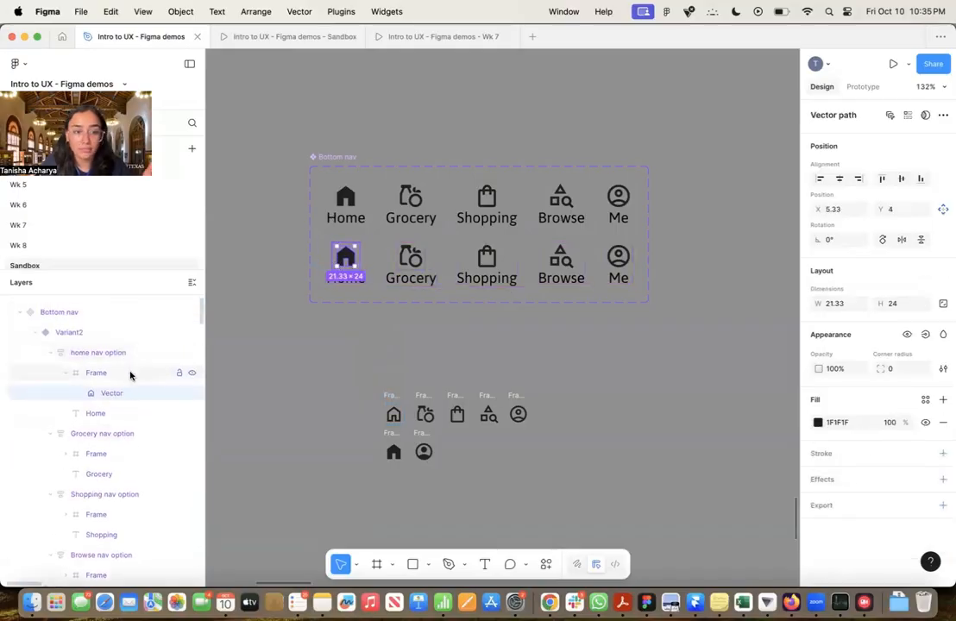
click(130, 373)
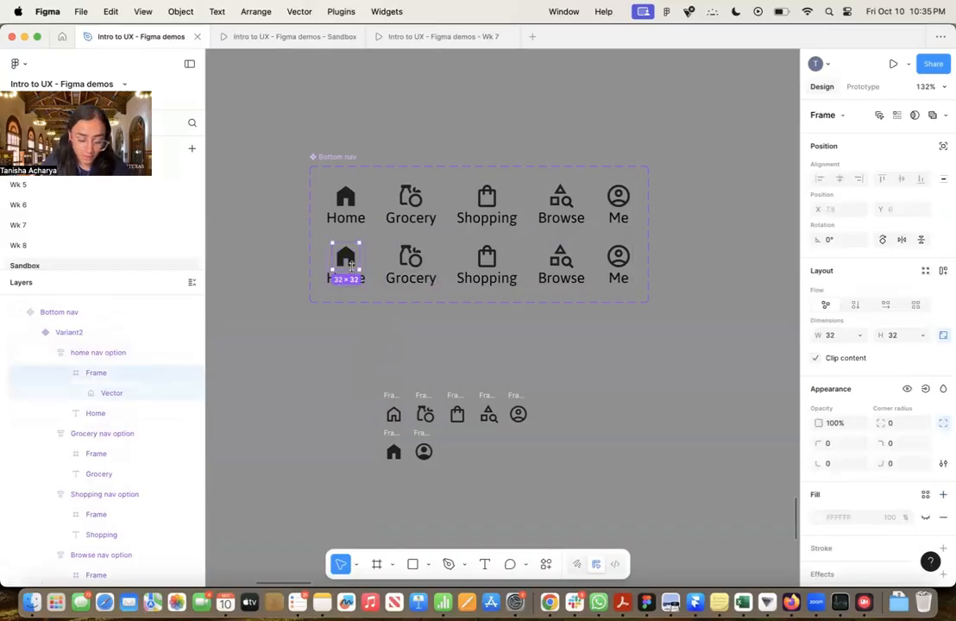
key(super+shift+r)
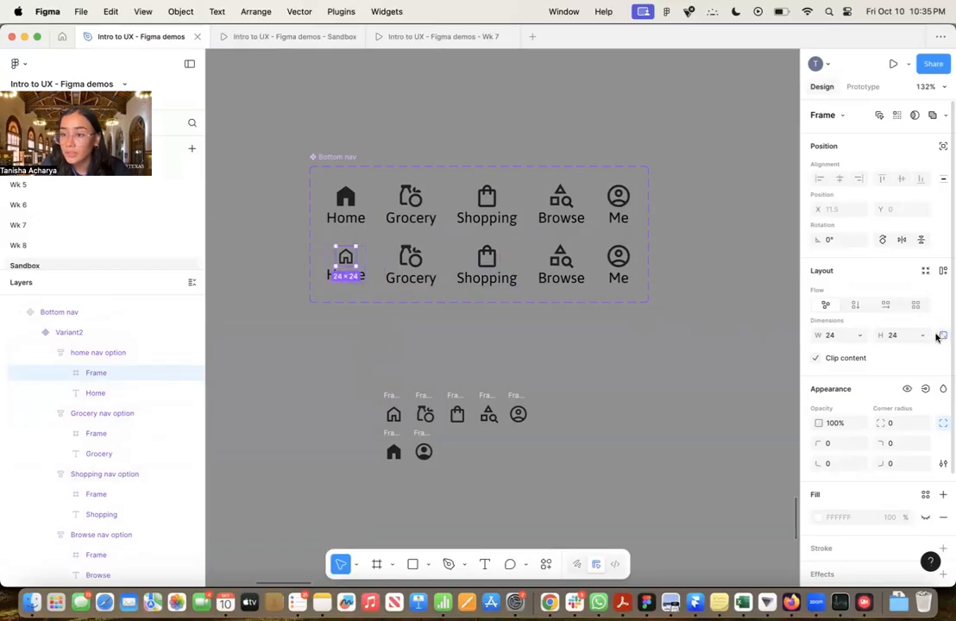
Set the width of the outlined Home icon in the second variant to 32
click(841, 337)
text(32)
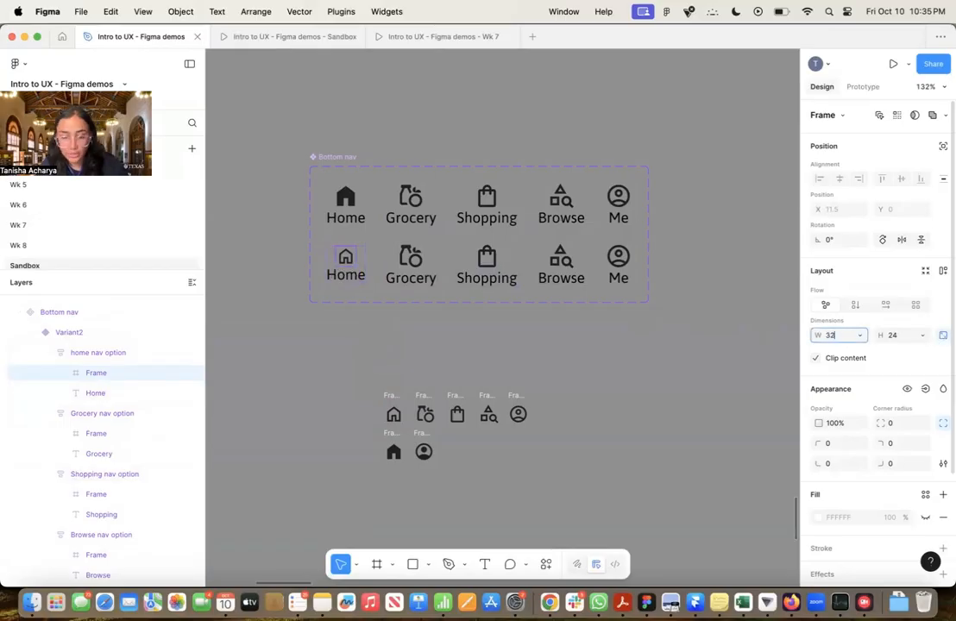
key(Return)
click(658, 379)
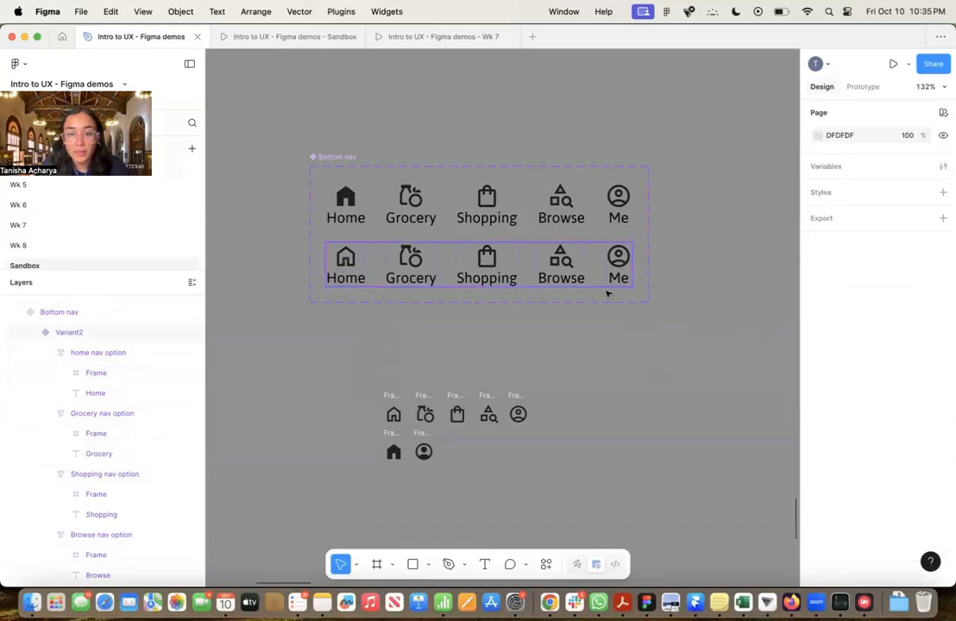
Replace the outlined Me icon in the second Bottom nav variant with a copy of the filled profile icon
click(422, 434)
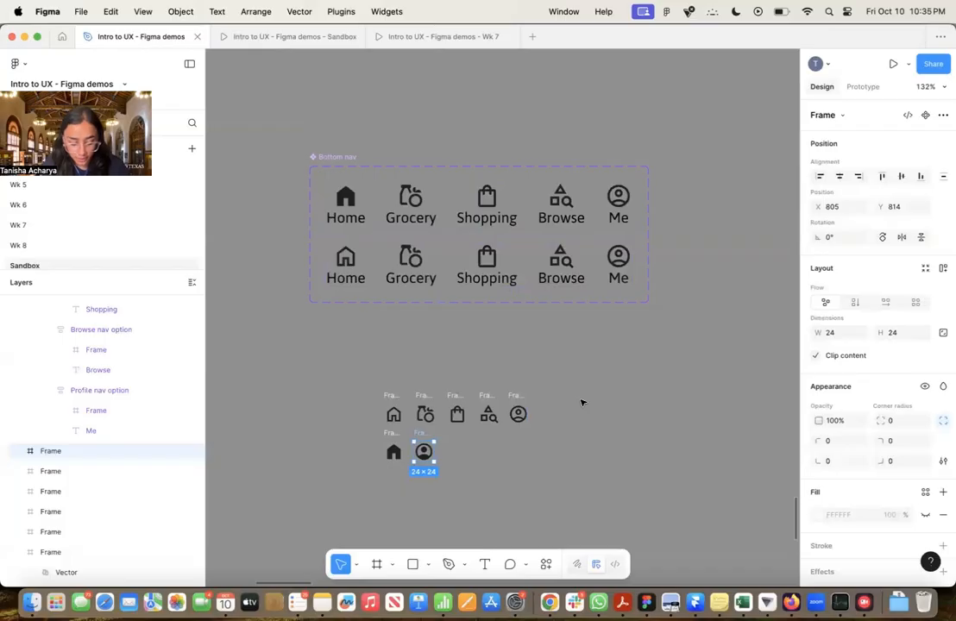
super+click(618, 256)
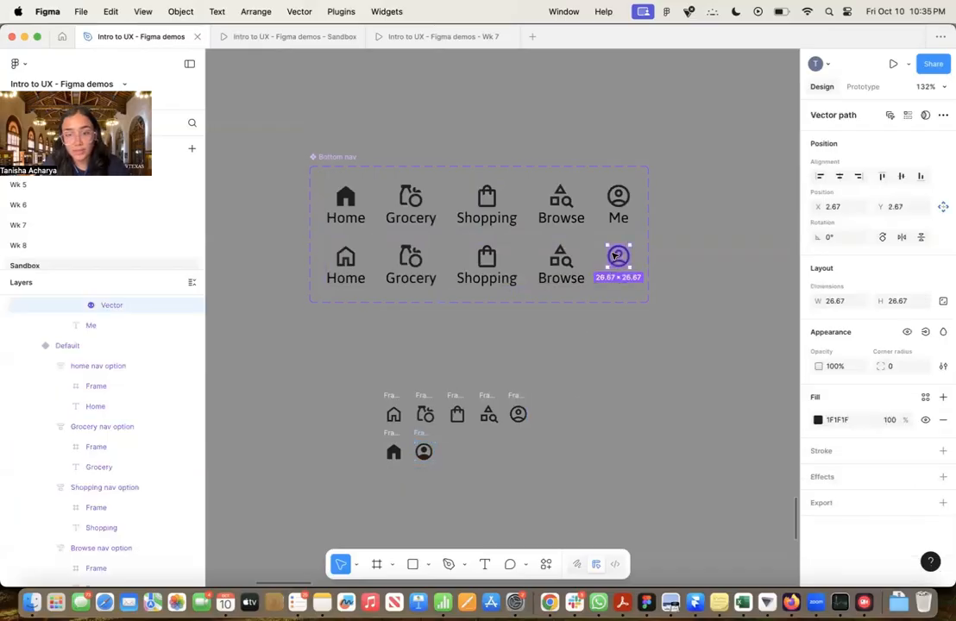
scroll(84, 356, up, 1)
scroll(95, 336, up, 1)
click(112, 307)
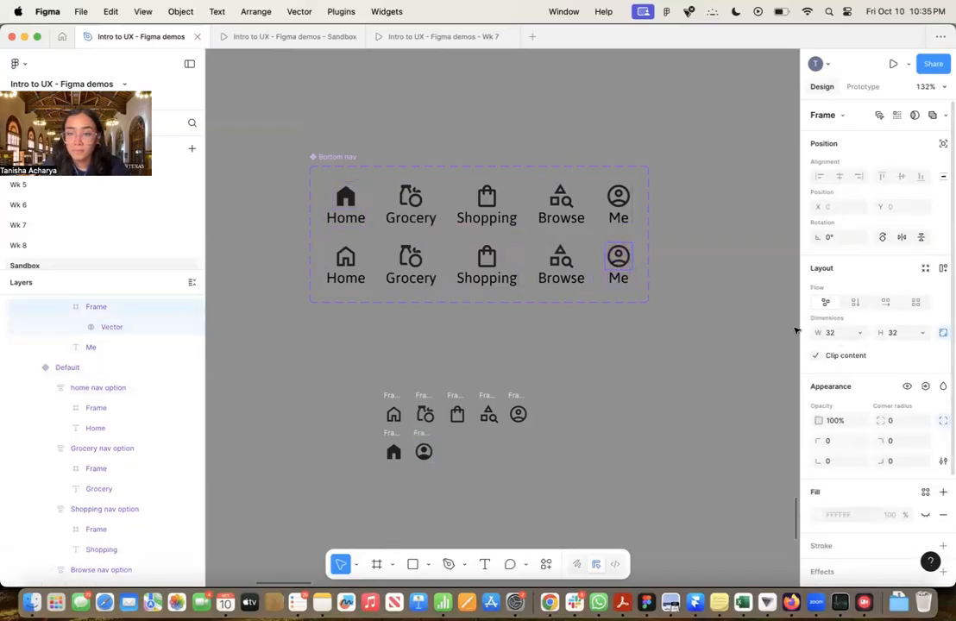
key(super+shift+r)
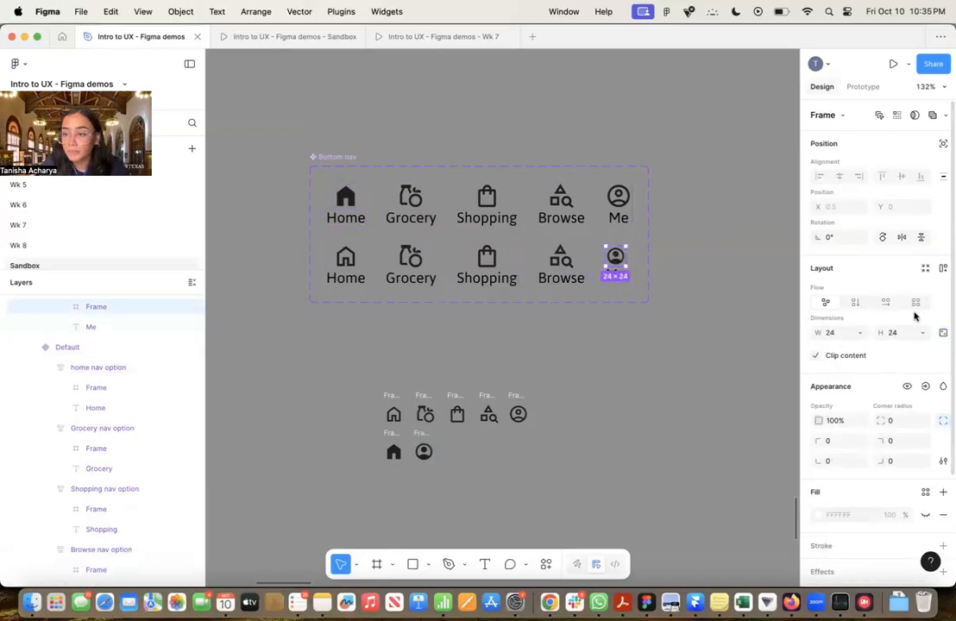
Lock the aspect ratio of the filled Me icon in the second variant and set its width to 32
click(943, 333)
click(844, 333)
text(32)
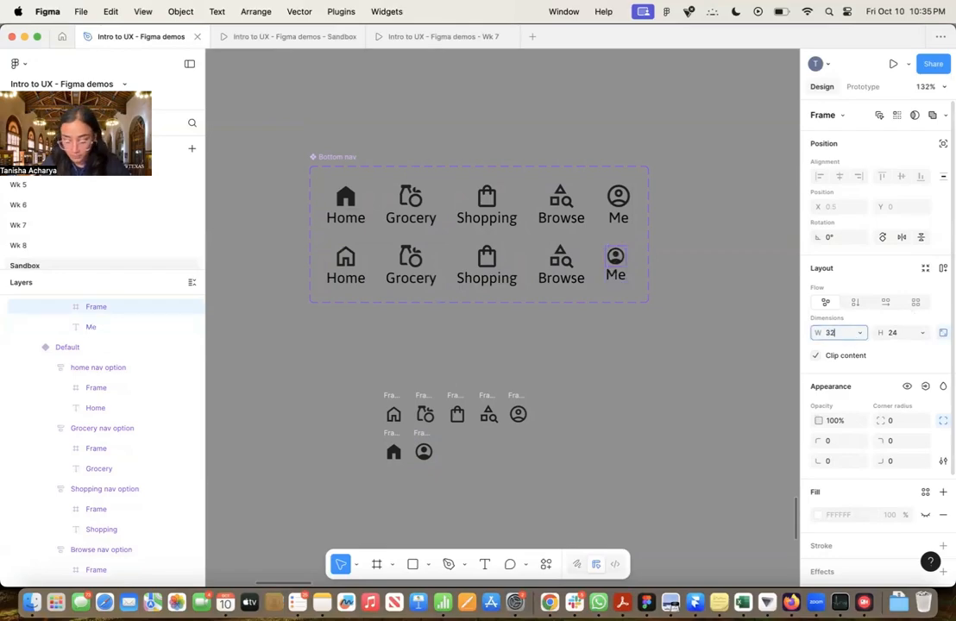
key(Return)
click(719, 281)
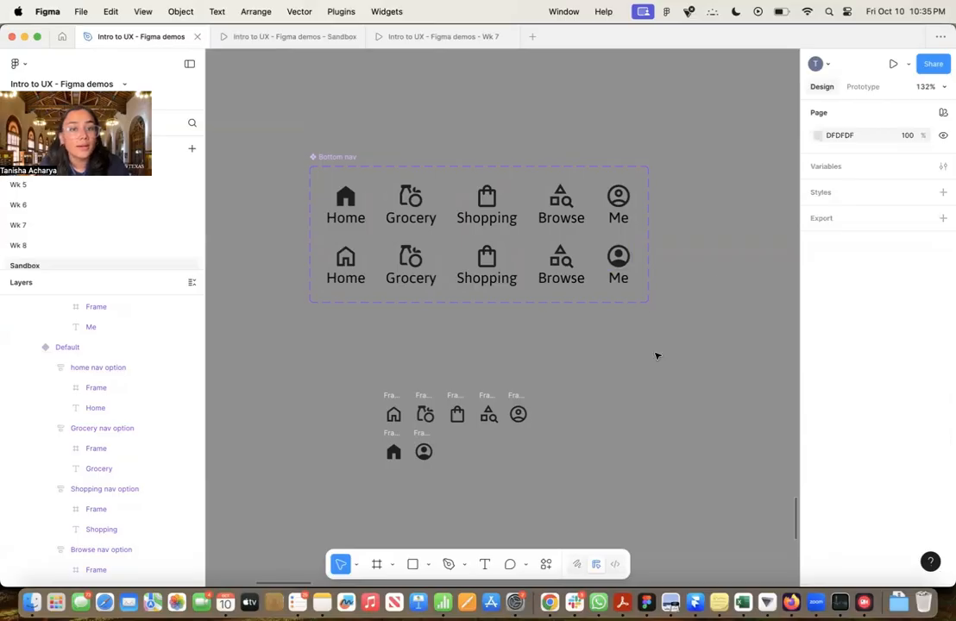
Insert an instance of the Bottom nav component from the file's Sandbox assets near the bottom of the iPhone 16 - 8 frame
scroll(581, 338, right, 3)
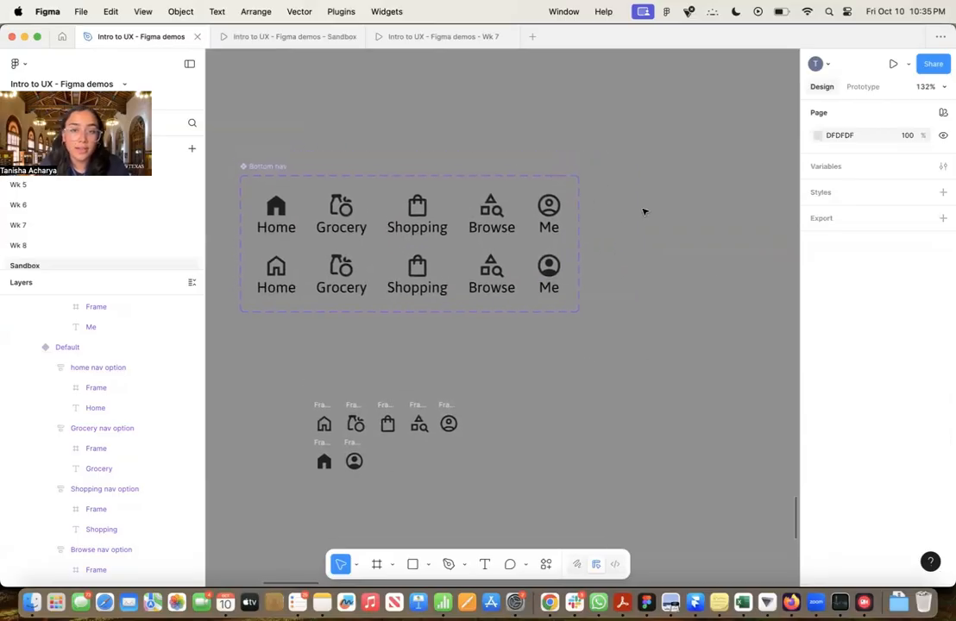
scroll(734, 214, left, 2)
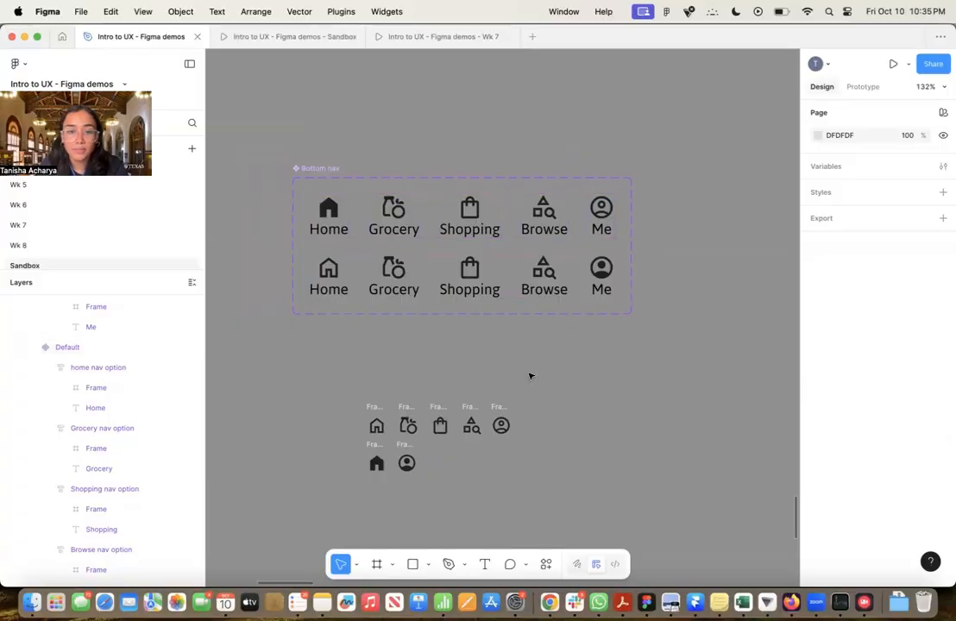
scroll(531, 374, down, 5)
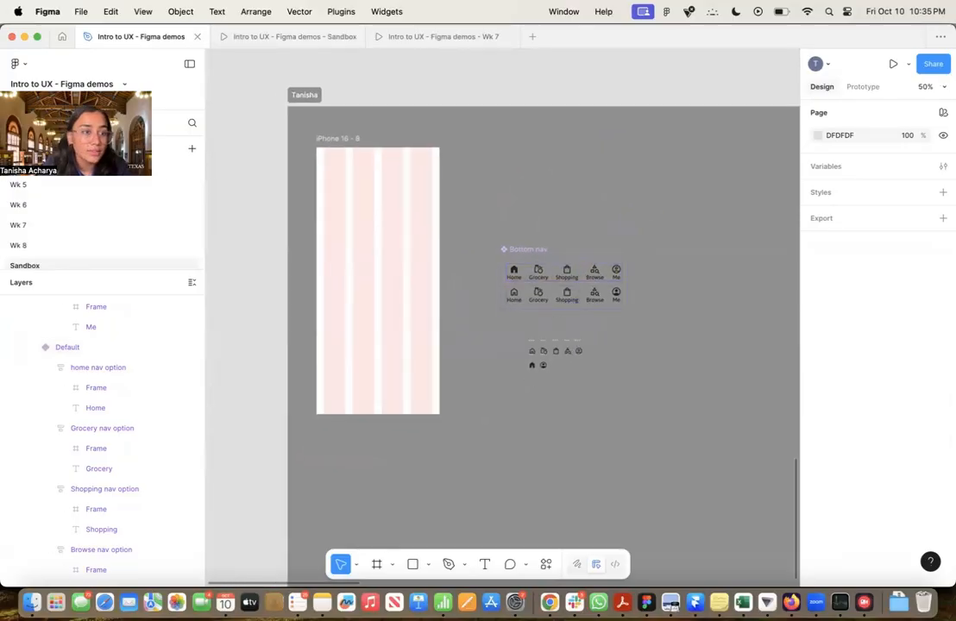
click(43, 122)
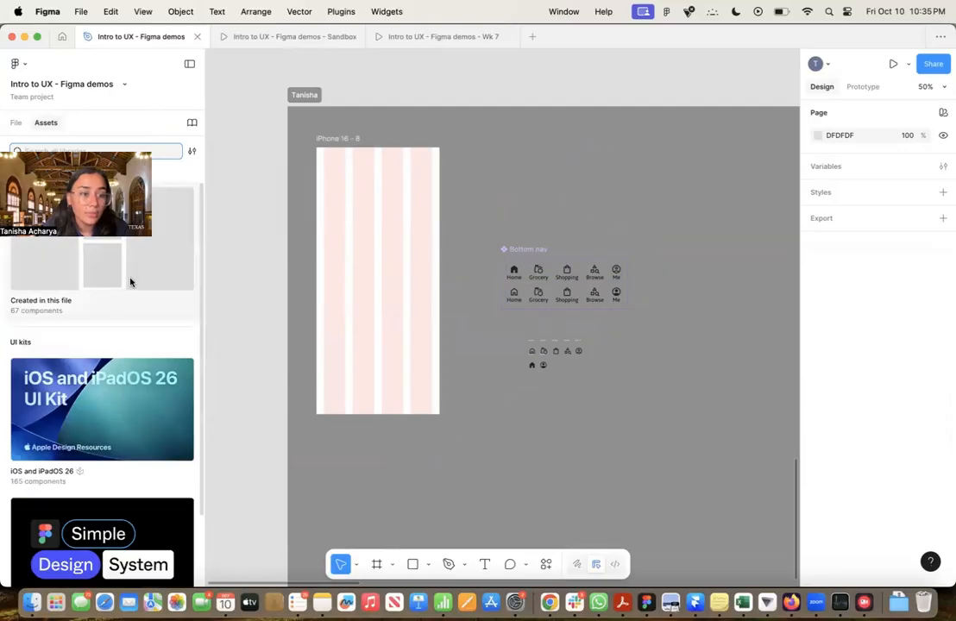
click(131, 279)
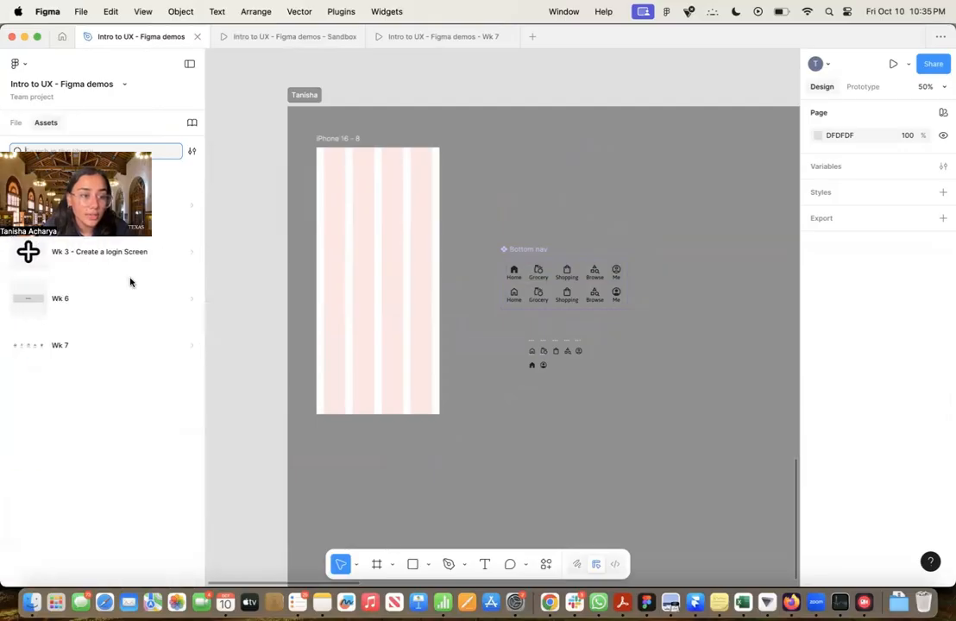
click(132, 204)
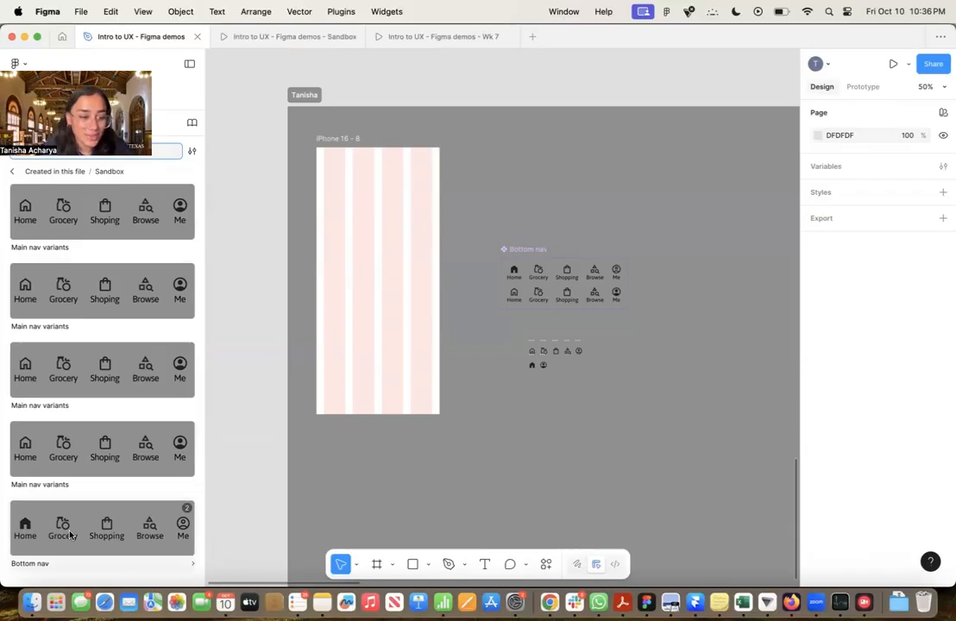
drag(66, 547, 352, 411)
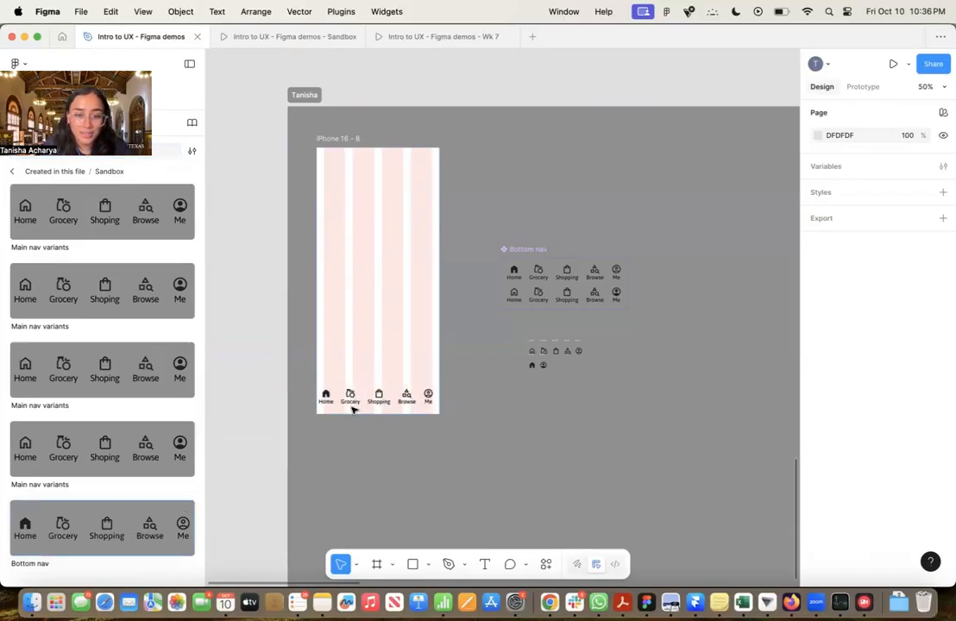
click(455, 408)
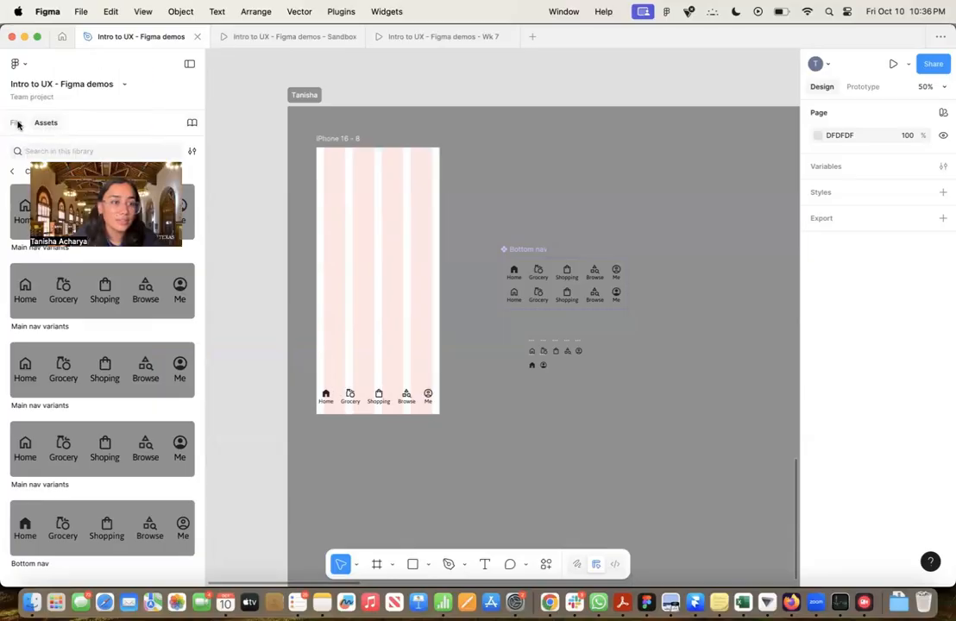
click(16, 123)
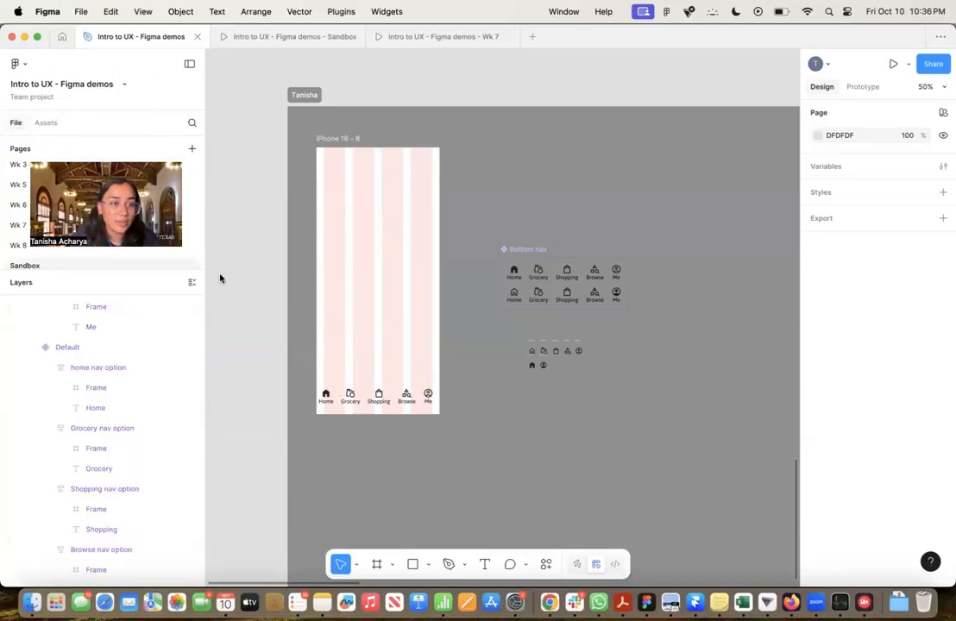
Centre the Bottom nav instance horizontally in the iPhone 16 - 8 frame and align it to the frame's bottom edge
click(381, 398)
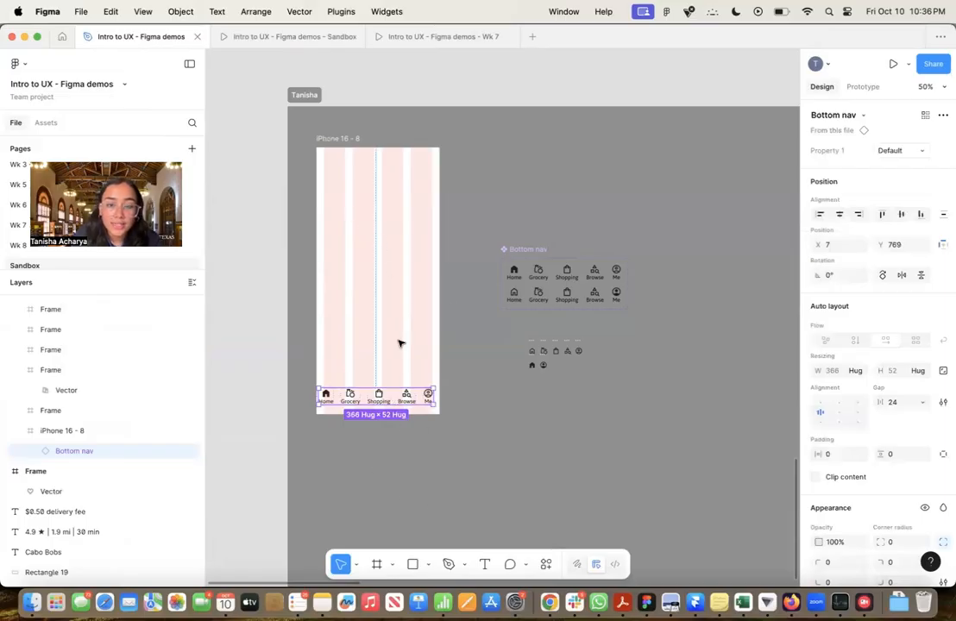
click(841, 215)
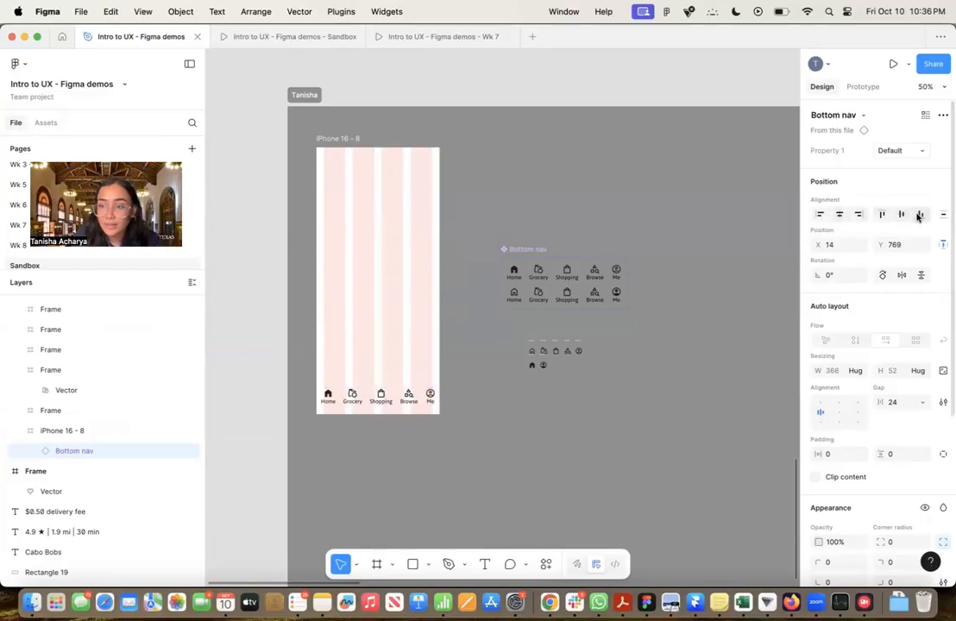
click(920, 216)
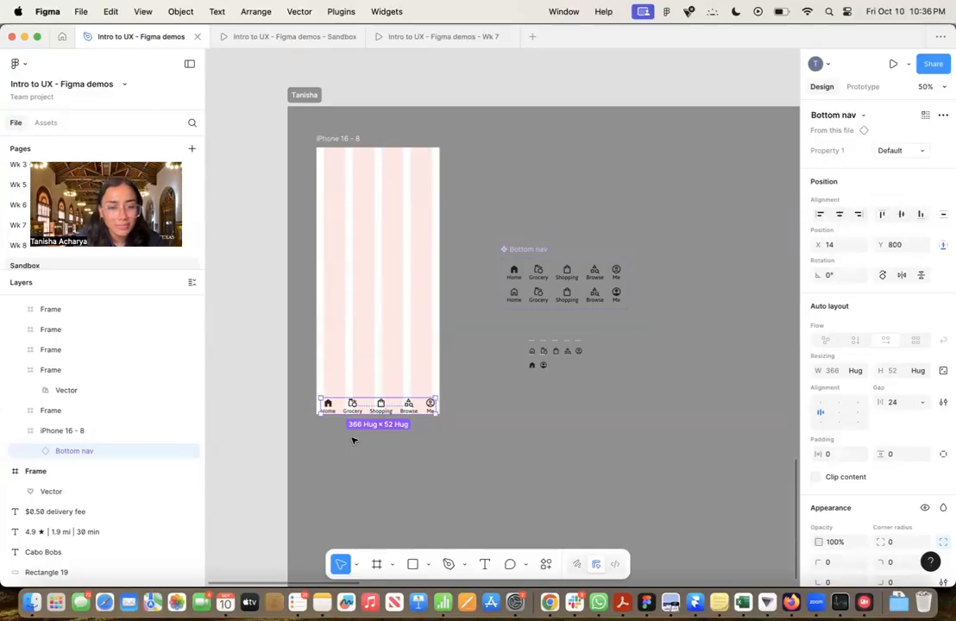
Try a gap of 22 between the options of the placed Bottom nav instance and settle on 20
scroll(352, 441, up, 5)
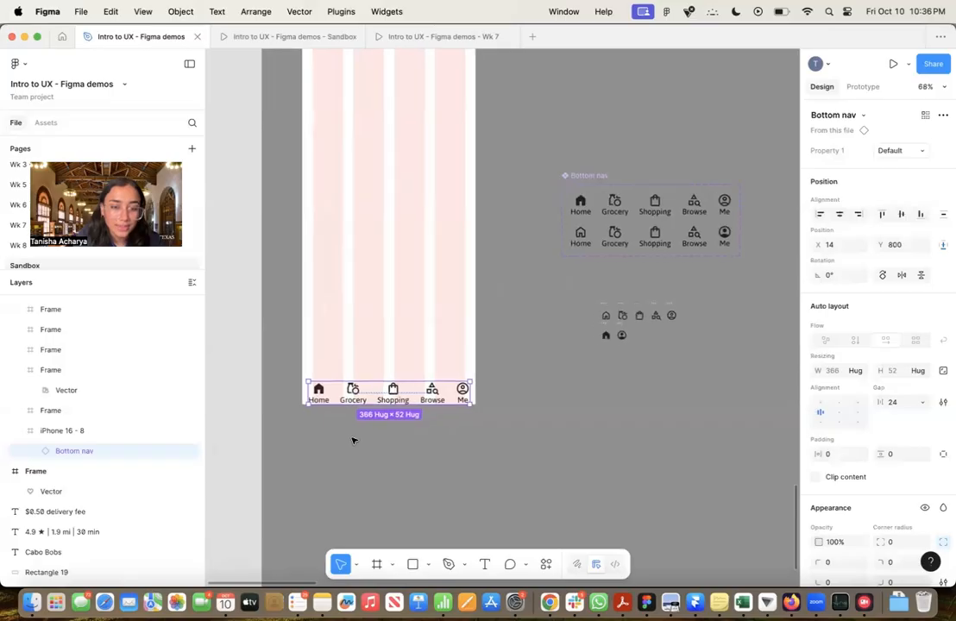
scroll(352, 441, up, 1)
scroll(367, 400, up, 3)
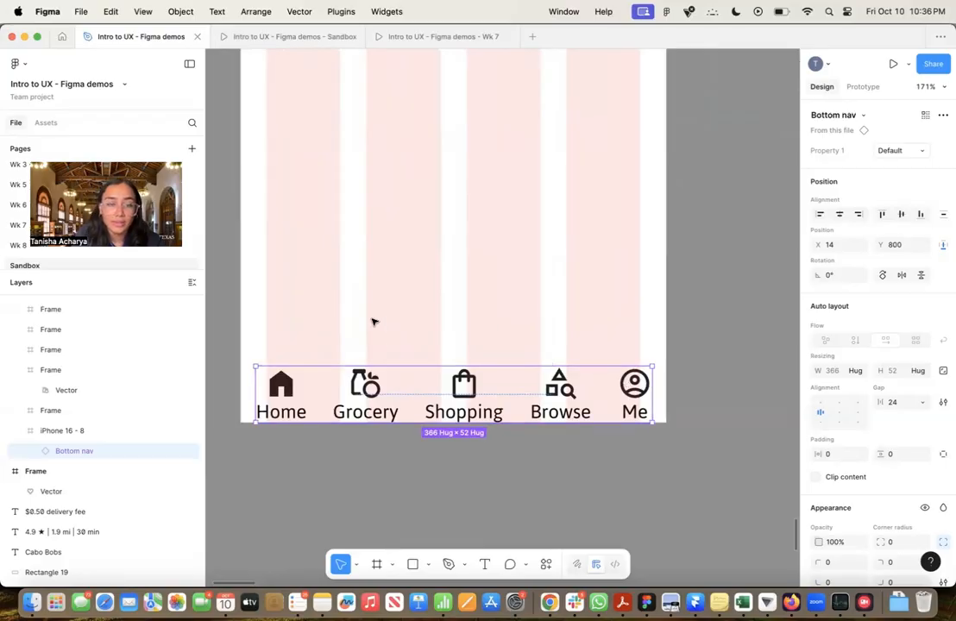
scroll(373, 322, down, 2)
scroll(372, 322, up, 3)
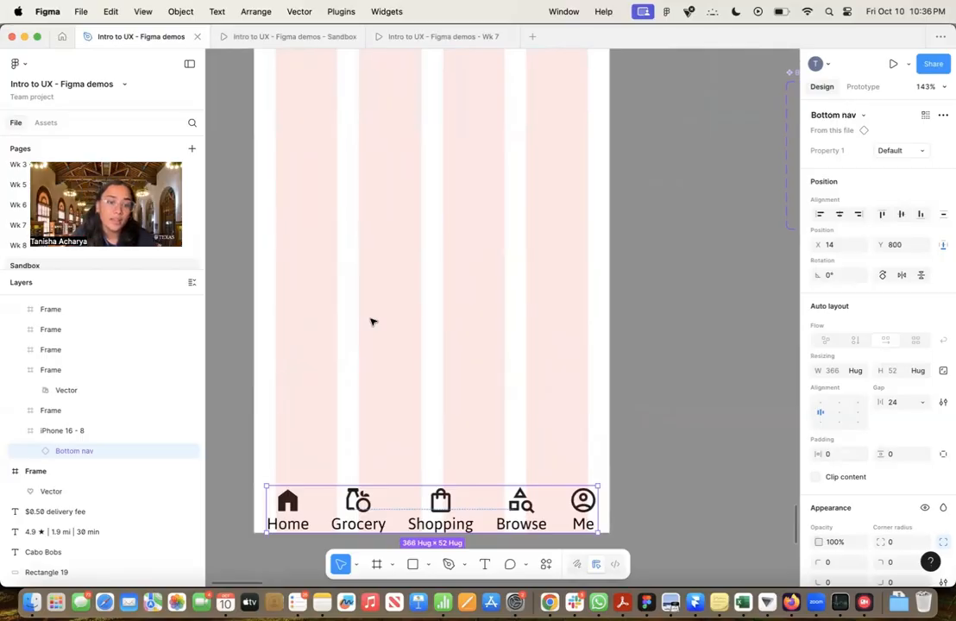
scroll(378, 356, down, 3)
scroll(378, 357, up, 2)
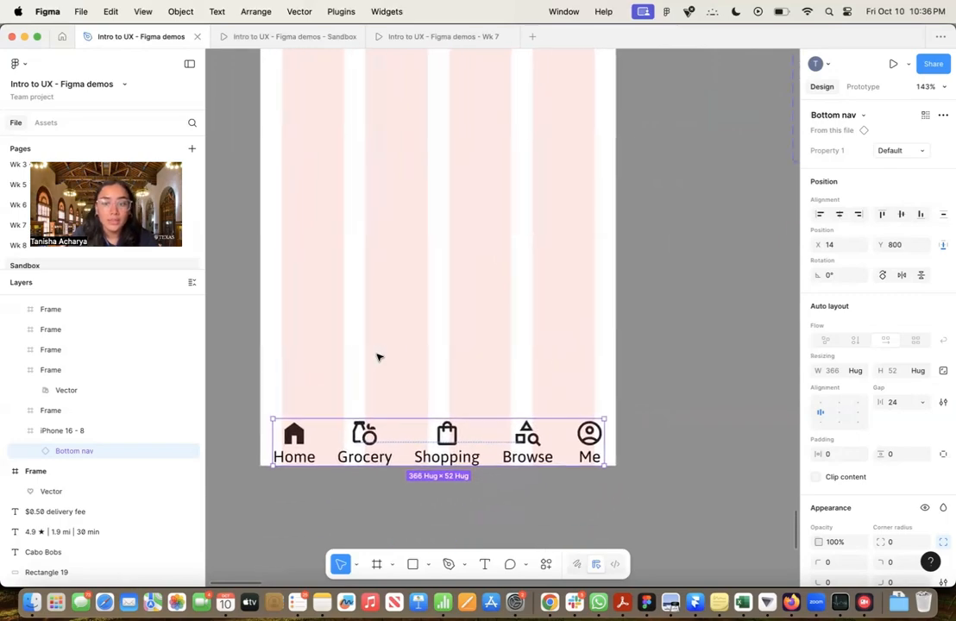
scroll(378, 356, up, 3)
scroll(378, 356, right, 2)
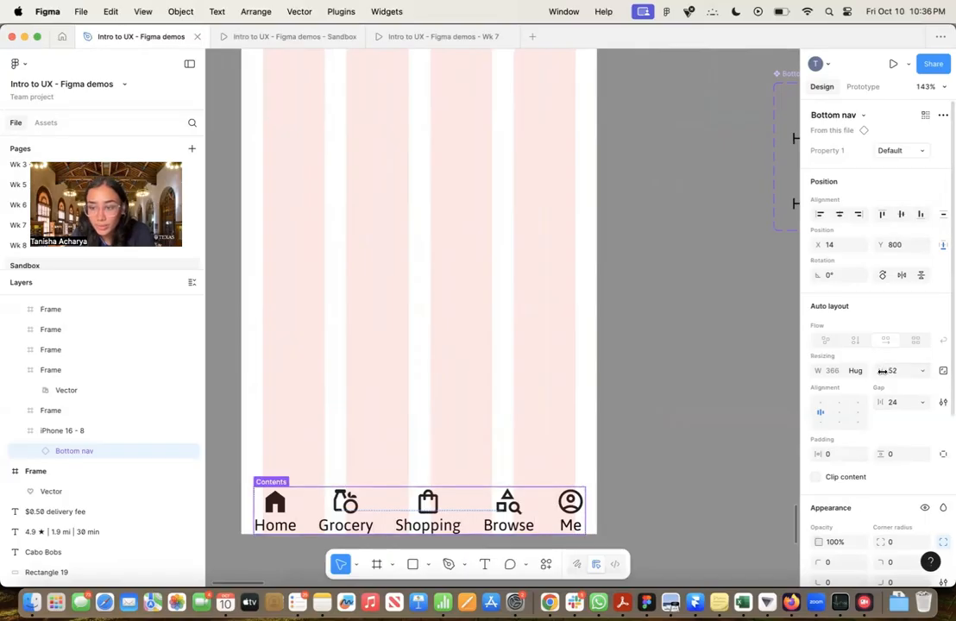
click(900, 400)
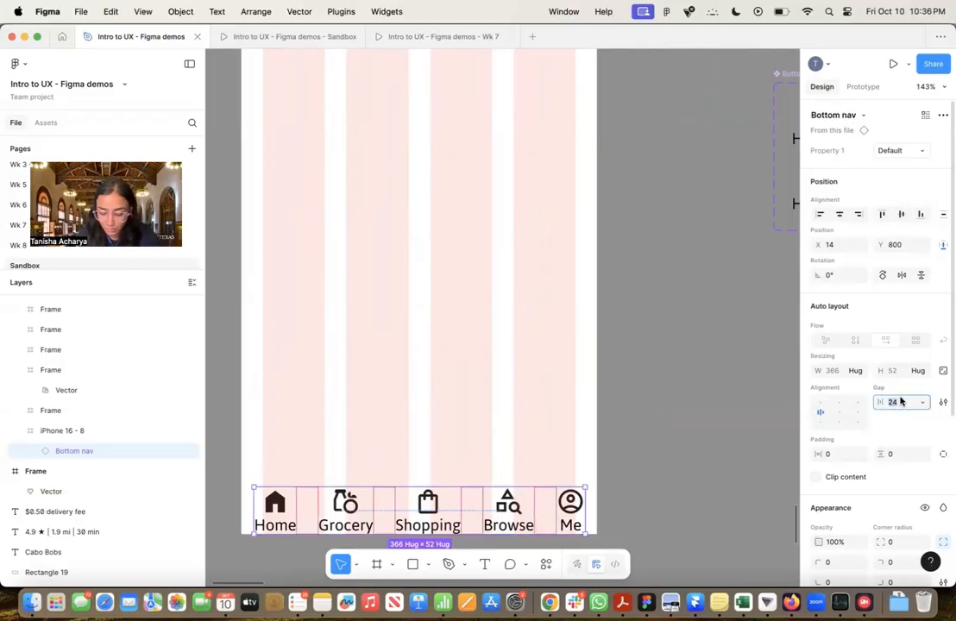
key(Return)
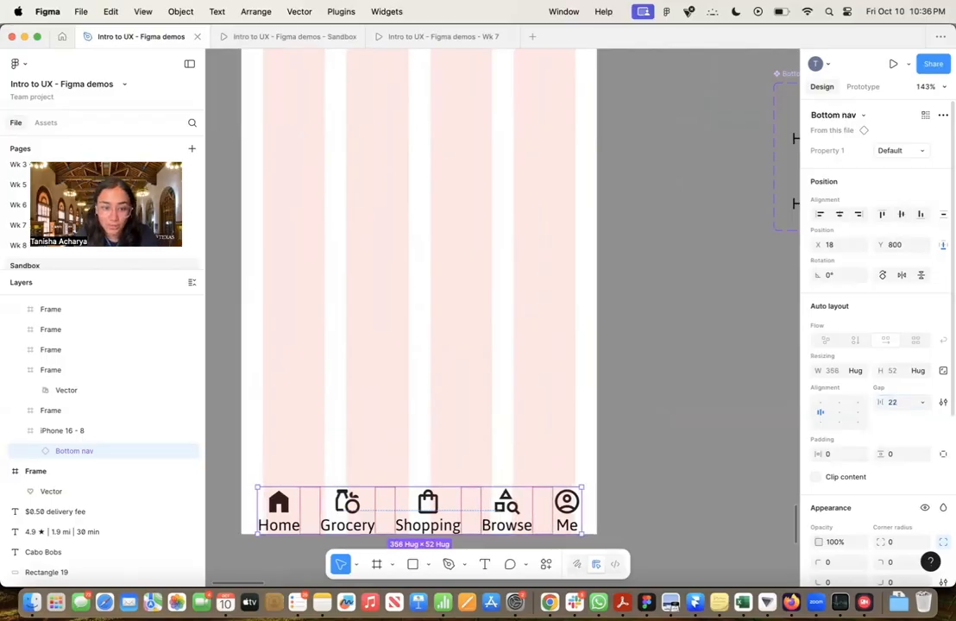
click(900, 402)
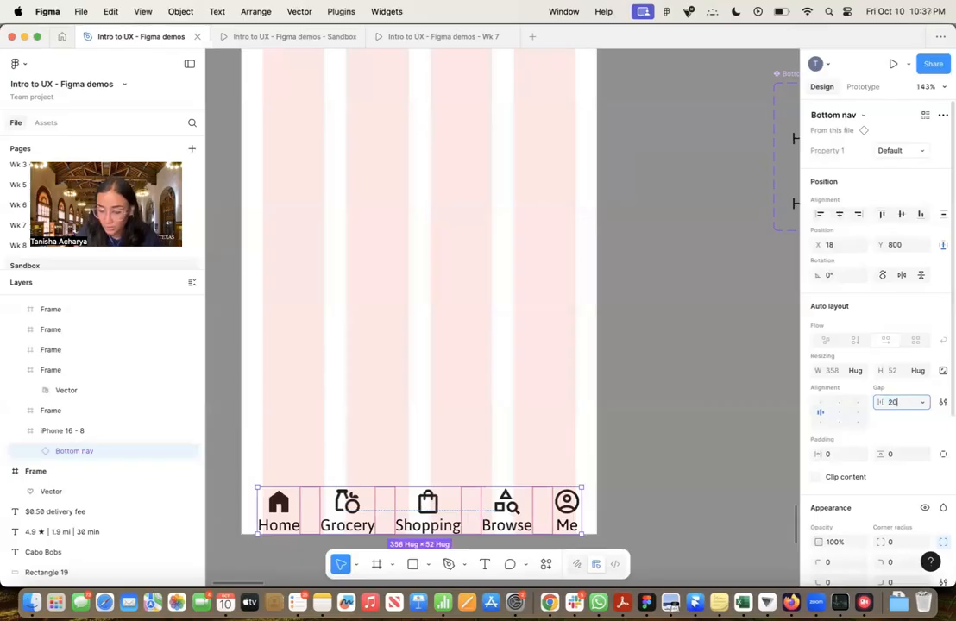
text(20)
key(Return)
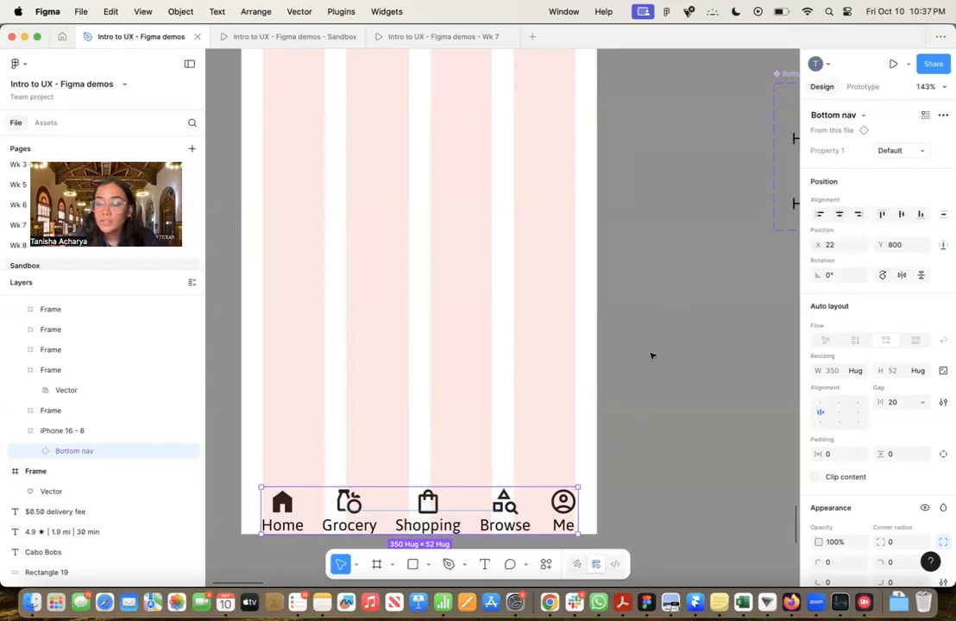
Switch the placed Bottom nav instance to Variant2 and back to Default
scroll(652, 355, down, 3)
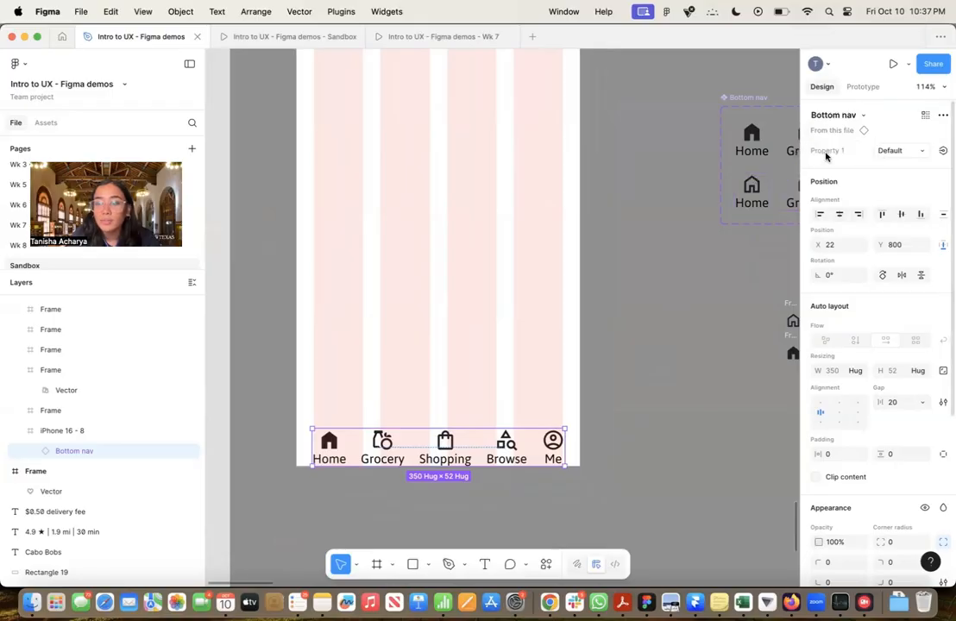
click(887, 150)
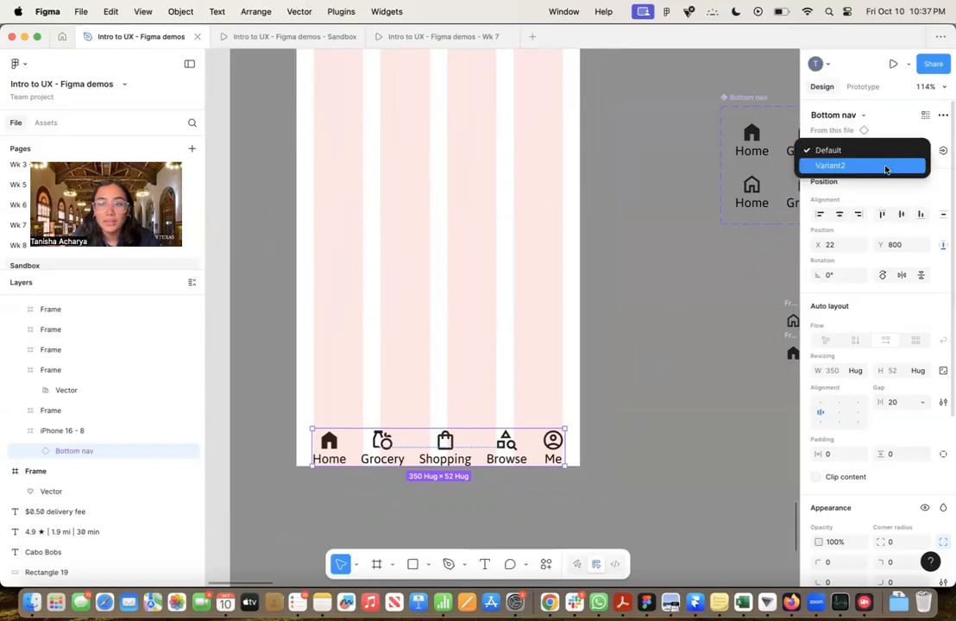
click(887, 167)
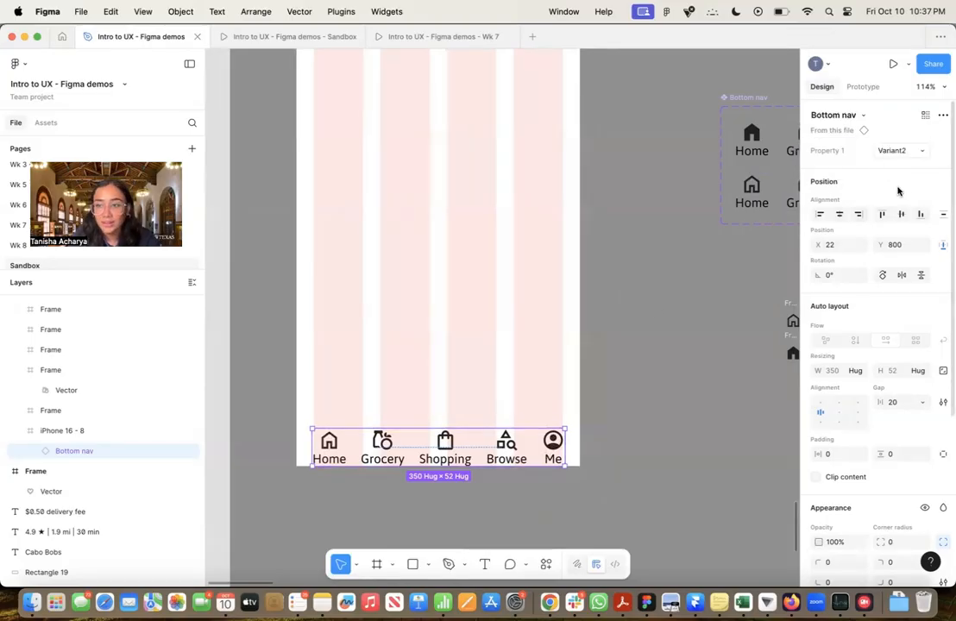
click(902, 151)
click(899, 138)
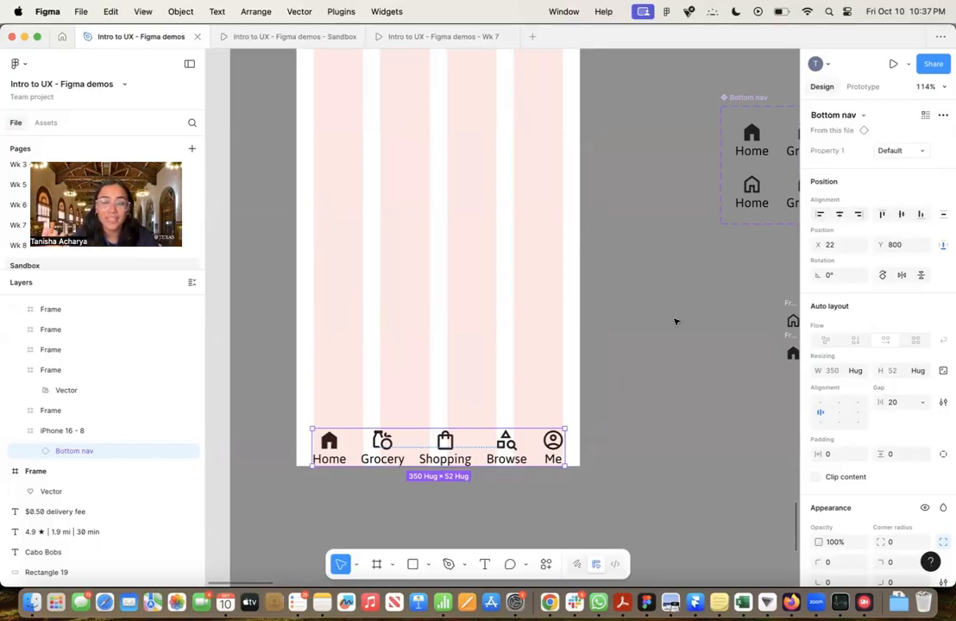
Rename the Bottom nav component's variant property as "Nav selected" and name the variant with the filled home icon "Home selected"
scroll(675, 322, right, 10)
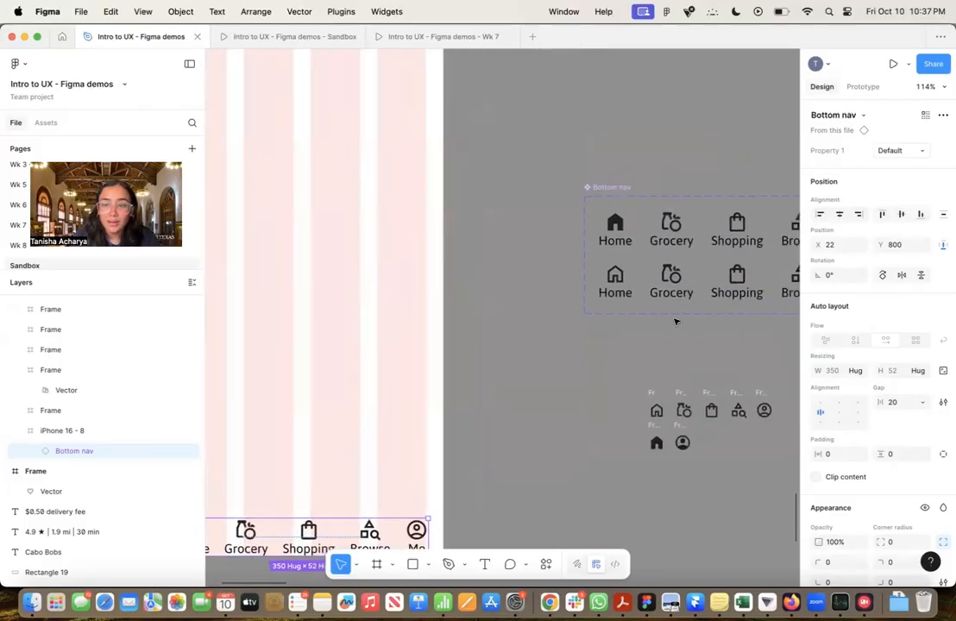
click(630, 223)
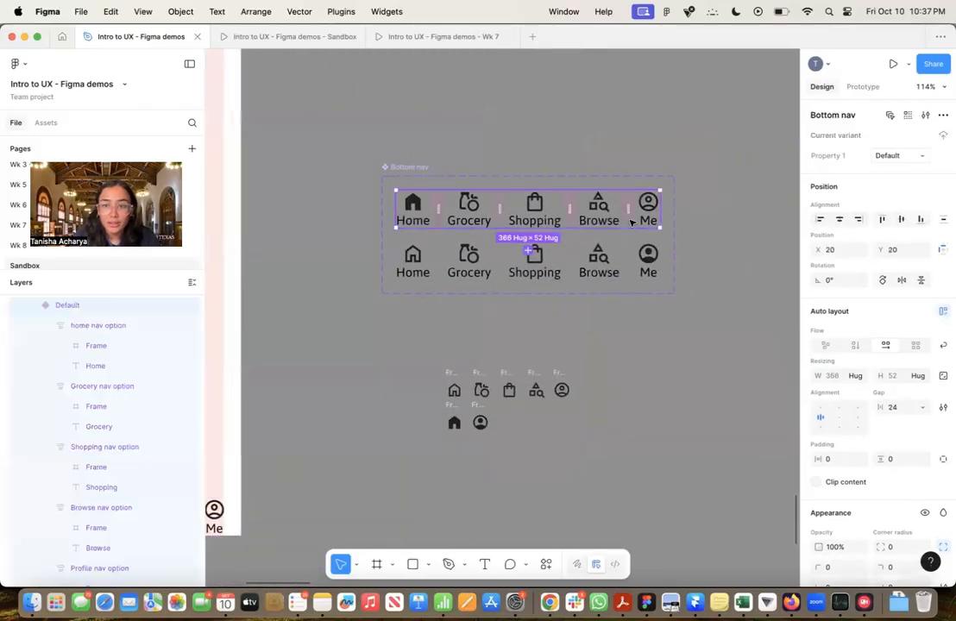
double_click(837, 157)
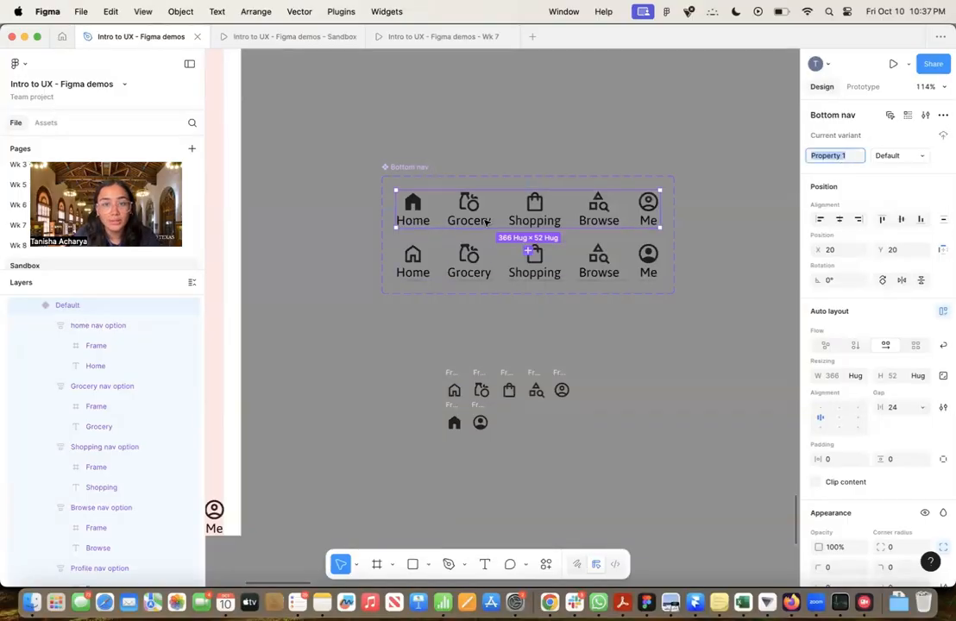
click(924, 158)
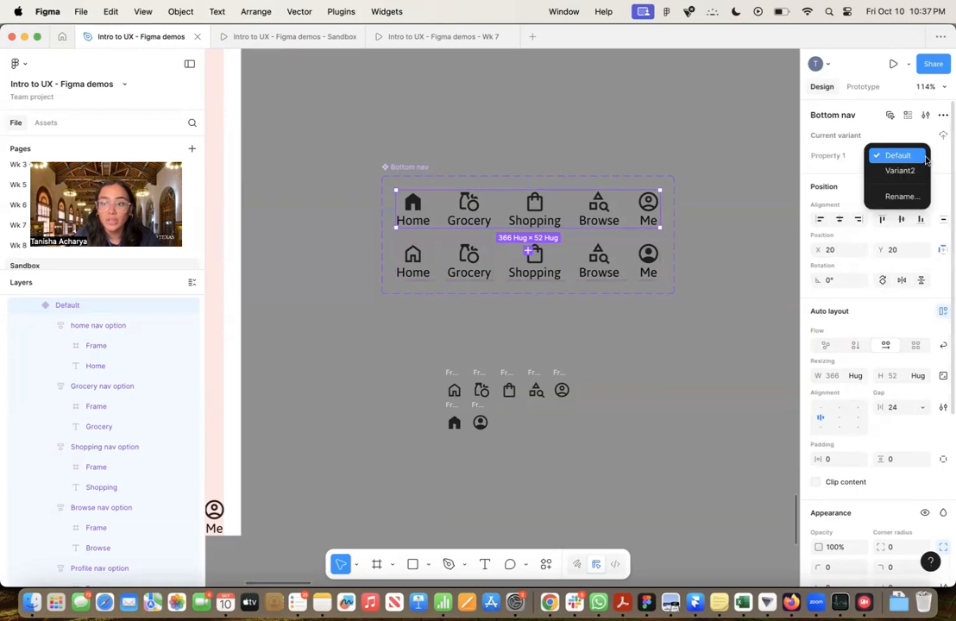
click(725, 233)
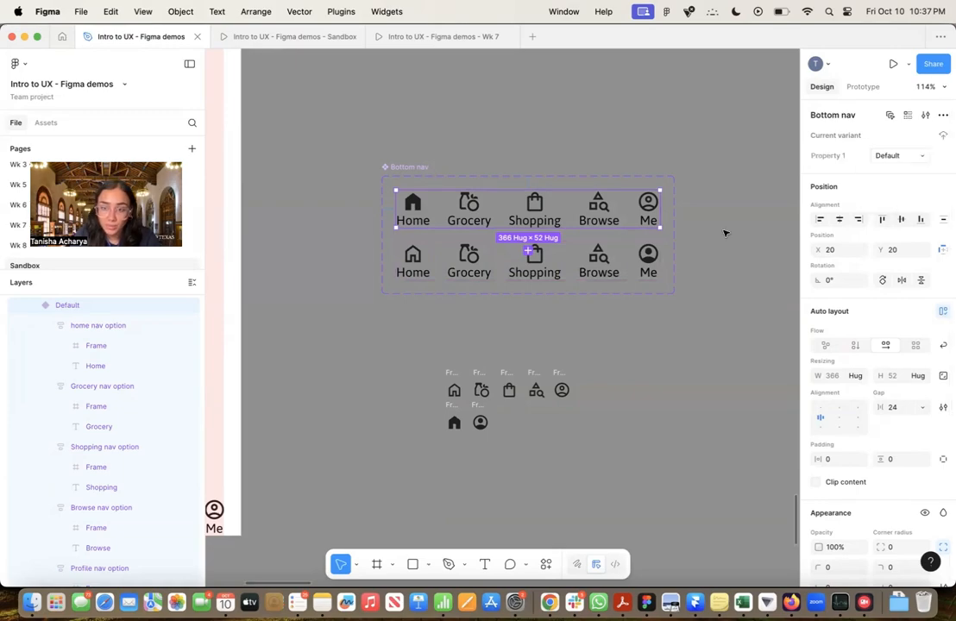
scroll(725, 233, up, 2)
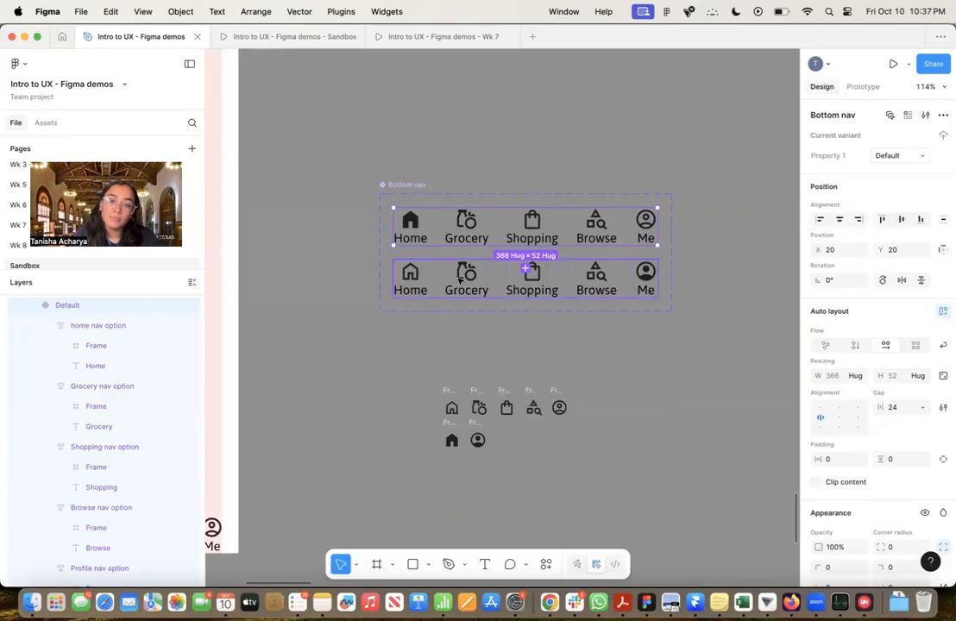
scroll(460, 281, up, 5)
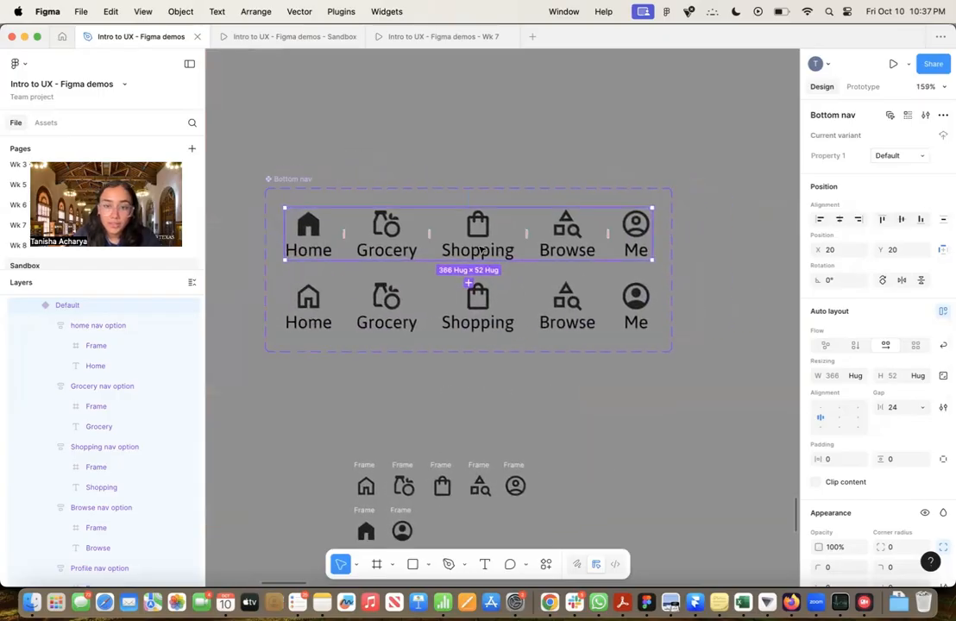
double_click(839, 156)
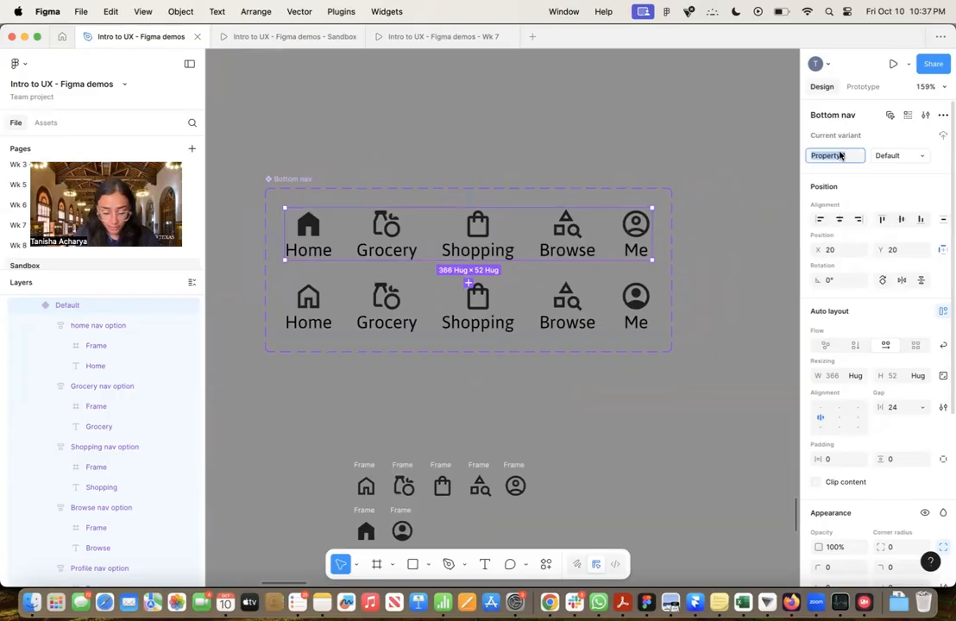
text(Nav selected)
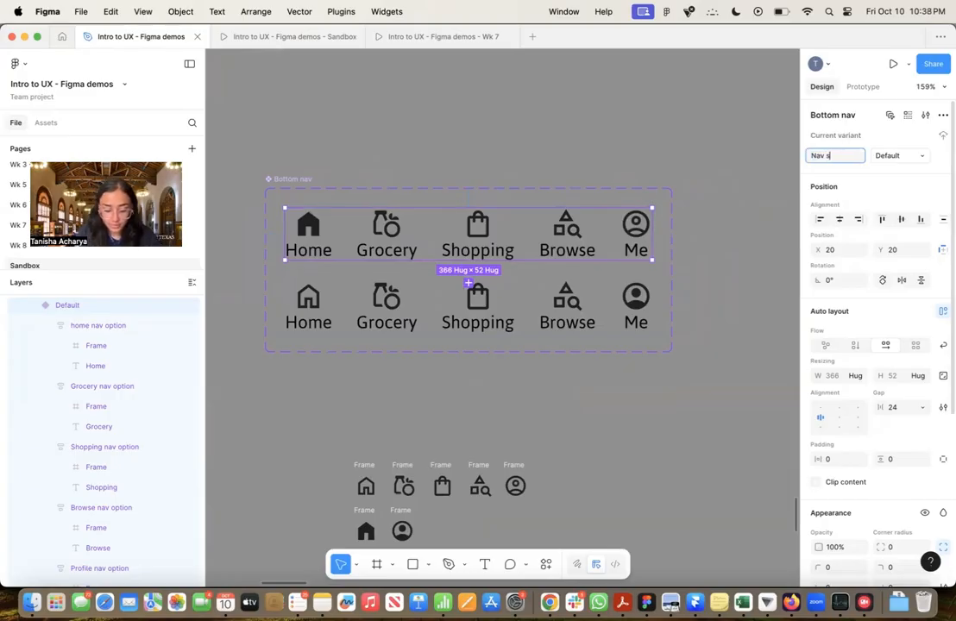
click(896, 158)
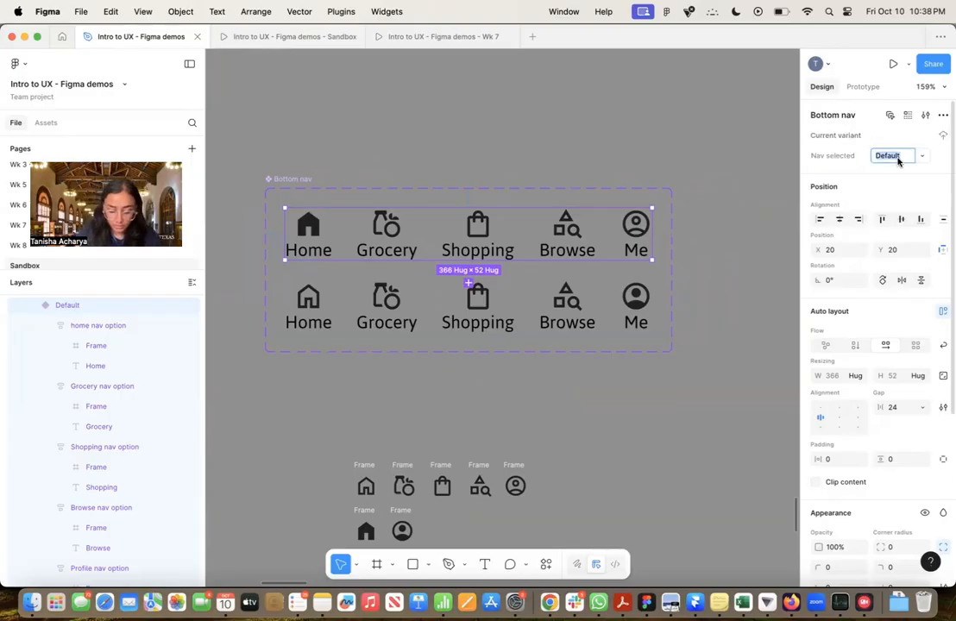
text(Home selected)
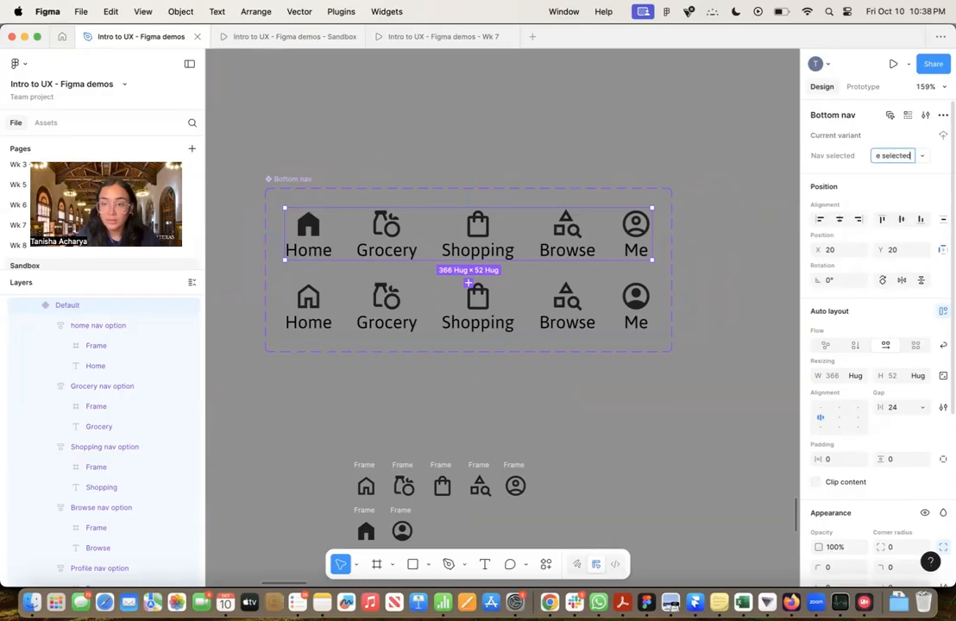
Shorten the name of the Bottom nav component's variant property to "Nav"
click(842, 159)
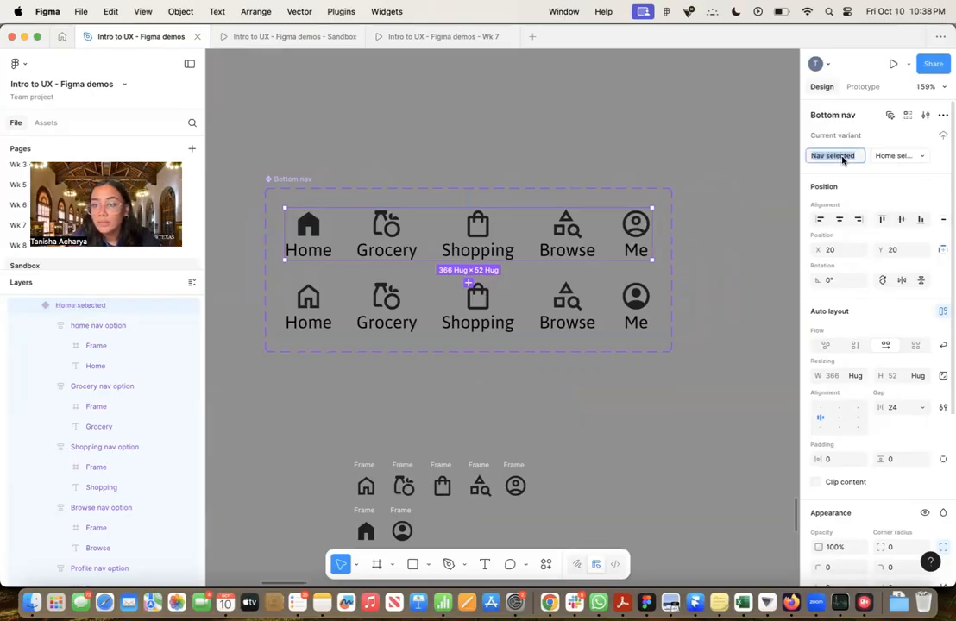
click(834, 159)
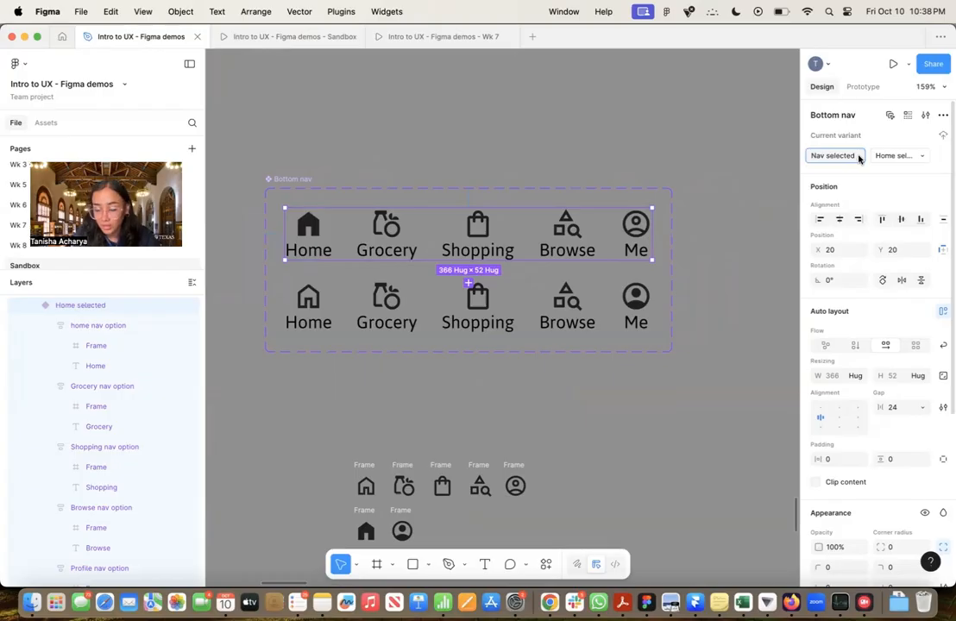
key(BackSpace)
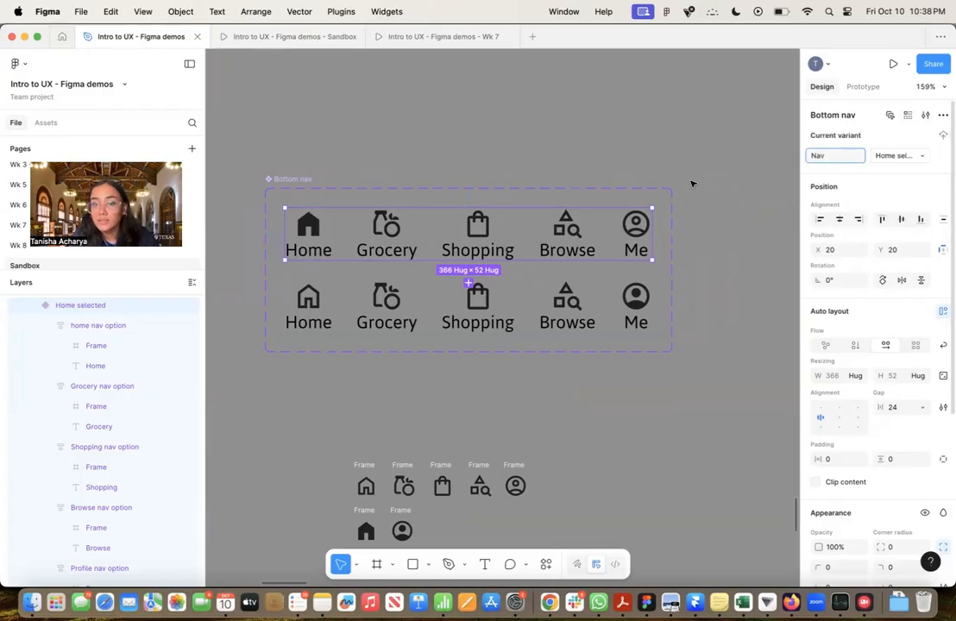
key(Return)
Rename the Bottom nav component's second variant, with the filled Me icon, as "Profile selected"
click(490, 292)
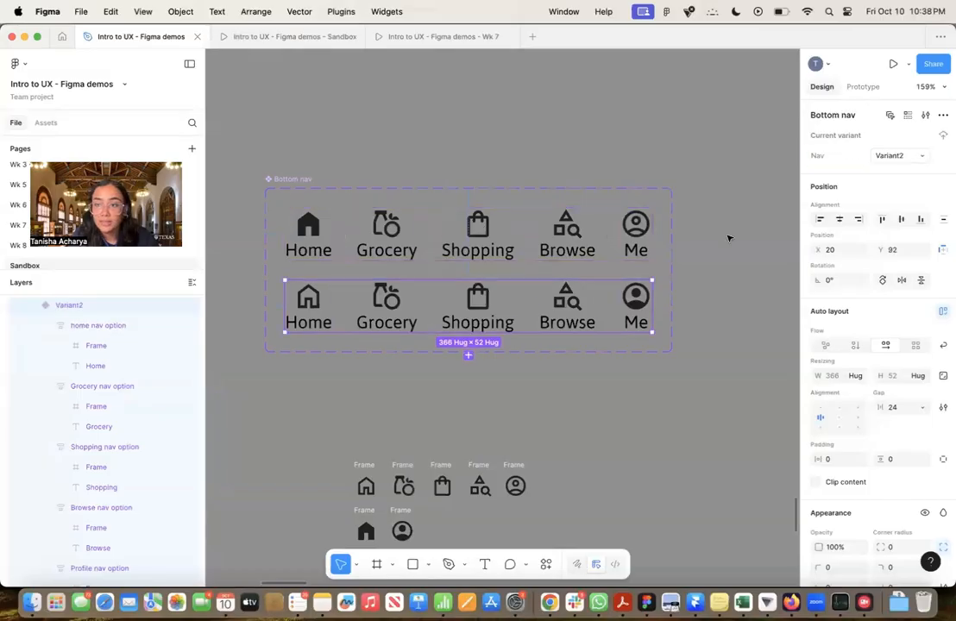
text(P)
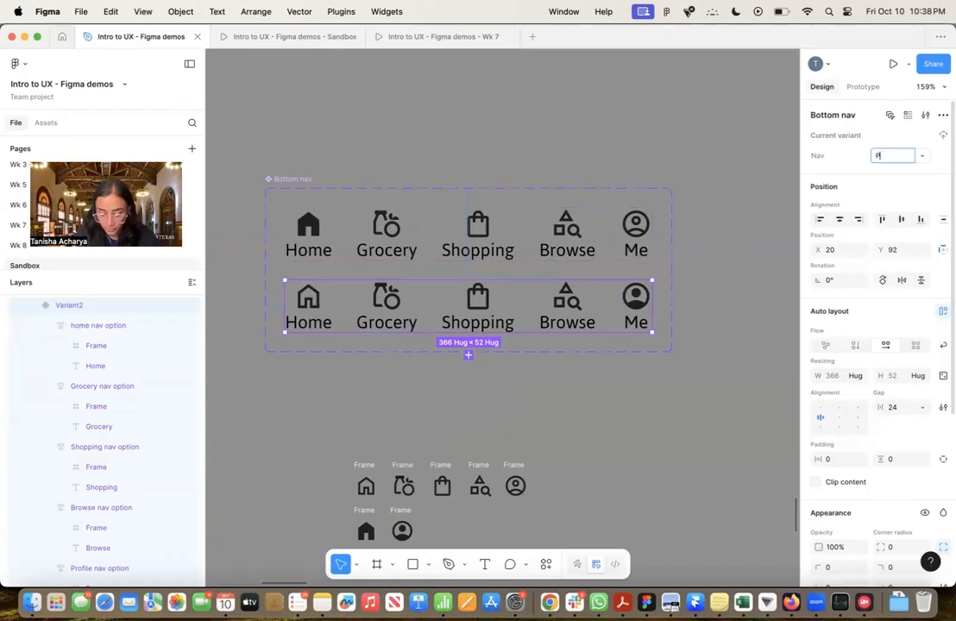
text(rofile selected)
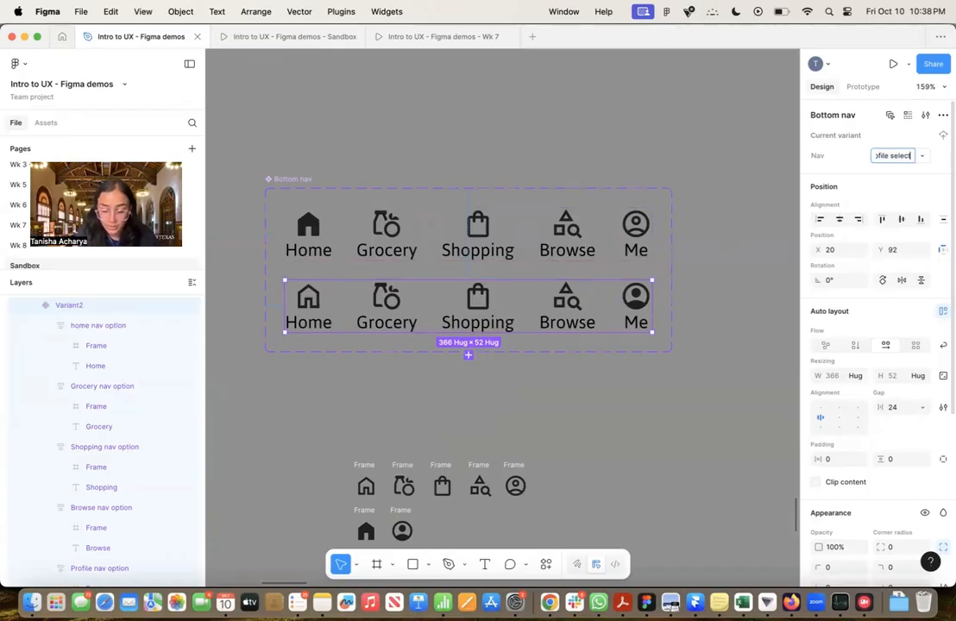
click(778, 173)
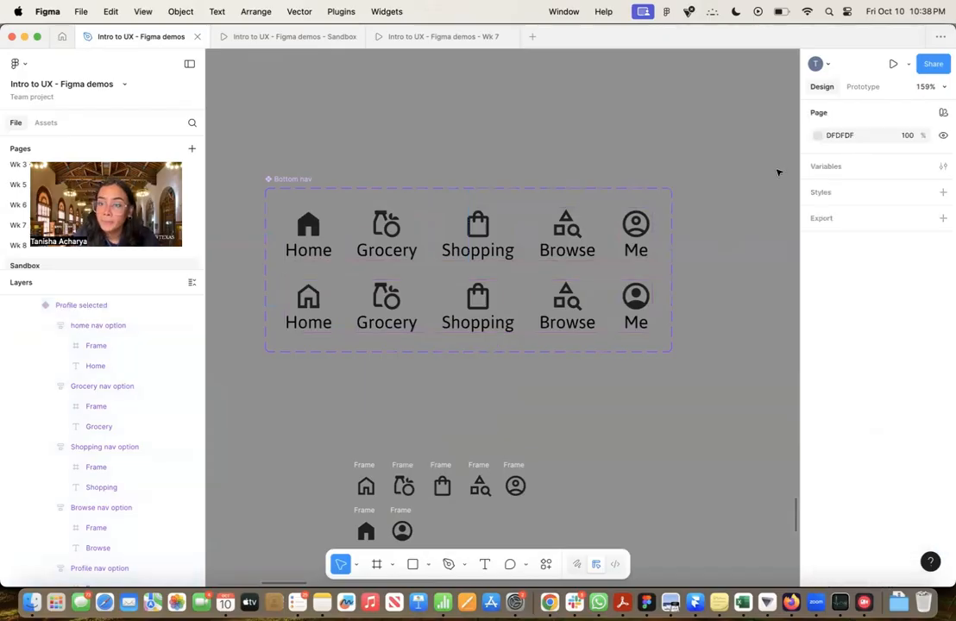
Switch the placed Bottom nav instance in the iPhone 16 - 8 frame to Profile selected and back to Home selected
click(645, 215)
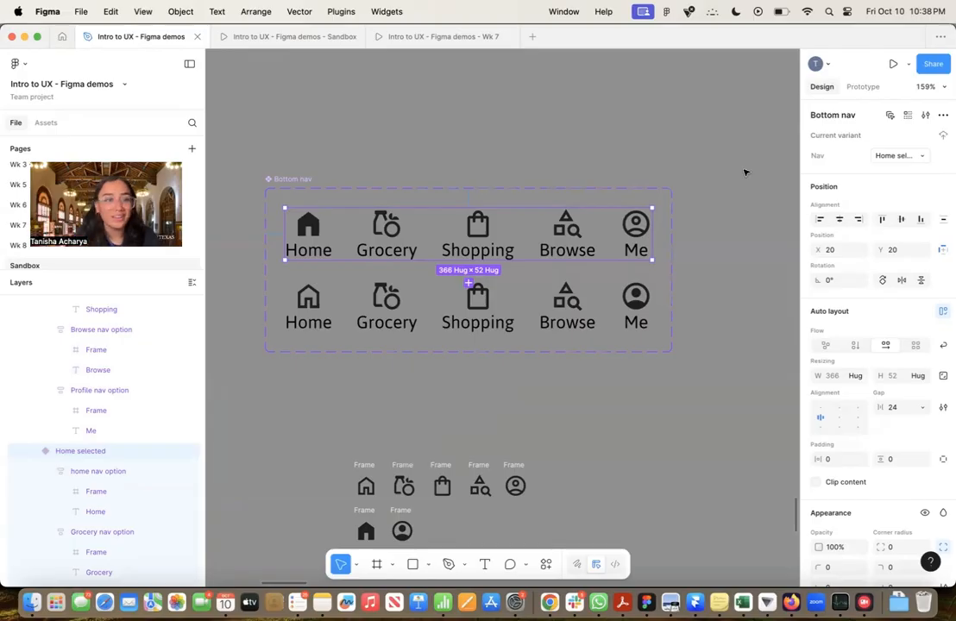
scroll(671, 164, down, 5)
scroll(646, 165, left, 10)
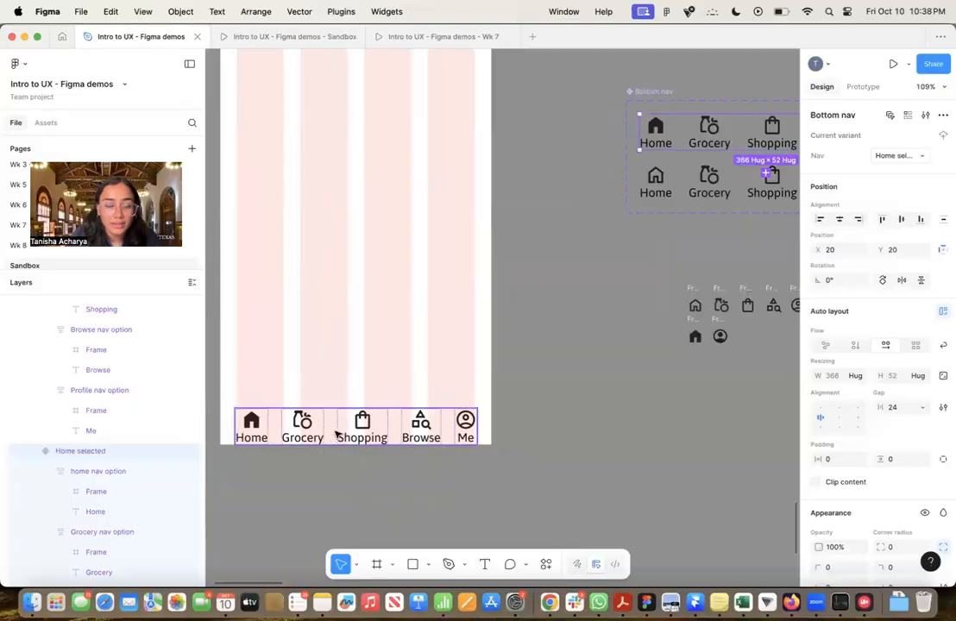
click(337, 435)
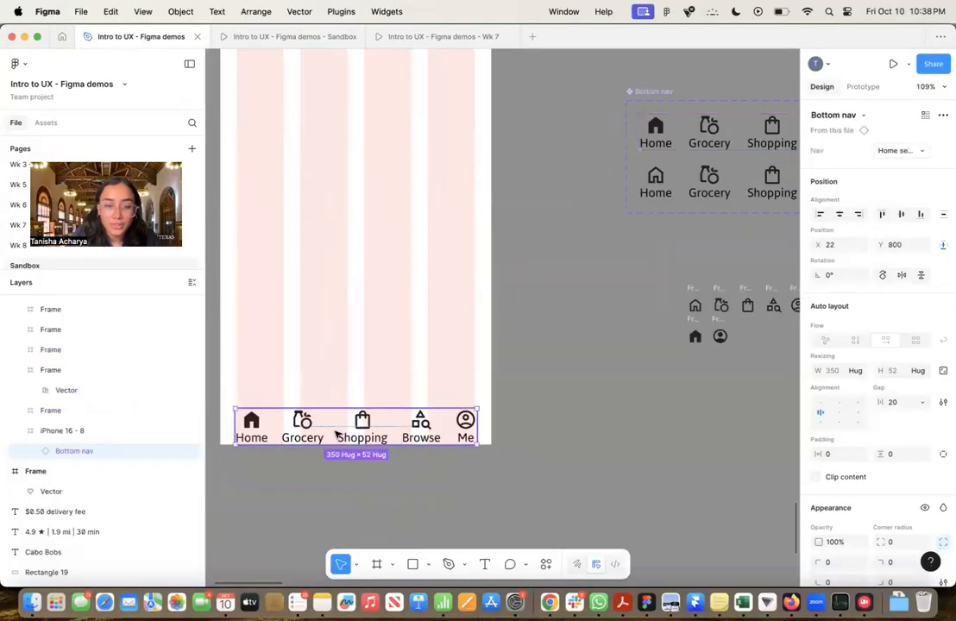
click(900, 151)
click(900, 165)
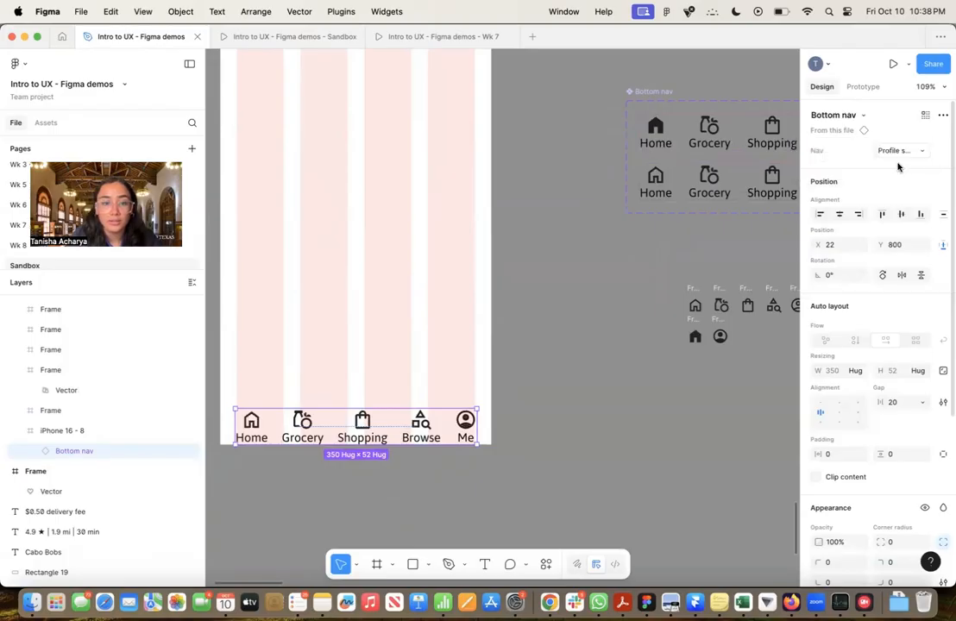
click(899, 153)
click(897, 137)
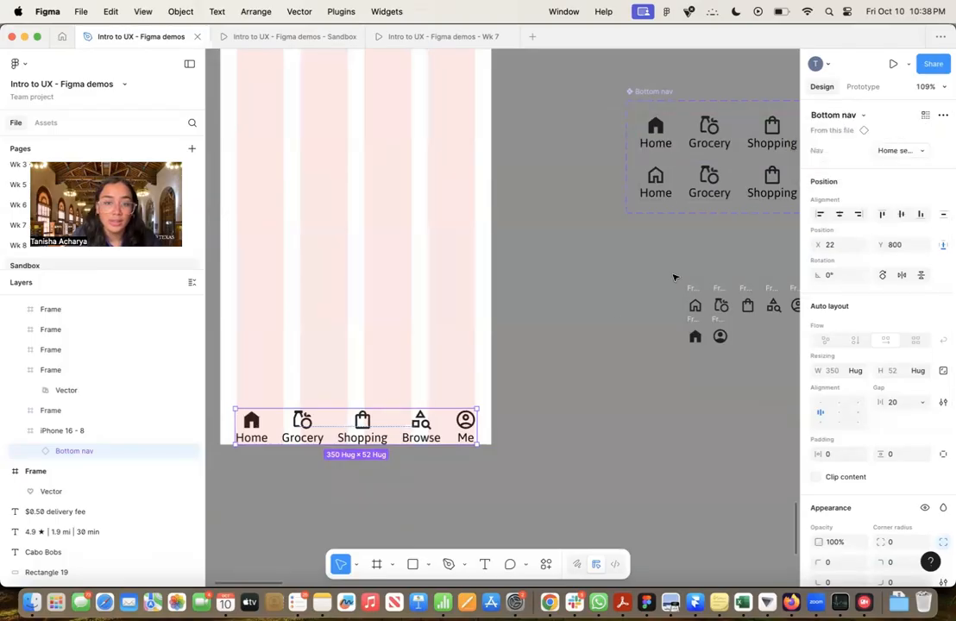
click(542, 371)
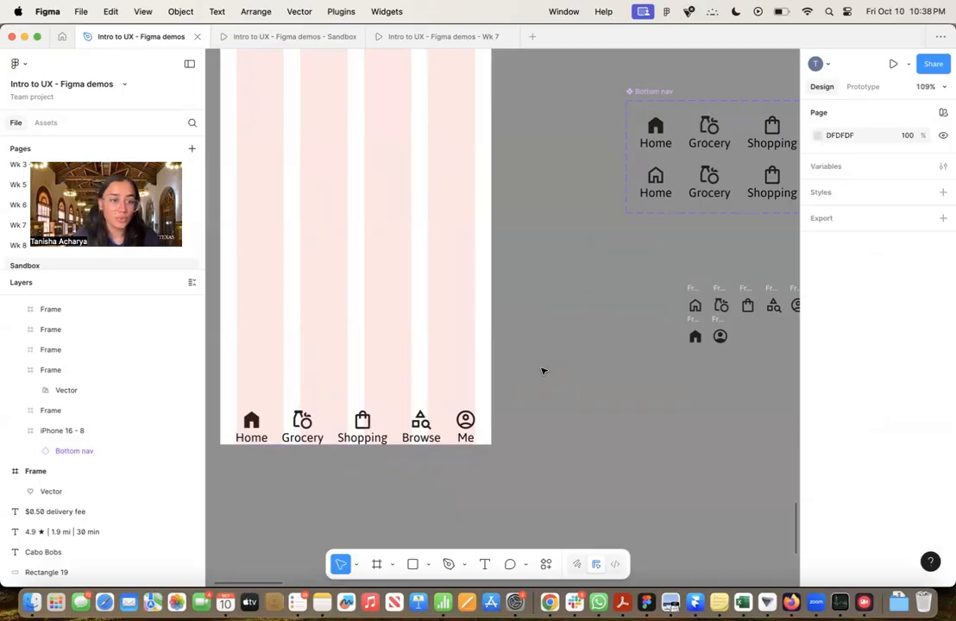
Move the Bottom nav instance up to Y 790 in the iPhone 16 - 8 frame
scroll(542, 371, down, 5)
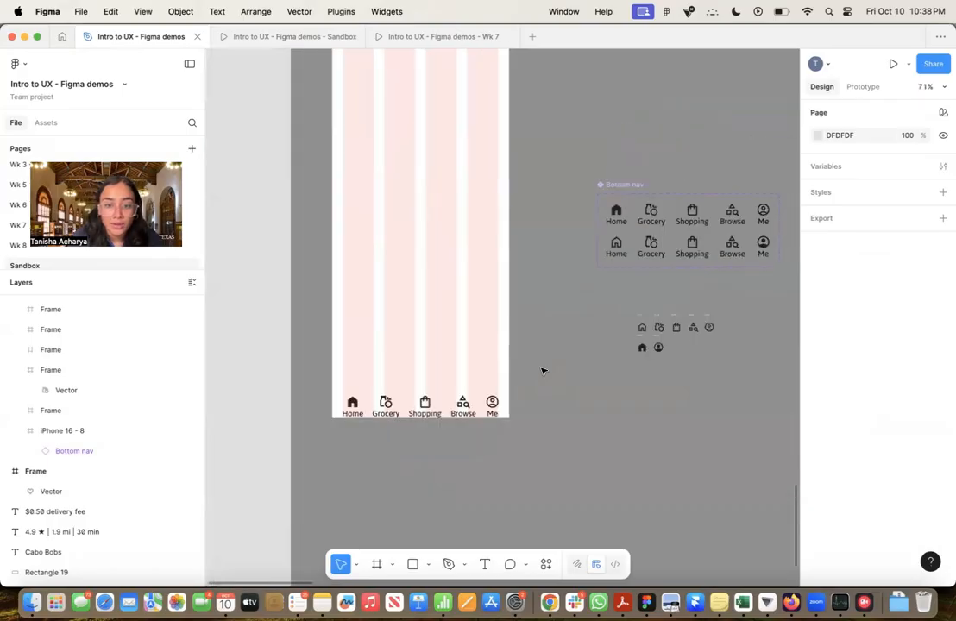
scroll(542, 371, up, 5)
scroll(542, 371, right, 3)
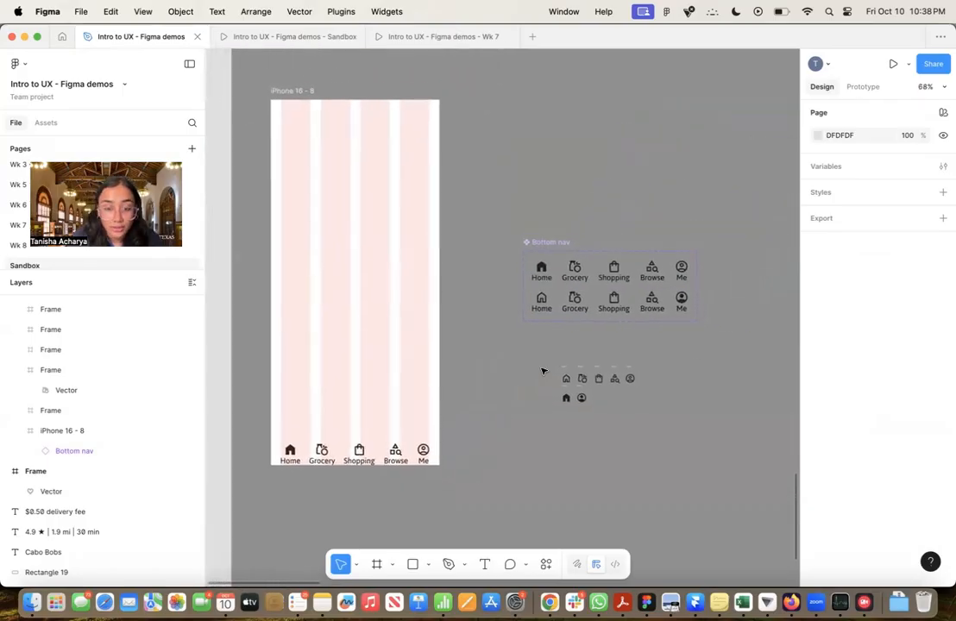
click(382, 456)
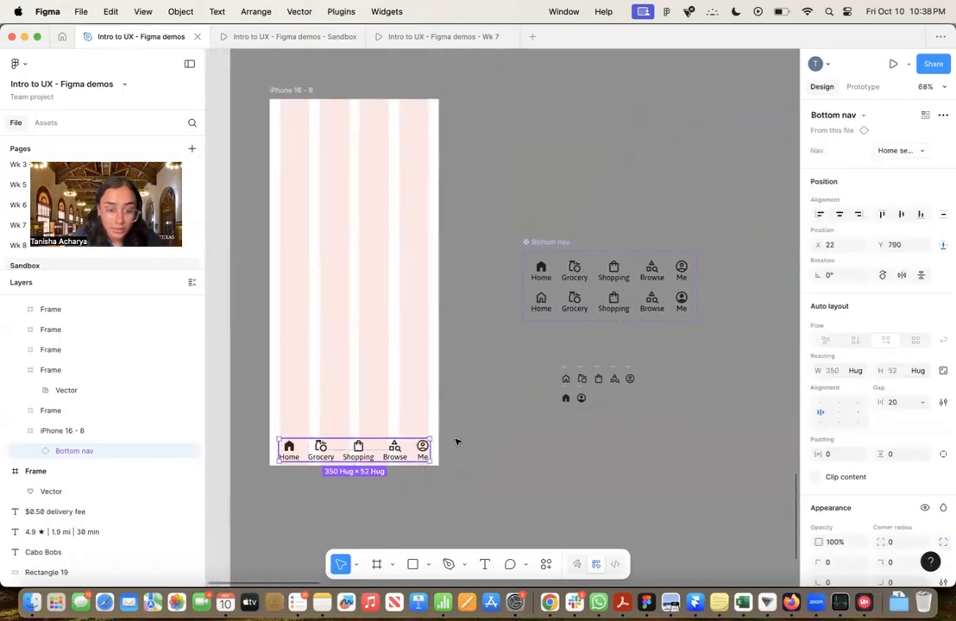
click(456, 442)
Examine the Step 7 wireframing instructions, reference screens and nav background example, and return to the iPhone 16 - 8 frame
scroll(497, 442, down, 5)
scroll(497, 442, up, 10)
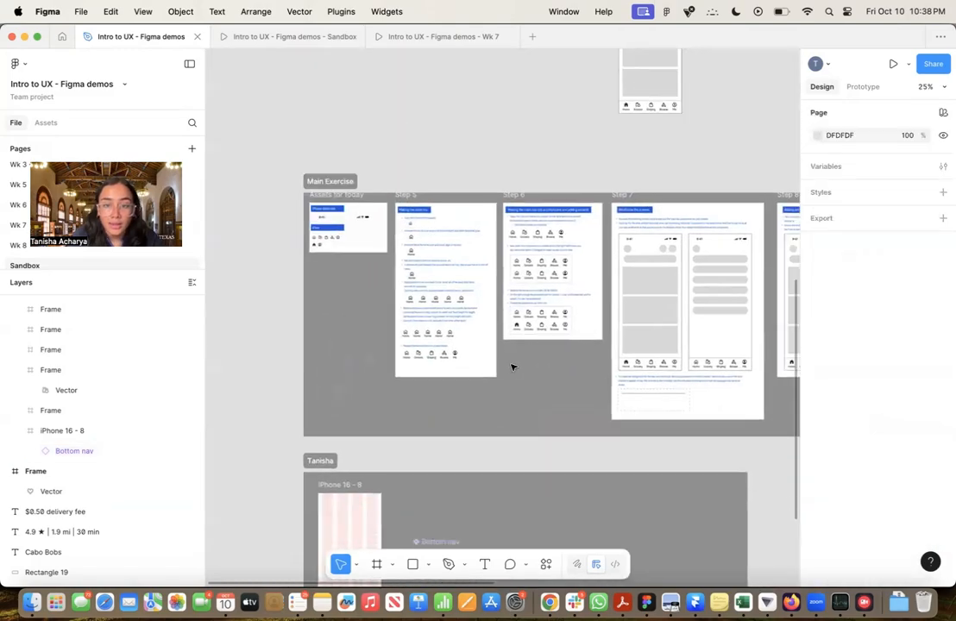
scroll(512, 367, up, 5)
scroll(512, 367, right, 3)
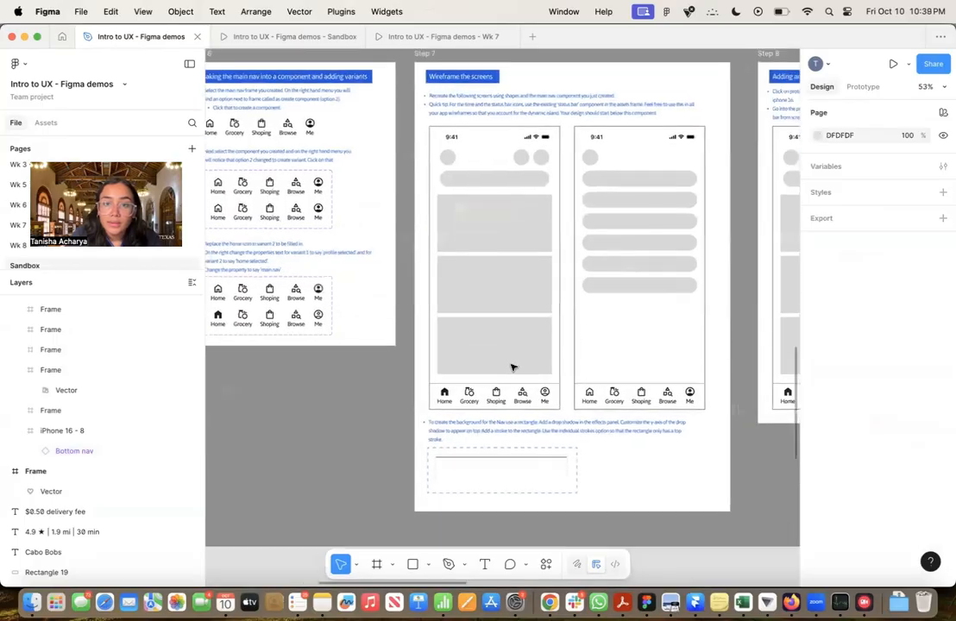
scroll(531, 260, down, 5)
scroll(532, 260, right, 1)
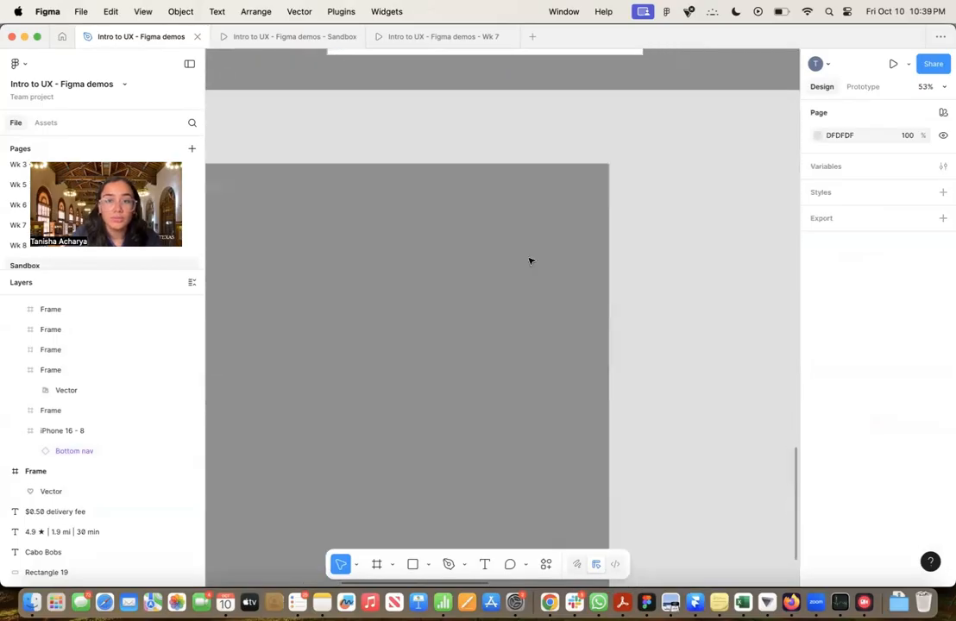
scroll(530, 261, up, 3)
scroll(530, 261, down, 5)
scroll(509, 250, up, 2)
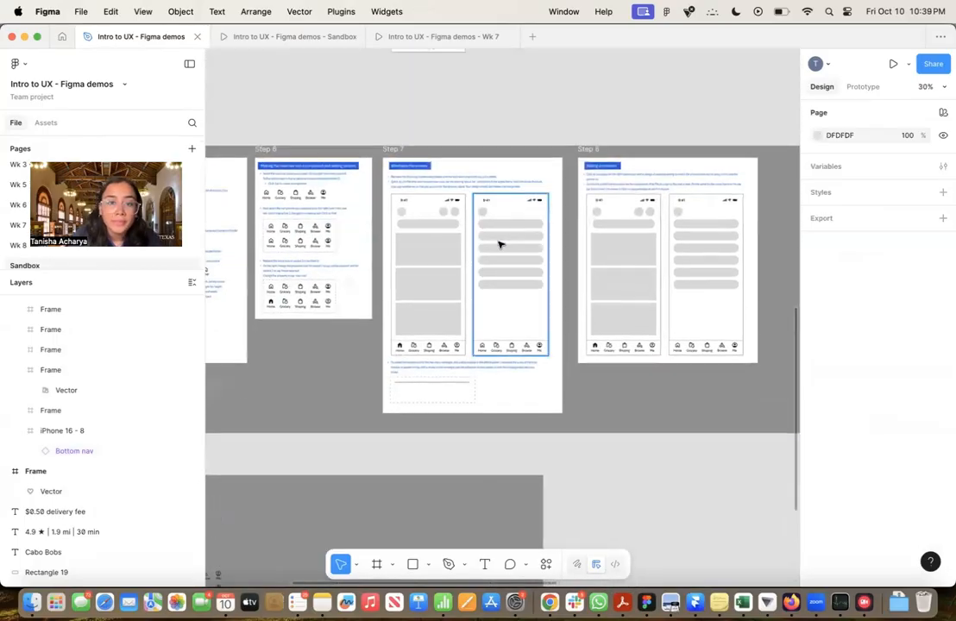
scroll(498, 245, up, 4)
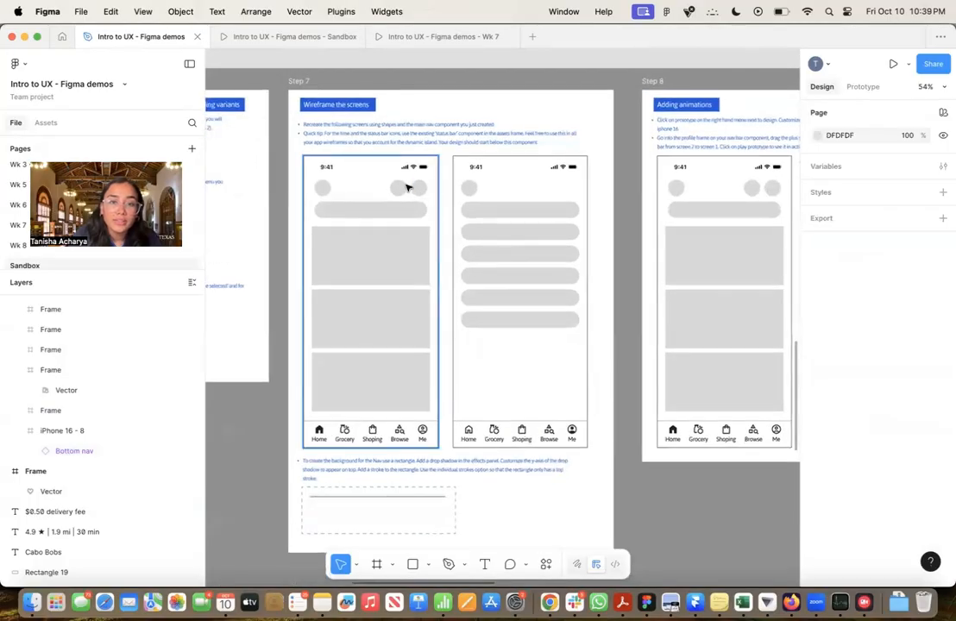
scroll(431, 325, down, 1)
scroll(430, 324, left, 1)
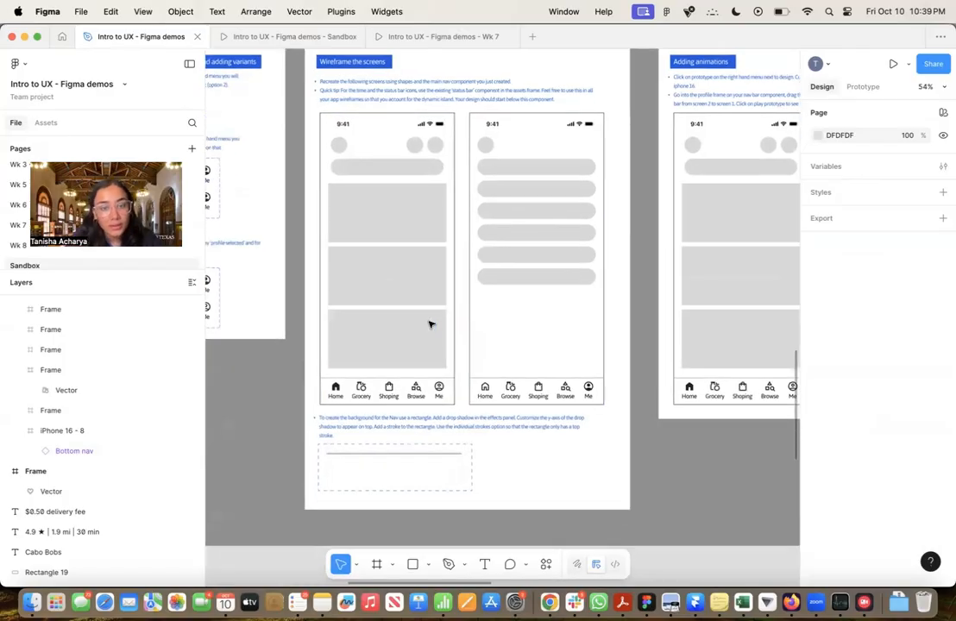
scroll(431, 324, up, 1)
scroll(431, 325, right, 1)
scroll(431, 324, up, 1)
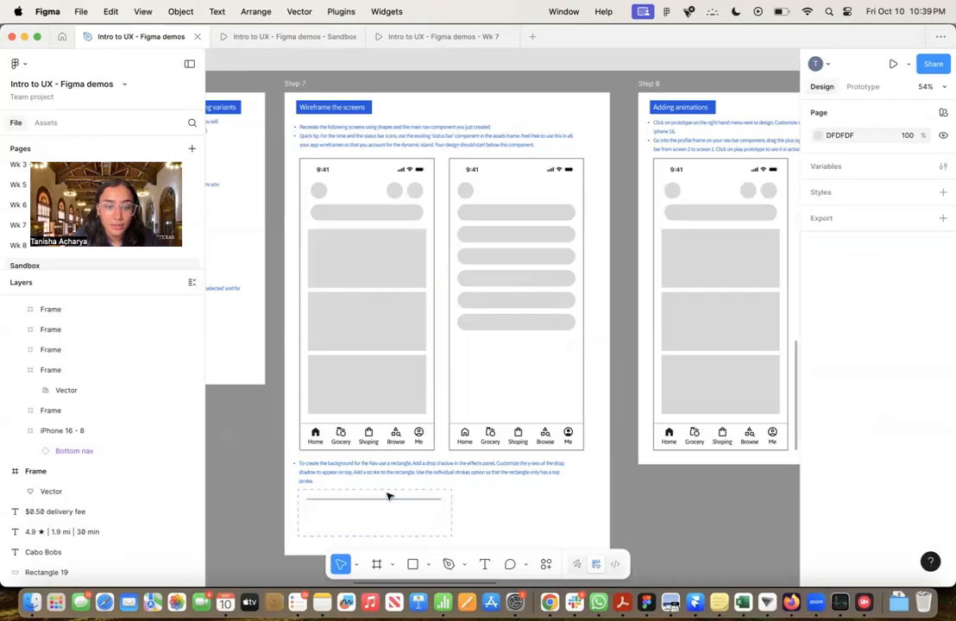
ctrl+scroll(389, 496, down, 2)
scroll(389, 495, down, 10)
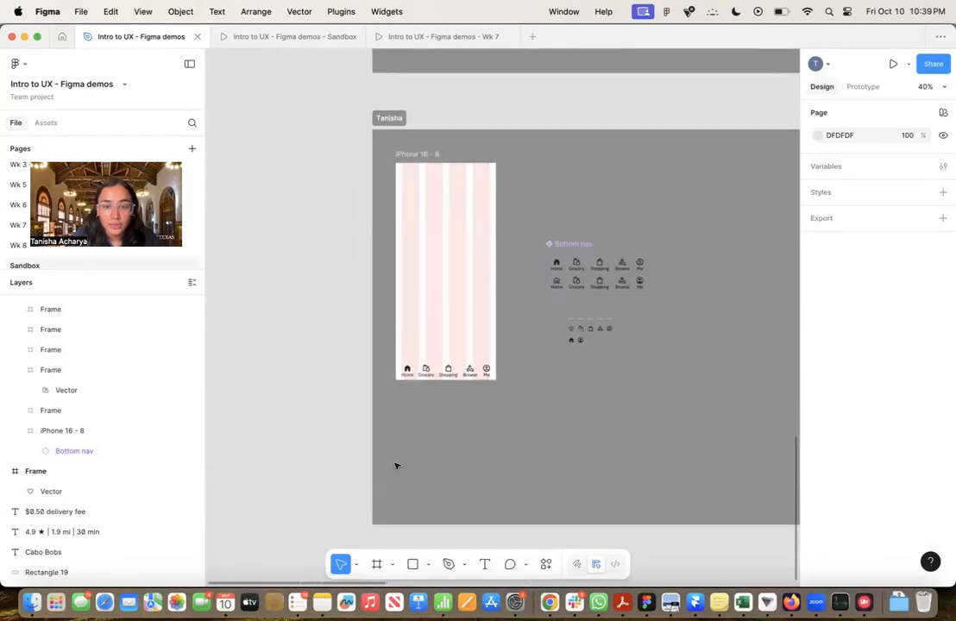
ctrl+scroll(455, 347, up, 3)
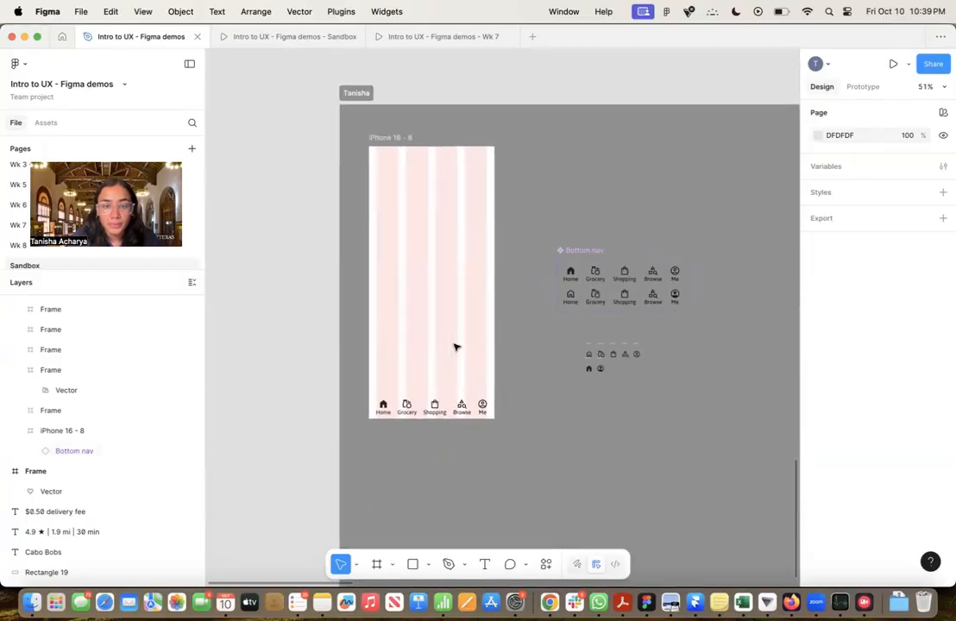
ctrl+scroll(456, 346, up, 5)
scroll(455, 347, up, 2)
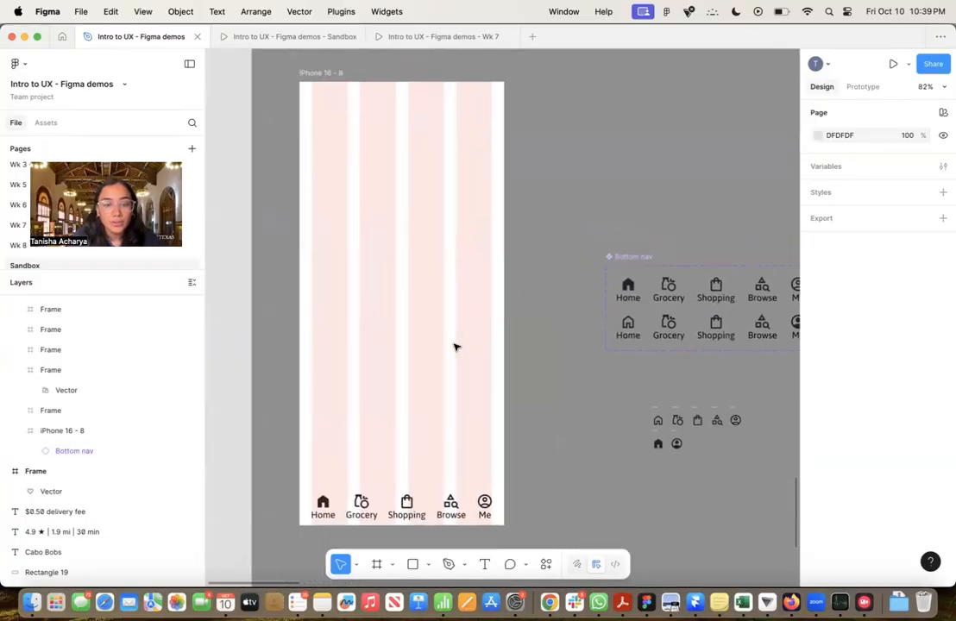
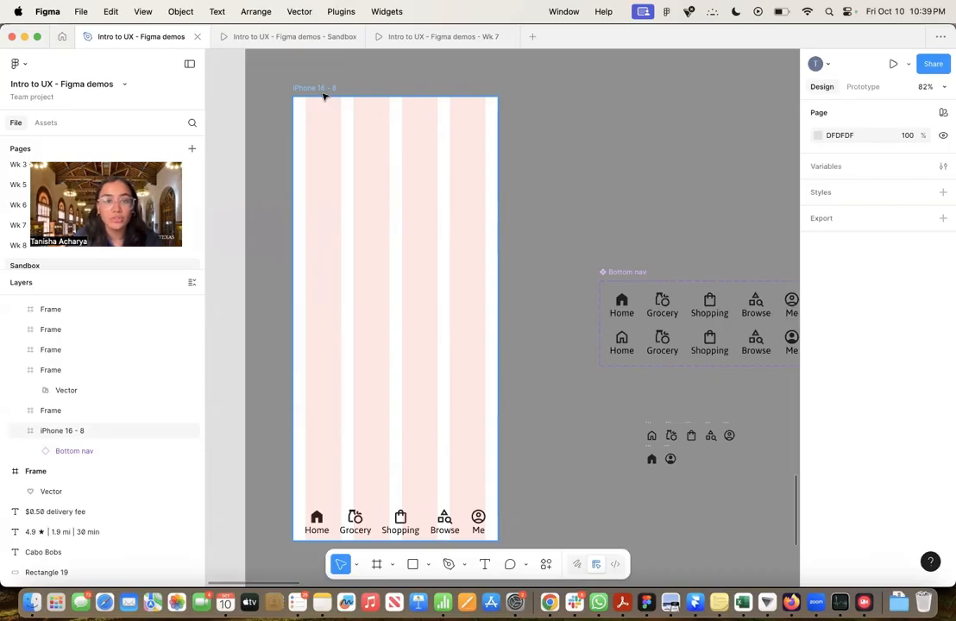
Preview the iPhone 16 - 8 frame as a prototype to check the bottom nav on the device, and return to the design file
click(322, 90)
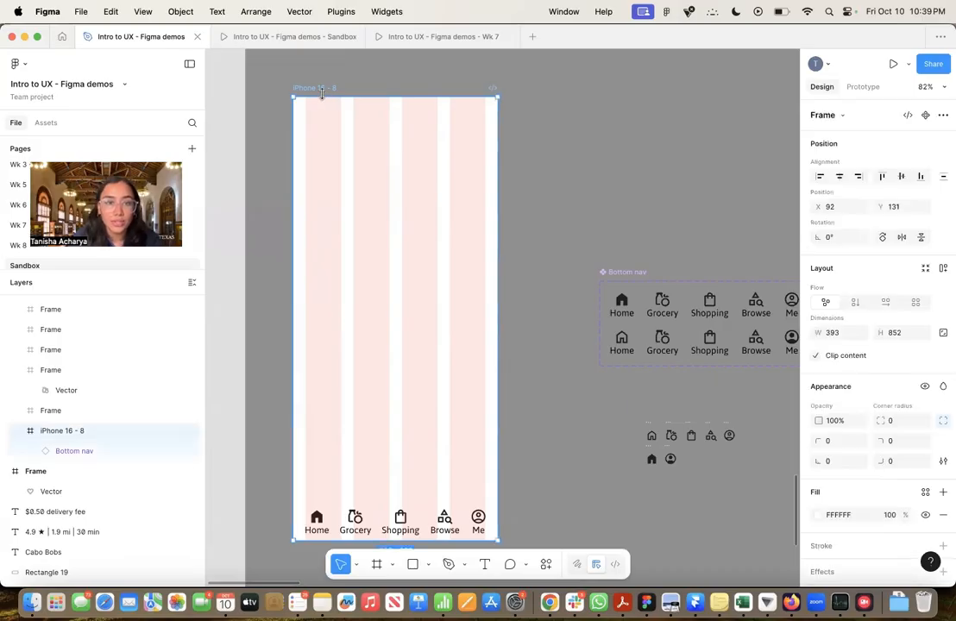
click(893, 67)
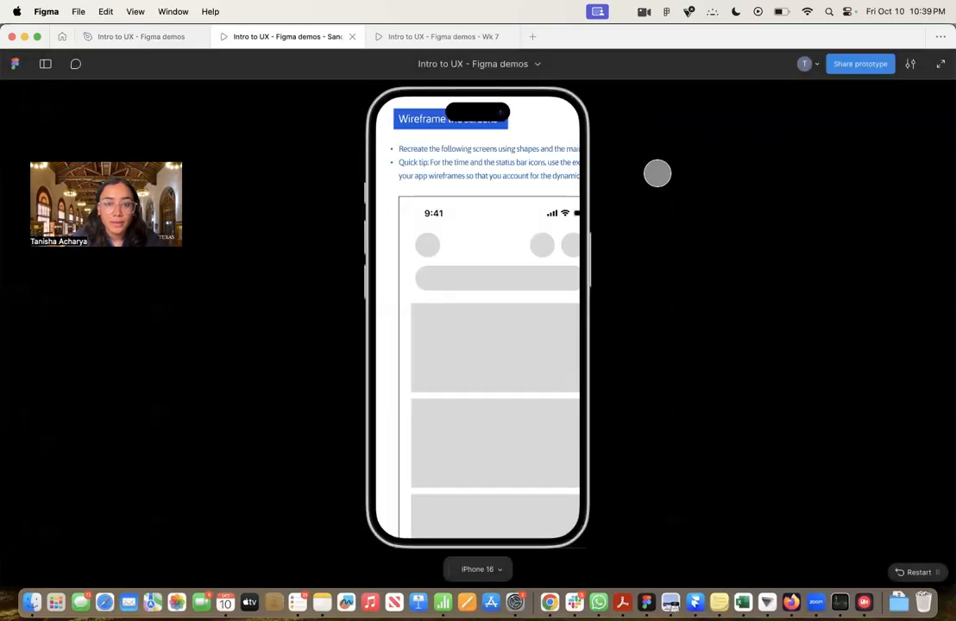
click(153, 37)
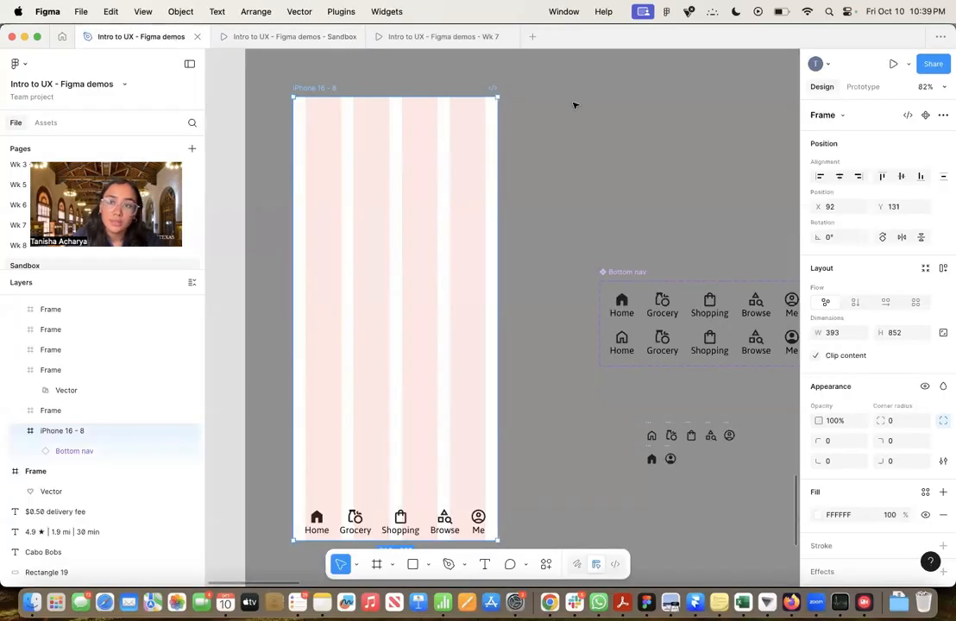
click(893, 63)
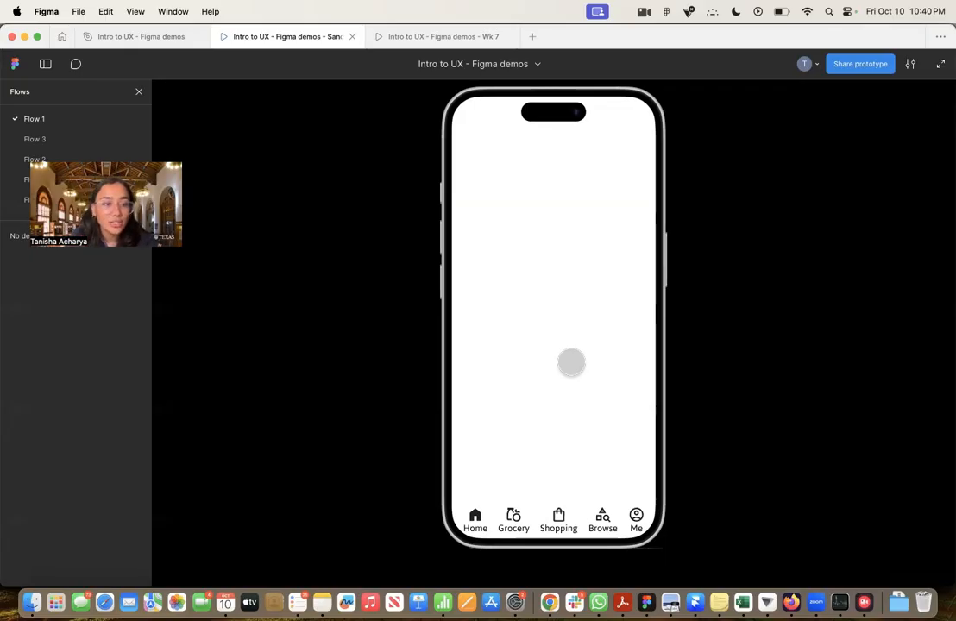
click(168, 40)
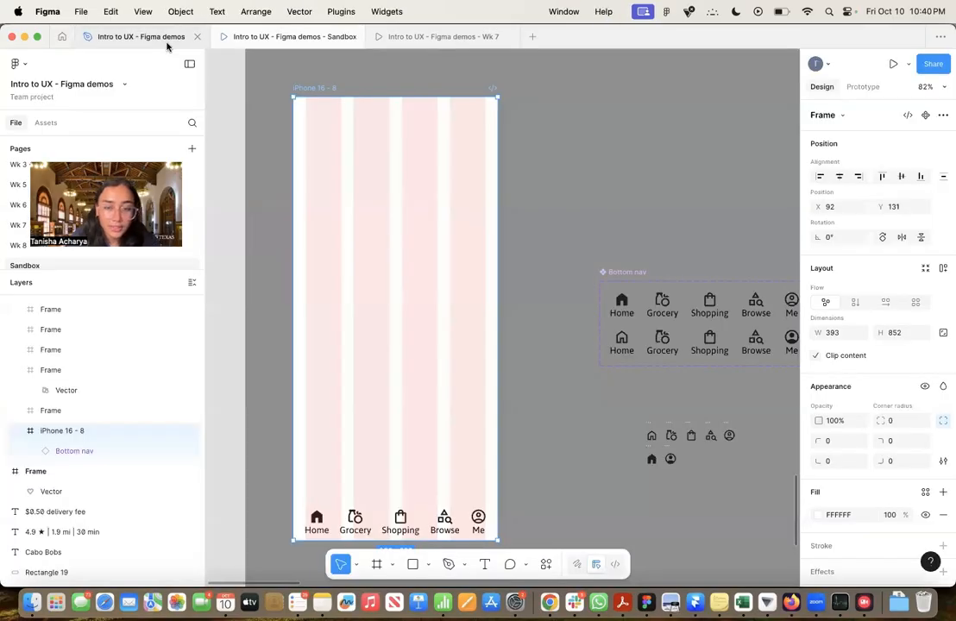
click(241, 37)
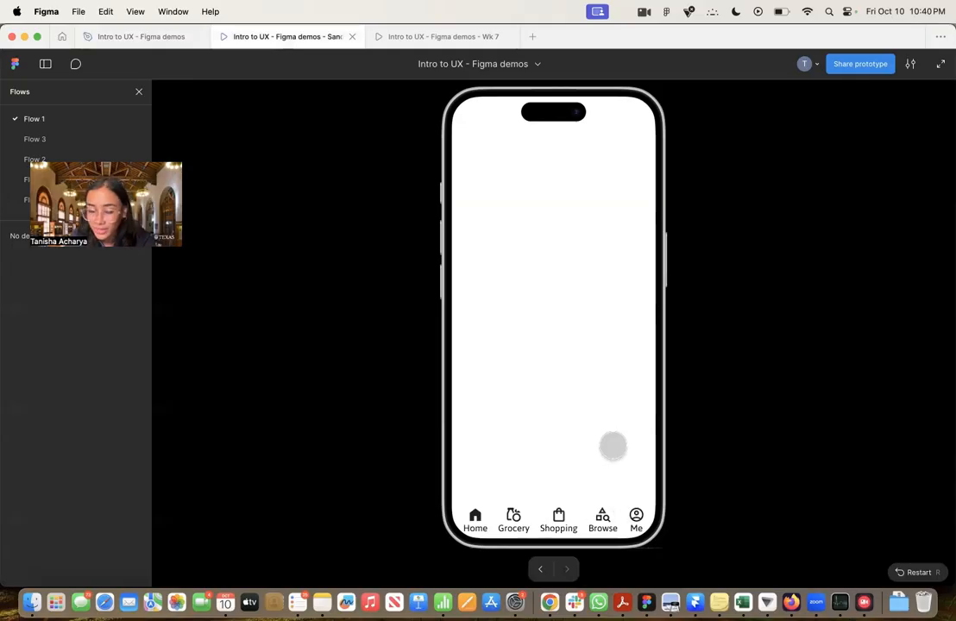
click(152, 41)
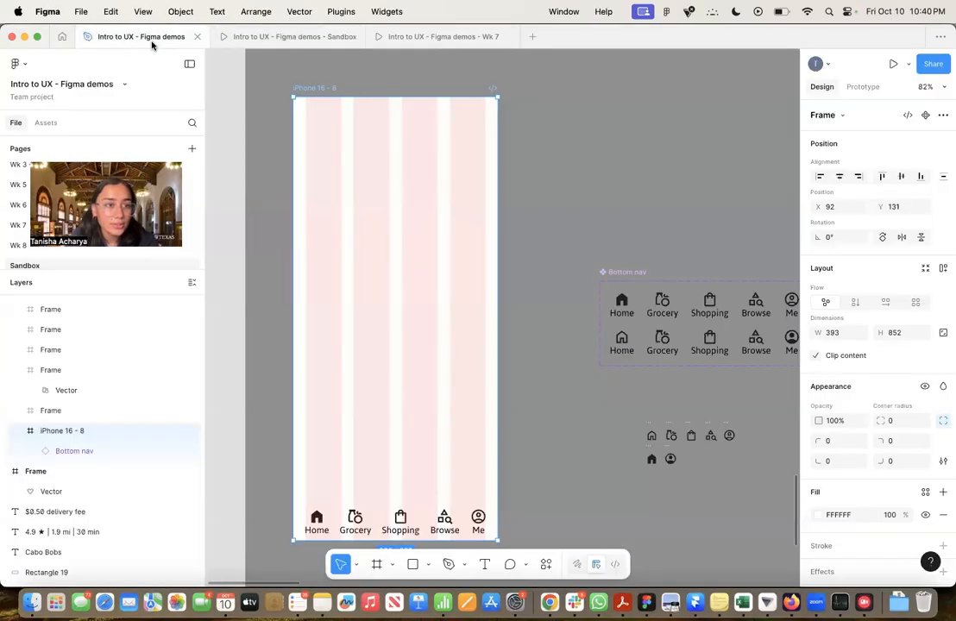
Copy the two Step 7 reference wireframes, iPhone 16 - 1 and iPhone 16 - 2, and place them beside the working section with the iPhone 16 - 8 frame
click(549, 320)
scroll(549, 320, down, 3)
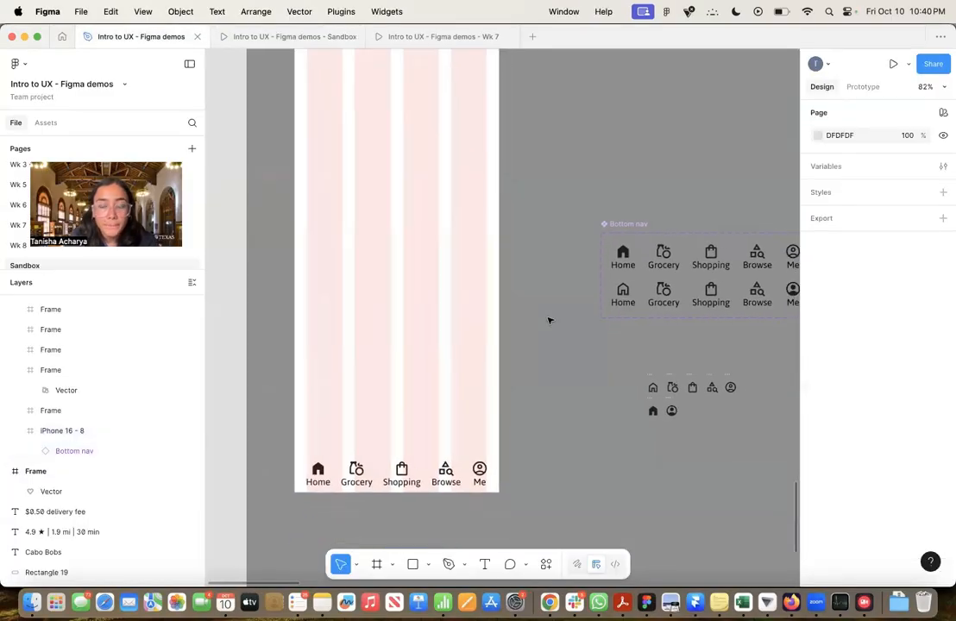
scroll(549, 320, down, 5)
scroll(550, 318, up, 5)
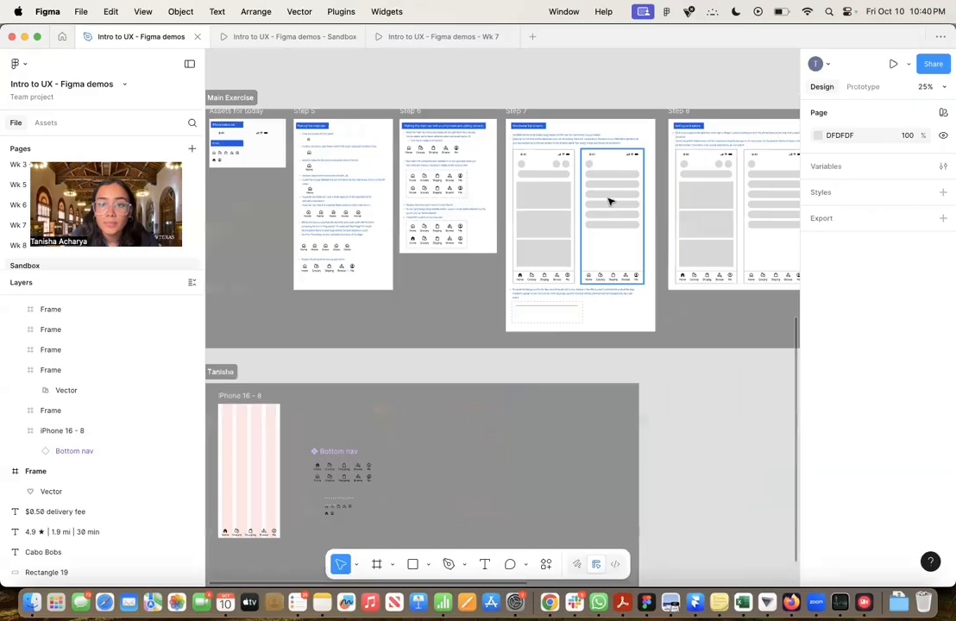
scroll(609, 201, up, 4)
click(472, 247)
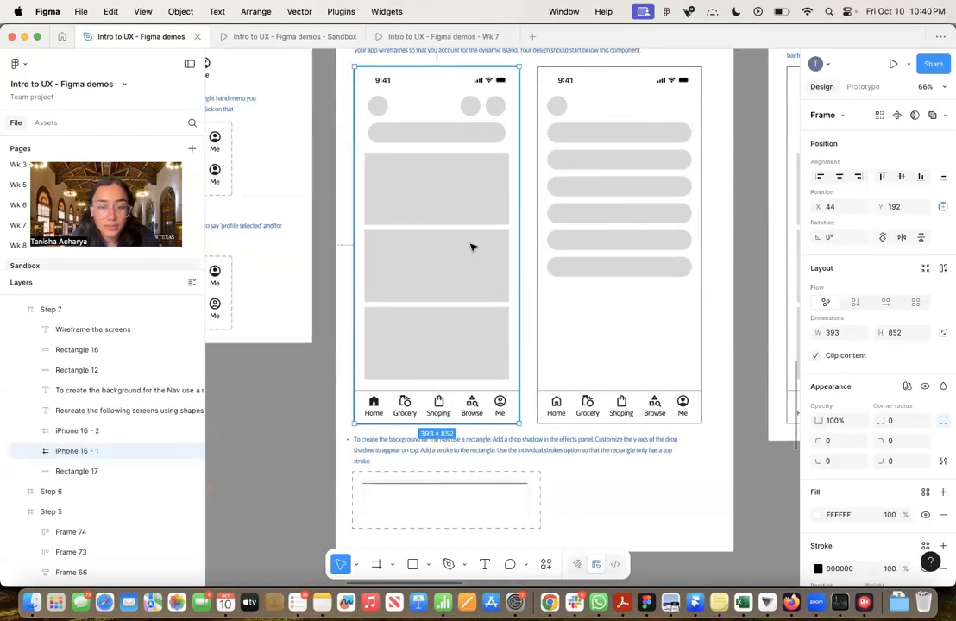
shift+click(578, 241)
scroll(578, 242, down, 5)
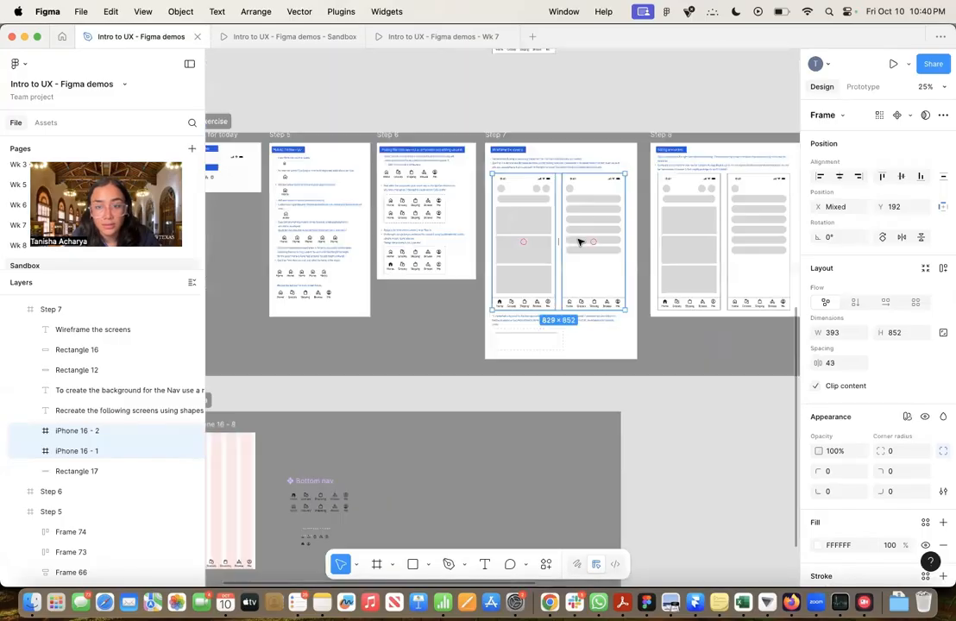
scroll(579, 240, down, 5)
scroll(442, 284, up, 3)
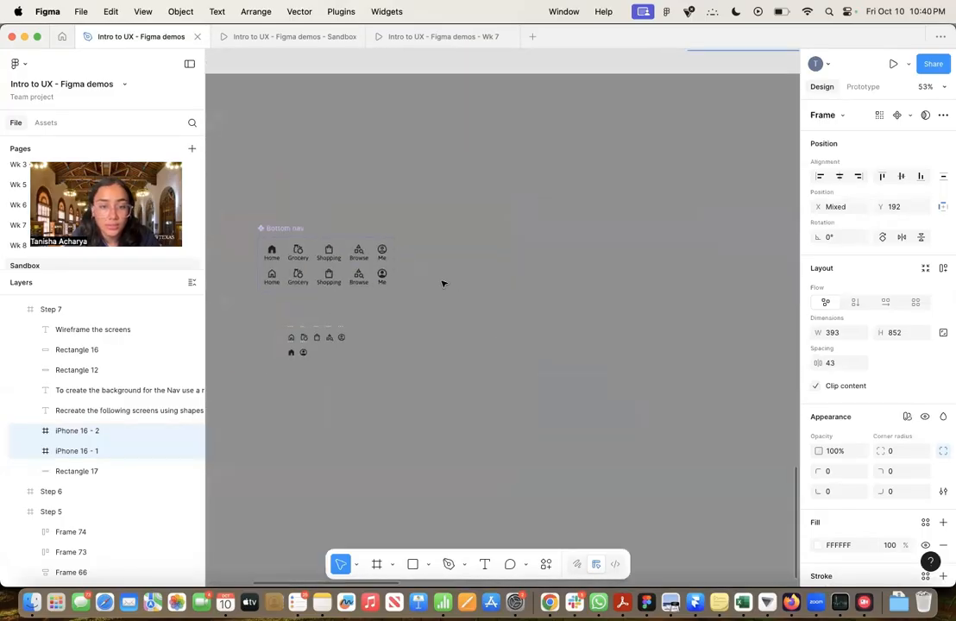
scroll(443, 284, left, 4)
scroll(444, 283, down, 2)
scroll(442, 283, down, 3)
scroll(442, 283, up, 4)
scroll(442, 284, left, 10)
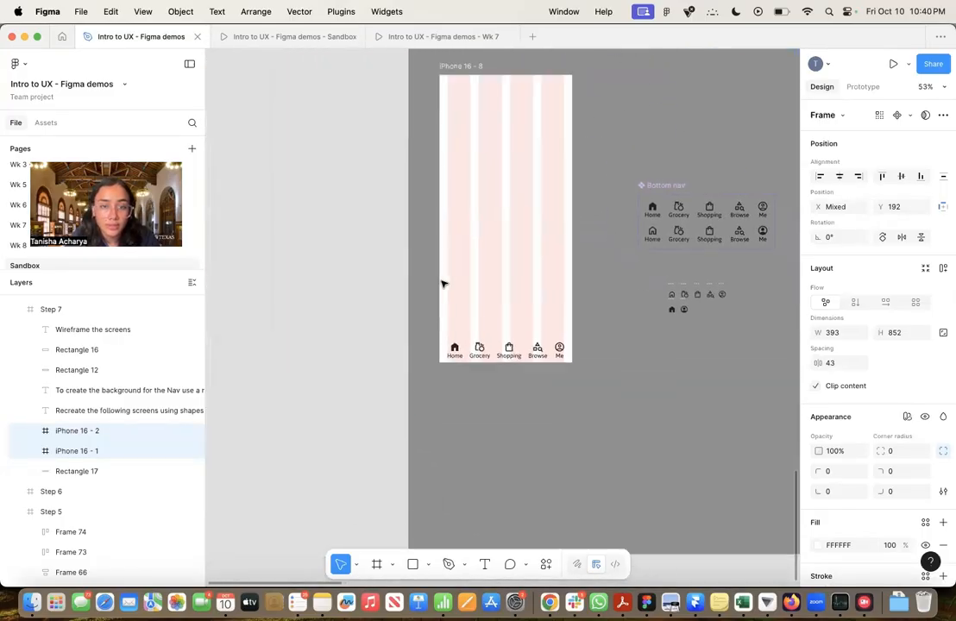
key(super+v)
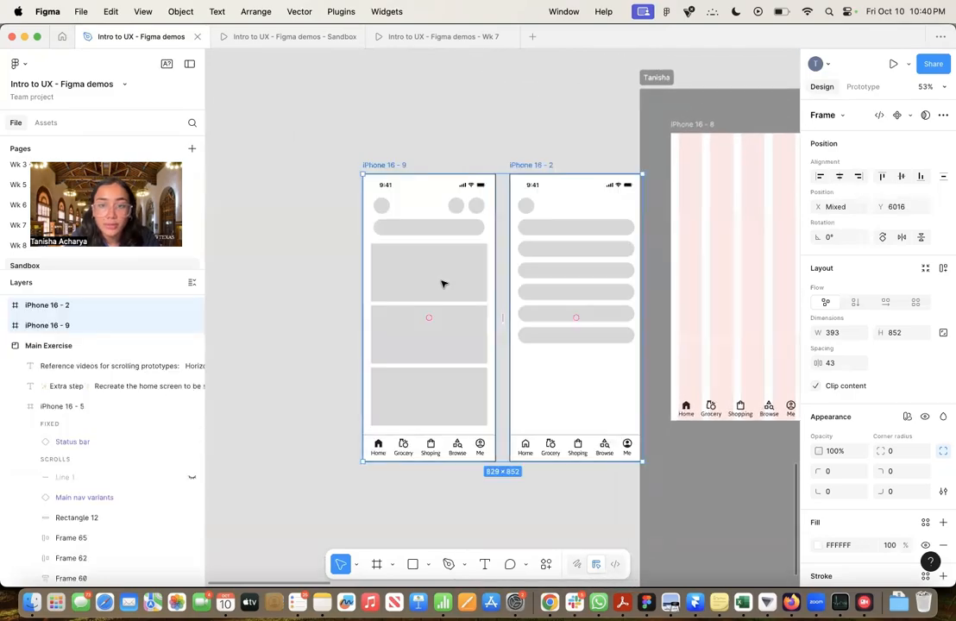
scroll(437, 240, right, 5)
scroll(437, 241, down, 2)
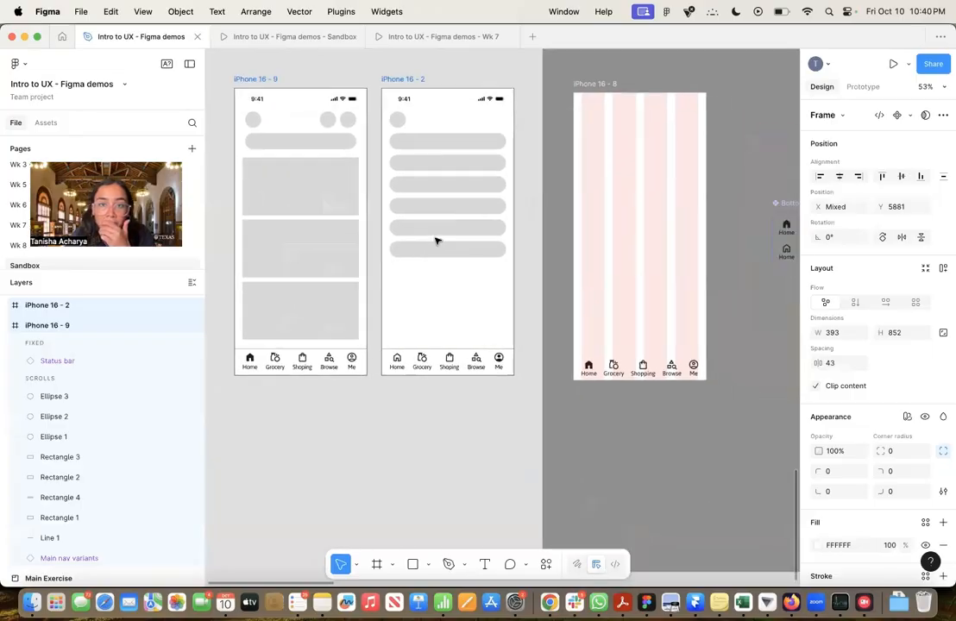
scroll(437, 240, up, 1)
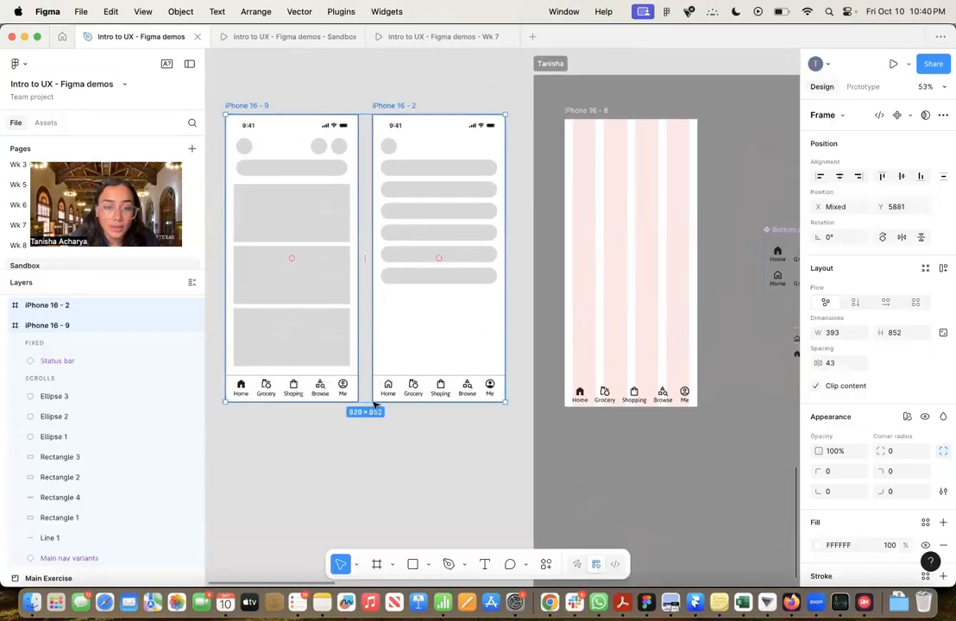
click(360, 441)
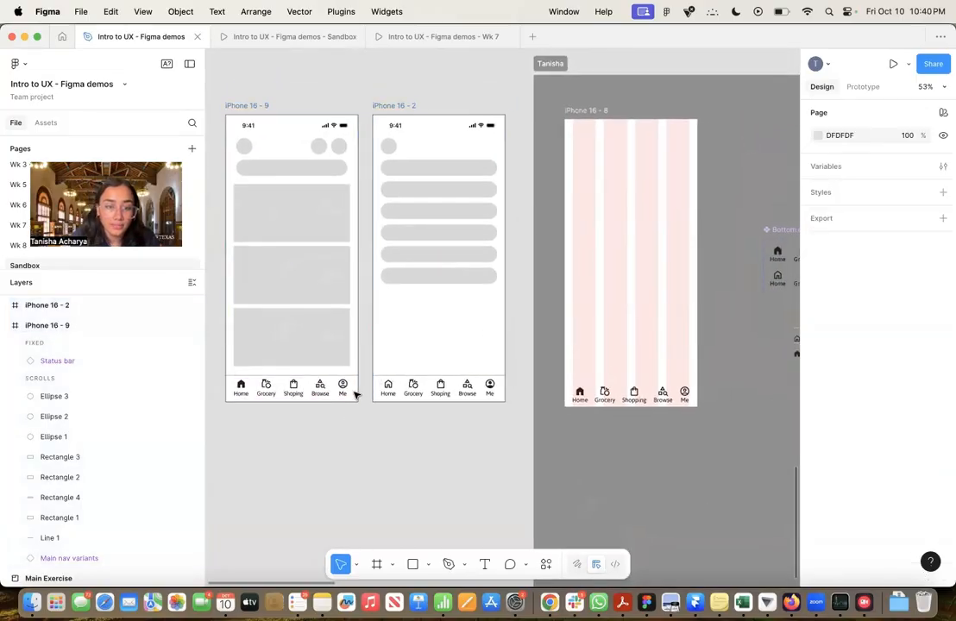
Draw a horizontal line about 389 px wide just above the Bottom nav instance in the iPhone 16 - 8 frame
scroll(355, 395, up, 5)
scroll(356, 395, down, 3)
scroll(523, 376, right, 3)
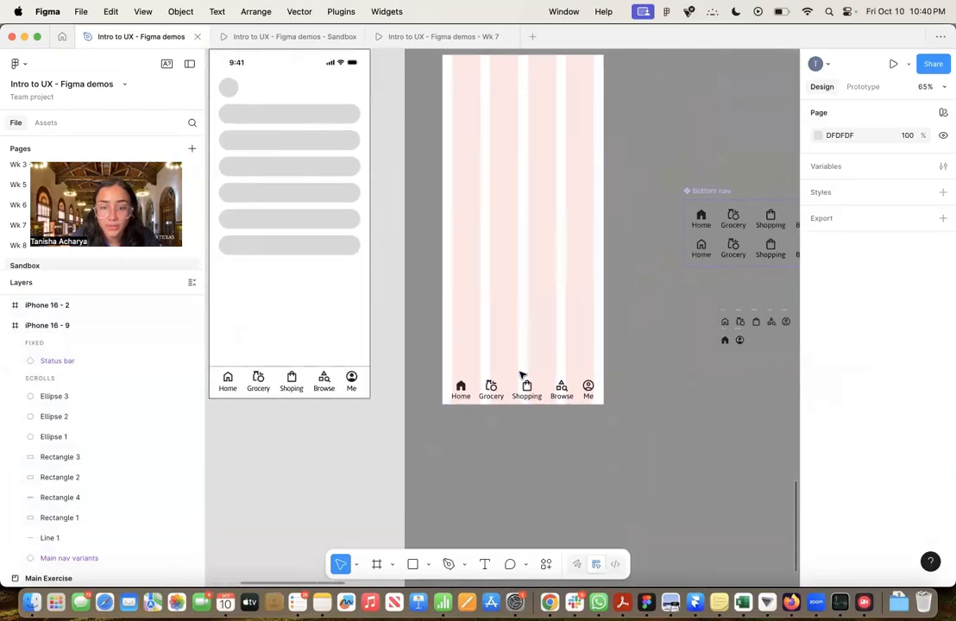
scroll(521, 375, up, 3)
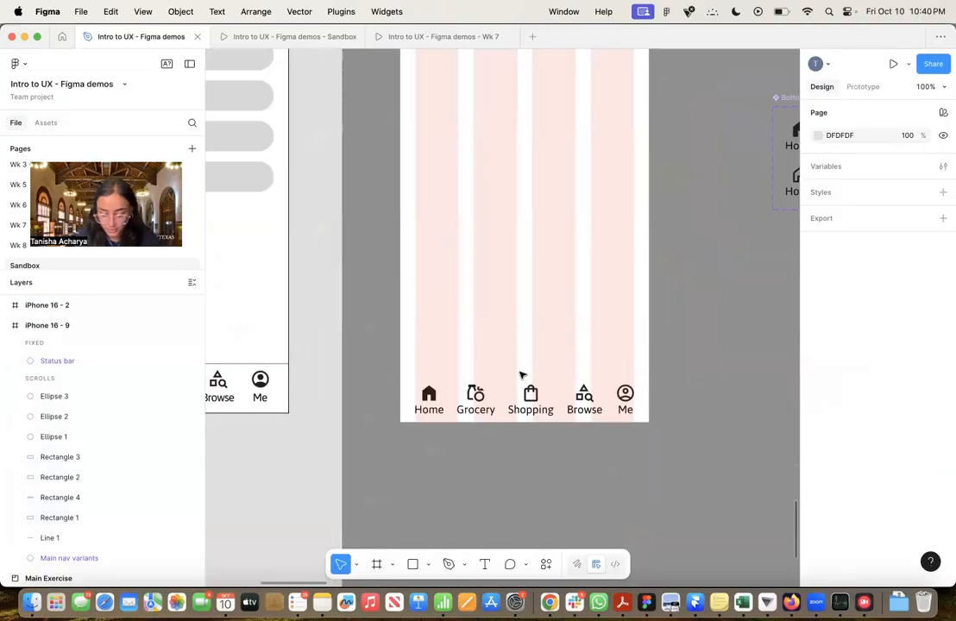
key(l)
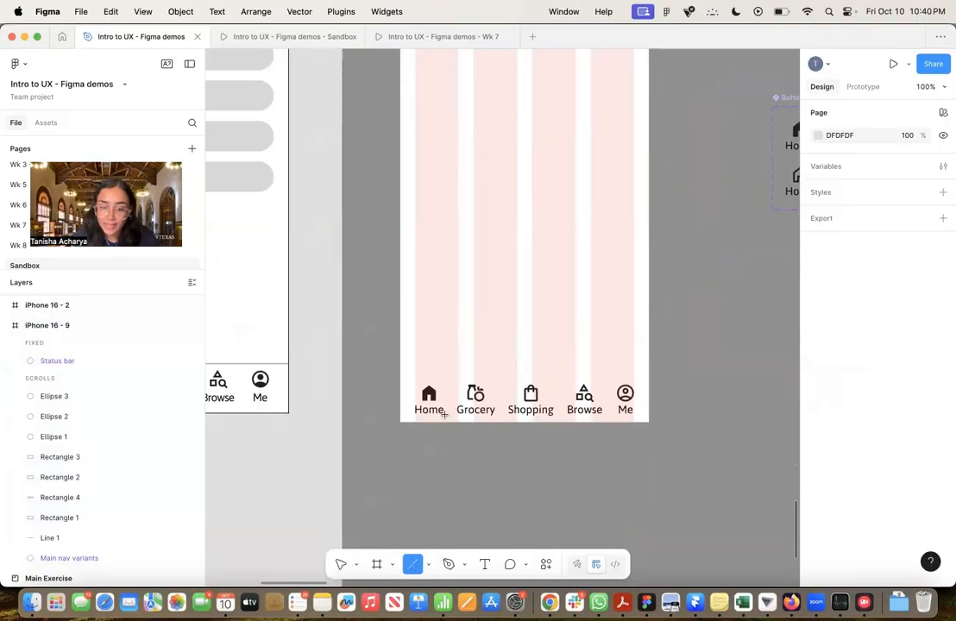
click(428, 564)
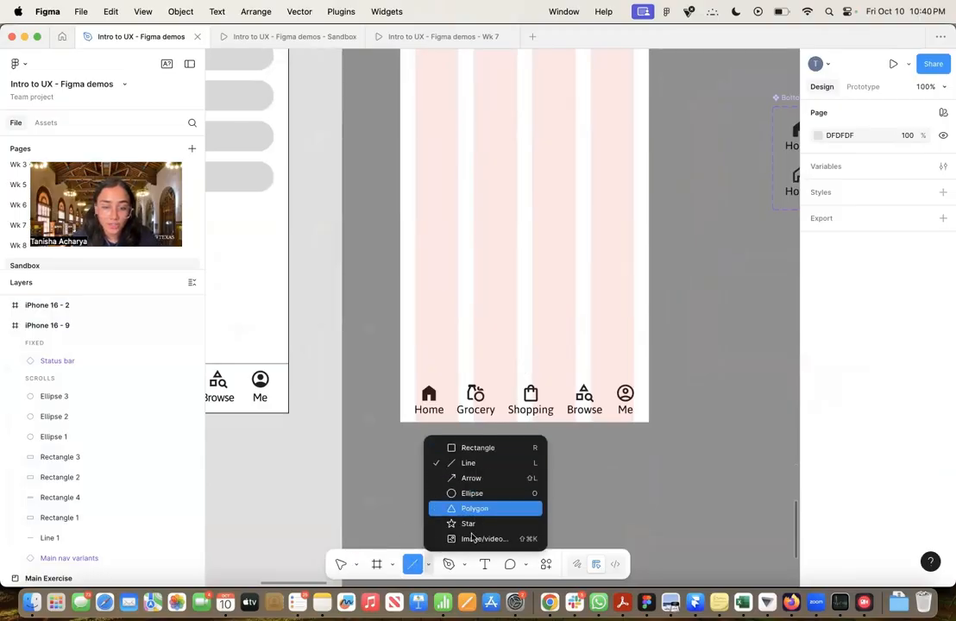
click(435, 357)
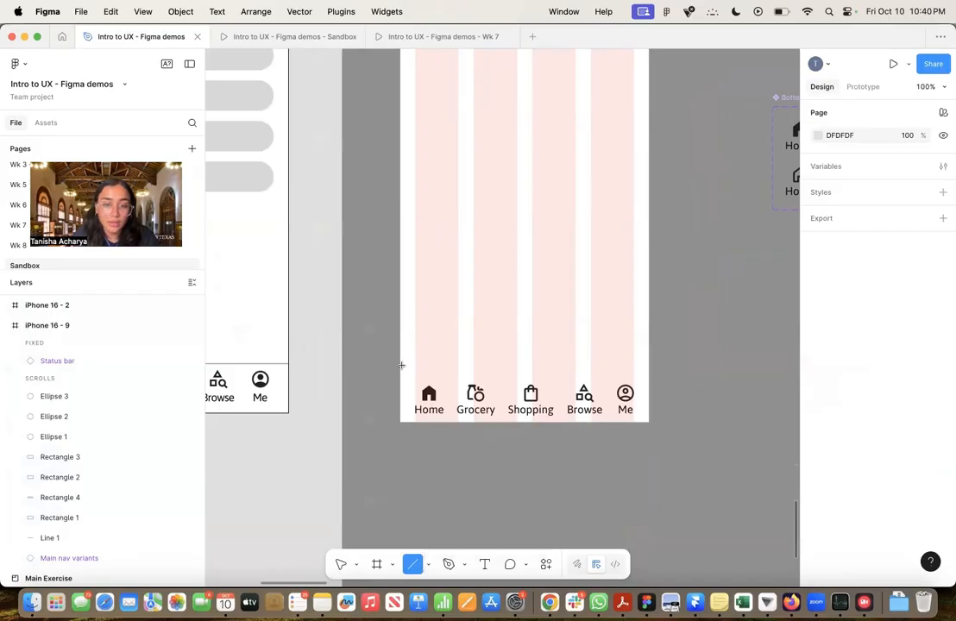
mouse_move(401, 366)
mouse_down()
mouse_move(642, 375)
mouse_move(649, 362)
mouse_move(452, 330)
mouse_move(637, 361)
mouse_move(604, 310)
mouse_move(645, 322)
mouse_move(515, 305)
mouse_move(502, 254)
mouse_move(557, 324)
mouse_move(537, 244)
mouse_move(633, 371)
mouse_move(645, 370)
mouse_up()
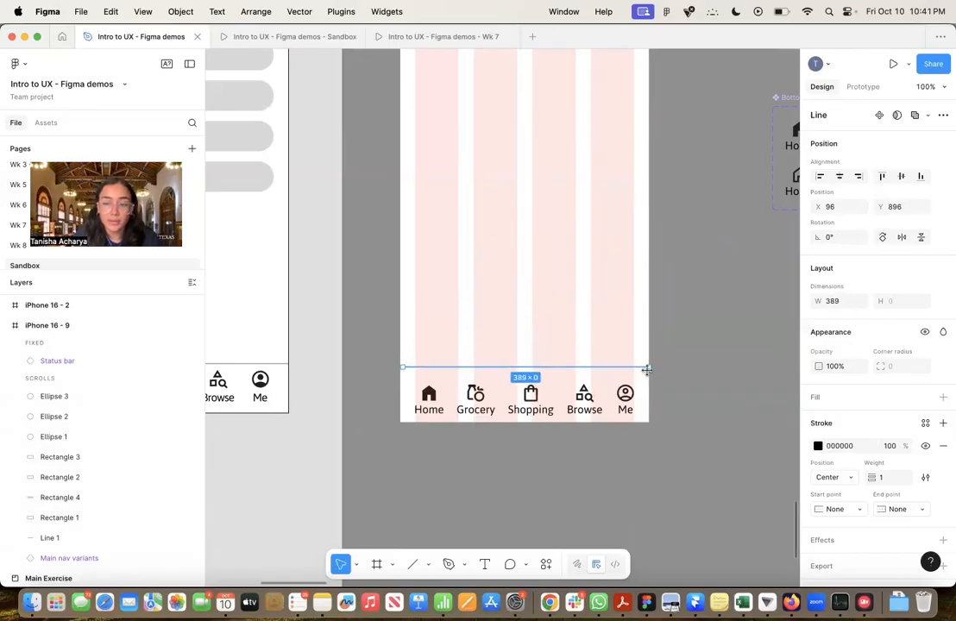
Delete the horizontal line above the Bottom nav instance
click(716, 390)
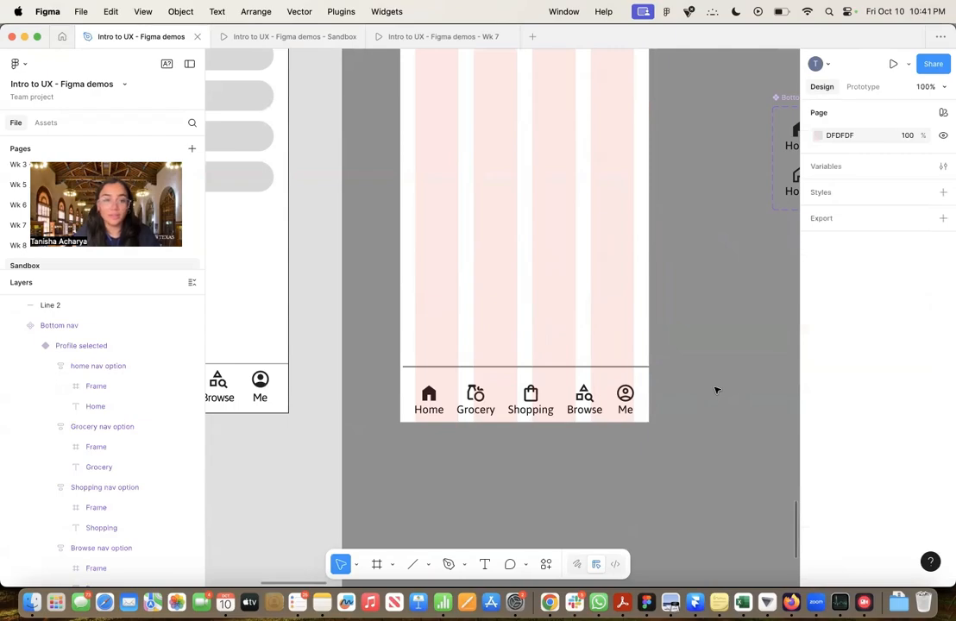
click(611, 368)
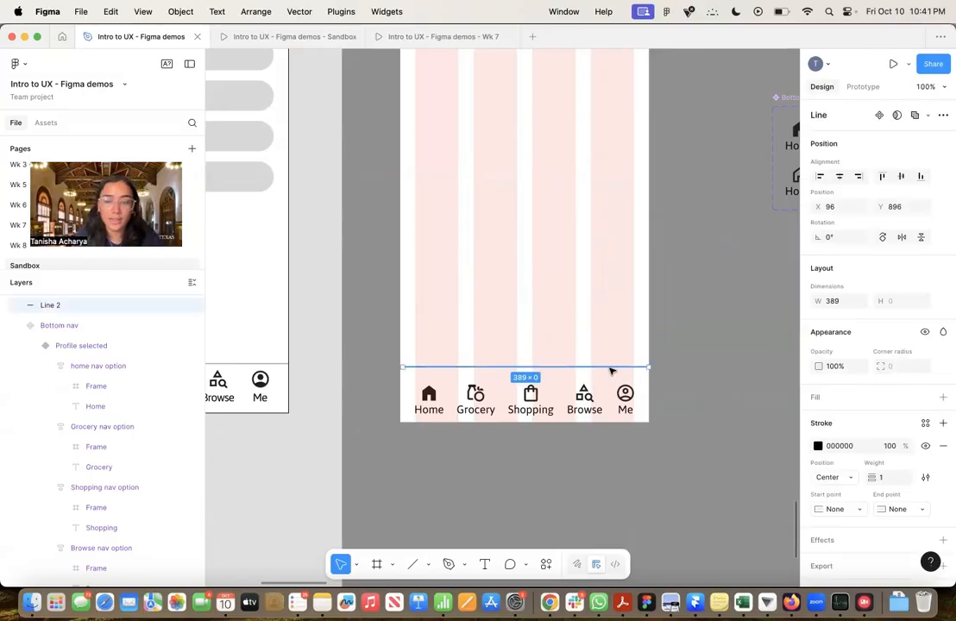
key(Delete)
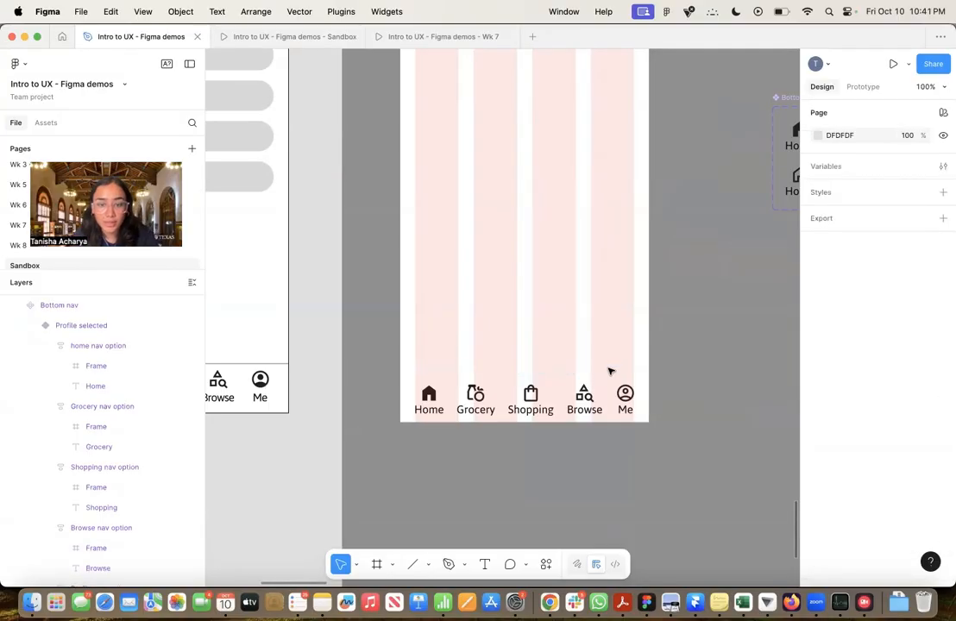
Draw a 393 × 80 rectangle over the bottom nav, spanning the iPhone 16 - 8 frame's full width at Y 772
key(r)
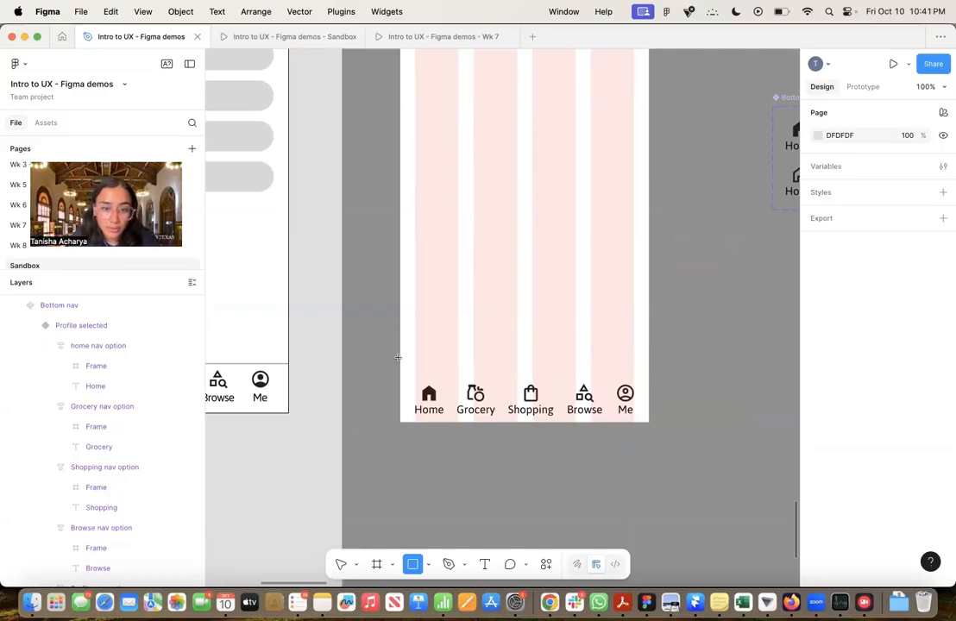
drag(399, 371, 647, 422)
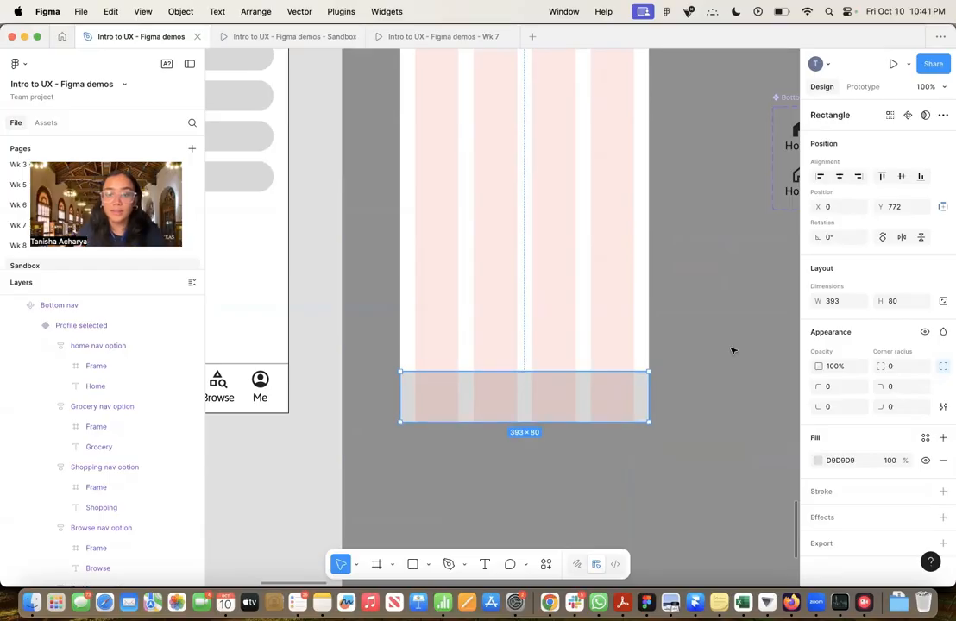
Hide the 4-column layout guide of the iPhone 16 - 8 frame, keeping its white fill visible
scroll(680, 353, up, 3)
scroll(681, 354, right, 1)
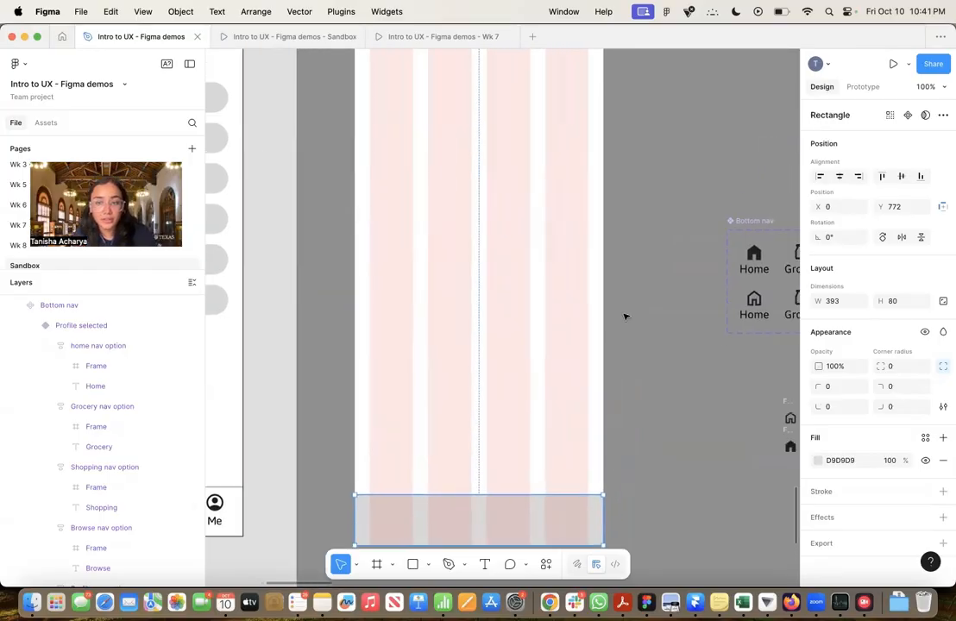
scroll(625, 317, down, 5)
click(479, 129)
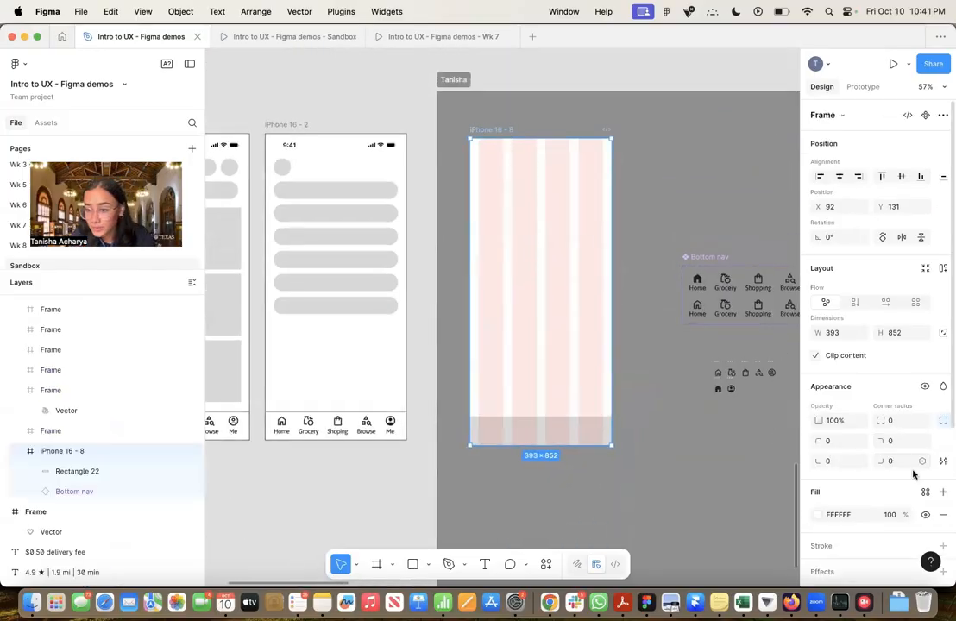
click(925, 515)
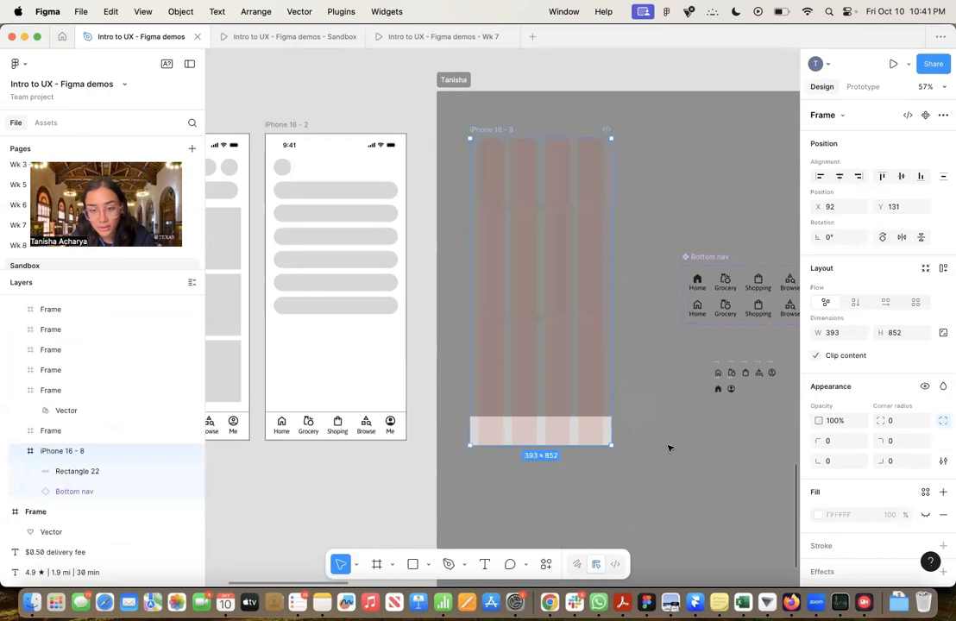
click(925, 515)
scroll(874, 484, down, 5)
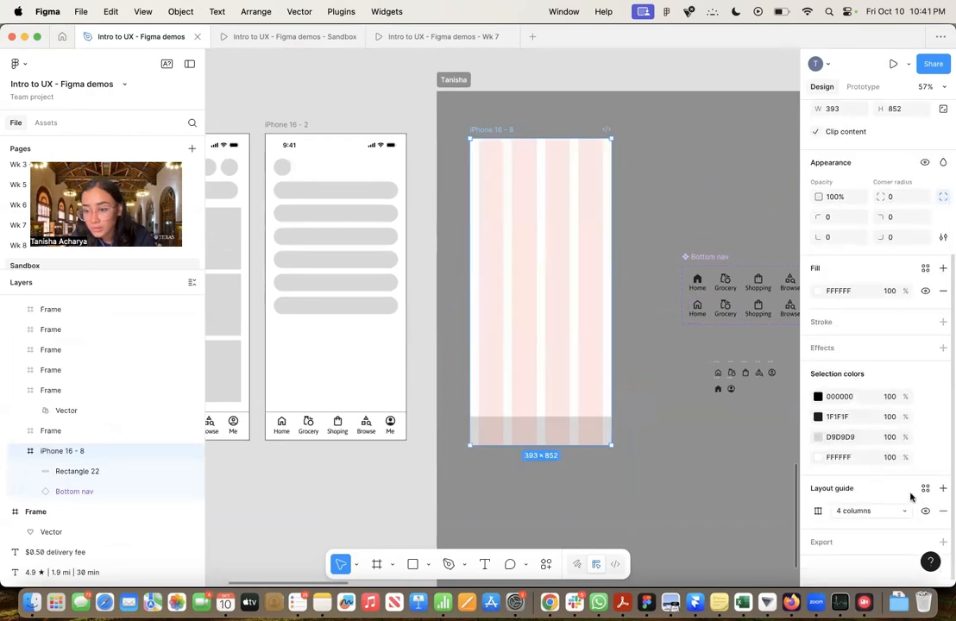
click(925, 510)
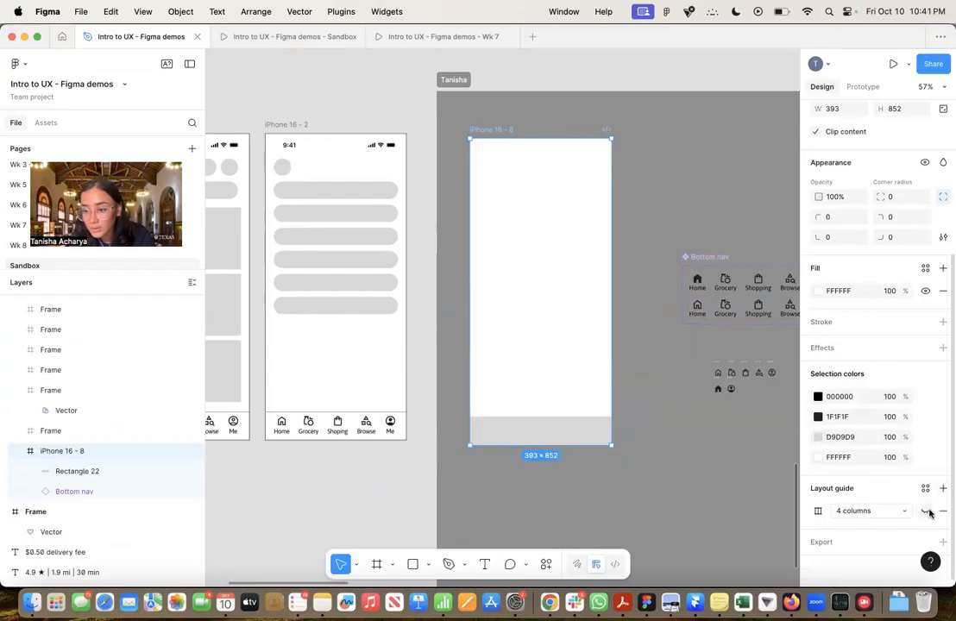
click(669, 409)
Move the gray nav background rectangle out of the iPhone 16 - 8 frame to just below it, at Y 1012
click(590, 431)
scroll(590, 432, up, 5)
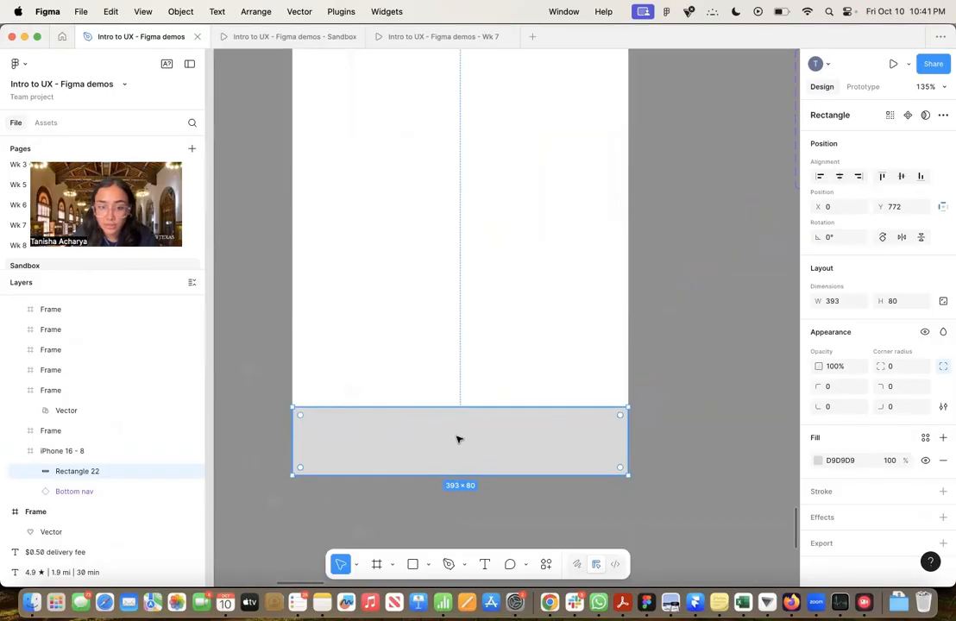
drag(459, 433, 459, 527)
scroll(668, 484, down, 2)
scroll(668, 484, down, 2)
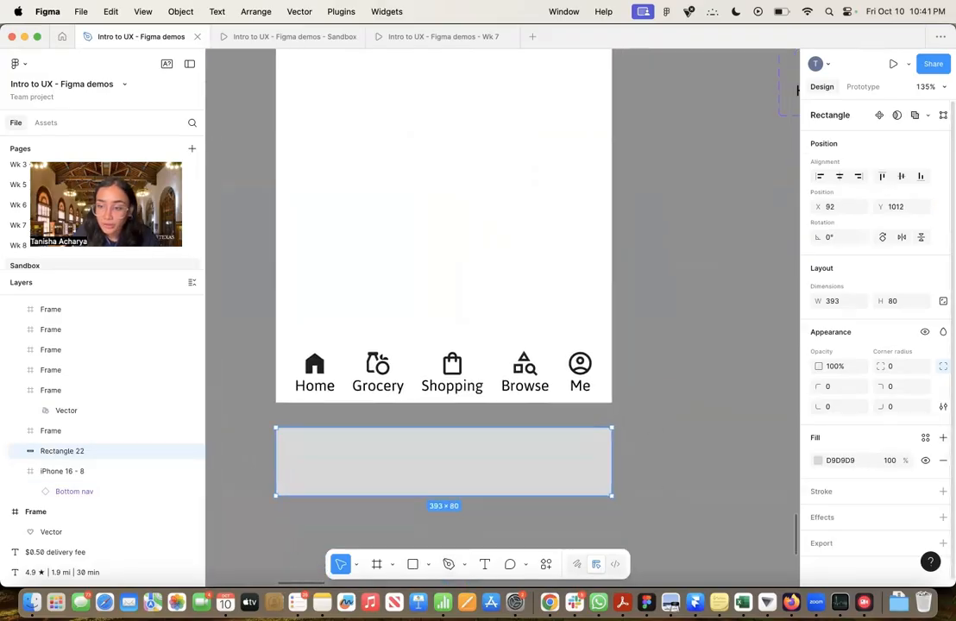
Set the fill of the gray nav background rectangle below the frame to white, FFFFFF
click(819, 462)
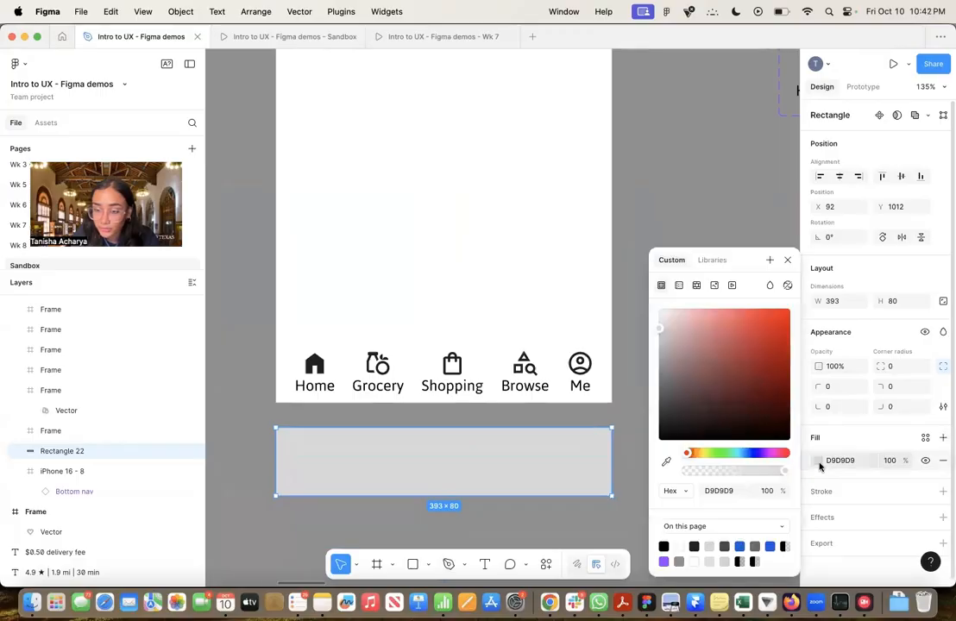
drag(658, 335, 652, 316)
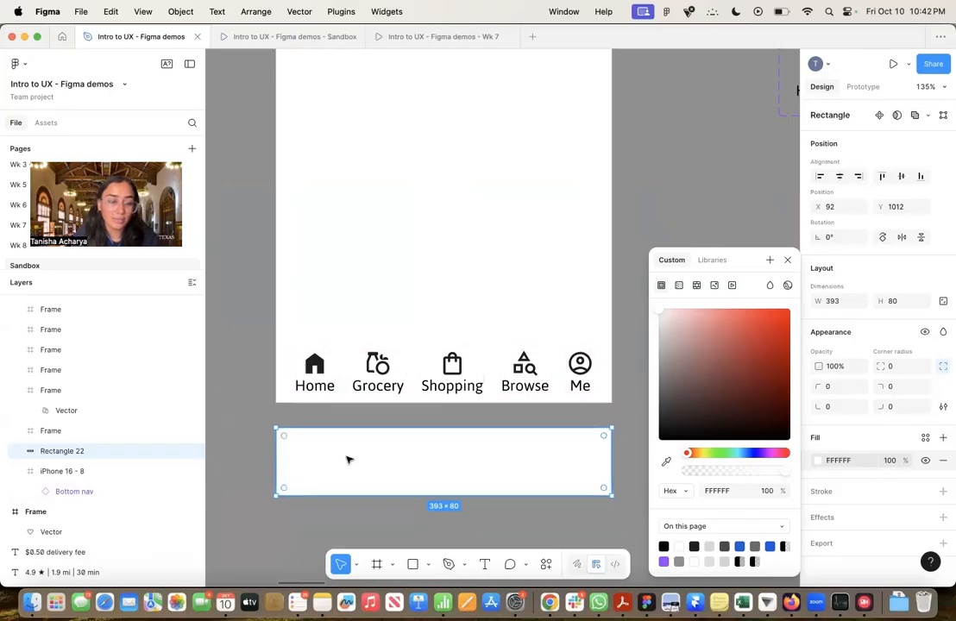
click(786, 261)
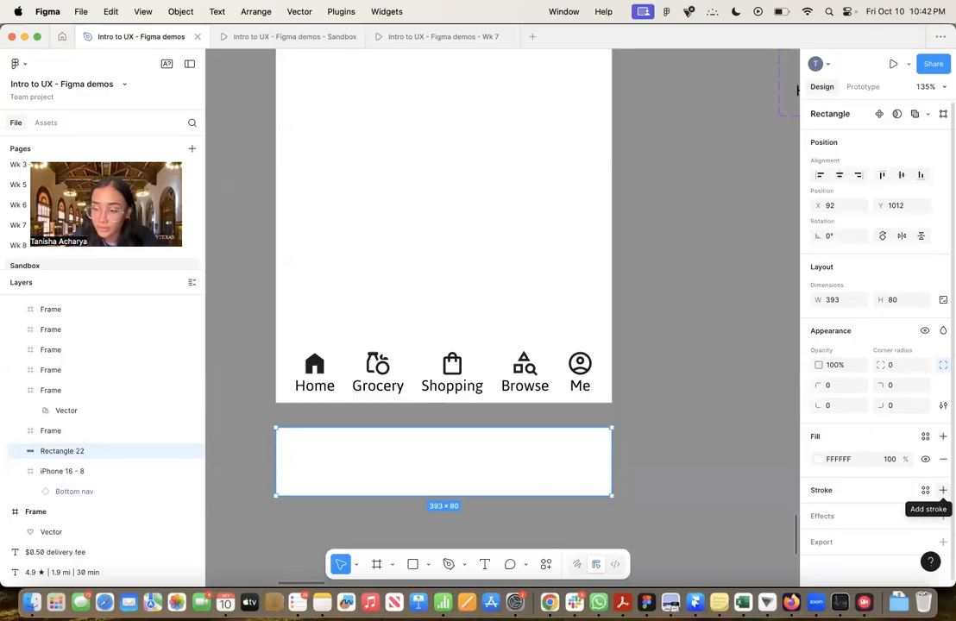
Add a black 000000 inside stroke of weight 1 to the white rectangle, applied to its top side only
click(942, 490)
click(818, 512)
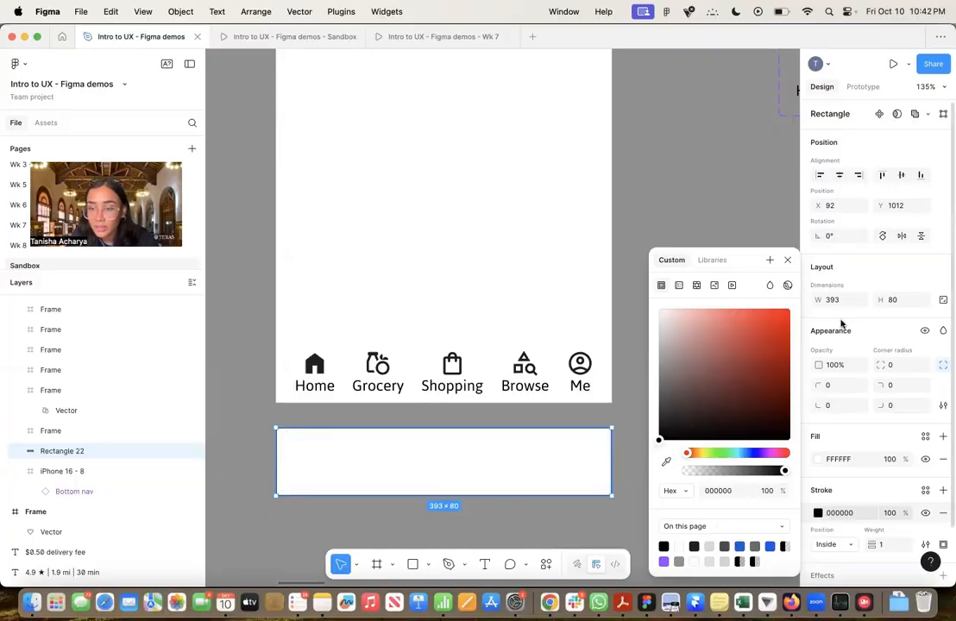
click(788, 260)
scroll(828, 466, down, 2)
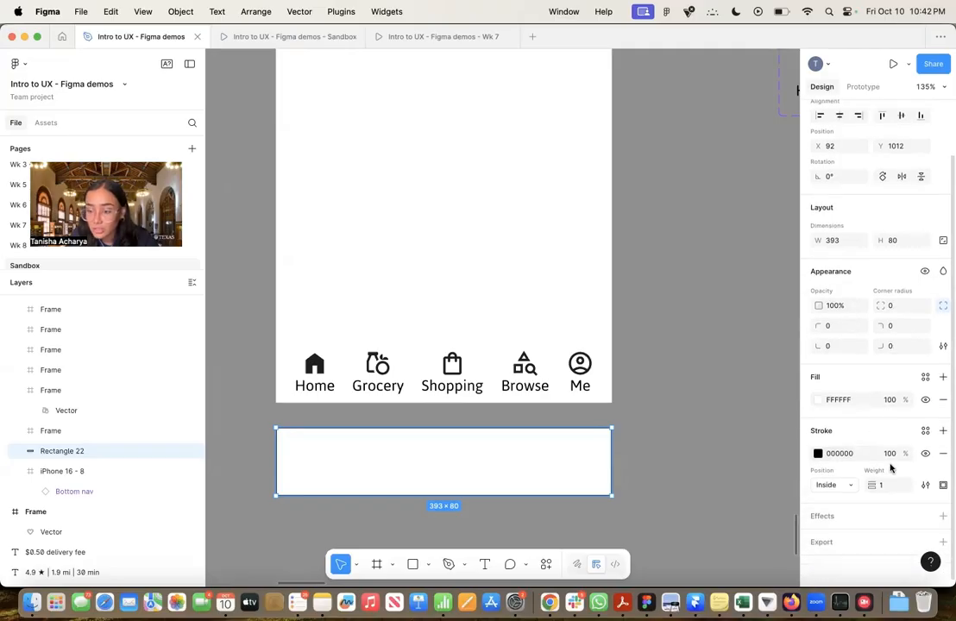
click(943, 486)
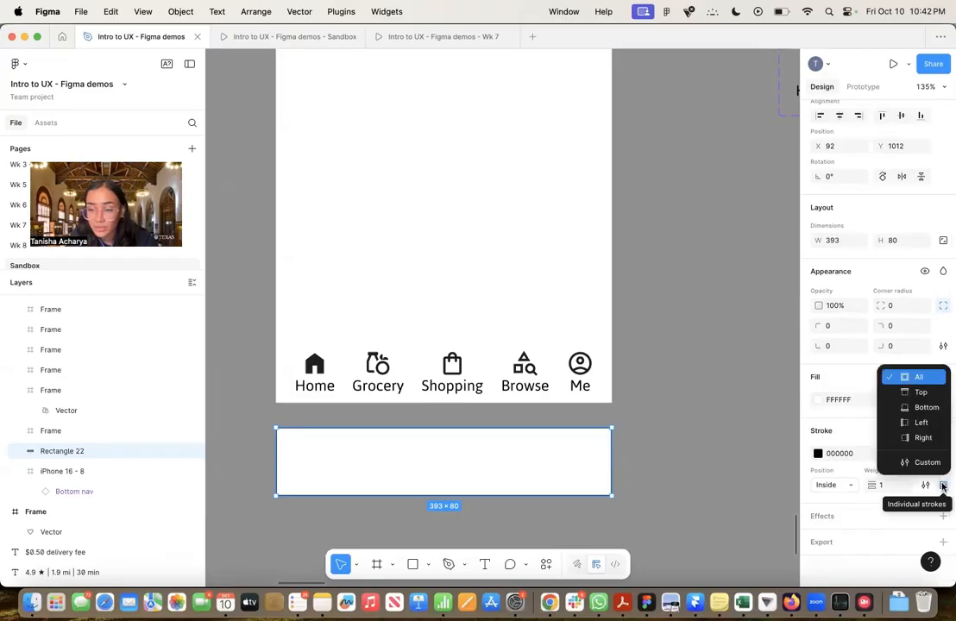
click(921, 392)
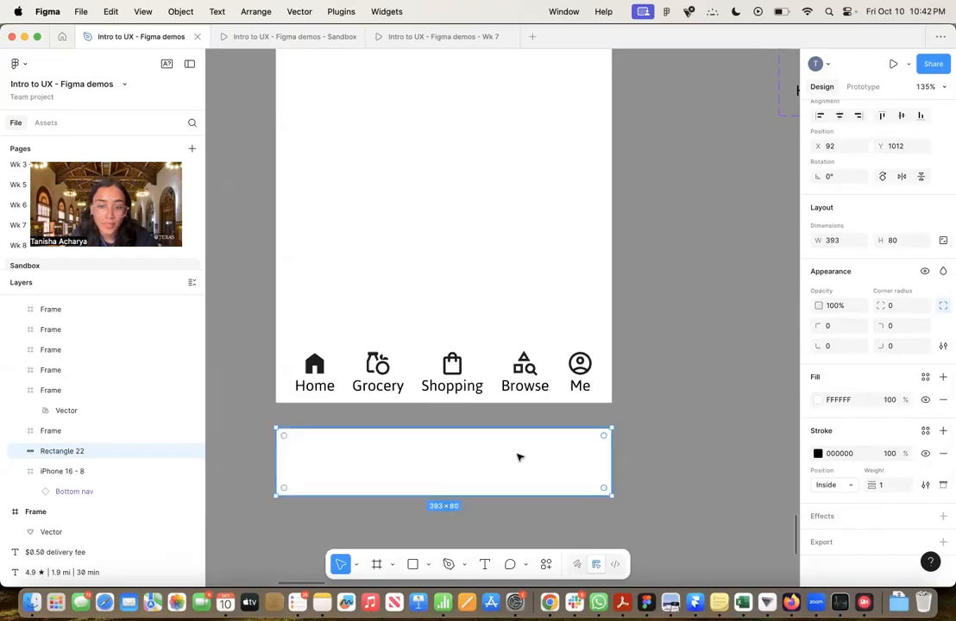
click(707, 459)
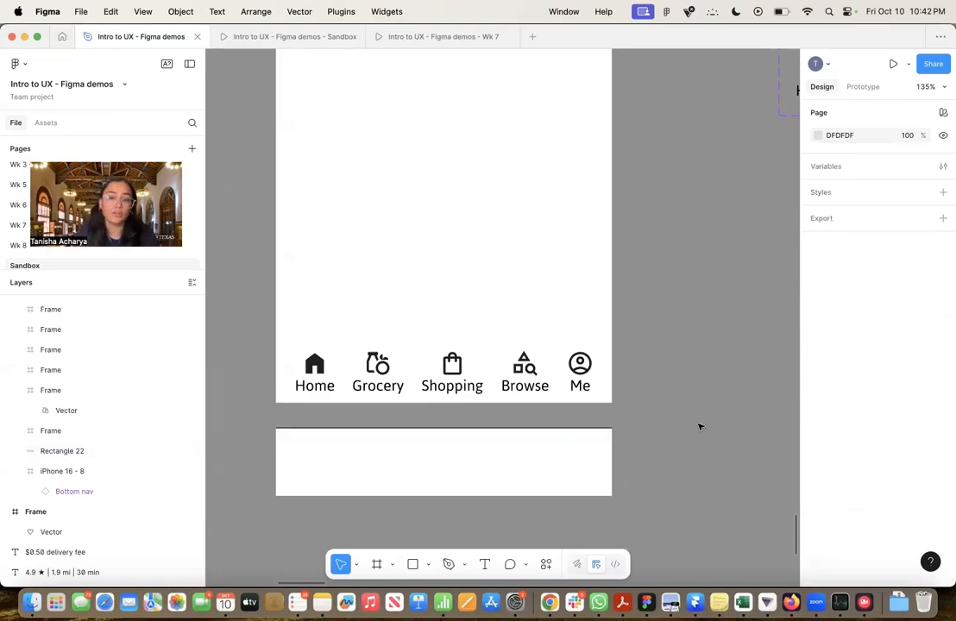
Add a drop shadow to the nav background rectangle with a Y offset of -4
click(565, 452)
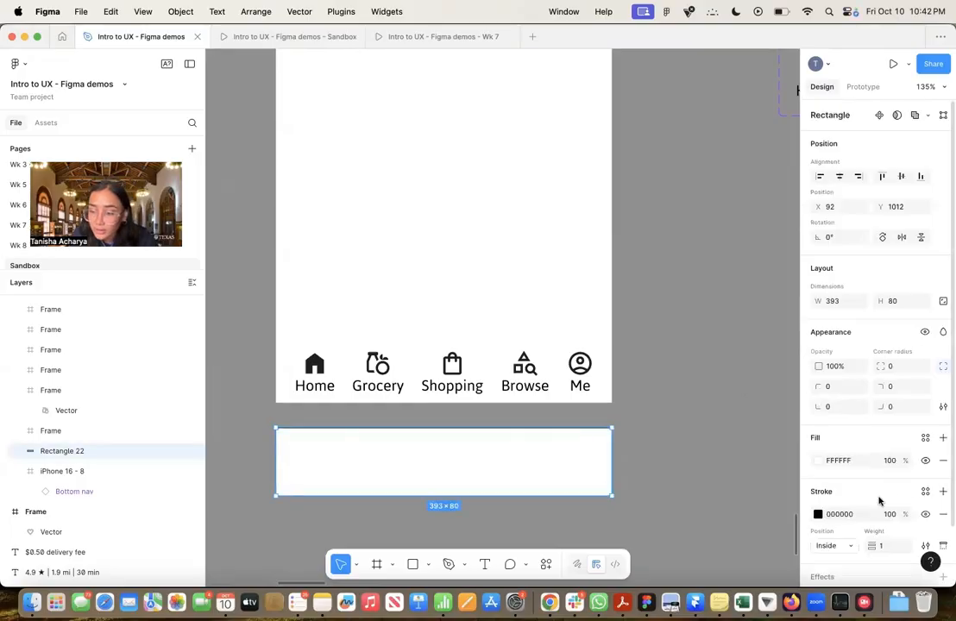
scroll(899, 498, down, 2)
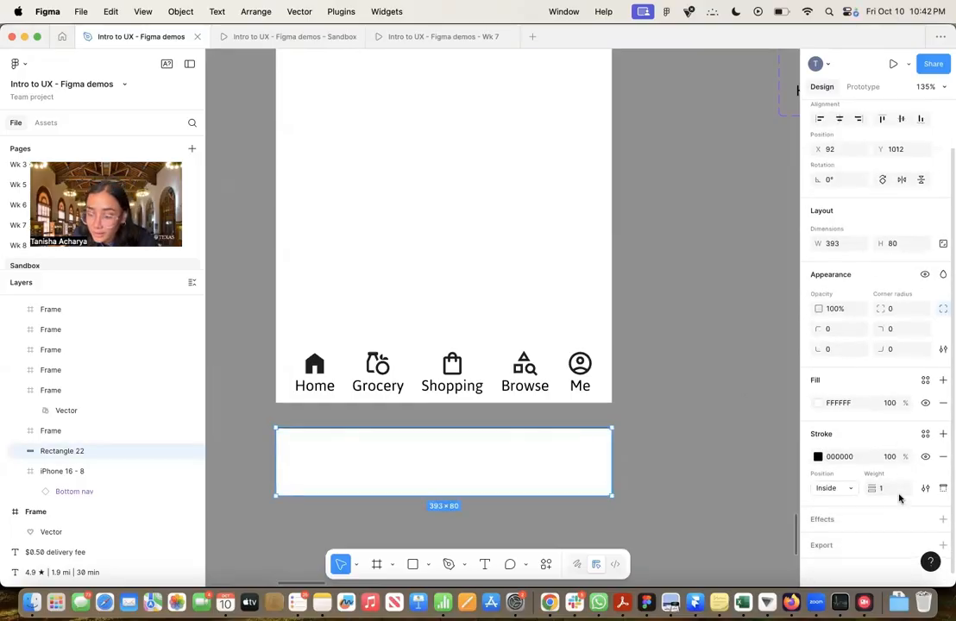
click(943, 516)
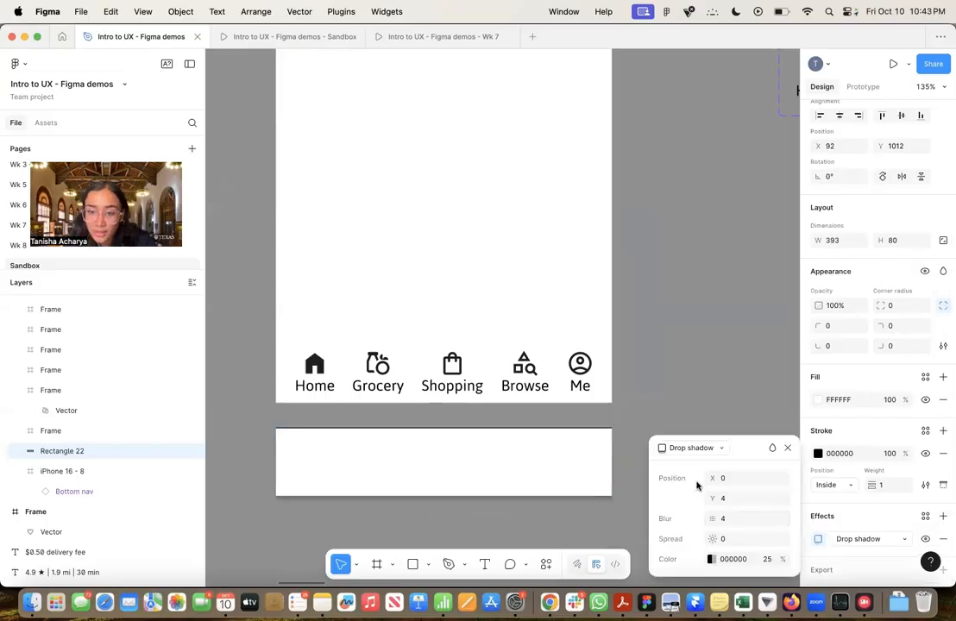
click(884, 542)
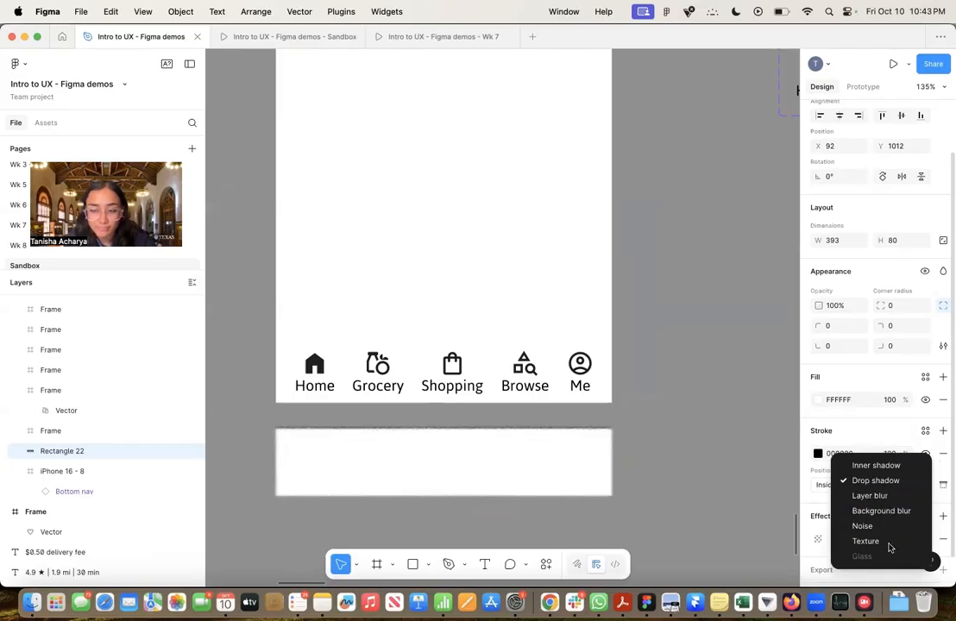
click(897, 482)
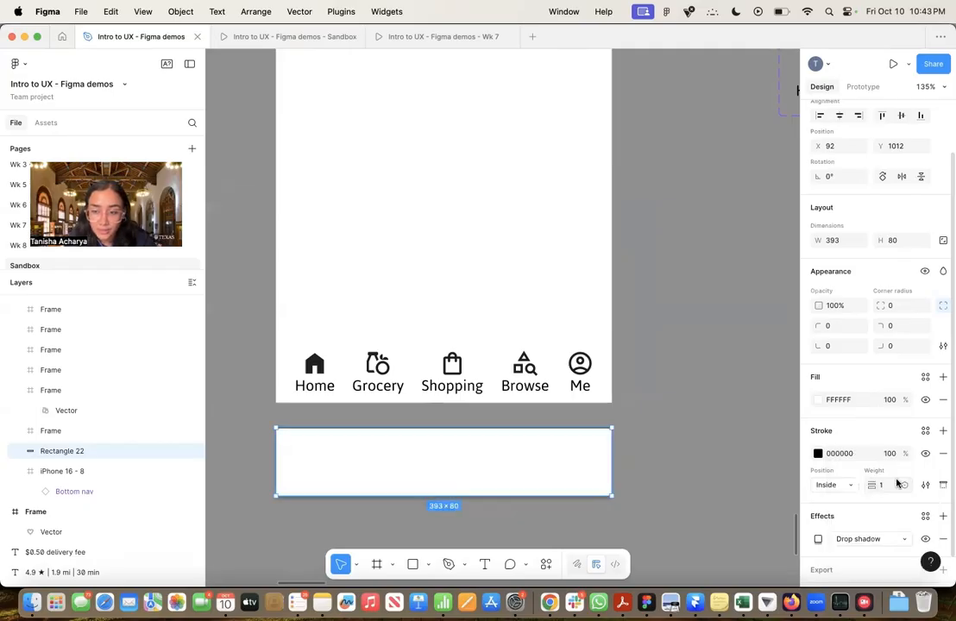
click(818, 541)
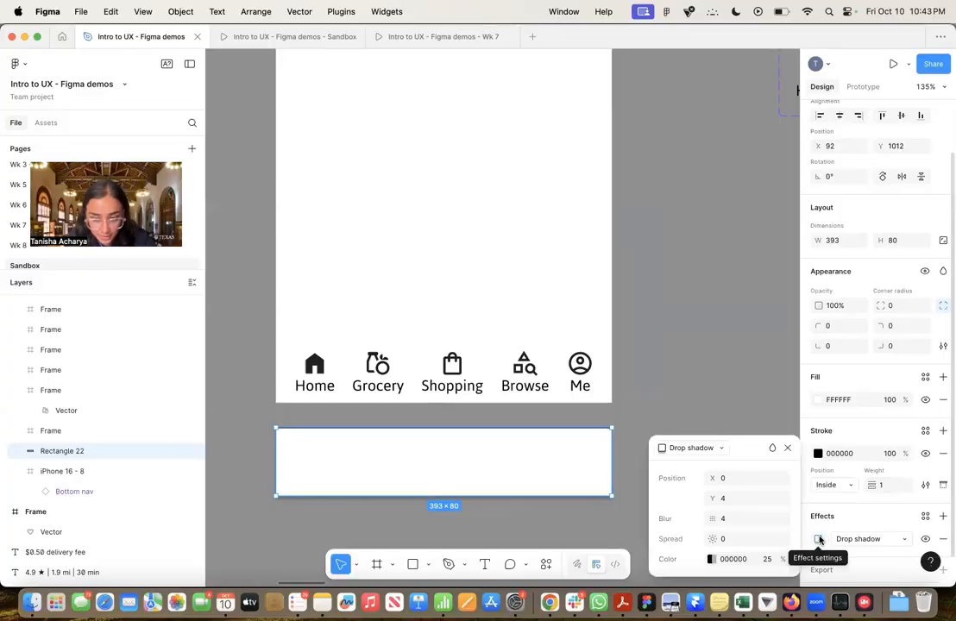
click(725, 500)
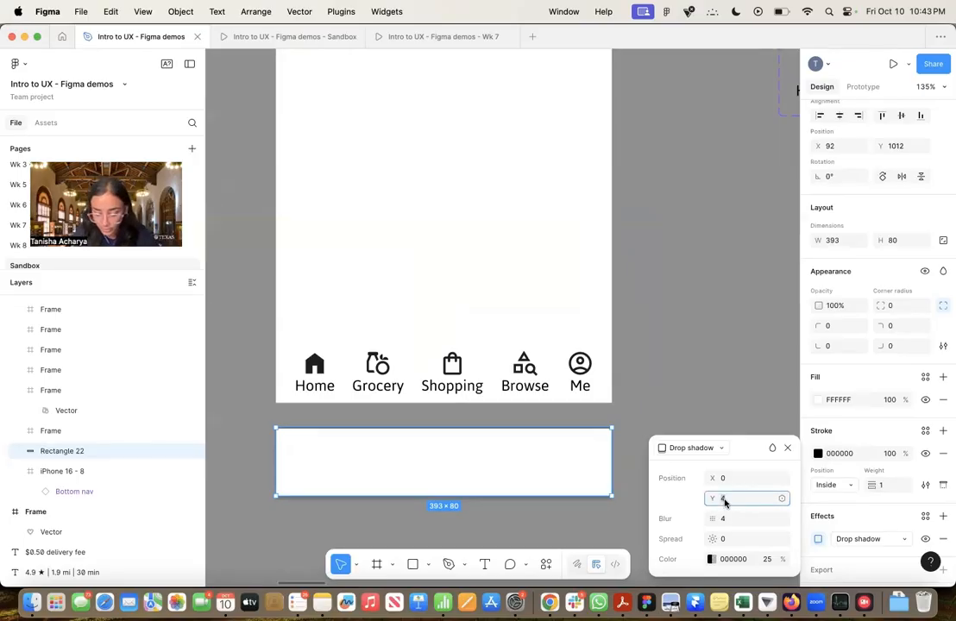
key(Left)
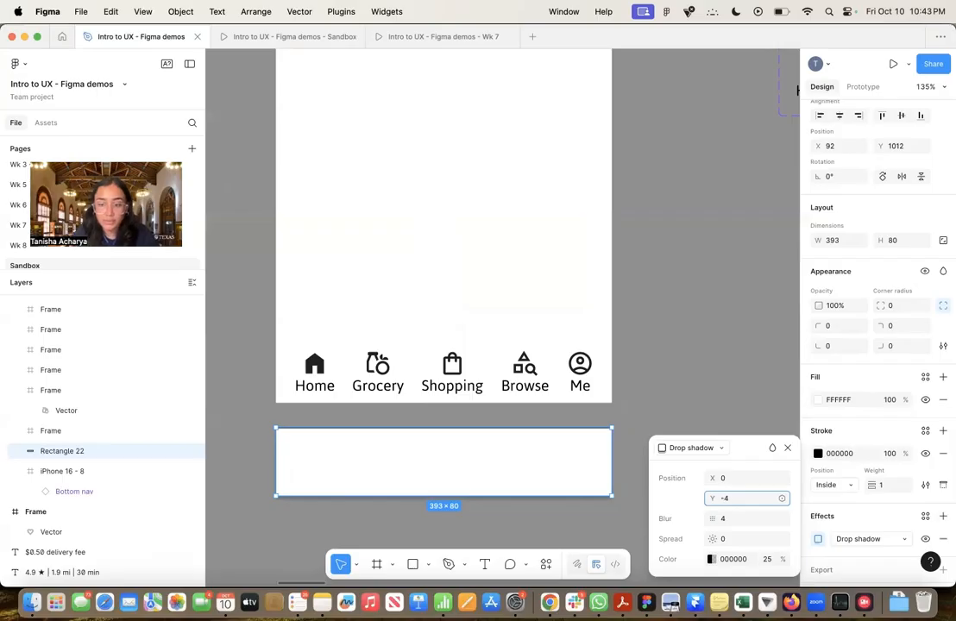
Move the nav background rectangle back into the iPhone 16 - 8 frame at X 0, Y 772 and set its shadow blur to 10
click(726, 518)
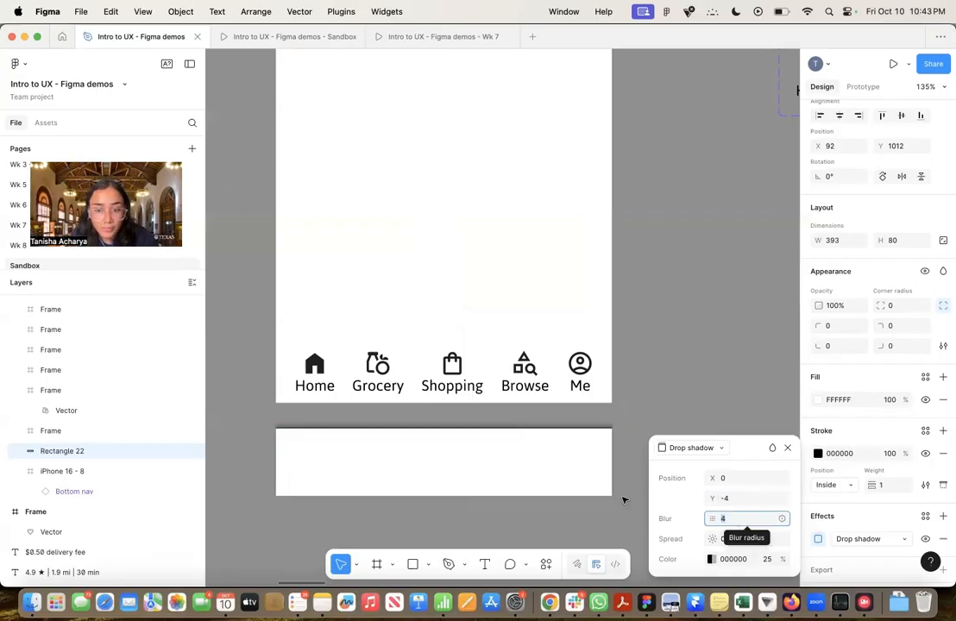
drag(593, 491, 598, 397)
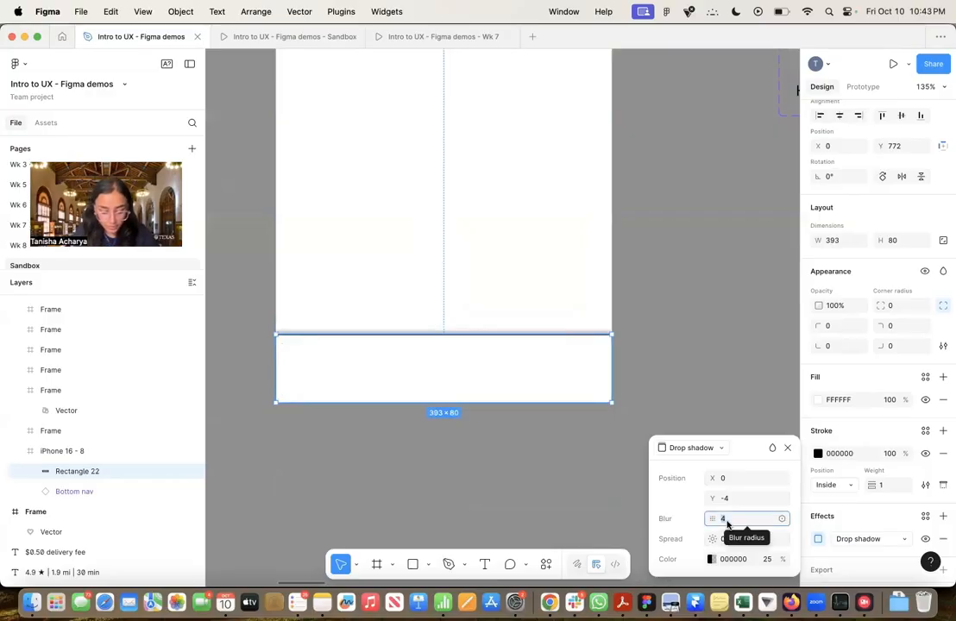
text(10)
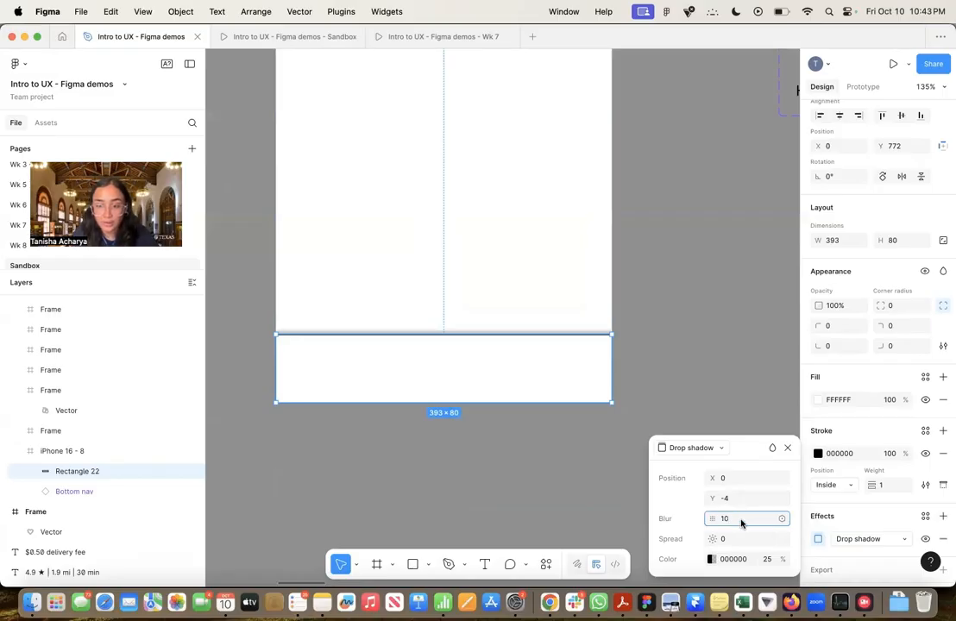
Set the opacity of the rectangle's drop shadow color to 15%
click(767, 559)
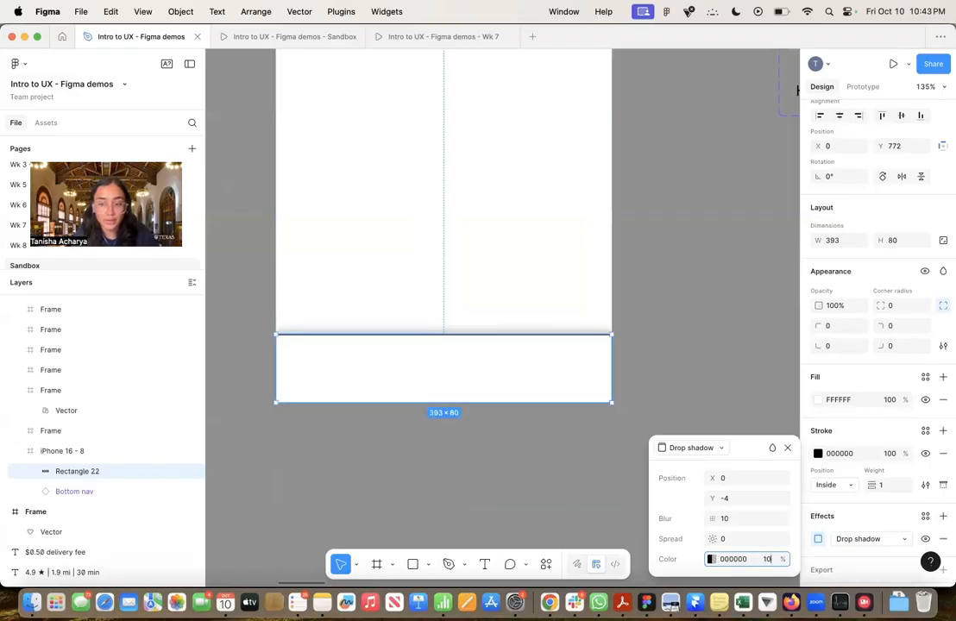
text(10)
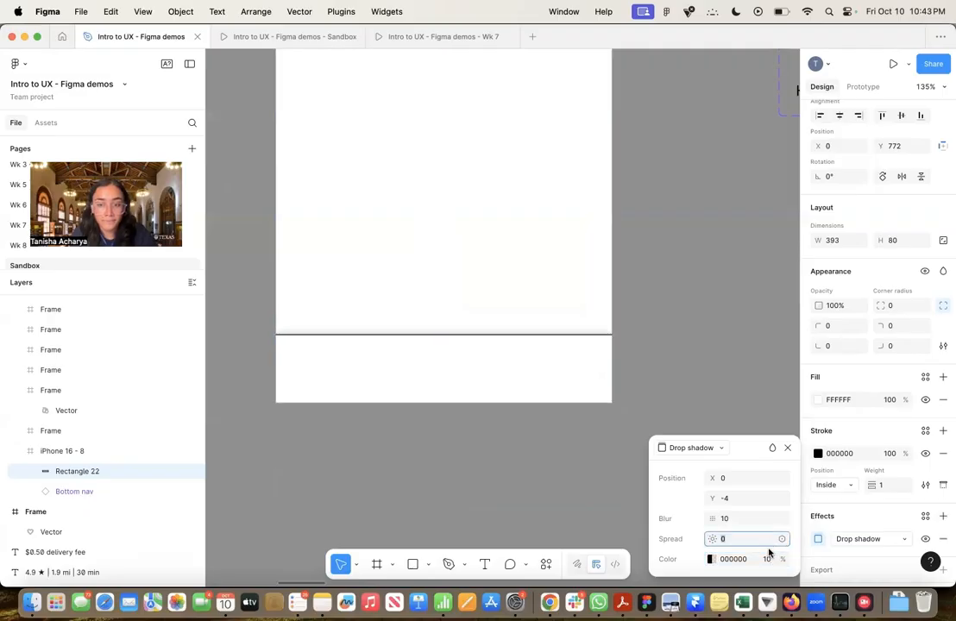
key(Return)
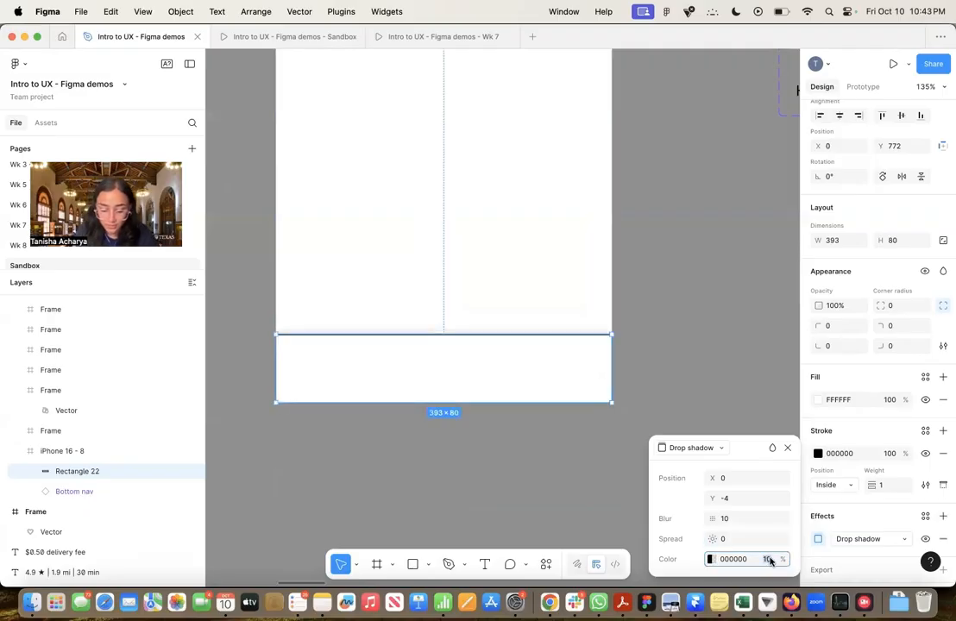
text(15)
click(768, 544)
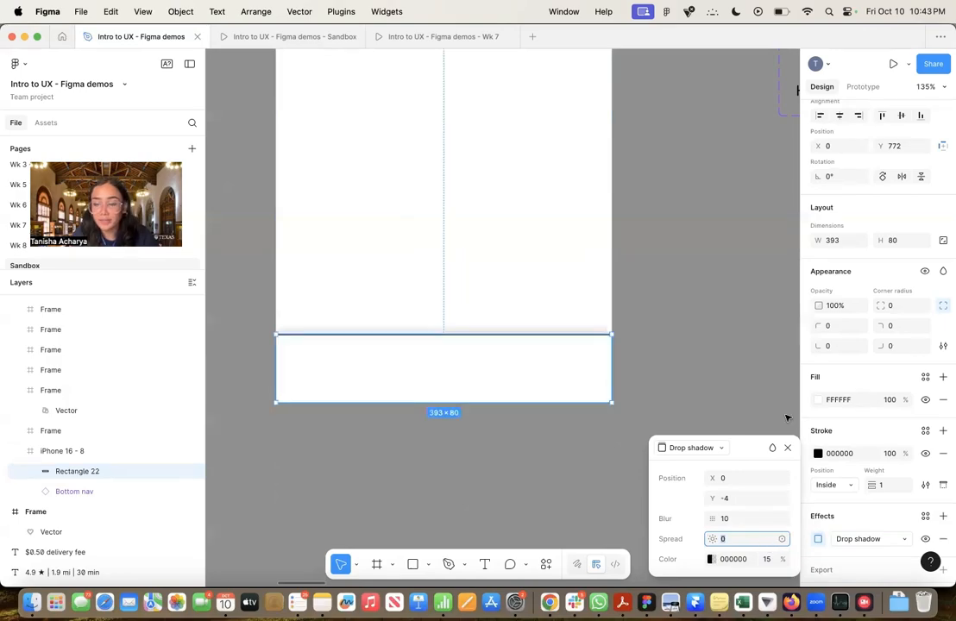
click(787, 448)
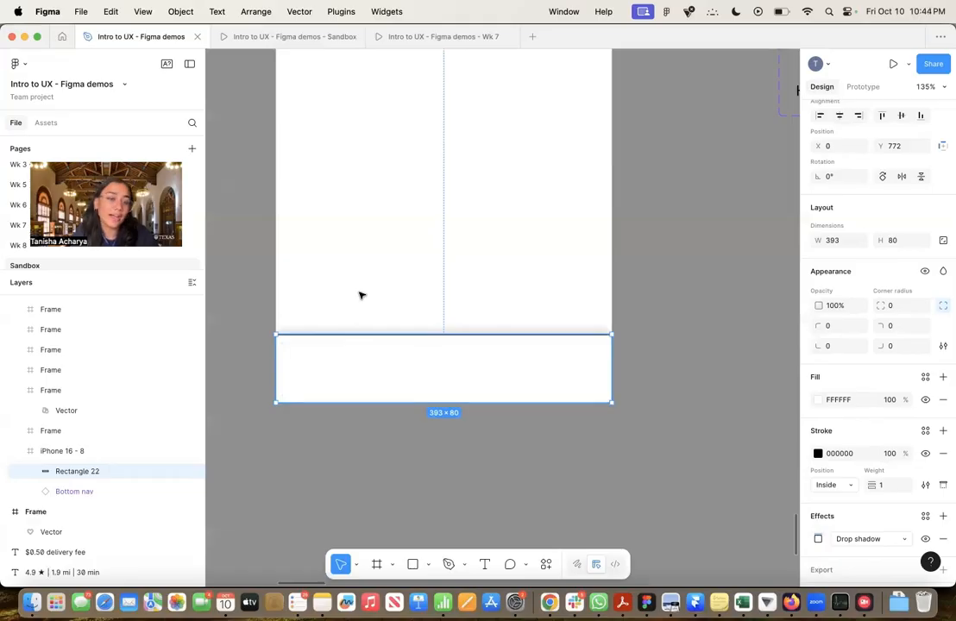
Send the nav background rectangle to the back, behind the Bottom nav instance
right_click(473, 379)
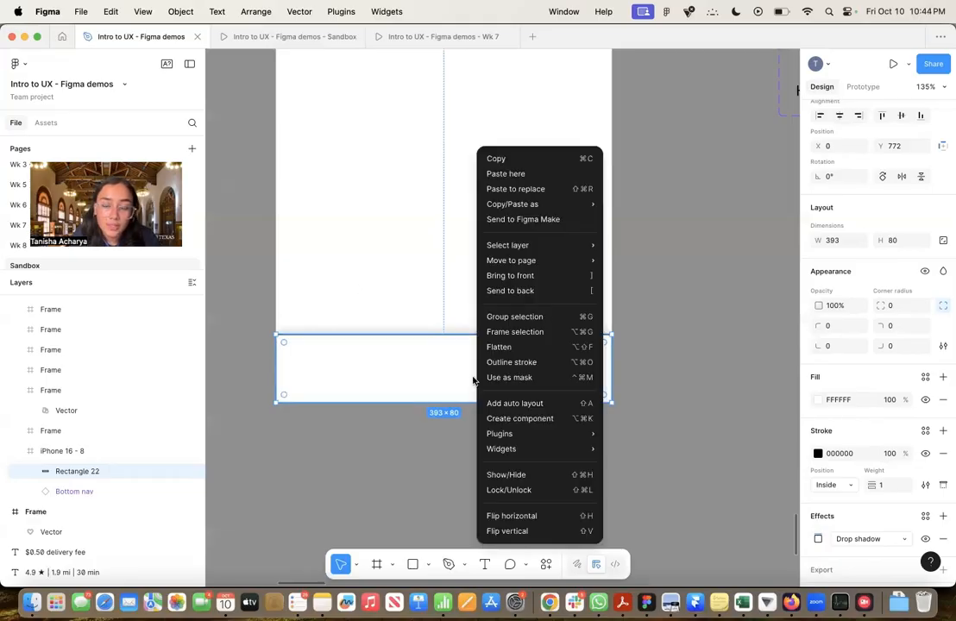
click(593, 292)
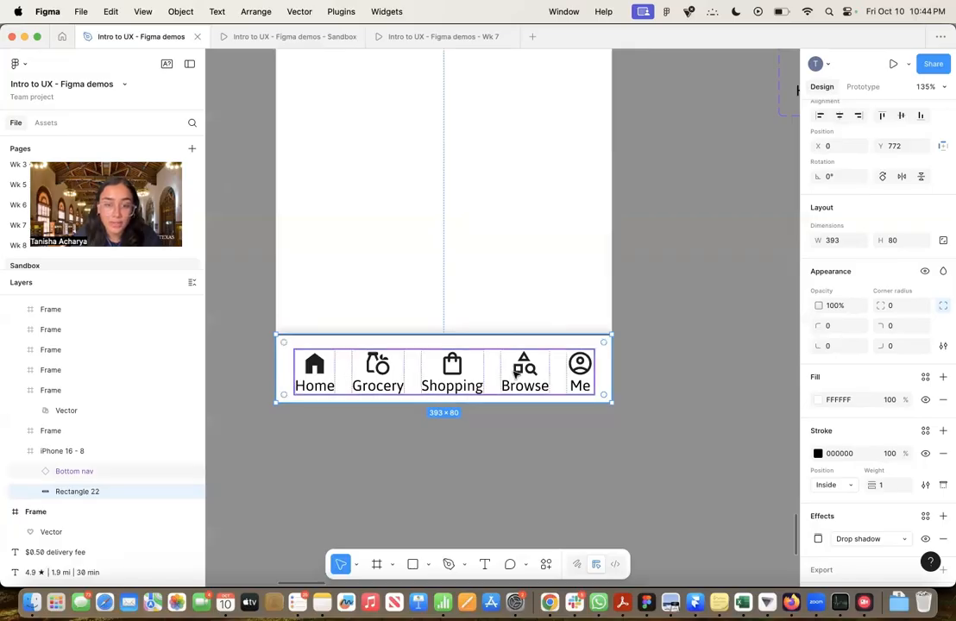
click(516, 372)
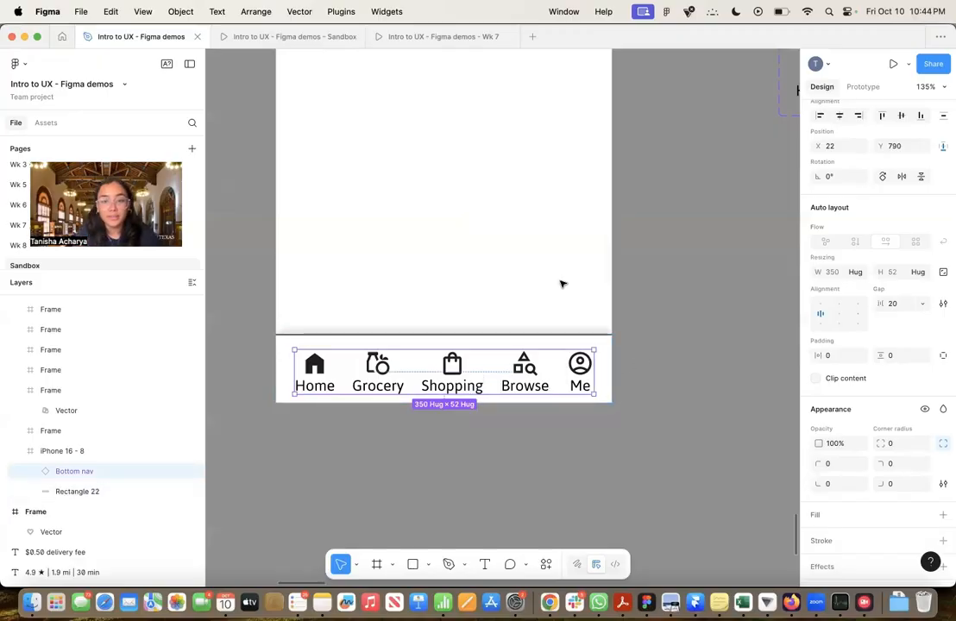
scroll(561, 284, down, 5)
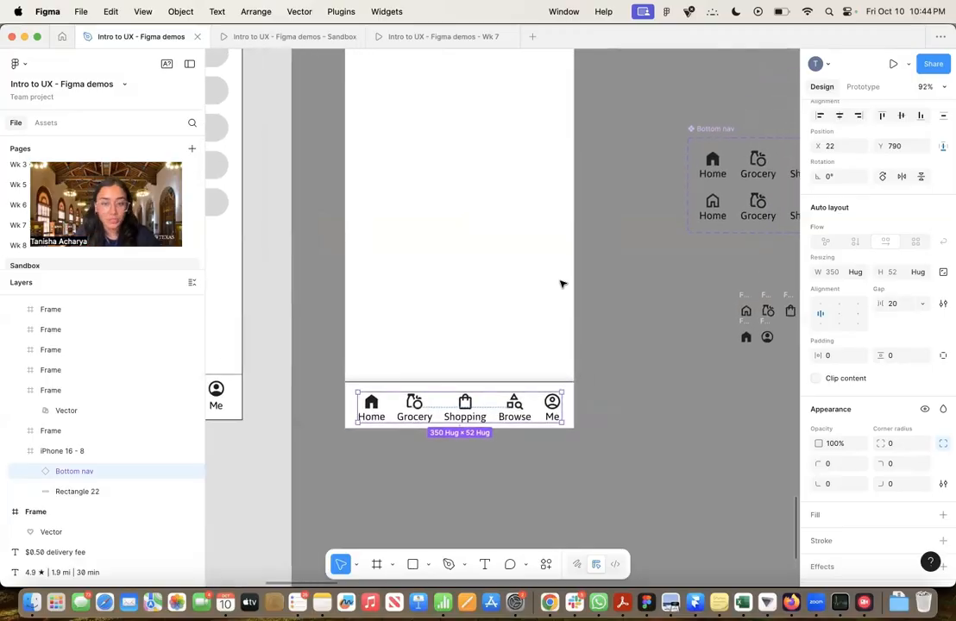
click(608, 383)
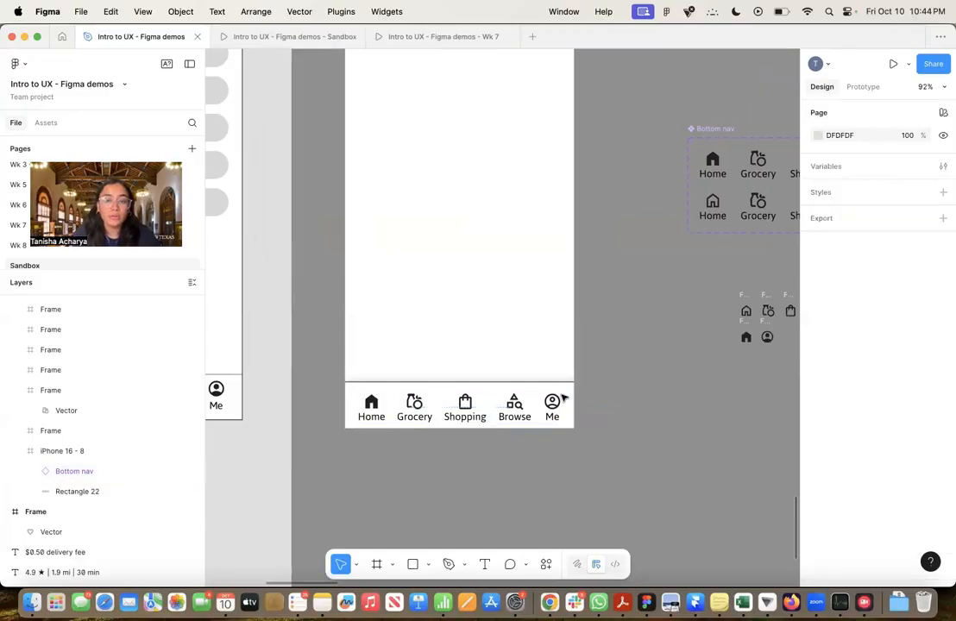
Nudge the Bottom nav instance up to Y 782 within its background rectangle, checking its distances to the frame edges
click(518, 410)
key(alt)
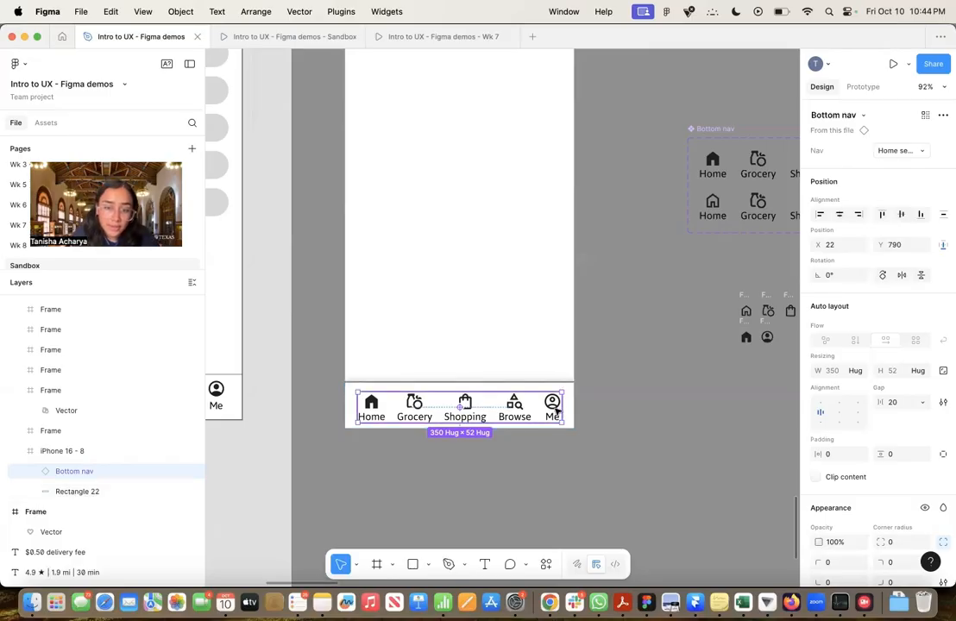
key(alt)
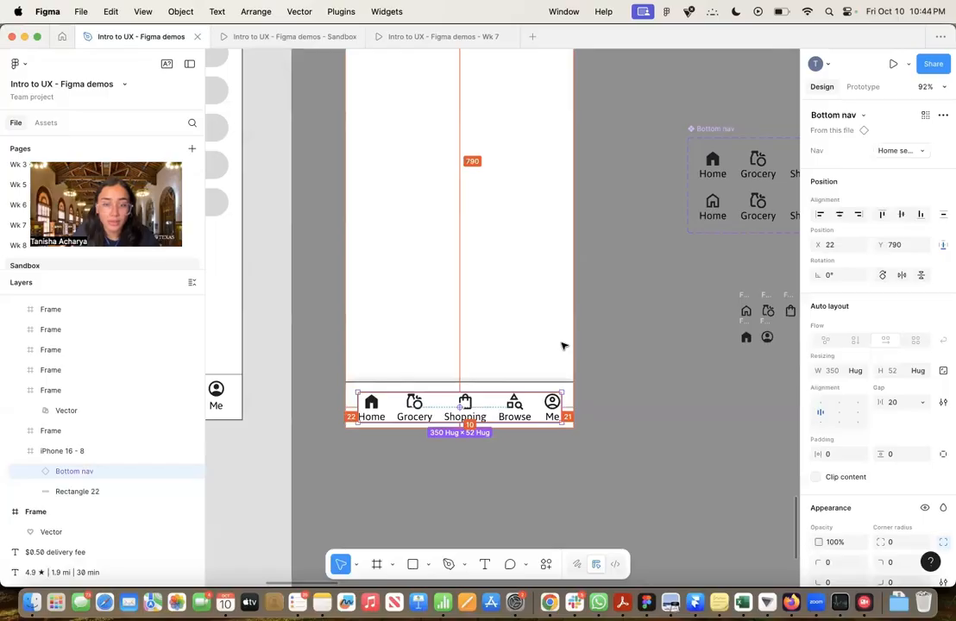
key(Up)
key(Up)
key(Up)
key(Up)
key(Up)
key(Up)
key(Up)
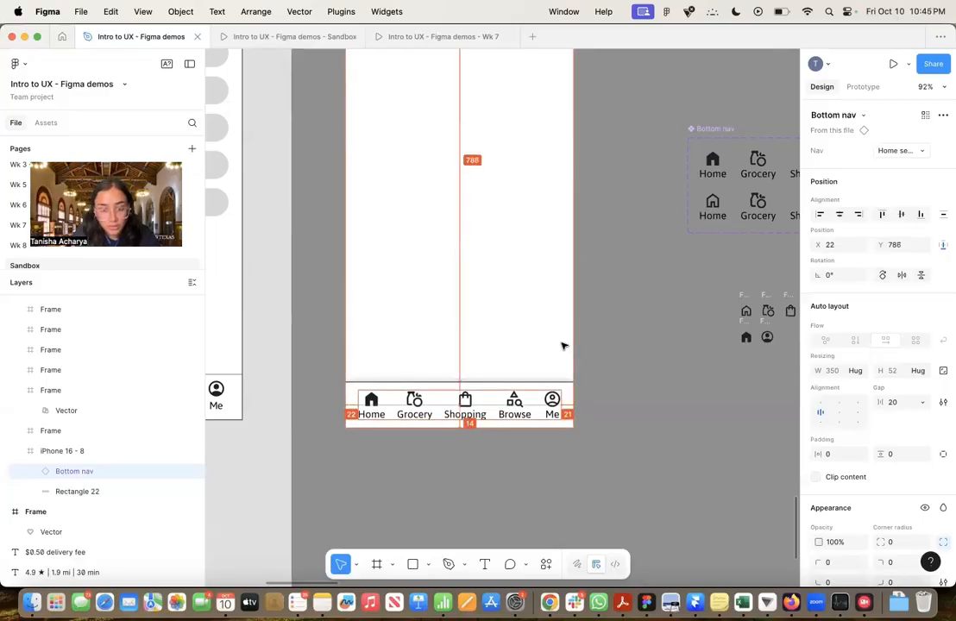
key(Up)
key(Up)
key(Up)
key(Up)
key(Up)
key(Up)
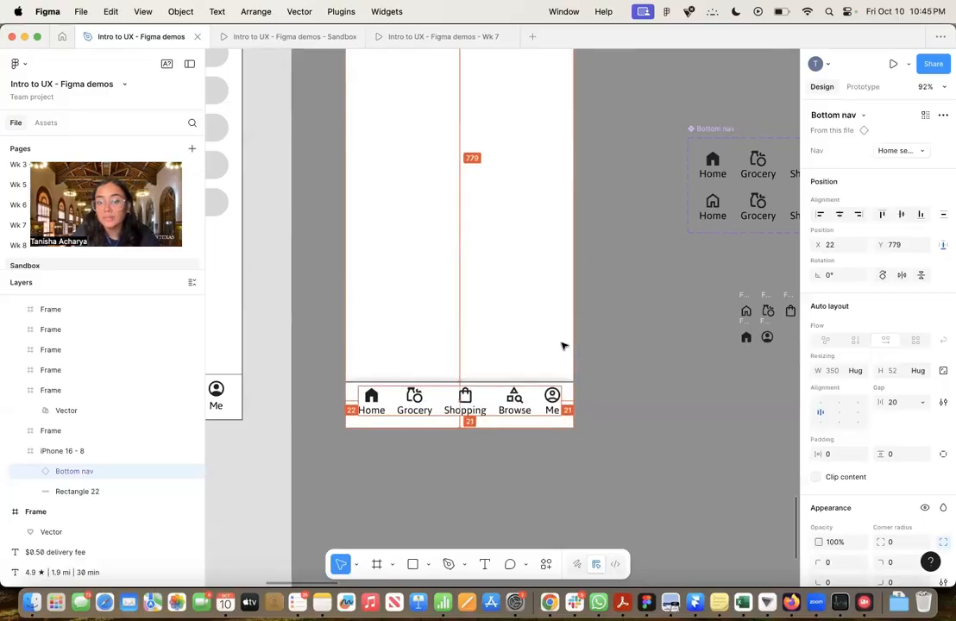
key(Down)
key(Down)
key(Down)
key(Down)
key(Down)
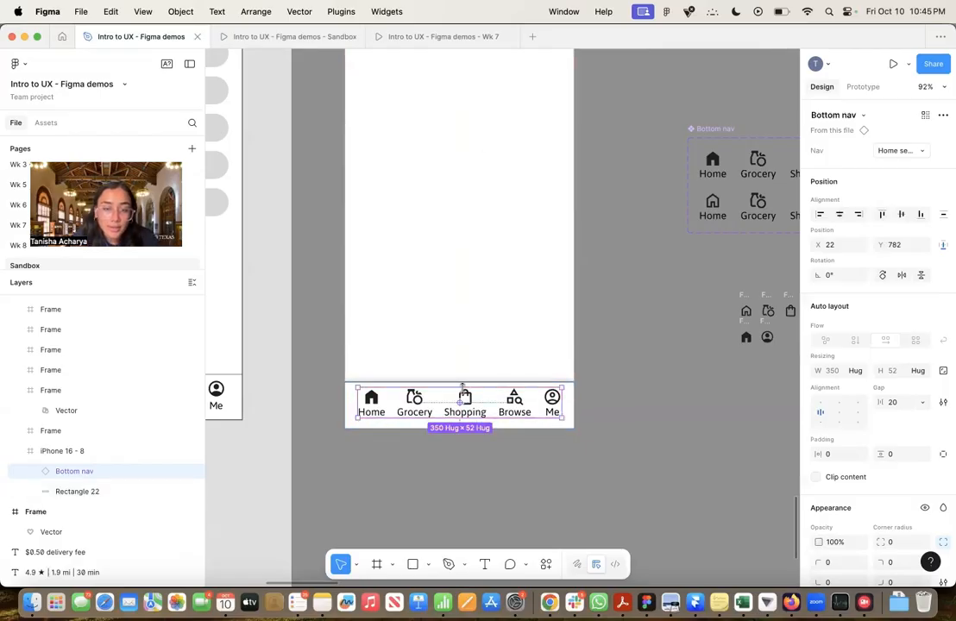
scroll(463, 387, up, 5)
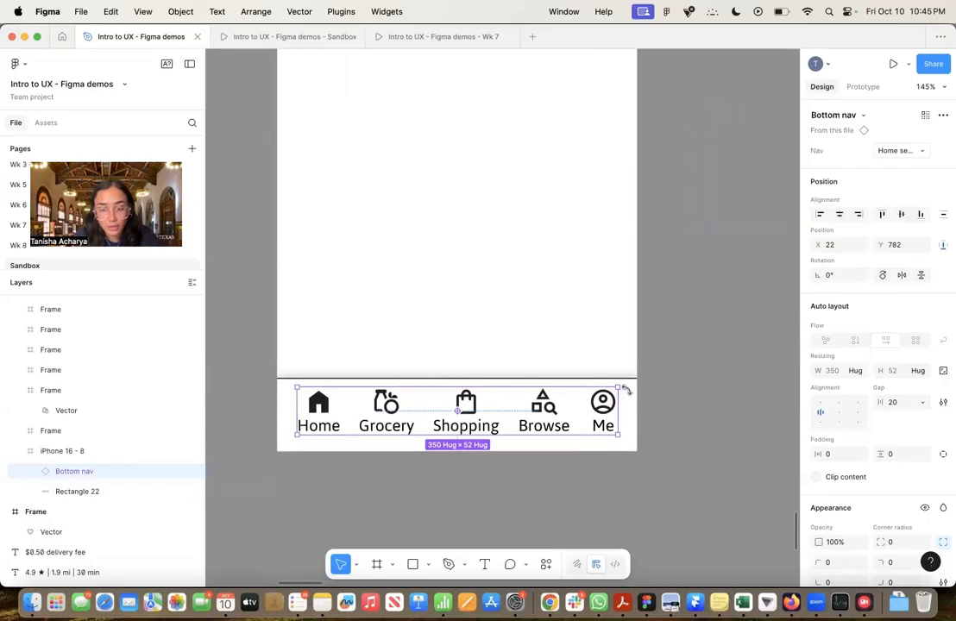
Set the nav background rectangle's height to 88 and align it to the bottom edge of the iPhone 16 - 8 frame
click(580, 391)
key(alt)
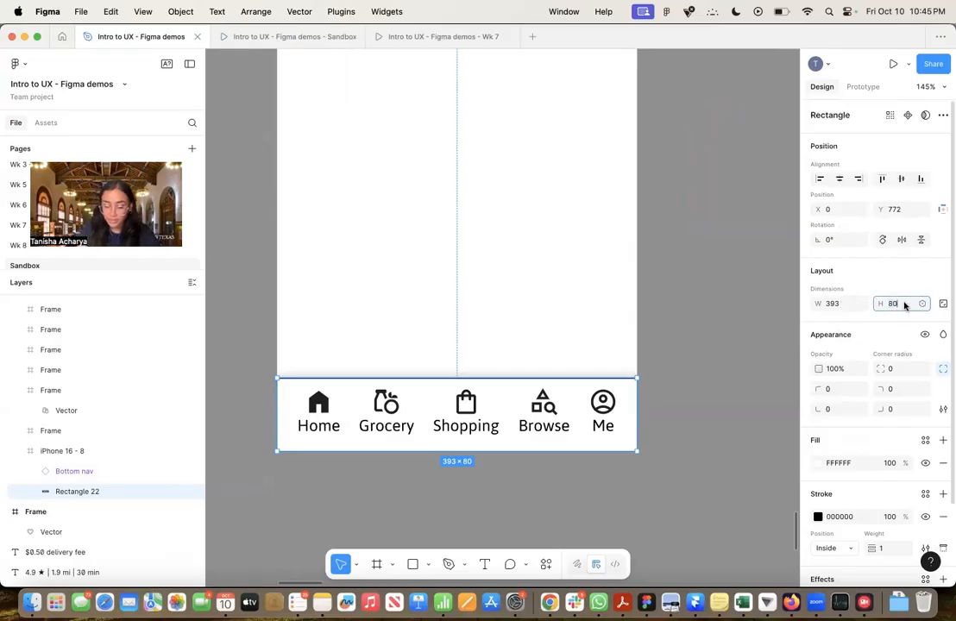
key(Return)
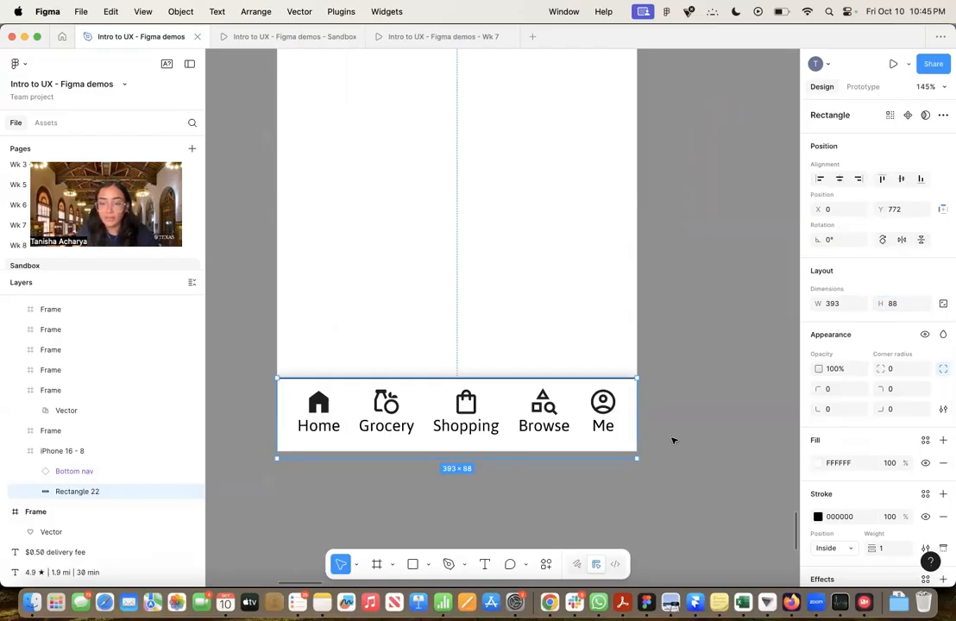
click(919, 178)
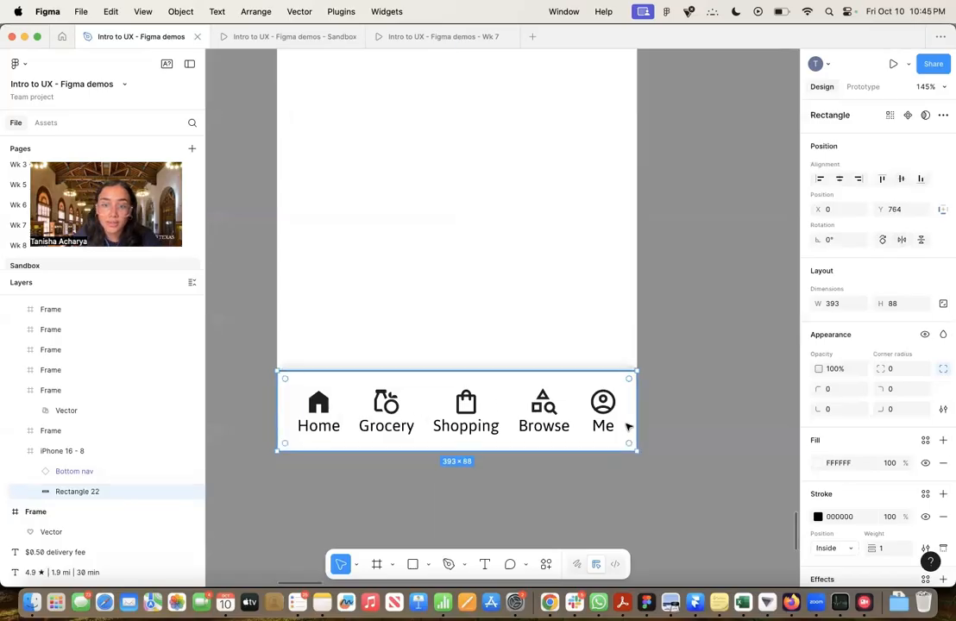
Check the Bottom nav's spacing within the frame and examine the layouts of the iPhone 16 - 9 and iPhone 16 - 2 wireframes for comparison
scroll(693, 348, down, 5)
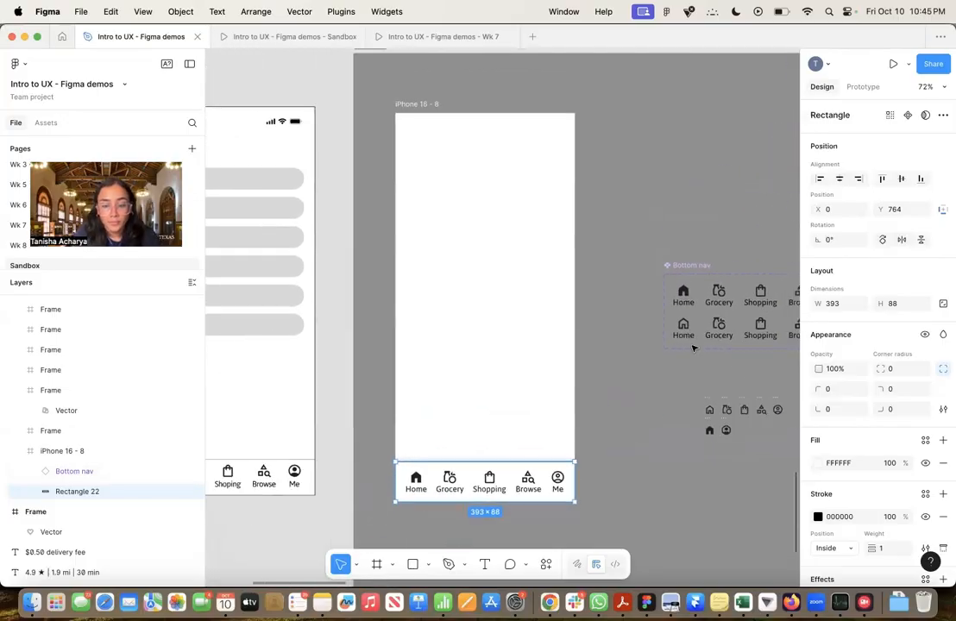
click(551, 483)
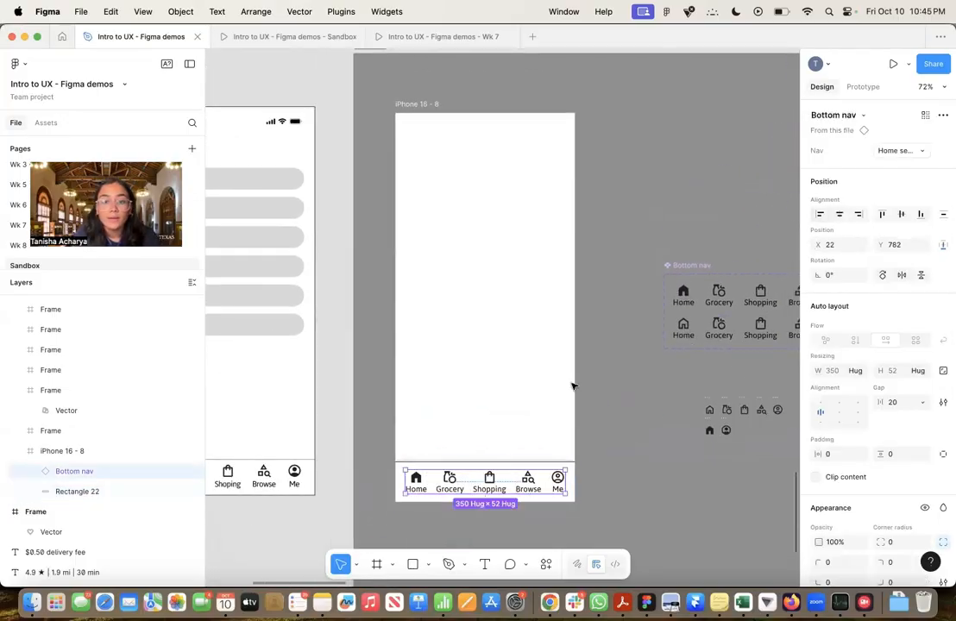
key(alt)
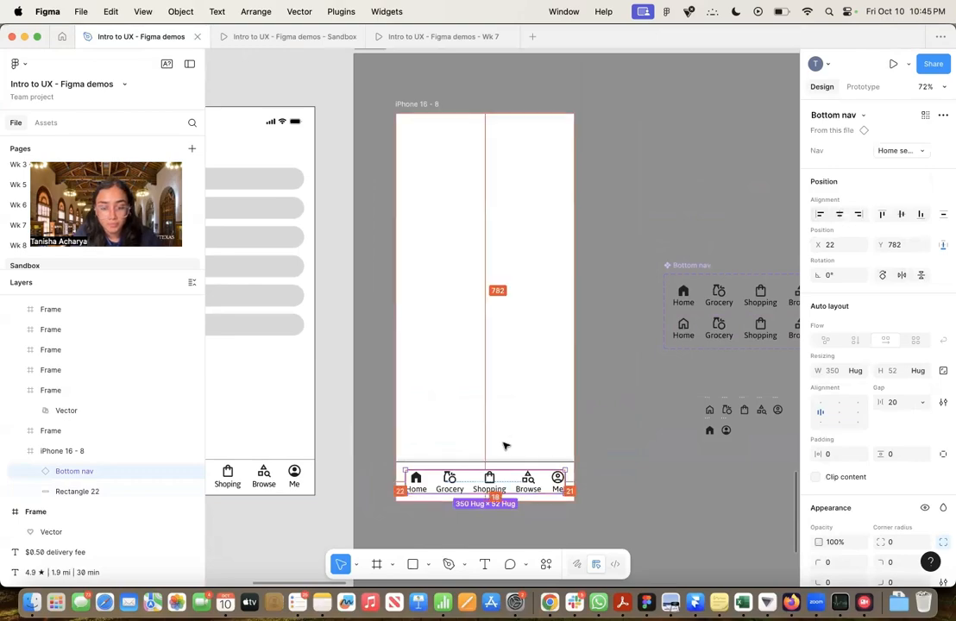
click(616, 512)
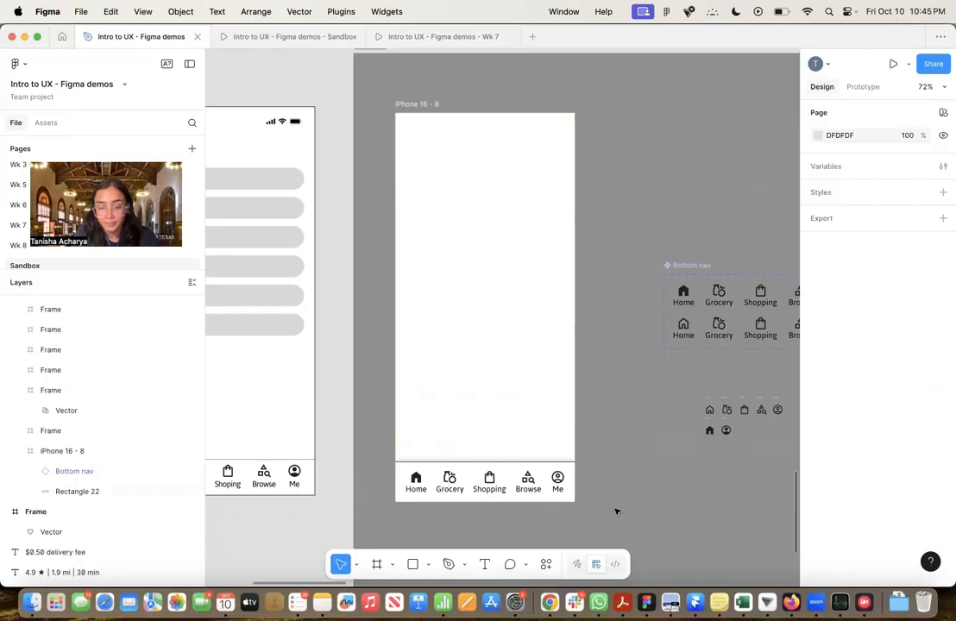
scroll(616, 511, down, 3)
scroll(616, 511, right, 2)
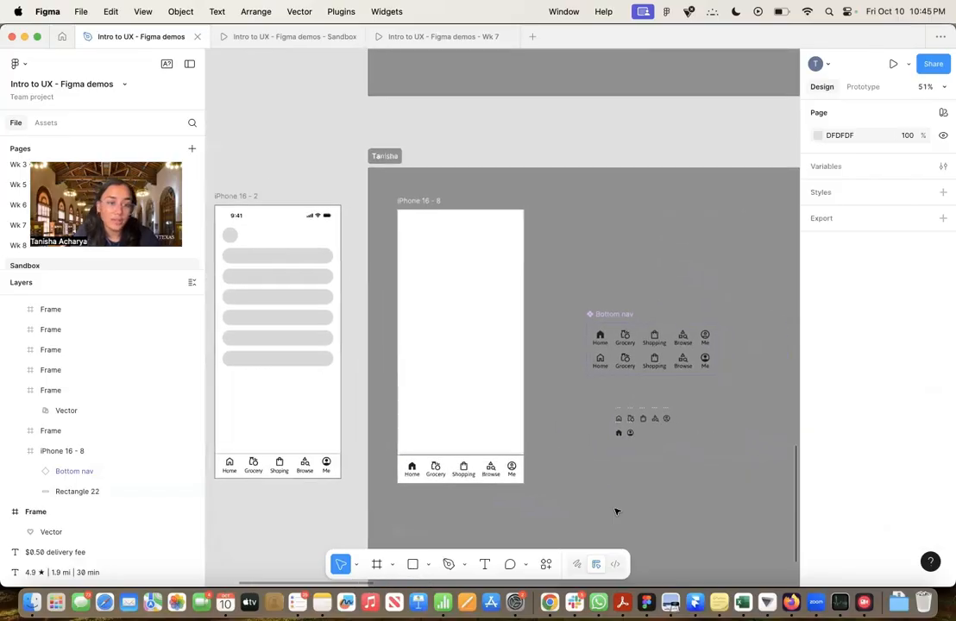
scroll(616, 512, left, 5)
scroll(614, 510, up, 1)
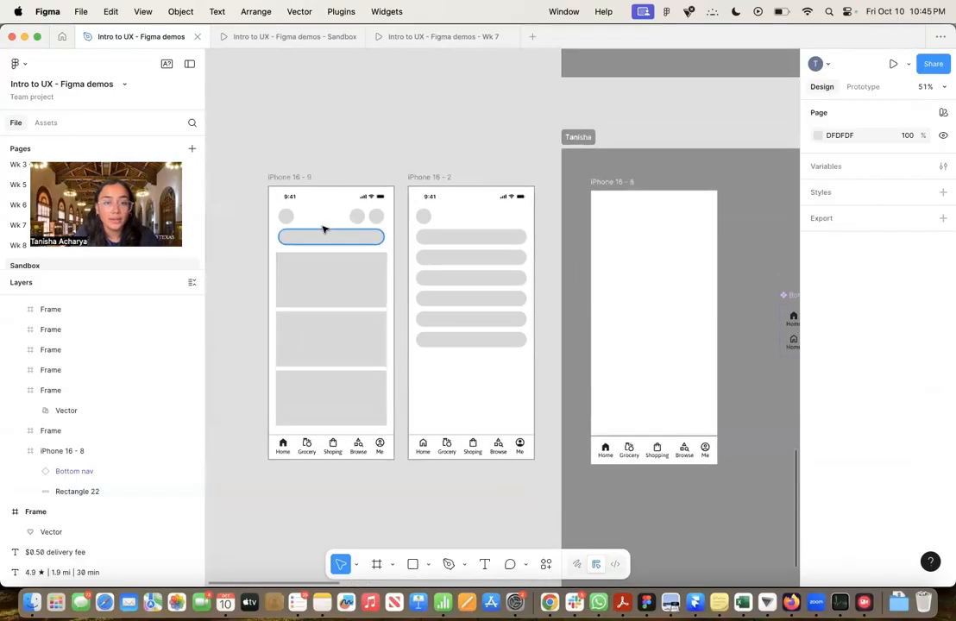
scroll(393, 293, right, 3)
scroll(394, 293, up, 1)
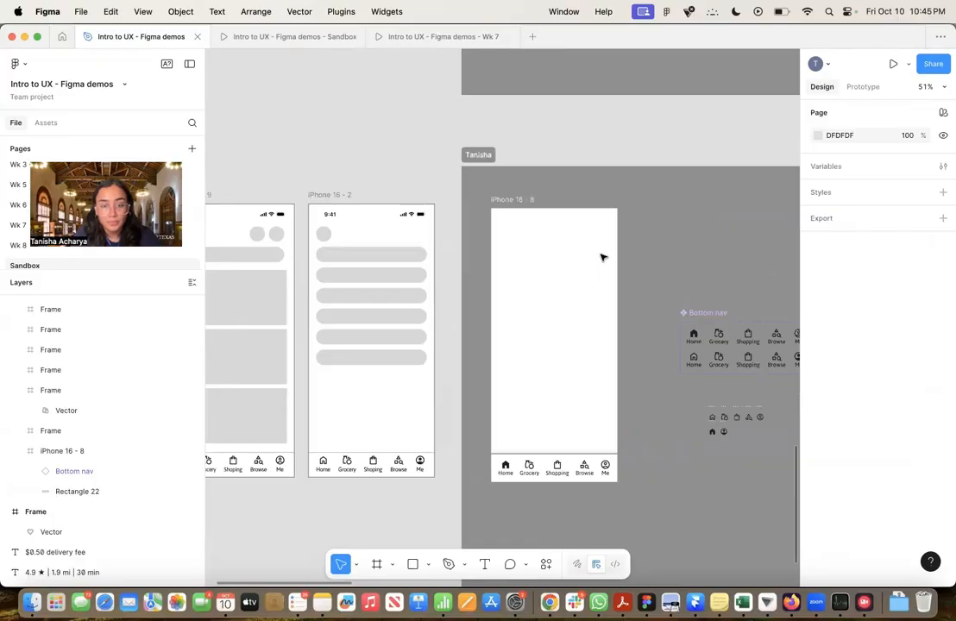
scroll(603, 257, up, 4)
scroll(603, 257, left, 5)
scroll(603, 257, down, 1)
scroll(603, 258, down, 4)
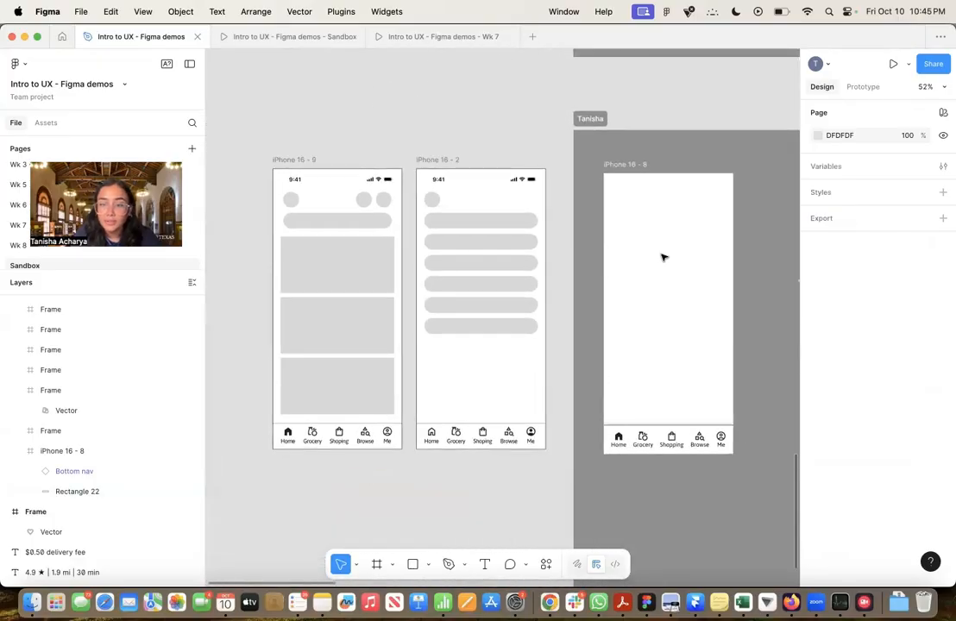
scroll(662, 256, right, 3)
scroll(662, 256, up, 1)
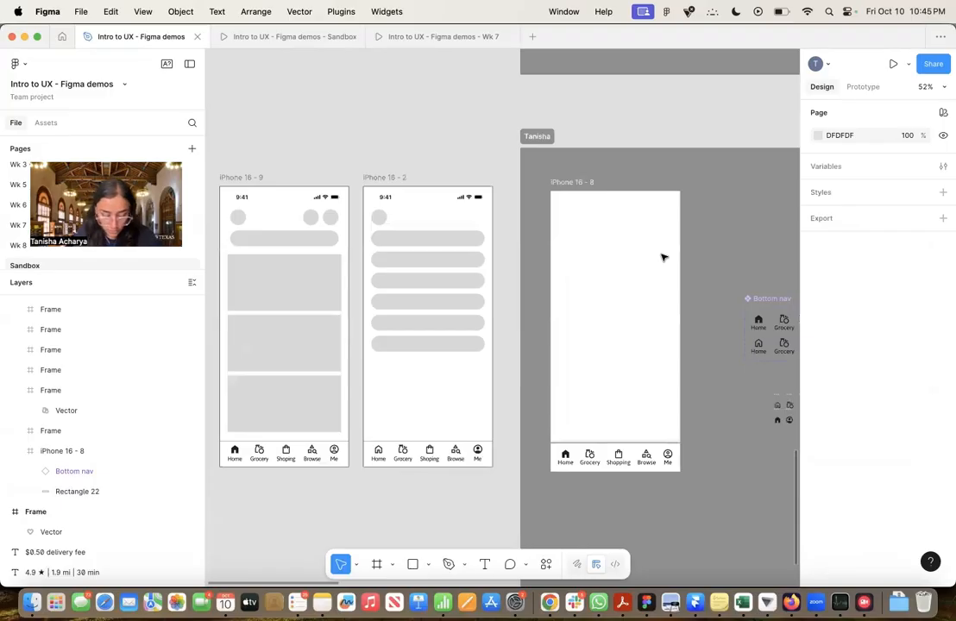
Draw a content rectangle about 325 × 155 in the upper part of the iPhone 16 - 8 frame and check its side margins
key(r)
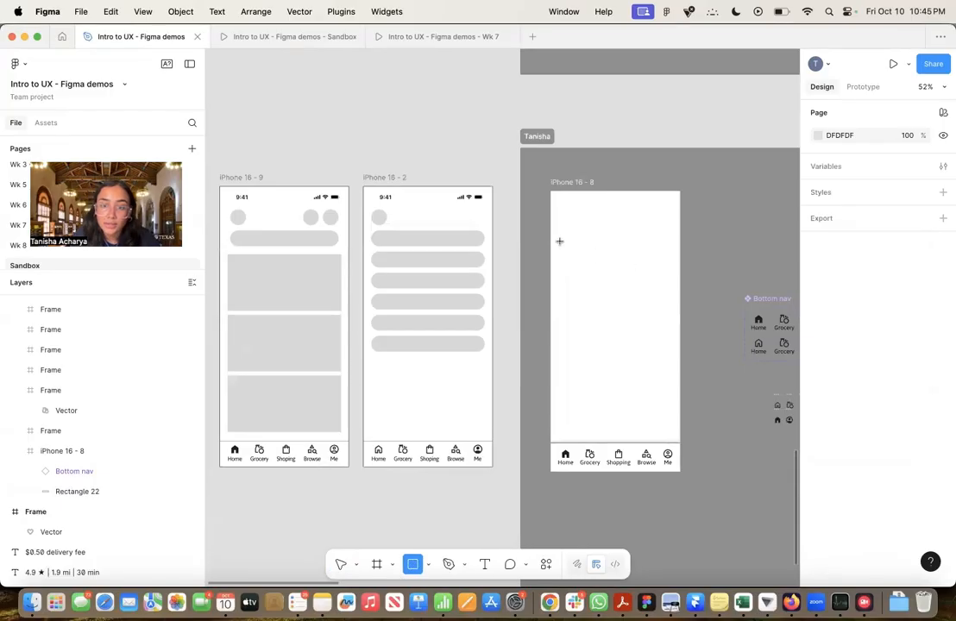
mouse_move(560, 243)
mouse_down()
mouse_move(674, 286)
mouse_move(668, 293)
mouse_up()
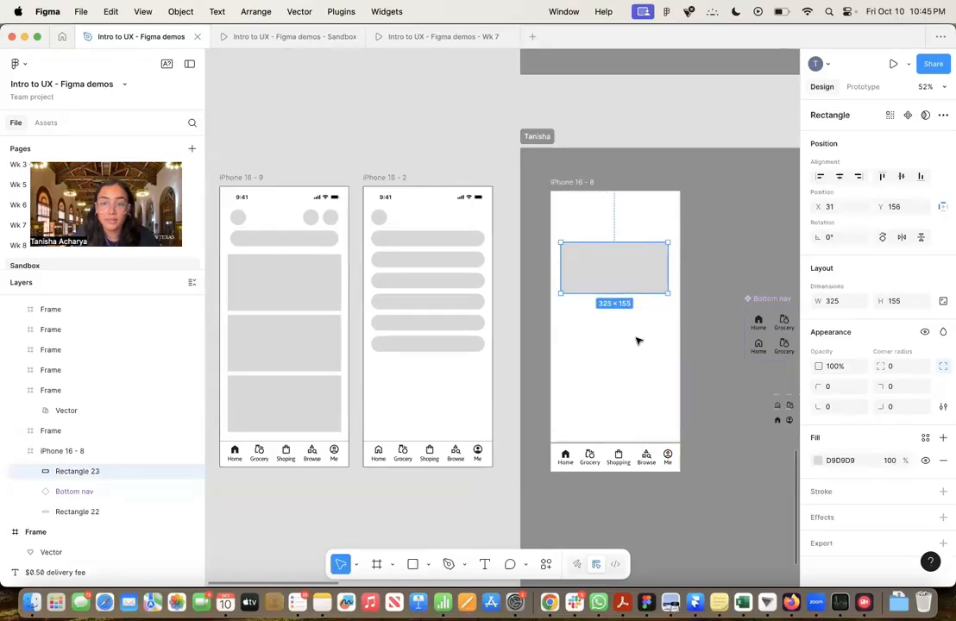
key(alt)
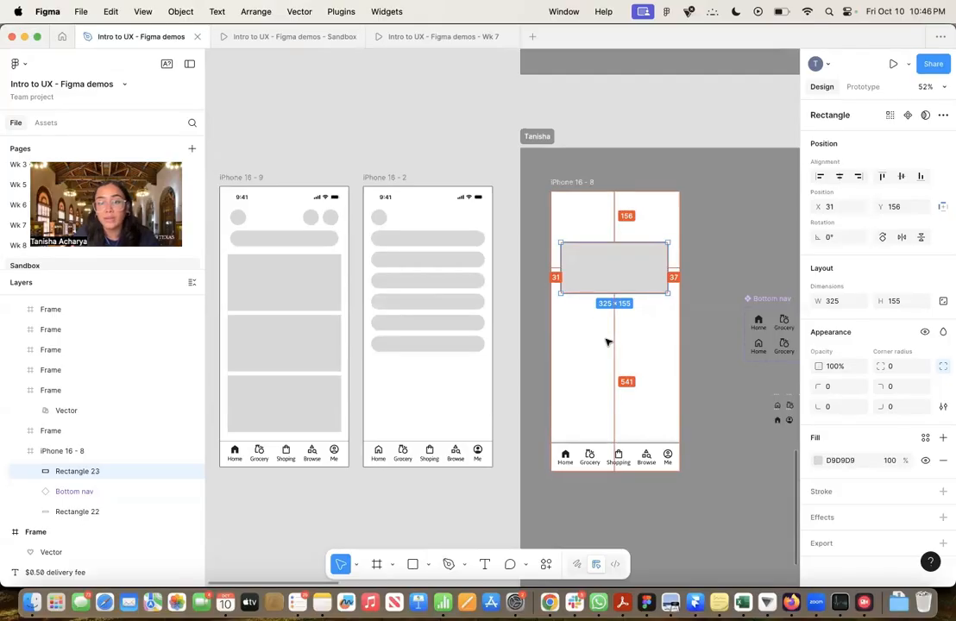
Show the 4-column layout guide of the iPhone 16 - 8 frame
scroll(674, 268, up, 5)
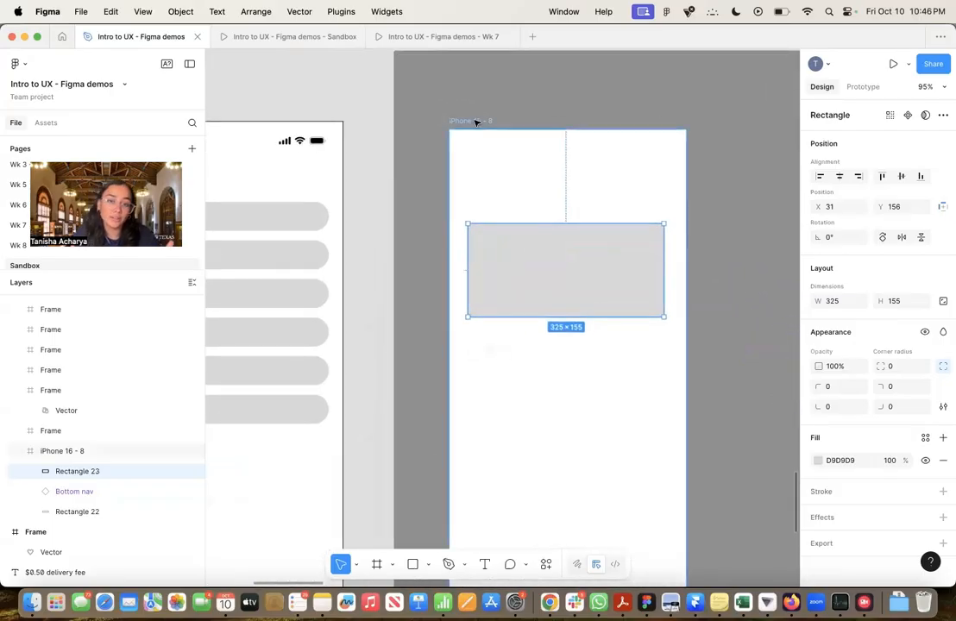
click(475, 122)
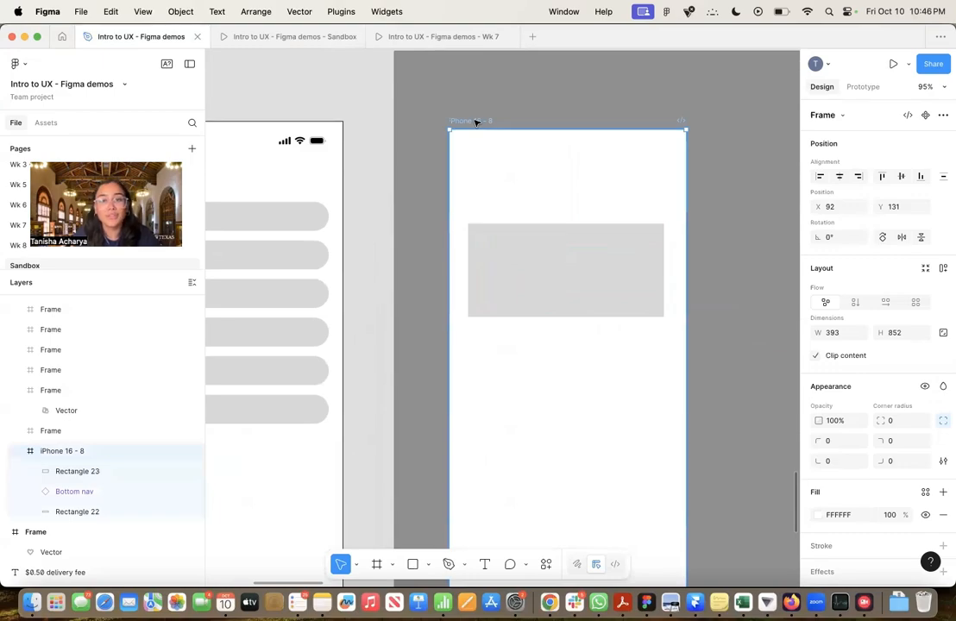
scroll(867, 380, down, 5)
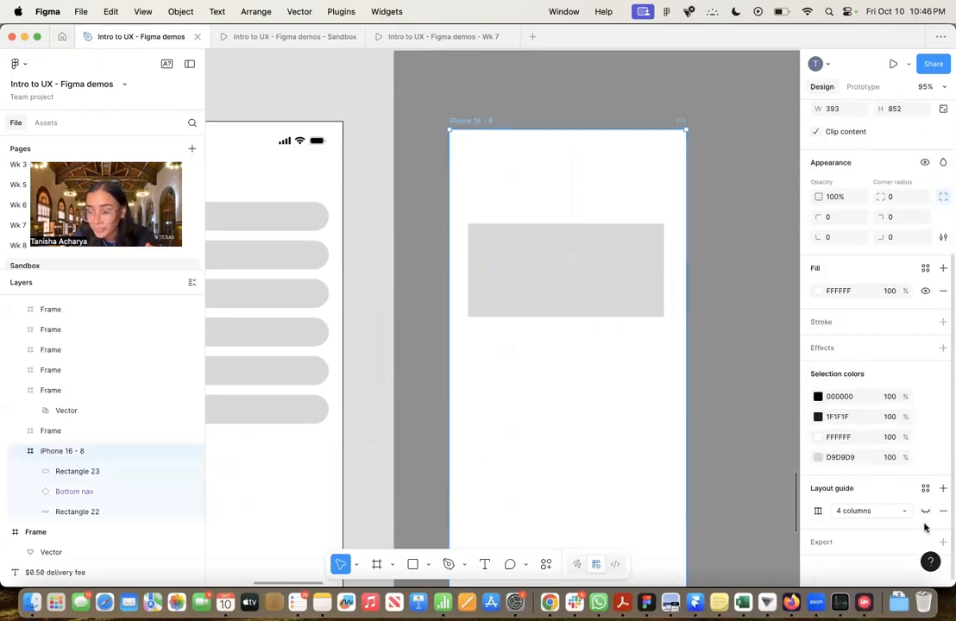
click(924, 511)
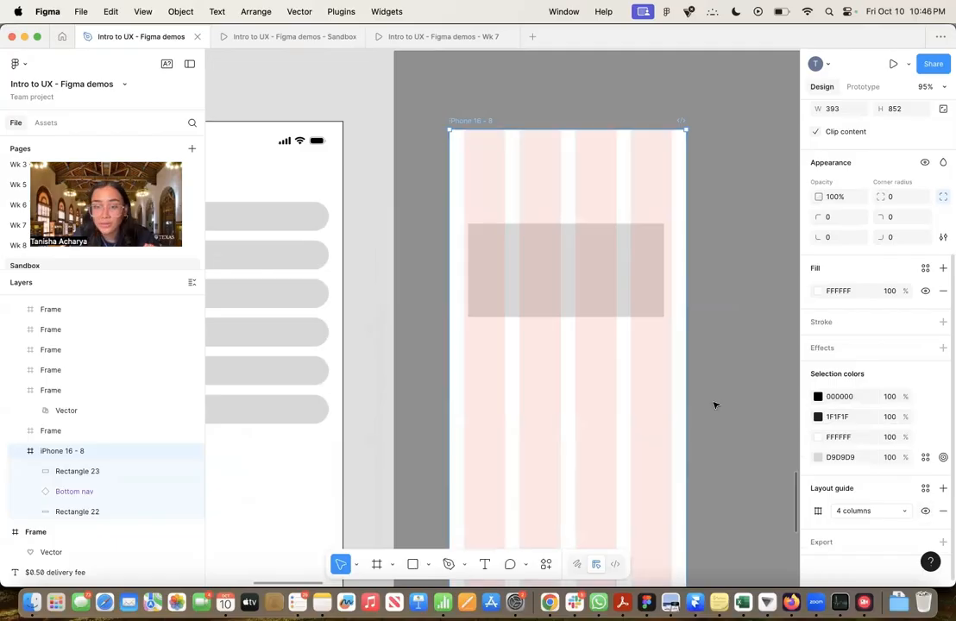
Stretch the gray content rectangle across all four guide columns, to X 24 and a width of 345
click(632, 297)
drag(468, 281, 463, 280)
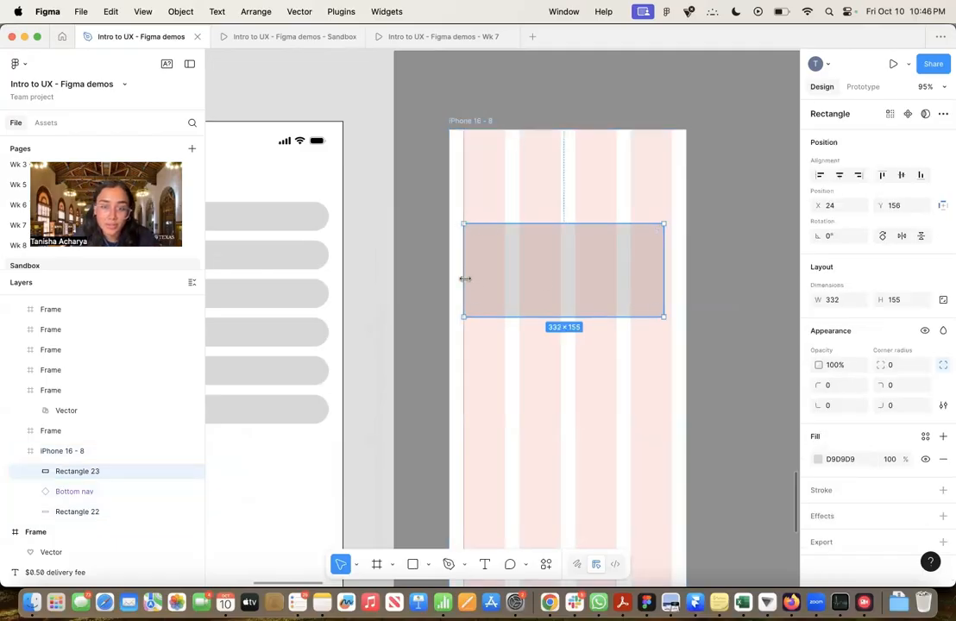
drag(676, 277, 673, 273)
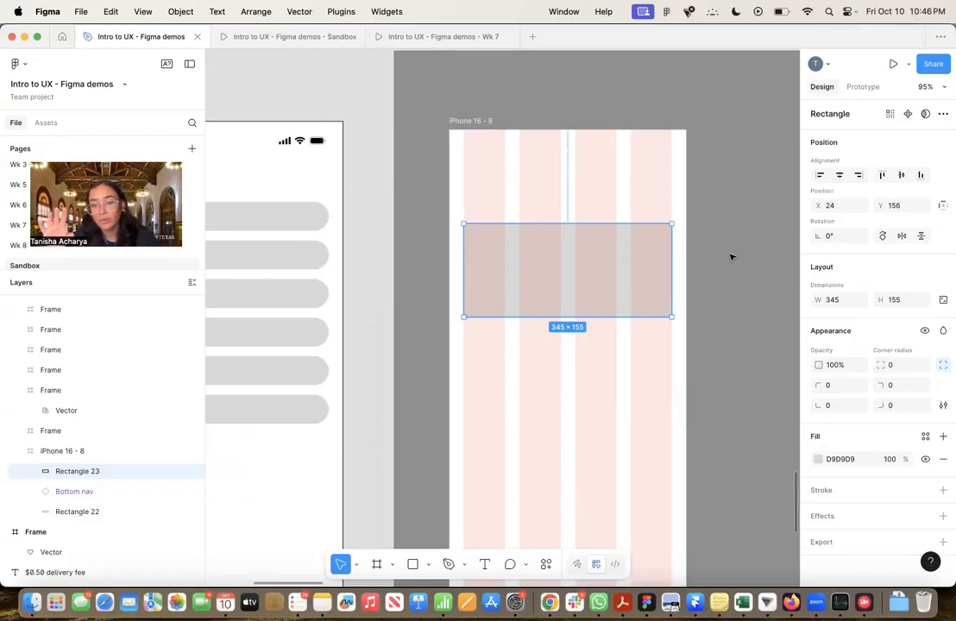
Duplicate the content rectangle below itself as two side-by-side blocks, each spanning two guide columns
scroll(682, 302, down, 5)
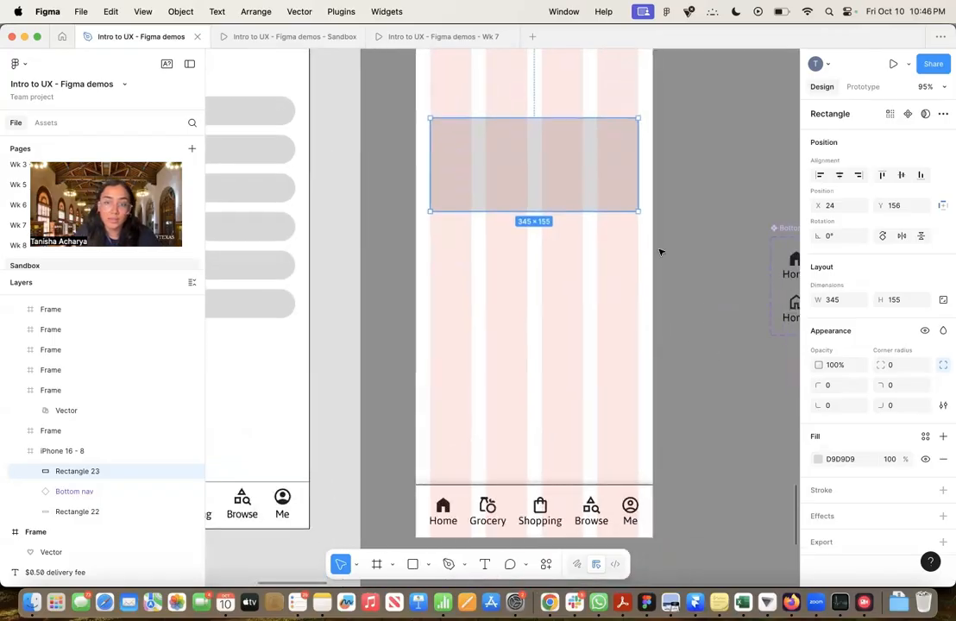
drag(561, 176, 561, 286)
drag(634, 293, 611, 286)
click(719, 263)
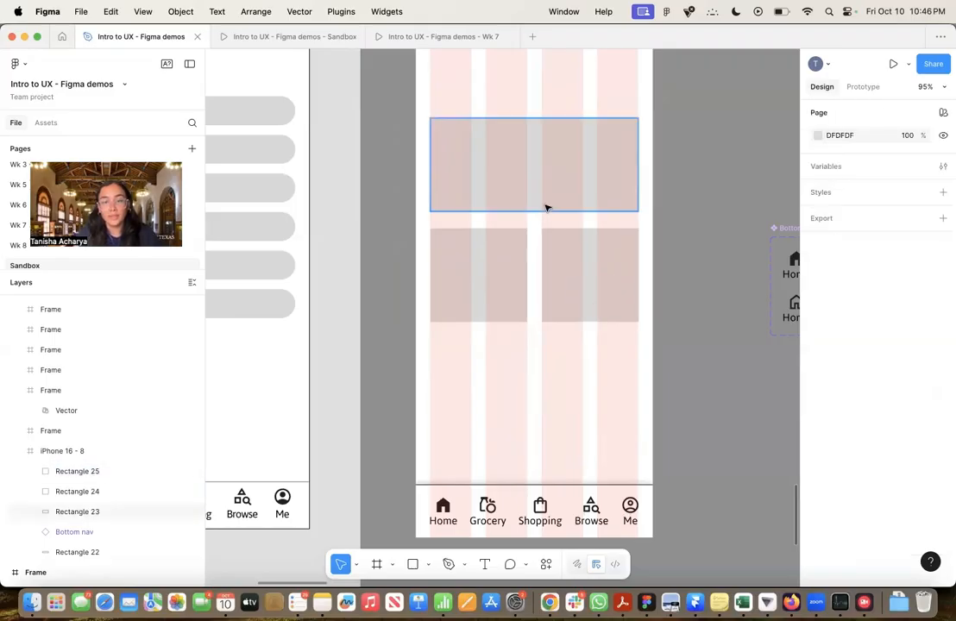
Copy the full-width content rectangle below the two half-width blocks, at X 25, Y 533
click(587, 198)
drag(589, 194, 589, 418)
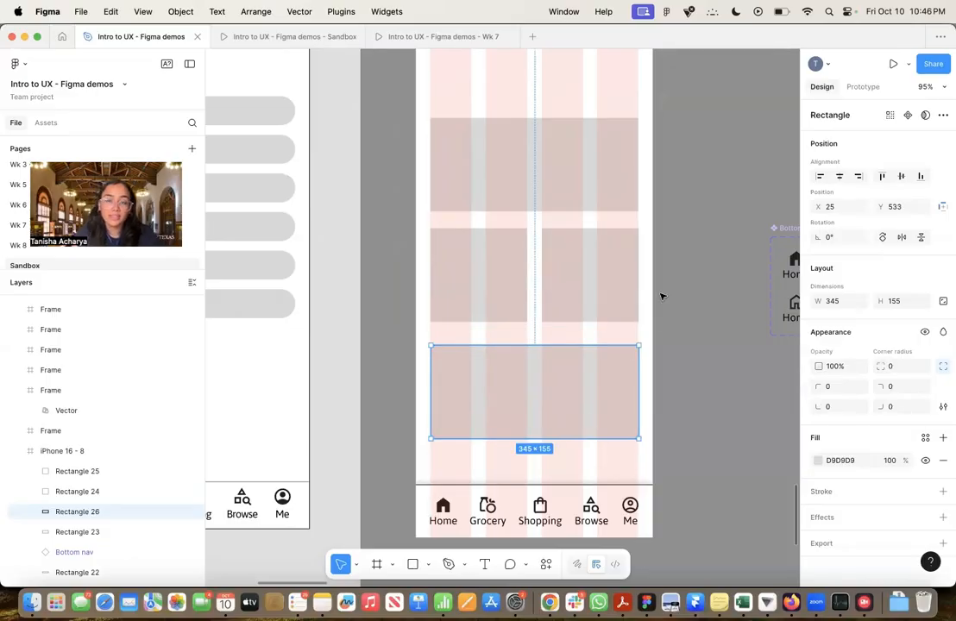
scroll(662, 297, down, 5)
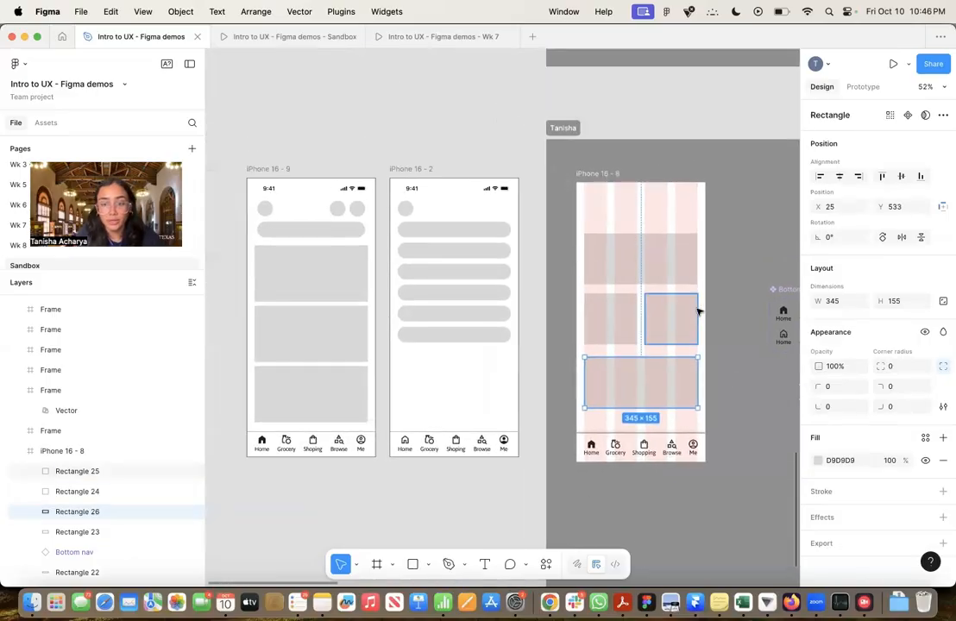
click(725, 318)
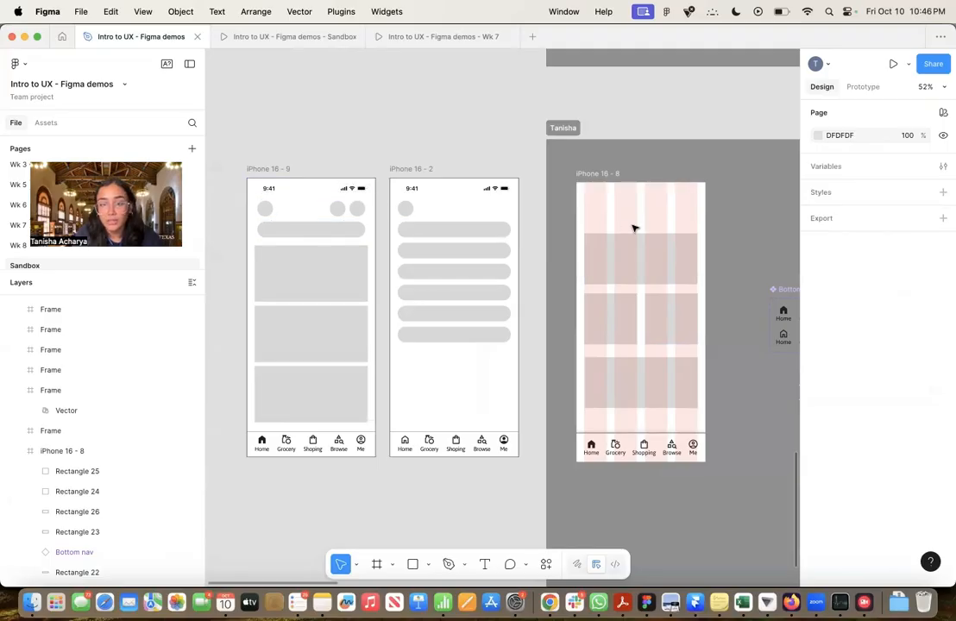
Copy the upper full-width rectangle above itself and shorten it into a 345 × 38 bar at X 25, Y 102
scroll(634, 227, right, 2)
click(634, 271)
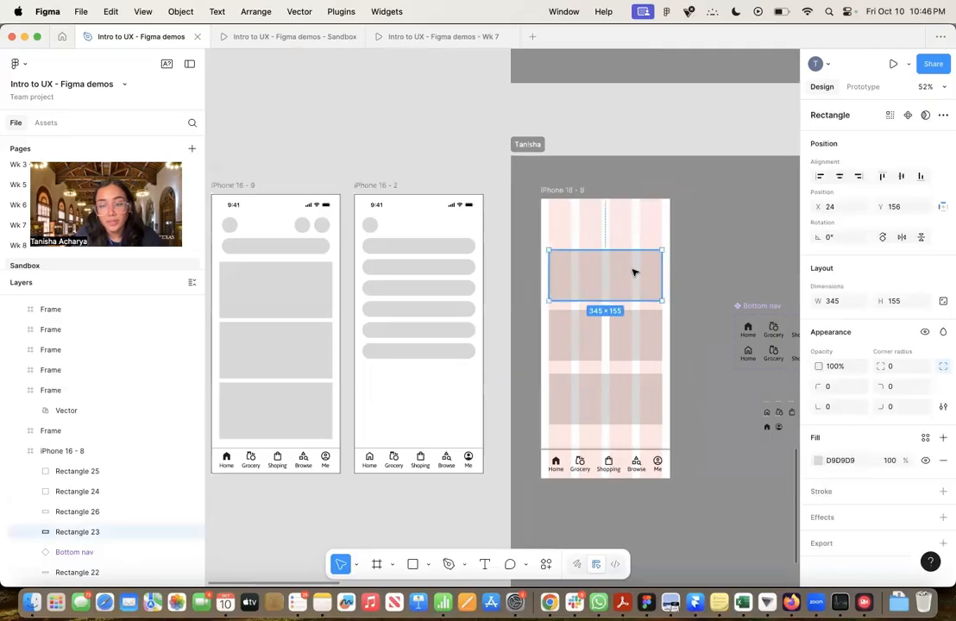
scroll(634, 272, up, 5)
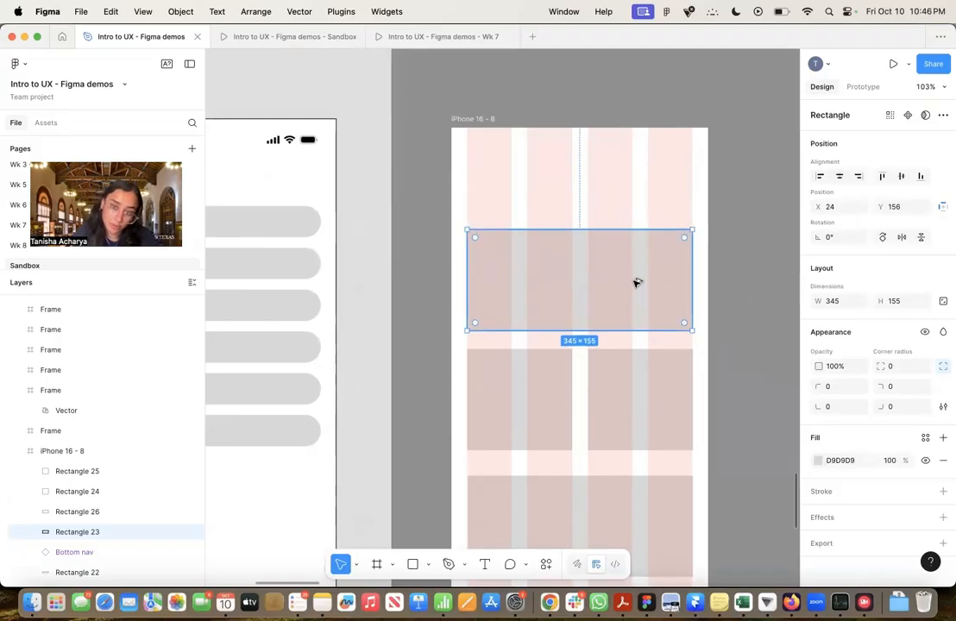
drag(636, 283, 612, 194)
drag(606, 237, 619, 213)
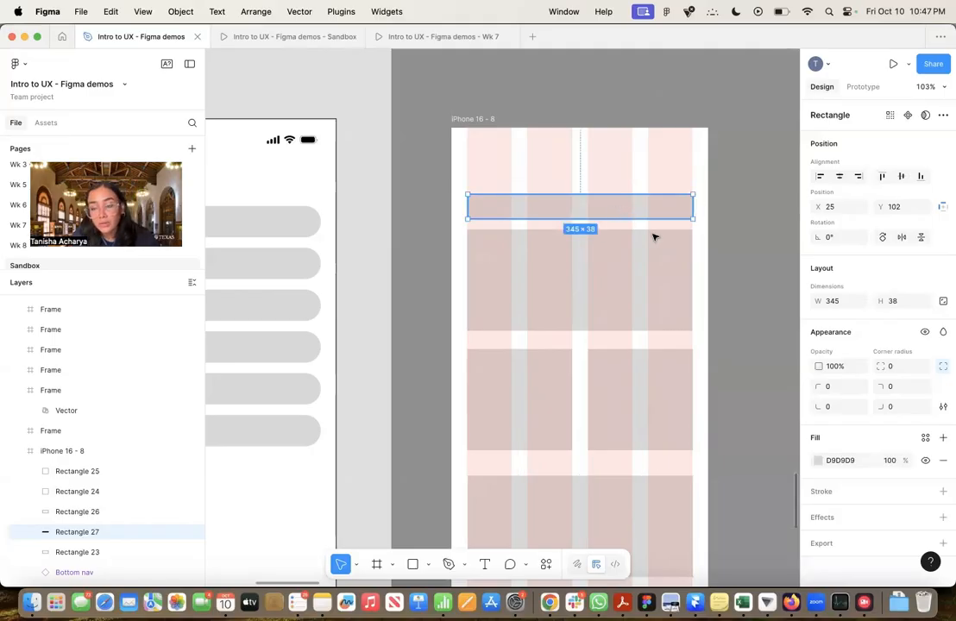
Turn off individual corners for the 345 × 38 bar and set its corner radius to 38
click(943, 366)
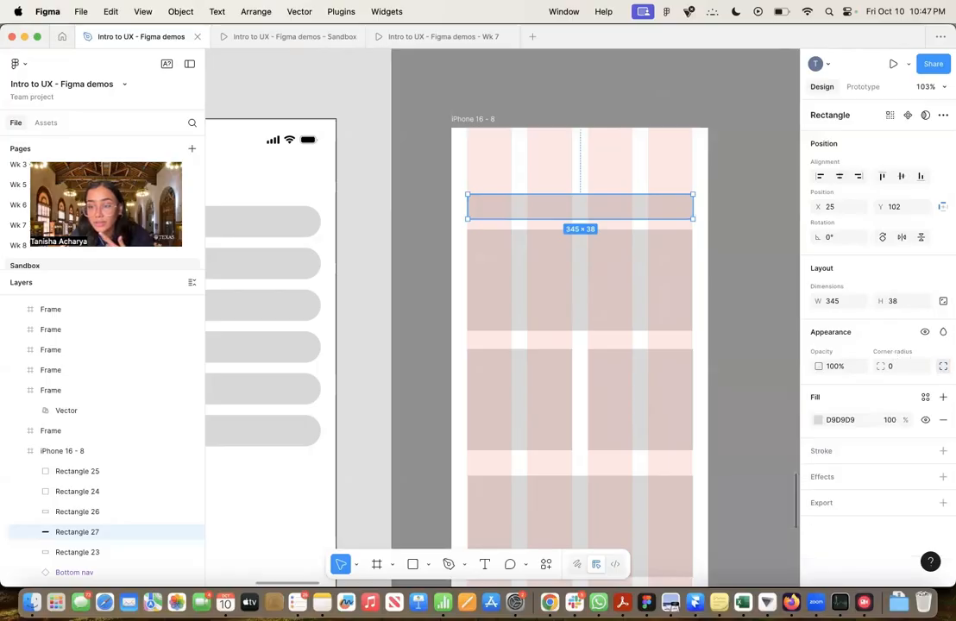
click(943, 369)
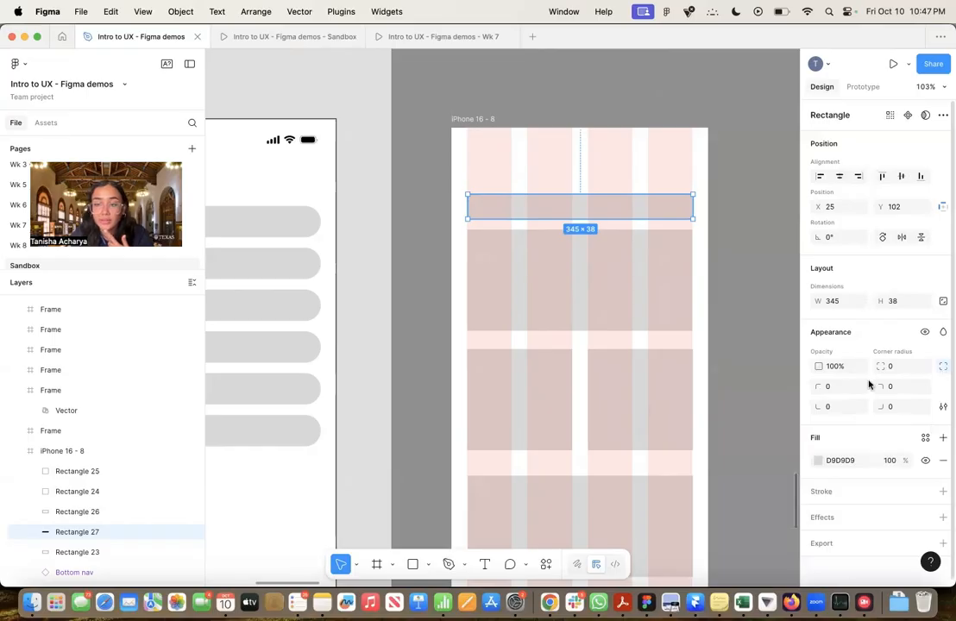
click(830, 407)
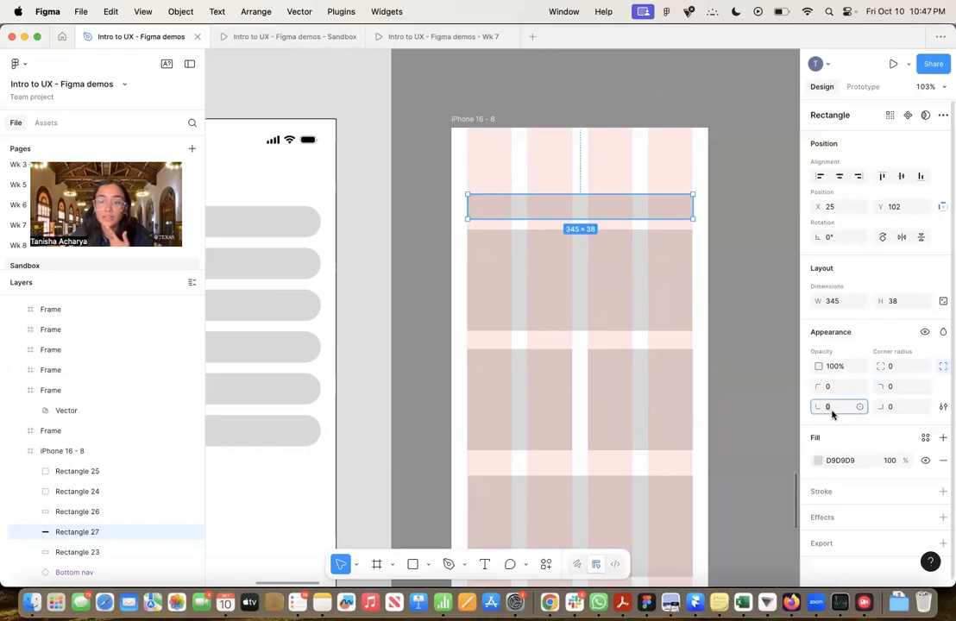
click(943, 367)
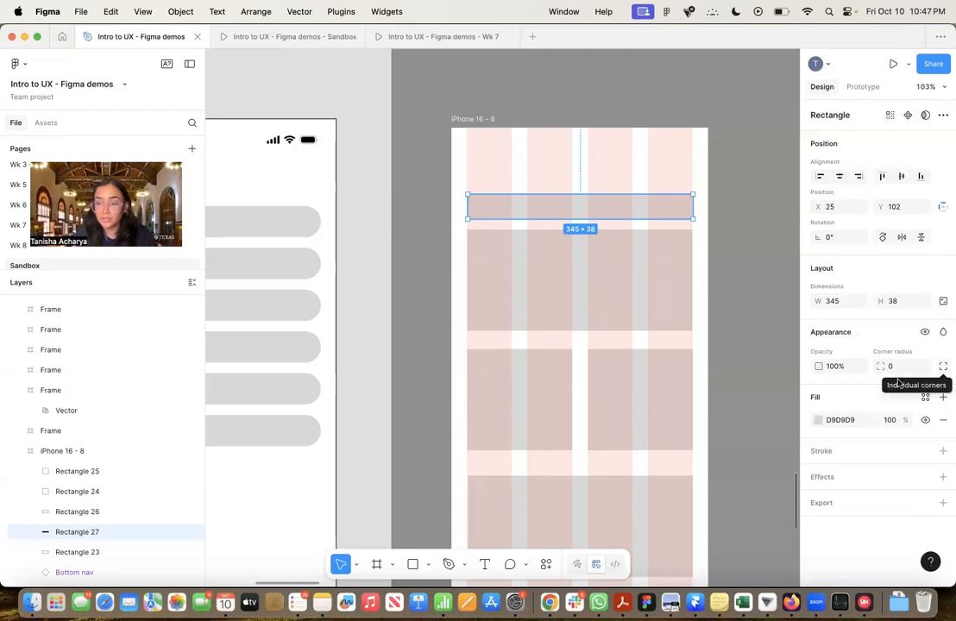
click(890, 369)
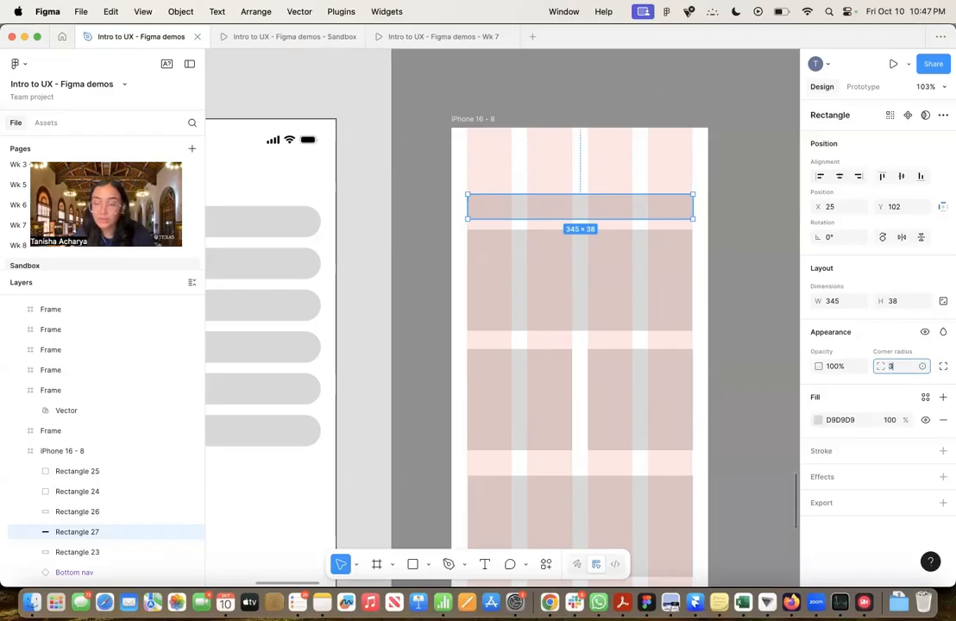
key(Return)
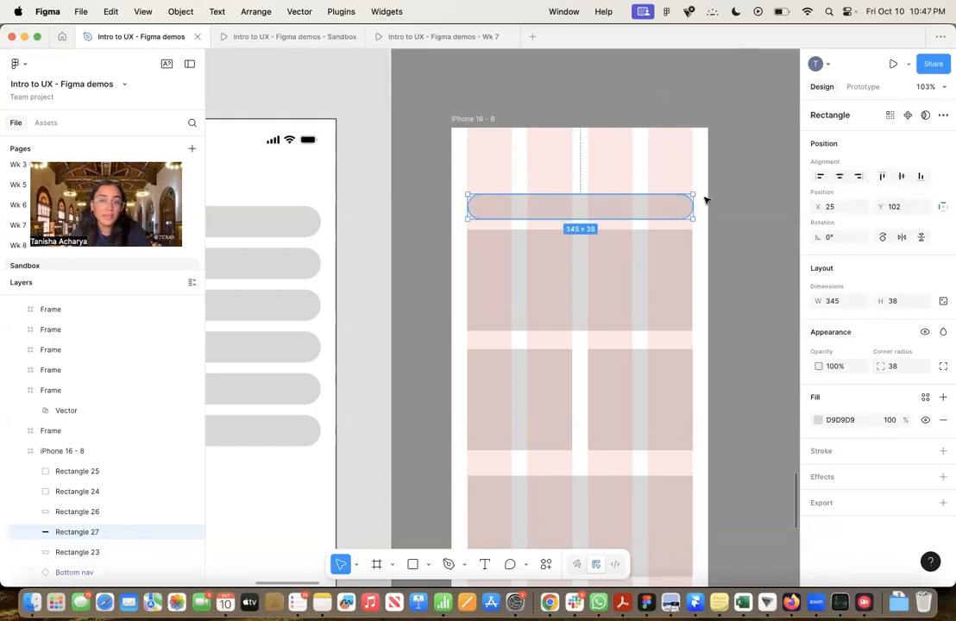
Draw a 50 × 50 circle with the Ellipse tool above the rounded search bar's left end, at X 33, Y 53
click(732, 233)
key(o)
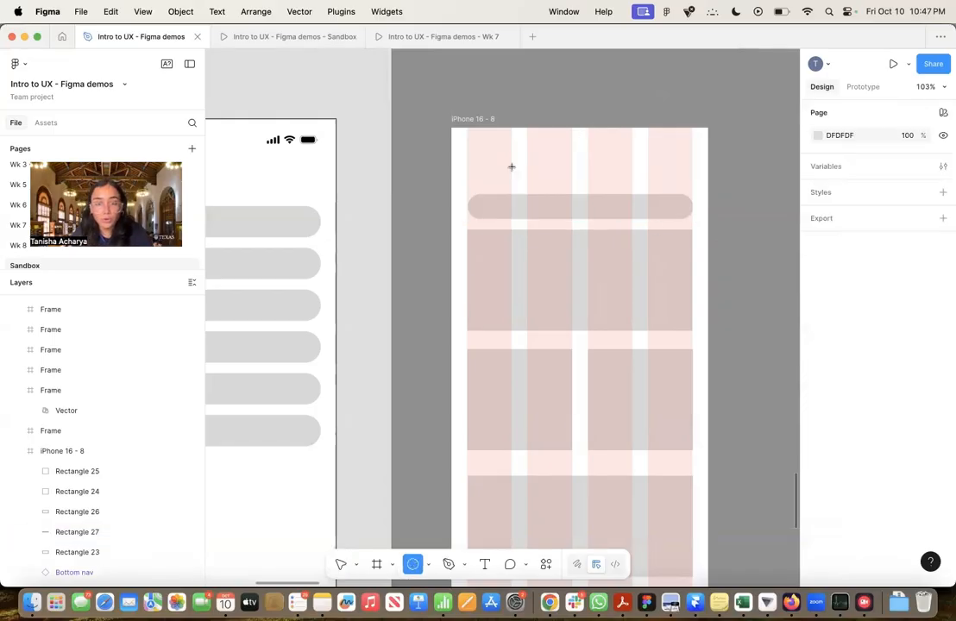
click(428, 564)
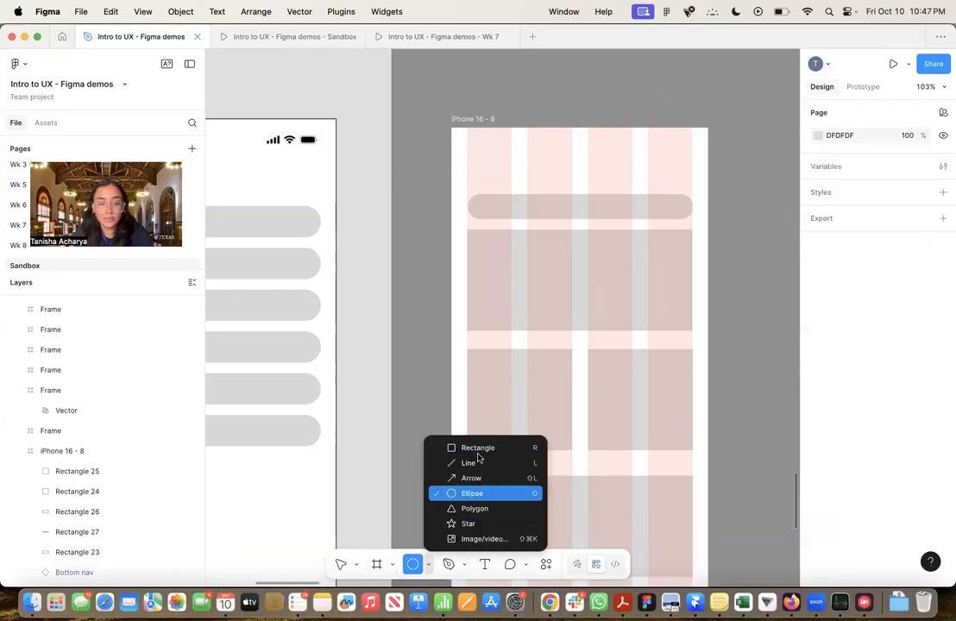
click(476, 495)
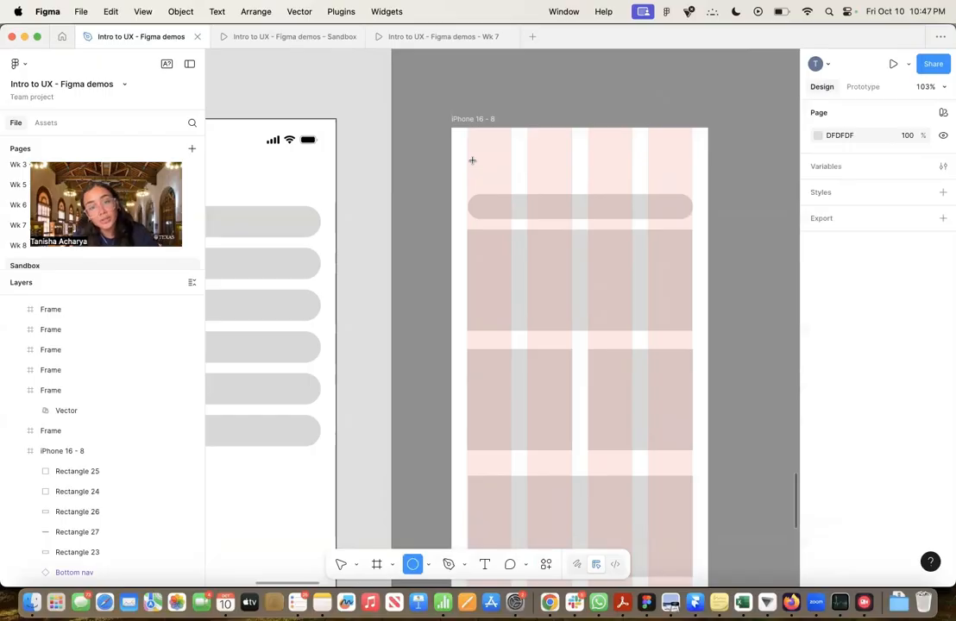
drag(472, 161, 507, 197)
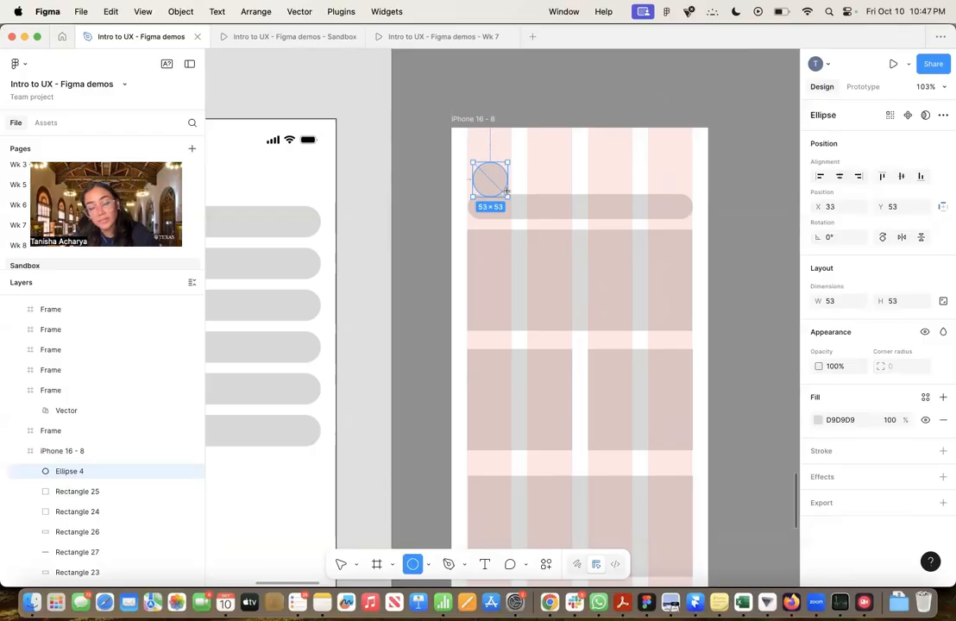
drag(508, 192, 505, 195)
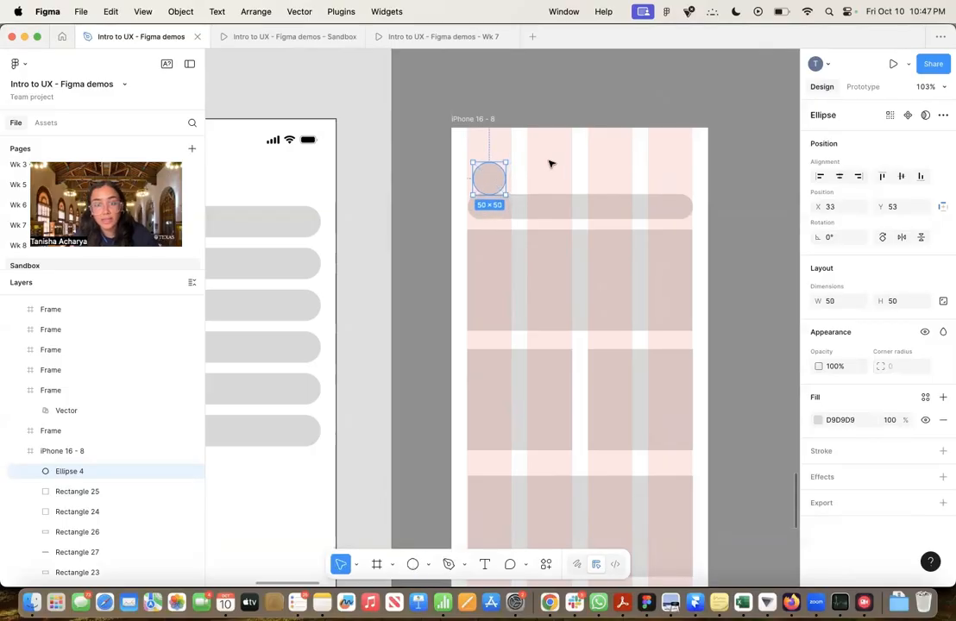
key(o)
mouse_move(548, 160)
mouse_down()
mouse_move(585, 214)
mouse_move(581, 347)
mouse_move(577, 324)
mouse_up()
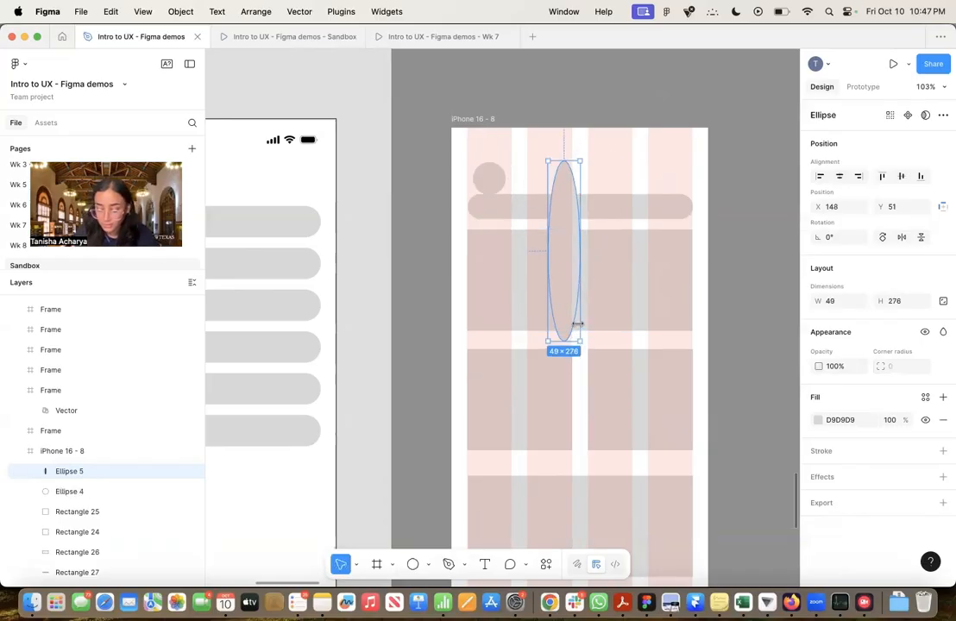
key(Delete)
Move the circle to the first guide column's left edge at X 24, Y 52 and set its height to 40
click(483, 183)
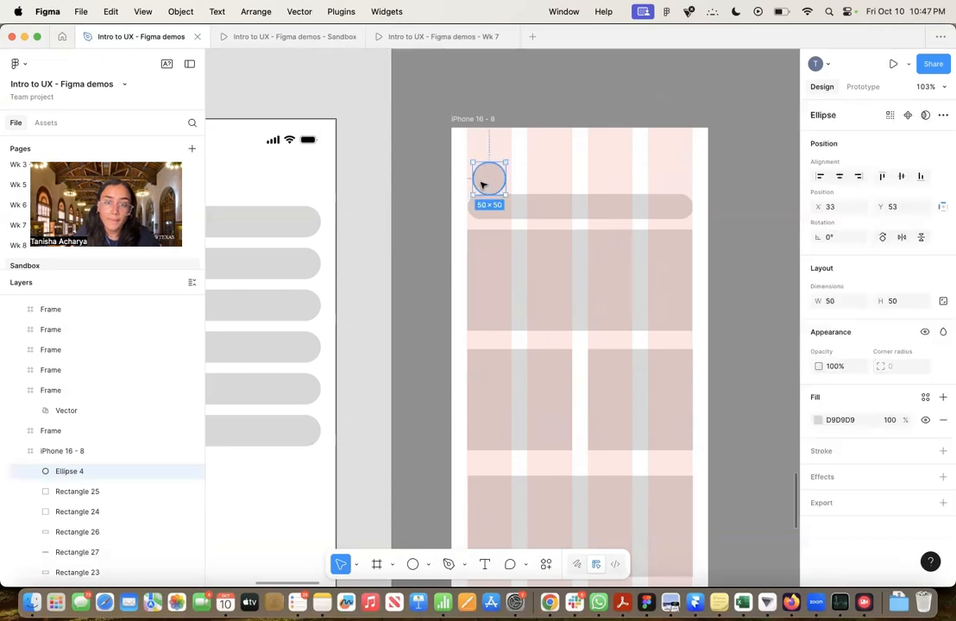
drag(483, 184, 481, 185)
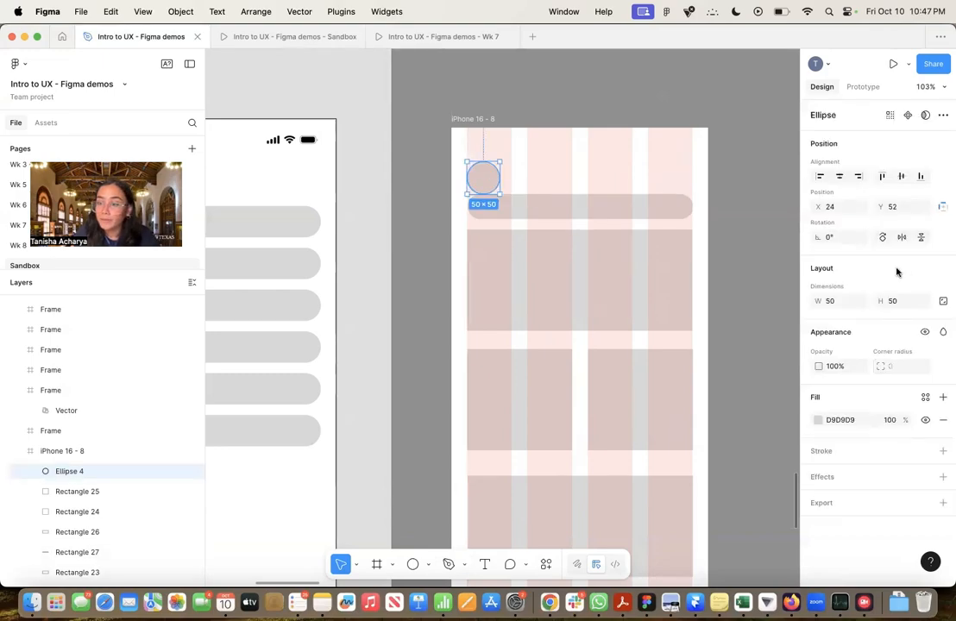
click(901, 302)
key(BackSpace)
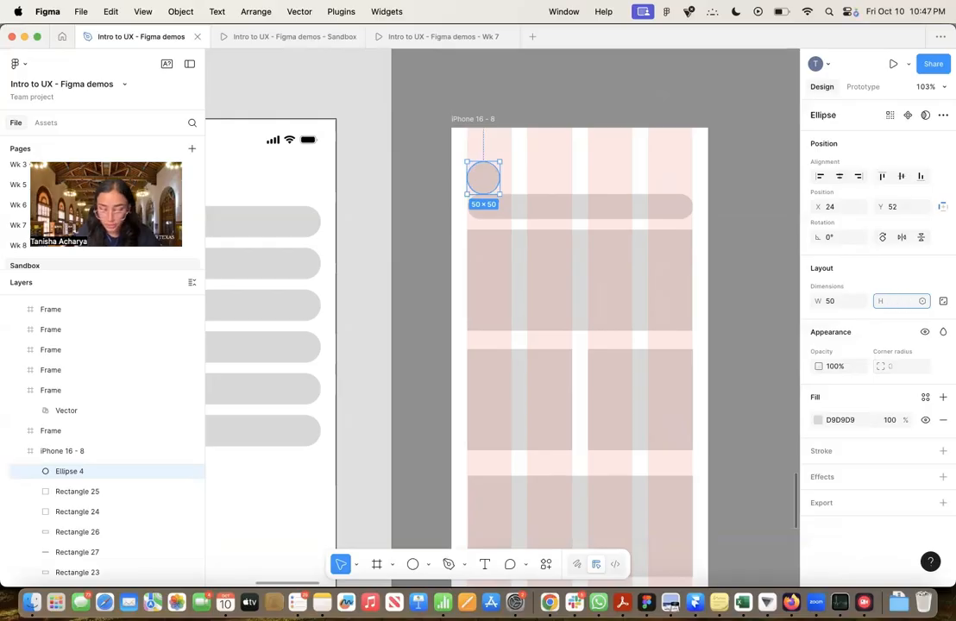
key(Return)
Set the rounded search bar's height to 40
click(677, 212)
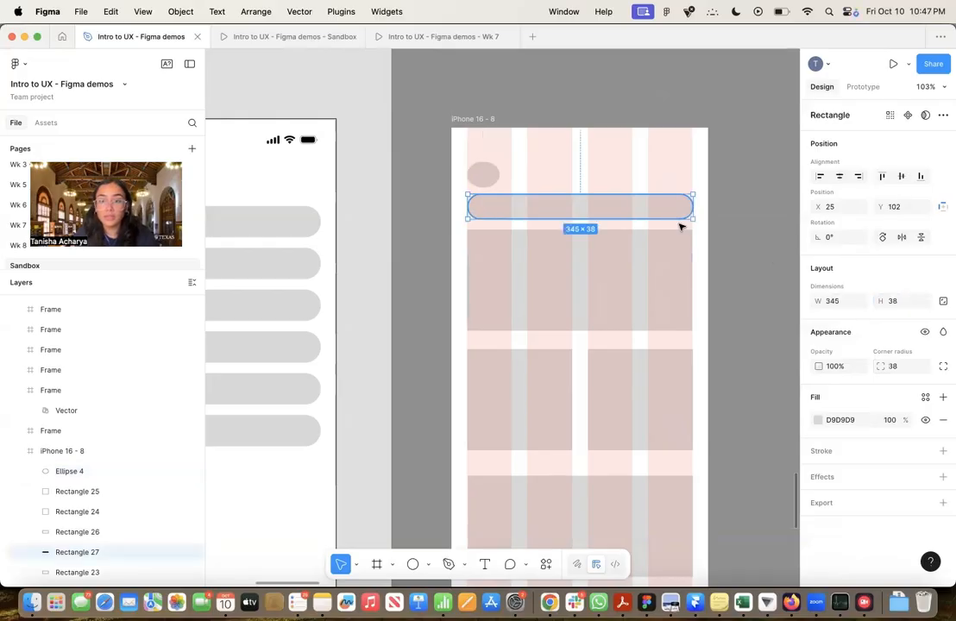
click(901, 302)
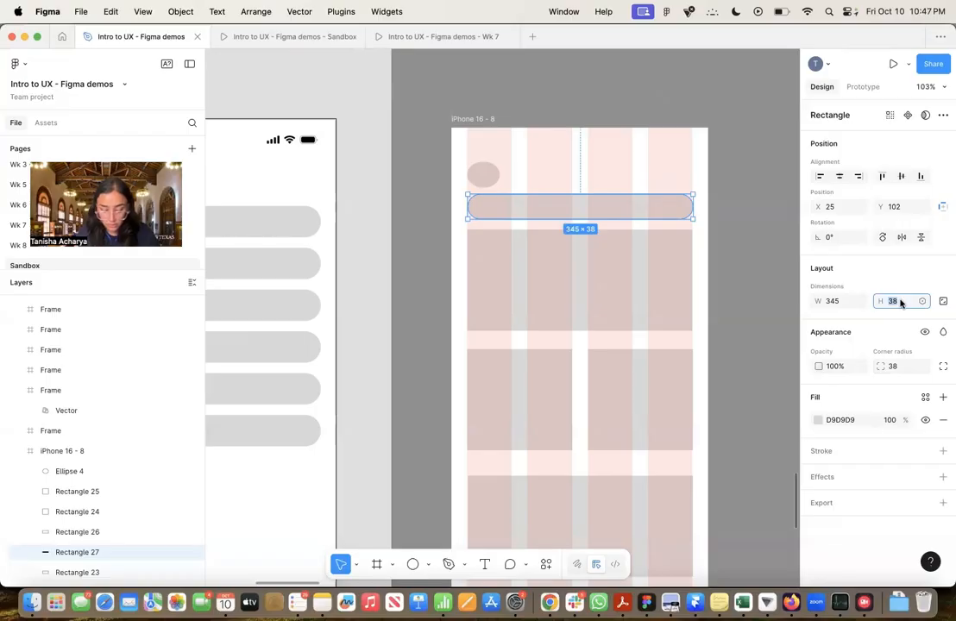
text(40)
key(Return)
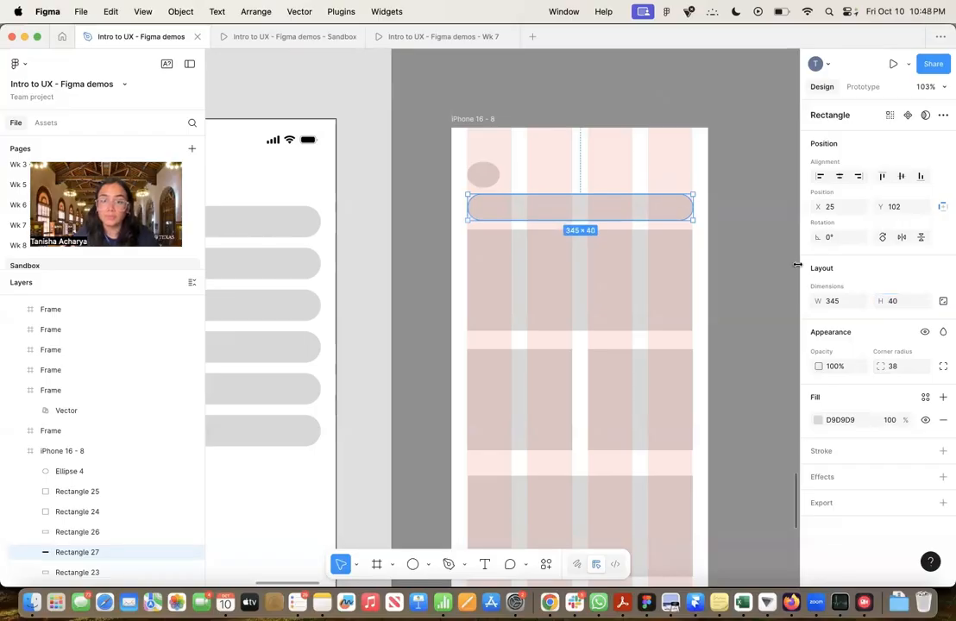
Set the circle's width to 40 and place two copies side by side above the search bar's right end, the outer one at X 330, Y 52
click(488, 172)
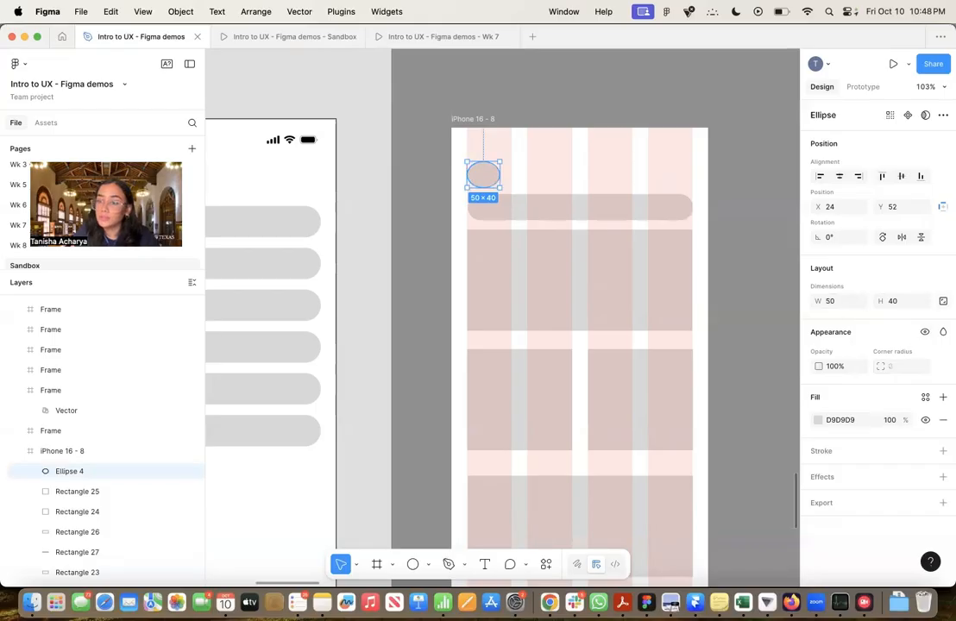
click(844, 302)
text(40)
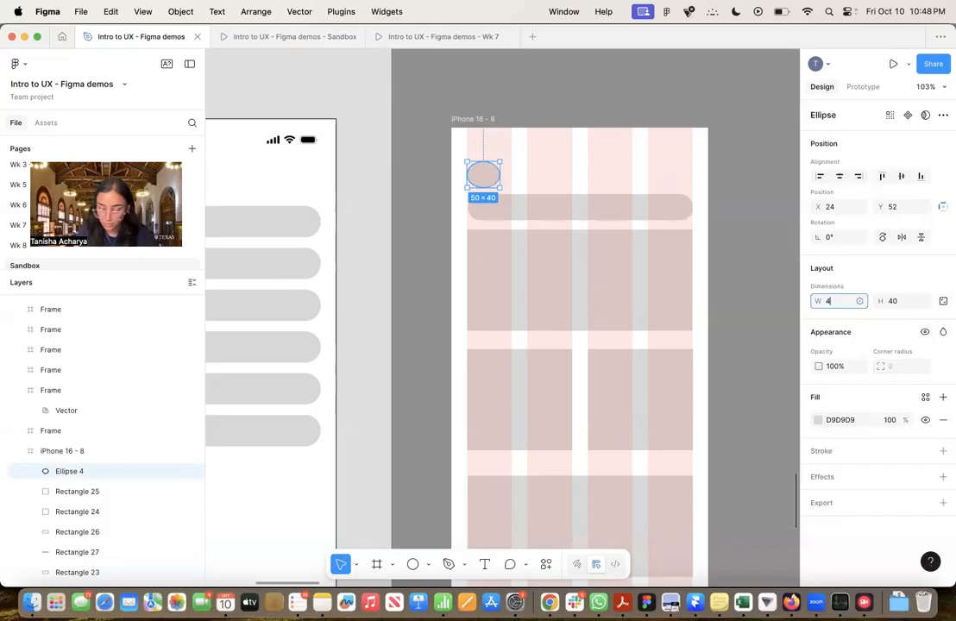
key(Return)
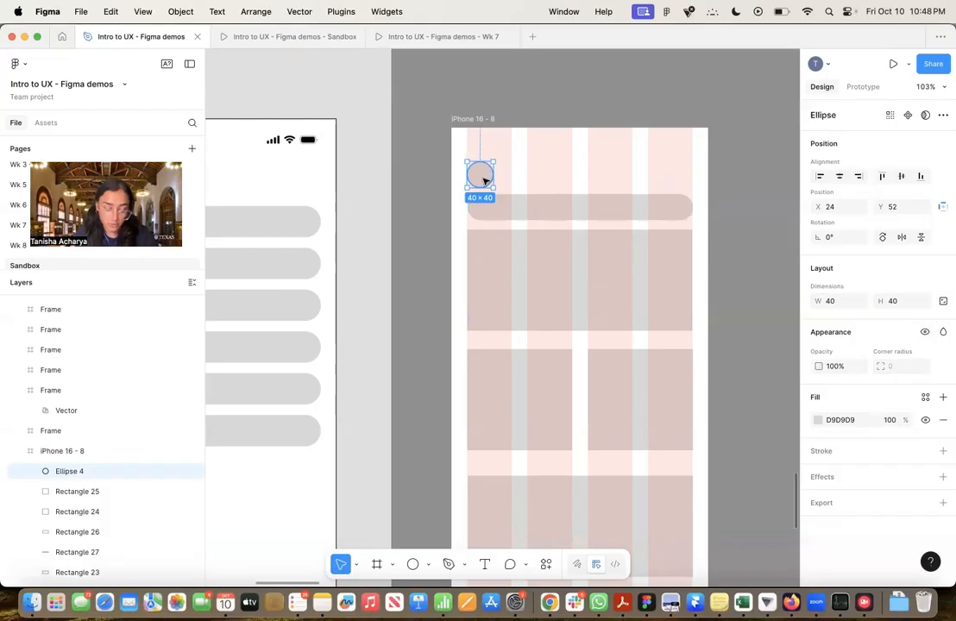
drag(486, 181, 679, 172)
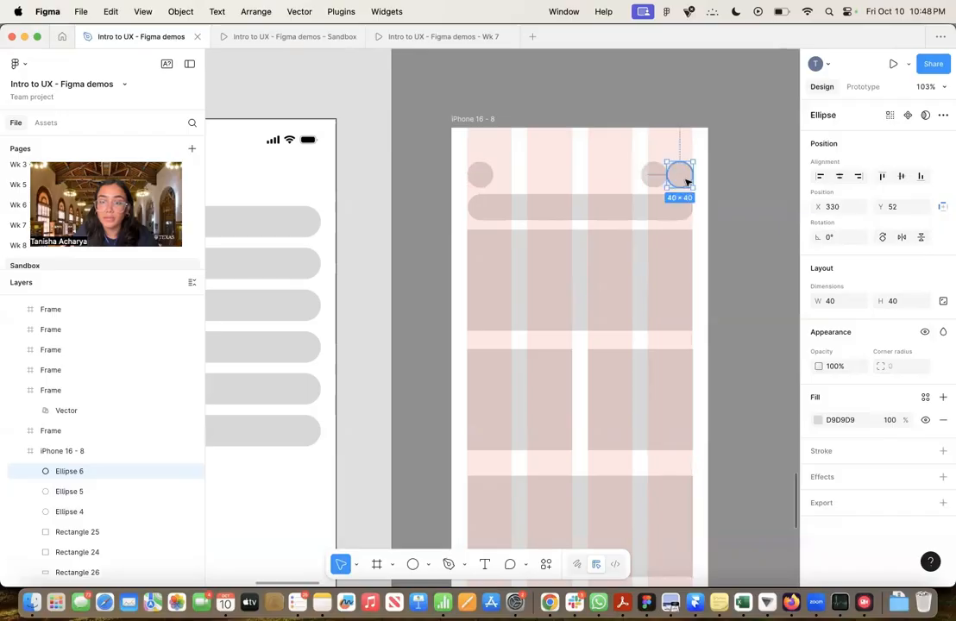
click(744, 186)
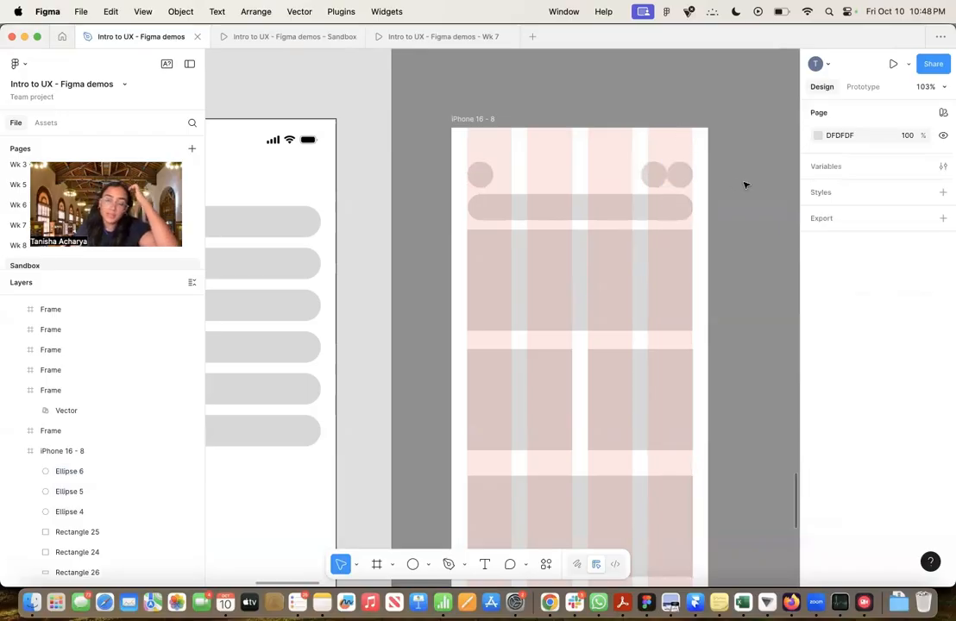
Copy the iPhone status bar from the Assets for today frame into the iPhone 16 - 8 frame
scroll(745, 185, down, 5)
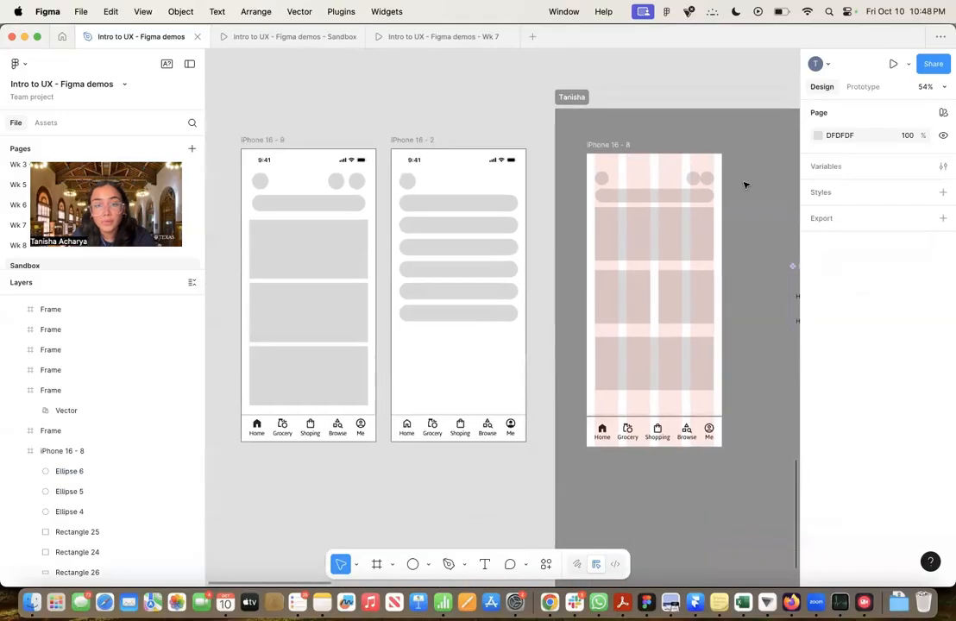
scroll(746, 185, right, 1)
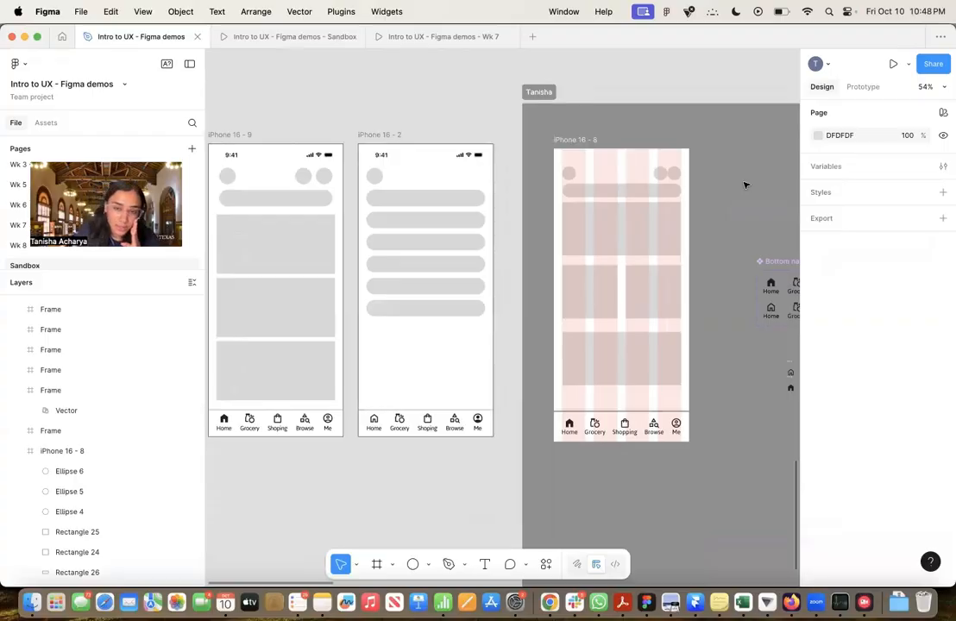
scroll(712, 208, down, 4)
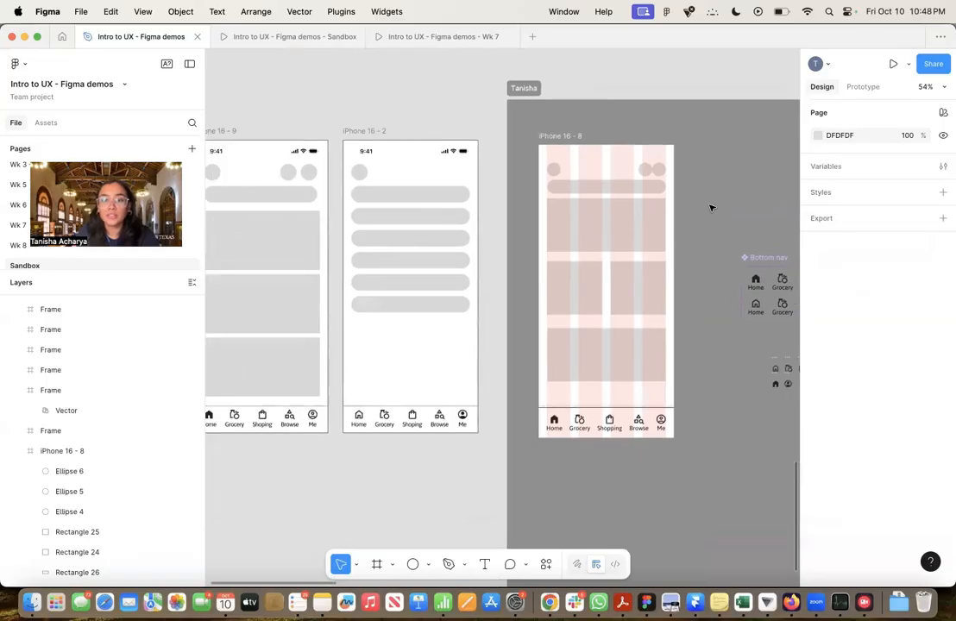
scroll(713, 208, up, 6)
scroll(714, 208, down, 2)
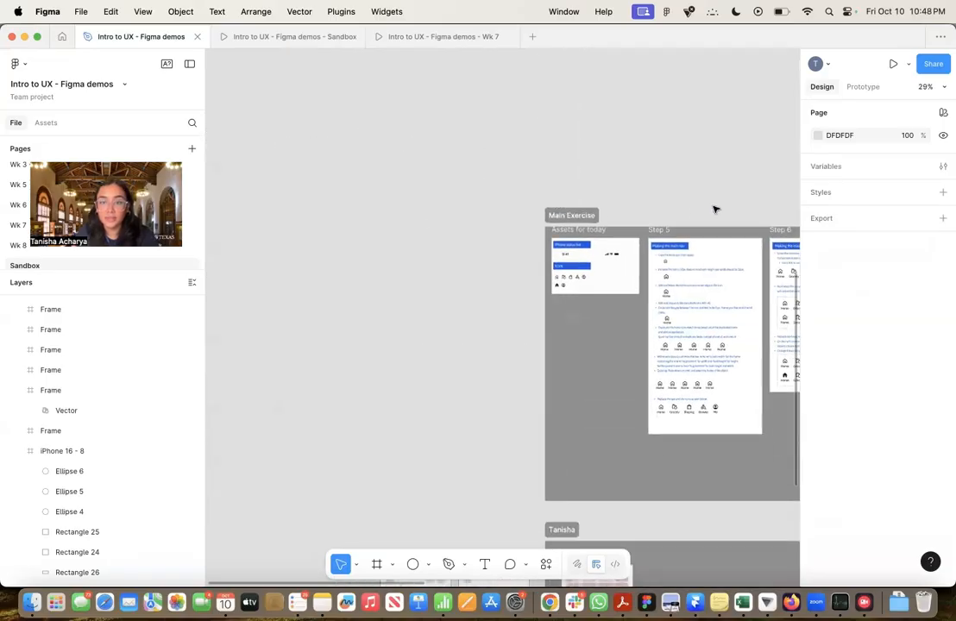
scroll(604, 314, up, 6)
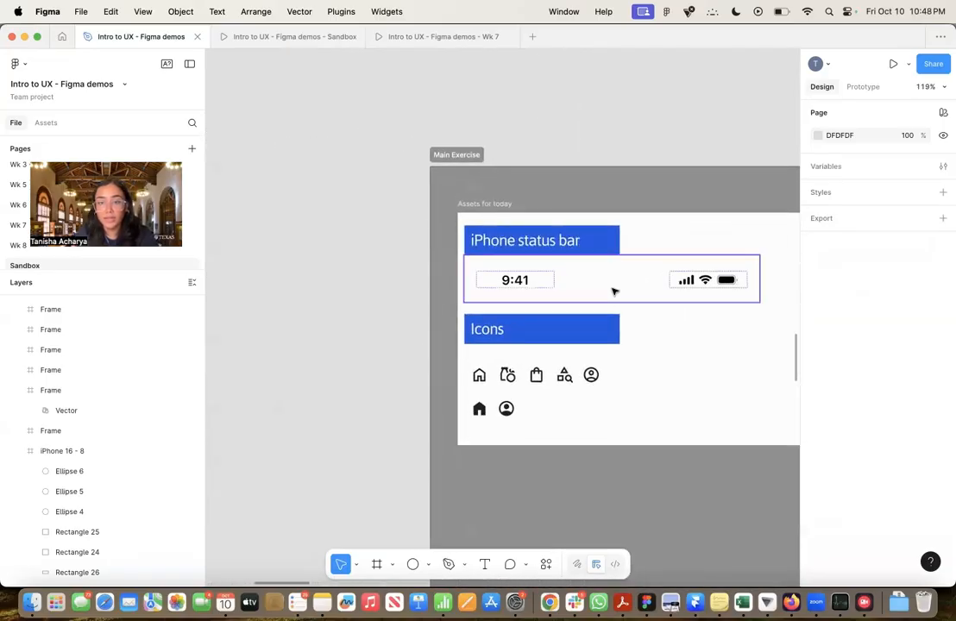
click(612, 291)
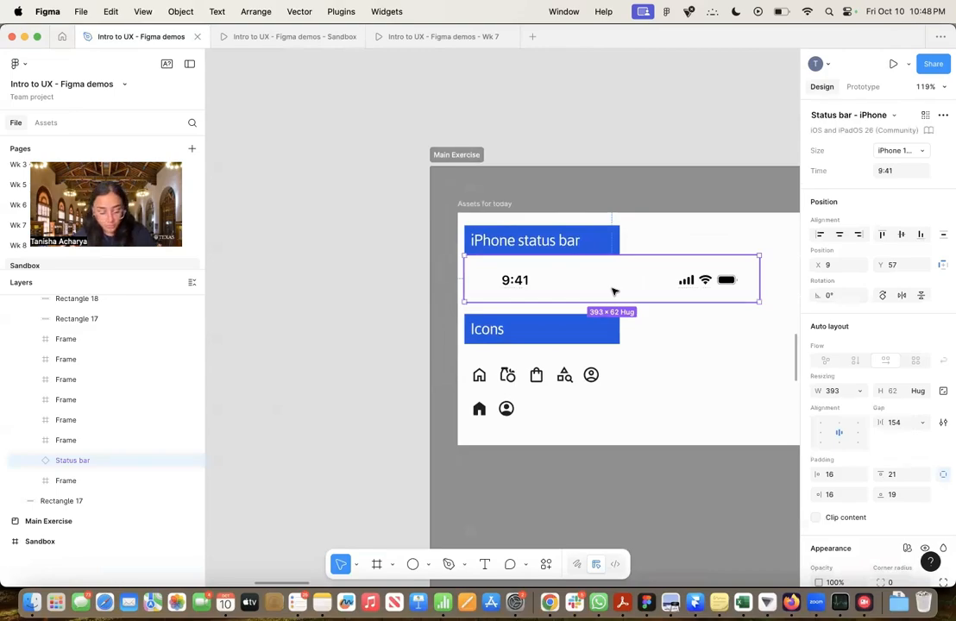
scroll(613, 290, down, 3)
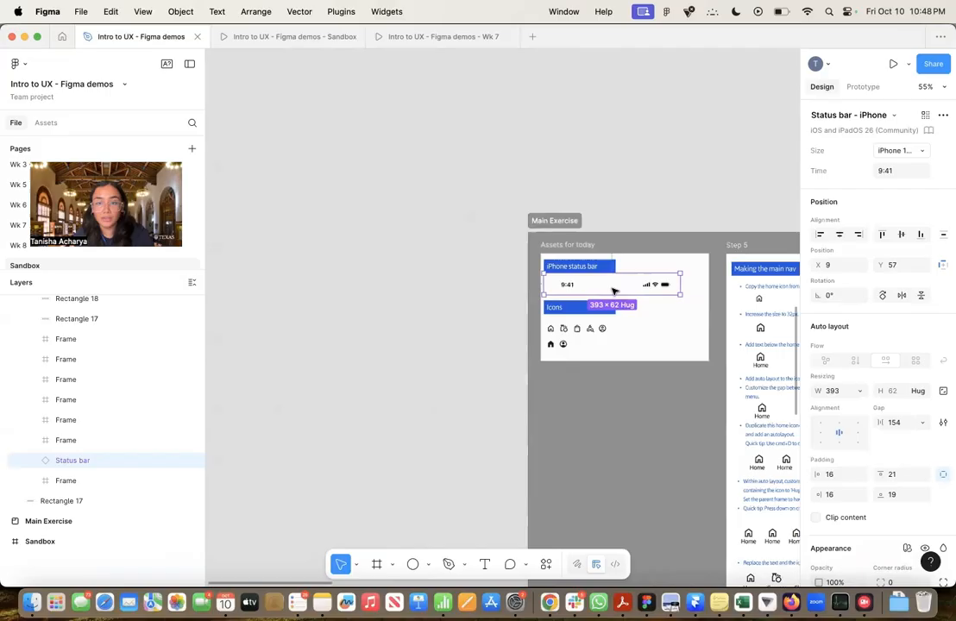
scroll(613, 291, down, 5)
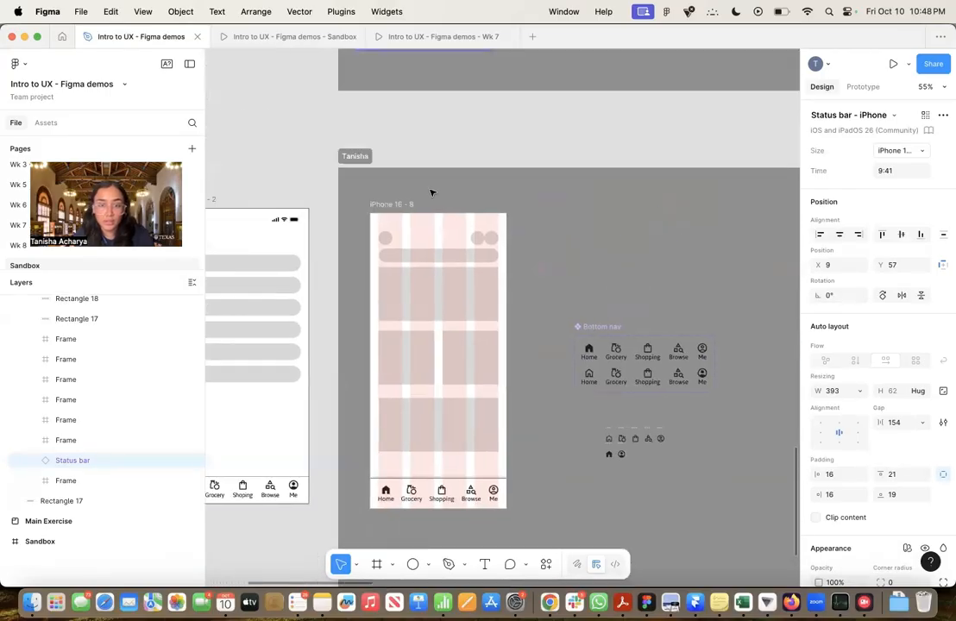
scroll(392, 215, up, 3)
click(391, 198)
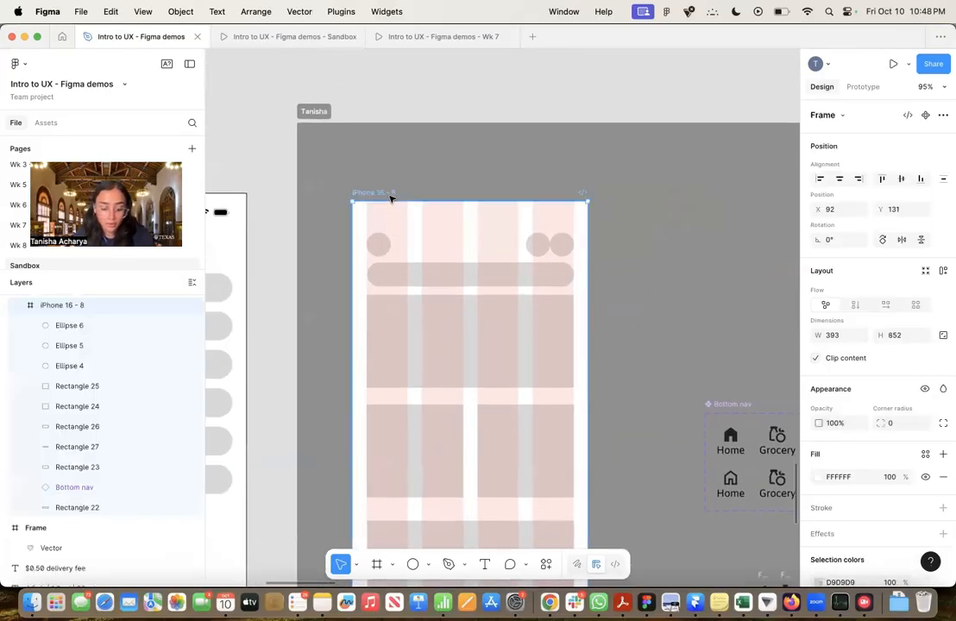
key(super+v)
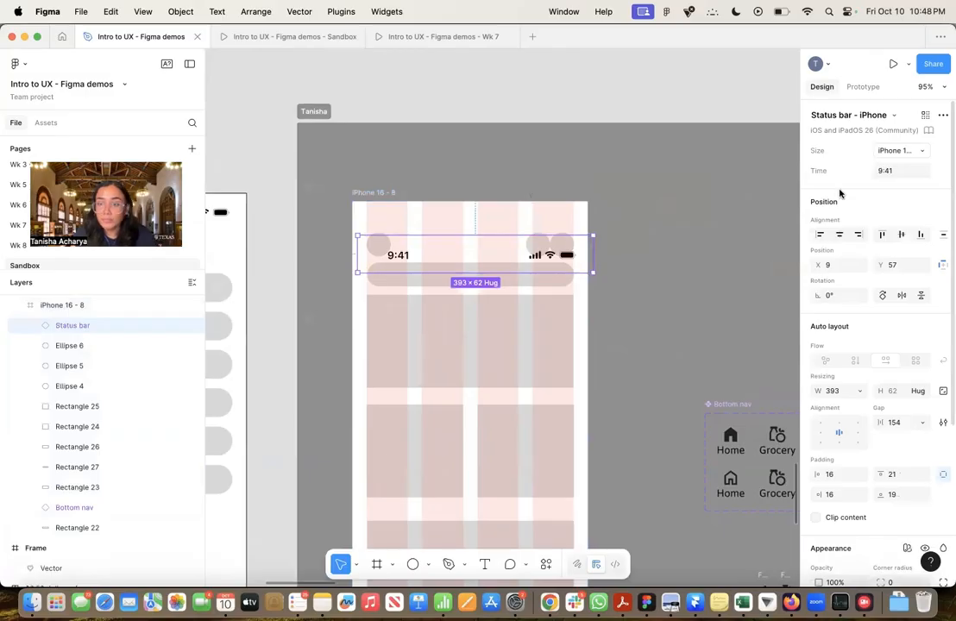
Align the status bar to the left and top edges of the iPhone 16 - 8 frame
click(819, 234)
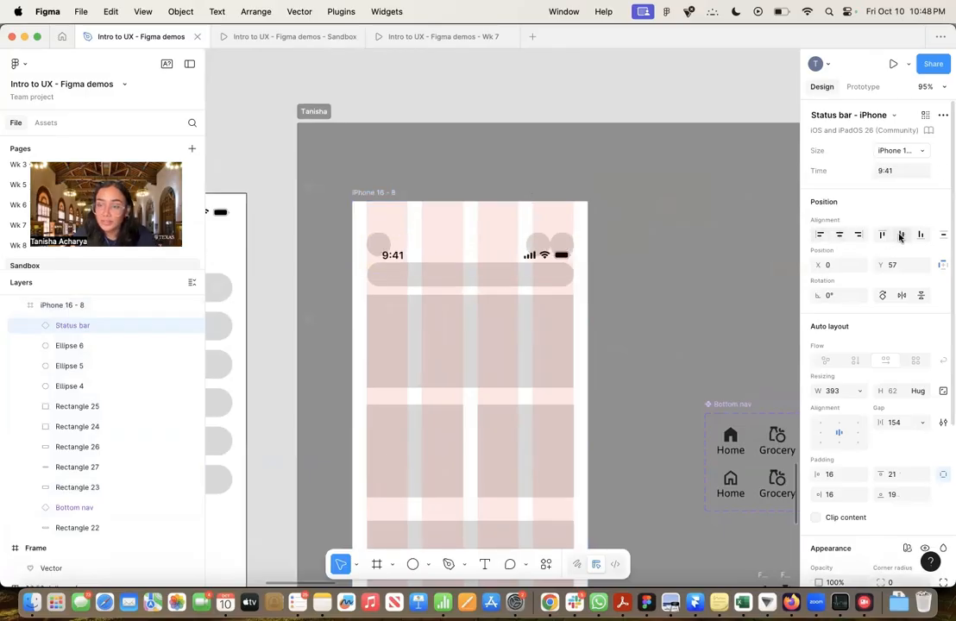
click(882, 235)
click(667, 257)
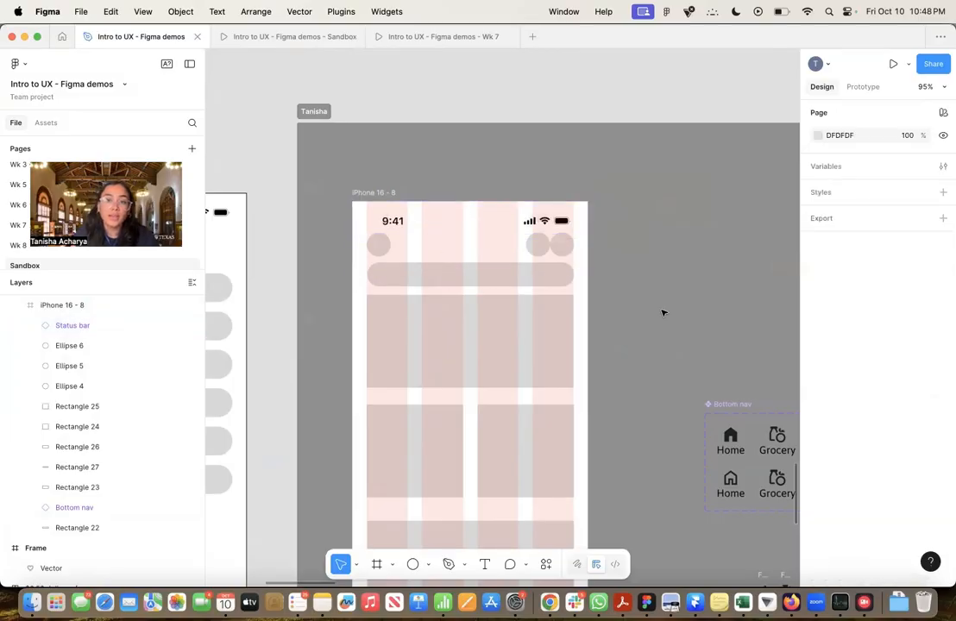
scroll(656, 259, down, 2)
scroll(643, 246, down, 5)
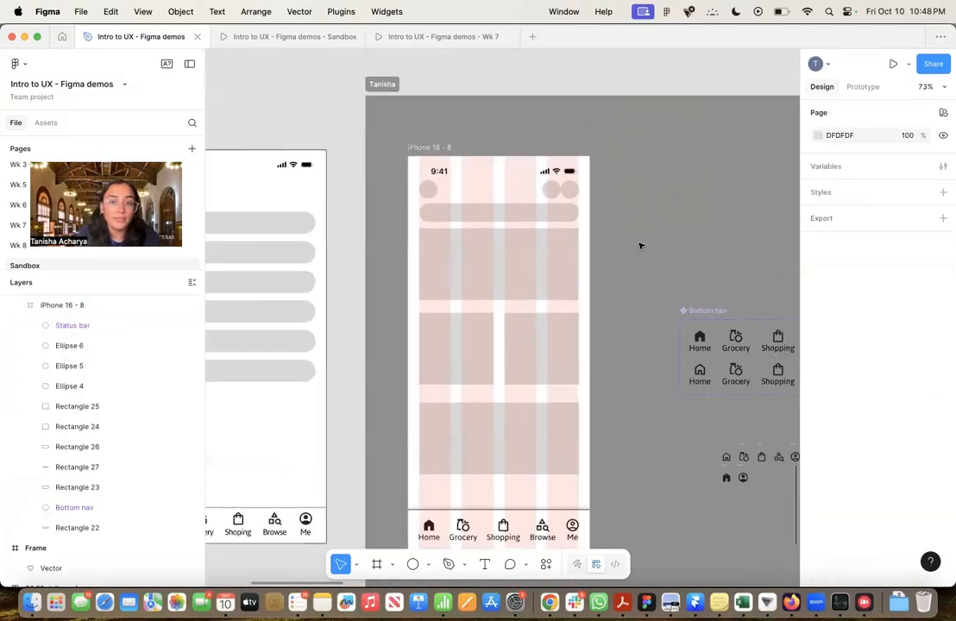
click(423, 144)
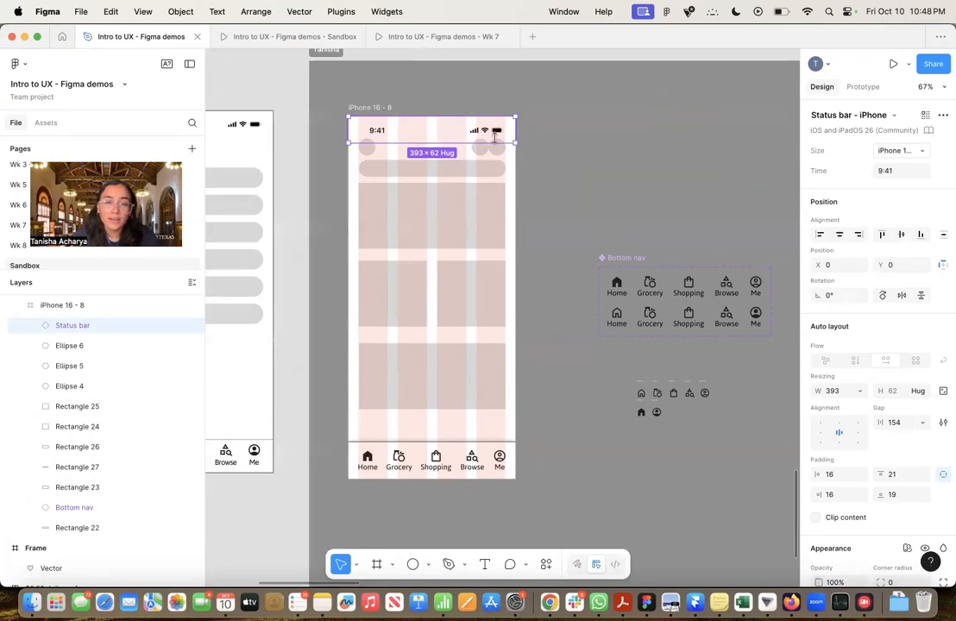
click(594, 134)
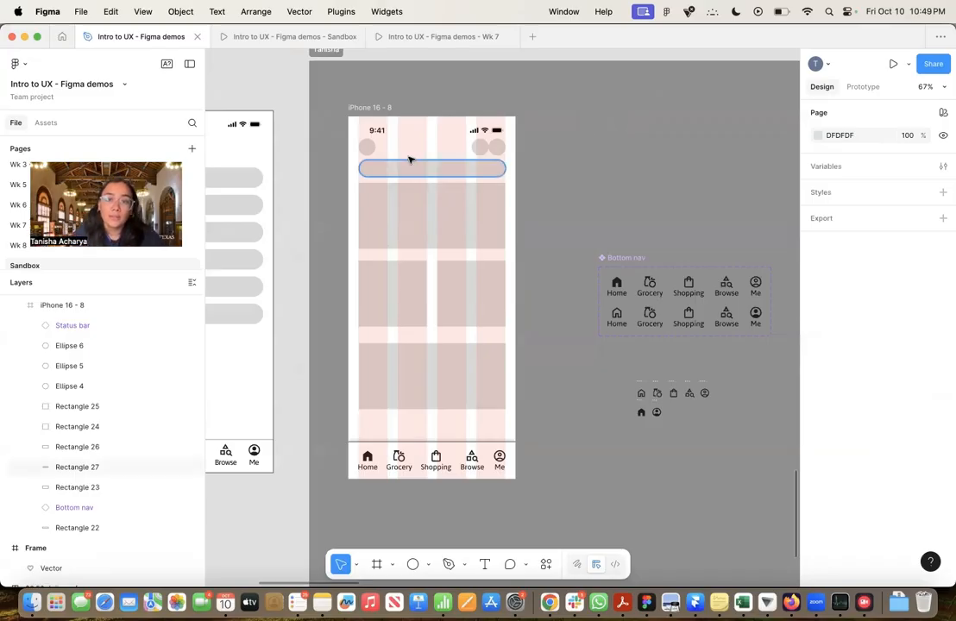
Select the iPhone 16 - 8 frame and switch to the Sandbox prototype preview to check the finished wireframe
scroll(647, 140, left, 5)
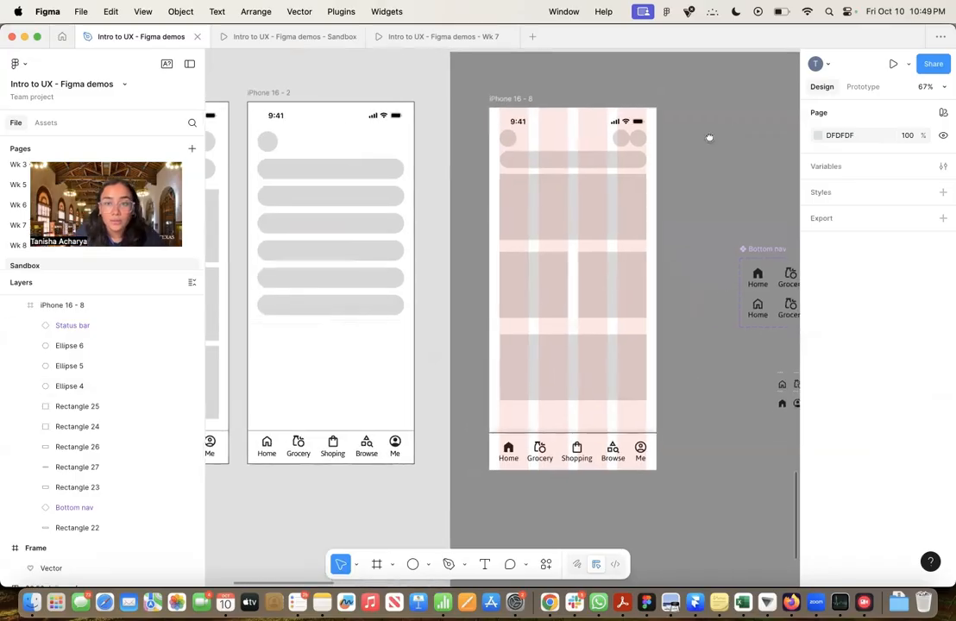
scroll(517, 143, right, 3)
click(439, 119)
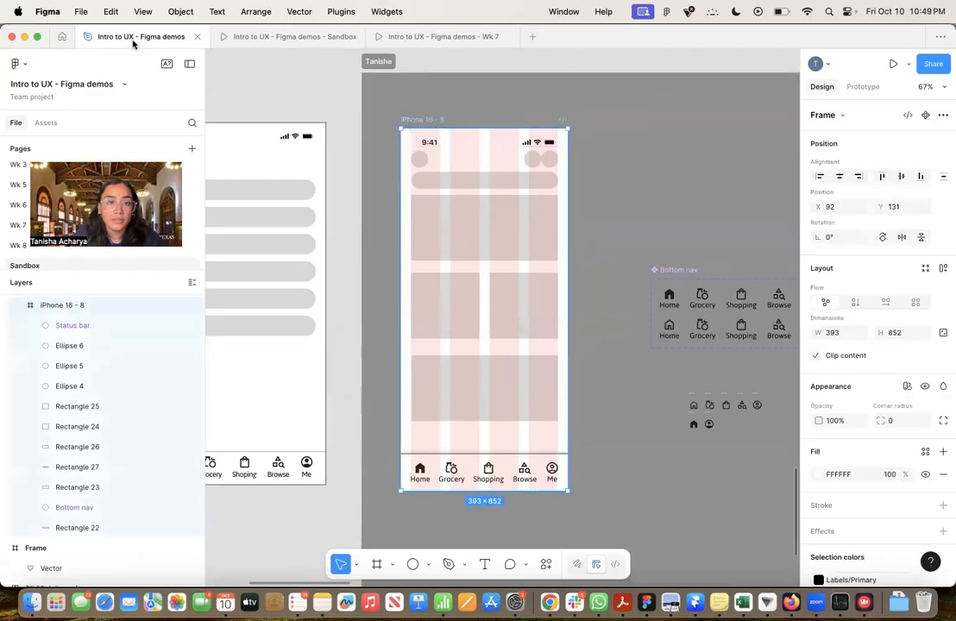
click(247, 38)
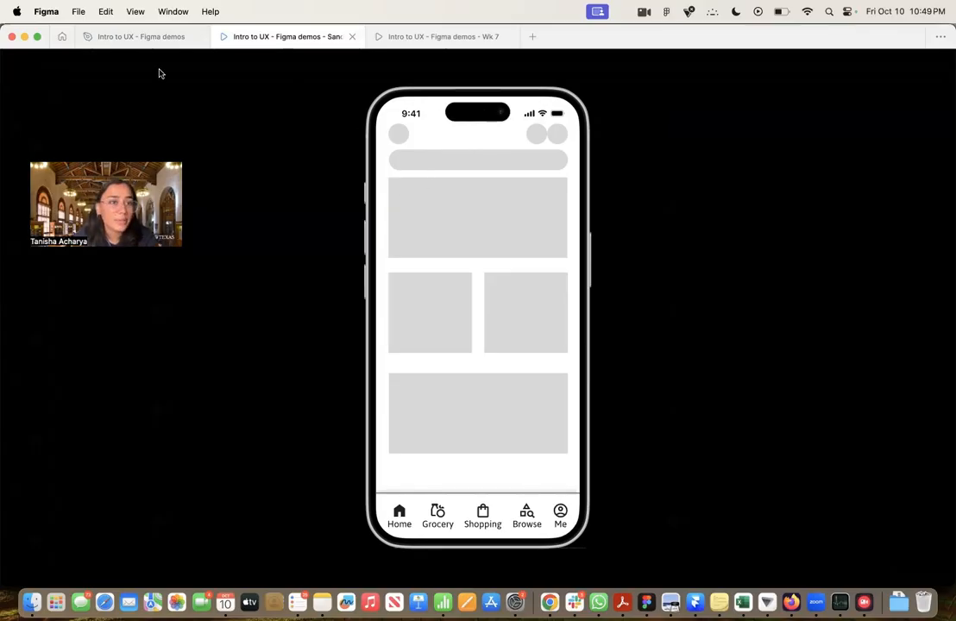
Return to the Figma demos design file and compare the iPhone 16 - 8 wireframe with the neighbouring iPhone 16 - 9 and iPhone 16 - 2 frames
click(134, 37)
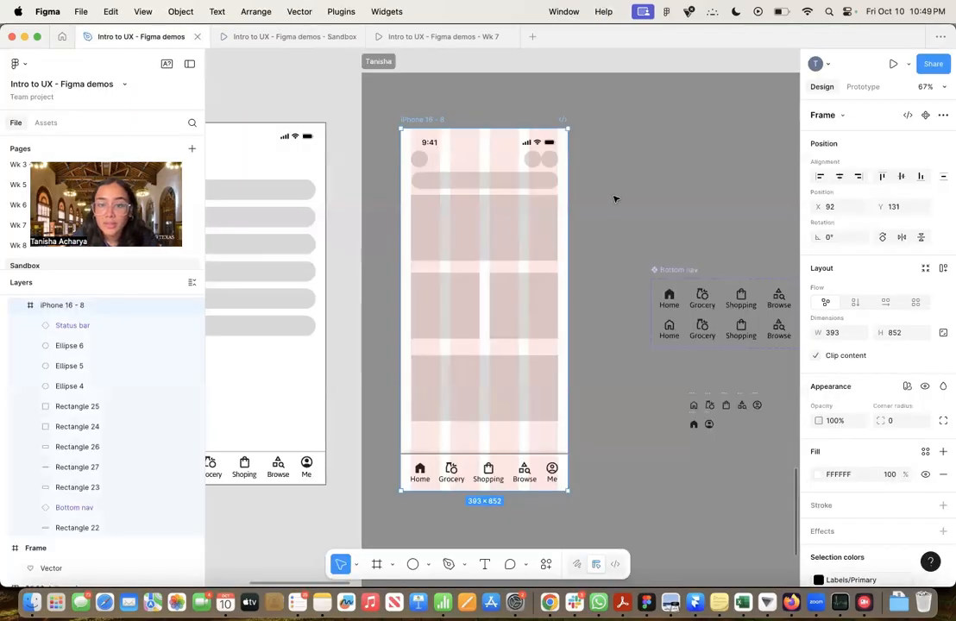
click(618, 255)
scroll(632, 195, down, 3)
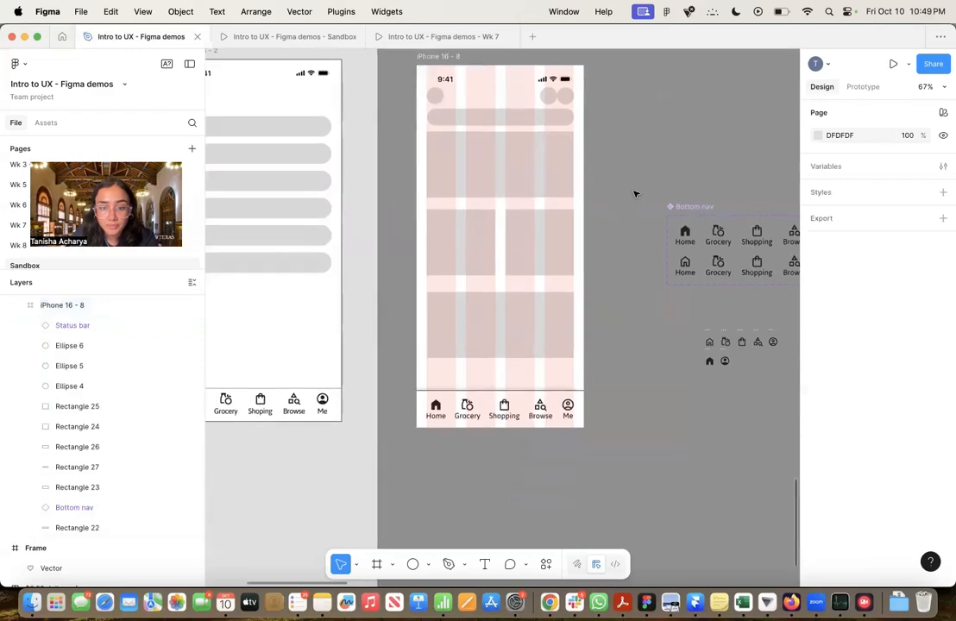
scroll(634, 194, down, 5)
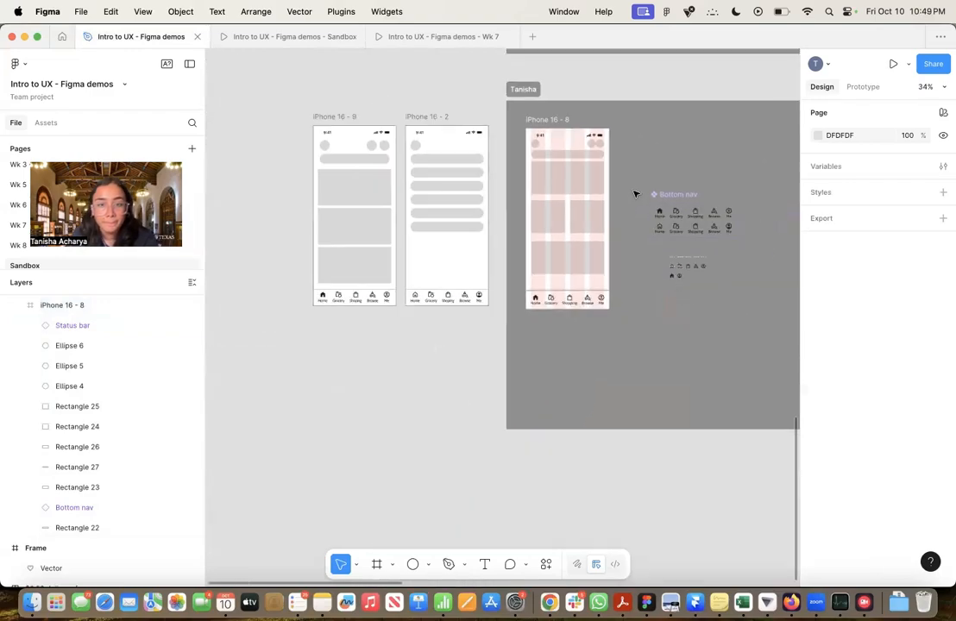
scroll(634, 194, up, 3)
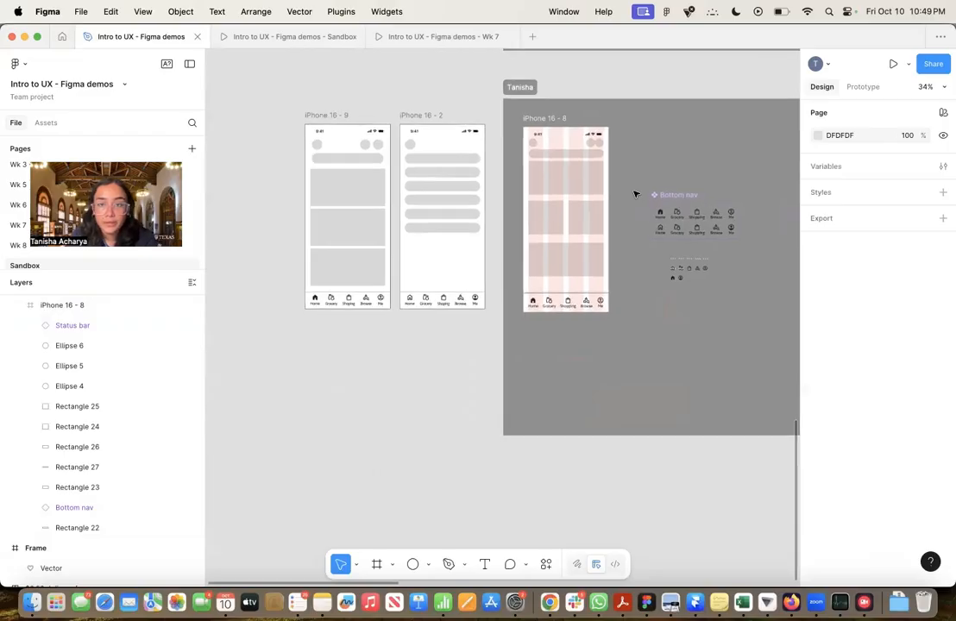
scroll(635, 195, up, 2)
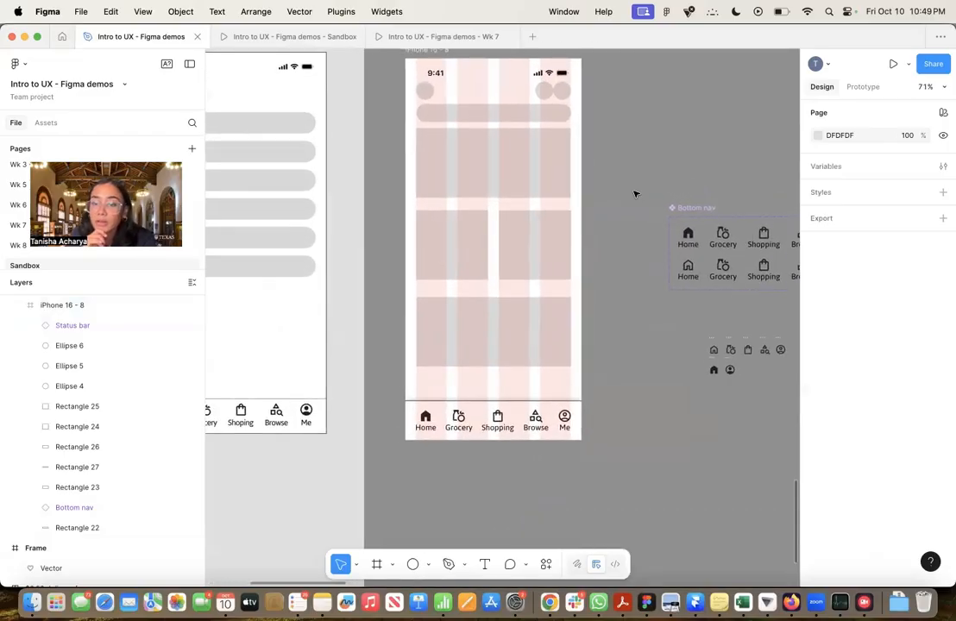
scroll(634, 195, down, 6)
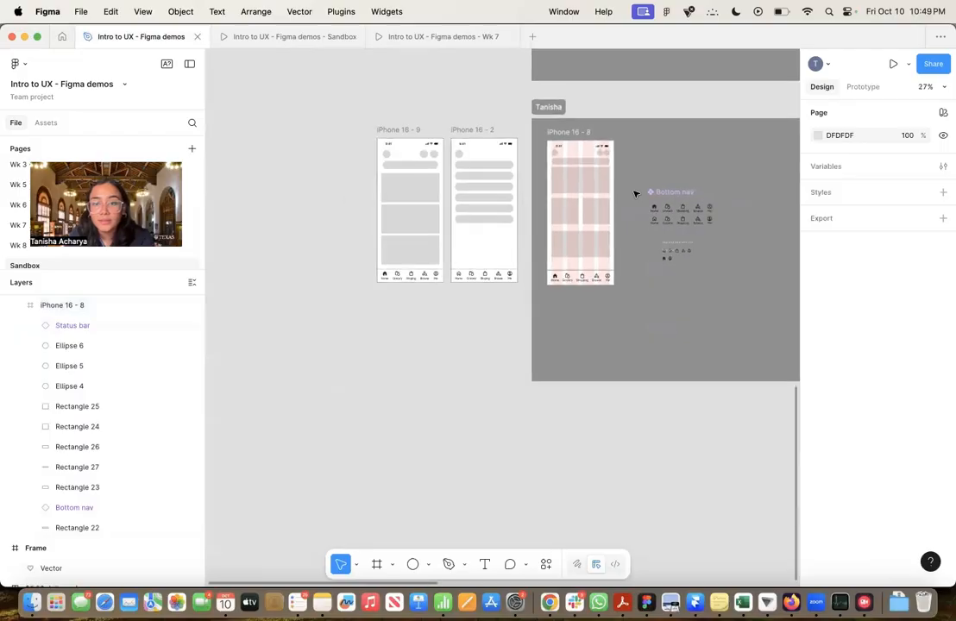
scroll(634, 194, up, 5)
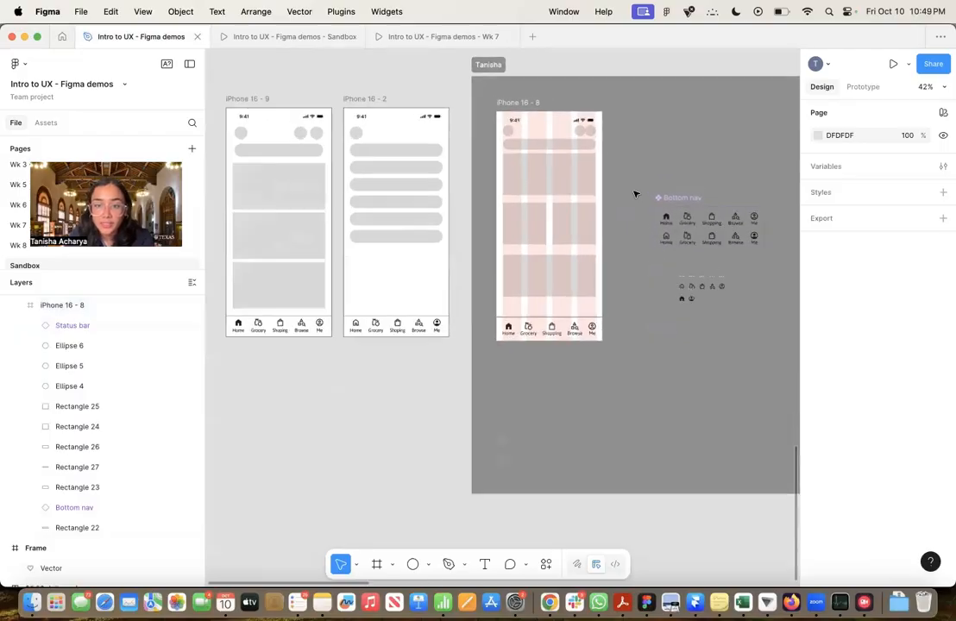
scroll(623, 199, down, 1)
scroll(623, 199, right, 3)
scroll(623, 198, up, 2)
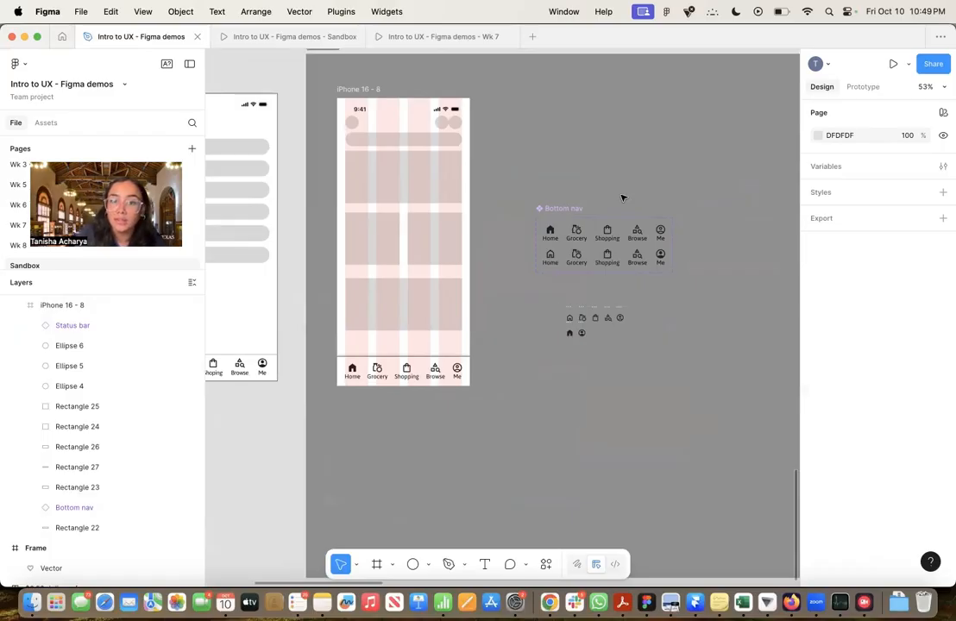
scroll(623, 198, down, 5)
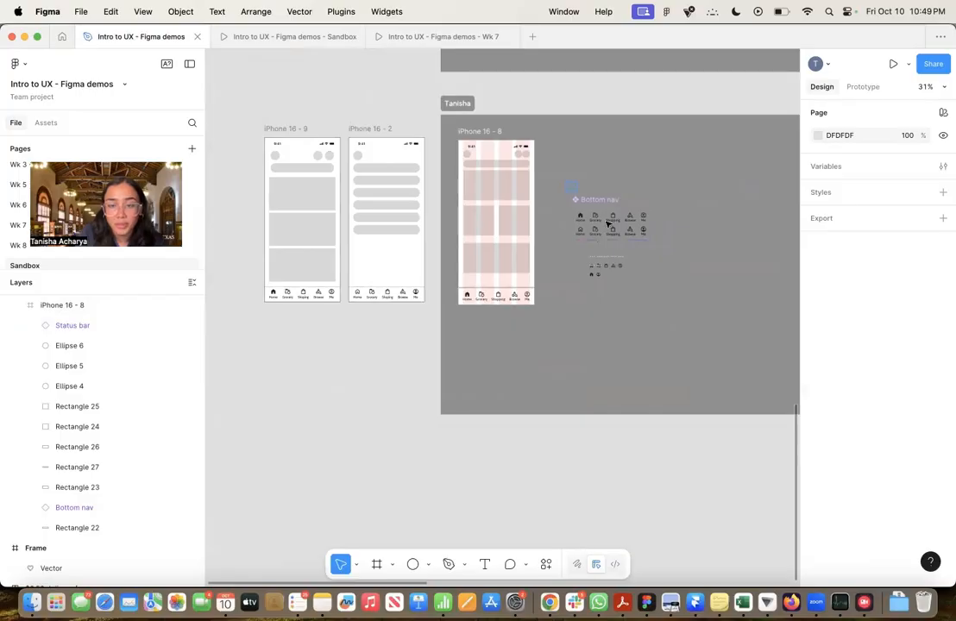
Move the Bottom nav component and the loose icons beneath the iPhone 16 - 8 frame
drag(566, 183, 723, 358)
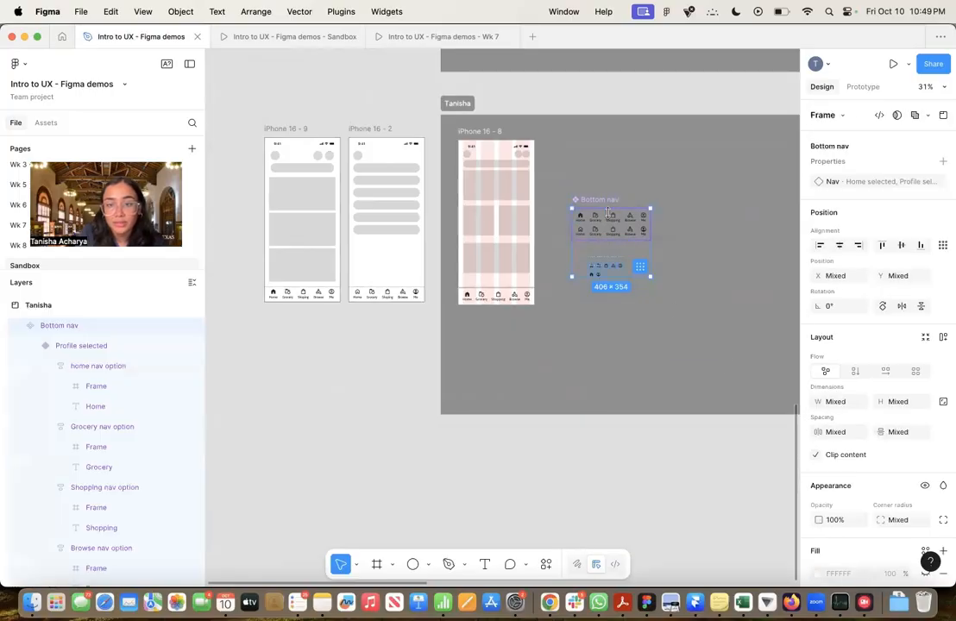
drag(609, 212, 501, 355)
scroll(497, 231, up, 5)
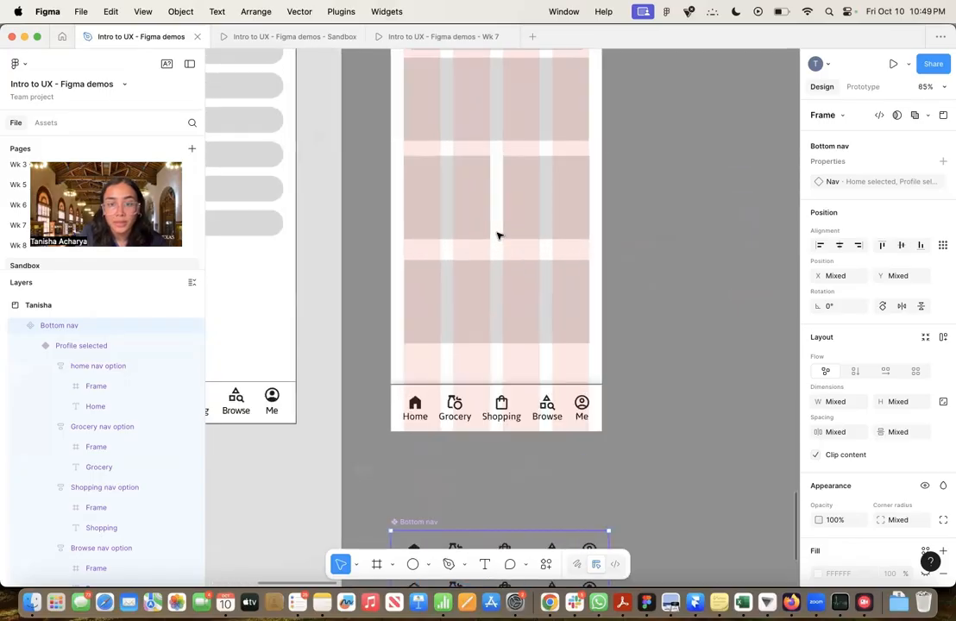
scroll(497, 235, up, 3)
scroll(497, 235, right, 1)
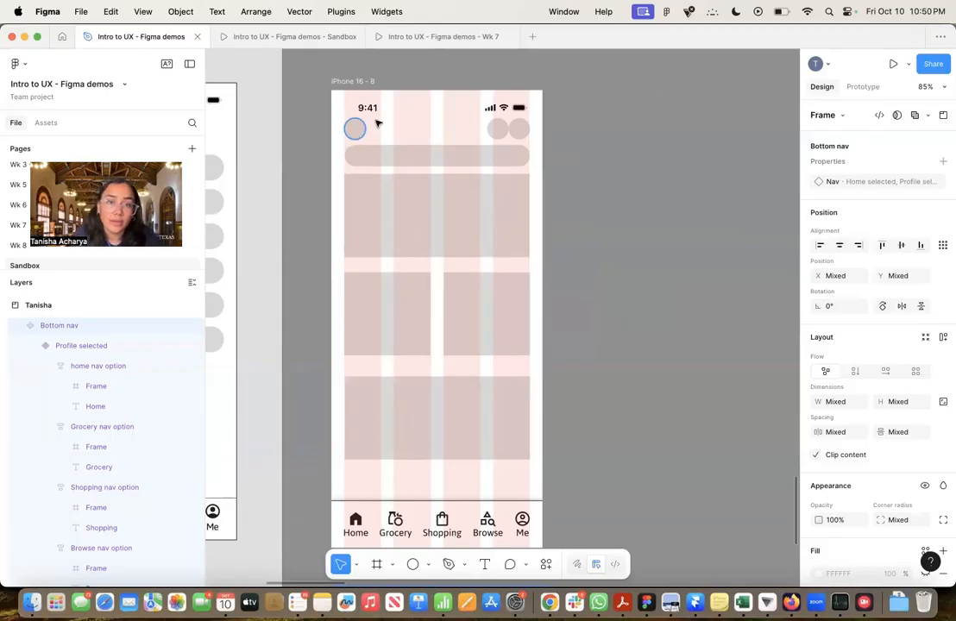
Try a grid auto layout on the four grey content blocks with a 46 horizontal and 37 vertical gap, and undo it
click(381, 122)
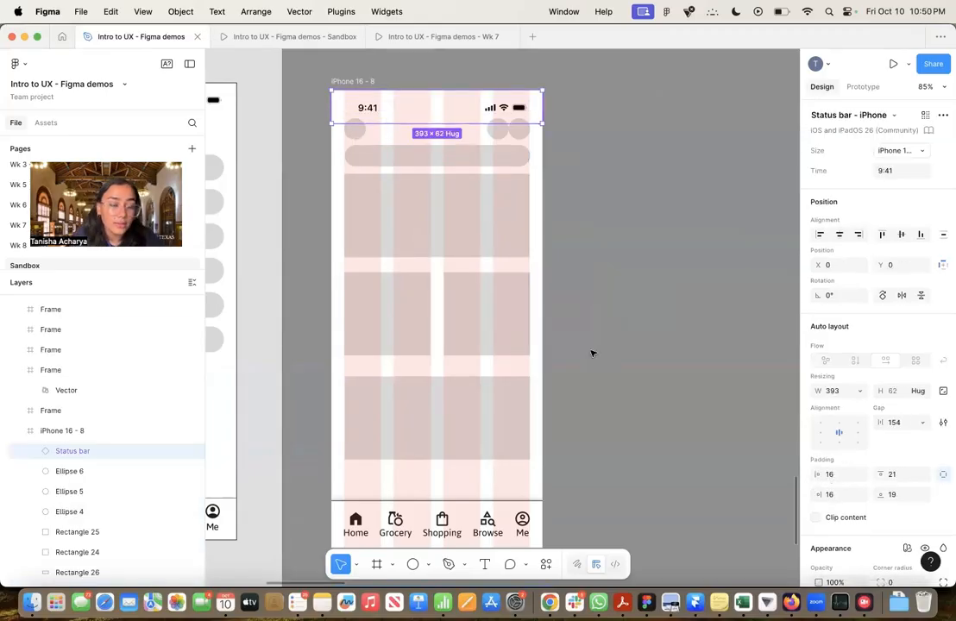
scroll(678, 289, down, 2)
click(461, 392)
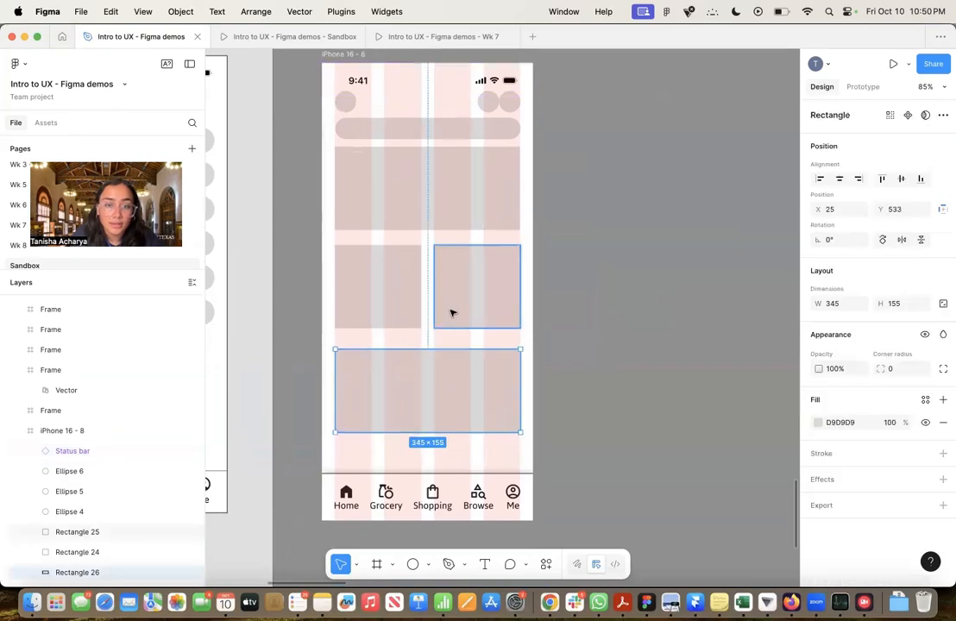
click(450, 309)
click(412, 309)
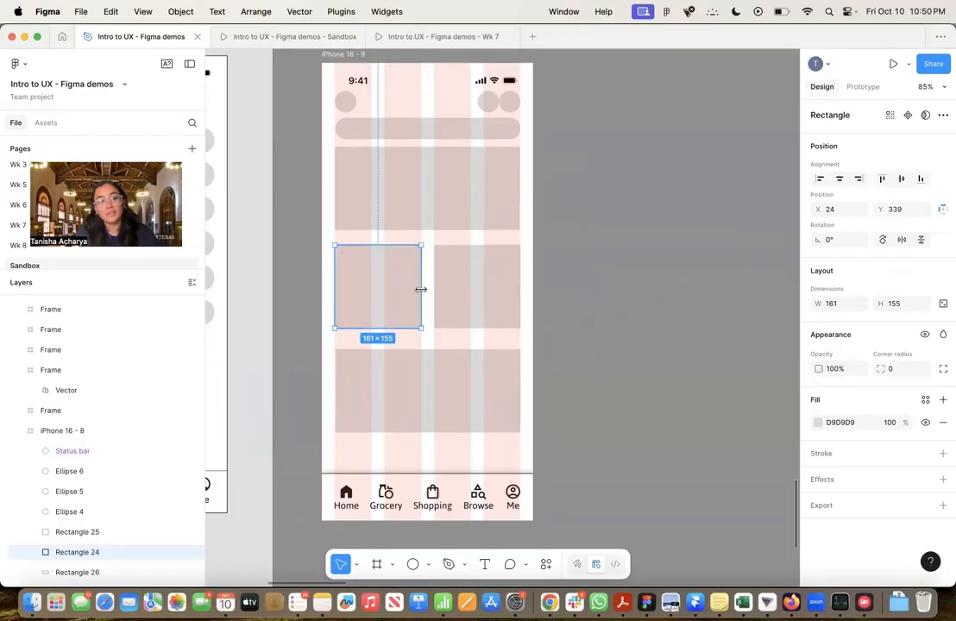
click(480, 196)
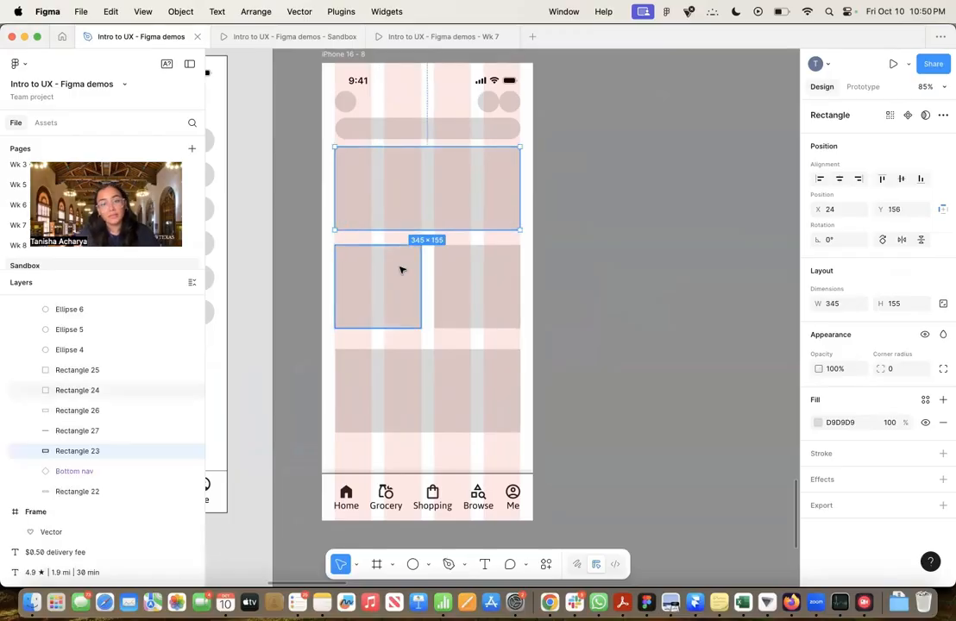
shift+click(401, 269)
shift+click(472, 311)
shift+click(458, 382)
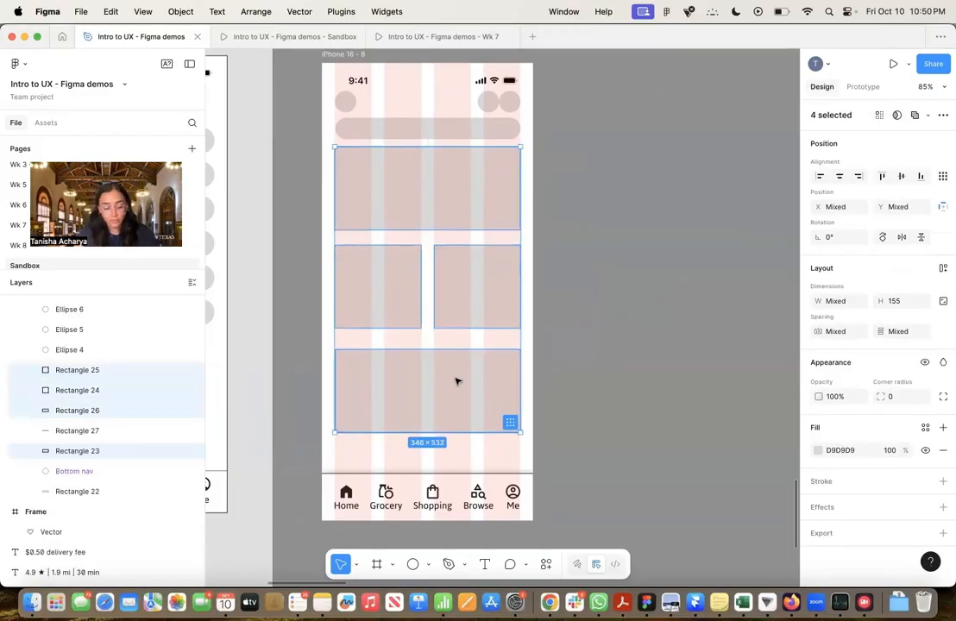
key(shift+a)
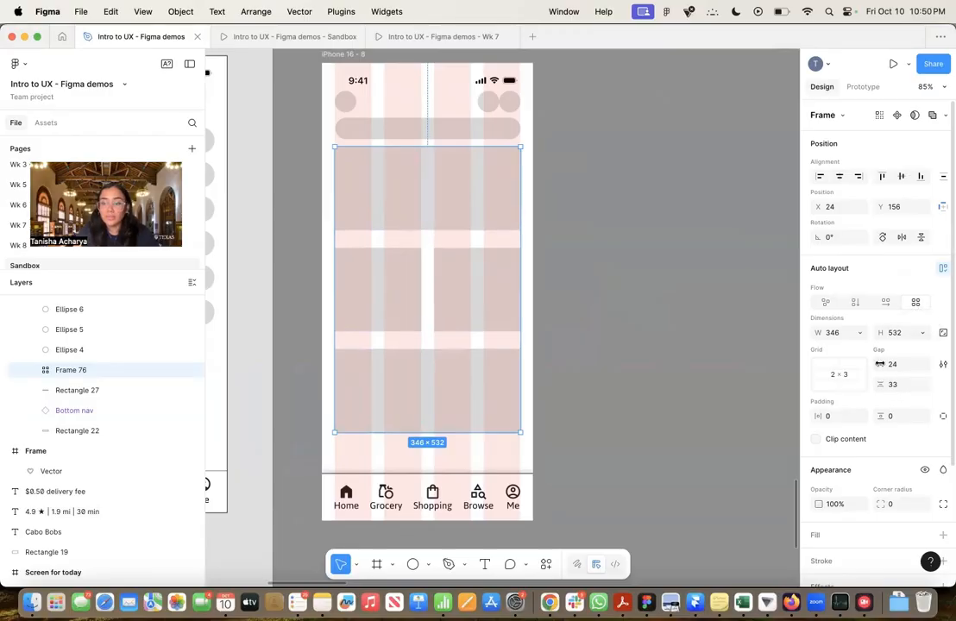
drag(881, 363, 875, 412)
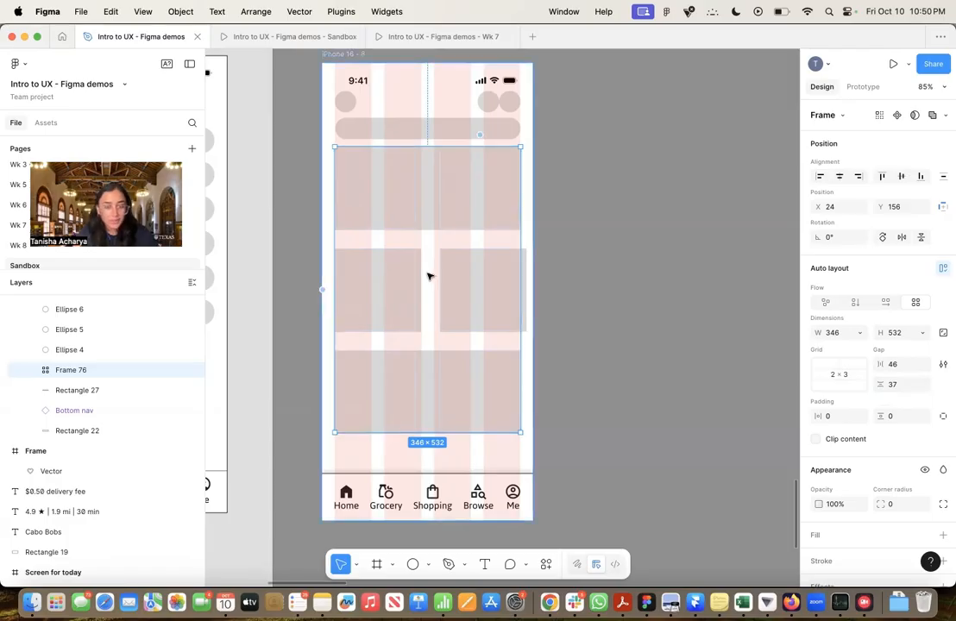
key(shift+super+g)
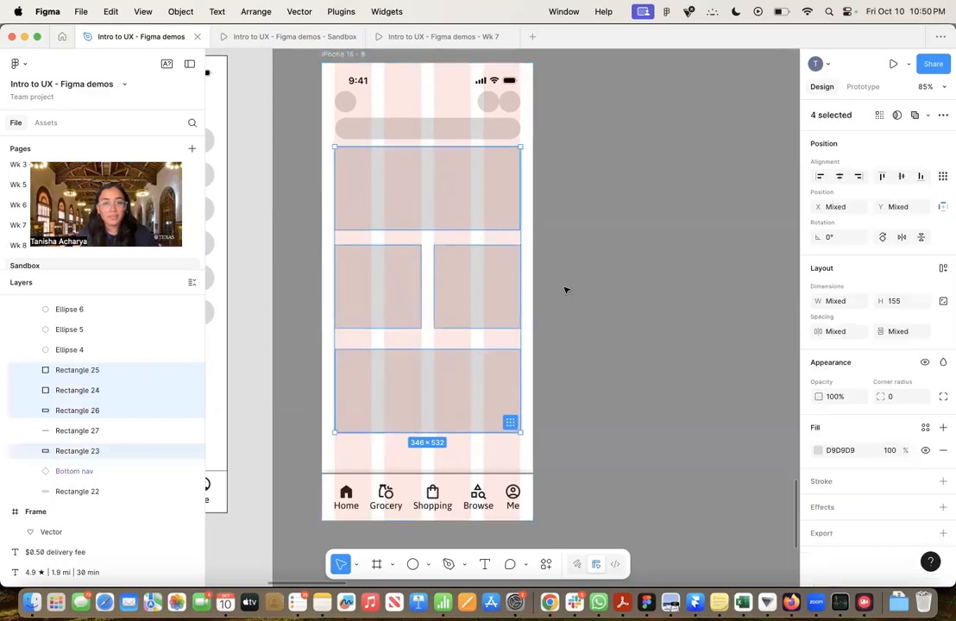
click(571, 282)
click(398, 285)
shift+click(464, 288)
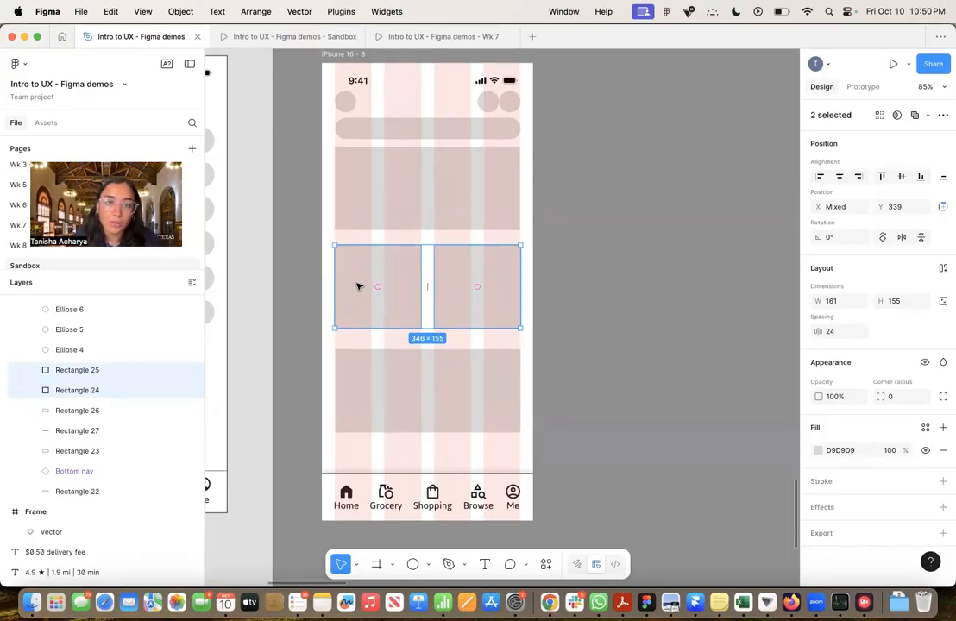
click(613, 205)
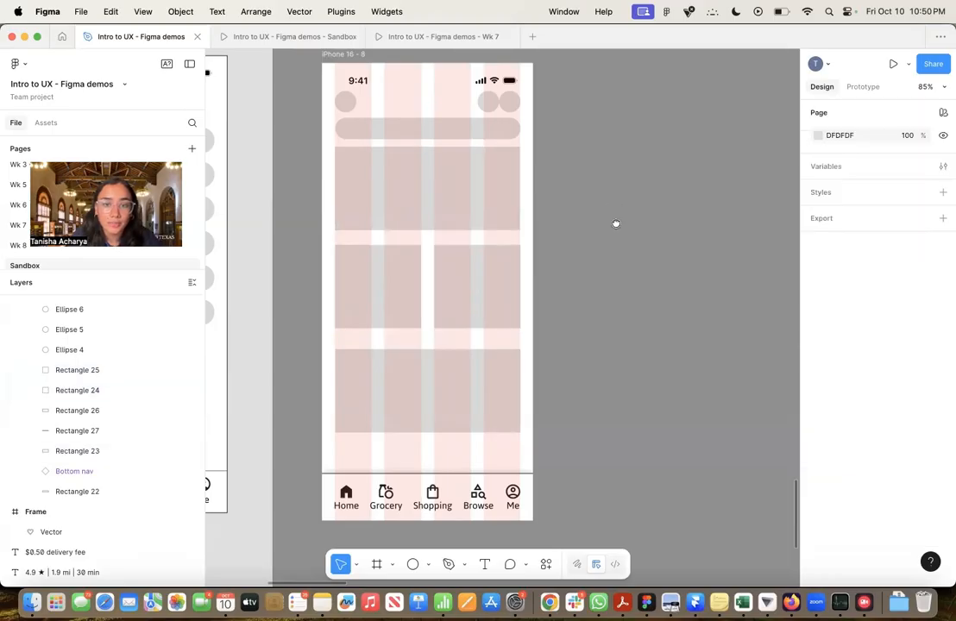
Hide the 4-column layout guide on the iPhone 16 - 8 frame
scroll(616, 223, up, 3)
scroll(616, 231, down, 1)
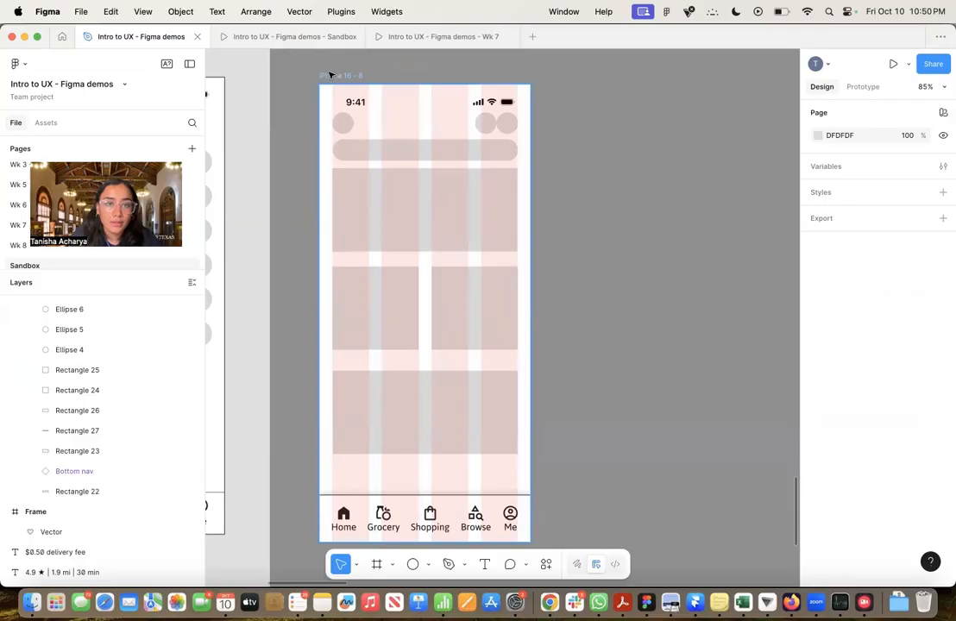
click(331, 75)
scroll(898, 449, down, 5)
click(926, 512)
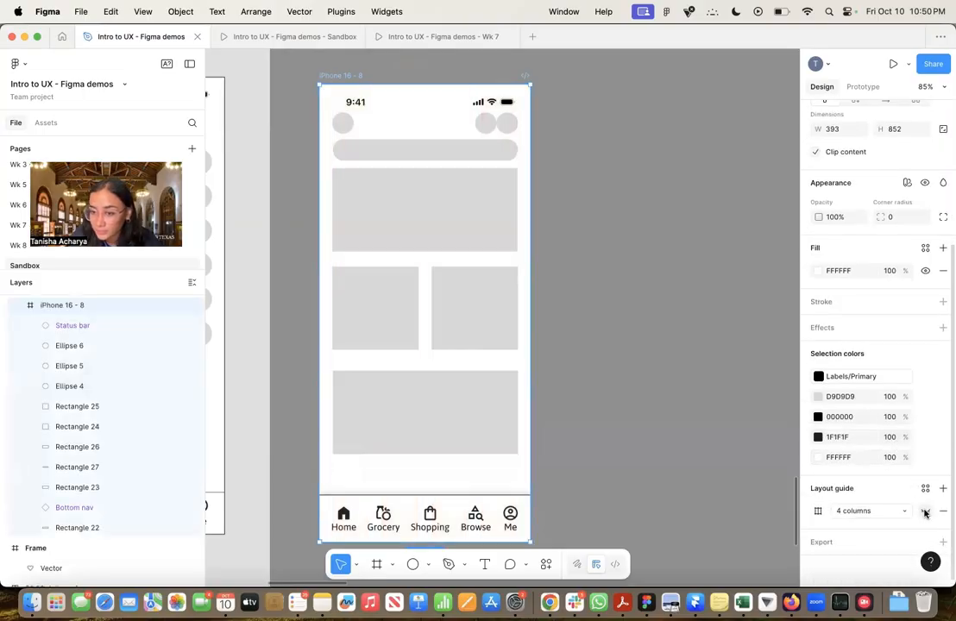
click(563, 307)
Wrap the two half-width content blocks in the middle row in a horizontal auto layout
click(410, 318)
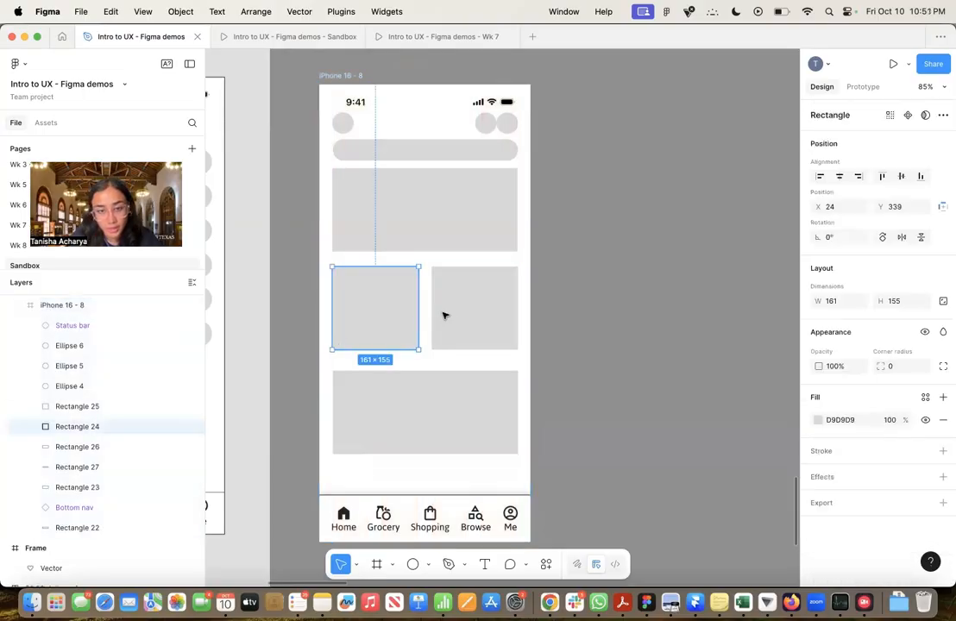
shift+click(468, 314)
key(shift+a)
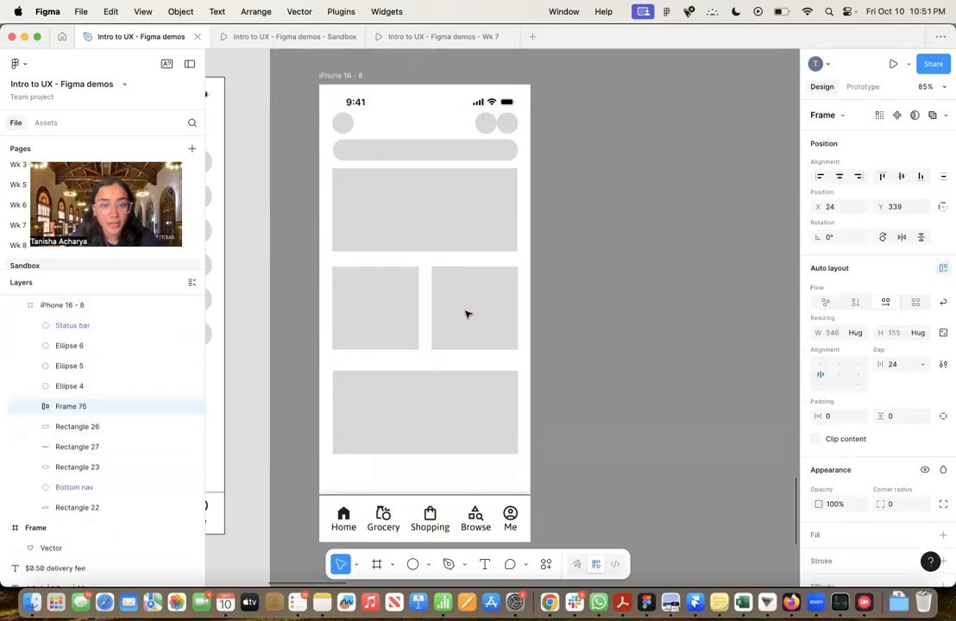
Combine the upper block, the middle row and the lower block in a vertical auto layout with a gap of 24
click(427, 220)
shift+click(385, 322)
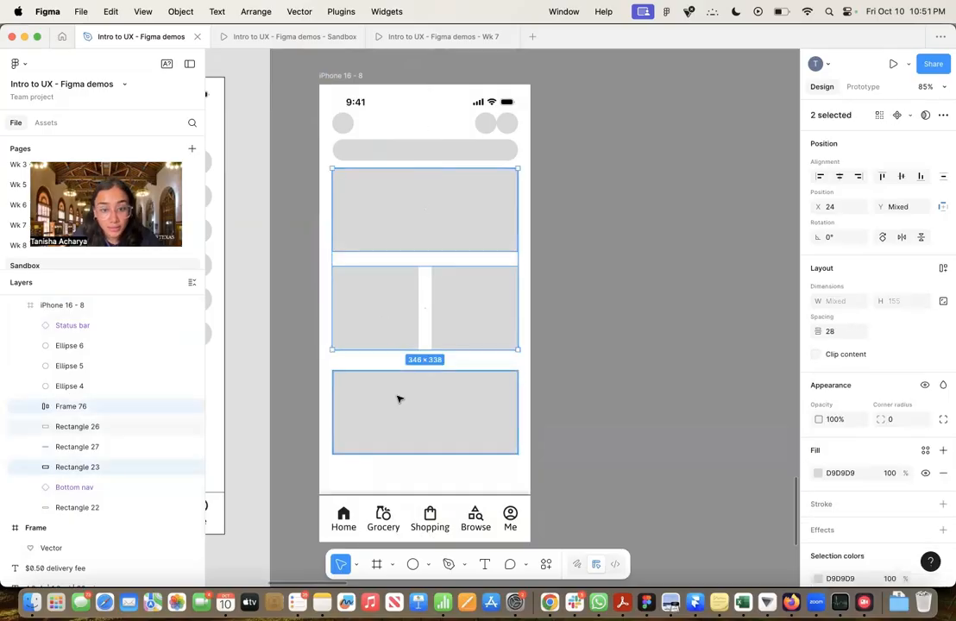
shift+click(398, 397)
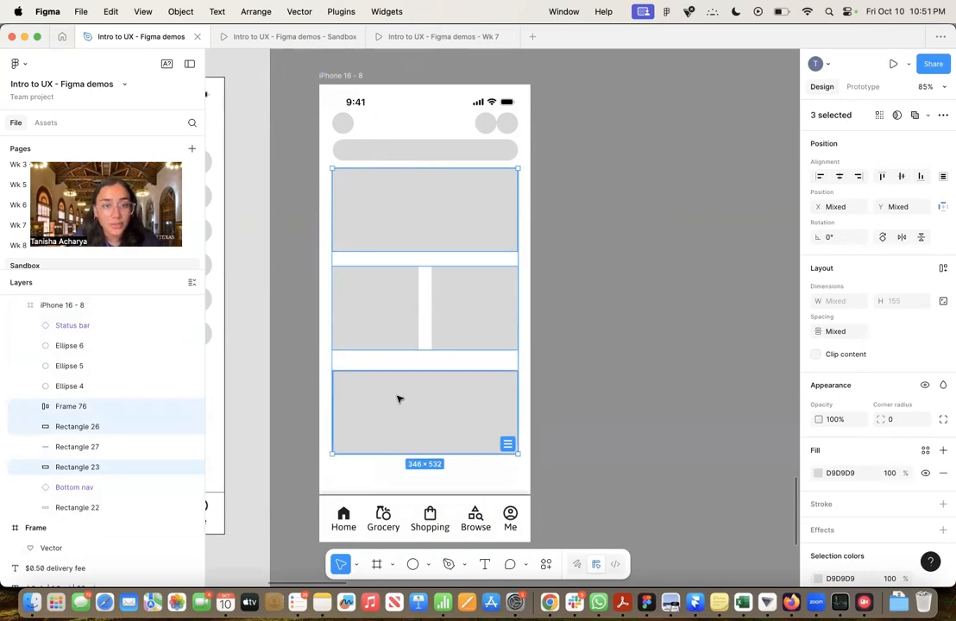
key(shift+a)
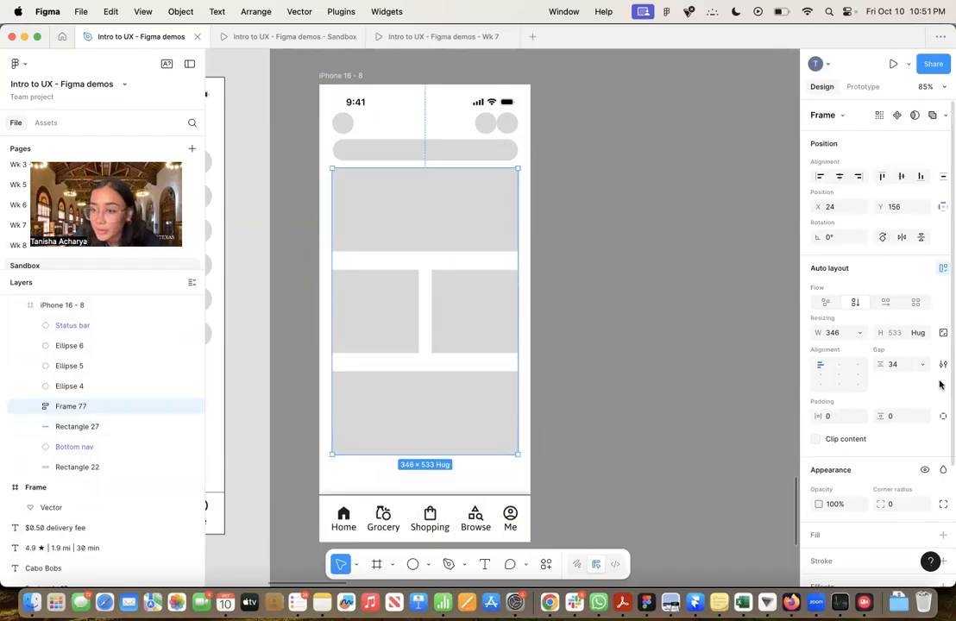
text(24)
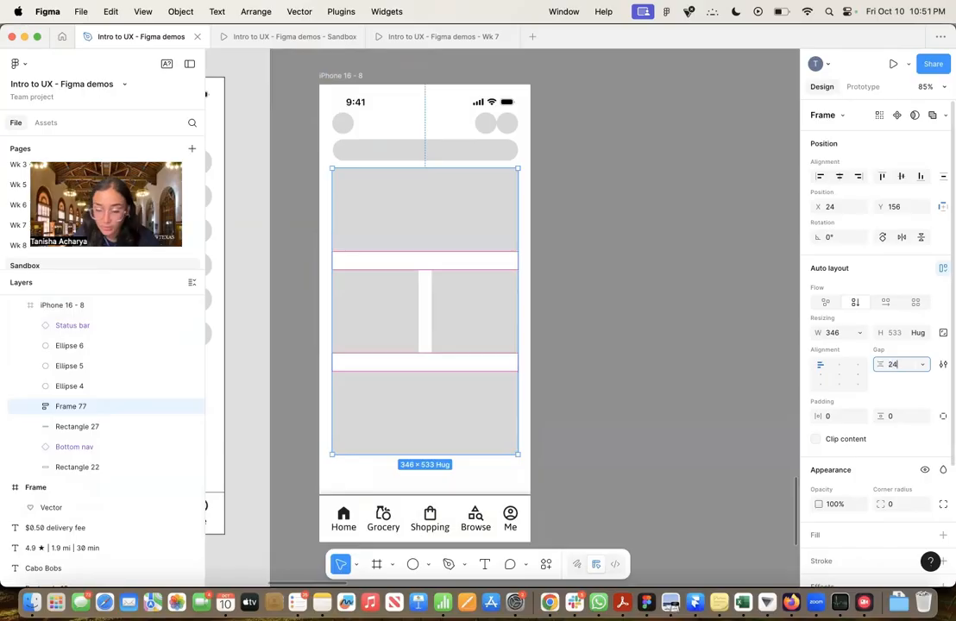
key(Return)
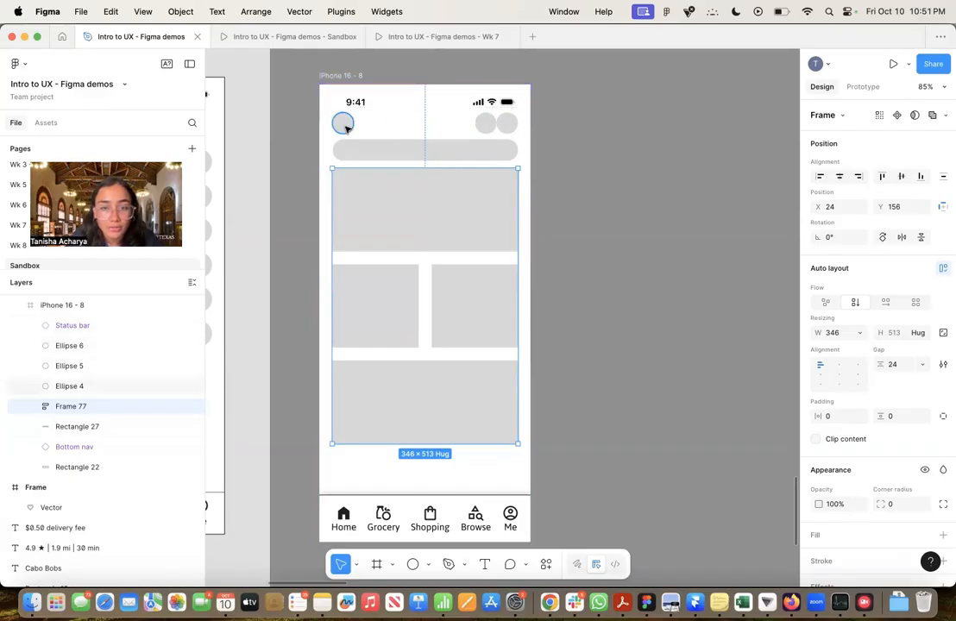
Wrap the two adjacent circles above the search bar's right end in a horizontal auto layout with a gap of 12
click(506, 124)
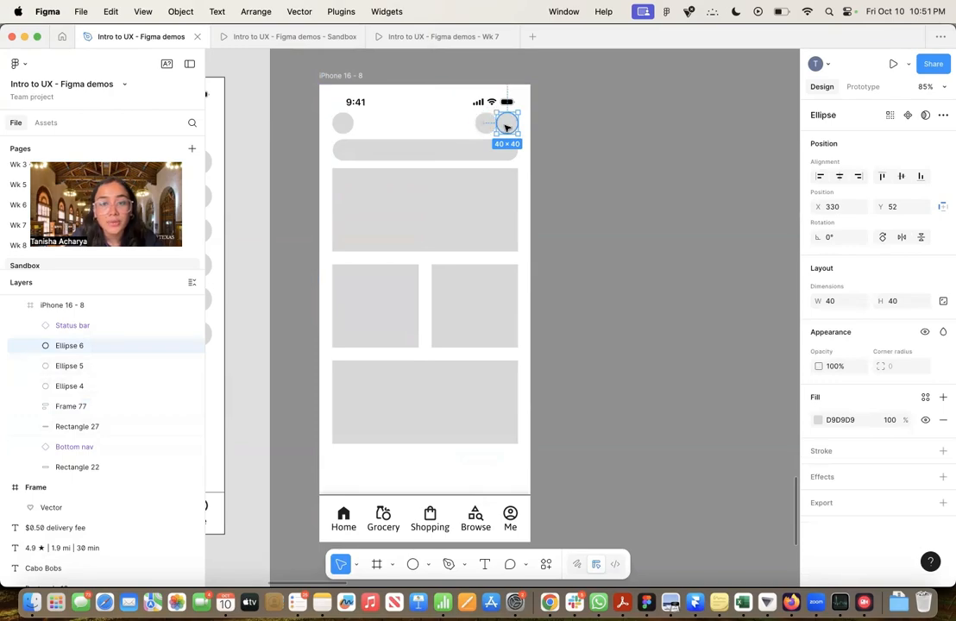
shift+click(485, 128)
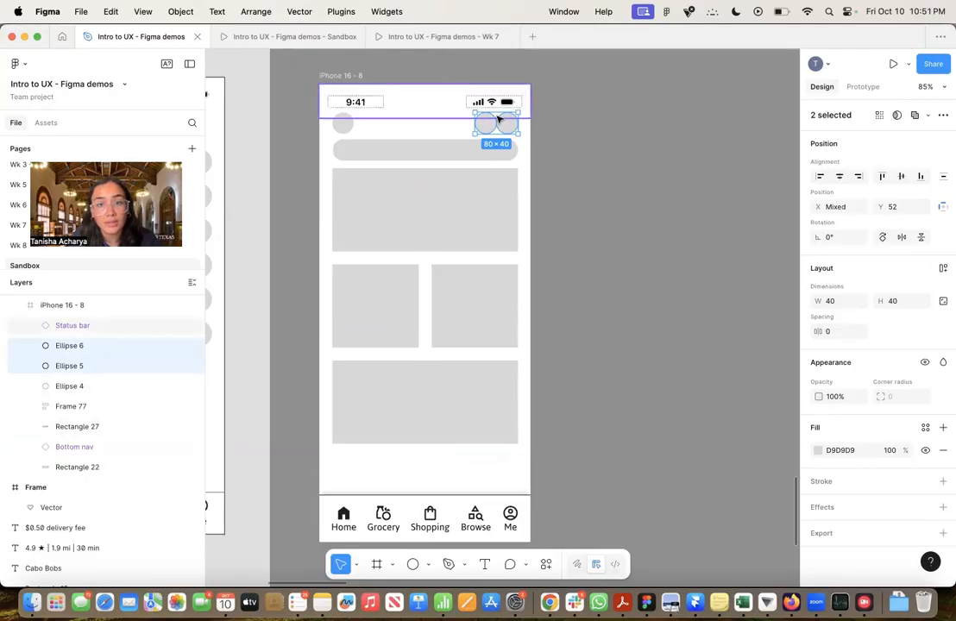
key(shift+a)
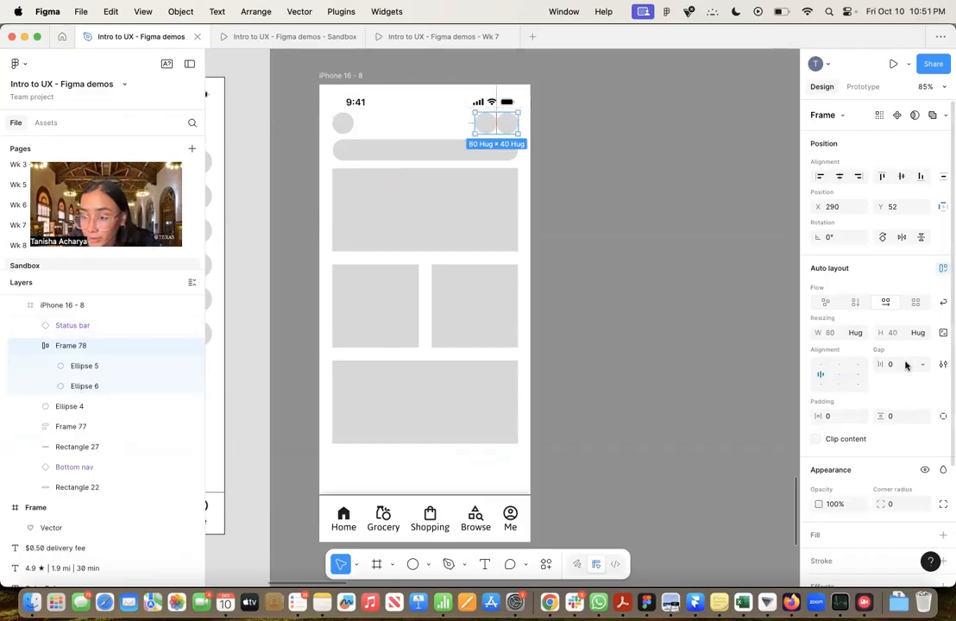
click(906, 365)
text(12)
key(Return)
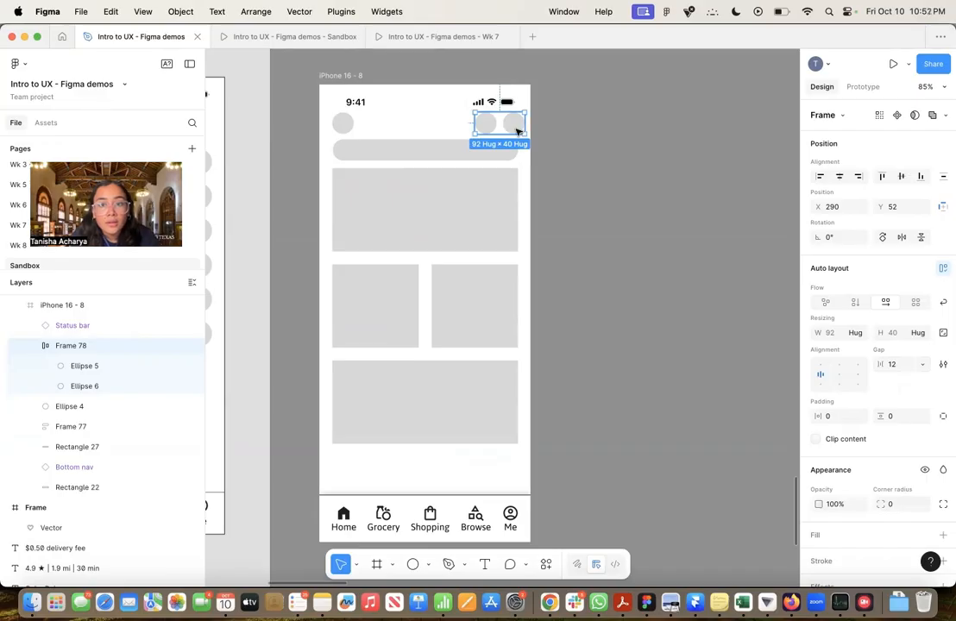
Align the circle pair with the search bar's right edge and wrap it with the left circle in a horizontal auto layout
drag(513, 134, 509, 131)
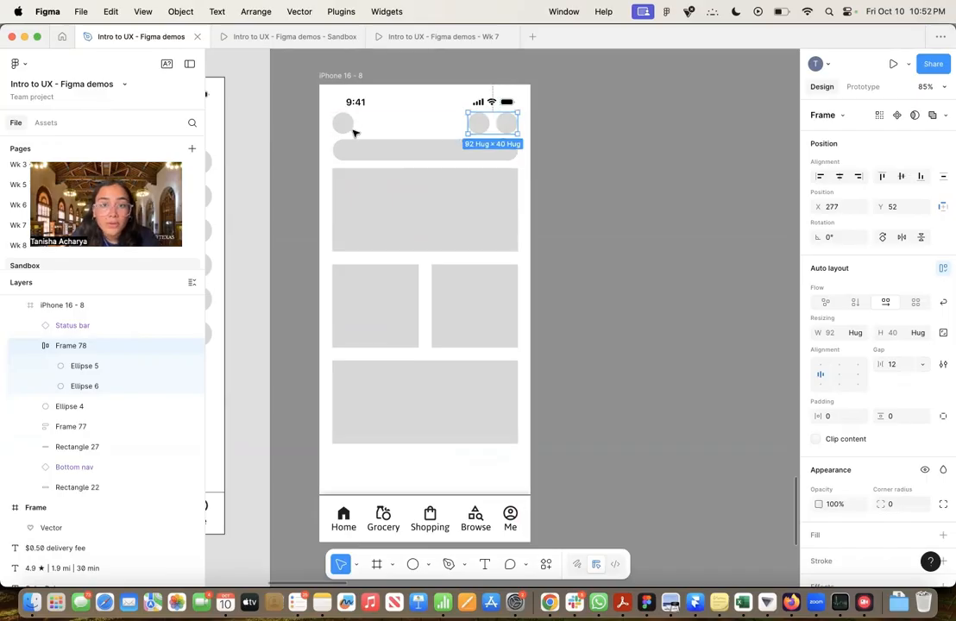
shift+click(342, 122)
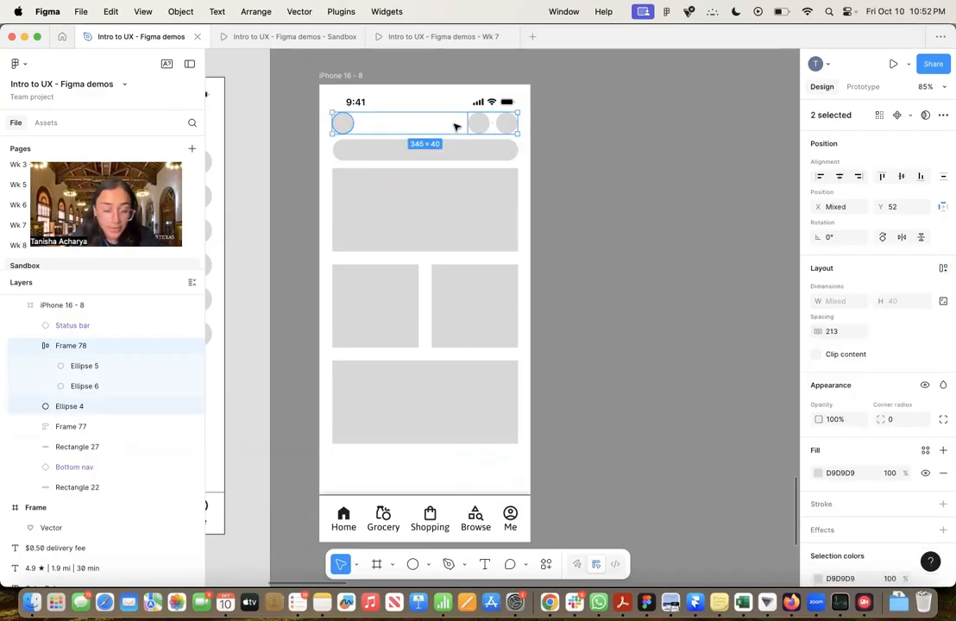
key(shift+a)
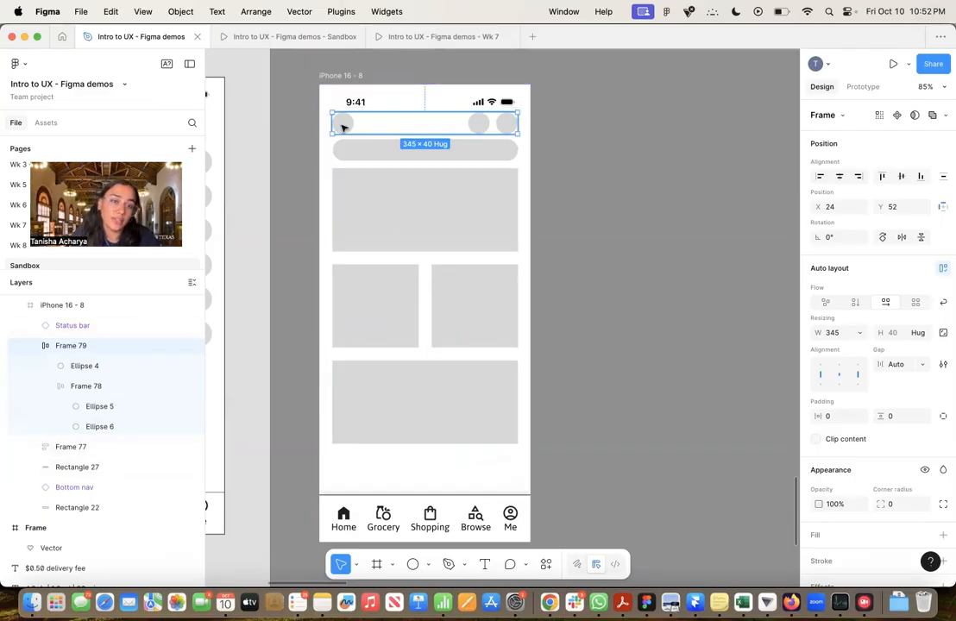
Combine the circle row, the search bar and the content blocks in a vertical auto layout with a gap of 32
click(357, 150)
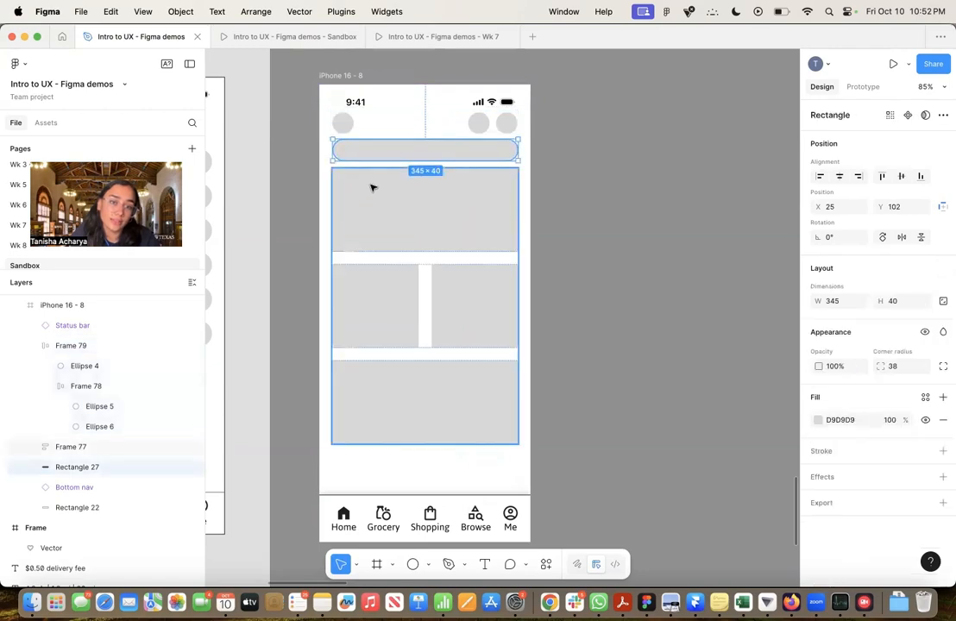
shift+click(352, 125)
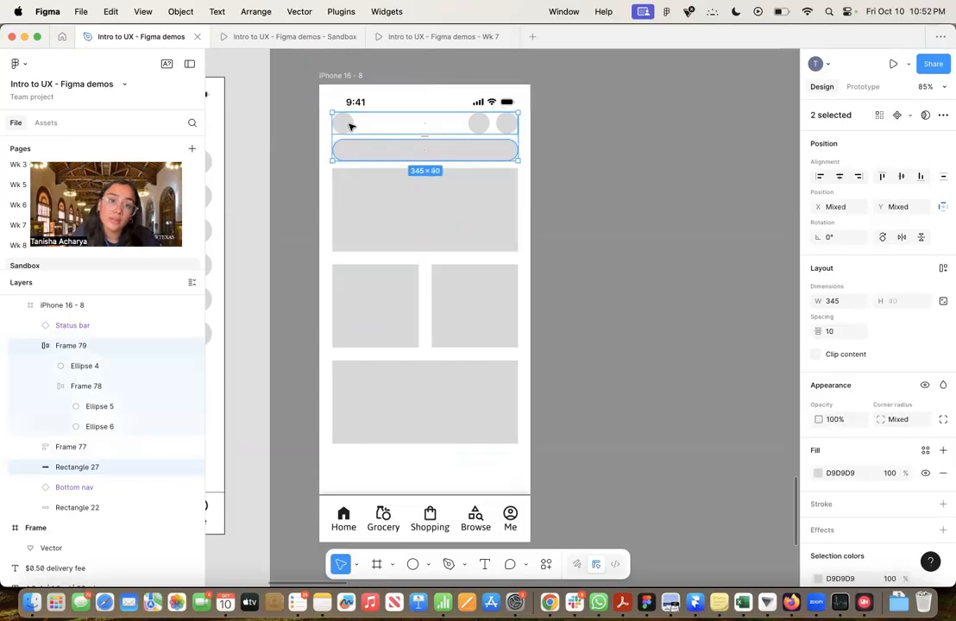
shift+click(368, 209)
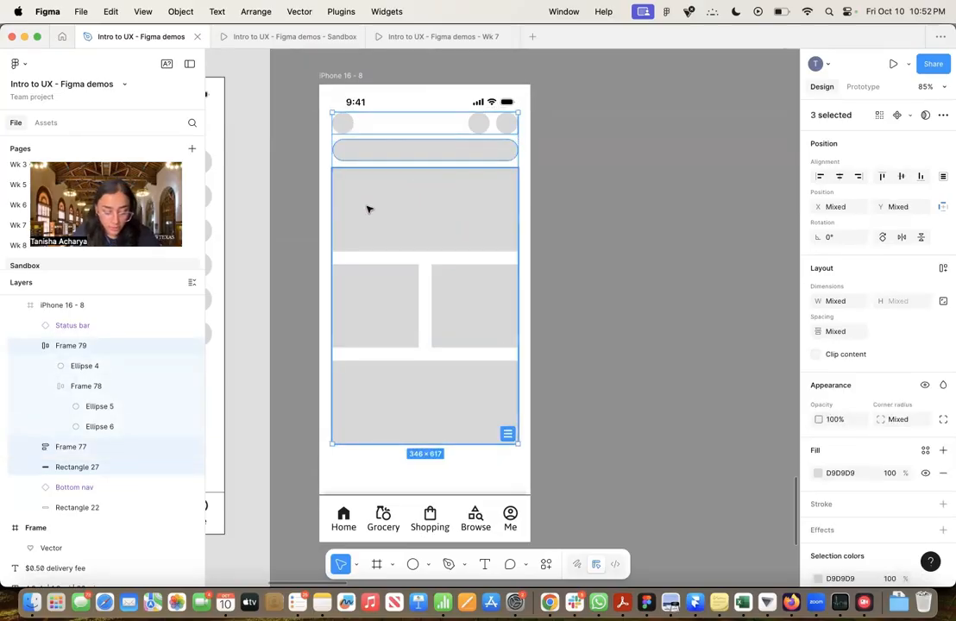
key(shift+a)
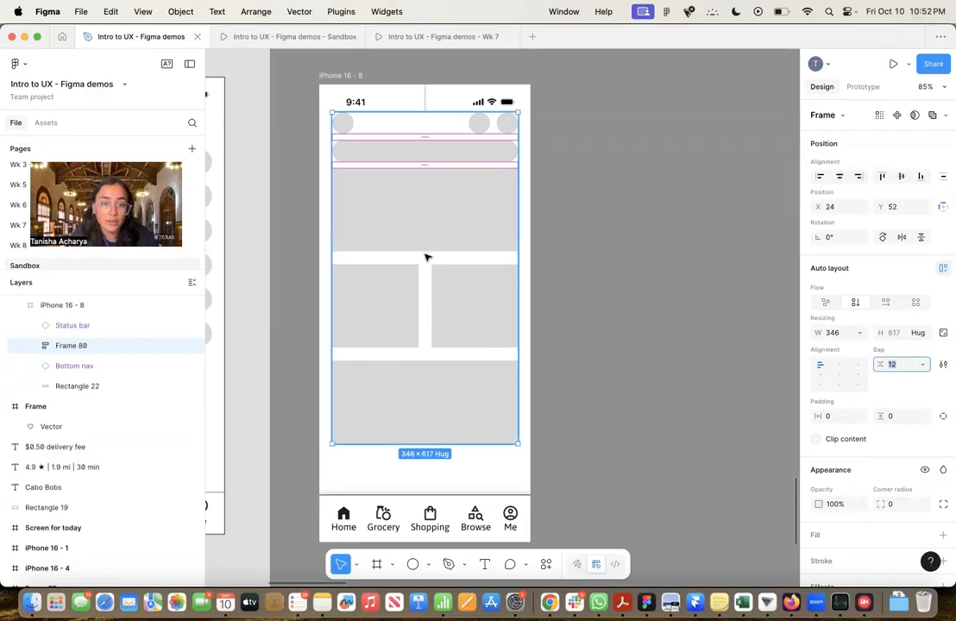
text(32)
key(Return)
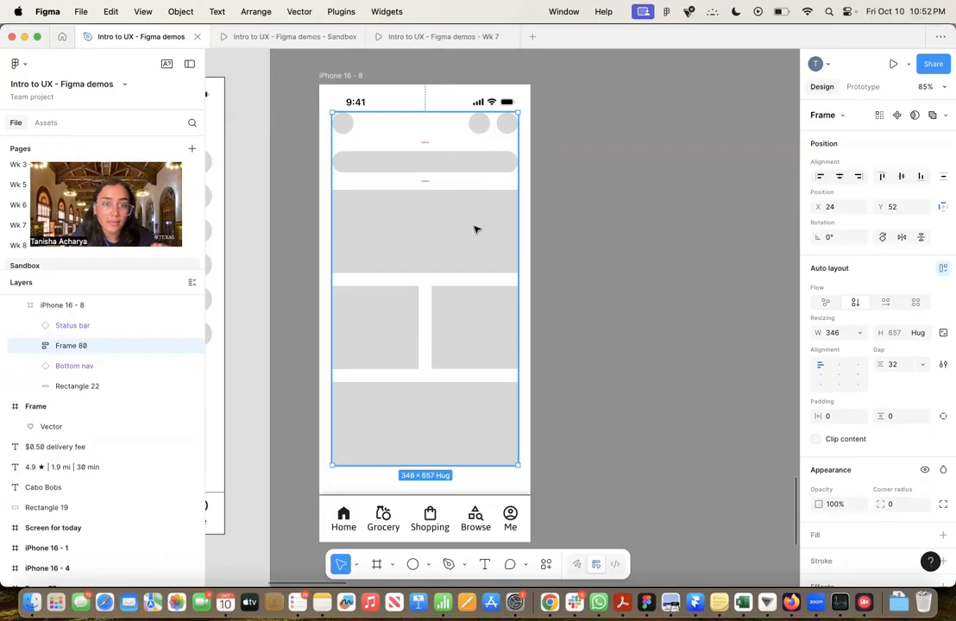
Move the combined content frame directly below the status bar, to X 24 and Y 62
mouse_move(475, 226)
mouse_down()
mouse_move(473, 236)
mouse_move(465, 219)
mouse_up()
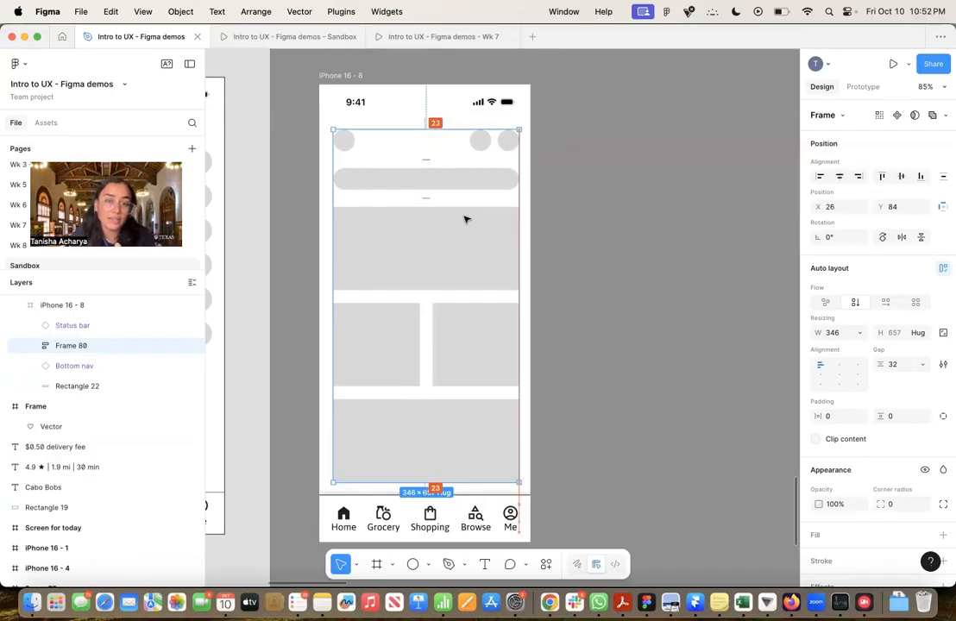
drag(465, 220, 466, 210)
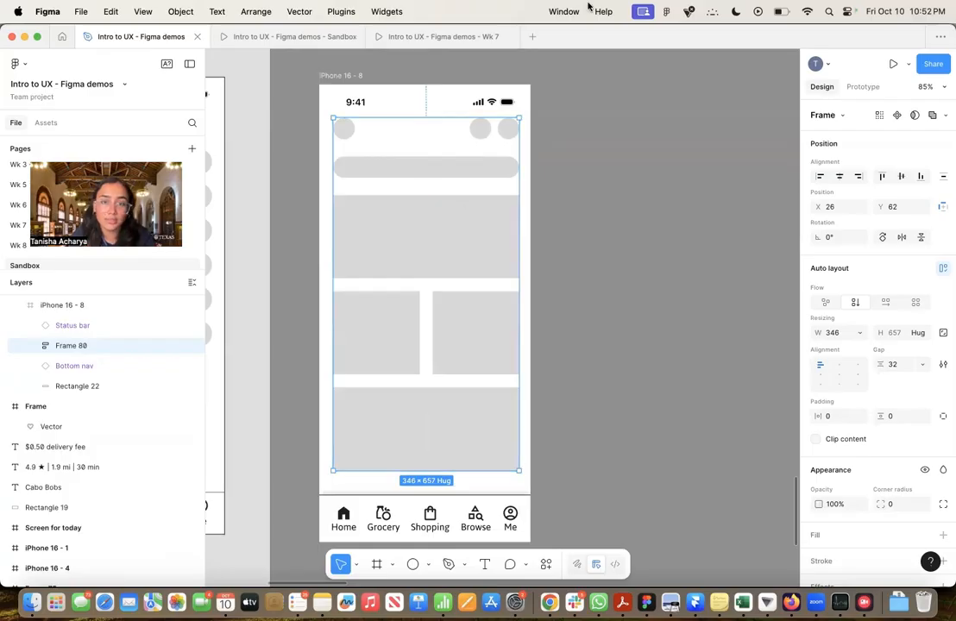
click(465, 101)
click(459, 155)
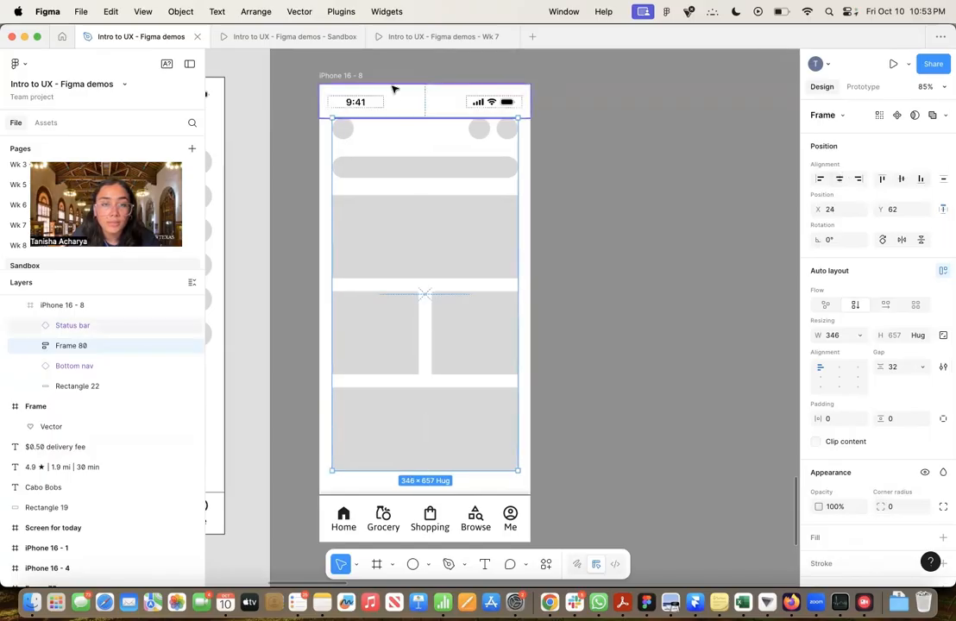
Show the 4-column layout guide on the iPhone 16 - 8 frame to check the content's alignment, and hide it again
click(321, 75)
scroll(897, 500, down, 5)
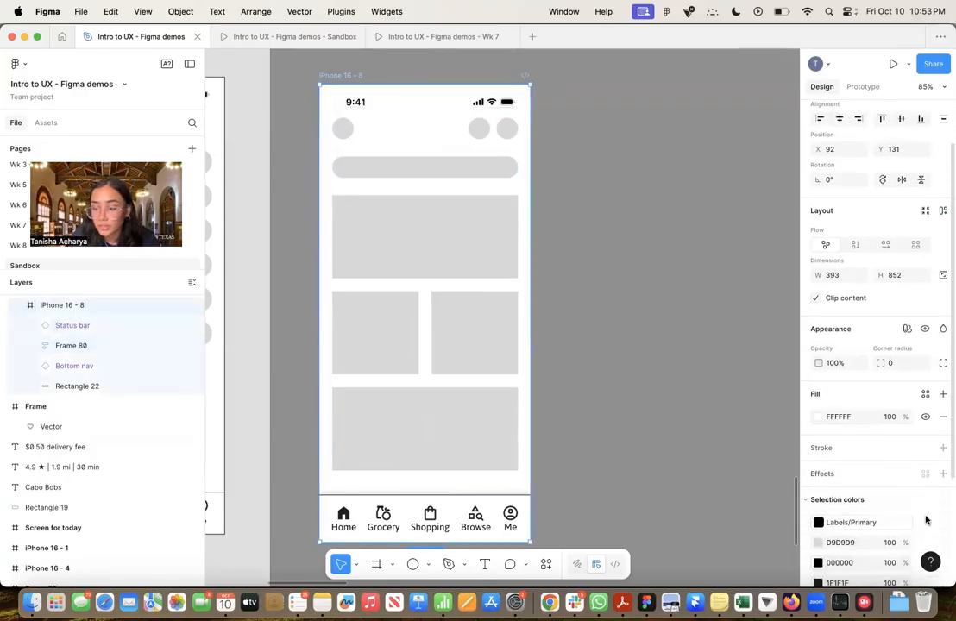
click(926, 512)
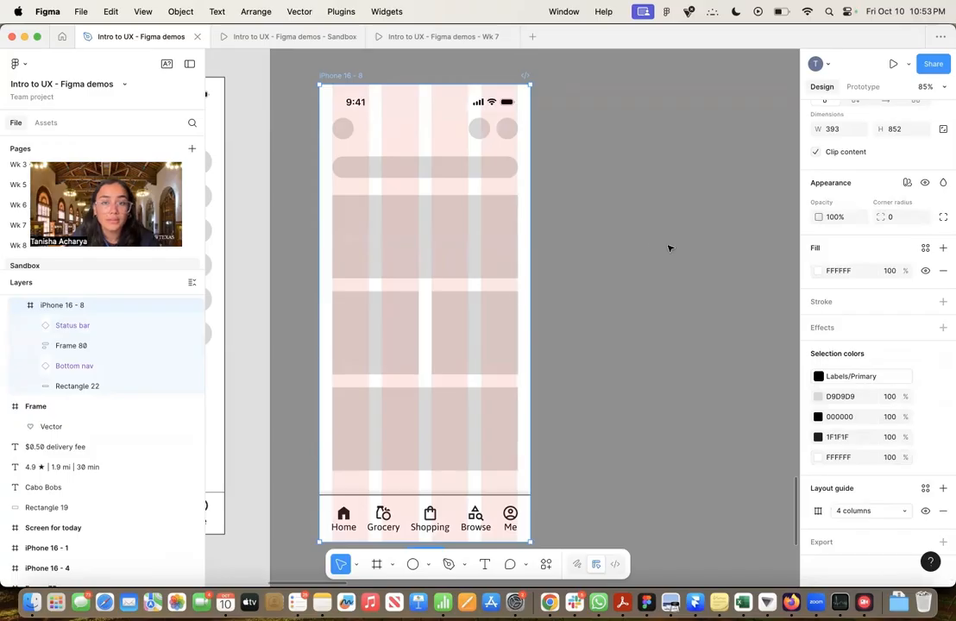
click(926, 511)
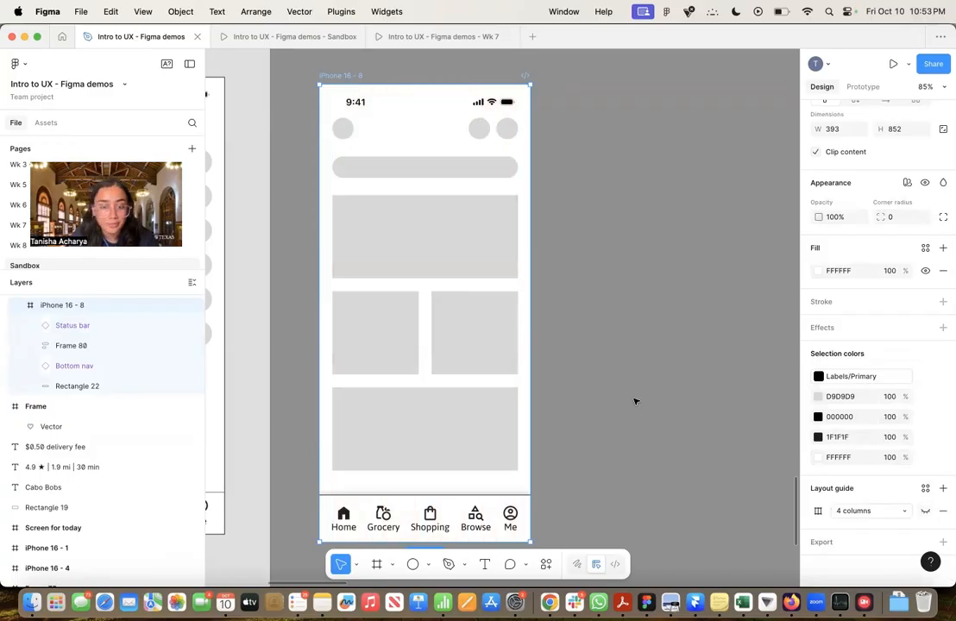
click(550, 365)
Duplicate the iPhone 16 - 8 frame and place the copy directly to its right
drag(586, 353, 520, 346)
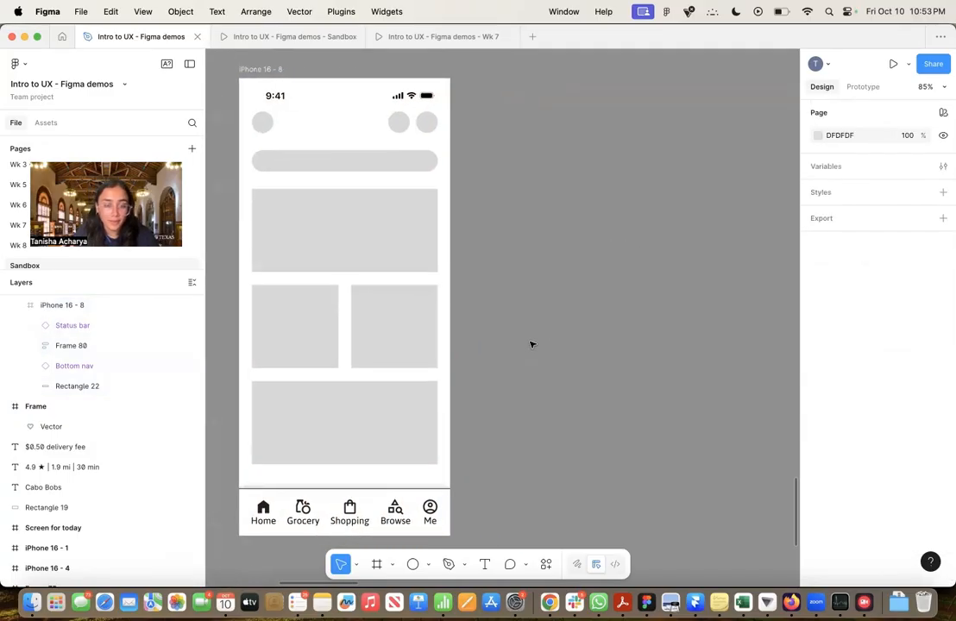
scroll(532, 343, down, 5)
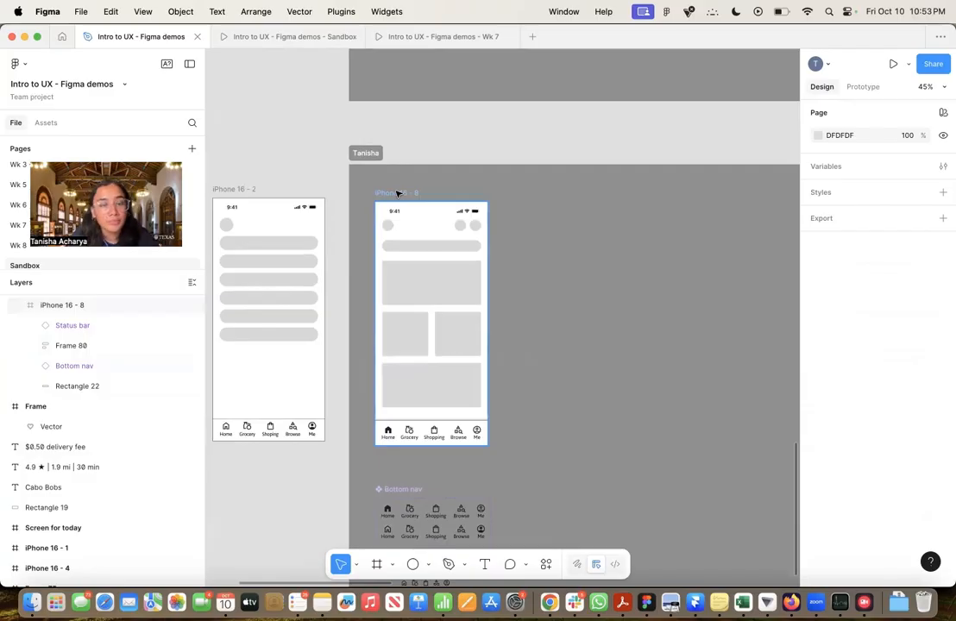
click(399, 195)
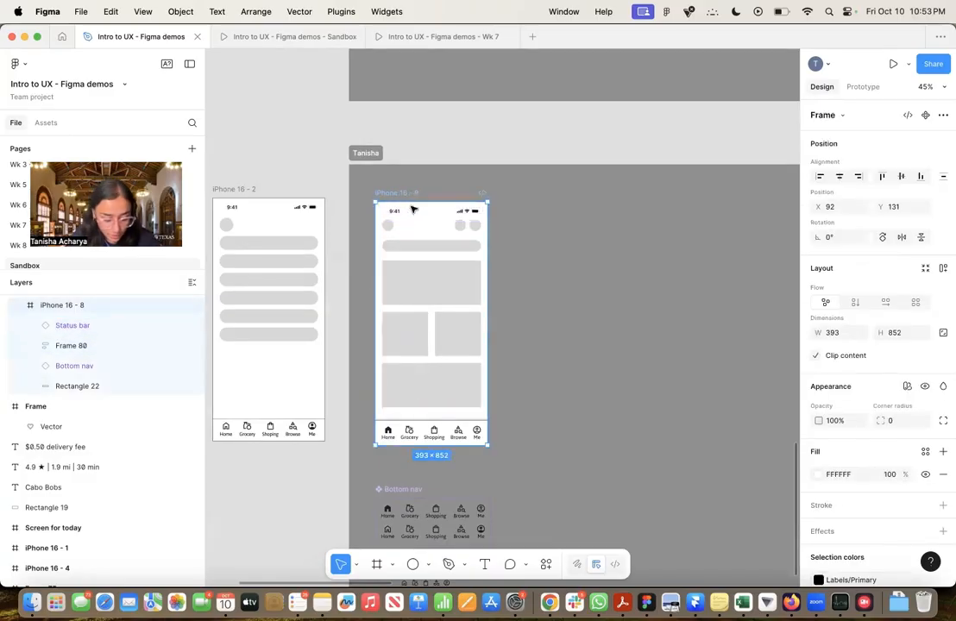
key(alt)
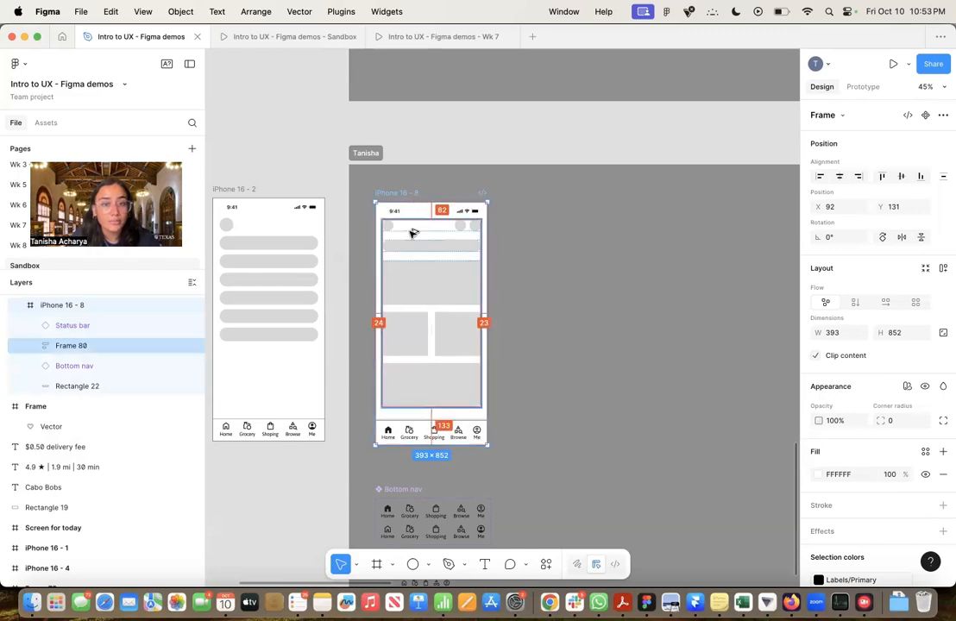
drag(414, 233, 545, 236)
click(657, 242)
Switch the duplicated frame's bottom nav instance to the Profile selected variant
scroll(669, 278, right, 3)
scroll(669, 279, down, 2)
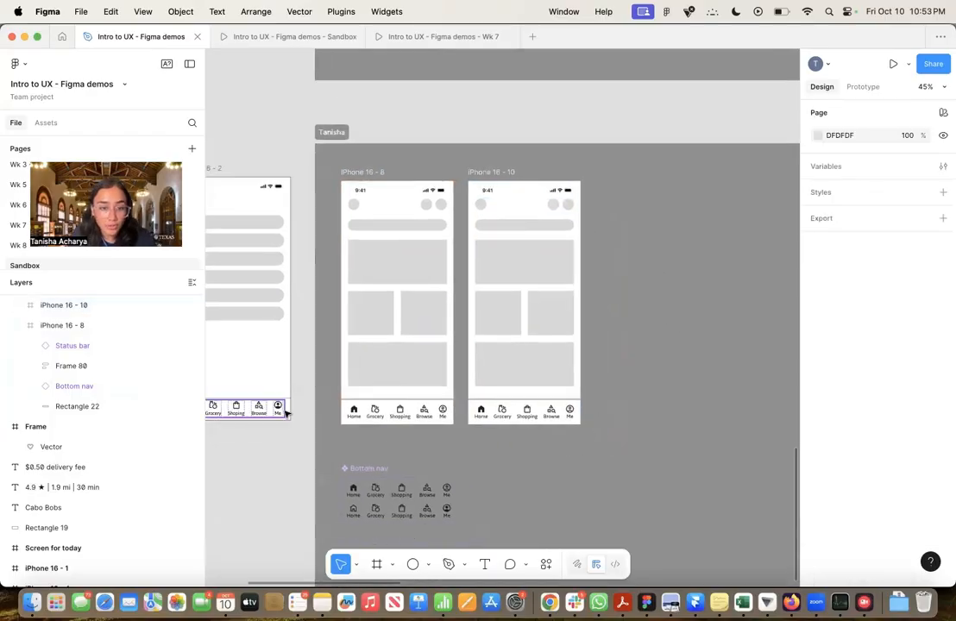
scroll(290, 423, left, 4)
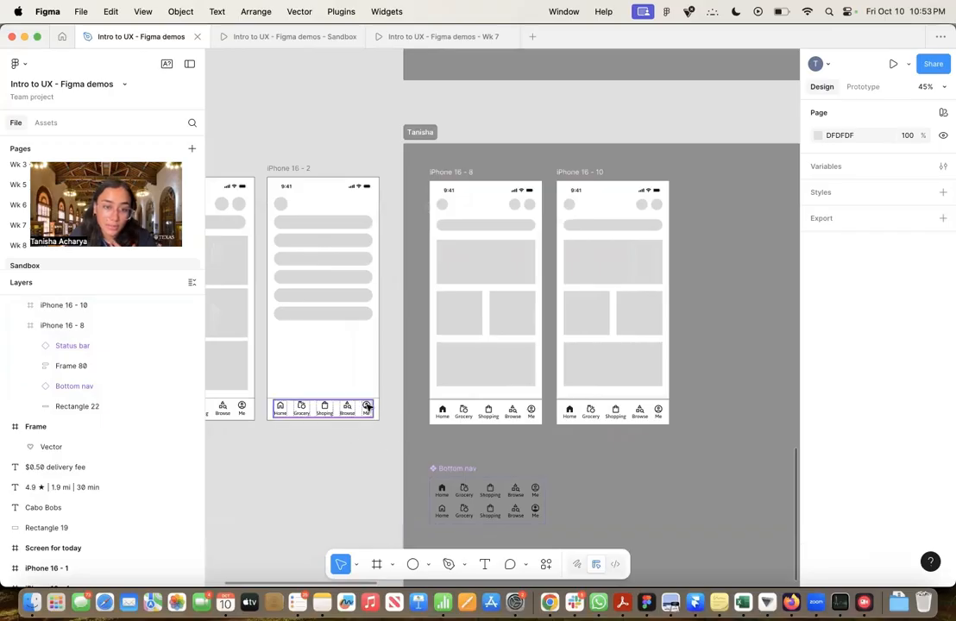
click(597, 416)
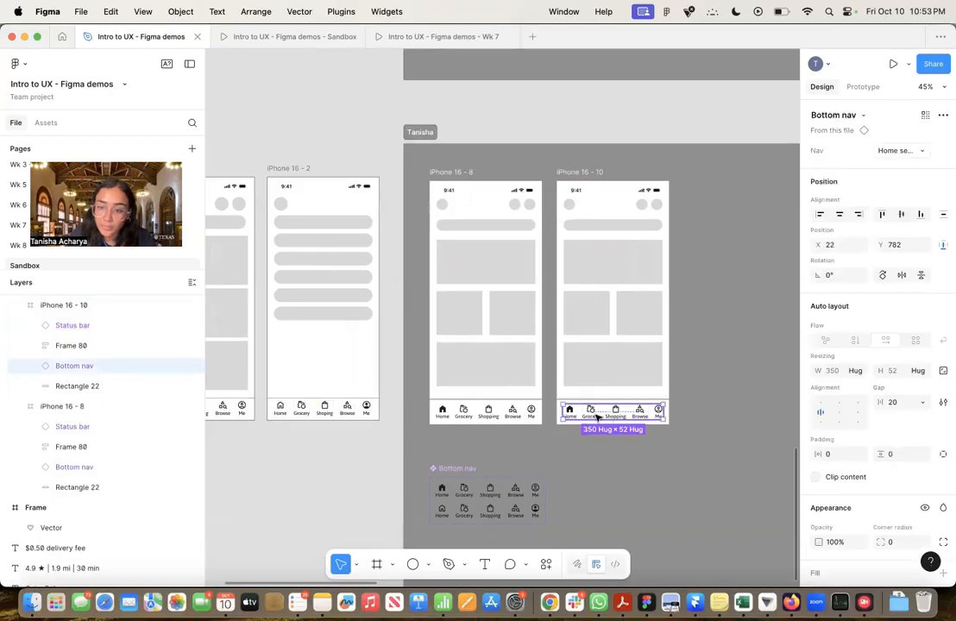
click(910, 152)
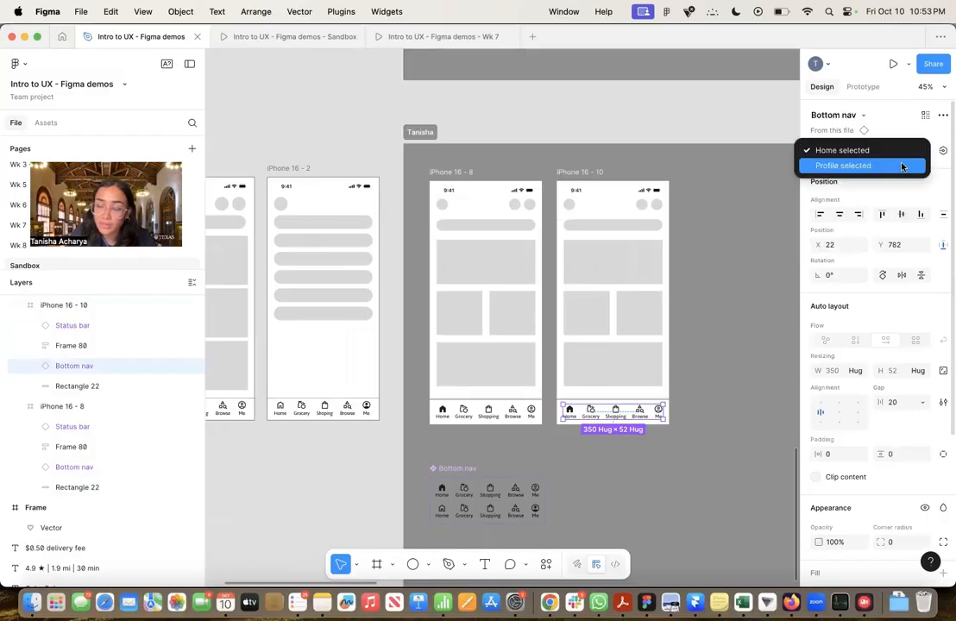
click(903, 166)
click(700, 213)
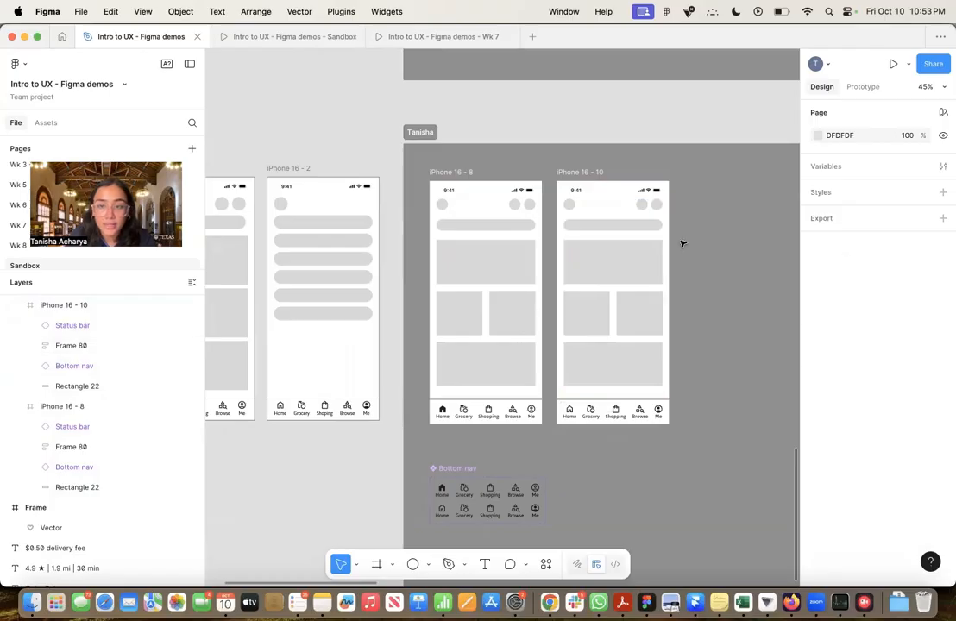
Delete the right-hand pair of circles and the group of content blocks from the iPhone 16 - 10 frame
click(645, 210)
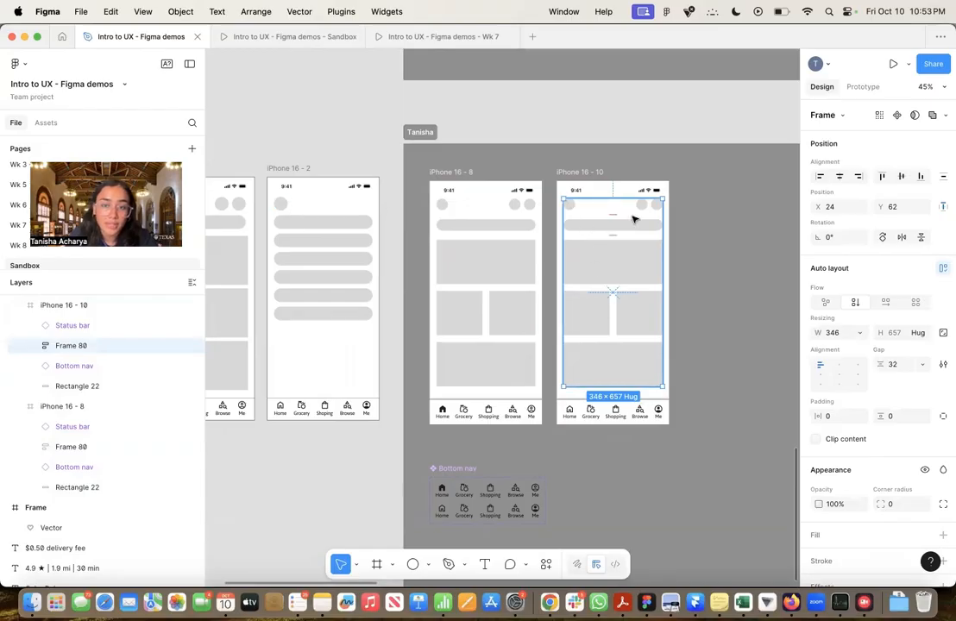
scroll(642, 210, up, 5)
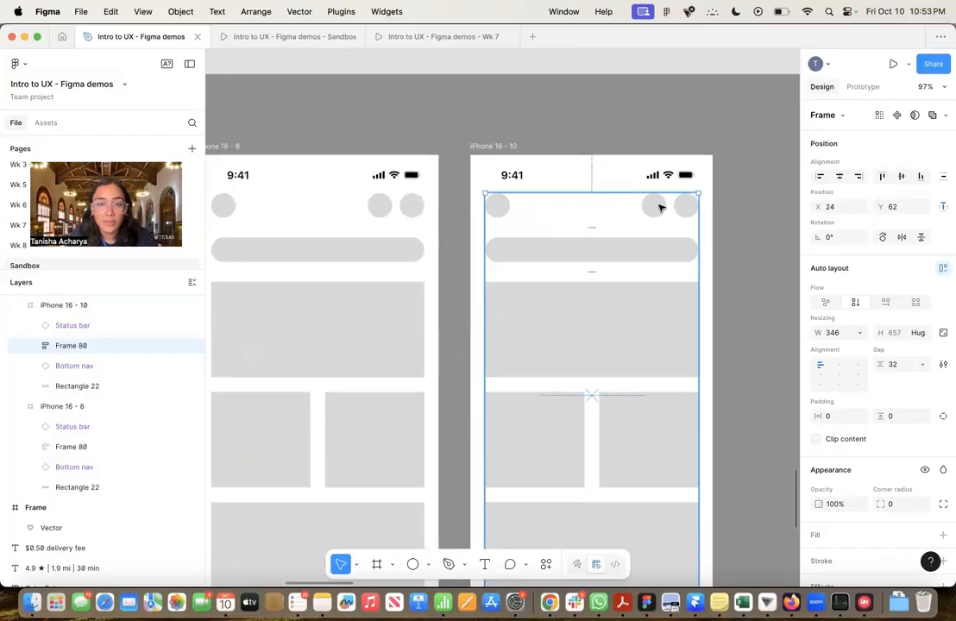
click(35, 345)
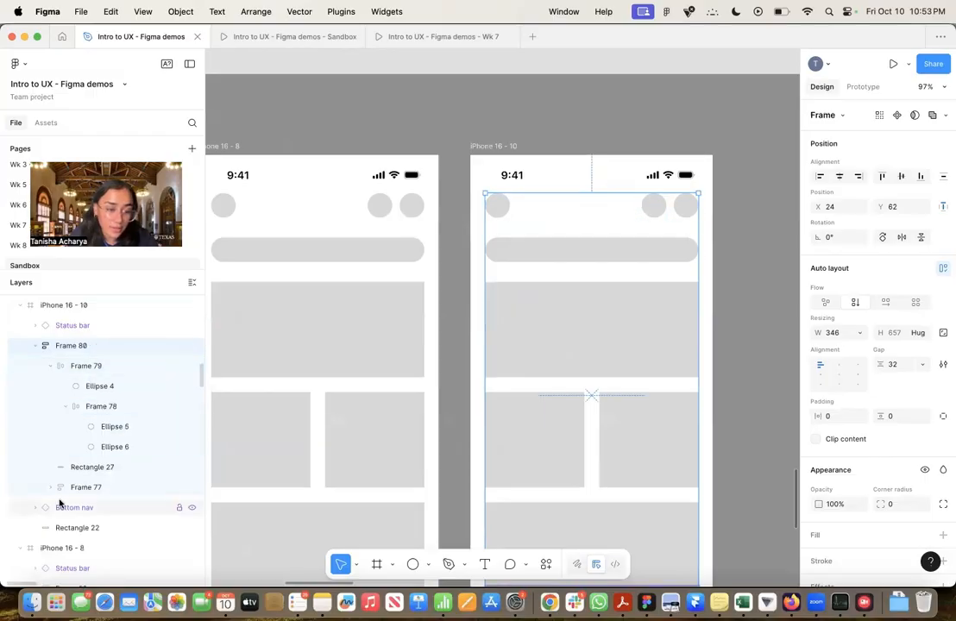
click(98, 414)
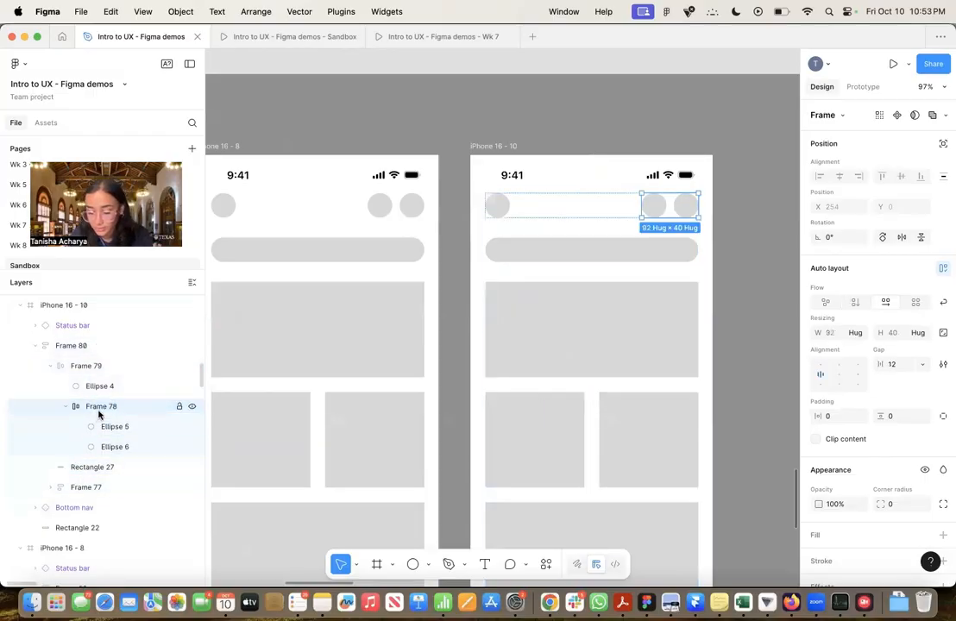
key(Delete)
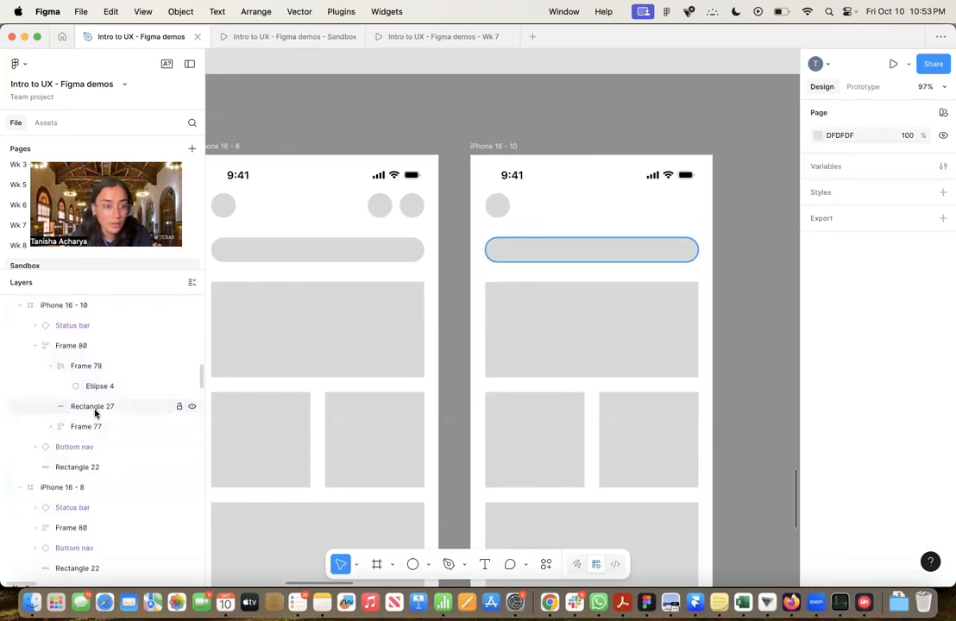
click(50, 426)
click(88, 429)
key(Delete)
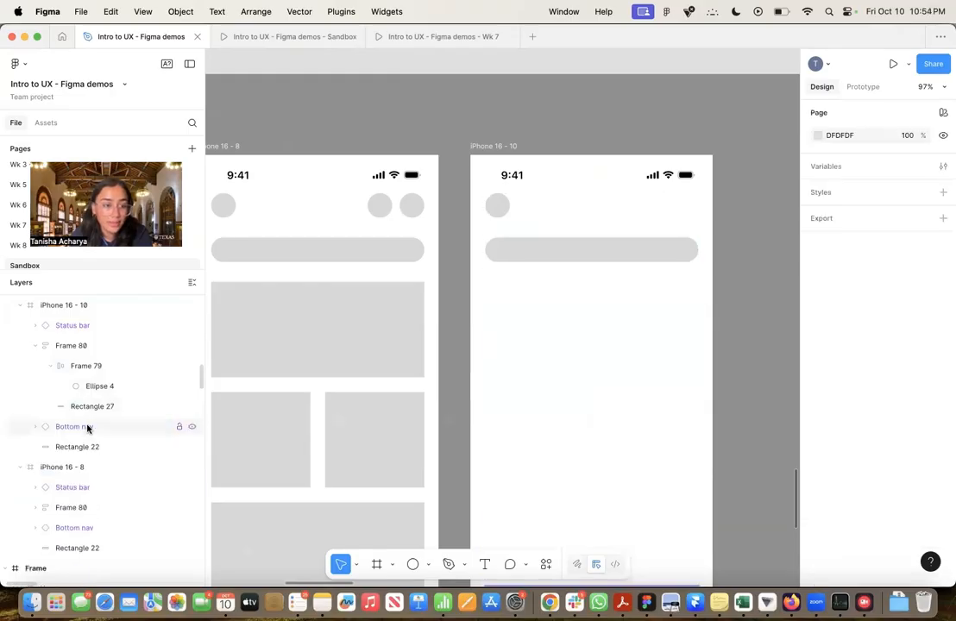
Set the height of the rounded bar in the iPhone 16 - 10 frame to 48
click(91, 406)
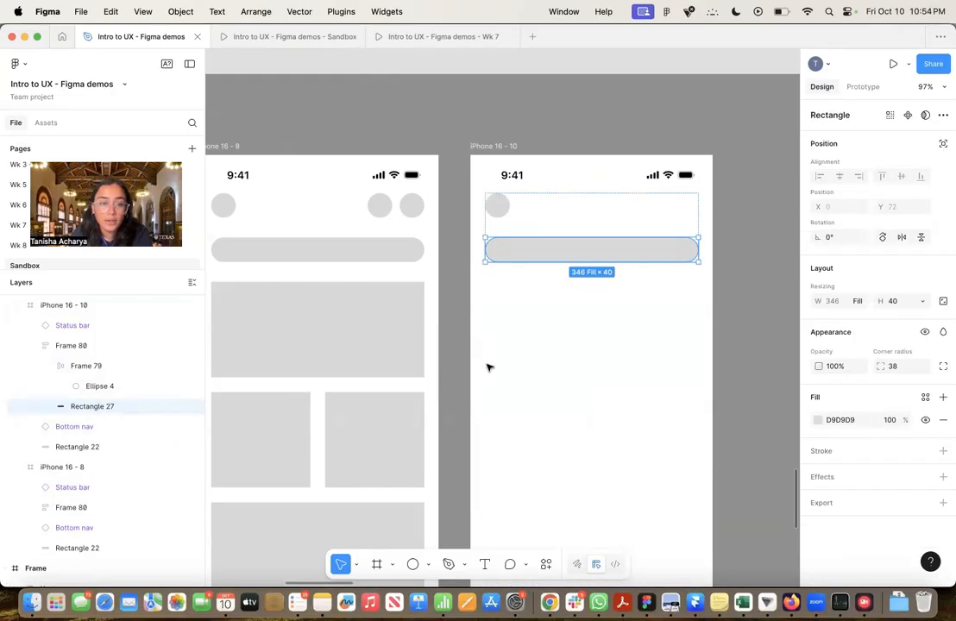
scroll(543, 355, down, 5)
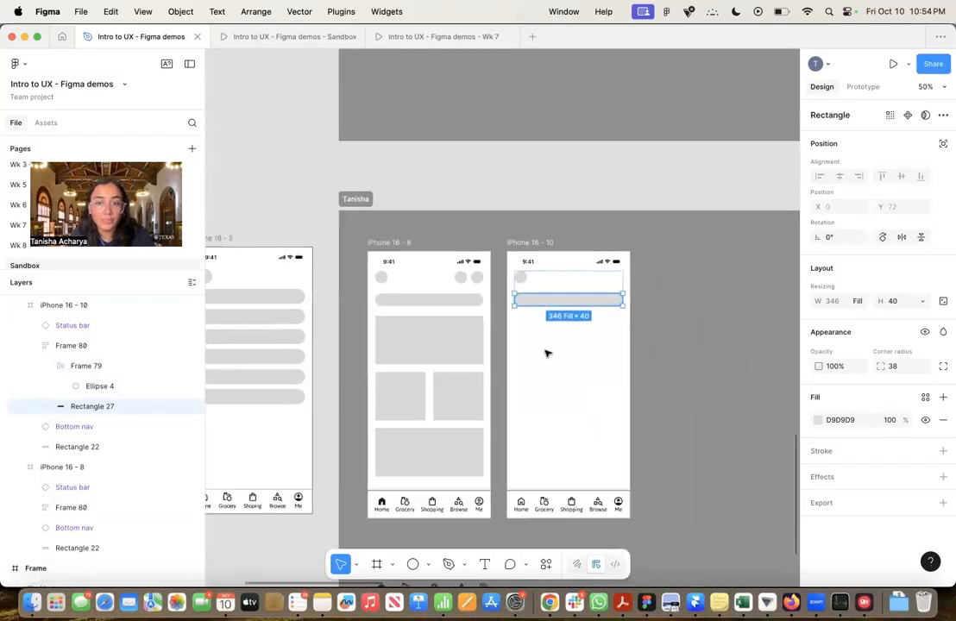
scroll(581, 313, up, 5)
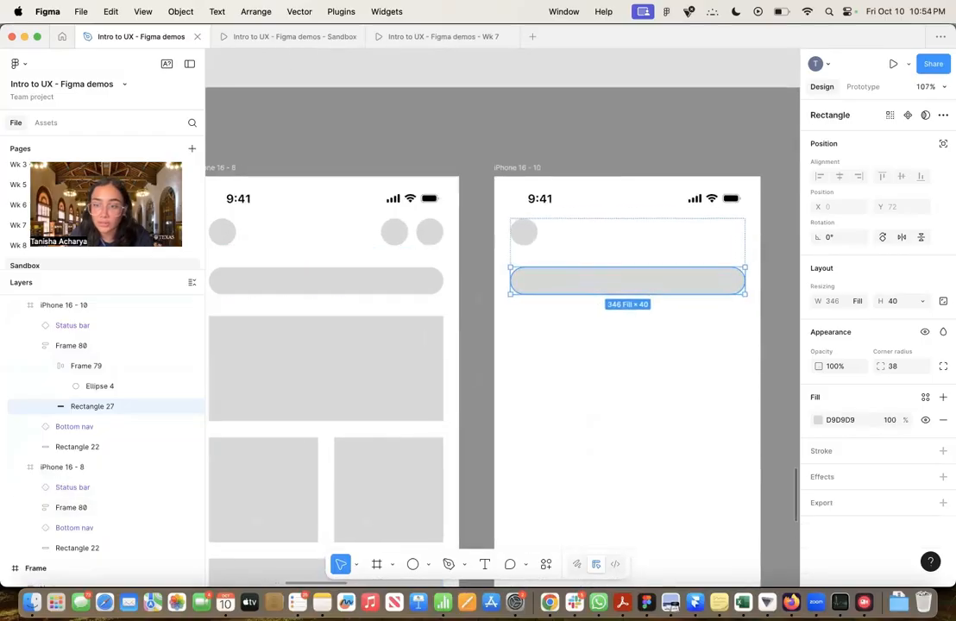
click(893, 302)
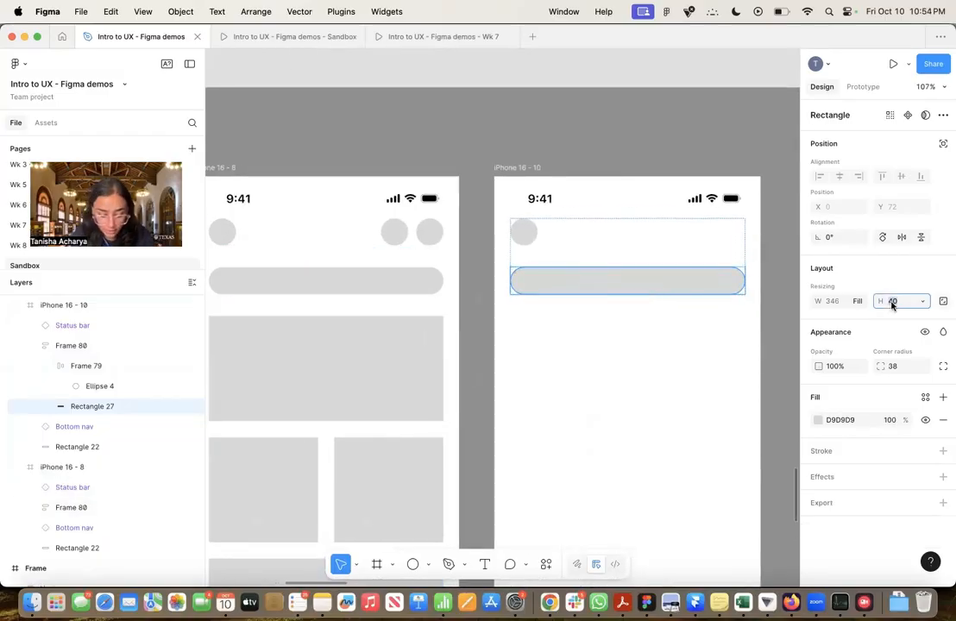
text(4)
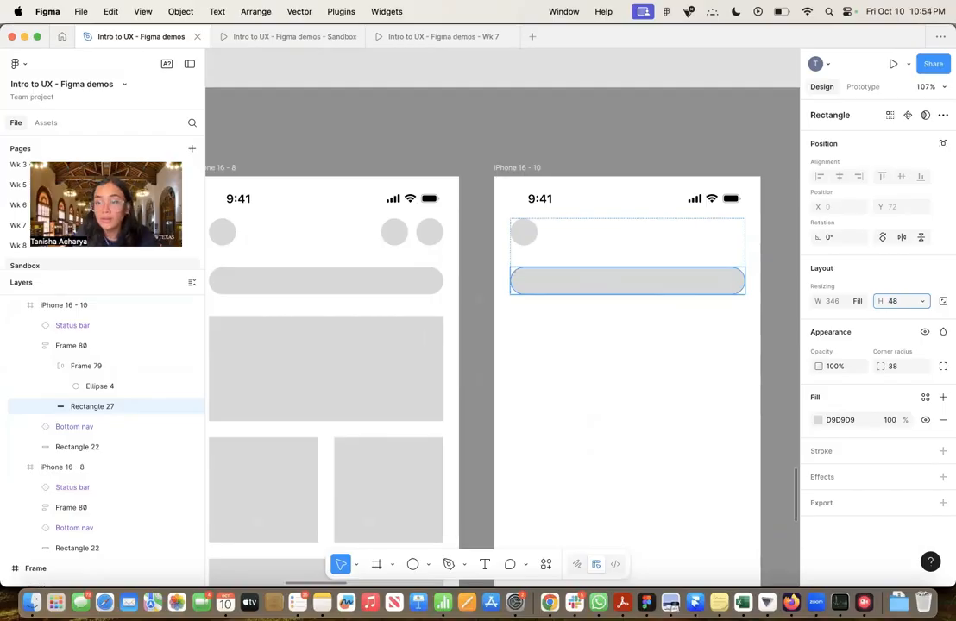
text(8)
key(Return)
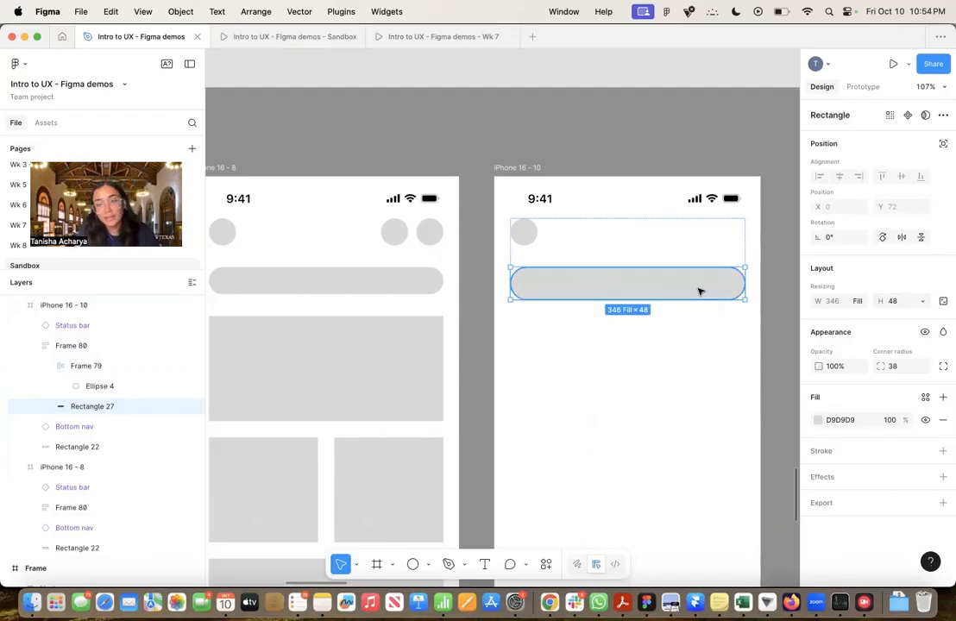
Duplicate the rounded bar in the iPhone 16 - 10 frame four times to make a stack of five bars
key(super+d)
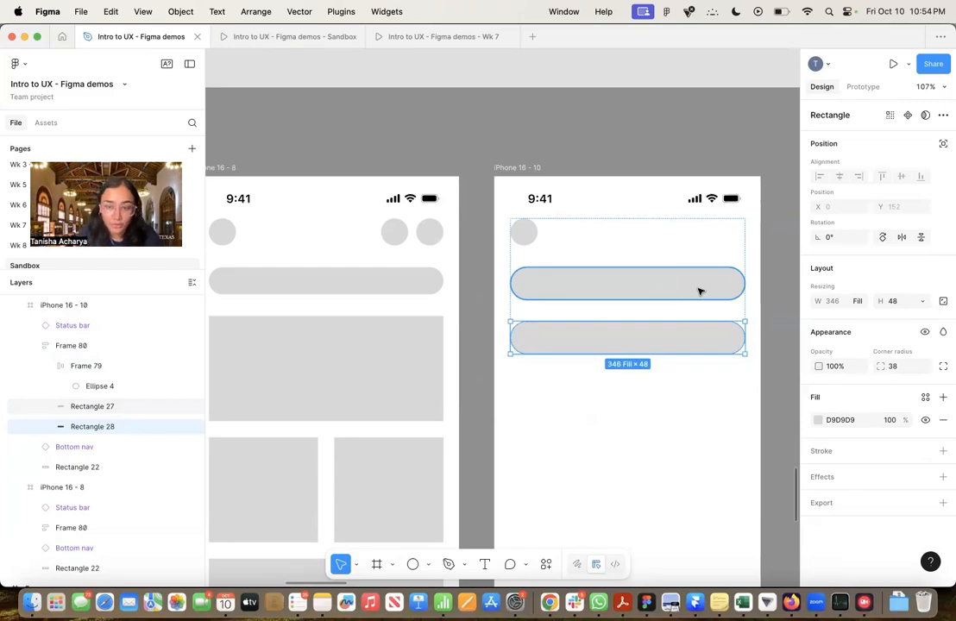
key(super+d)
key(super+d)
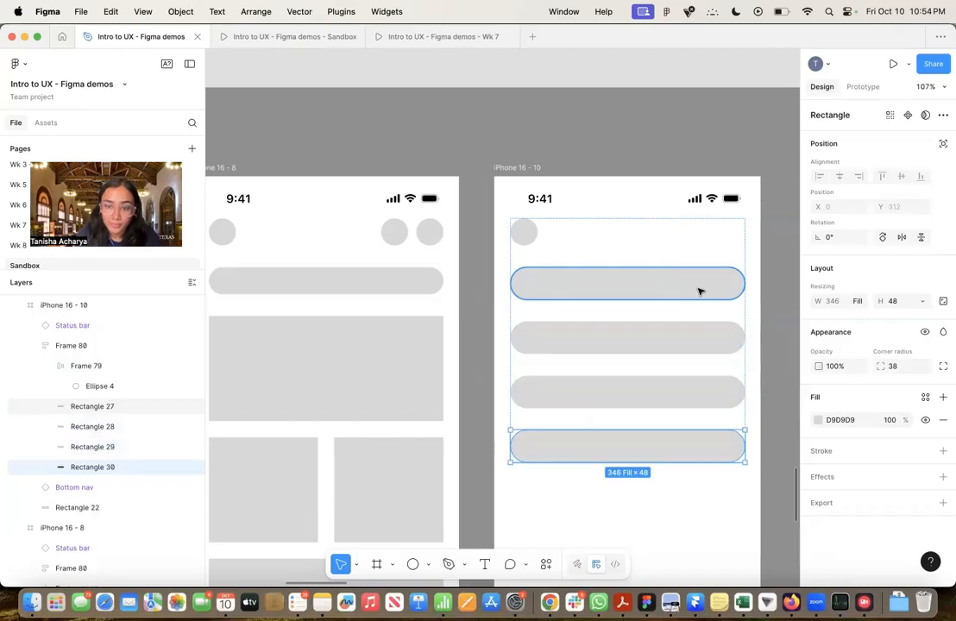
key(super+d)
scroll(699, 292, down, 6)
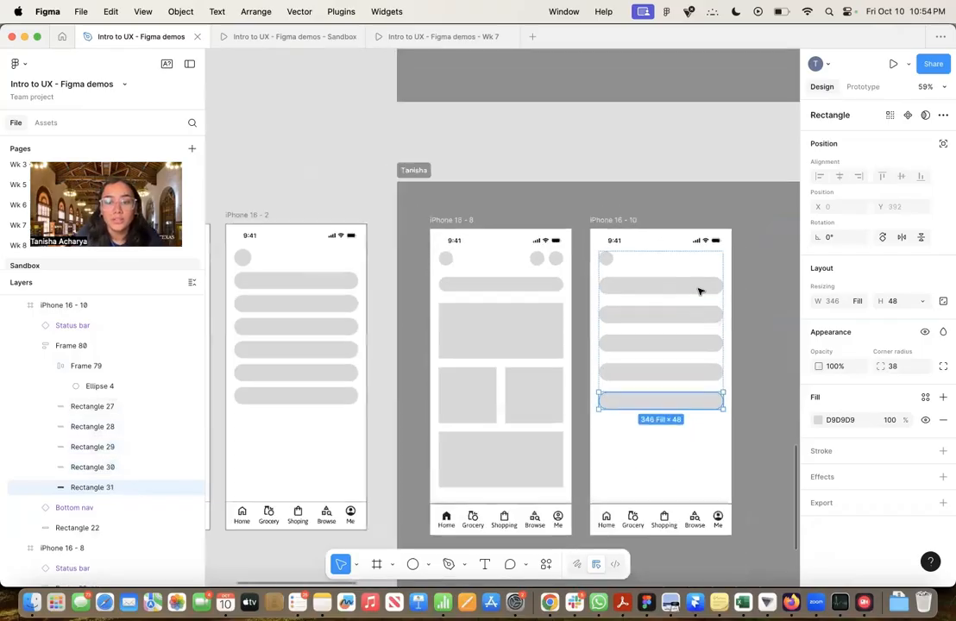
click(692, 308)
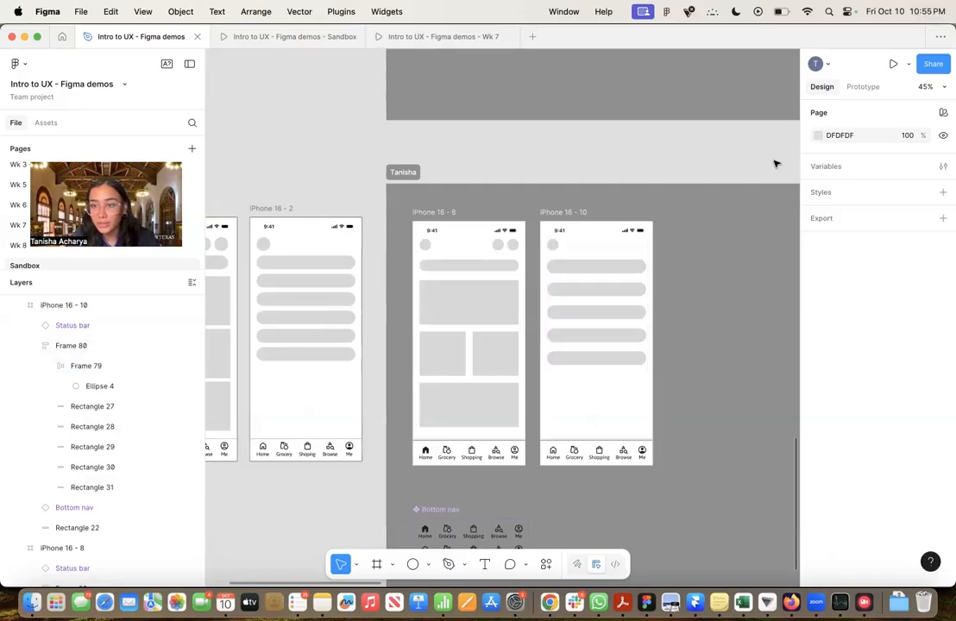
Choose iPhone 16 as the device in the page's prototype settings
click(862, 88)
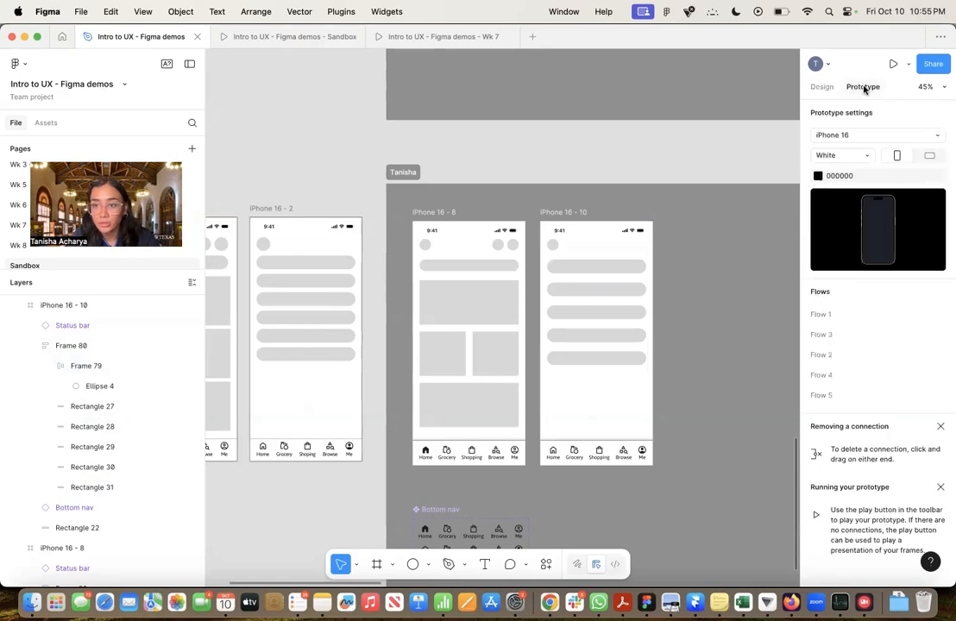
click(851, 136)
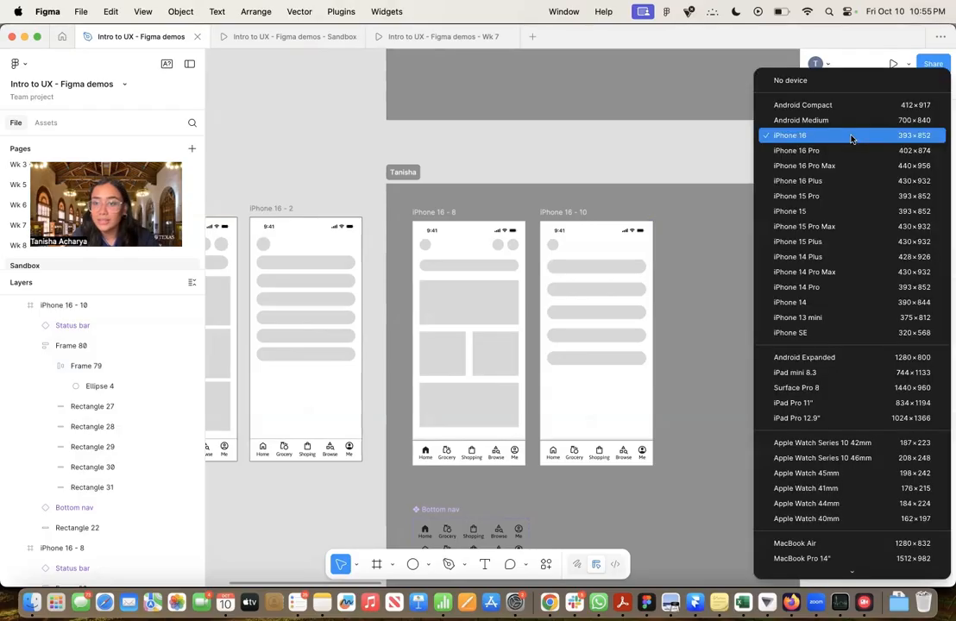
click(858, 85)
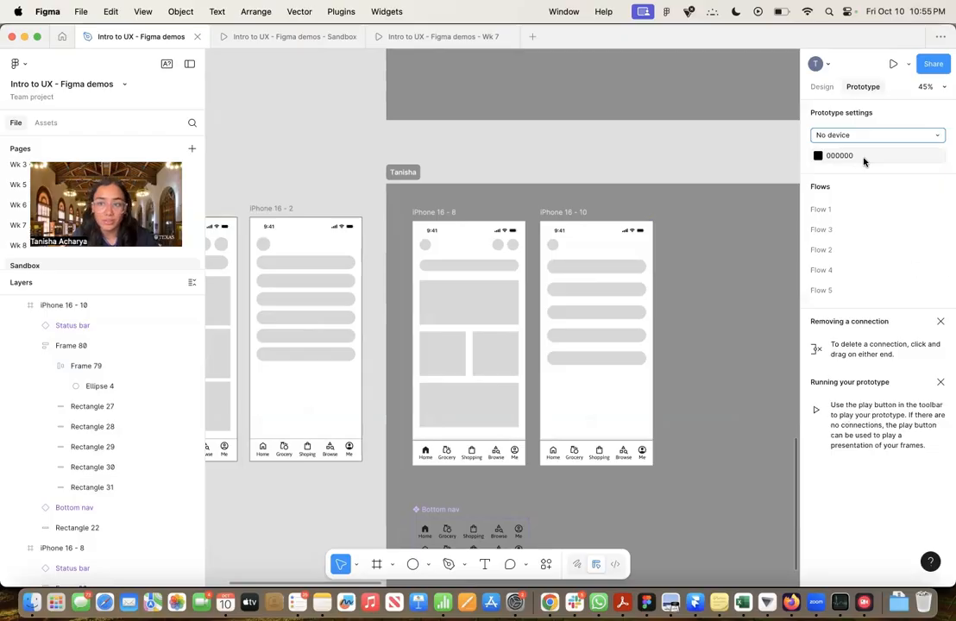
click(910, 135)
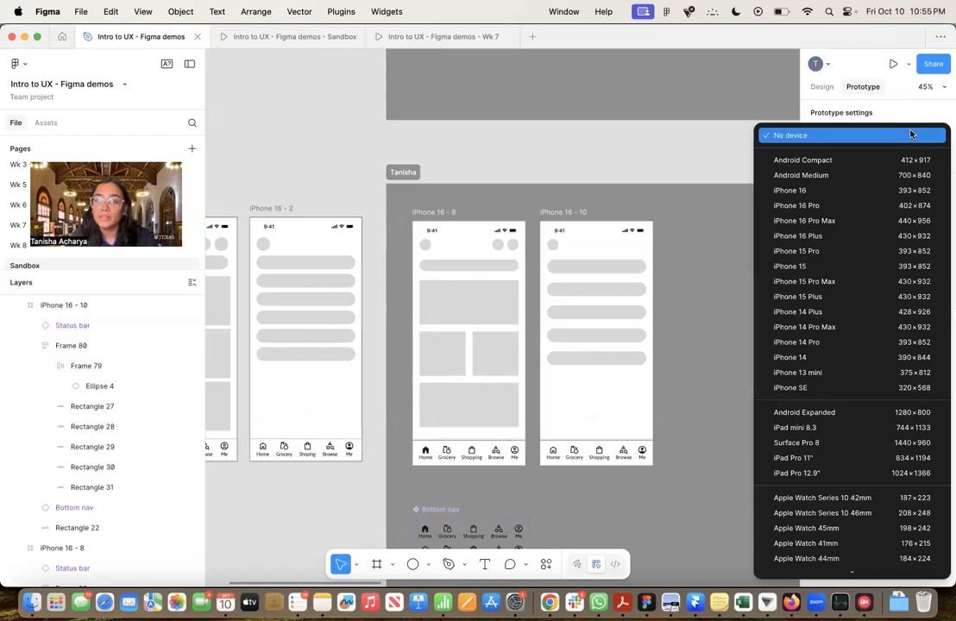
click(892, 191)
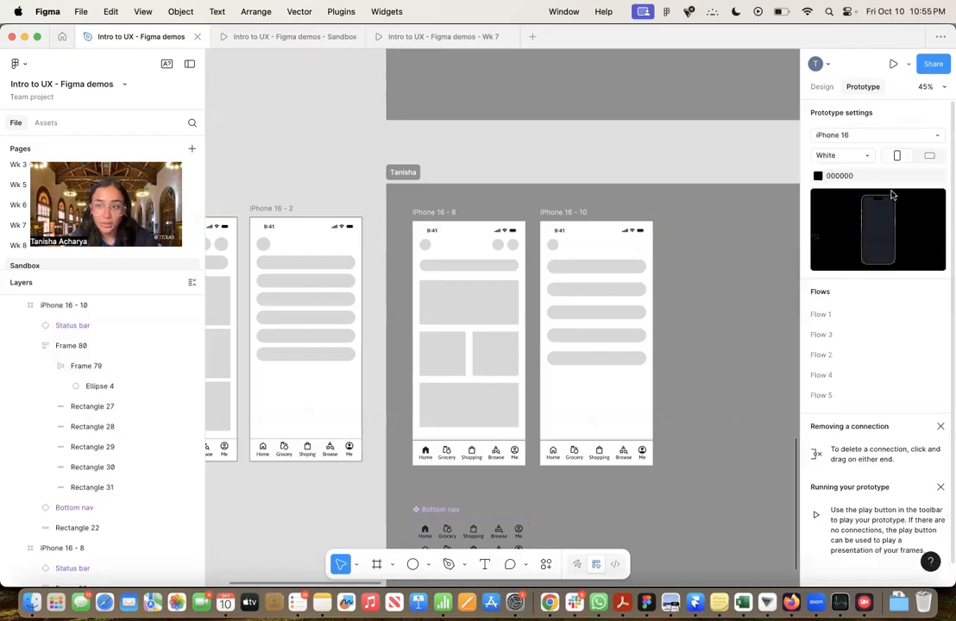
Set the colour of the prototype's iPhone 16 device to Black
click(870, 156)
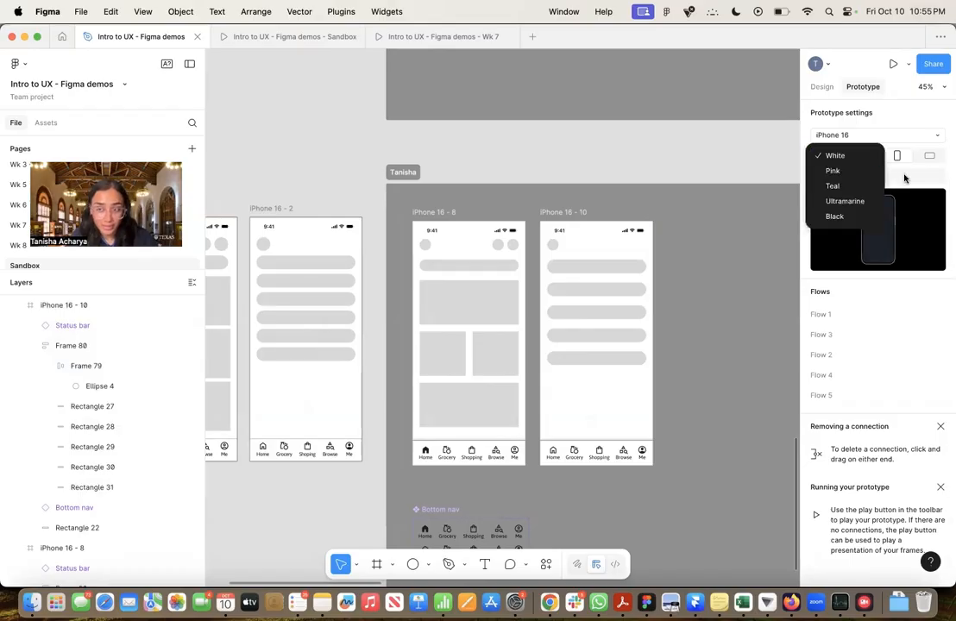
click(854, 215)
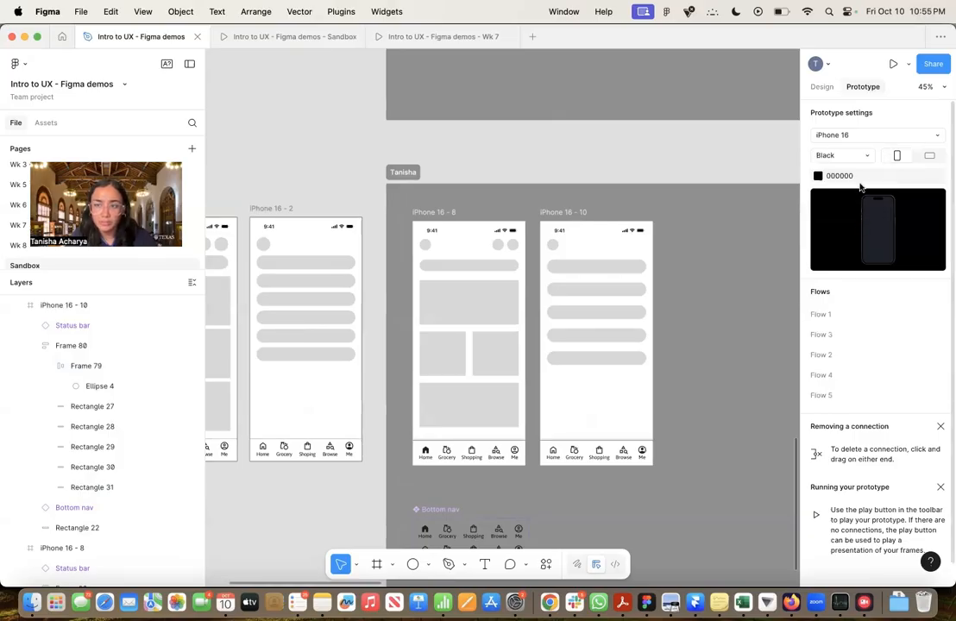
click(868, 157)
click(869, 159)
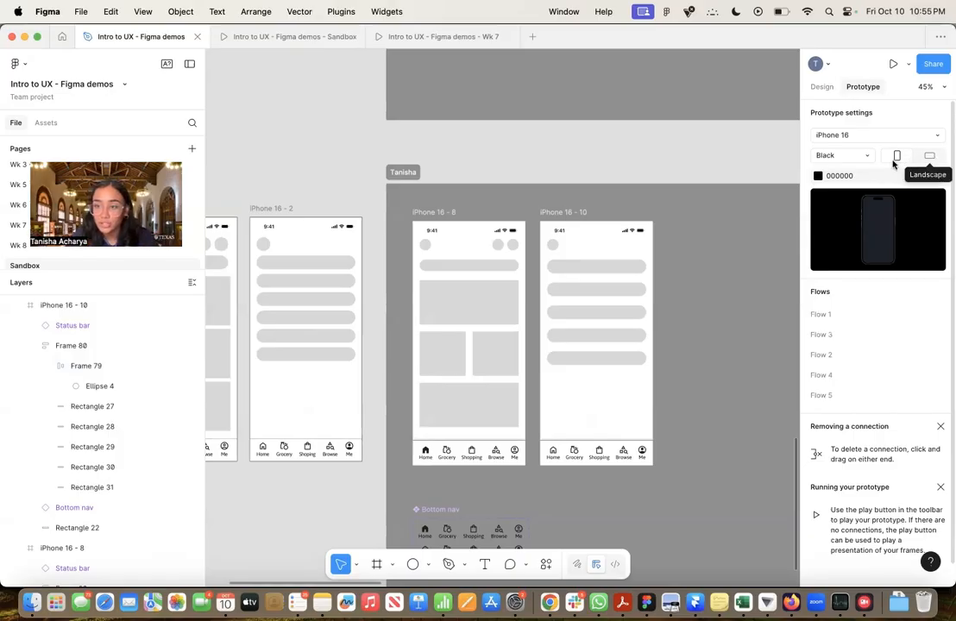
Set the prototype background colour to the light grey DFDFDF sampled from the canvas
click(855, 179)
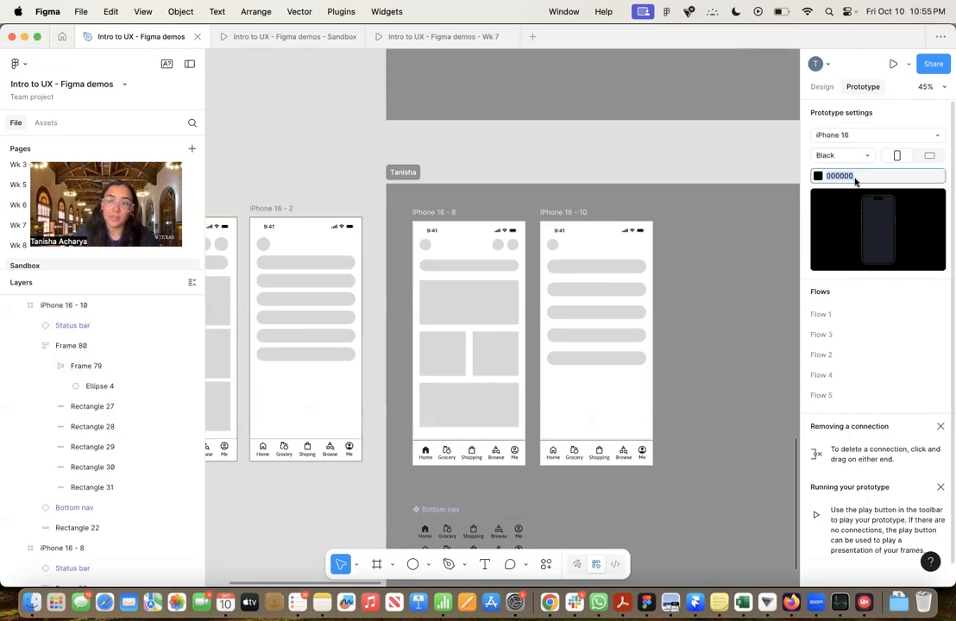
click(817, 176)
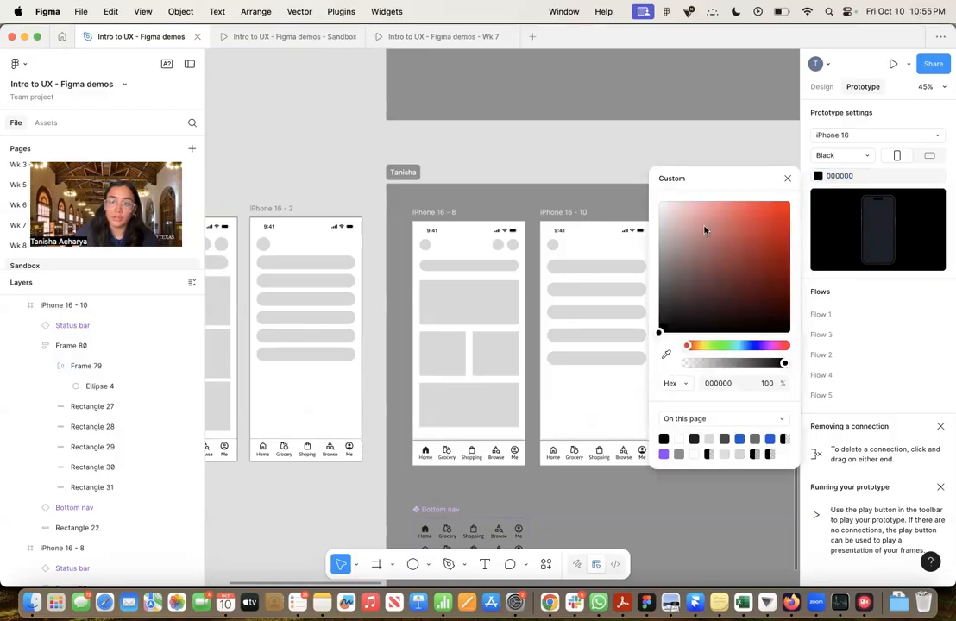
click(664, 358)
click(625, 183)
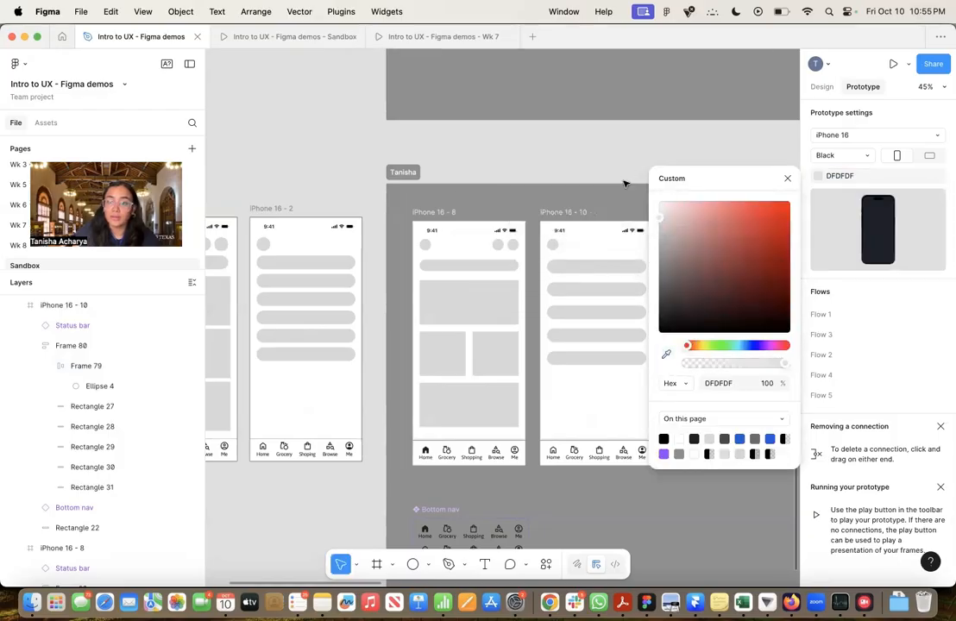
click(786, 179)
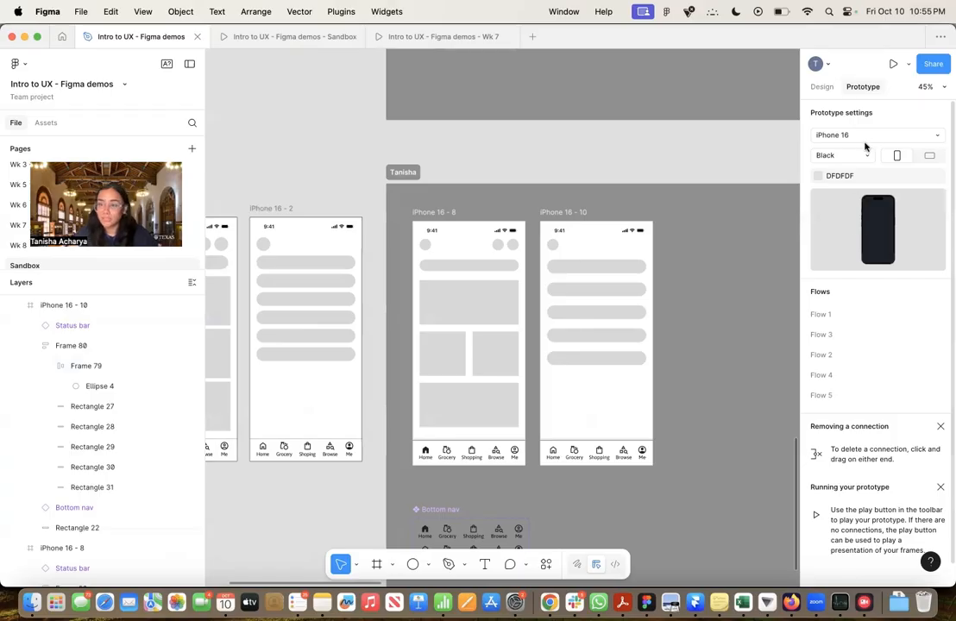
Connect the Me nav option in the iPhone 16 - 8 frame's bottom nav to the iPhone 16 - 10 frame
drag(704, 184, 636, 181)
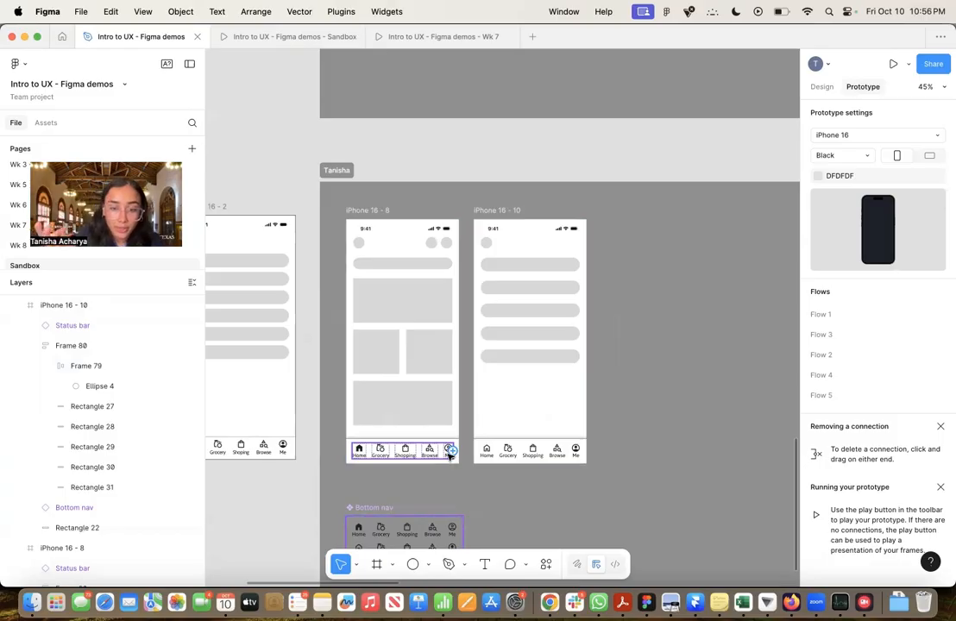
scroll(448, 456, up, 5)
scroll(448, 456, up, 3)
scroll(448, 456, down, 3)
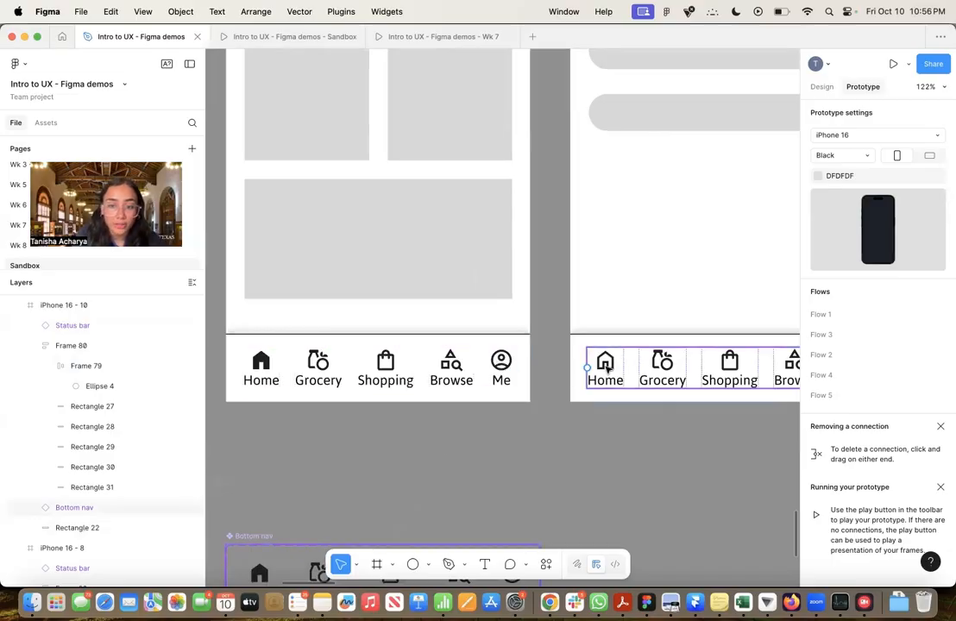
ctrl+scroll(507, 211, down, 3)
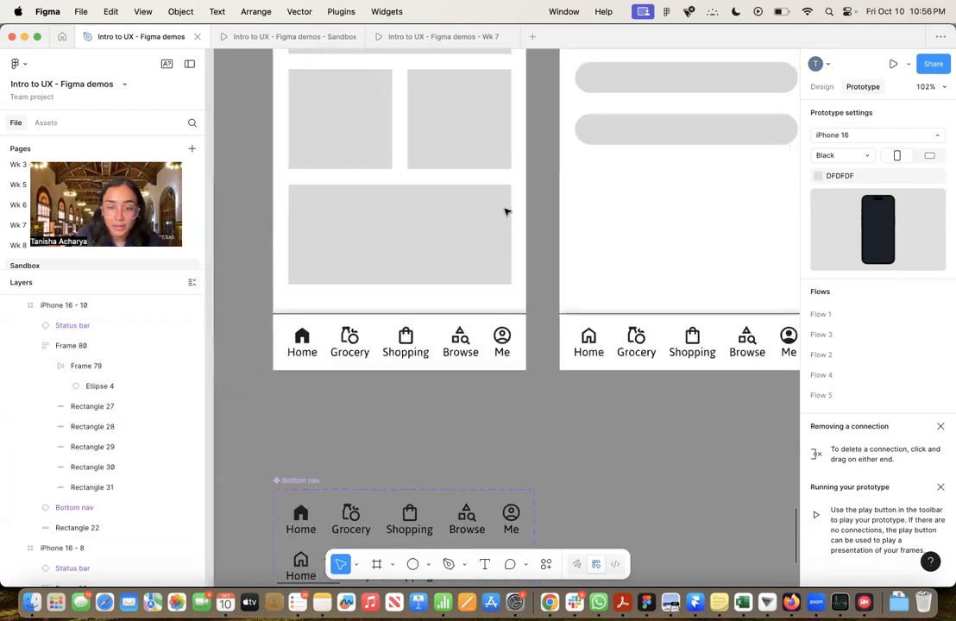
scroll(506, 210, up, 3)
scroll(506, 209, right, 2)
scroll(488, 361, down, 2)
scroll(488, 360, left, 2)
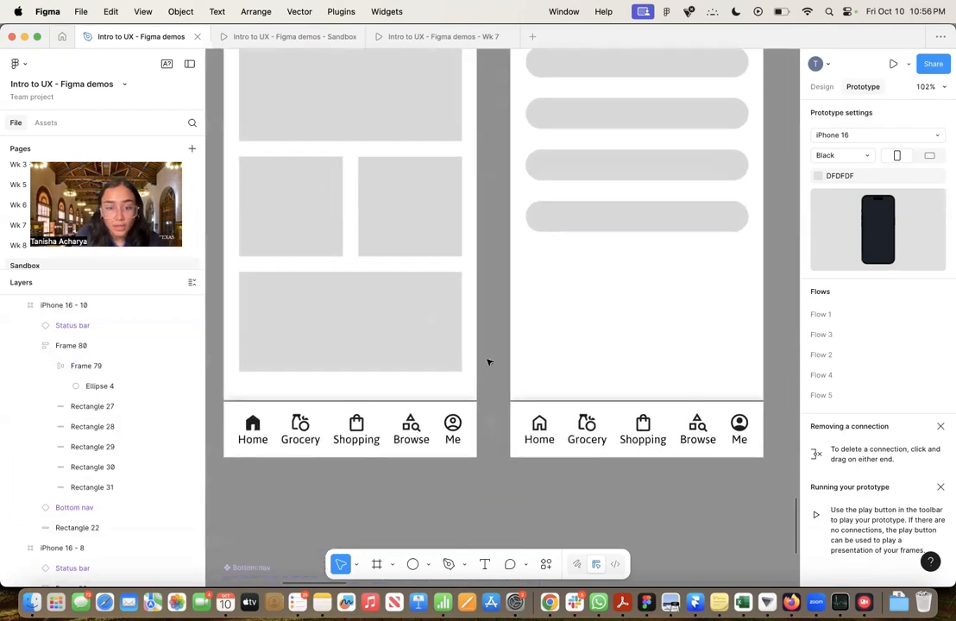
click(454, 431)
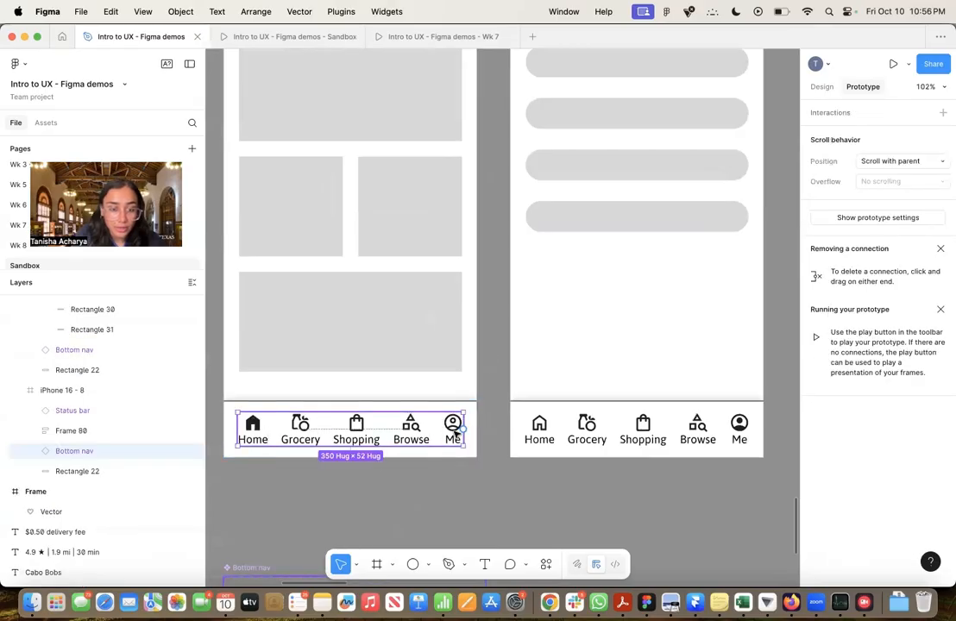
click(453, 432)
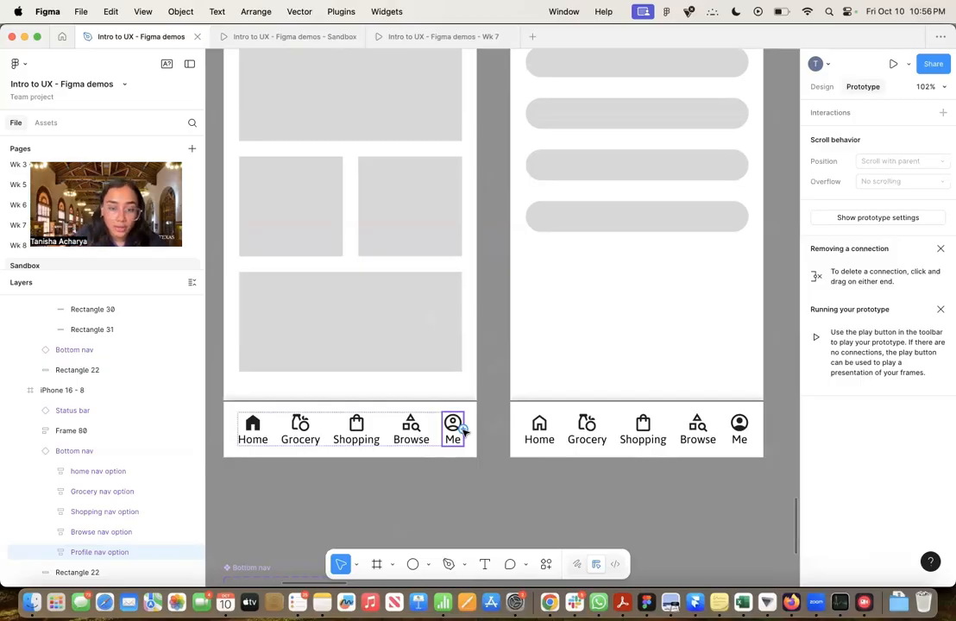
drag(464, 430, 555, 297)
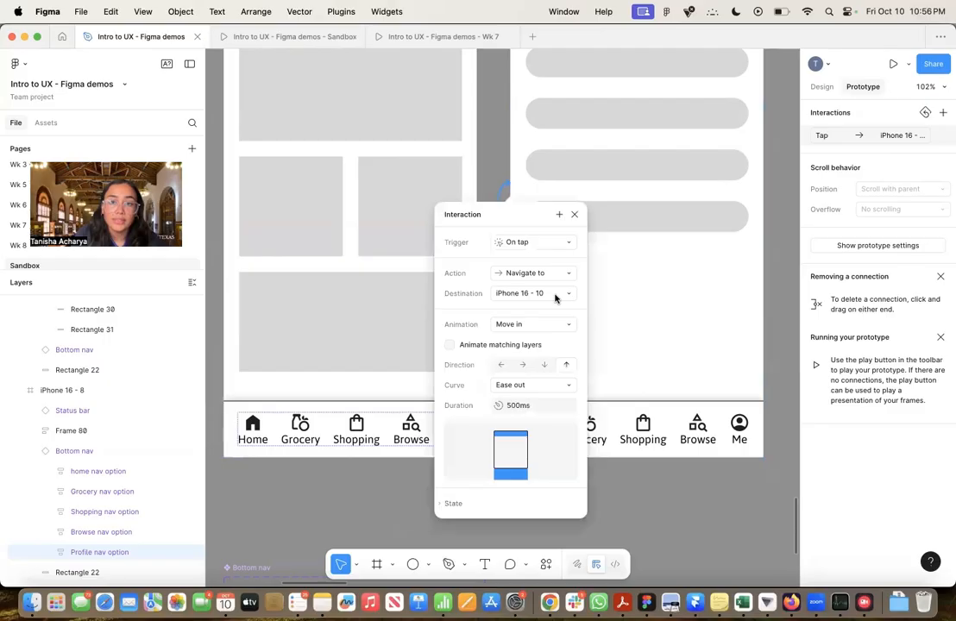
Set the new interaction's trigger to On tap and its action to Navigate to
scroll(555, 297, right, 5)
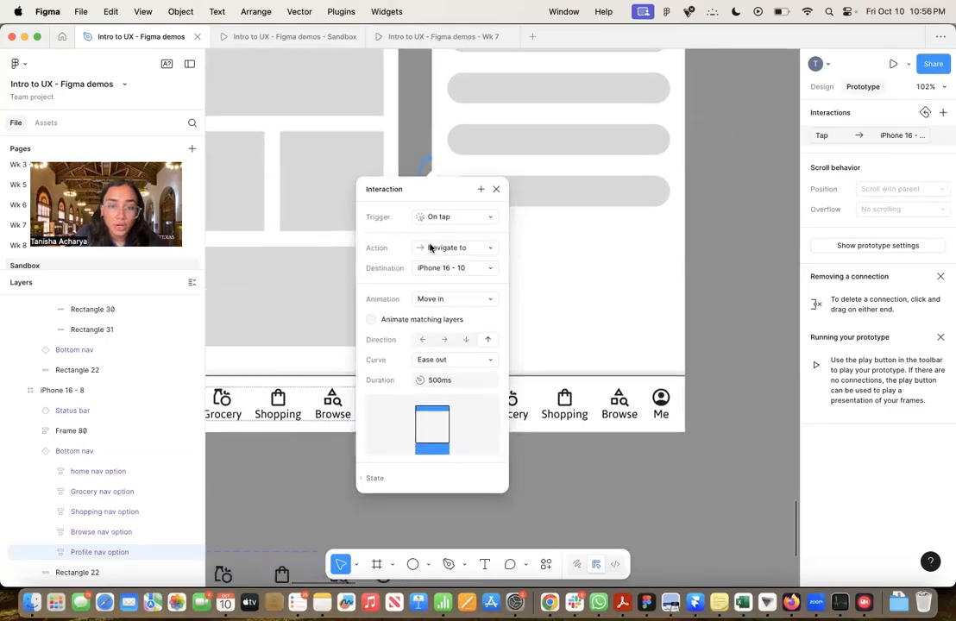
click(449, 222)
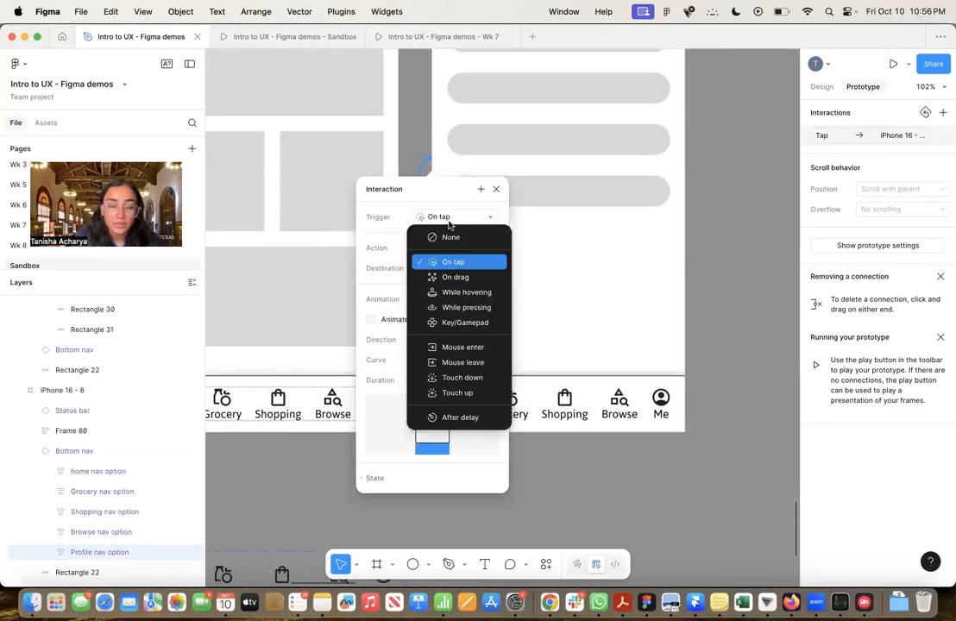
click(456, 264)
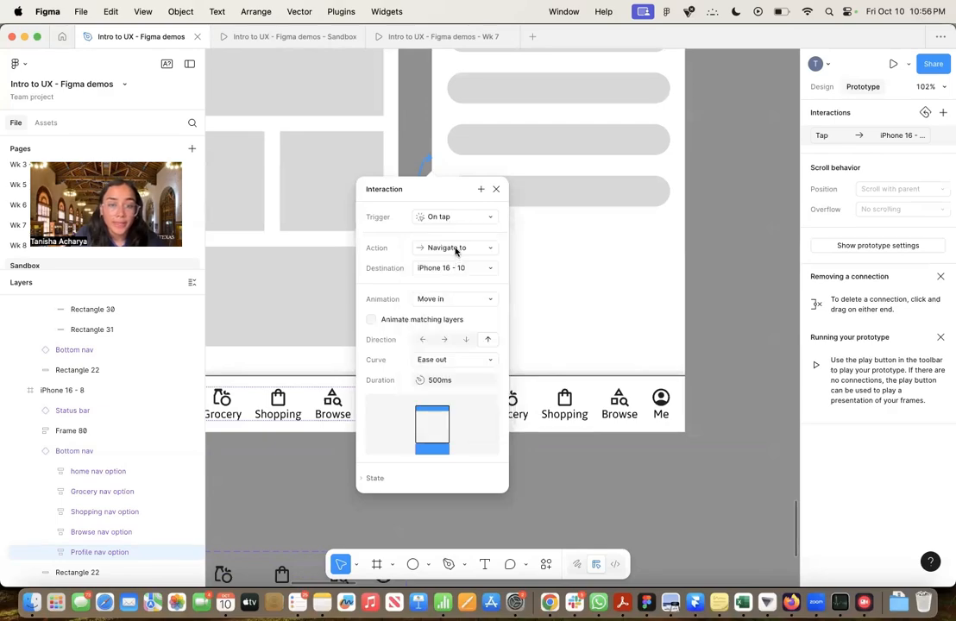
click(456, 249)
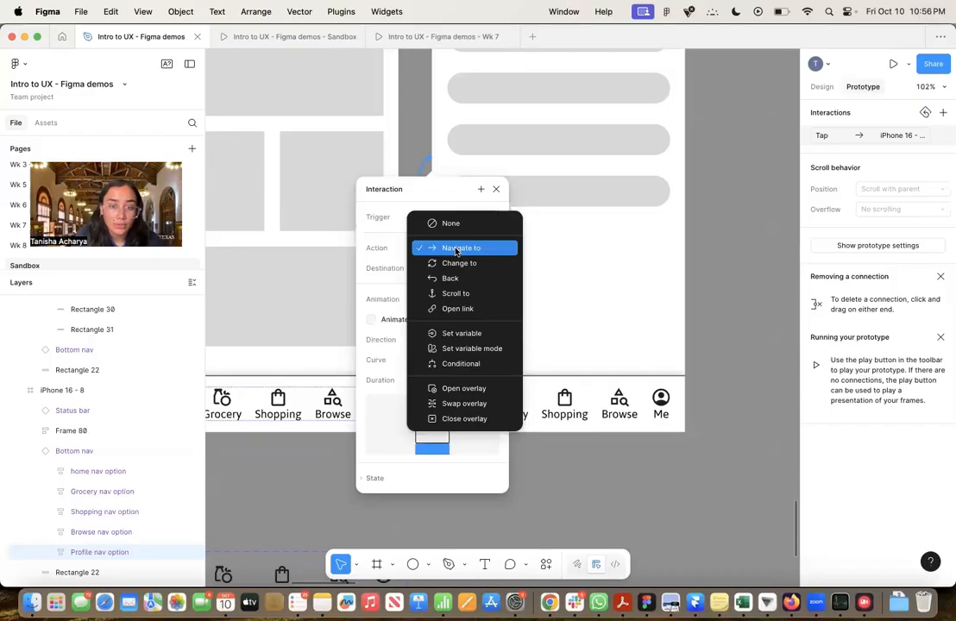
click(457, 250)
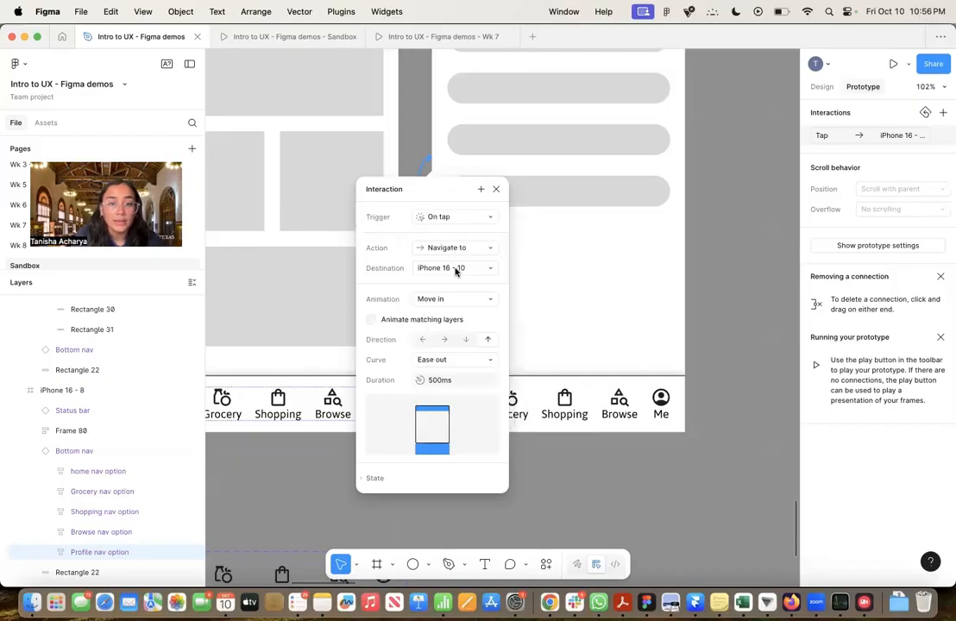
Set the interaction's animation to Instant and look at its state options
scroll(568, 305, down, 5)
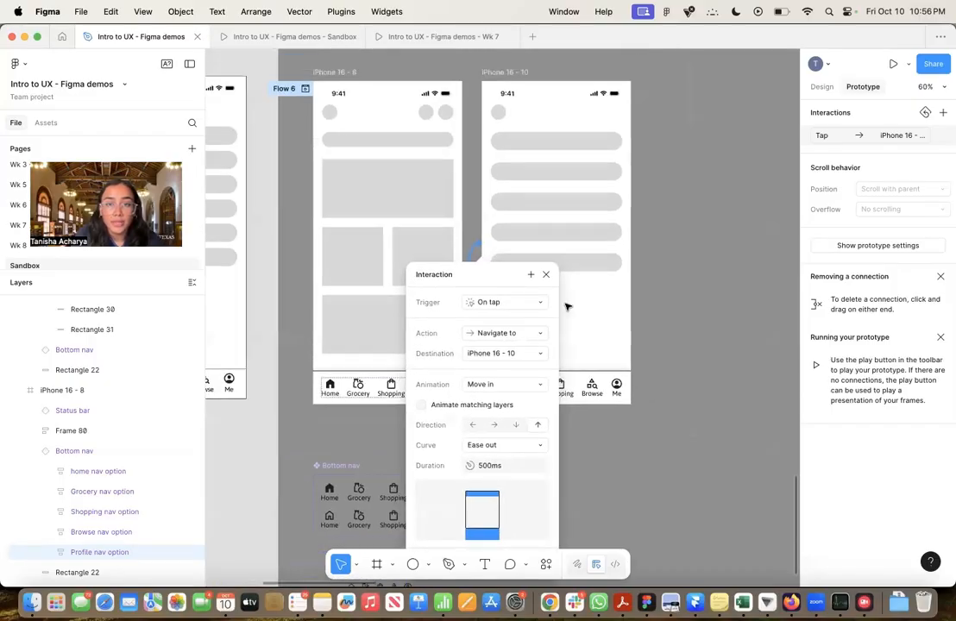
scroll(560, 303, up, 2)
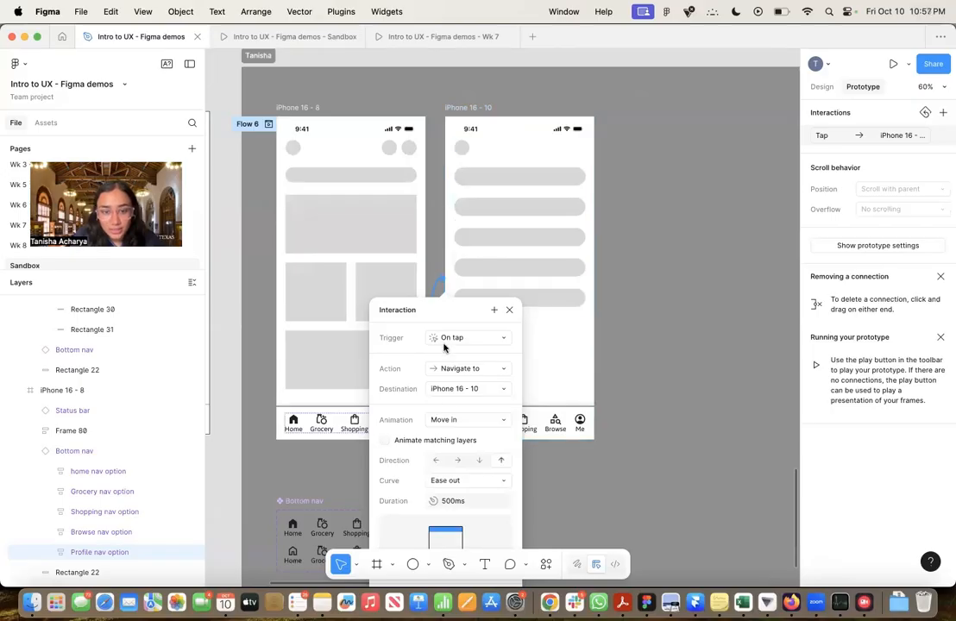
scroll(437, 421, down, 3)
scroll(438, 422, up, 1)
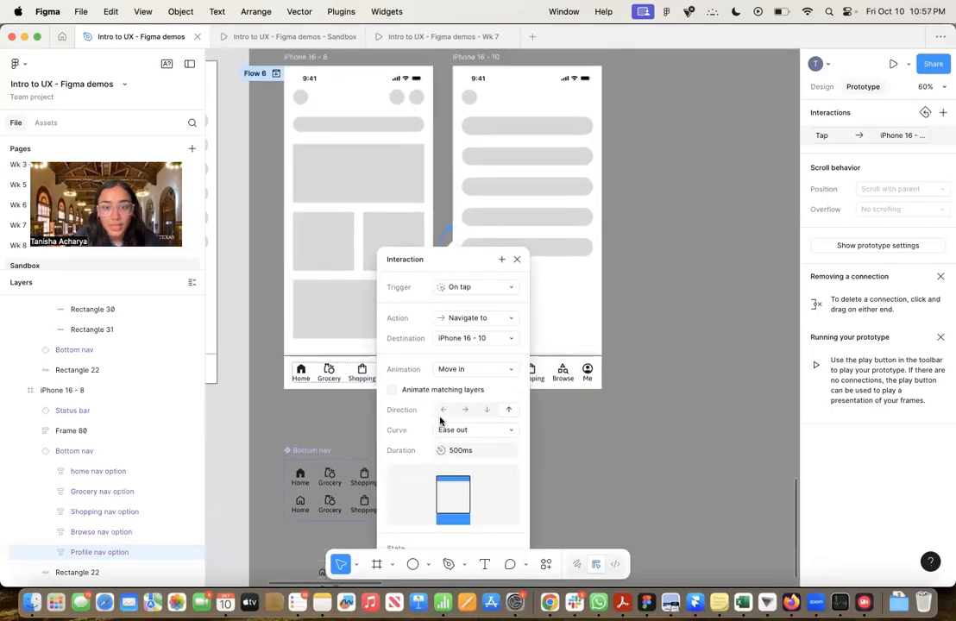
click(482, 371)
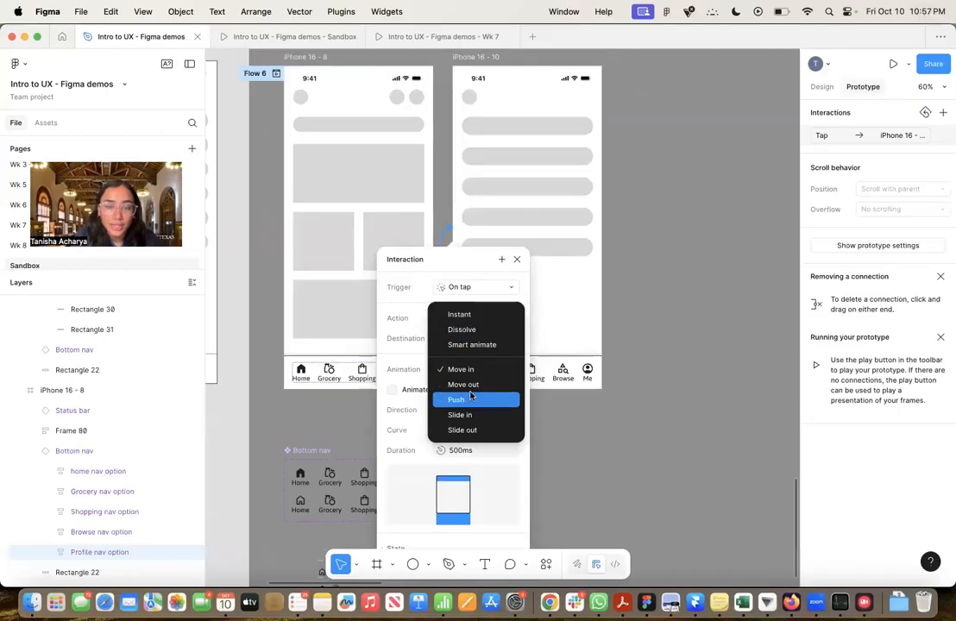
click(464, 316)
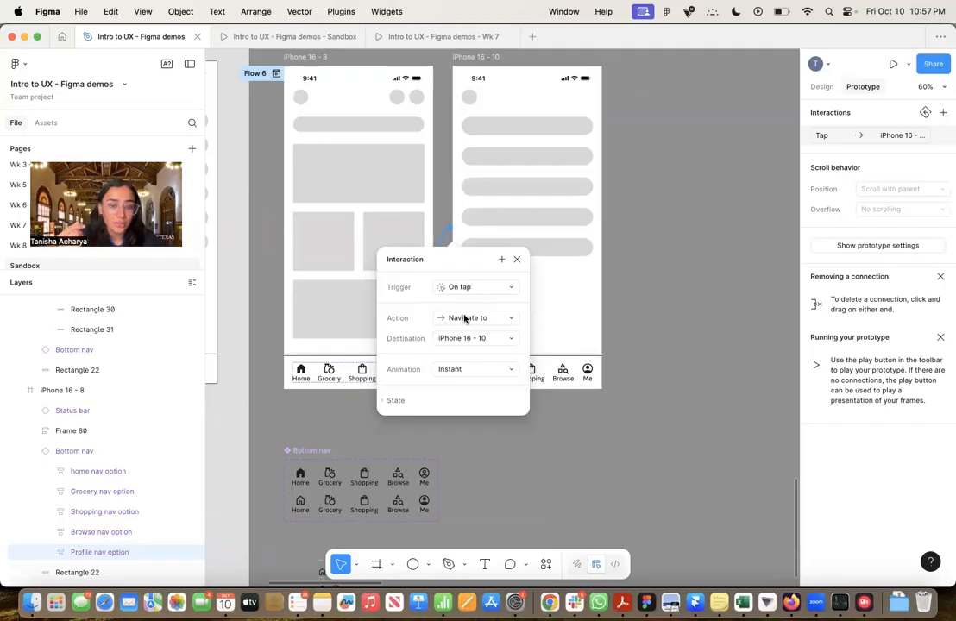
click(385, 402)
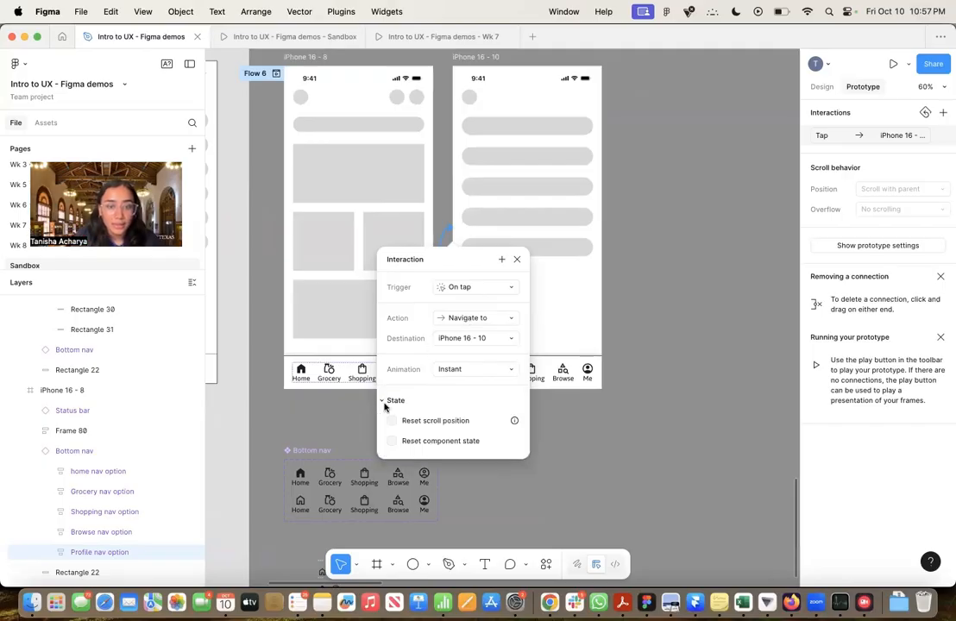
click(385, 402)
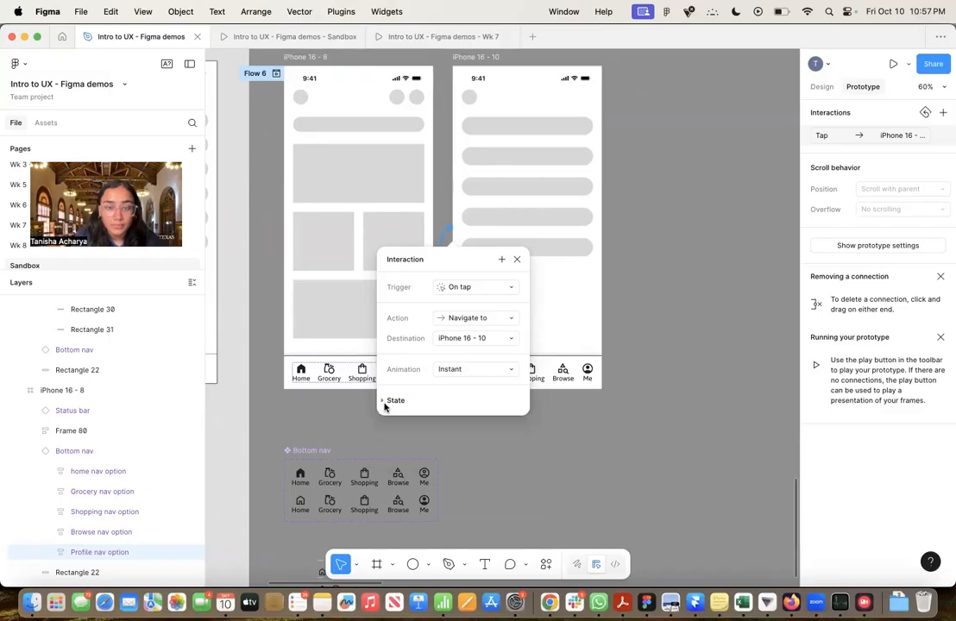
Expand the interaction's state reset options to view them, and close the interaction settings
click(385, 404)
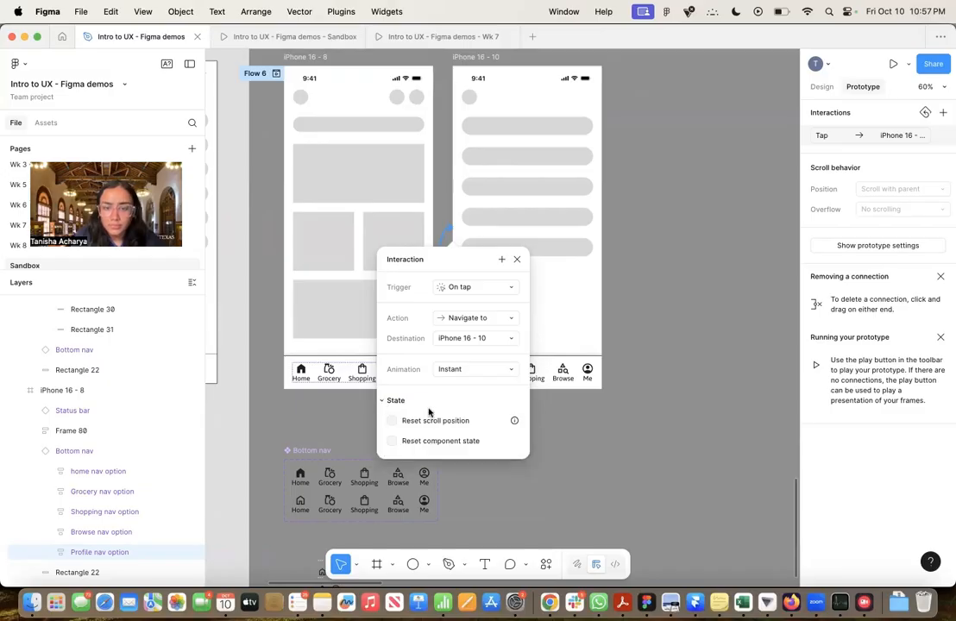
click(516, 260)
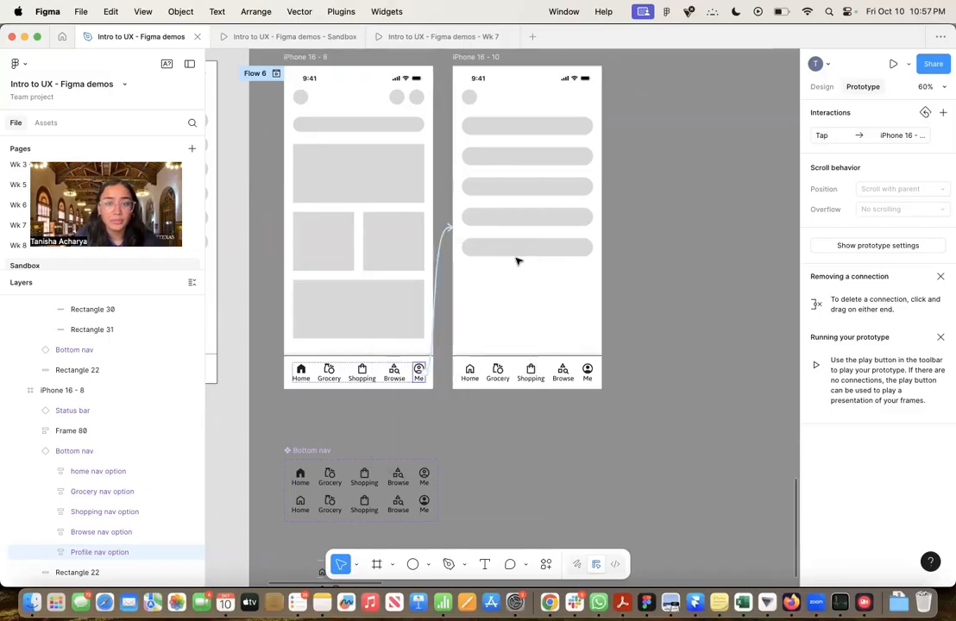
Connect the Home nav option in the iPhone 16 - 10 frame's bottom nav to the iPhone 16 - 8 frame with an instant on-tap interaction
scroll(516, 260, up, 2)
scroll(516, 260, right, 1)
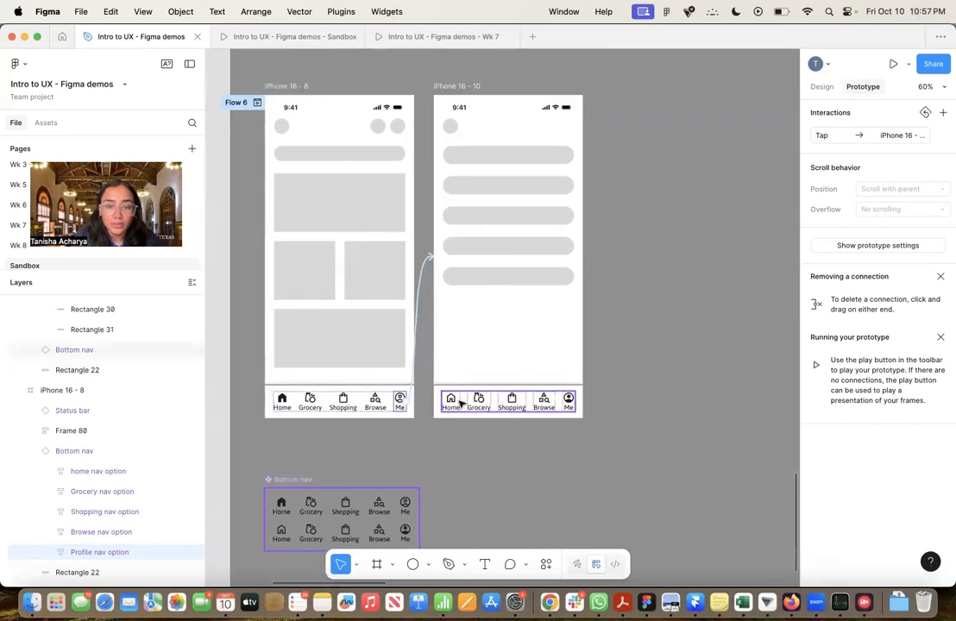
click(451, 405)
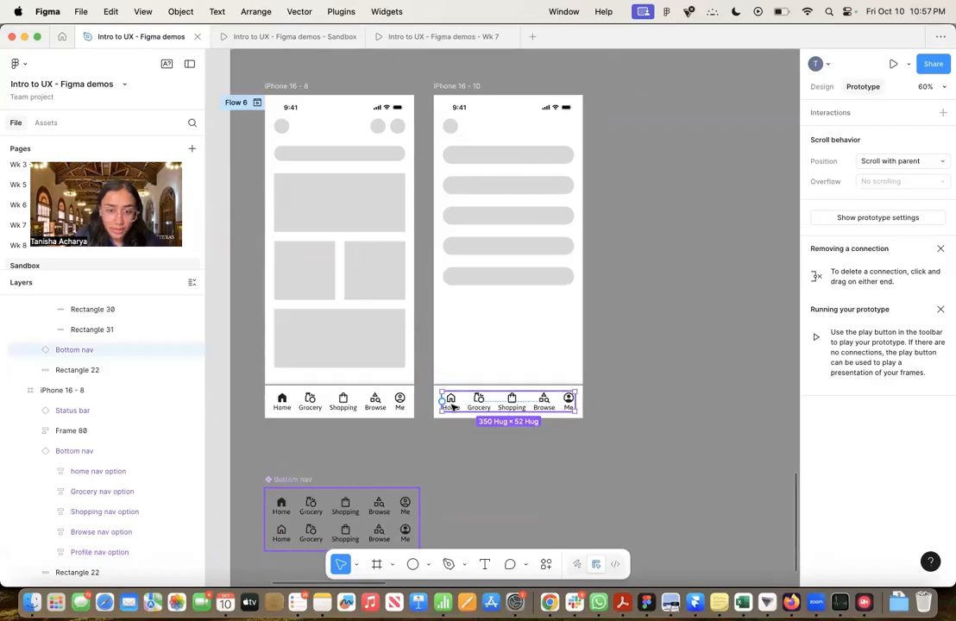
click(451, 404)
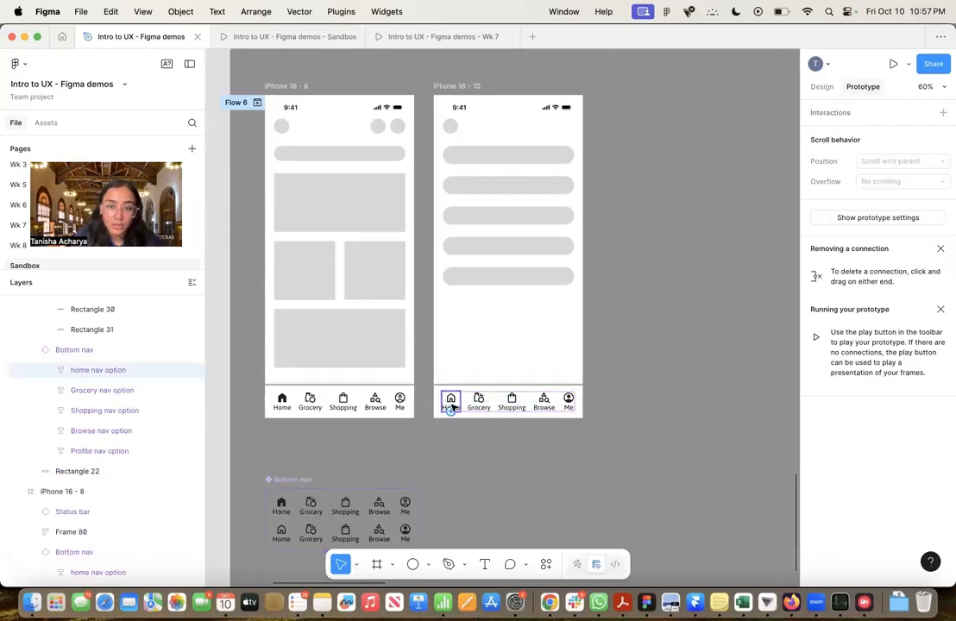
drag(450, 410, 400, 316)
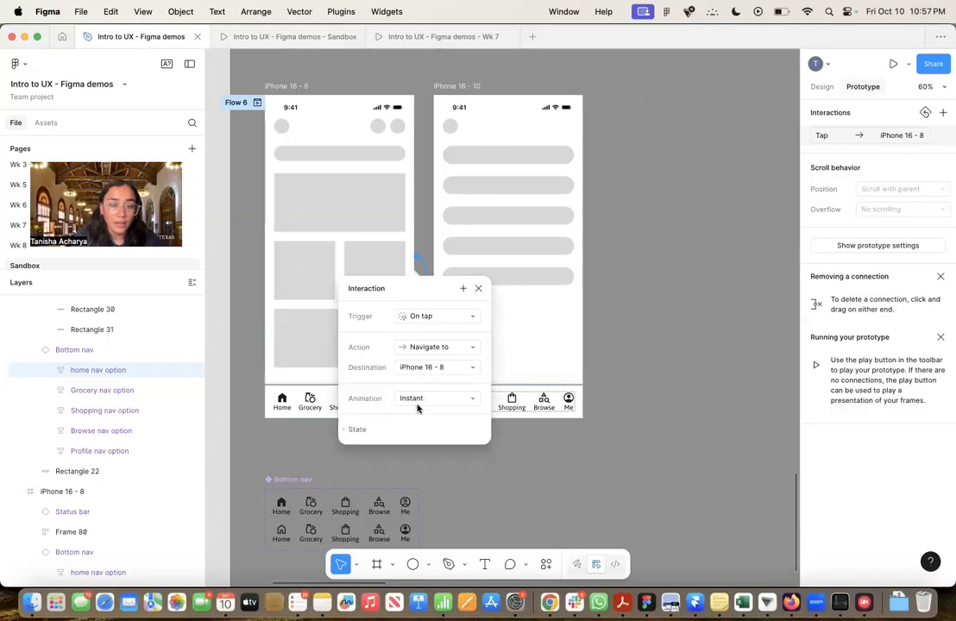
click(480, 290)
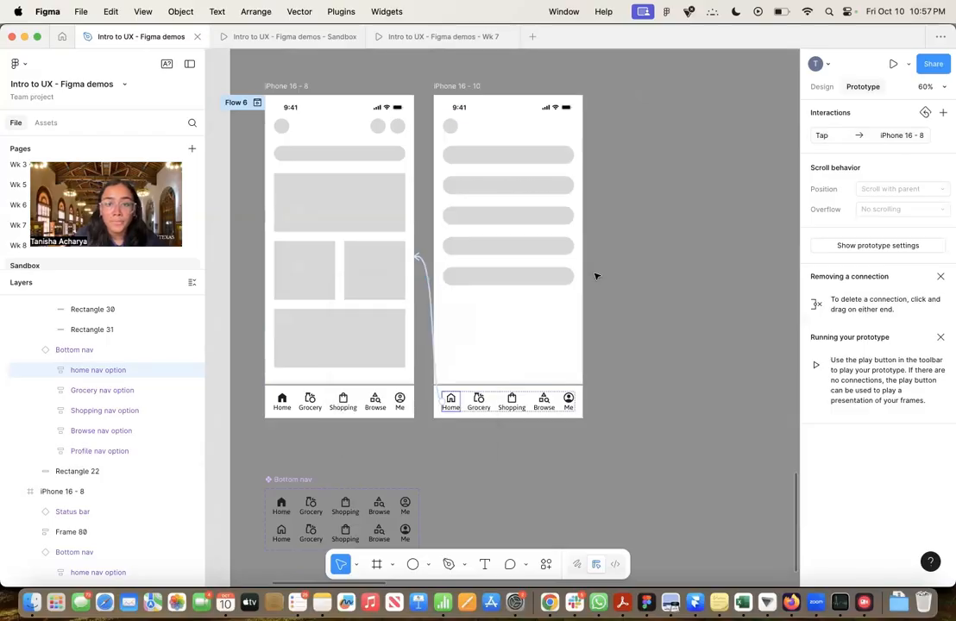
scroll(595, 276, up, 3)
scroll(595, 276, down, 2)
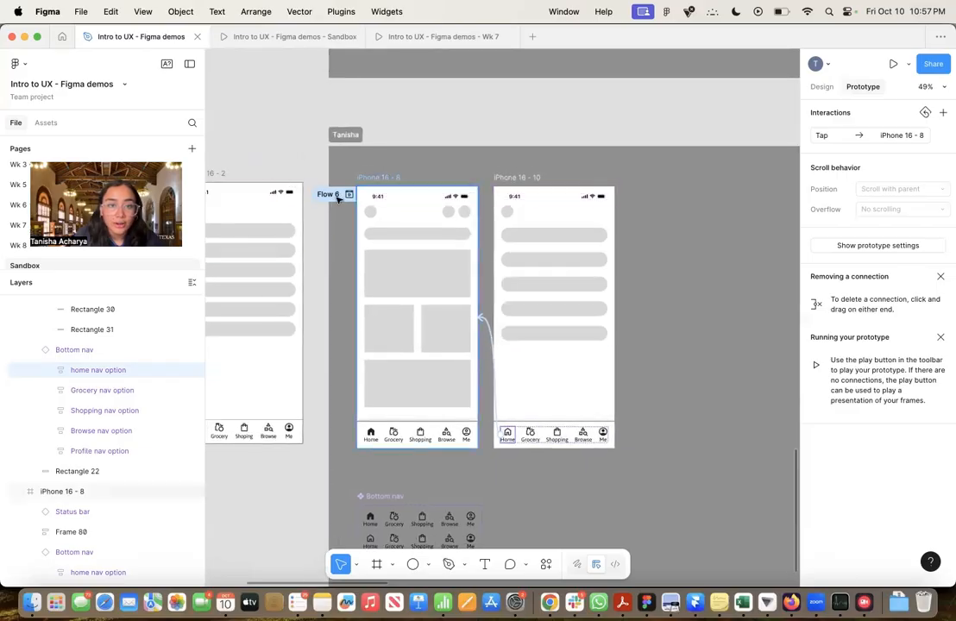
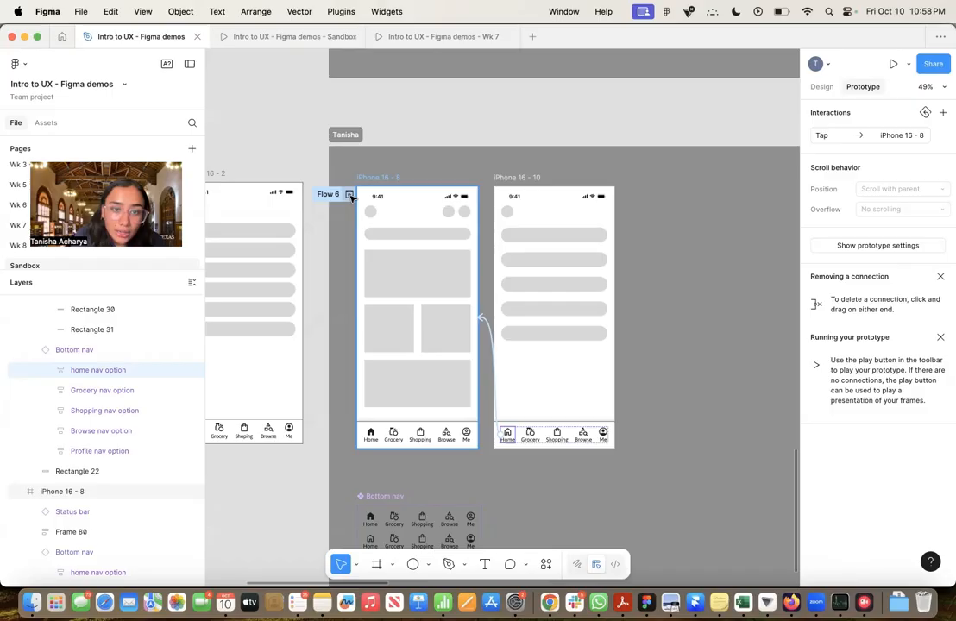
Preview Flow 6 over the canvas and look at the Sandbox prototype presentation before returning to the design file
click(350, 195)
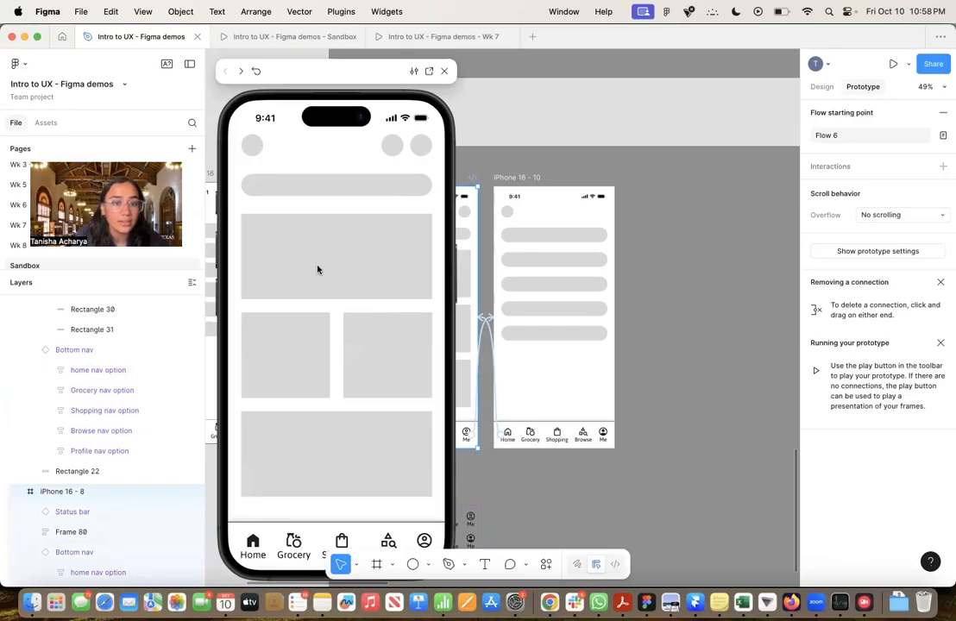
click(303, 39)
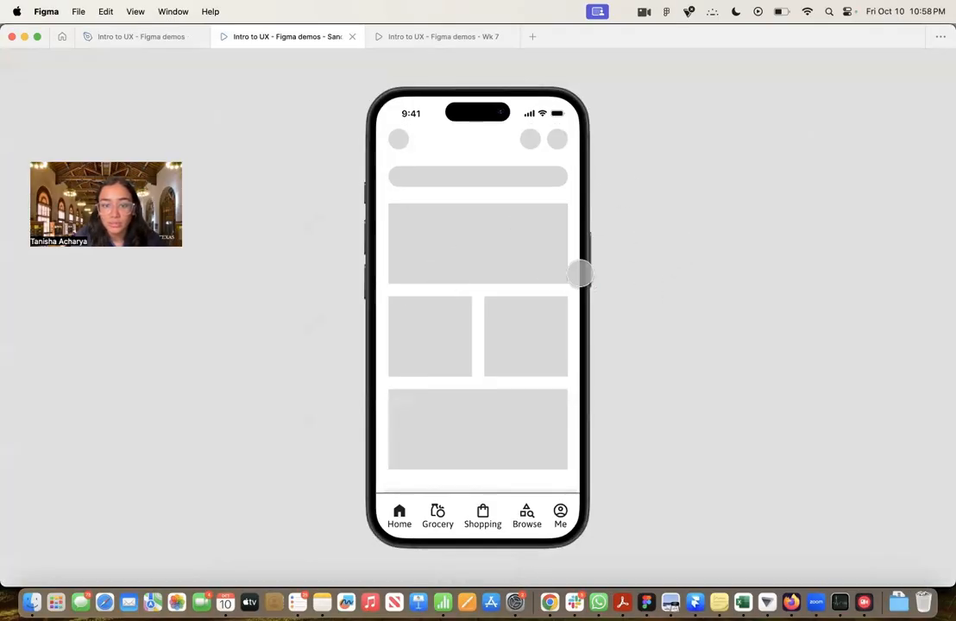
mouse_move(195, 58)
click(179, 38)
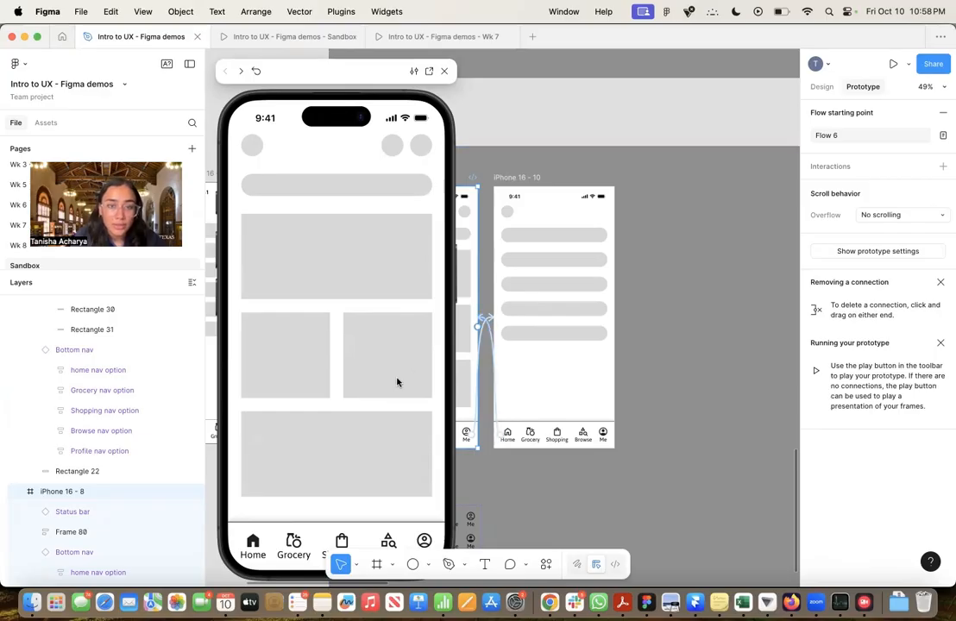
scroll(598, 325, down, 5)
scroll(598, 325, up, 4)
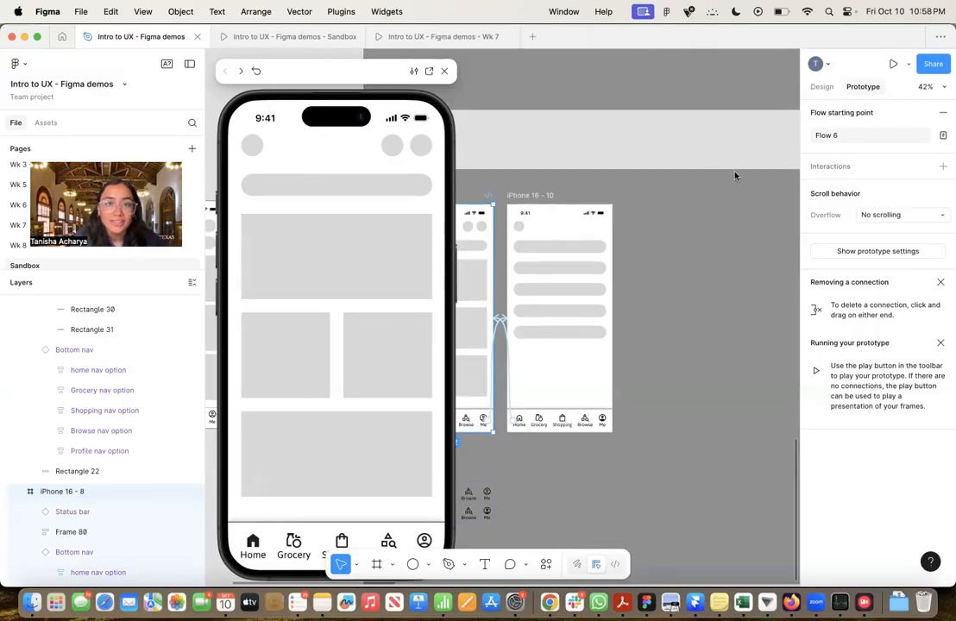
Set the Flow 6 preview to resize the device to 100%, try to turn that option off, and close the preview
click(413, 70)
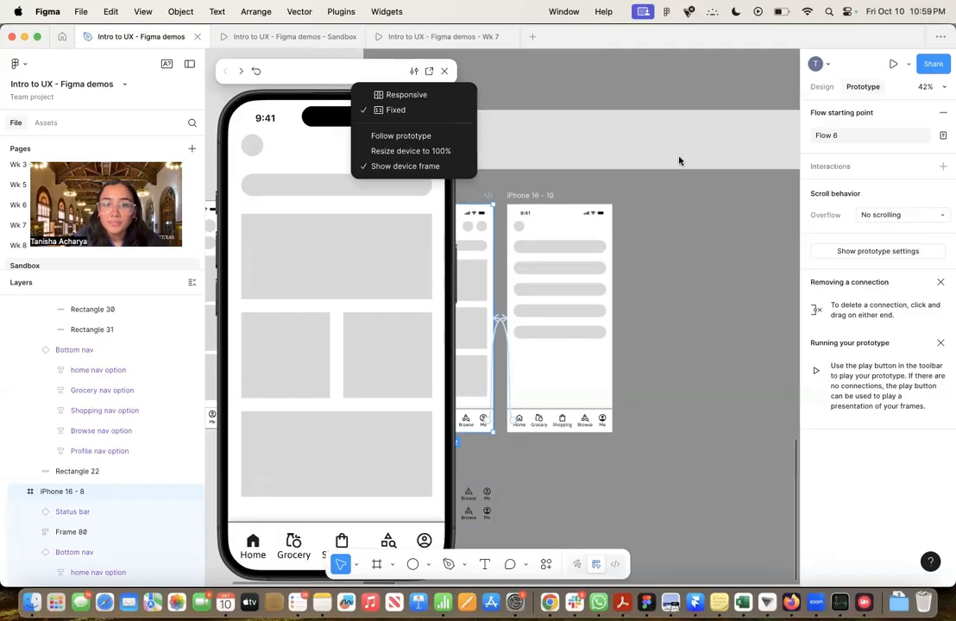
click(431, 151)
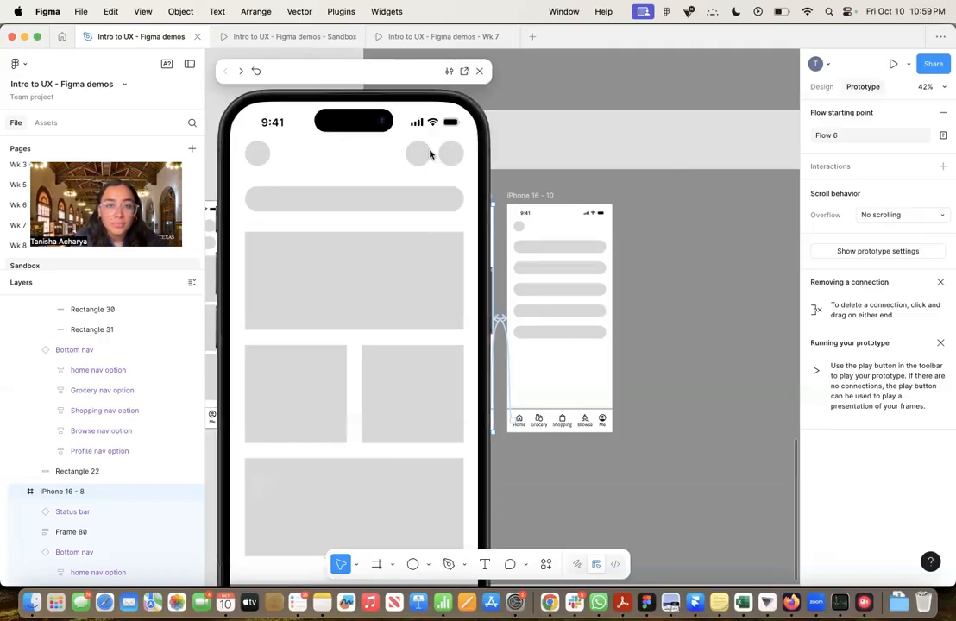
click(449, 71)
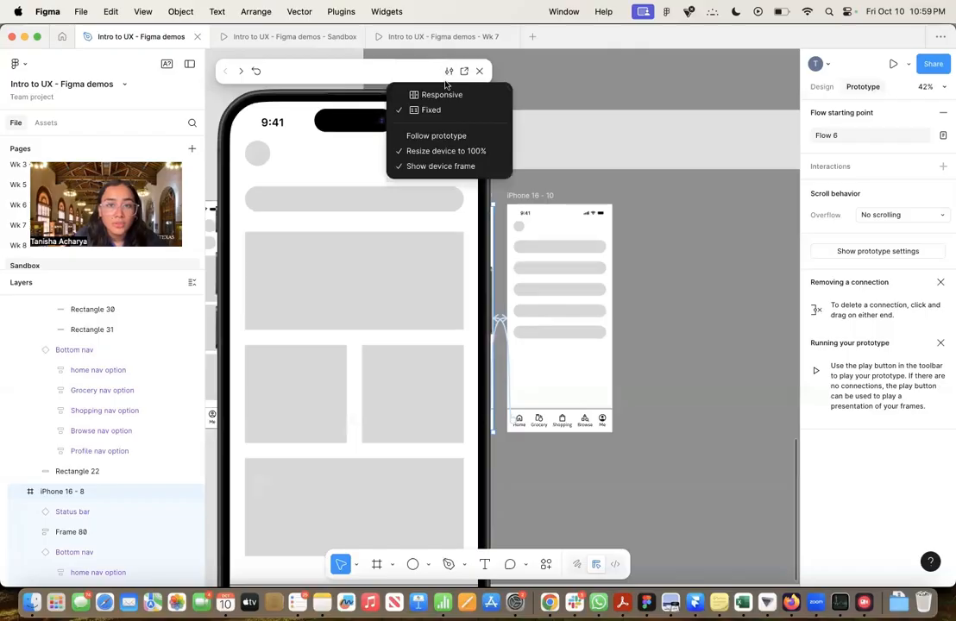
click(455, 150)
click(478, 72)
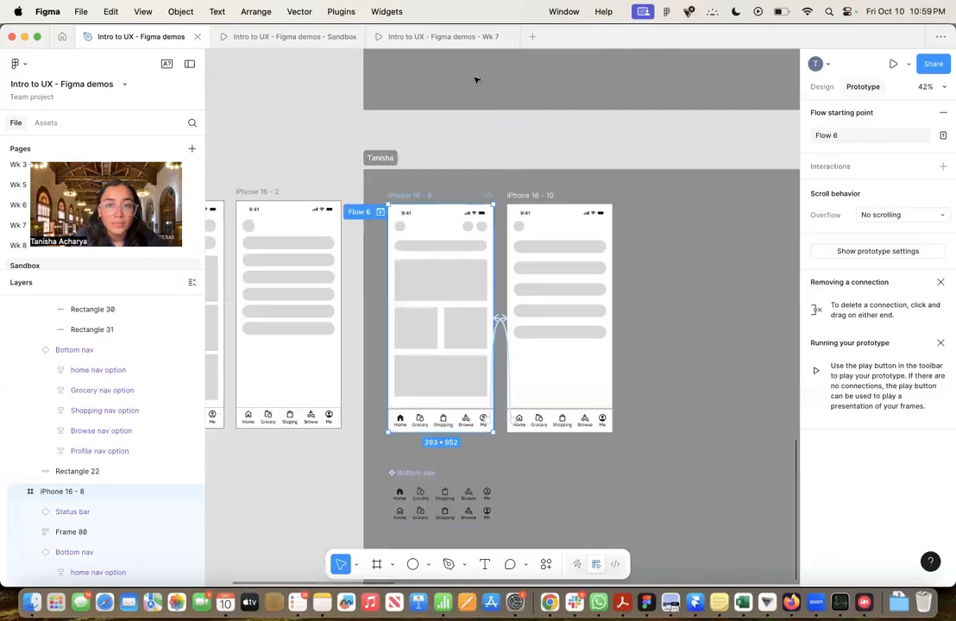
click(381, 212)
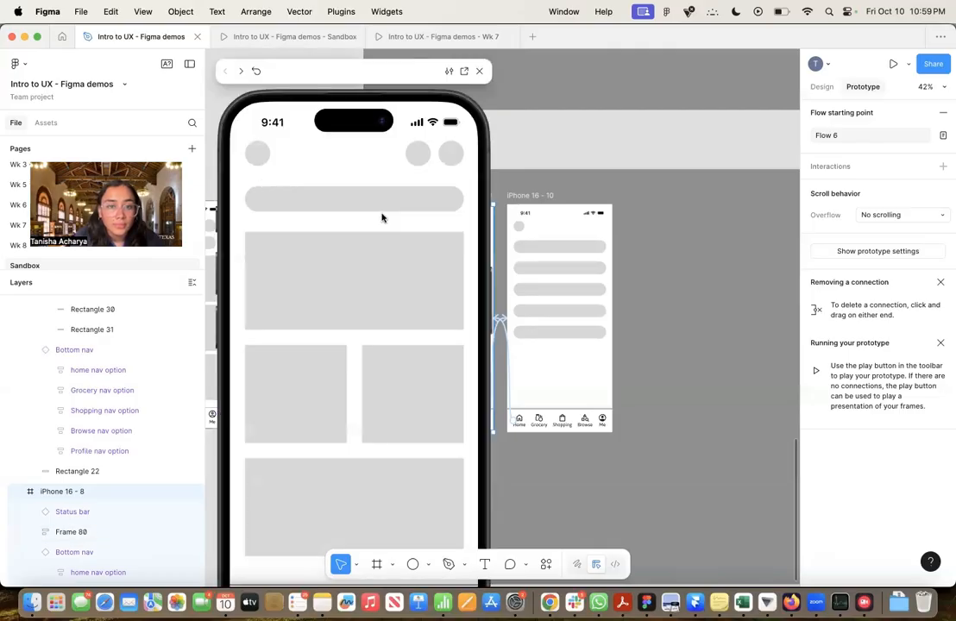
click(448, 71)
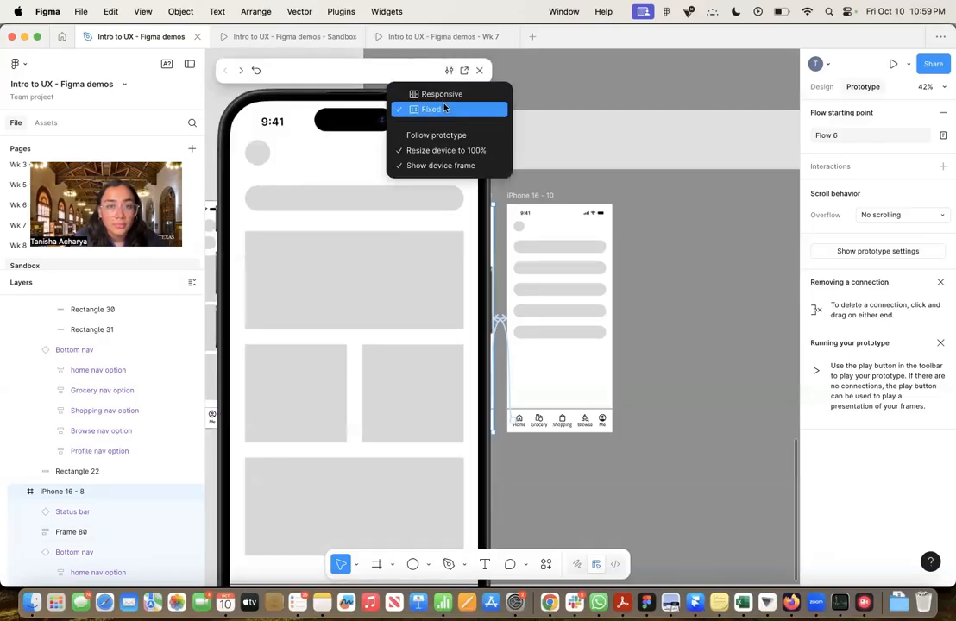
click(449, 155)
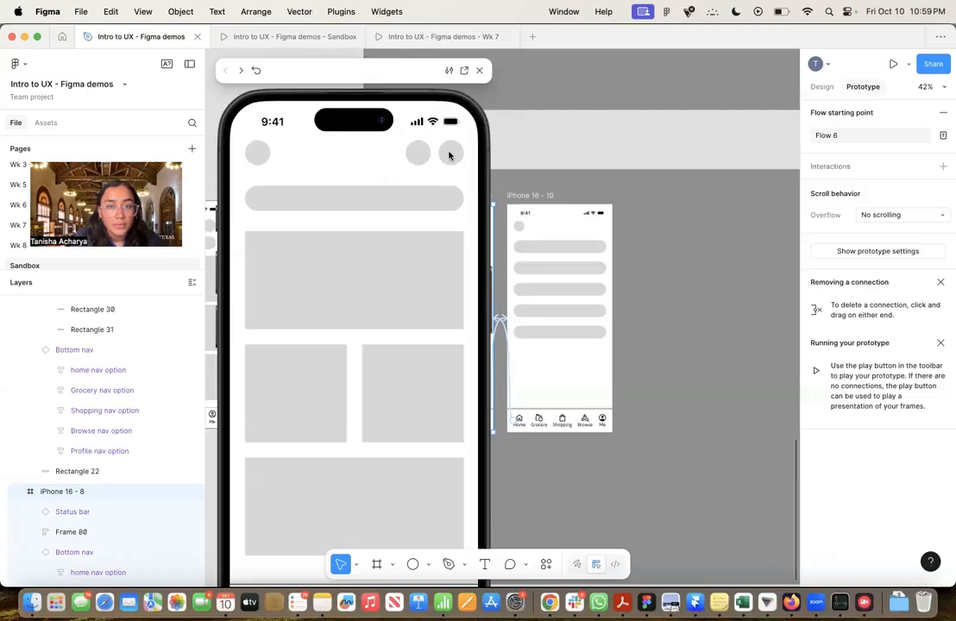
click(479, 70)
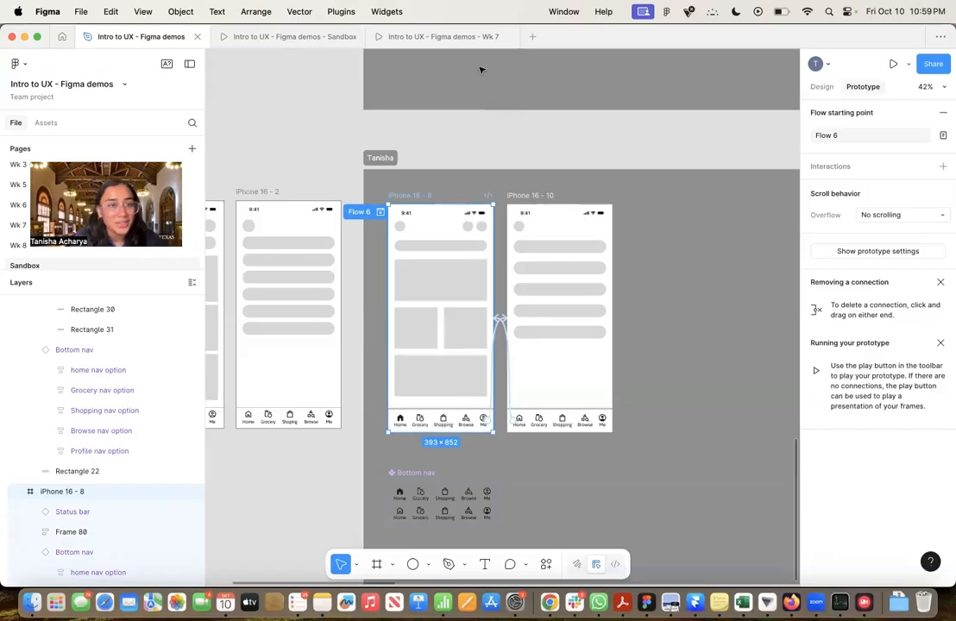
Test the Me and Home bottom nav links back and forth in the Sandbox presentation, and return to the design file
click(263, 40)
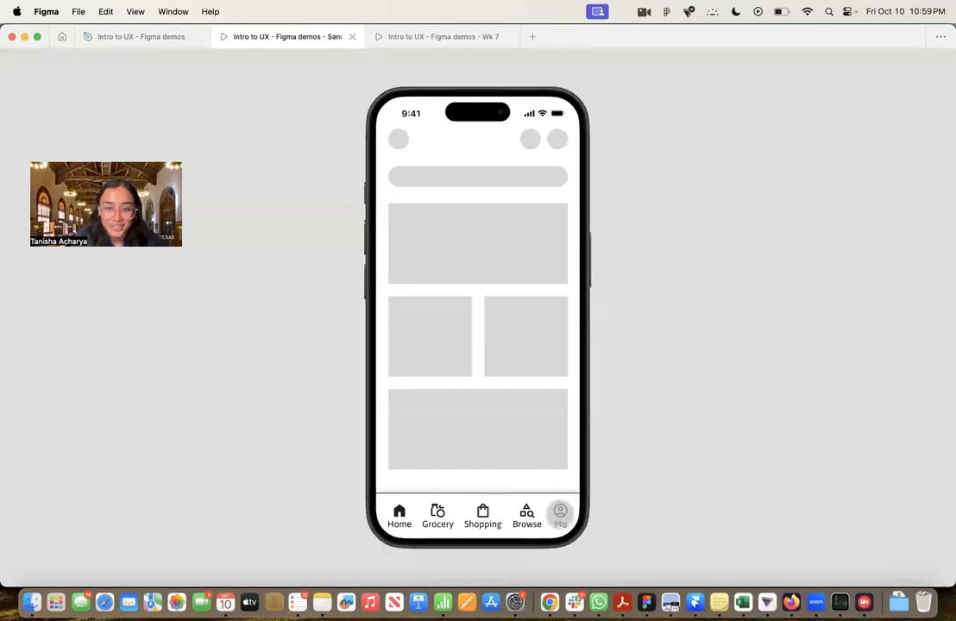
click(560, 511)
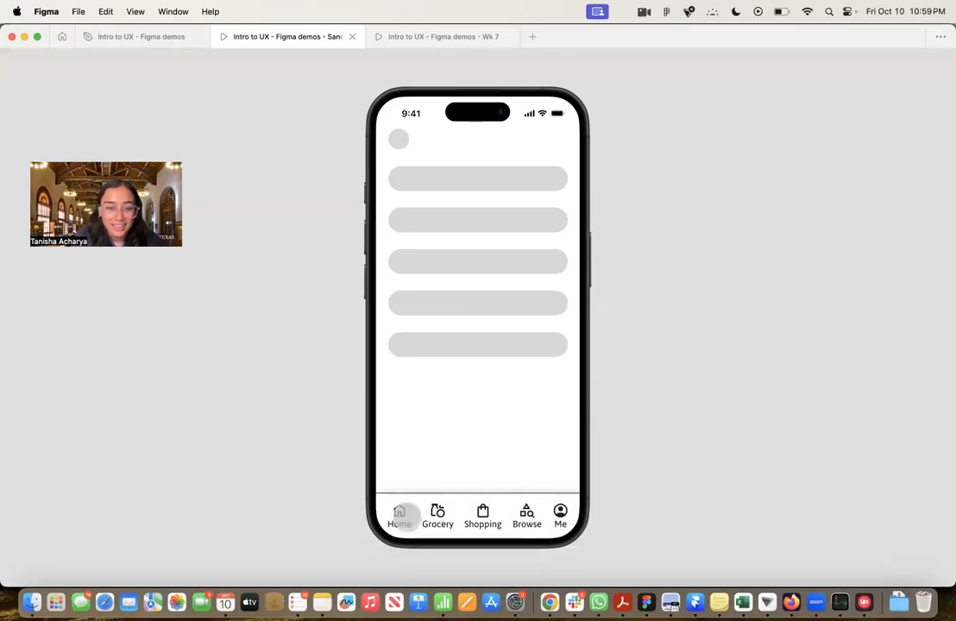
click(400, 516)
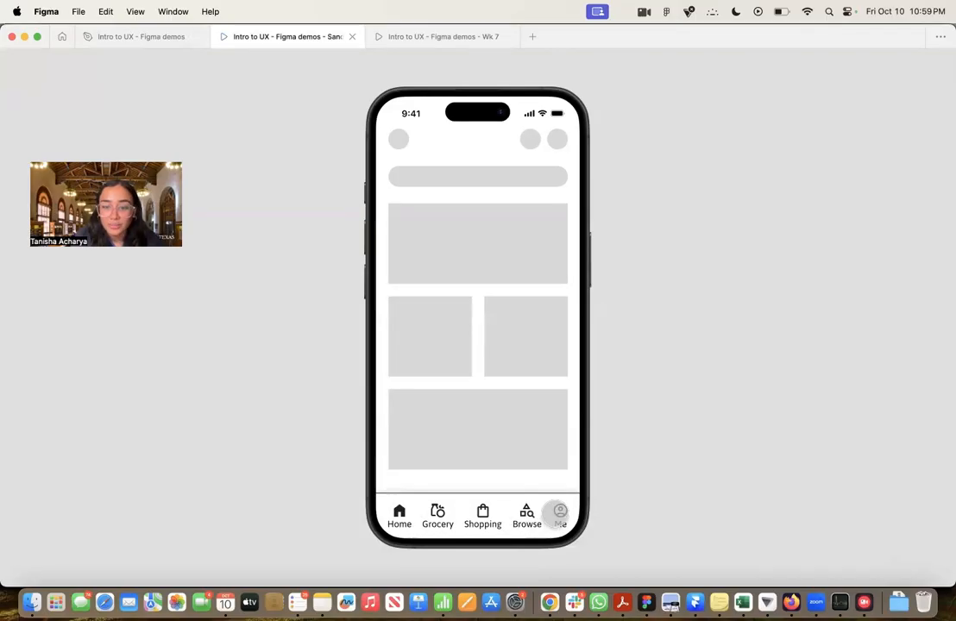
click(559, 512)
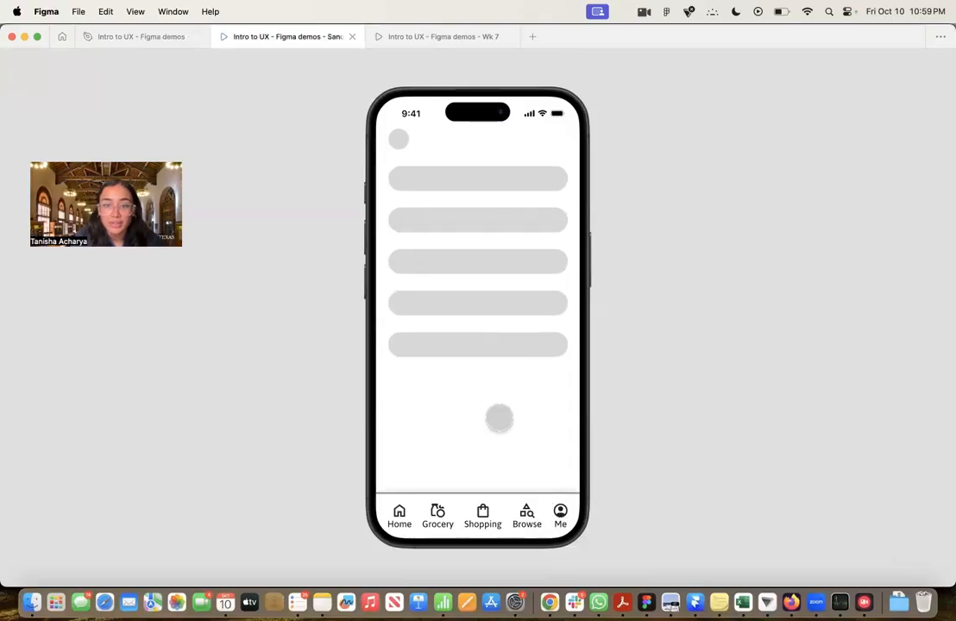
click(399, 511)
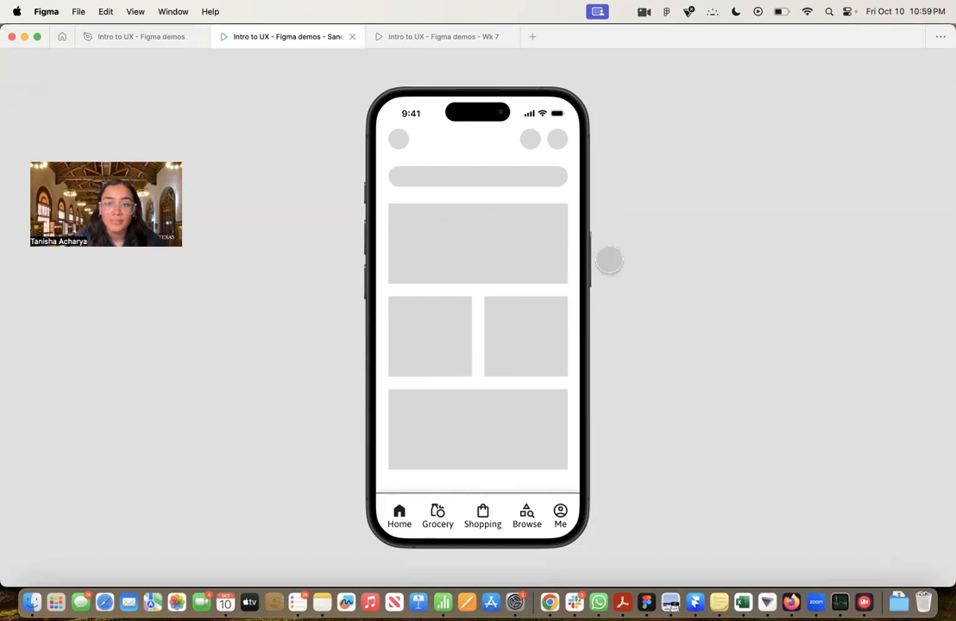
click(609, 260)
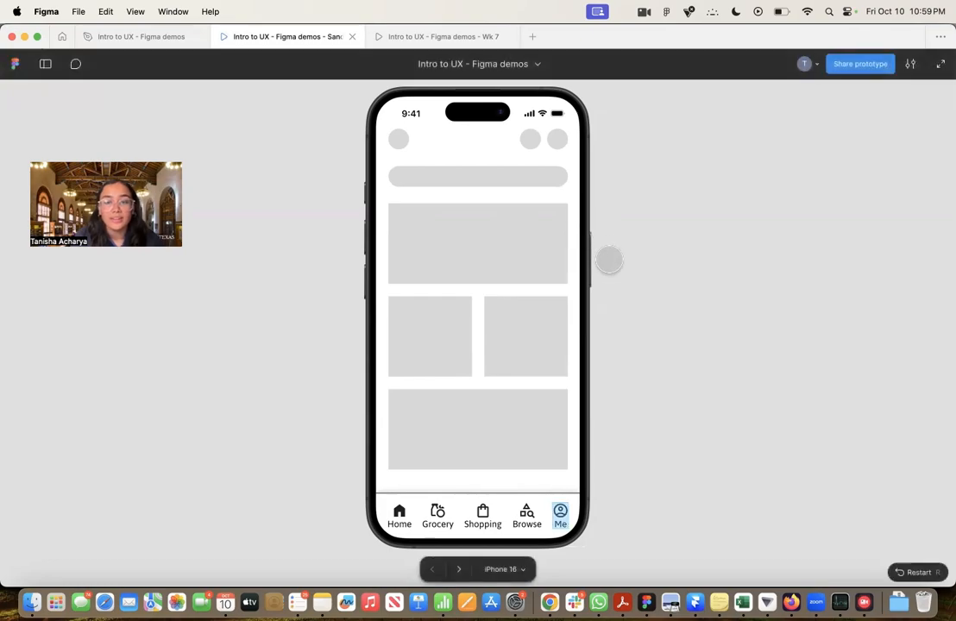
click(147, 38)
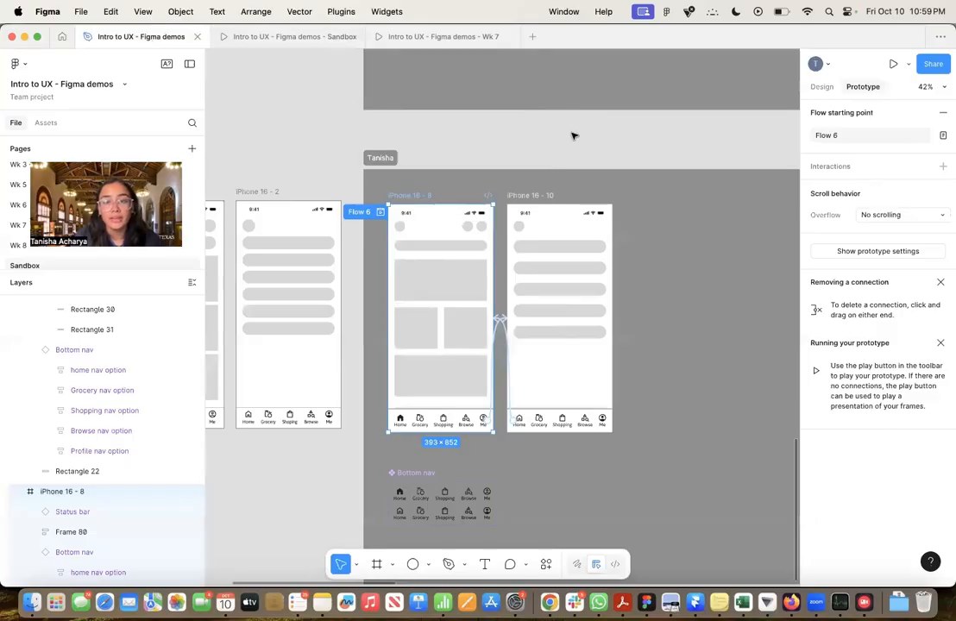
Duplicate the iPhone 16 - 8 home frame and place the copy beyond the iPhone 16 - 10 frame at about X 1186, Y 131
scroll(574, 135, down, 5)
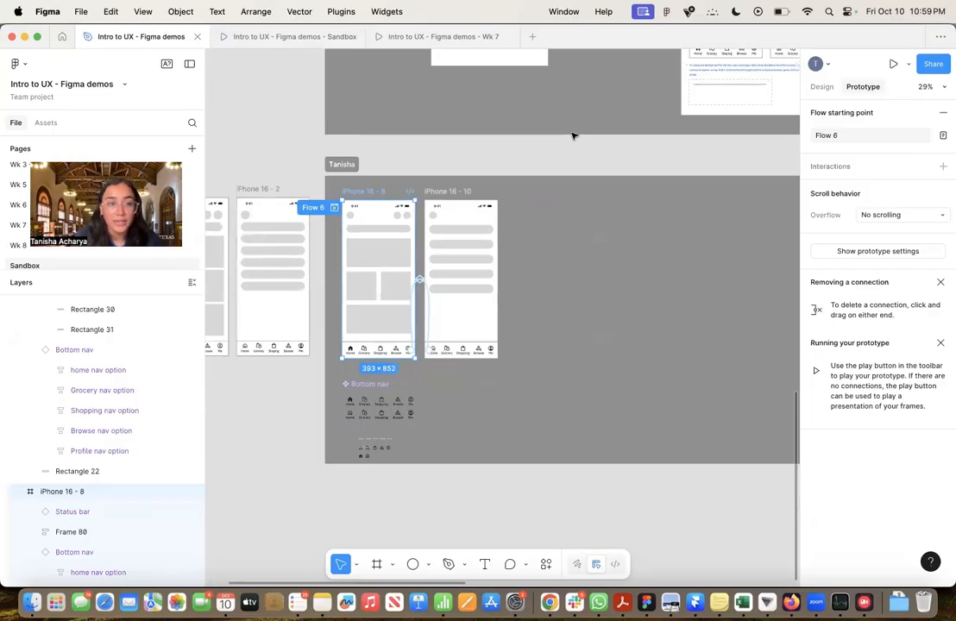
scroll(574, 135, down, 3)
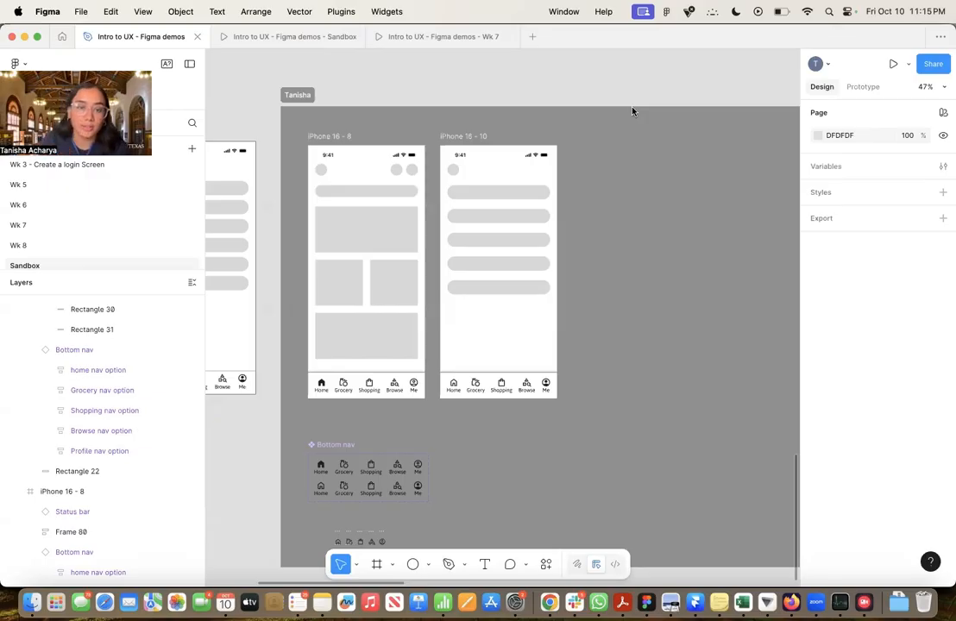
click(329, 137)
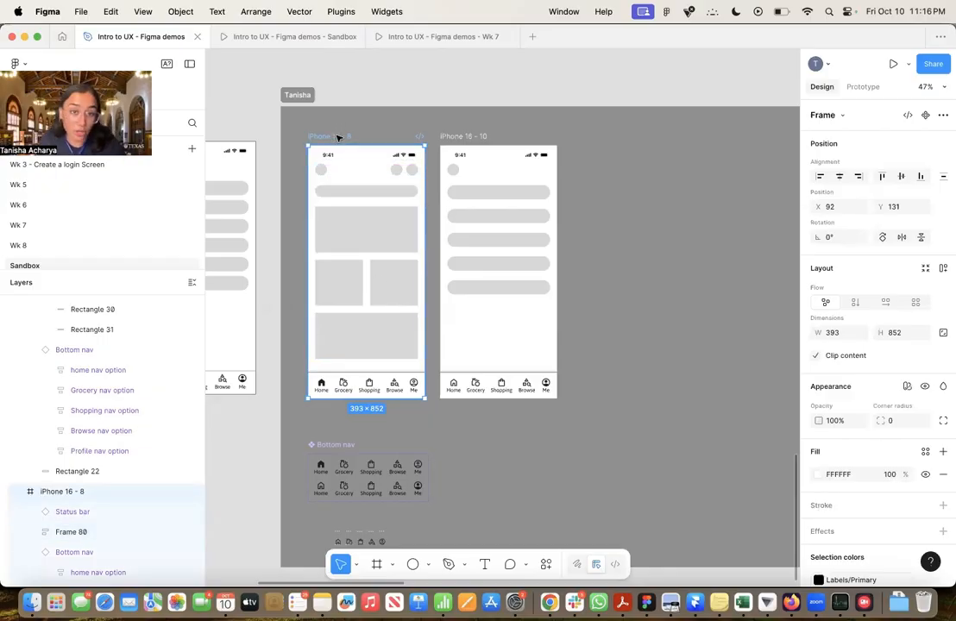
drag(346, 141, 662, 136)
scroll(681, 198, right, 5)
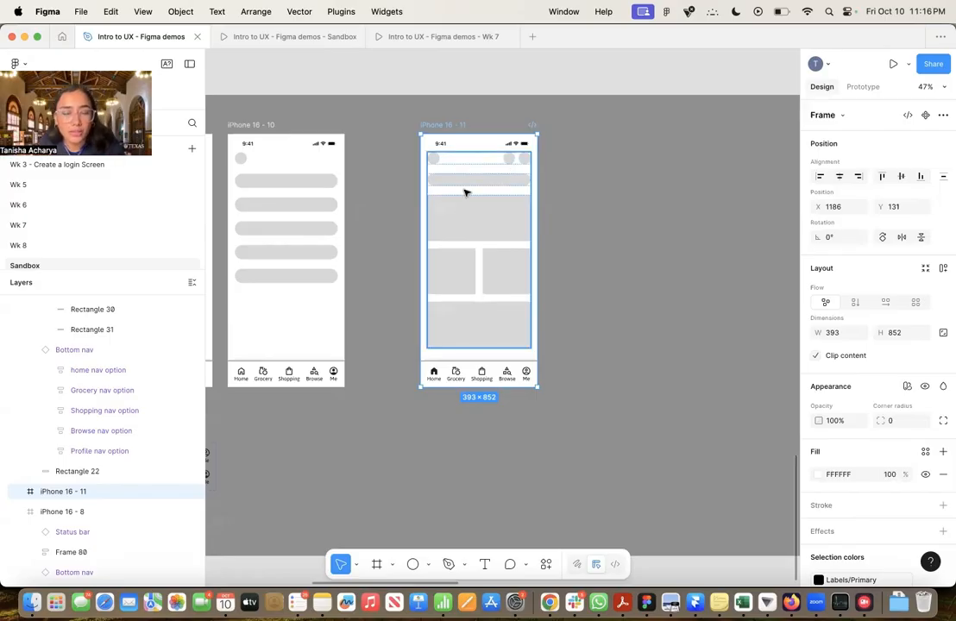
Ungroup the auto layout frame holding the header circles, search bar and cards in the iPhone 16 - 11 frame
click(490, 244)
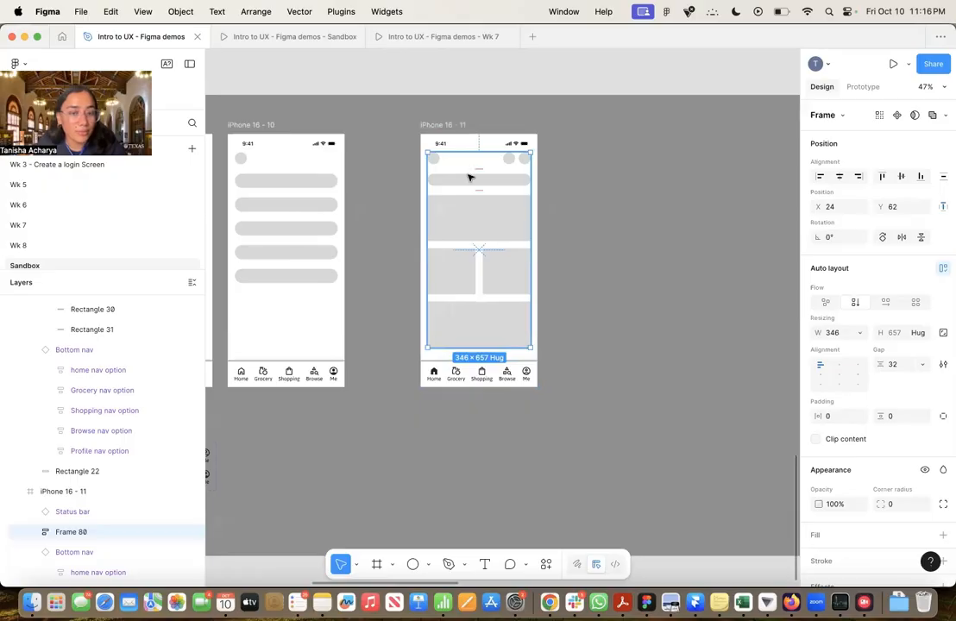
right_click(489, 232)
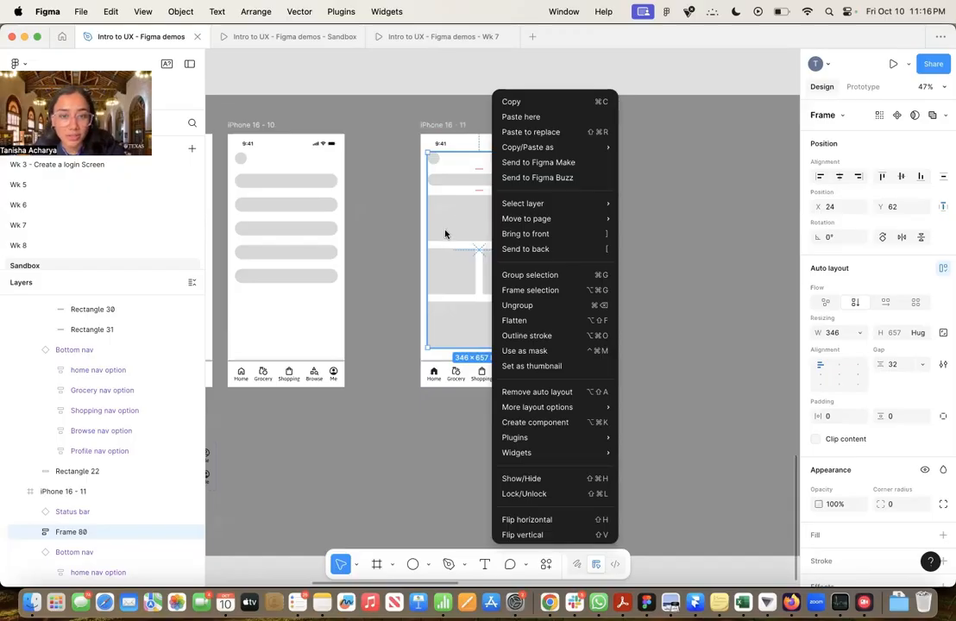
click(514, 307)
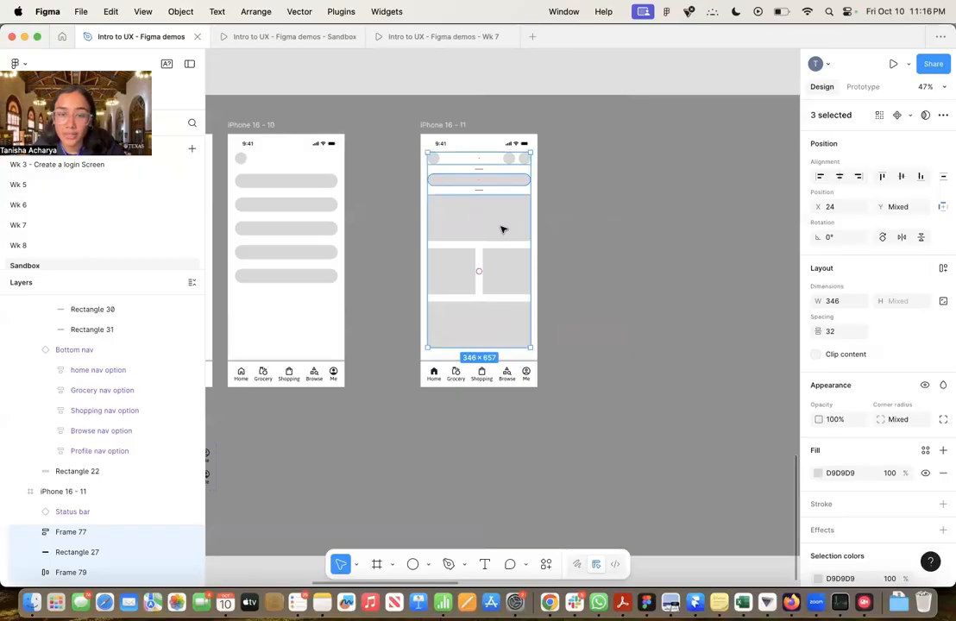
click(576, 240)
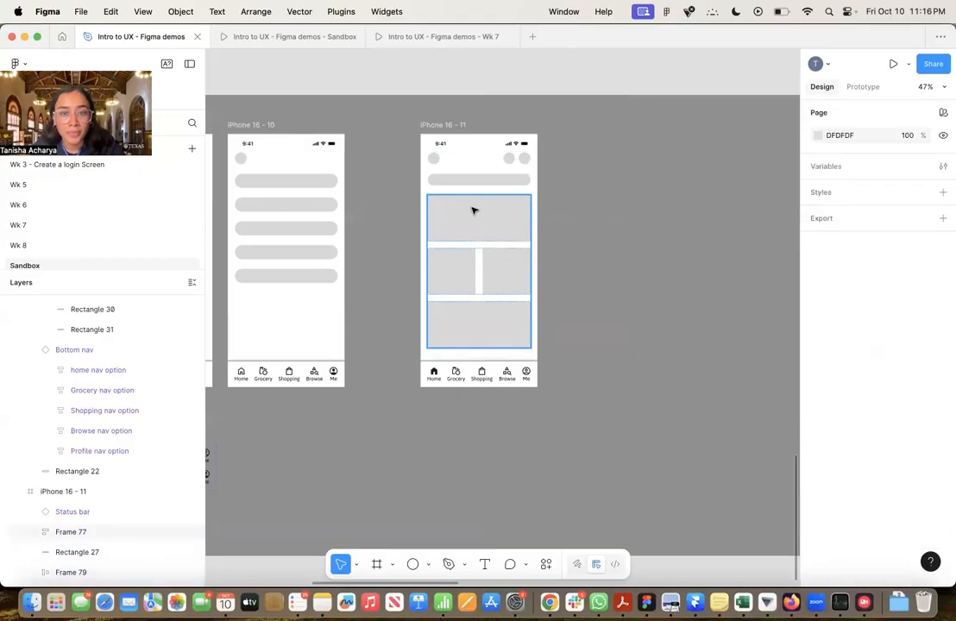
Ungroup the auto layout frame that holds the four grey cards in the iPhone 16 - 11 frame
scroll(473, 210, up, 2)
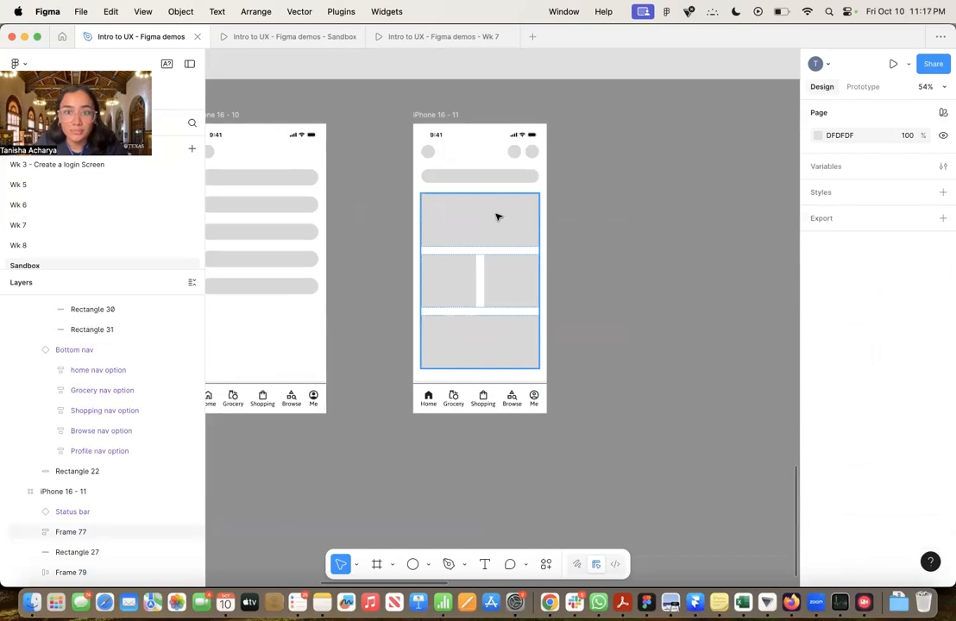
scroll(497, 217, up, 5)
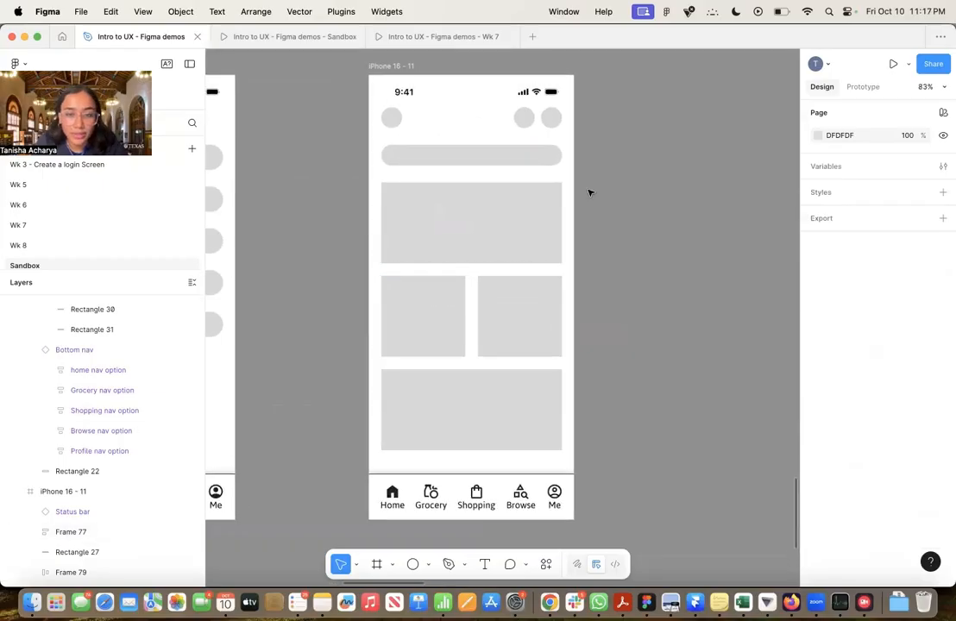
click(415, 246)
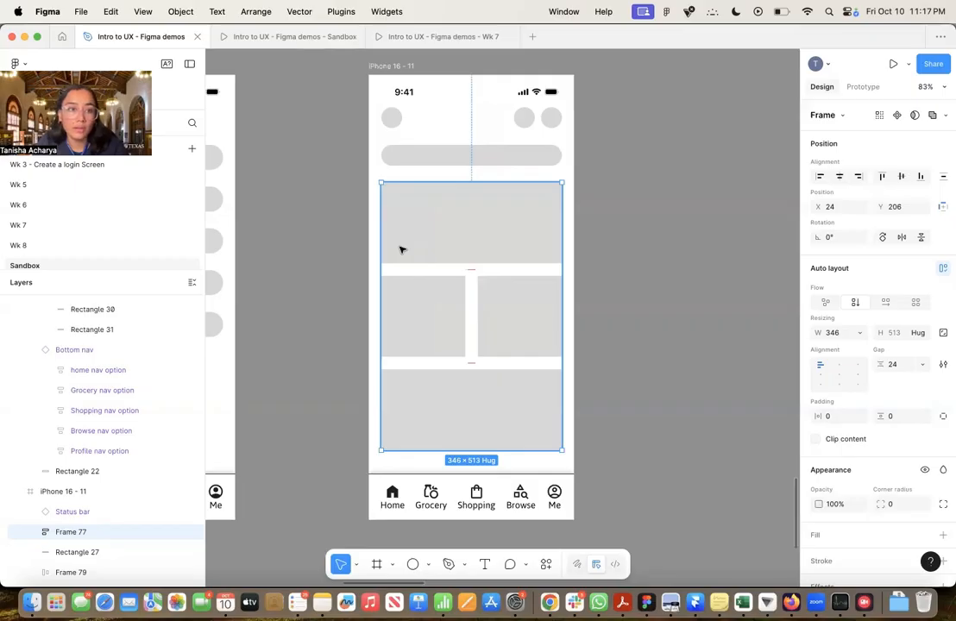
right_click(485, 233)
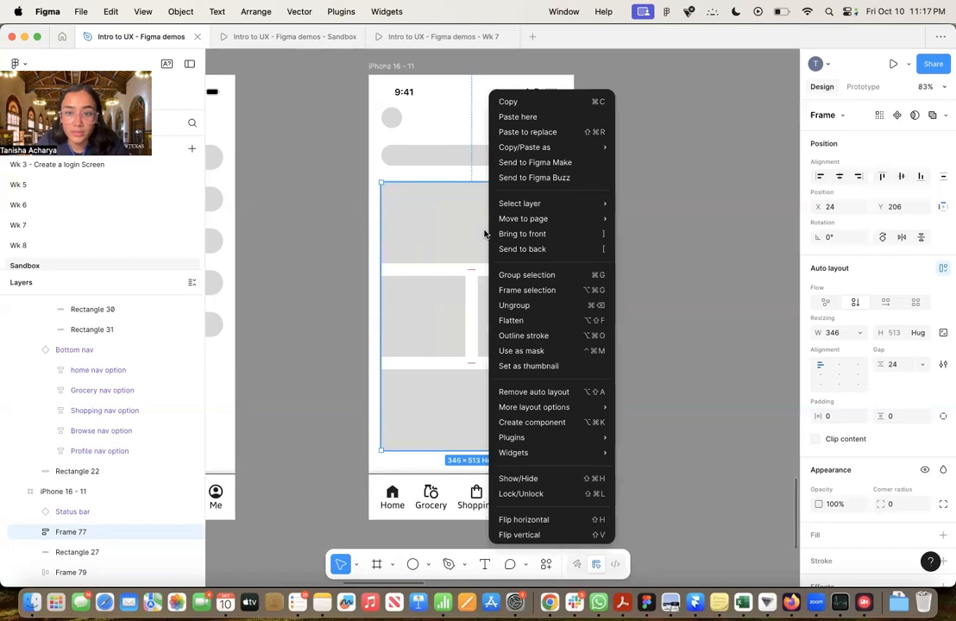
click(546, 311)
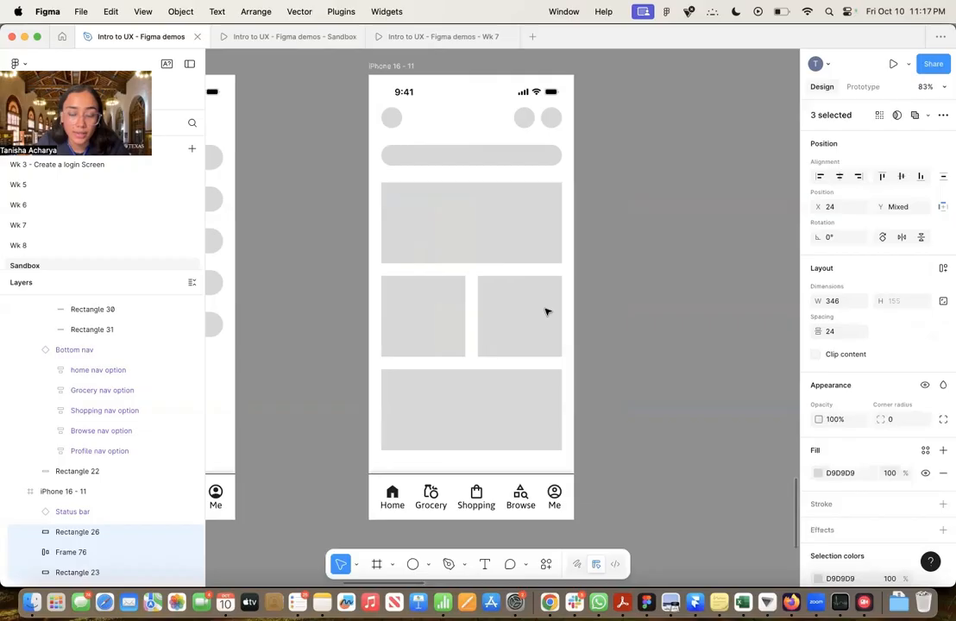
click(619, 213)
Ungroup the auto layout frame holding the two small side-by-side cards in the iPhone 16 - 11 frame
click(487, 227)
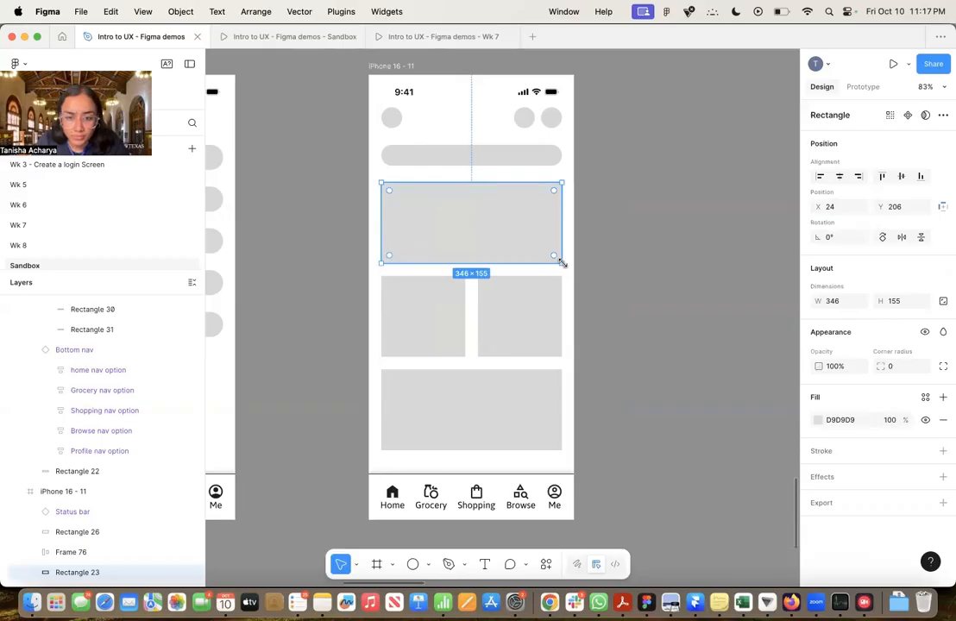
scroll(561, 262, down, 2)
click(394, 286)
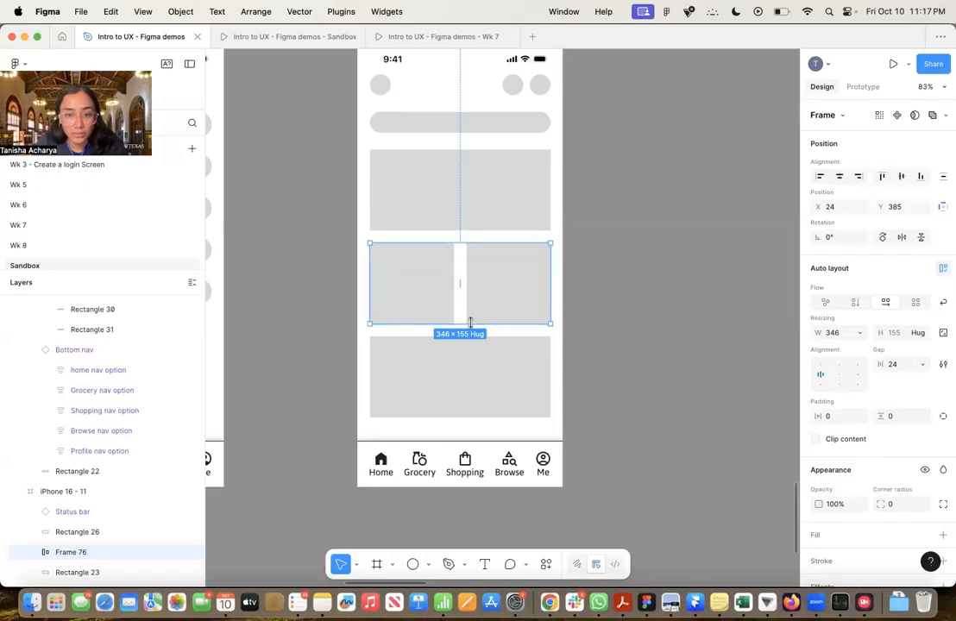
scroll(76, 560, down, 2)
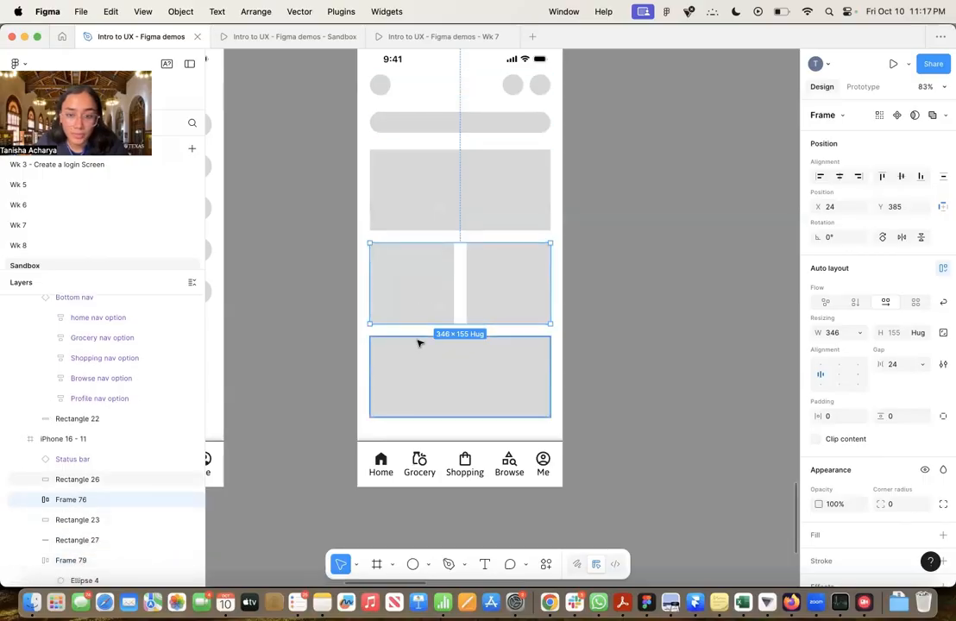
right_click(532, 286)
click(559, 307)
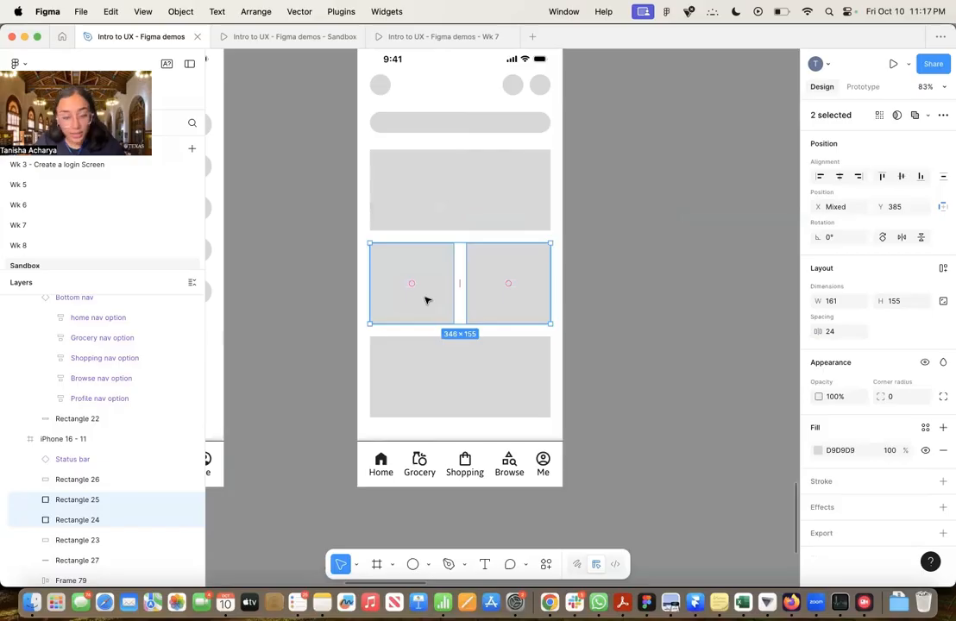
Duplicate the two small cards and place the copies level with them, starting at the right edge of the iPhone 16 - 11 frame
key(super+d)
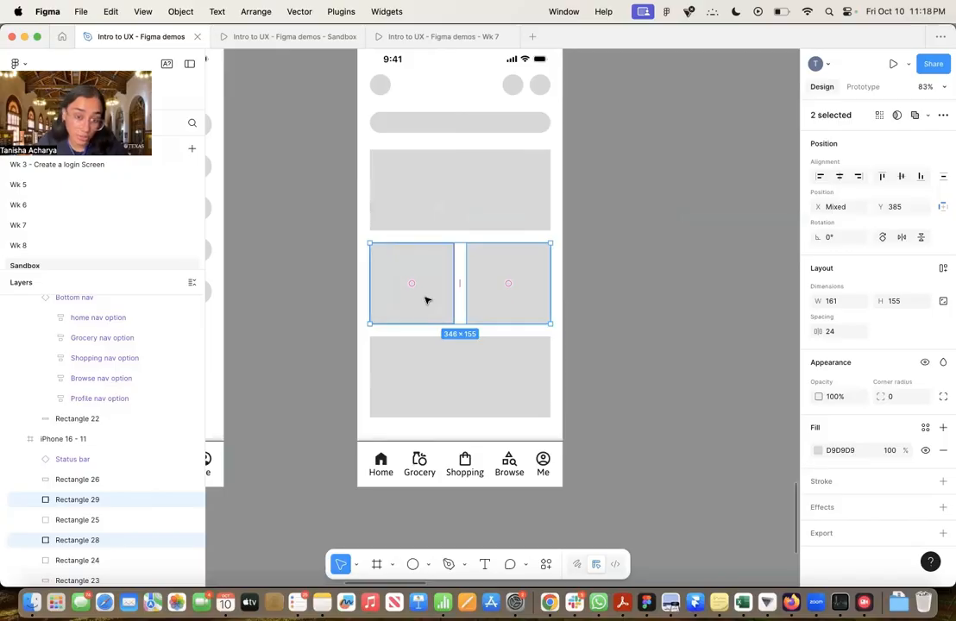
drag(427, 300, 614, 296)
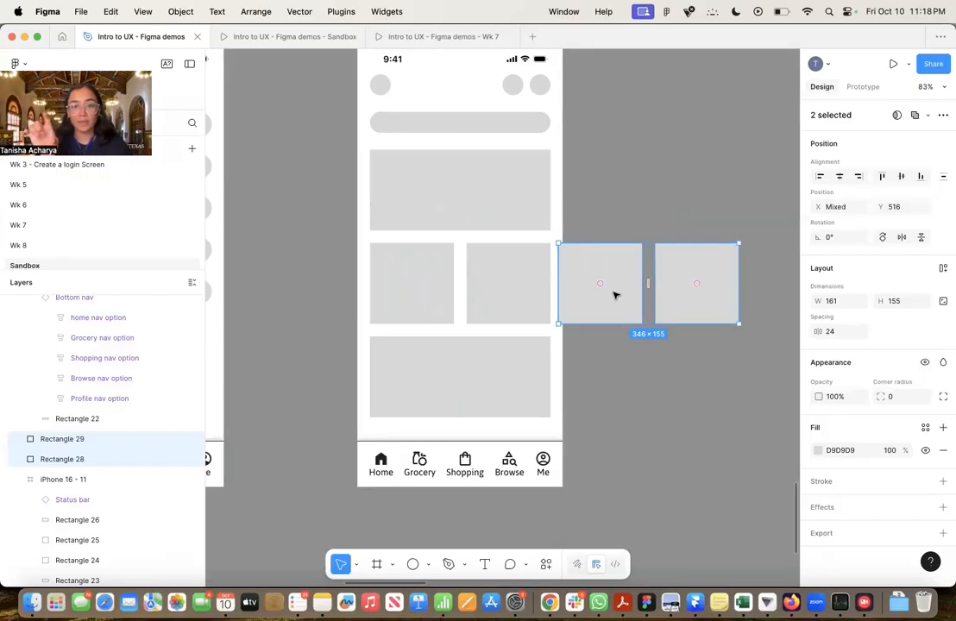
key(super+z)
key(super+z)
key(super+z)
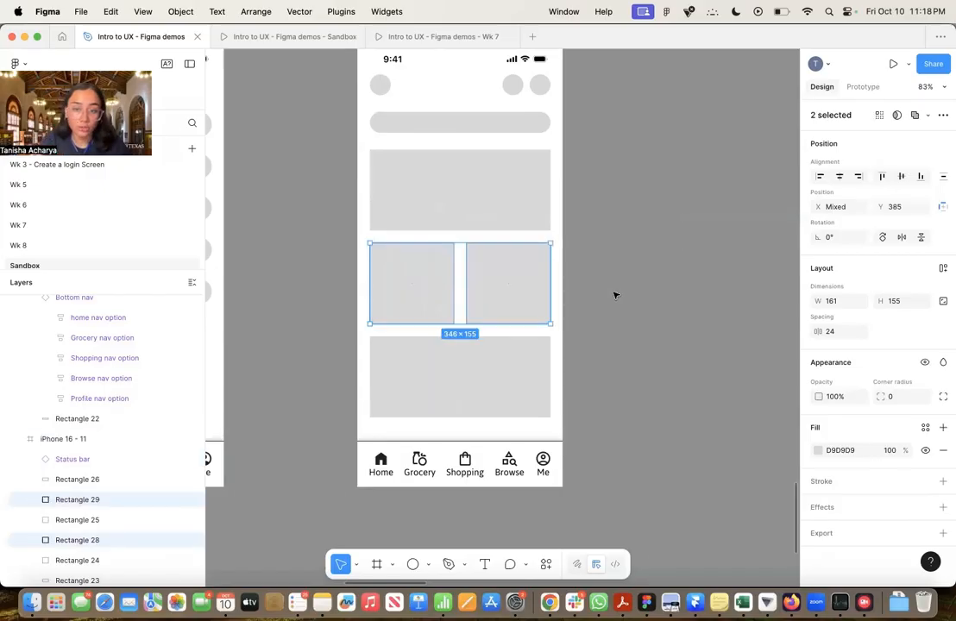
key(super+z)
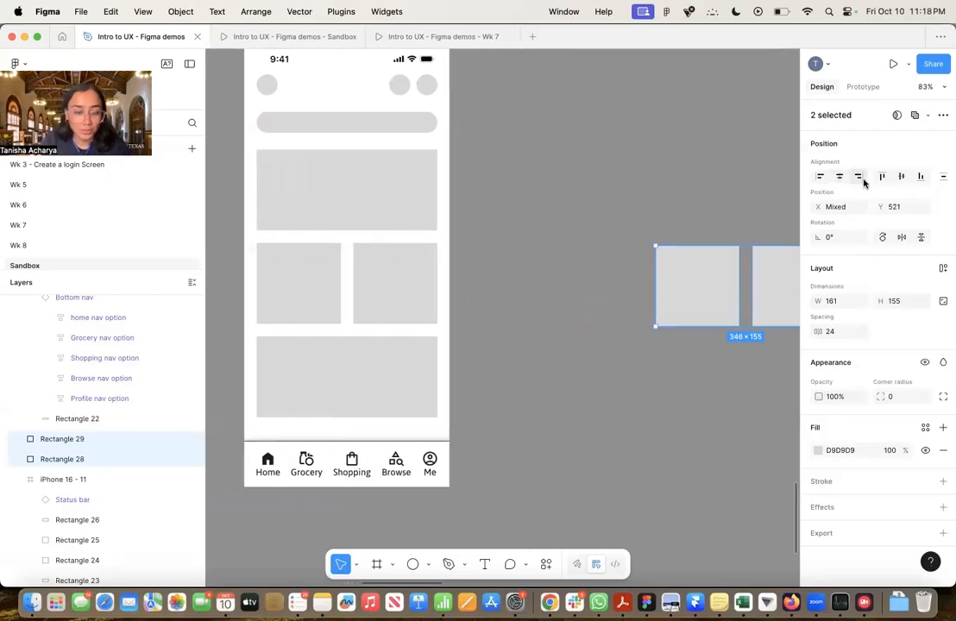
key(super+z)
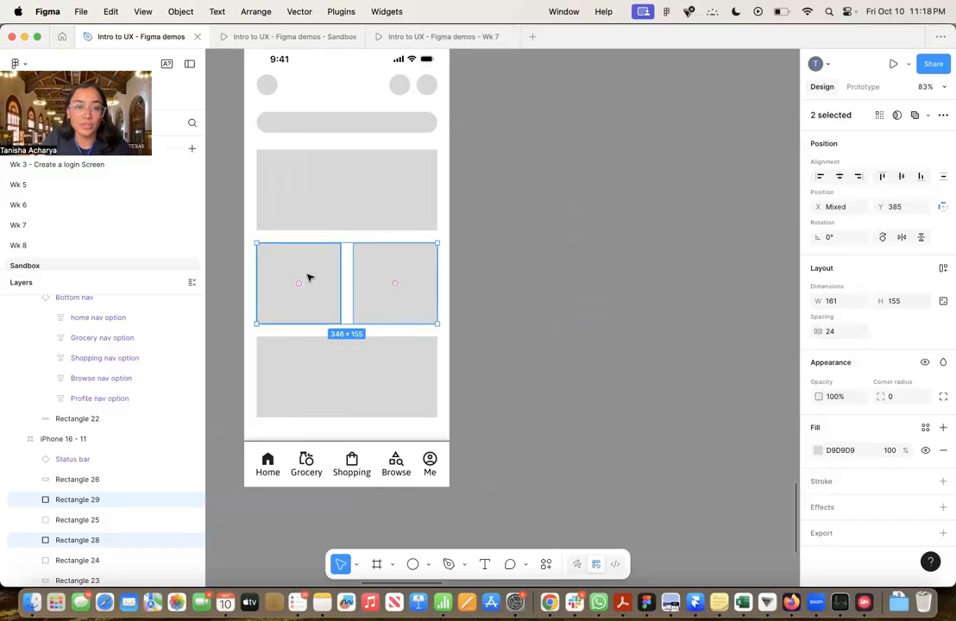
drag(309, 277, 501, 284)
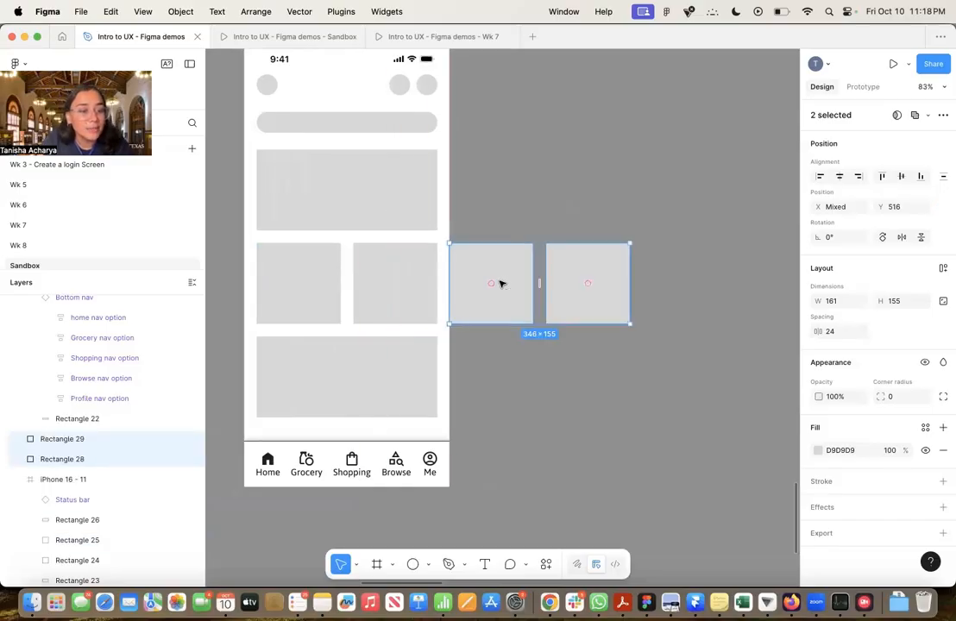
Try to wrap all four small cards in an auto layout frame, and ungroup them again
scroll(469, 288, up, 1)
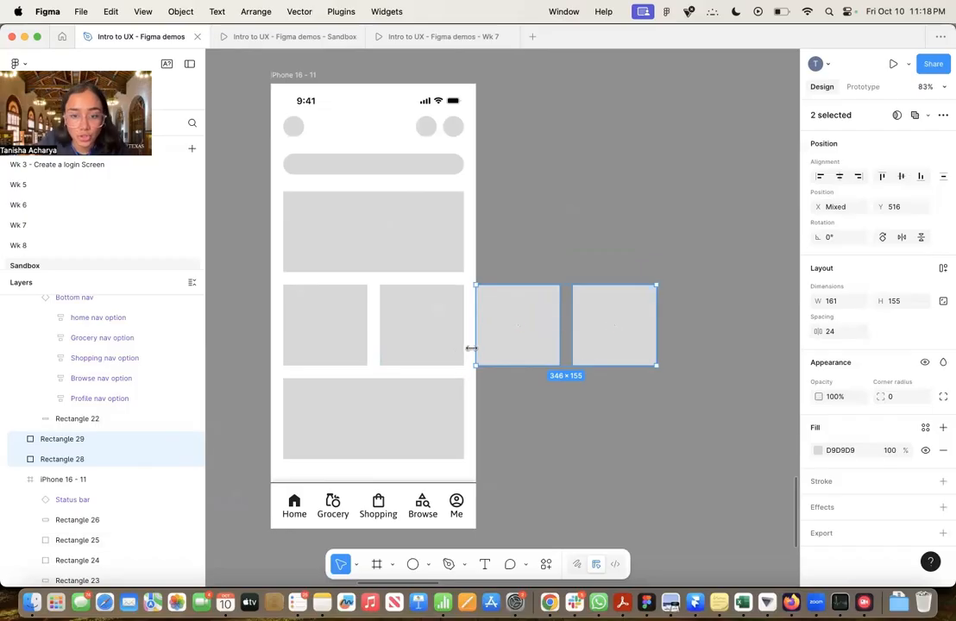
shift+click(441, 351)
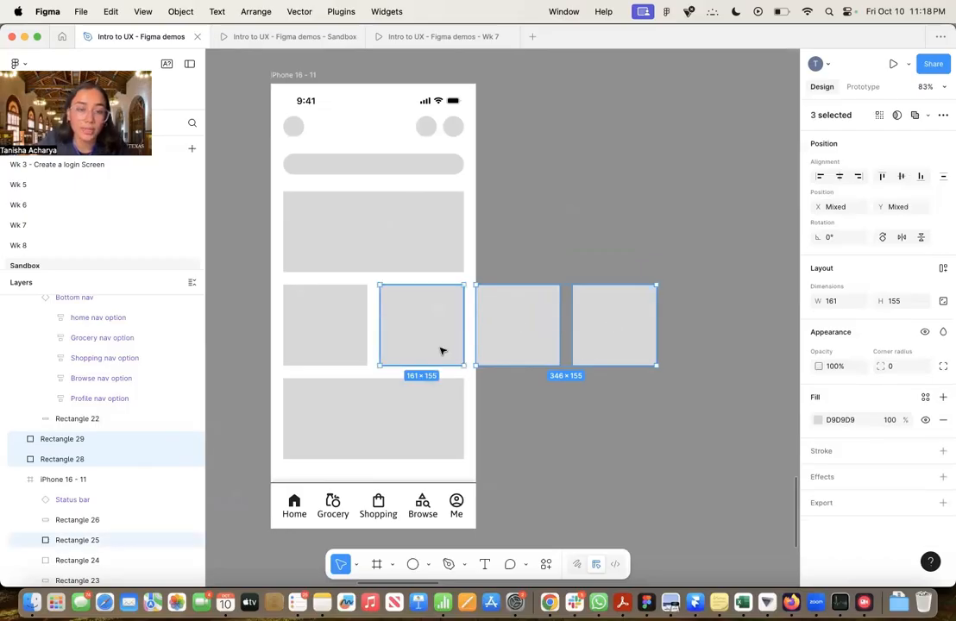
shift+click(343, 349)
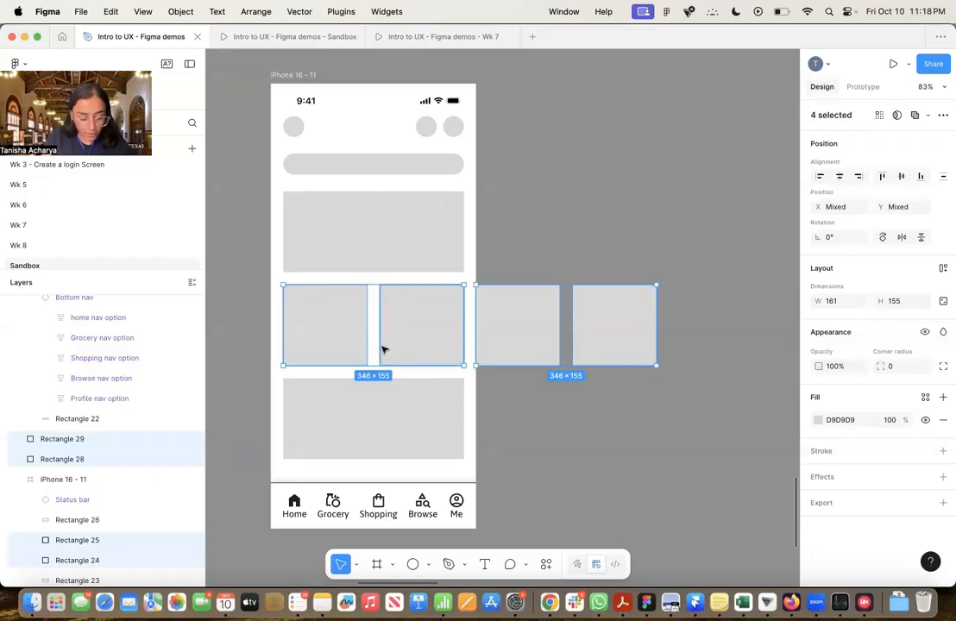
key(shift+a)
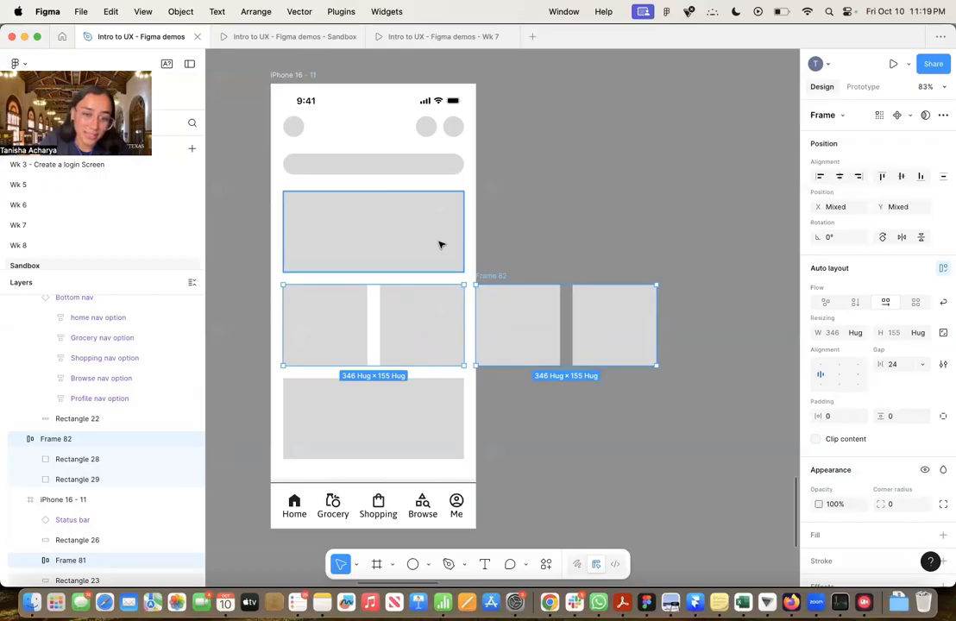
key(super+shift+g)
Wrap only the two original small cards inside the iPhone 16 - 11 frame in a horizontal auto layout
scroll(112, 471, down, 3)
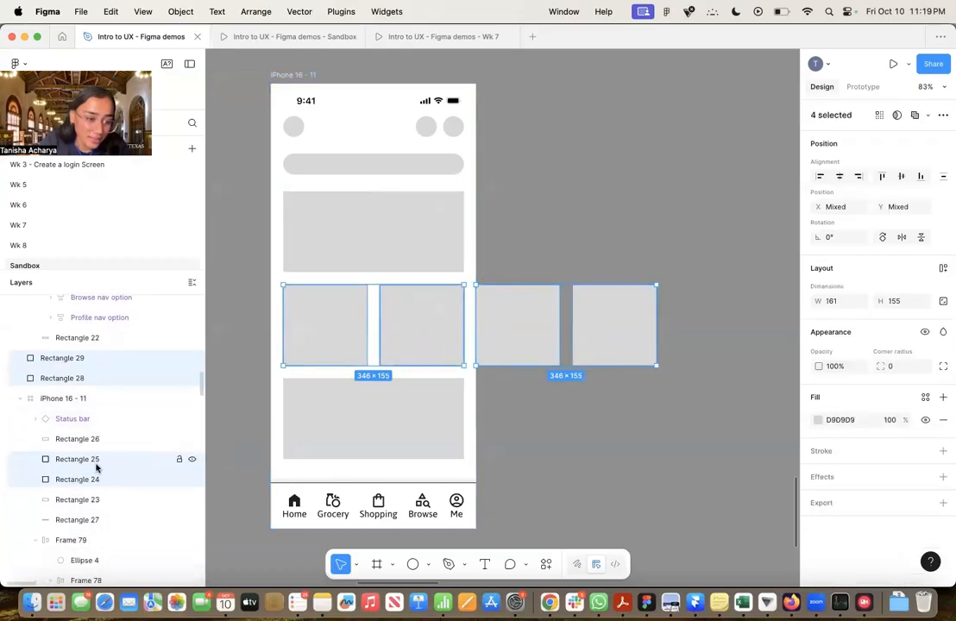
click(86, 459)
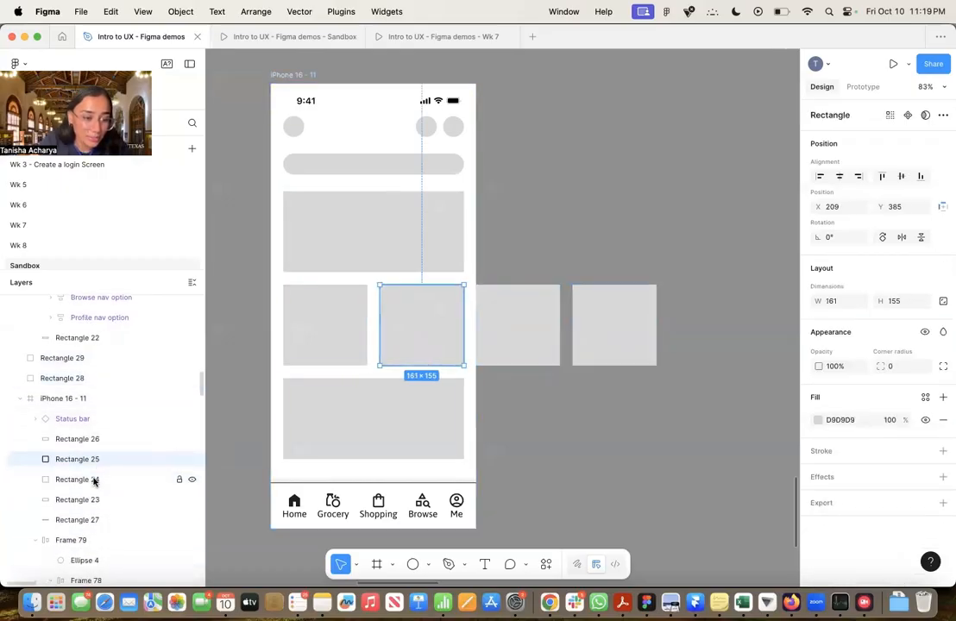
shift+click(95, 480)
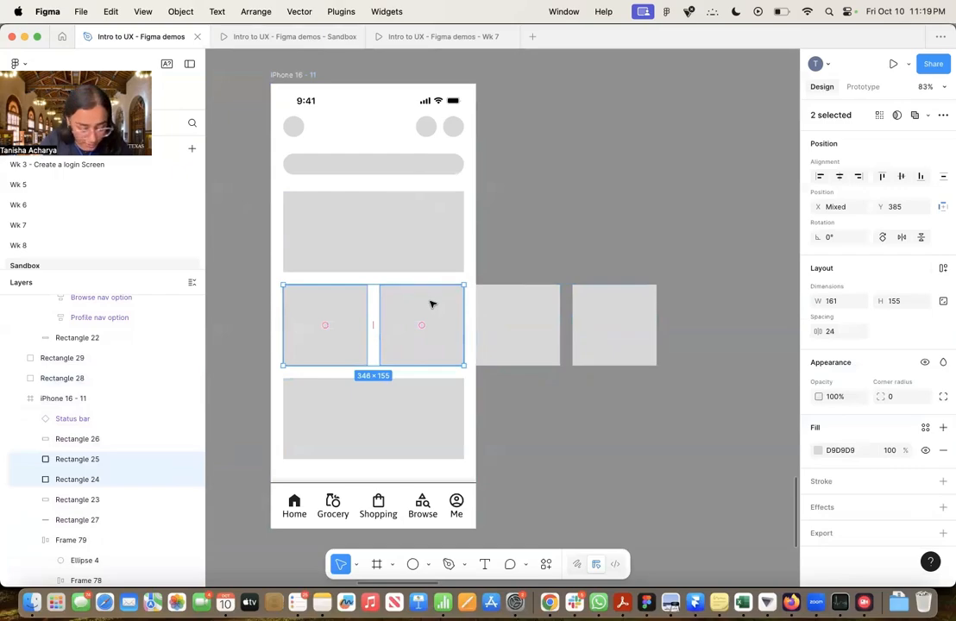
key(shift+a)
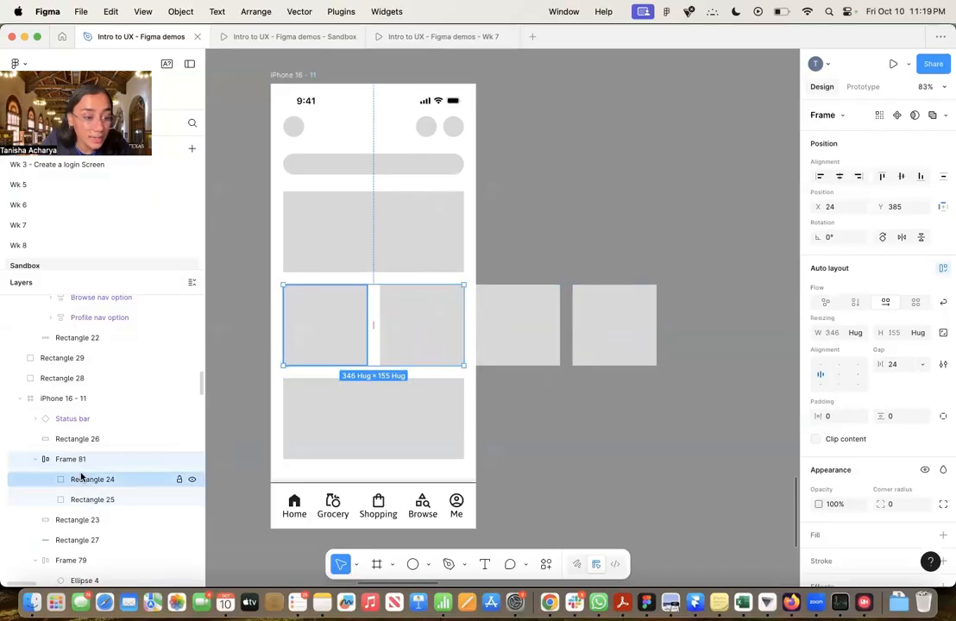
Move the two duplicated cards, Rectangle 28 and Rectangle 29, into the auto layout row ahead of Rectangle 24 in the layer order
click(67, 362)
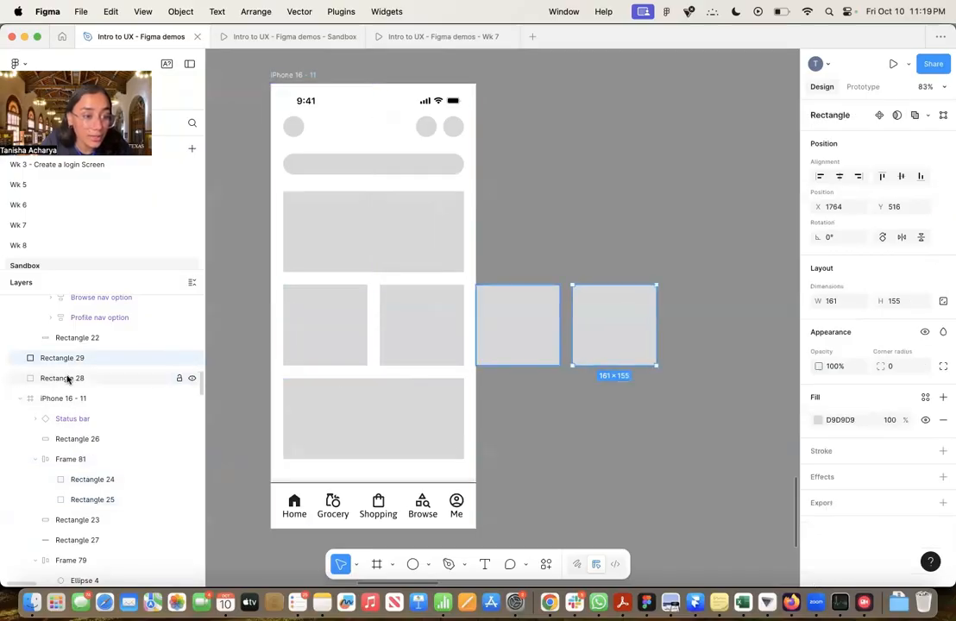
shift+click(67, 379)
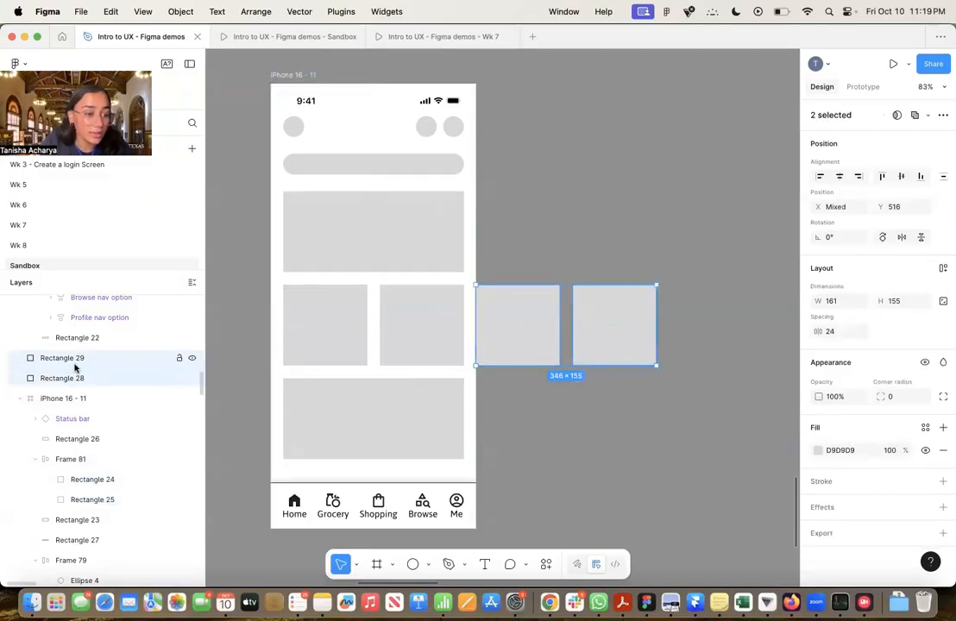
drag(75, 369, 93, 472)
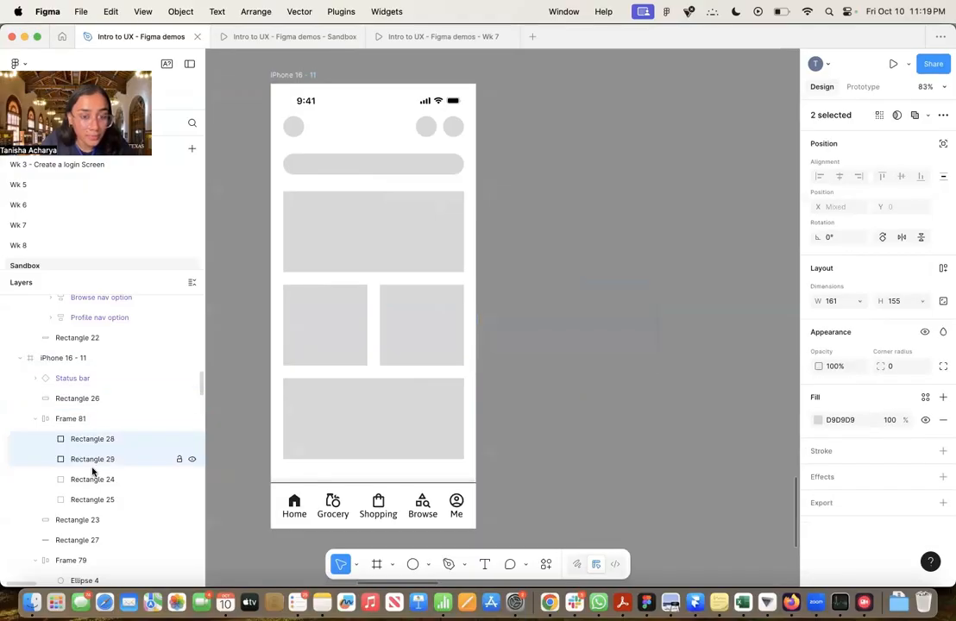
Turn off Clip content for the iPhone 16 - 11 frame
scroll(518, 361, down, 3)
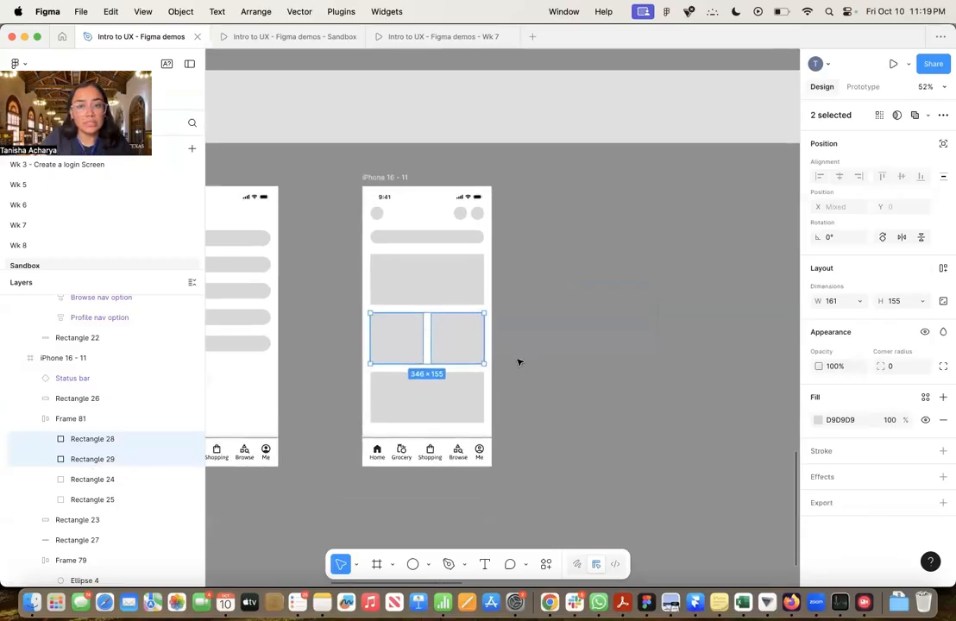
scroll(518, 361, right, 2)
scroll(519, 360, down, 1)
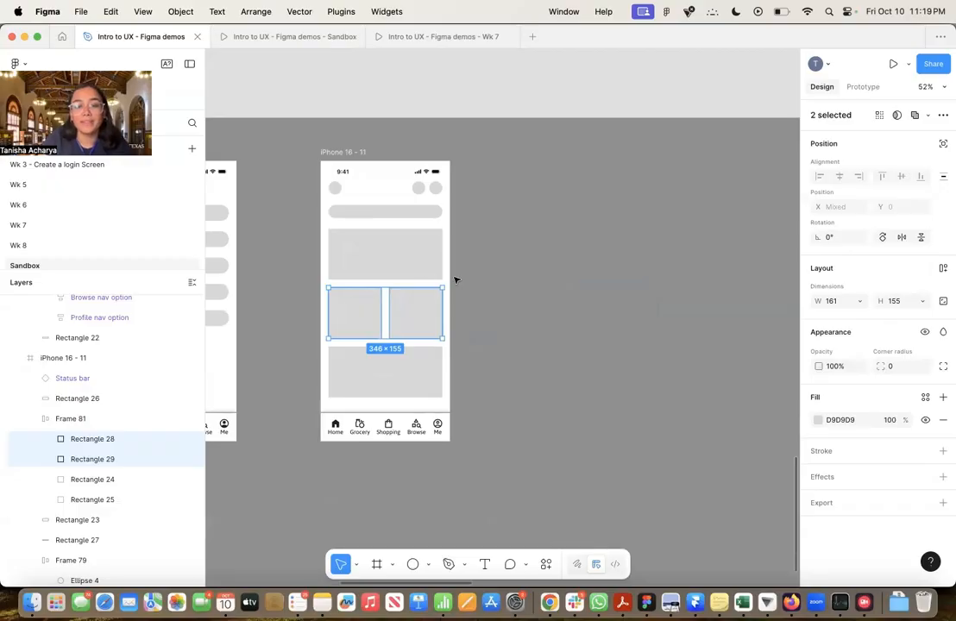
click(345, 153)
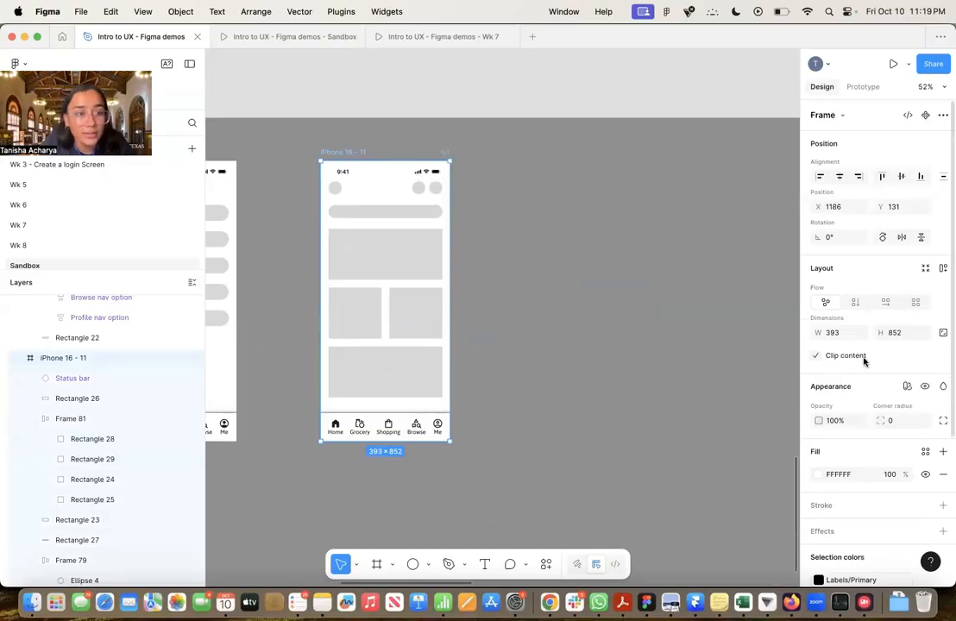
click(813, 357)
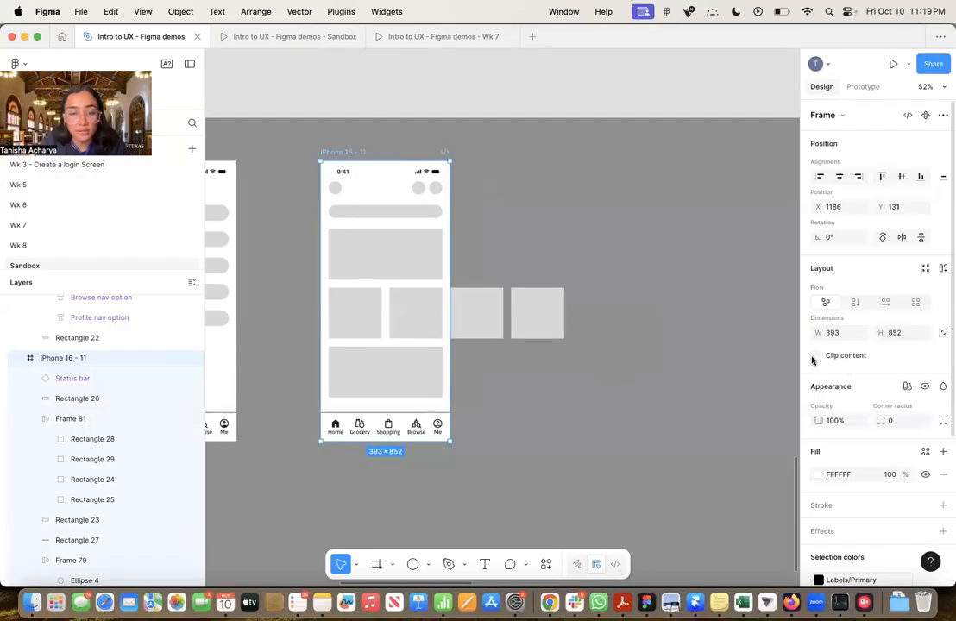
Switch to the prototype settings and preview Flow 6 starting from the iPhone 16 - 8 frame
click(410, 306)
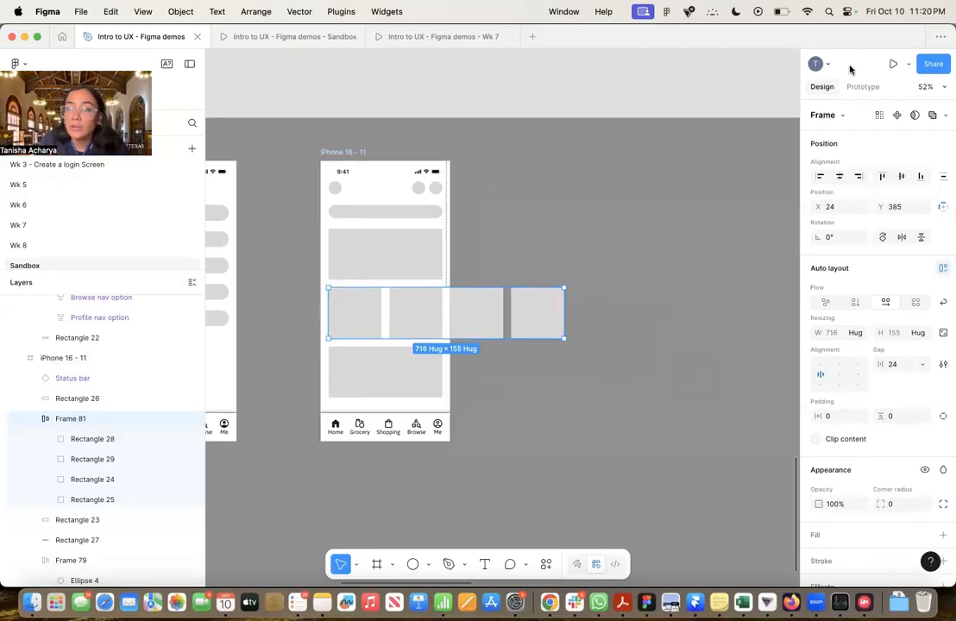
click(862, 86)
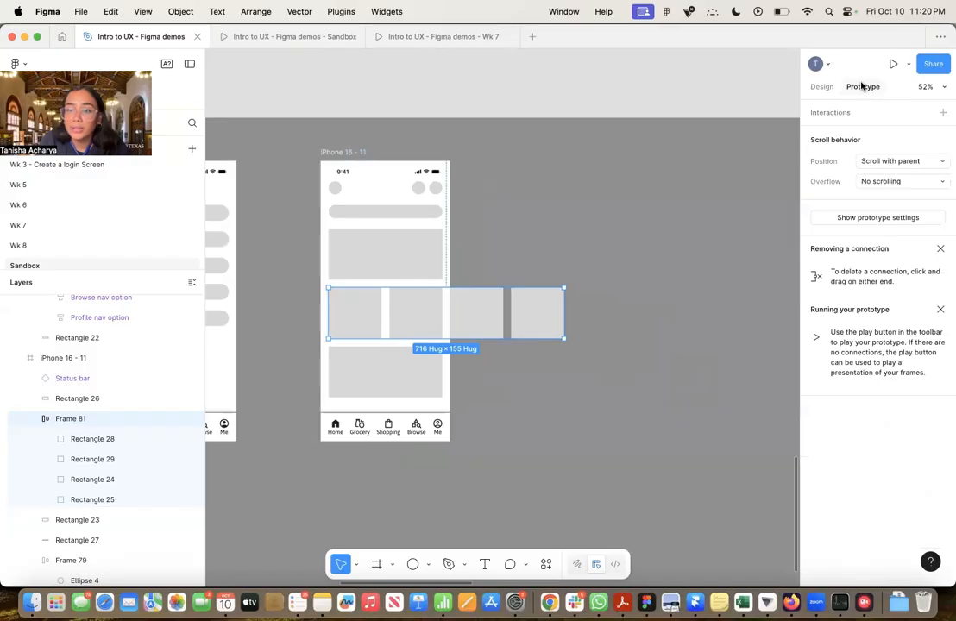
click(593, 230)
scroll(593, 230, down, 3)
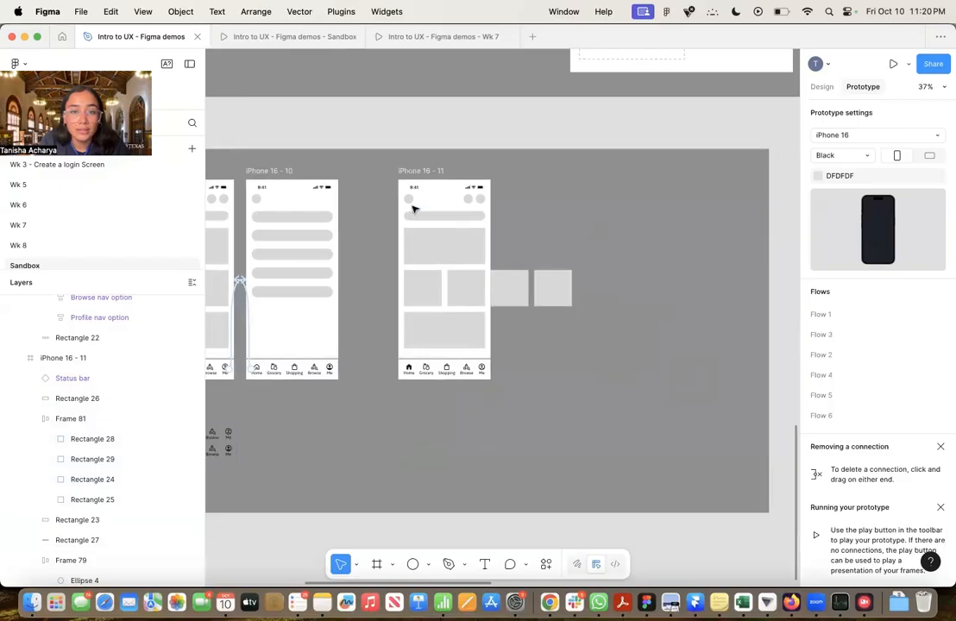
click(423, 177)
scroll(423, 177, left, 5)
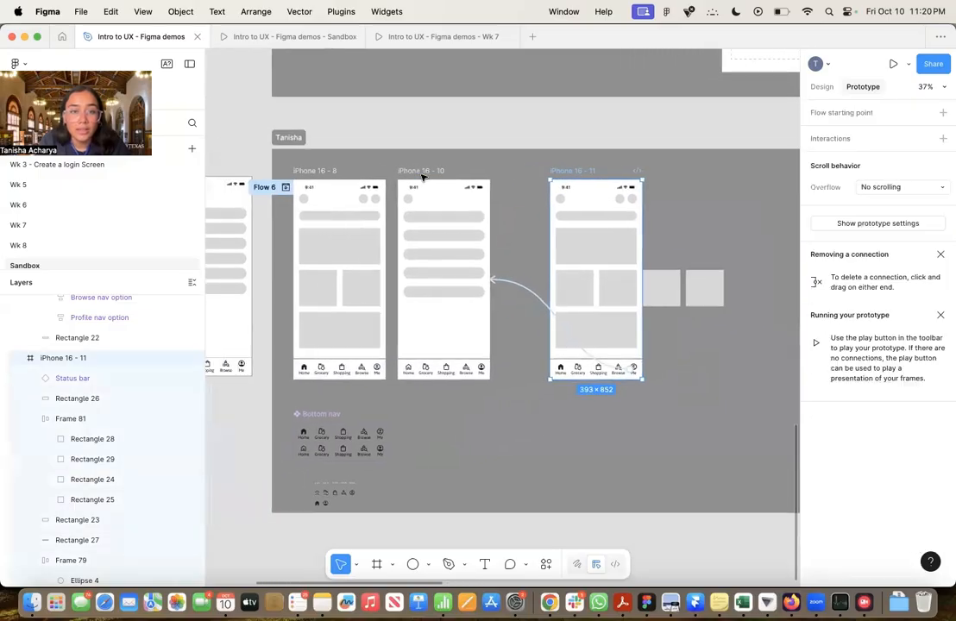
click(287, 188)
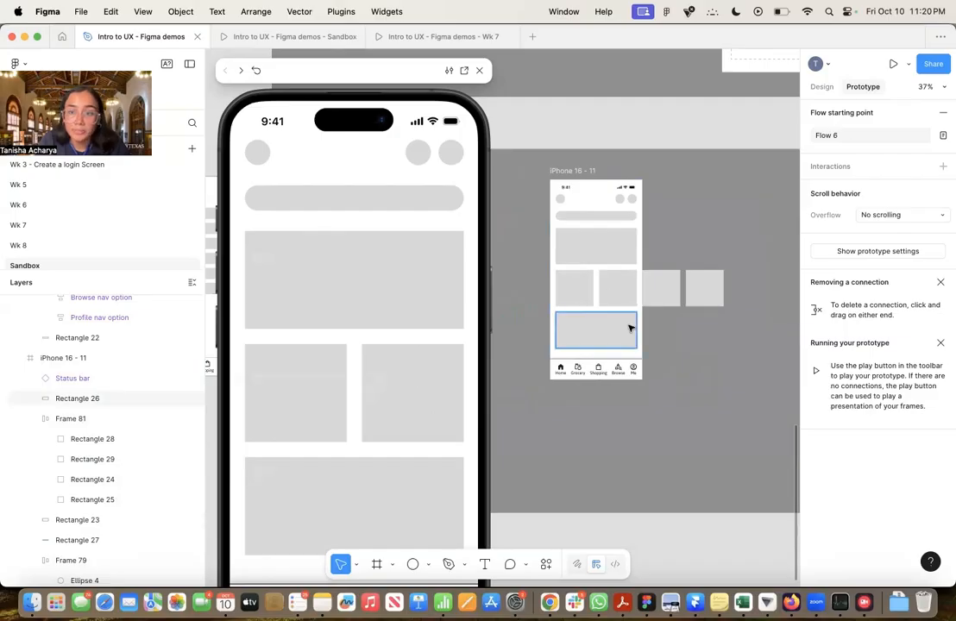
Set the overflow scroll behavior of the four-card row, Frame 81 in the iPhone 16 - 11 frame, to Horizontal
scroll(632, 325, up, 3)
click(709, 250)
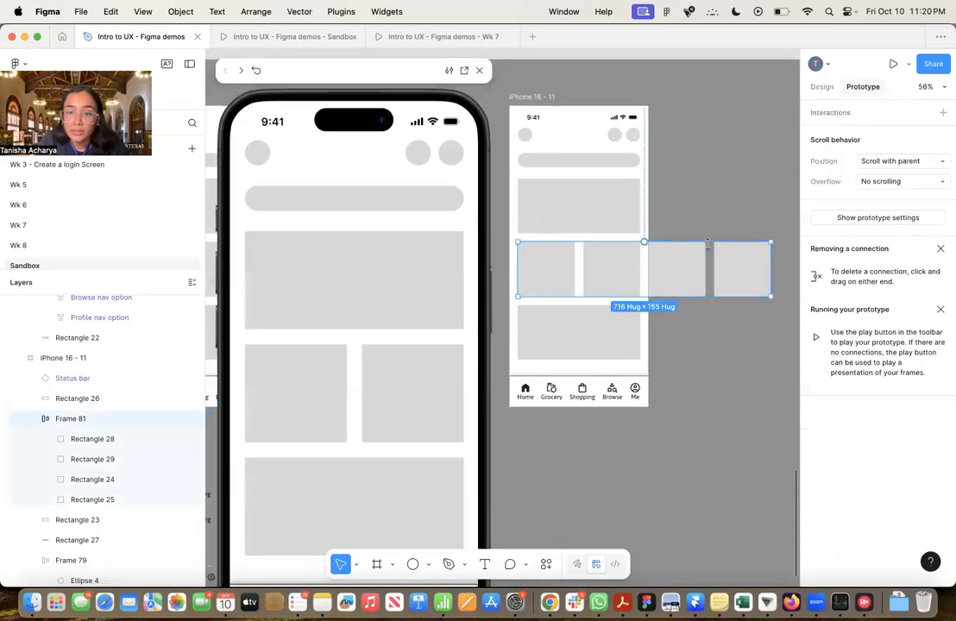
click(535, 100)
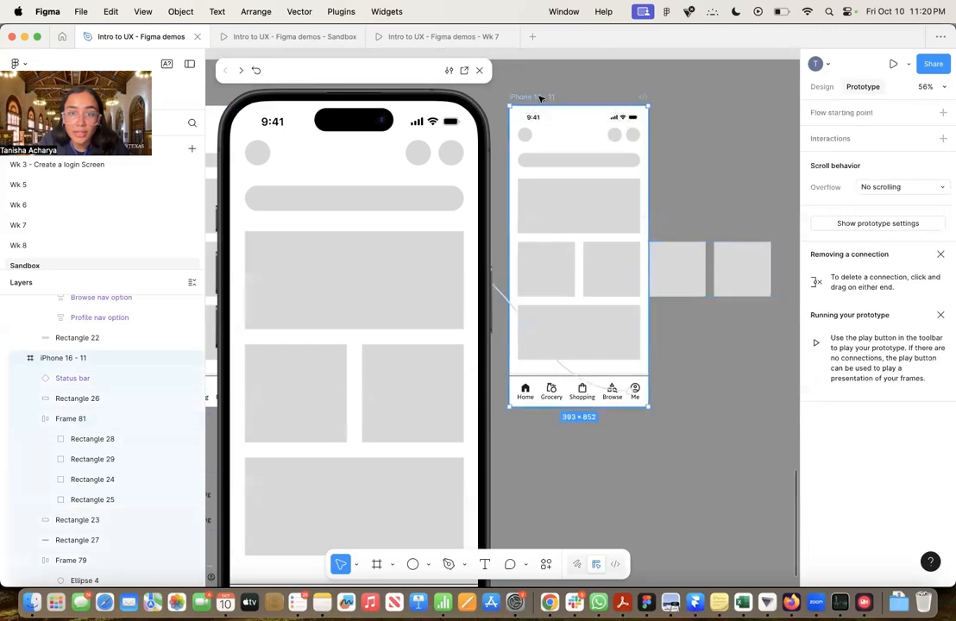
click(714, 333)
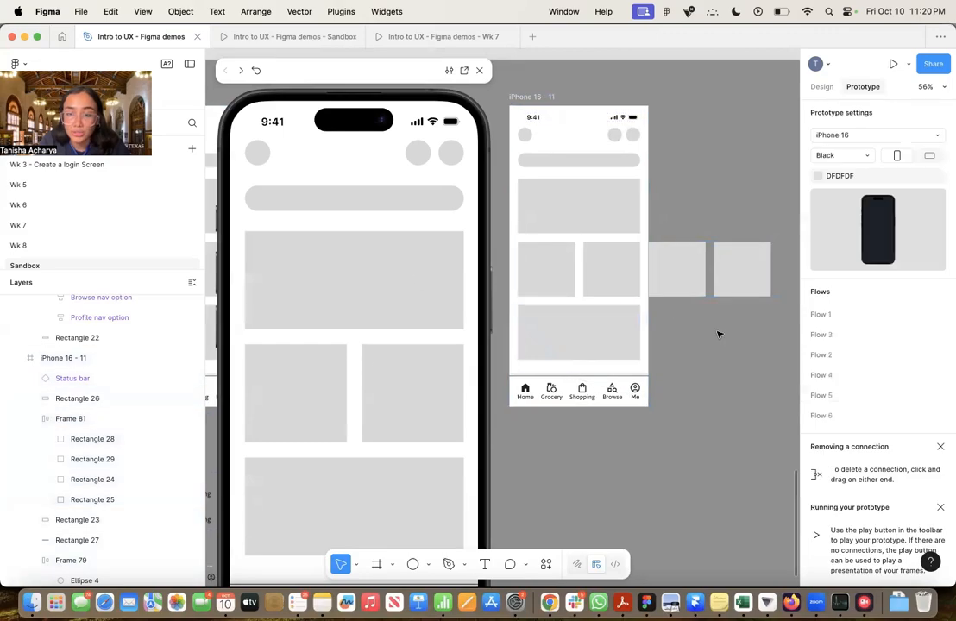
click(608, 264)
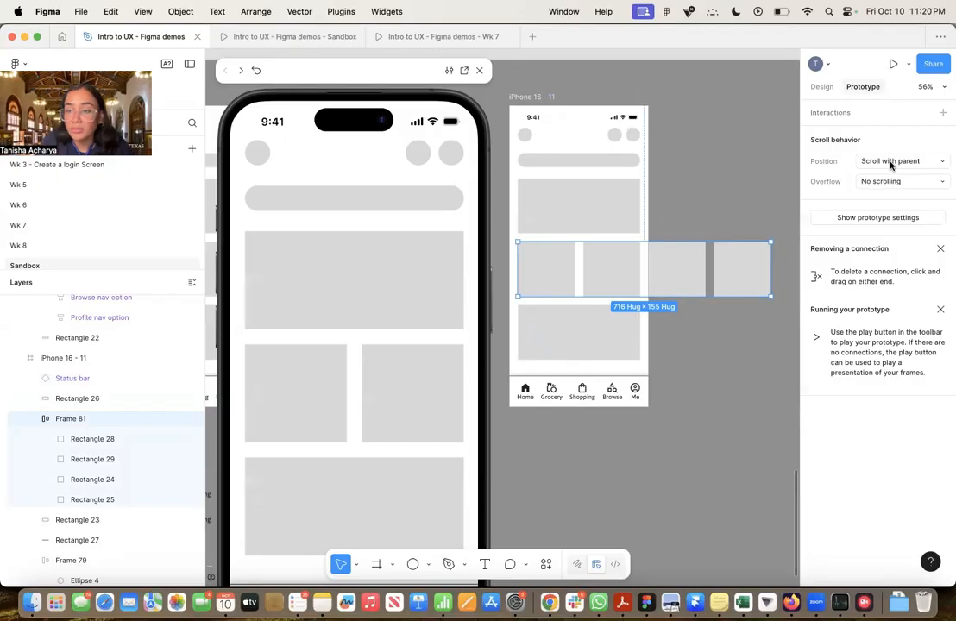
click(904, 183)
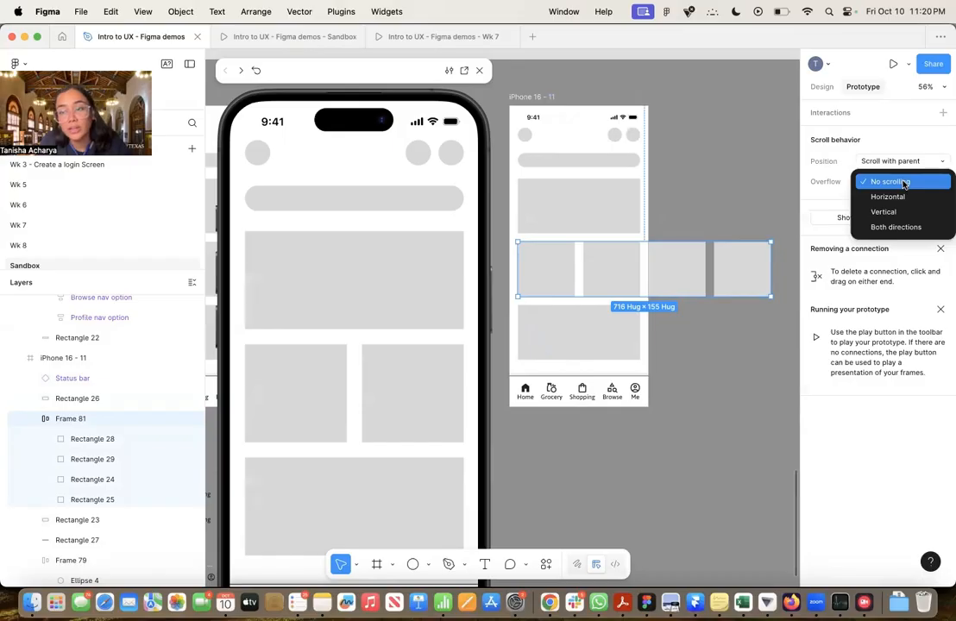
click(904, 198)
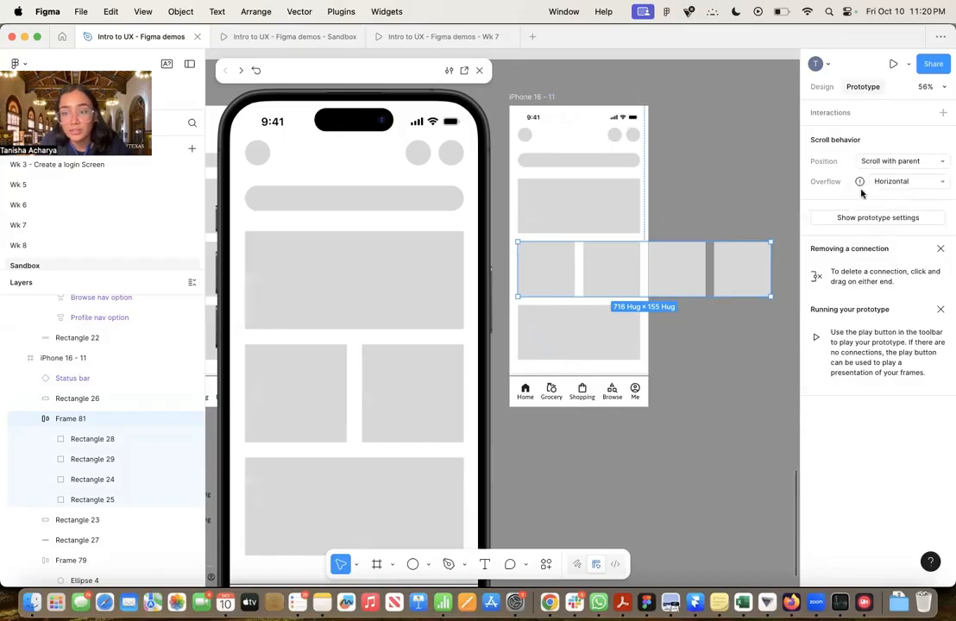
mouse_move(859, 189)
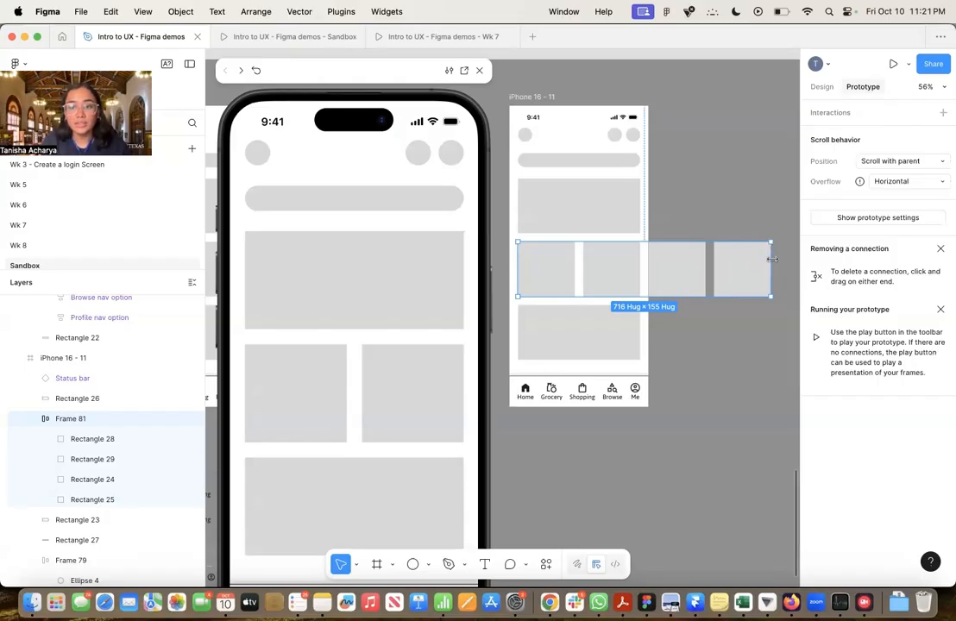
Narrow the card row's frame to about 370 px wide, ending near the phone frame's edge with the extra cards outside it
drag(771, 268, 648, 268)
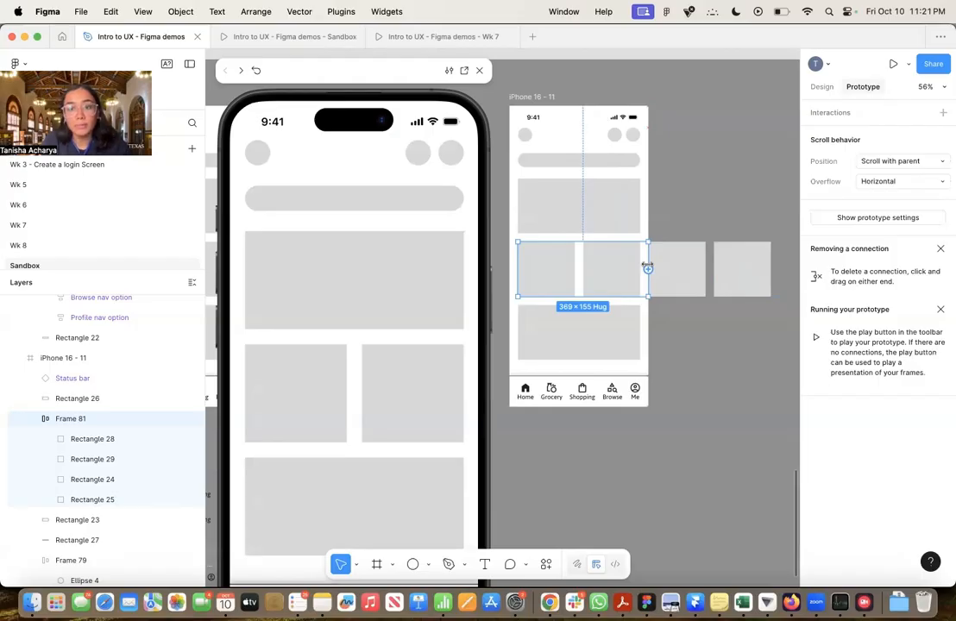
drag(647, 268, 772, 268)
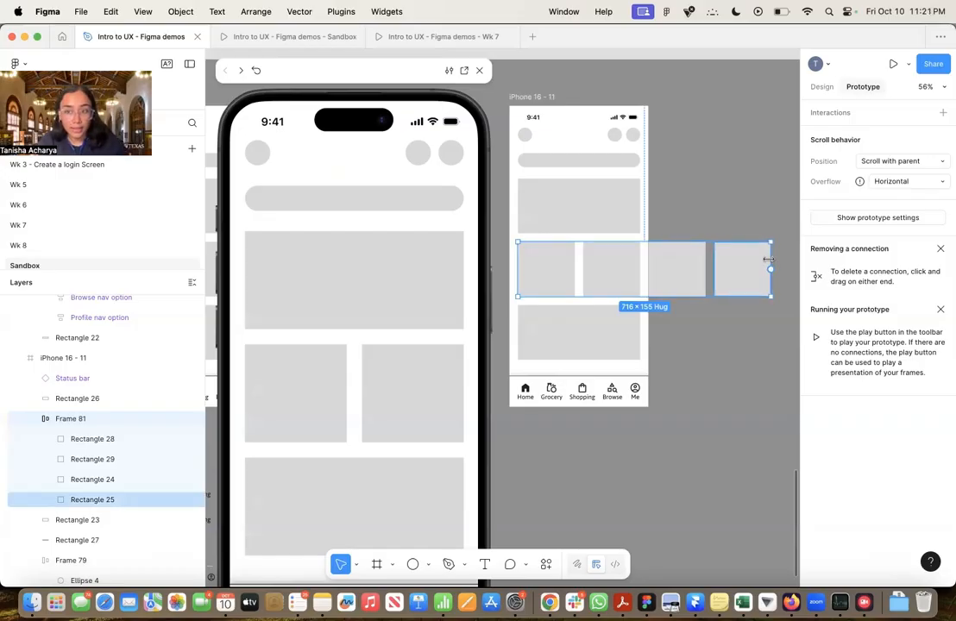
drag(768, 259, 648, 249)
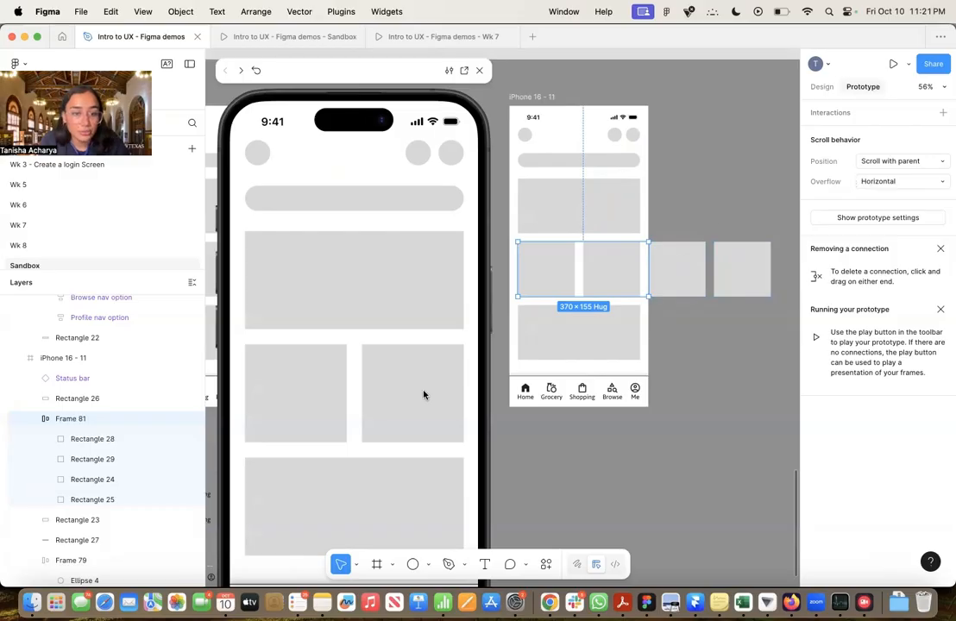
Test the horizontal scrolling of the card row in both directions in the prototype preview
scroll(427, 404, right, 5)
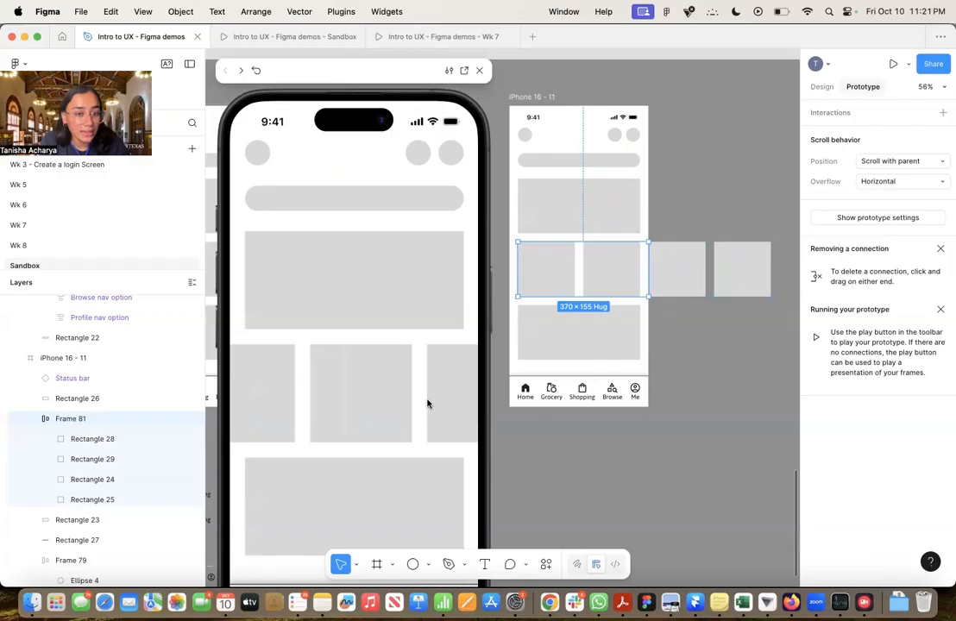
scroll(427, 404, left, 3)
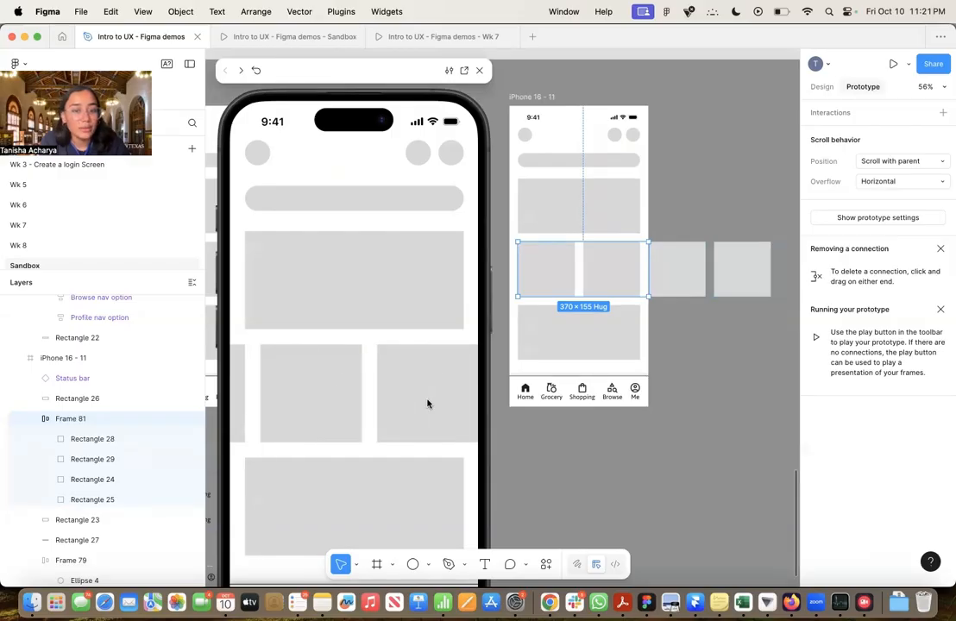
scroll(427, 404, left, 1)
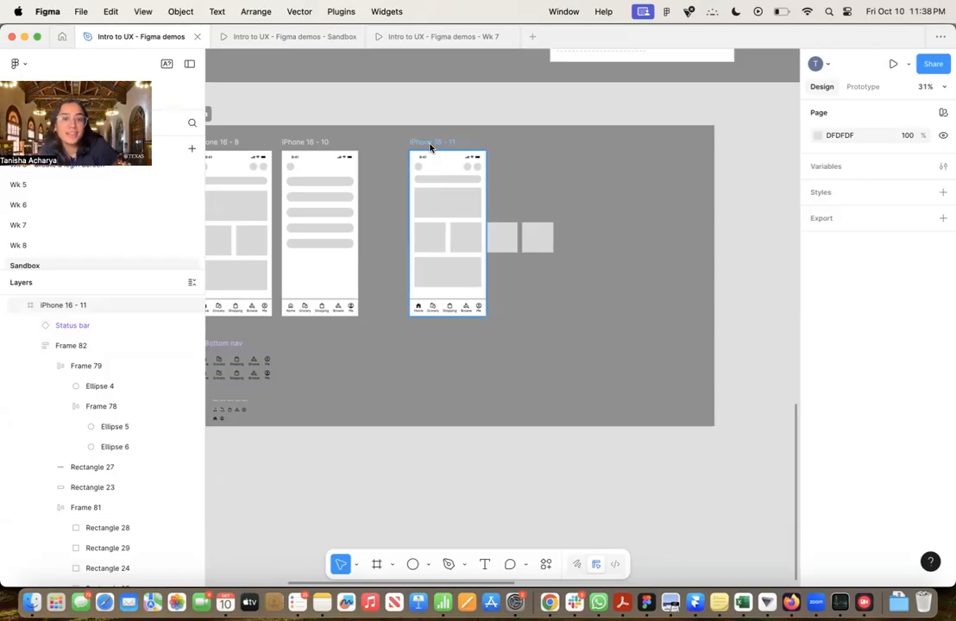
Extend the iPhone 16 - 11 frame to 1346 px tall and move the bottom nav with its background rectangle to its lower edge
click(433, 147)
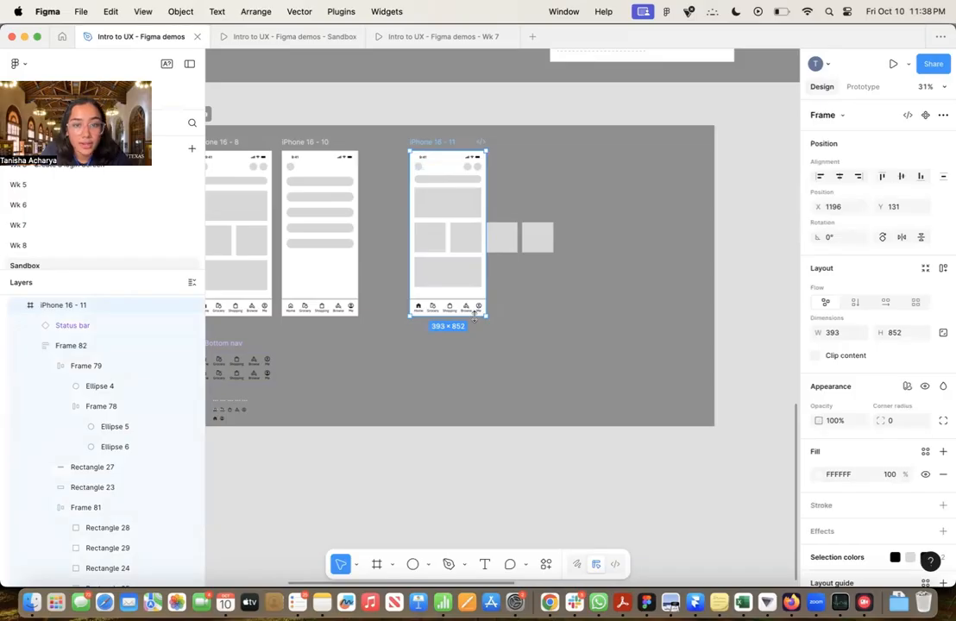
drag(474, 315, 475, 412)
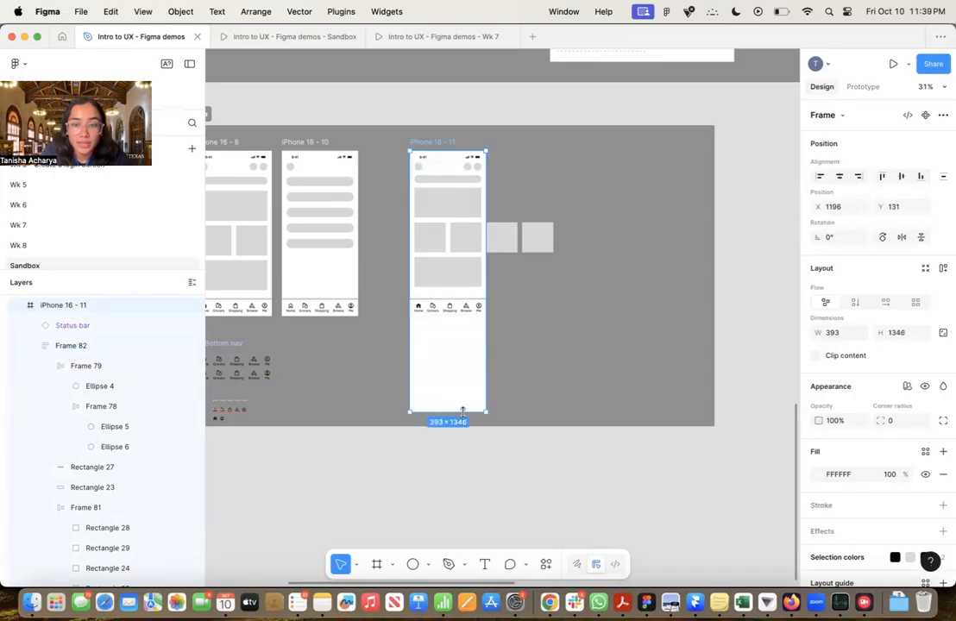
click(462, 306)
scroll(462, 306, up, 5)
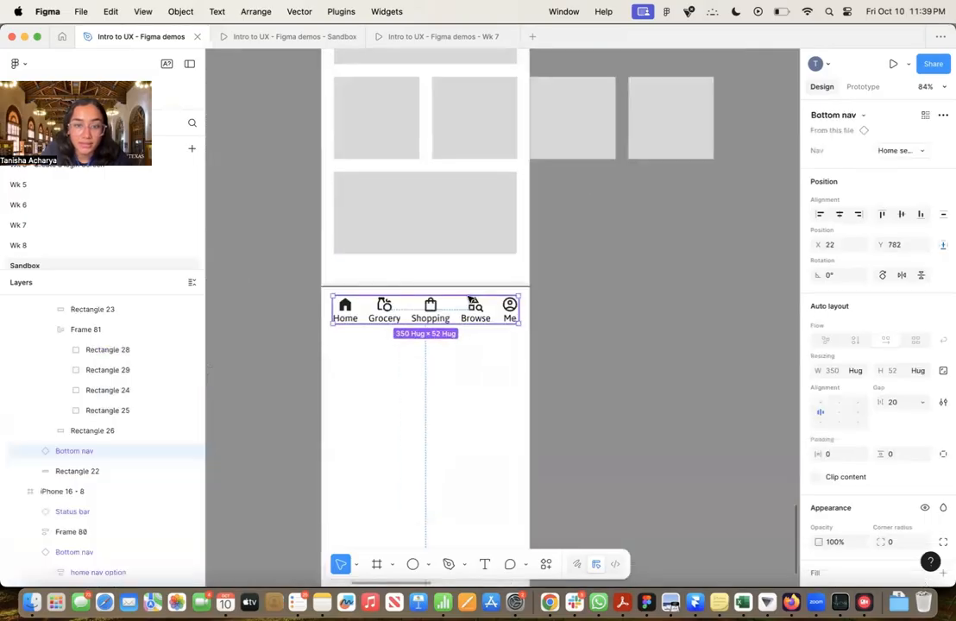
scroll(474, 288, down, 4)
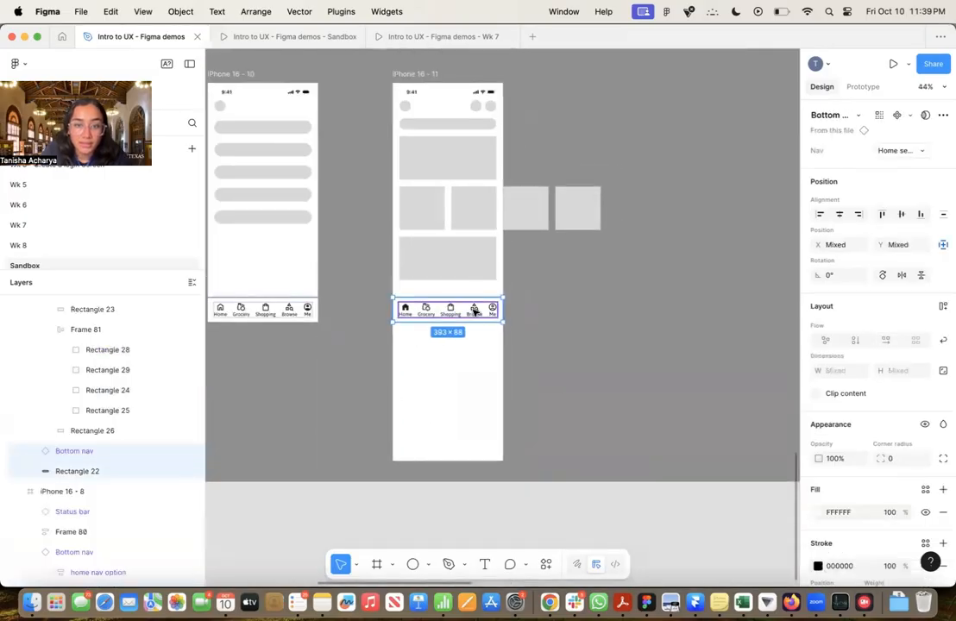
drag(473, 307, 473, 455)
click(501, 414)
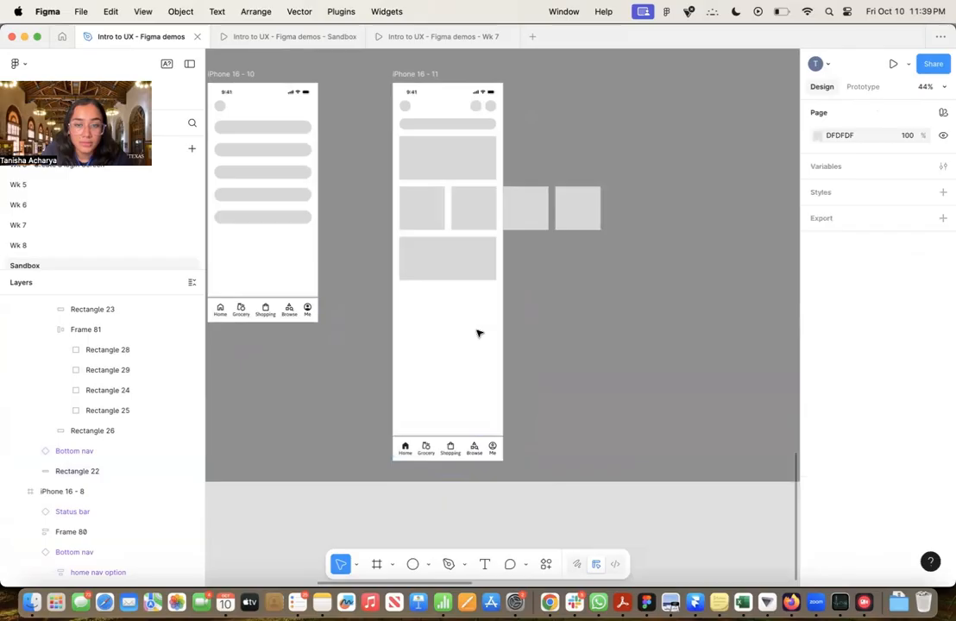
Duplicate the wide card Rectangle 26 three times within the content stack to fill the space above the bottom nav
click(475, 265)
click(474, 265)
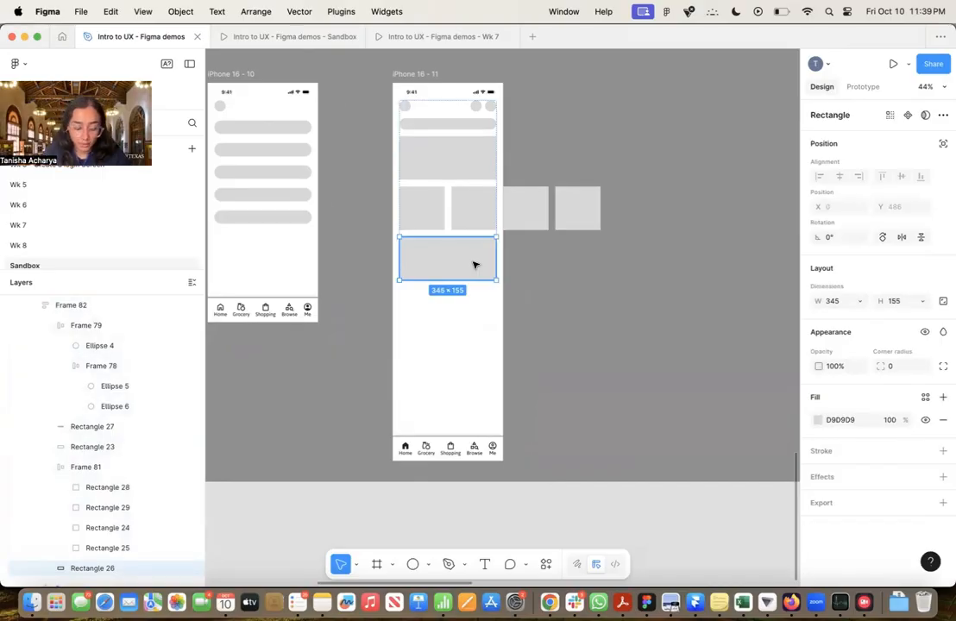
key(super+d)
key(super+d)
key(super+d)
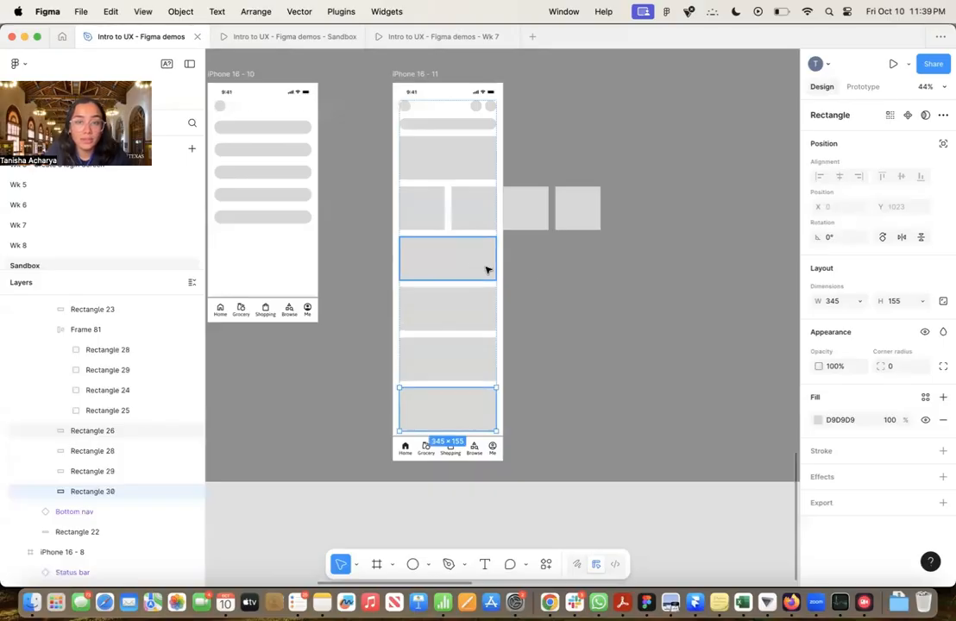
click(542, 271)
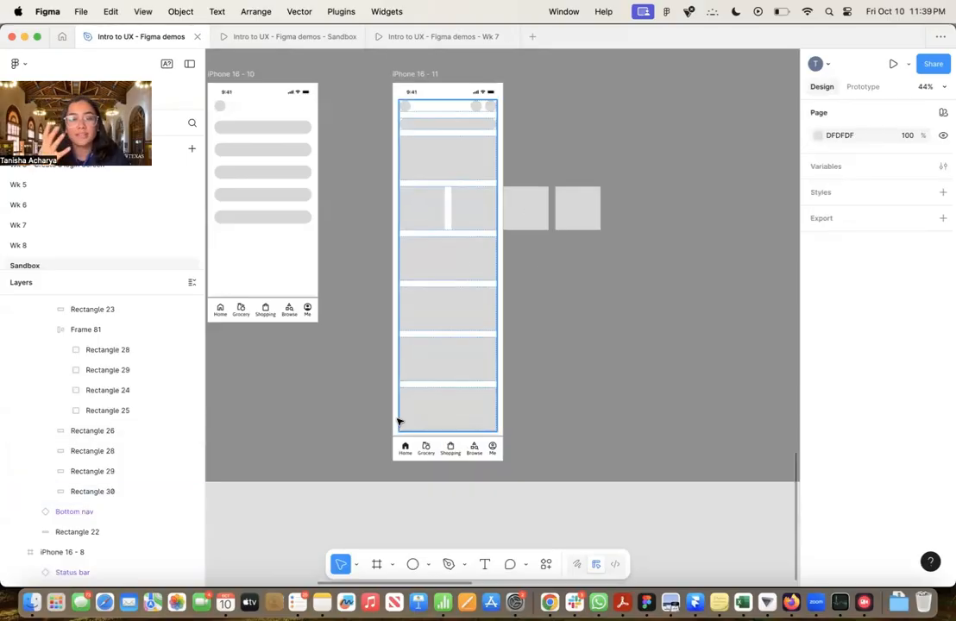
click(544, 381)
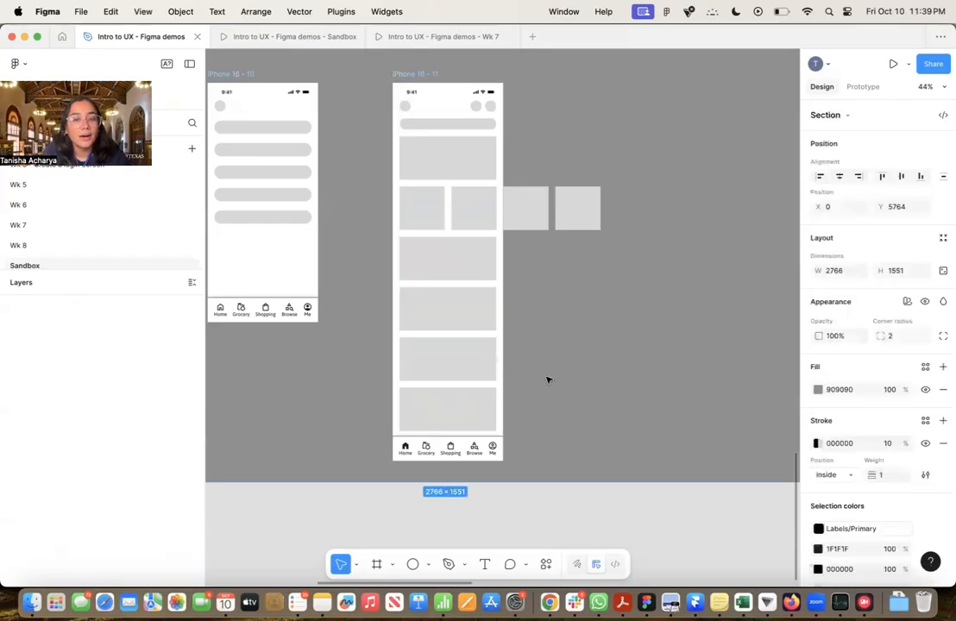
Check the prototype scroll behavior settings of the content stack, Frame 82, in the iPhone 16 - 11 frame
scroll(548, 380, up, 1)
scroll(548, 380, right, 1)
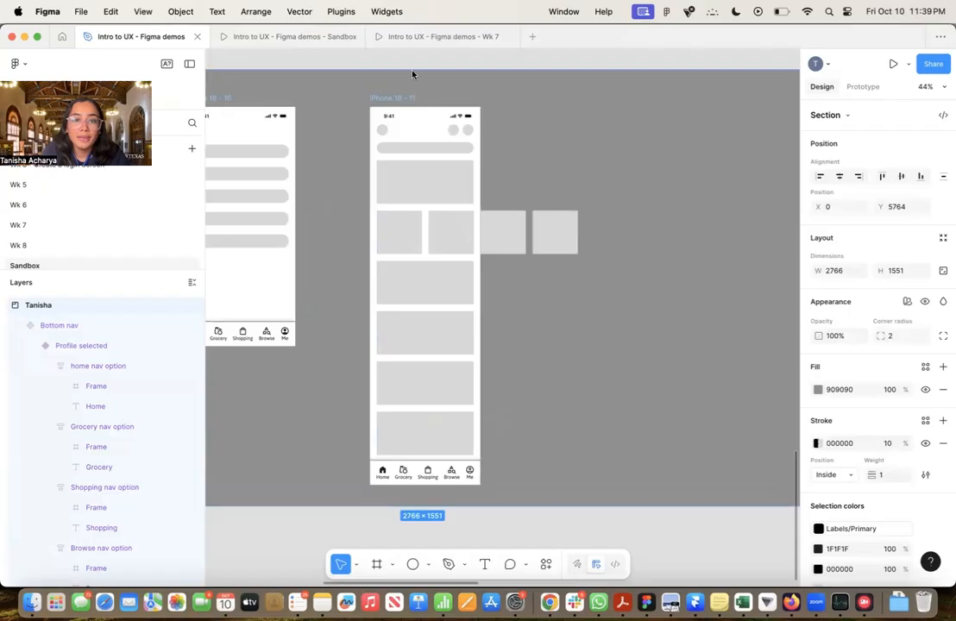
click(450, 147)
click(859, 87)
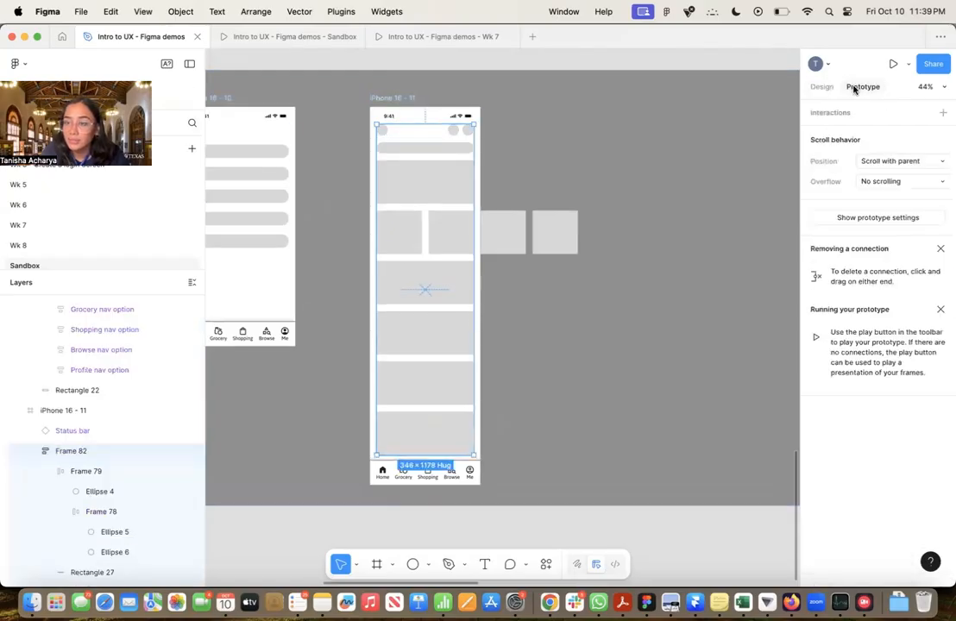
click(717, 148)
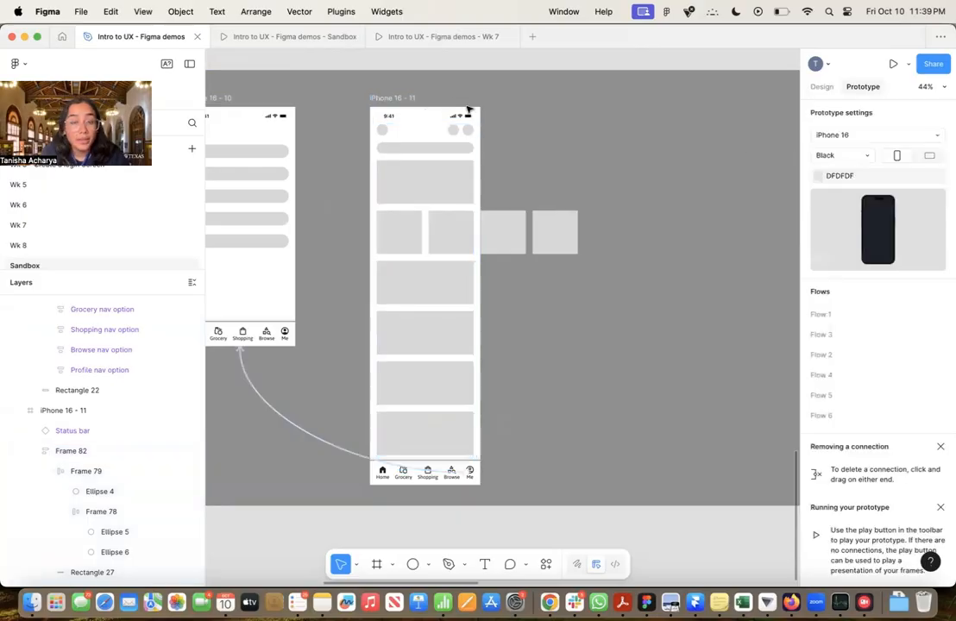
Switch to the Sandbox prototype presentation and test vertical scrolling of the lengthened home screen and horizontal scrolling of its card row
click(275, 36)
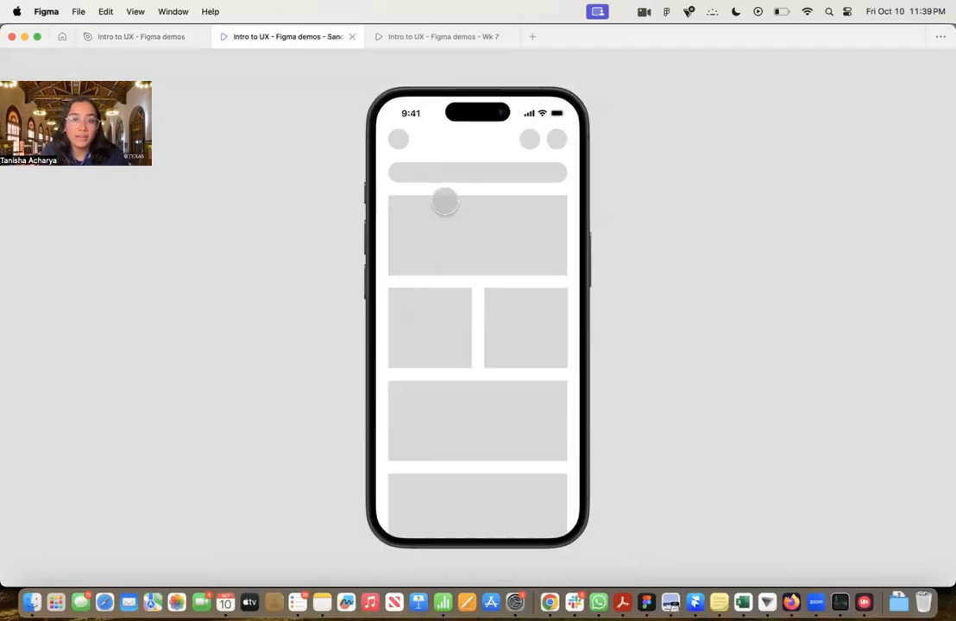
scroll(445, 202, down, 5)
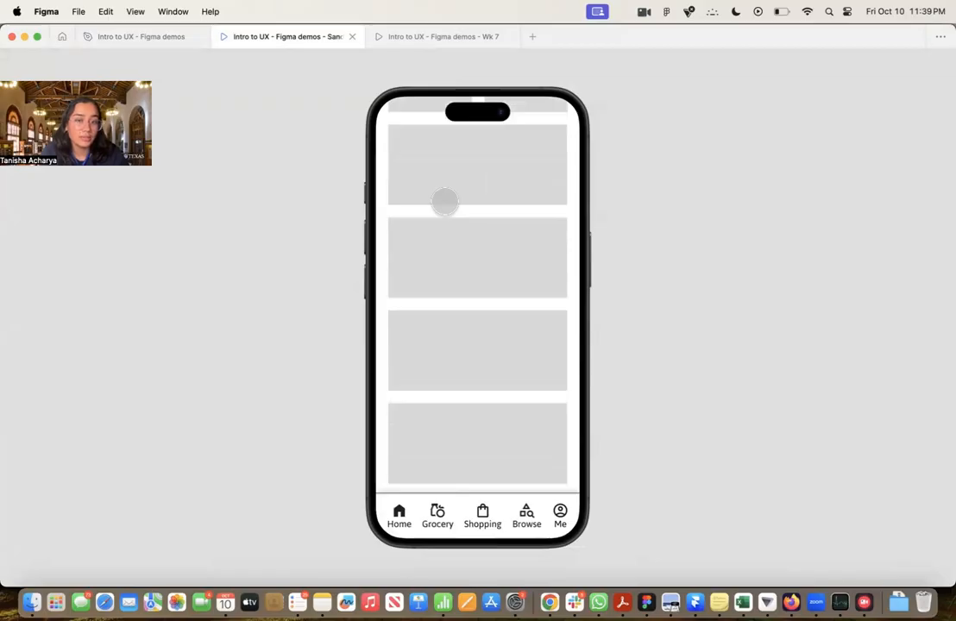
scroll(444, 202, up, 5)
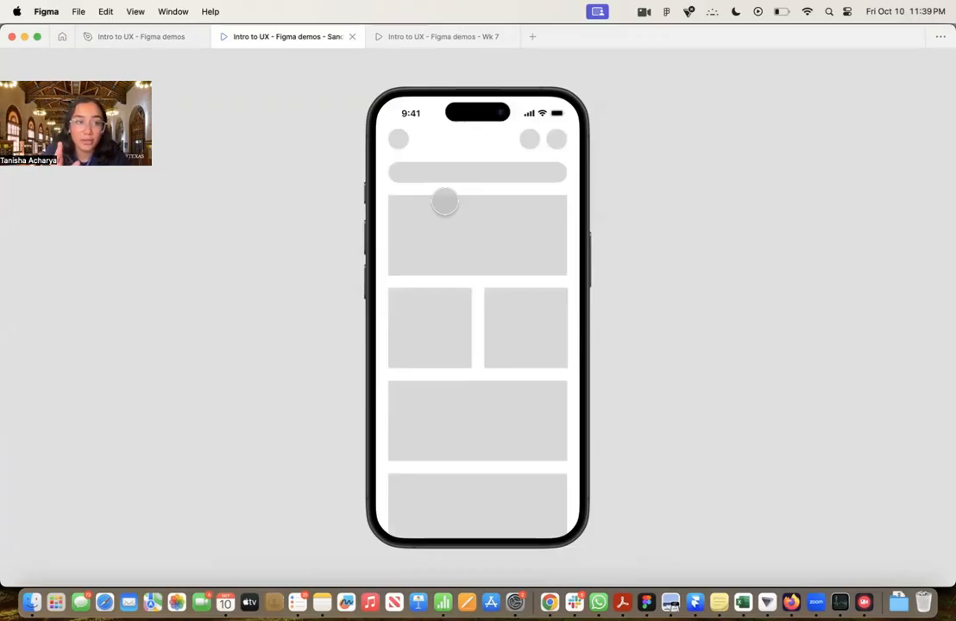
click(143, 41)
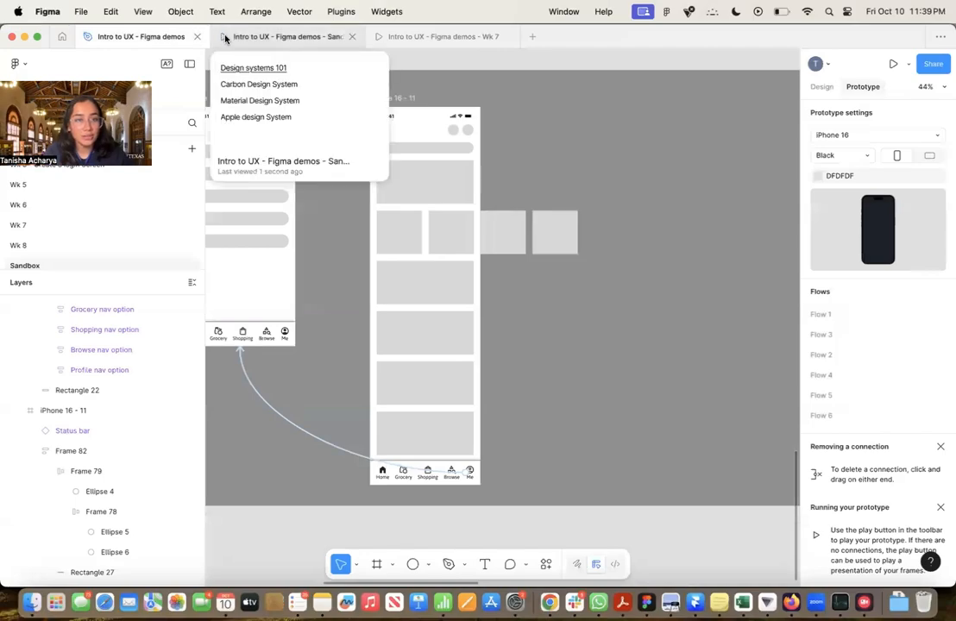
click(278, 37)
scroll(506, 284, down, 2)
scroll(505, 284, up, 2)
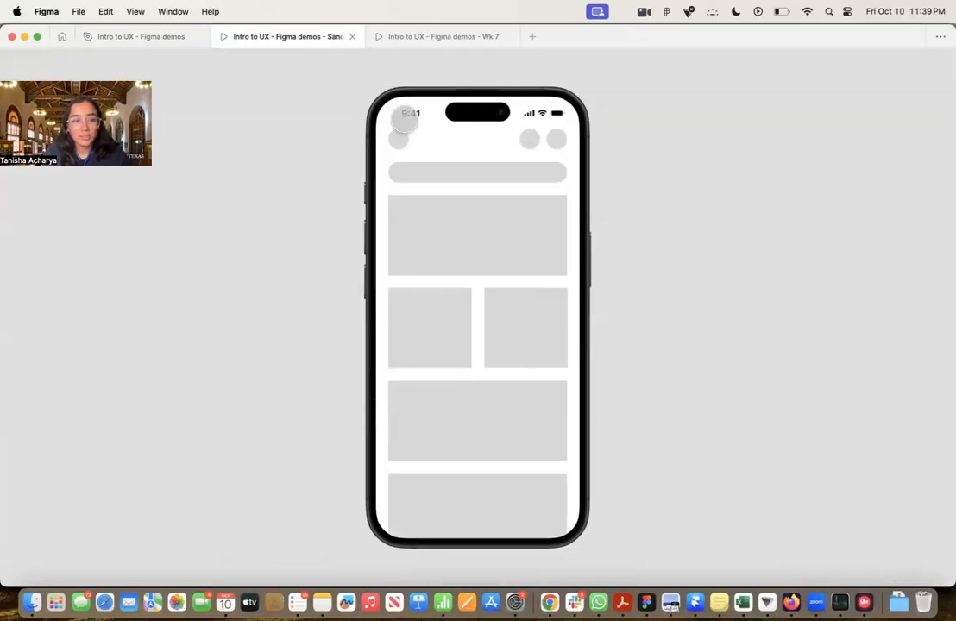
scroll(463, 291, down, 5)
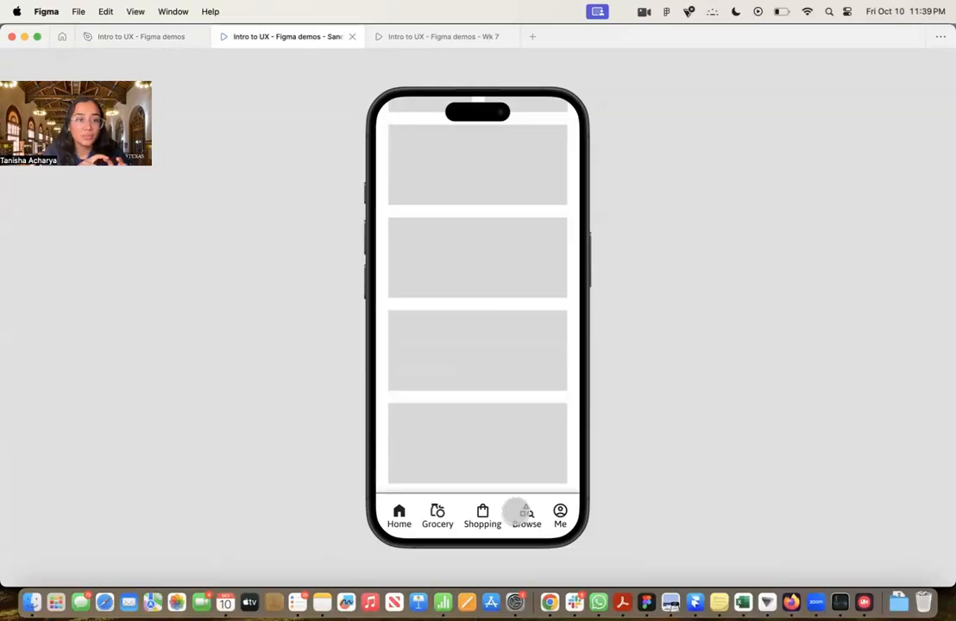
scroll(552, 414, up, 5)
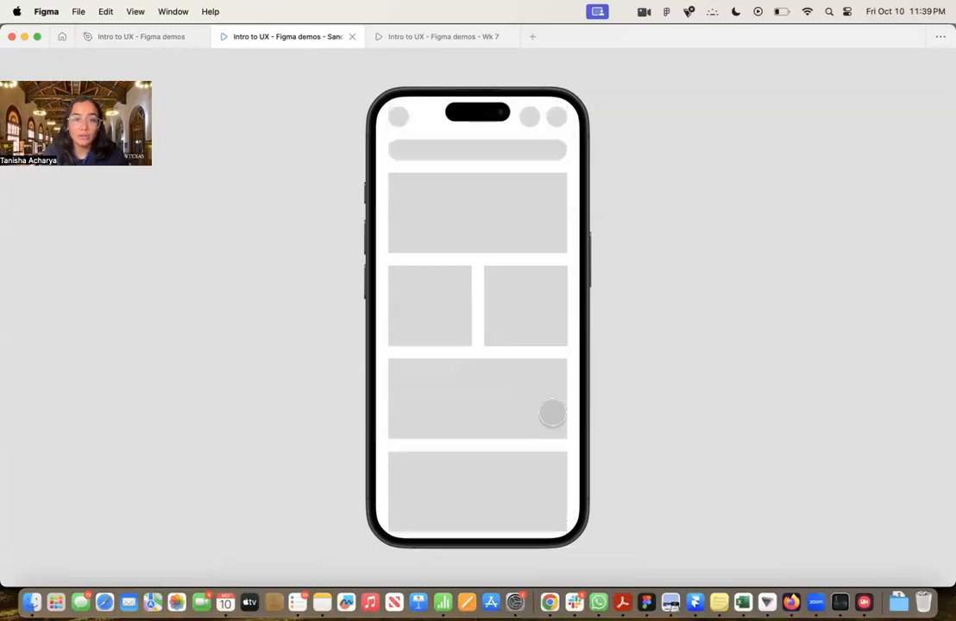
scroll(538, 369, down, 5)
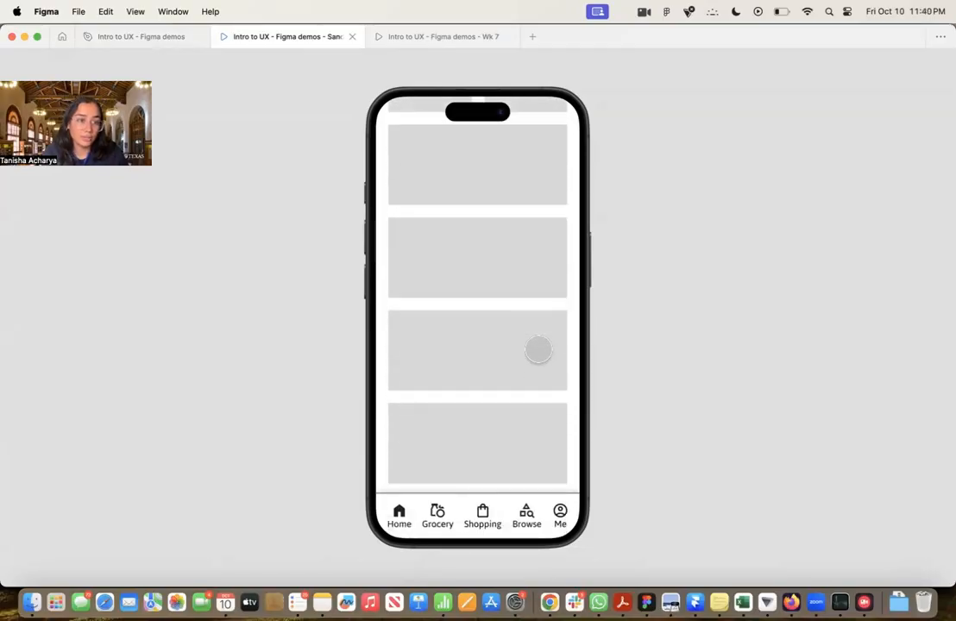
scroll(540, 286, up, 5)
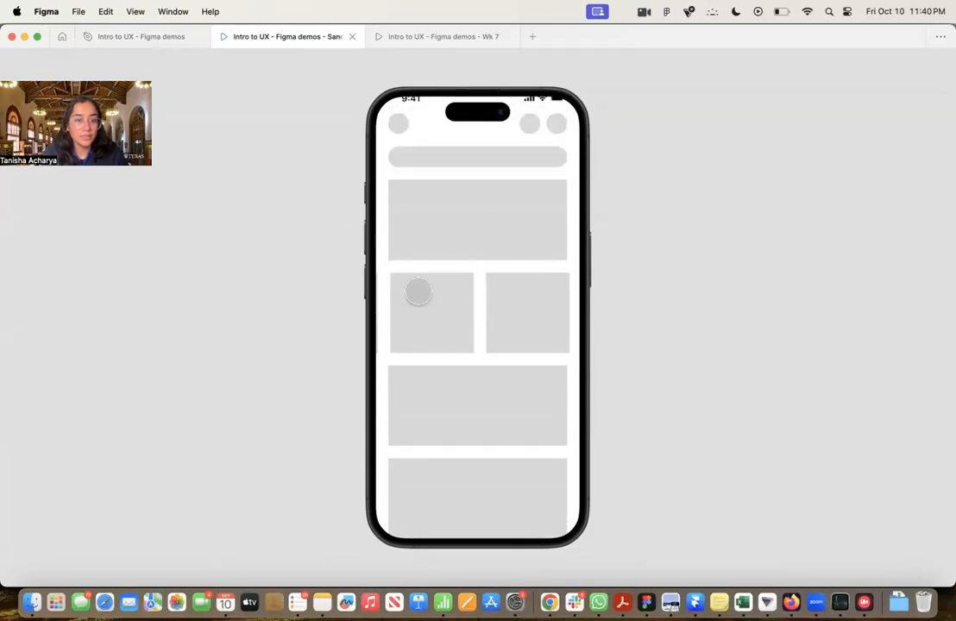
scroll(420, 291, right, 1)
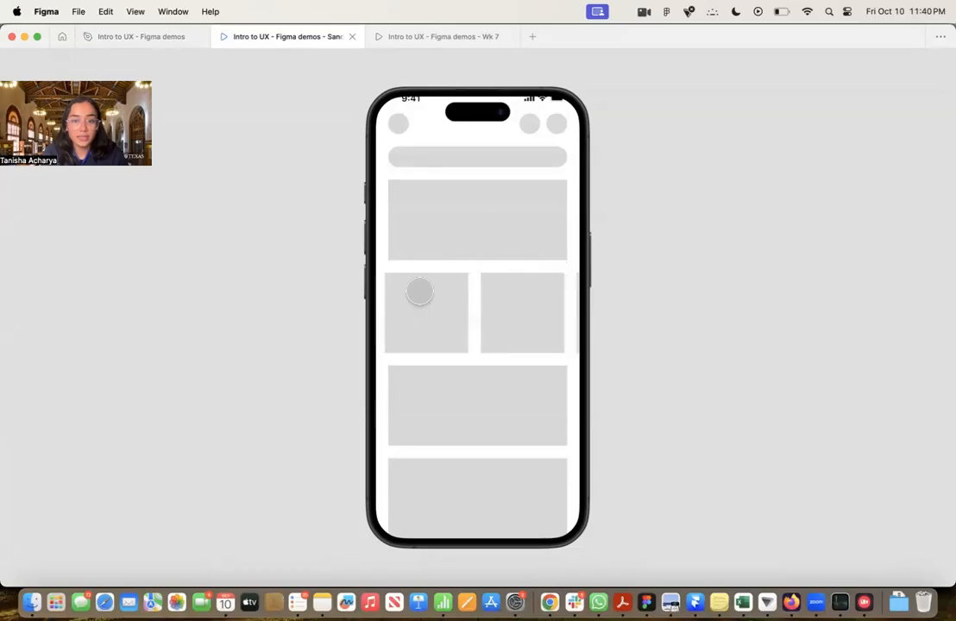
Return to the Figma demos design file and set the status bar's scroll position in the iPhone 16 - 11 frame to Fixed (stay in place)
click(155, 37)
click(518, 121)
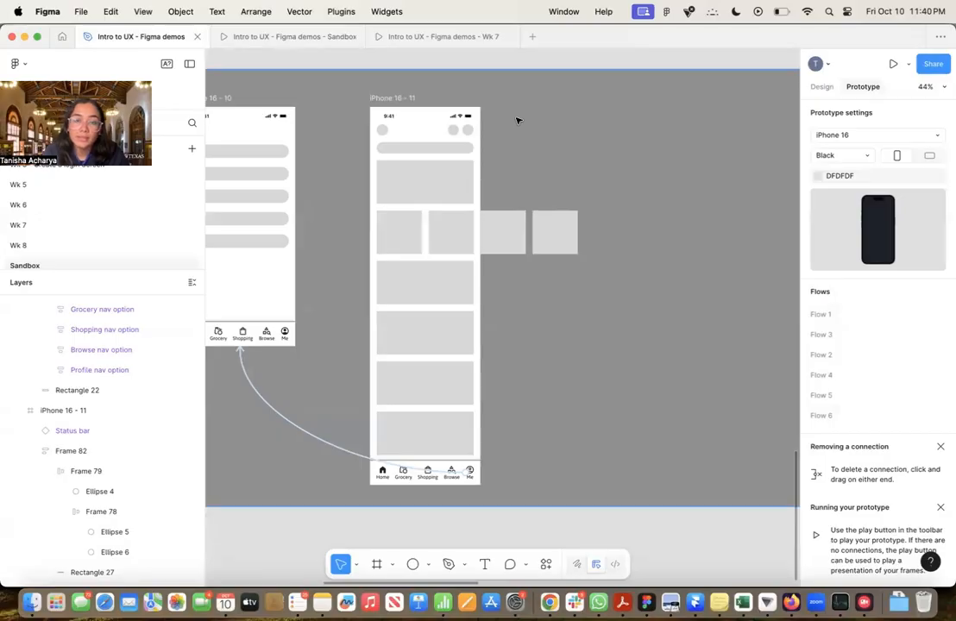
scroll(493, 107, left, 3)
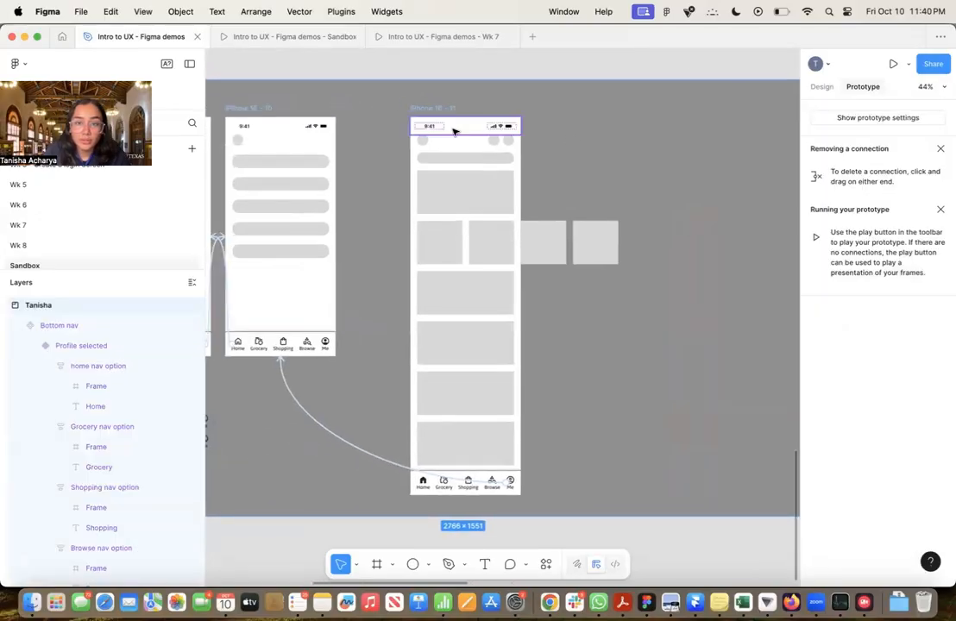
click(454, 131)
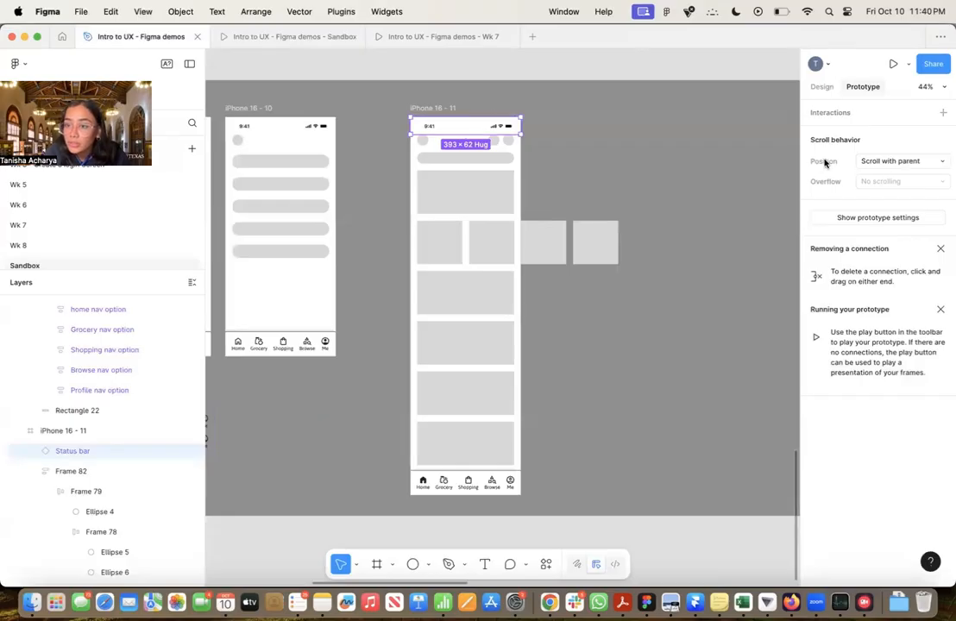
click(888, 165)
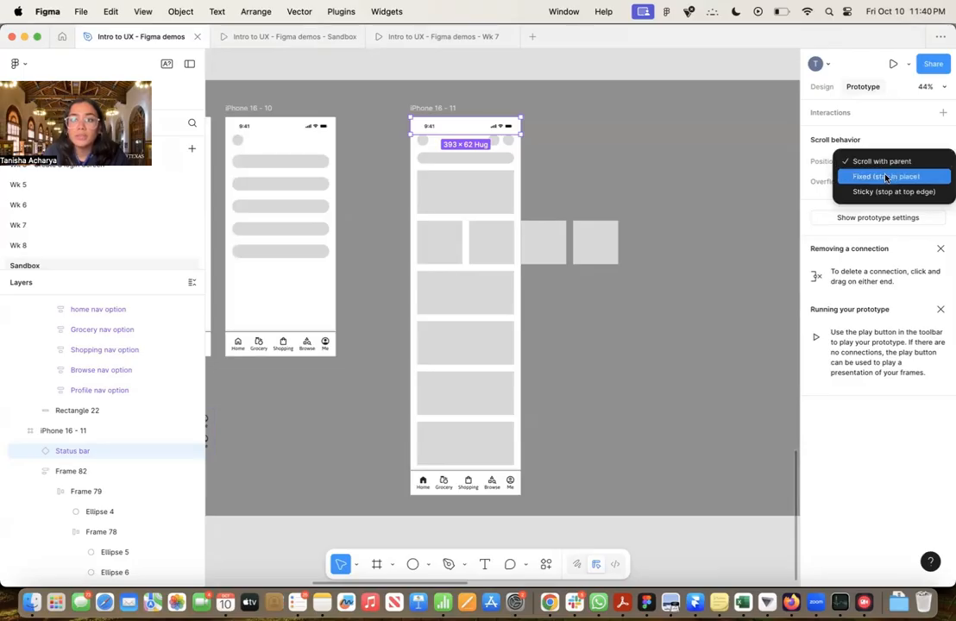
click(886, 177)
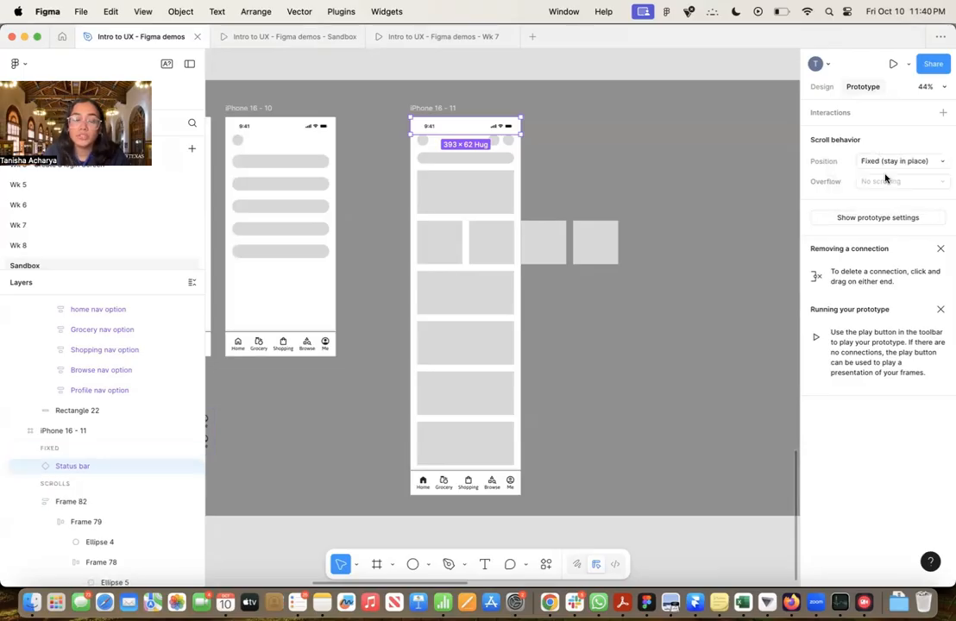
click(887, 163)
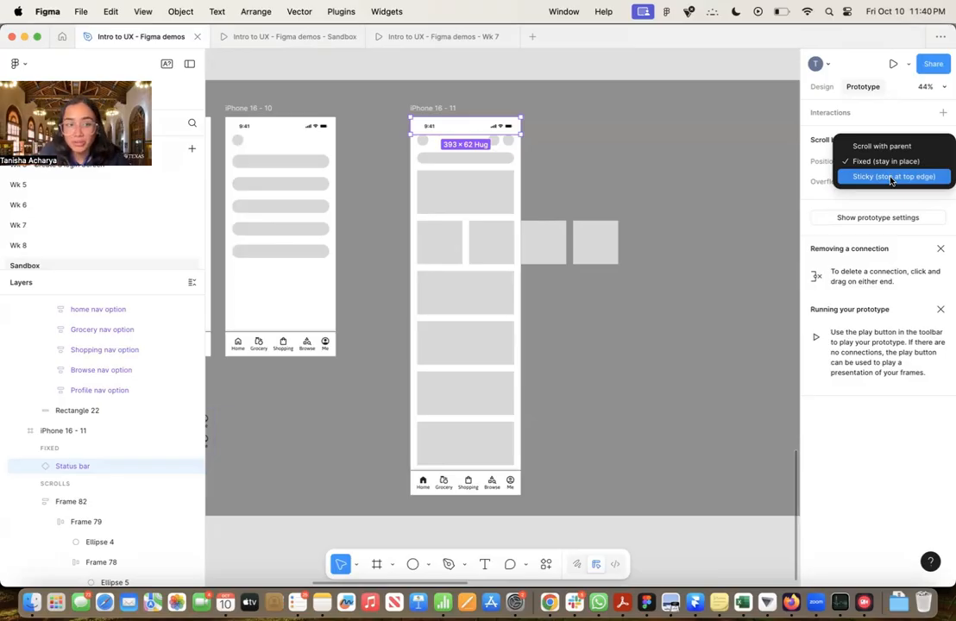
click(885, 160)
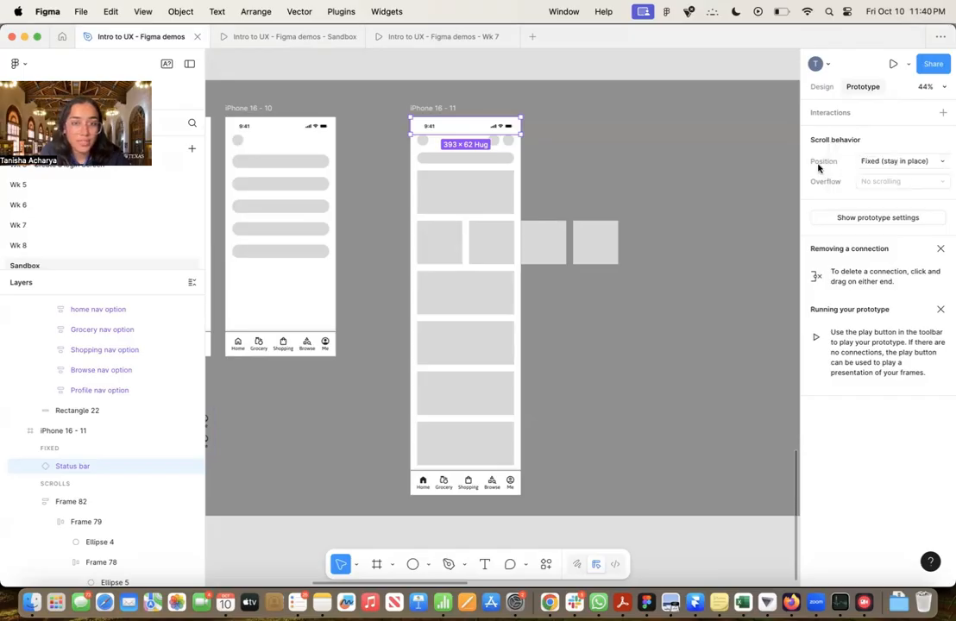
click(653, 177)
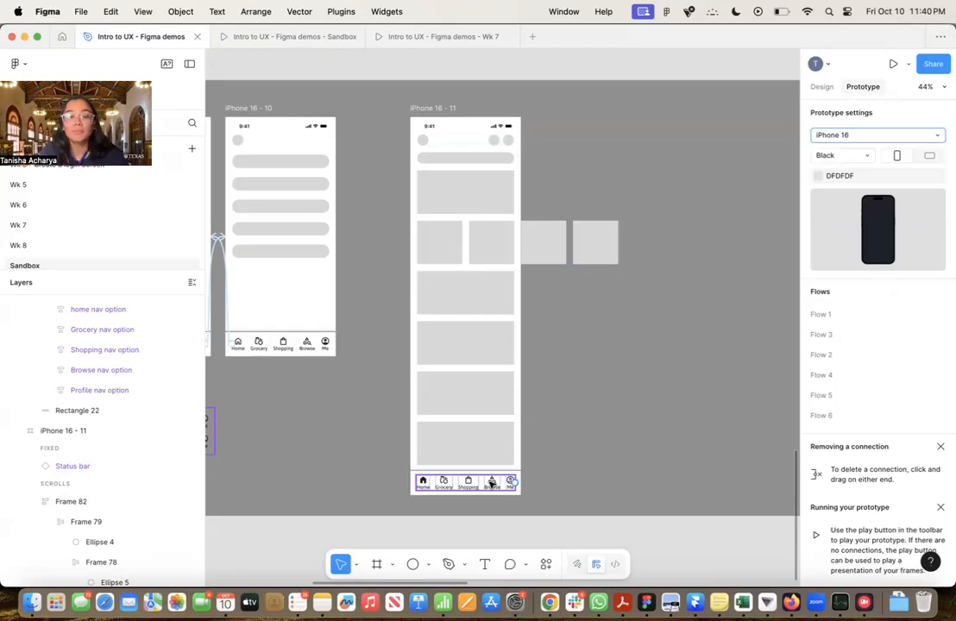
Combine the Bottom nav and its background Rectangle 22 in the iPhone 16 - 11 frame into a single auto layout frame
click(491, 484)
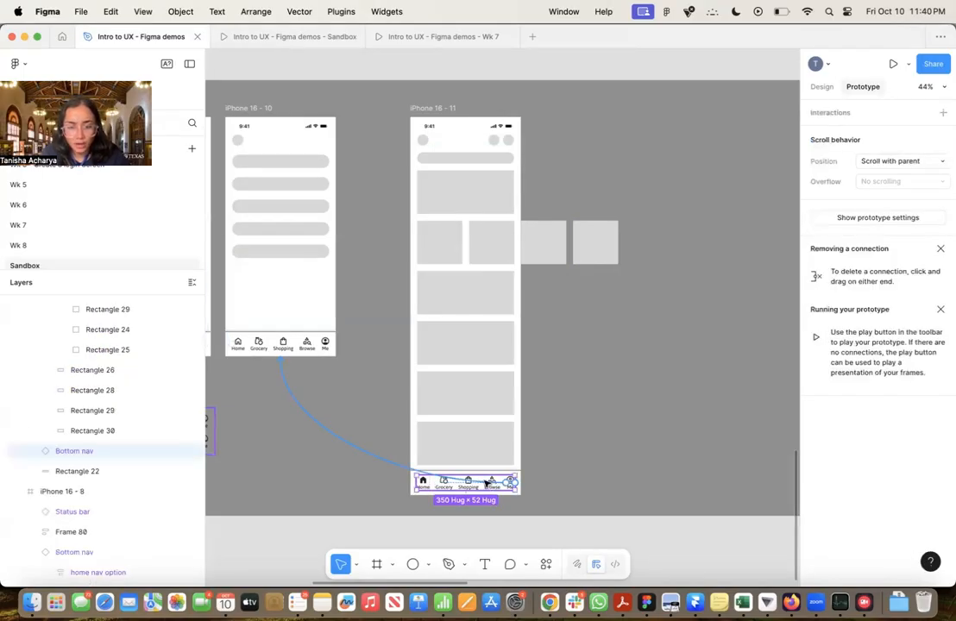
scroll(491, 484, up, 10)
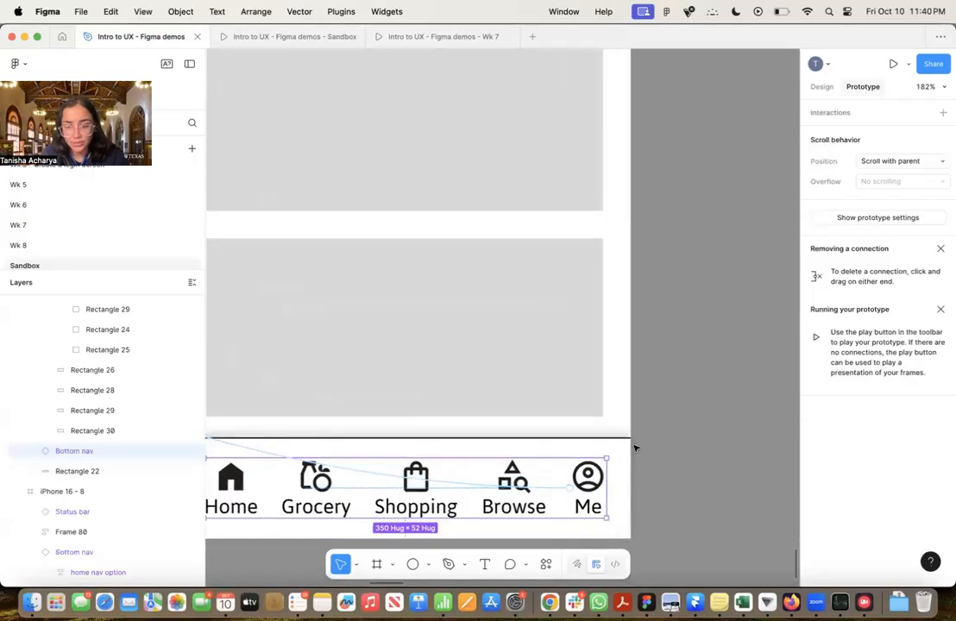
click(623, 464)
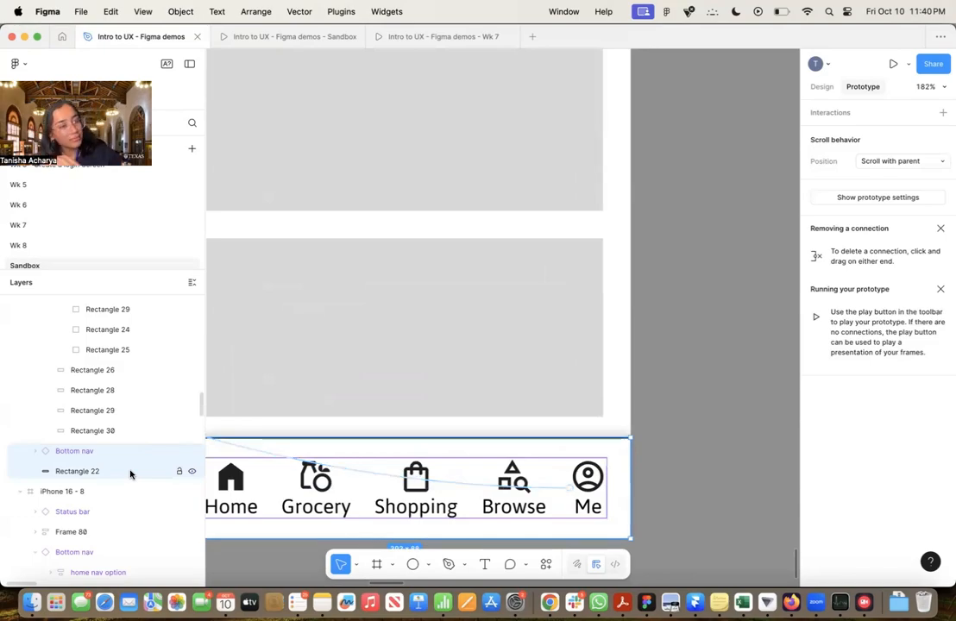
key(super+f)
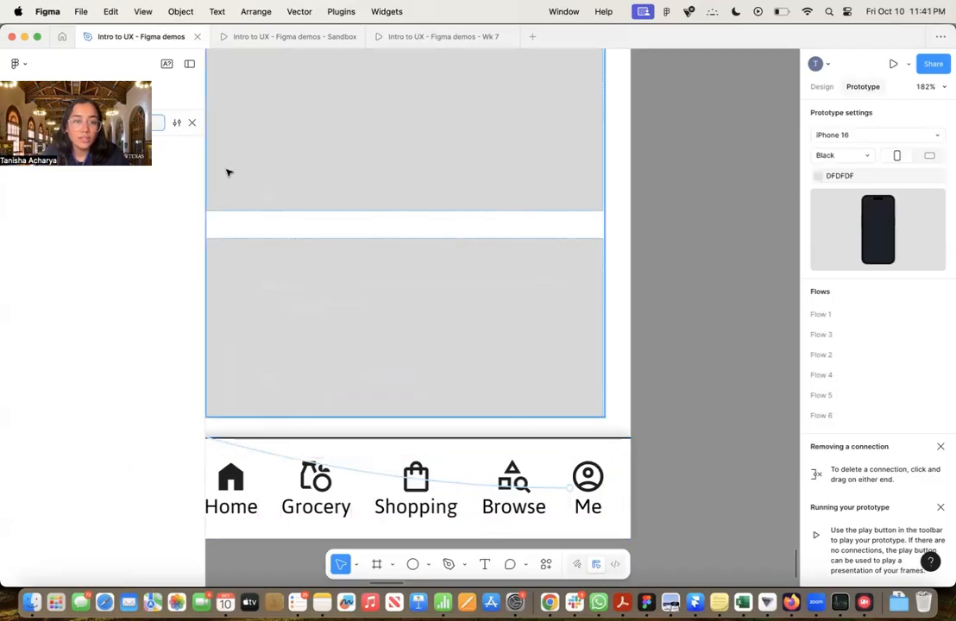
click(192, 122)
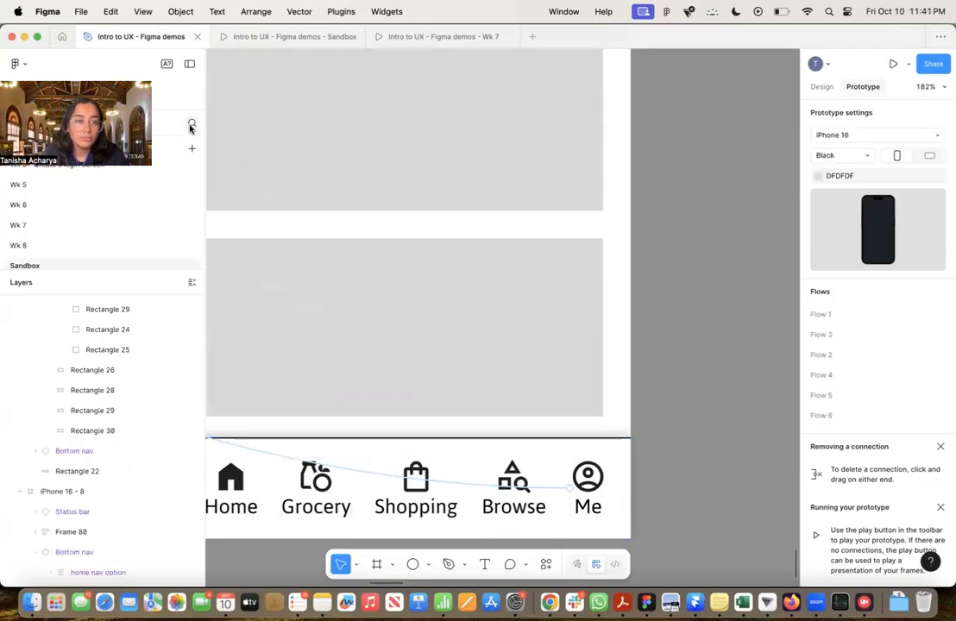
click(609, 479)
click(604, 480)
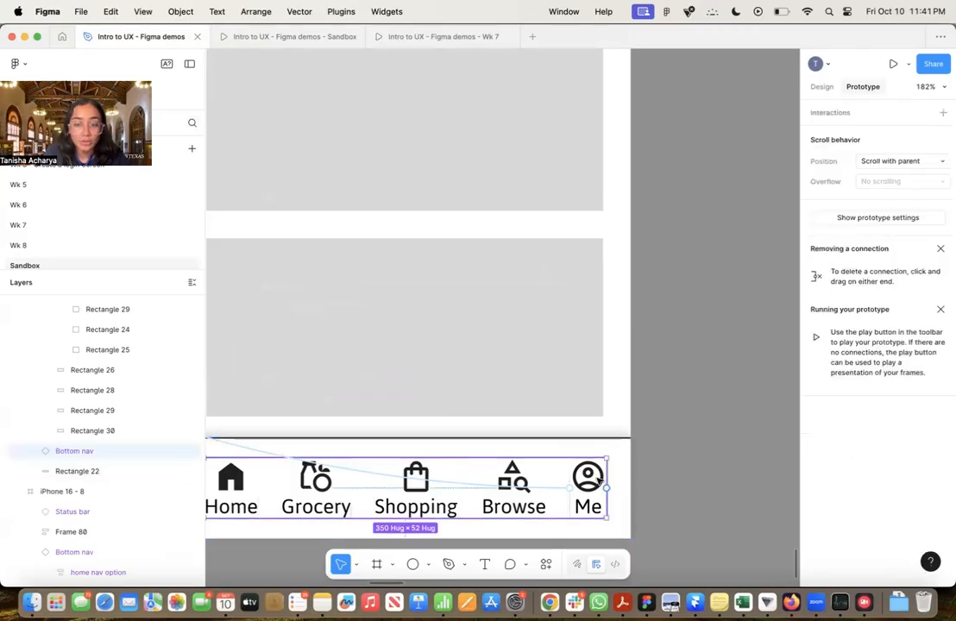
click(626, 471)
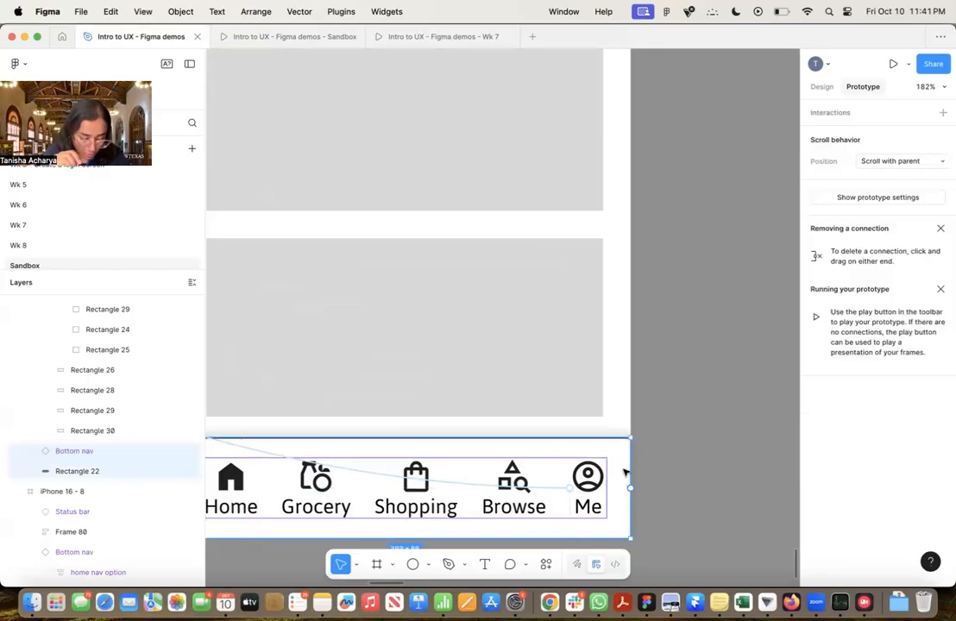
key(super+alt+g)
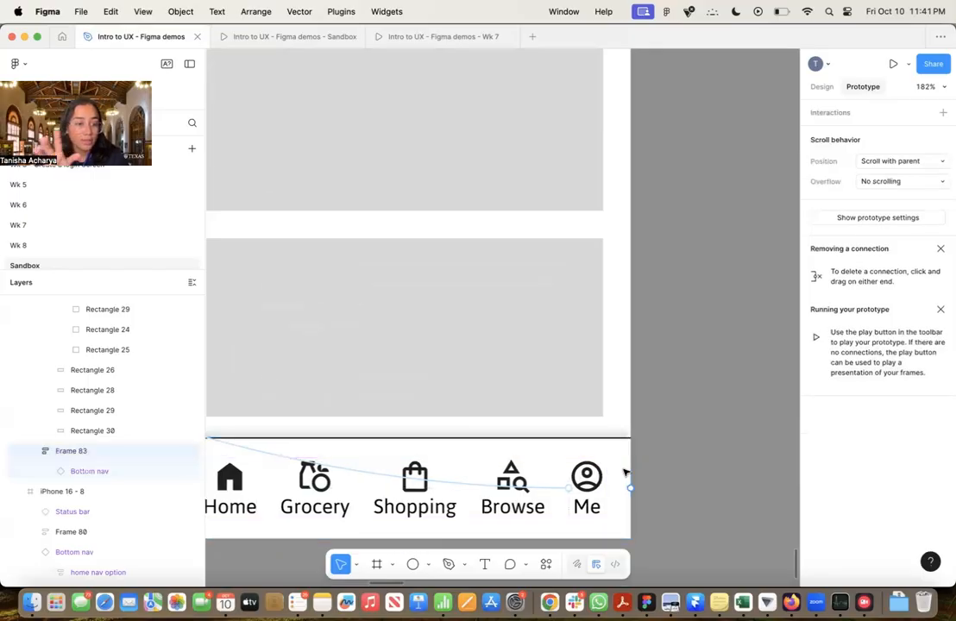
Set the scroll position of the combined bottom nav frame, Frame 83, to Fixed (stay in place)
scroll(689, 421, down, 5)
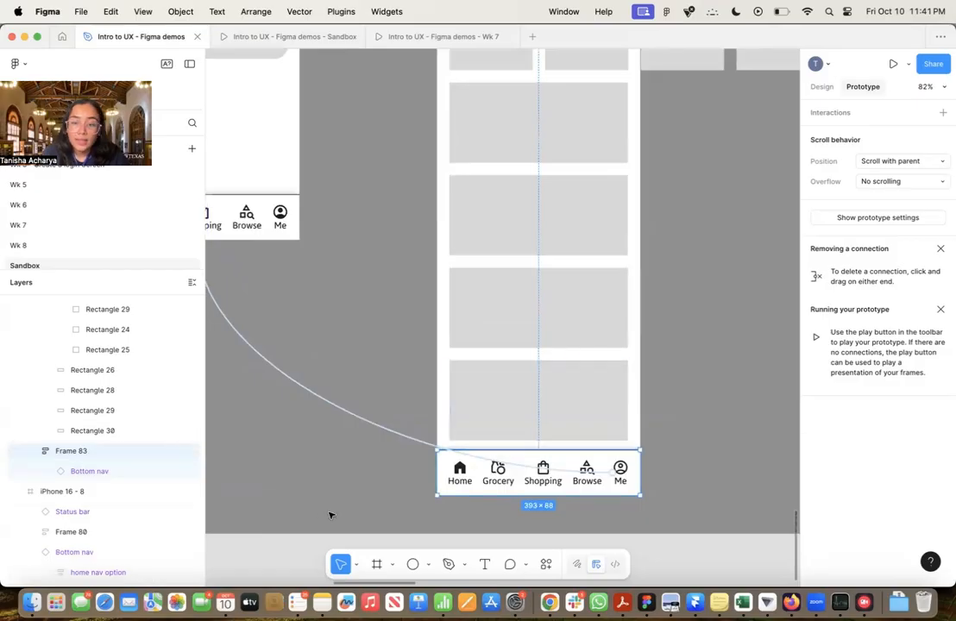
scroll(556, 499, right, 2)
scroll(555, 498, up, 1)
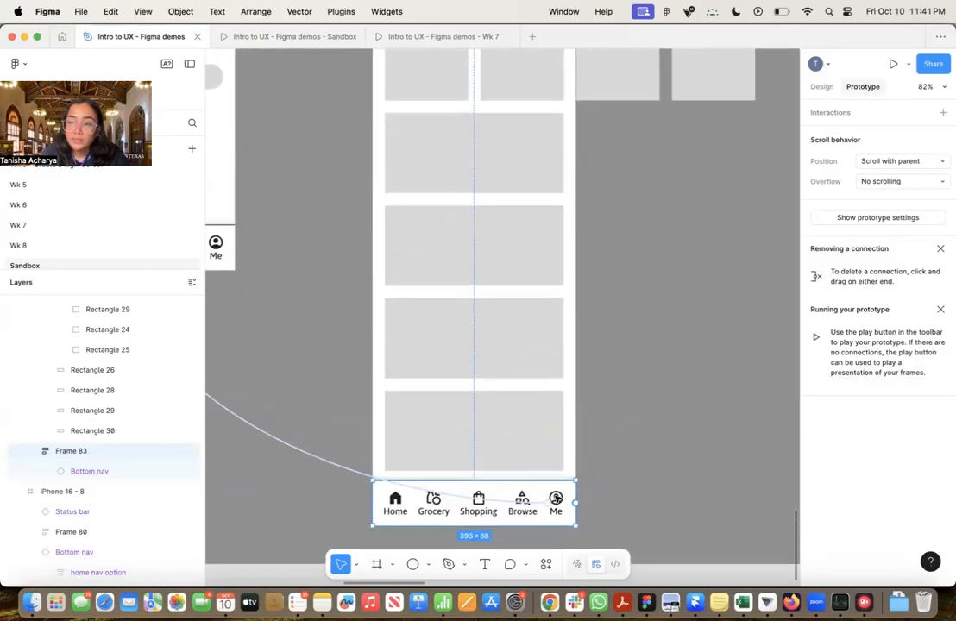
click(886, 163)
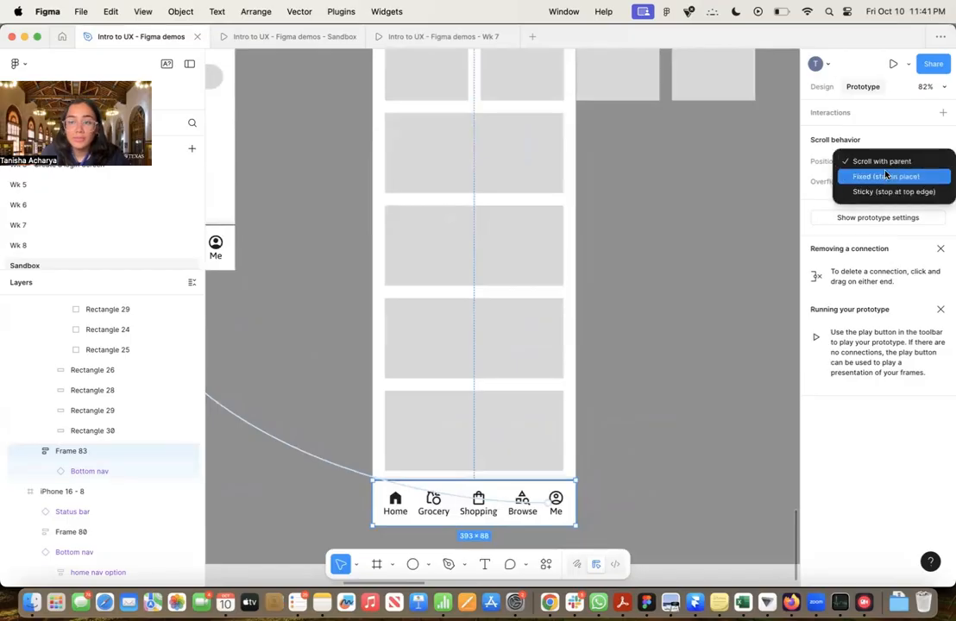
click(885, 175)
scroll(646, 284, down, 3)
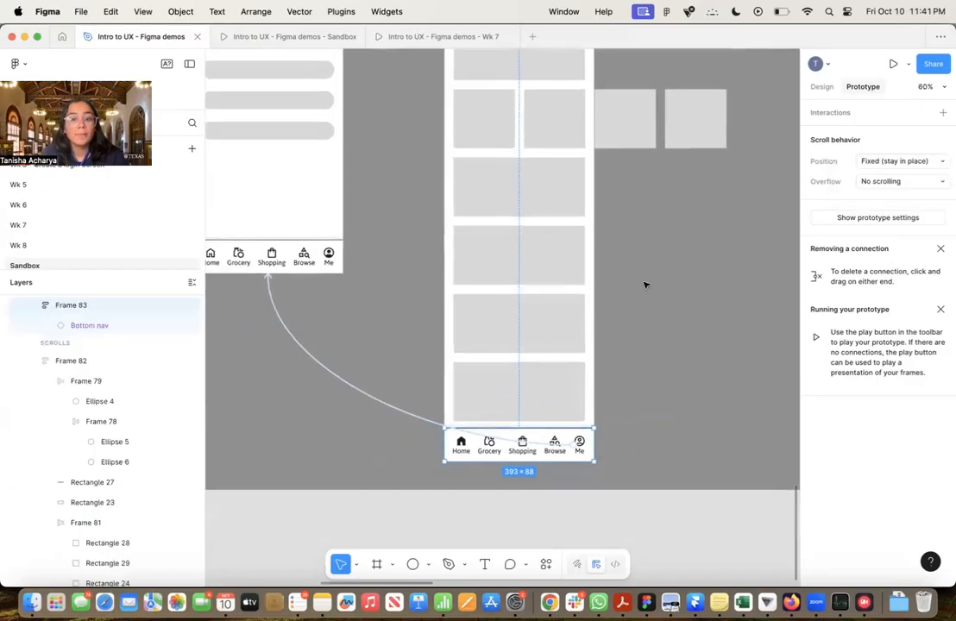
Look up the iPhone 16 - 10 frame's height and set the iPhone 16 - 11 frame's height to the same 852 px
scroll(647, 284, down, 5)
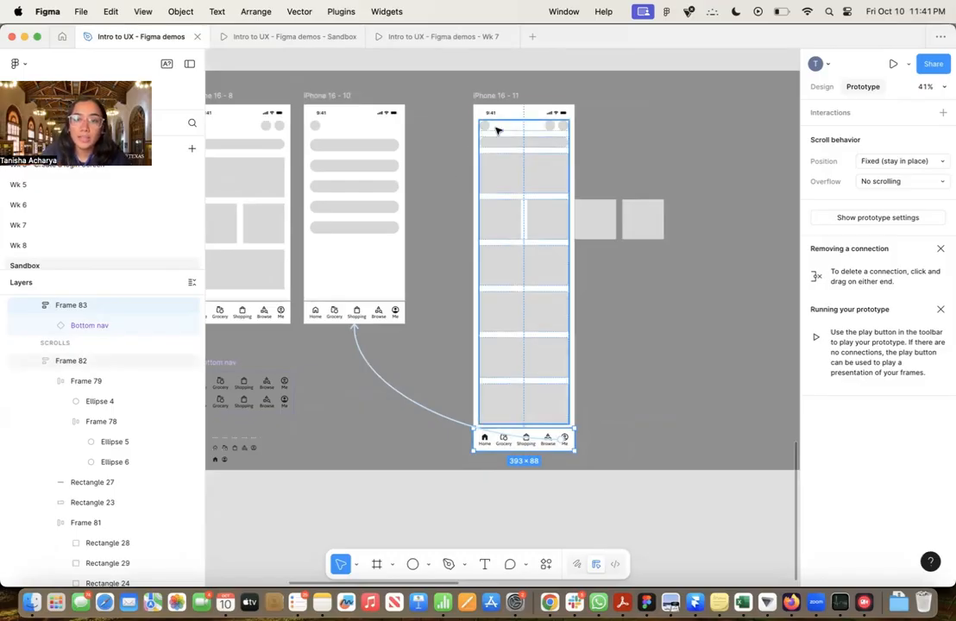
click(336, 97)
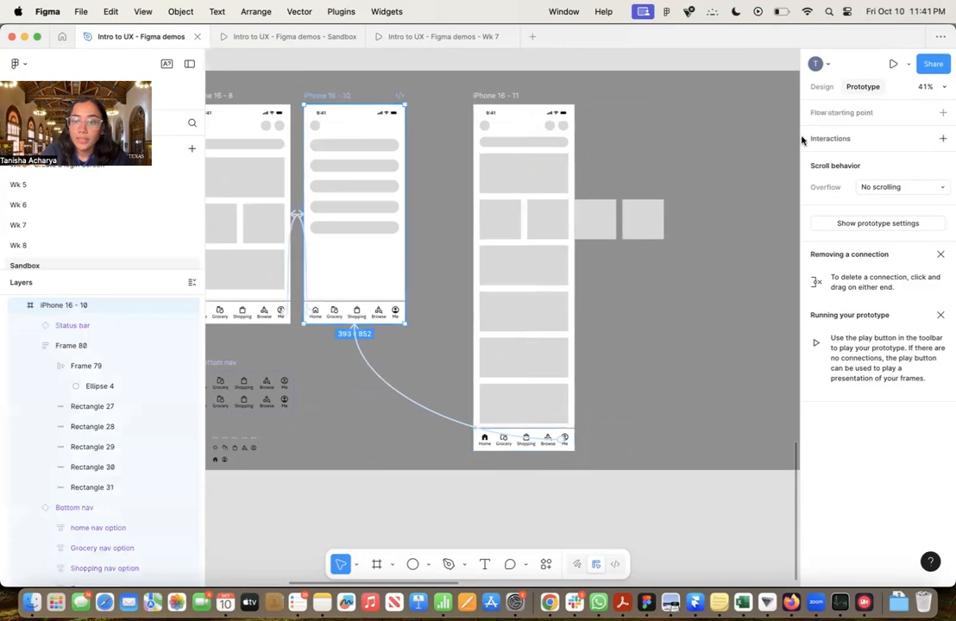
click(822, 89)
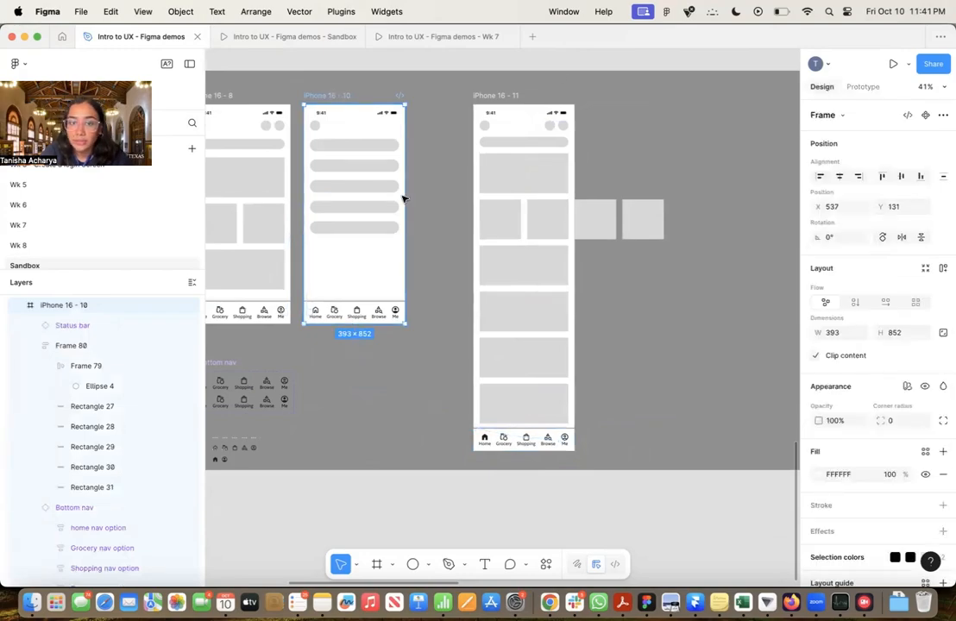
click(904, 335)
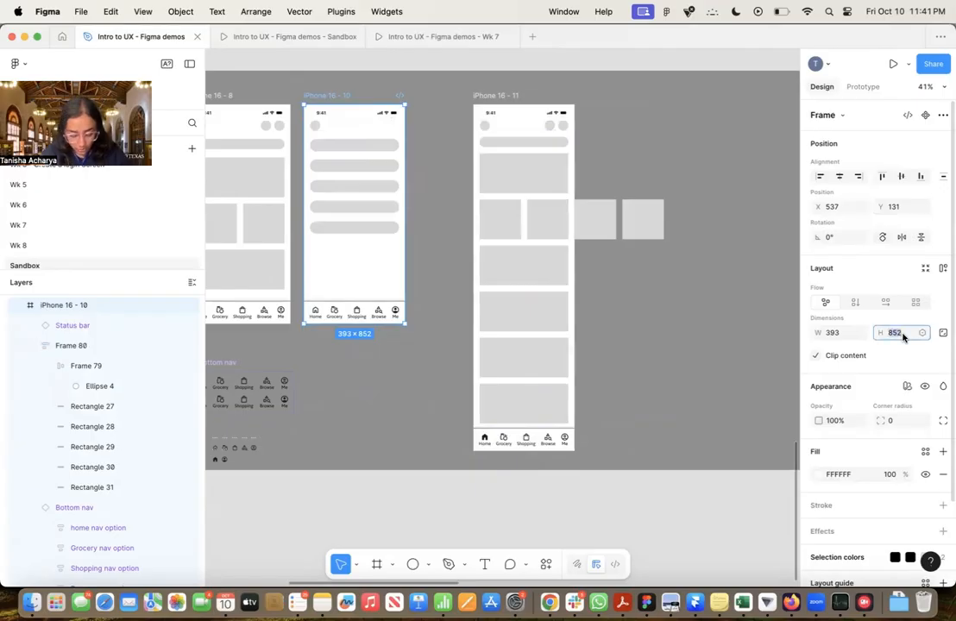
click(642, 164)
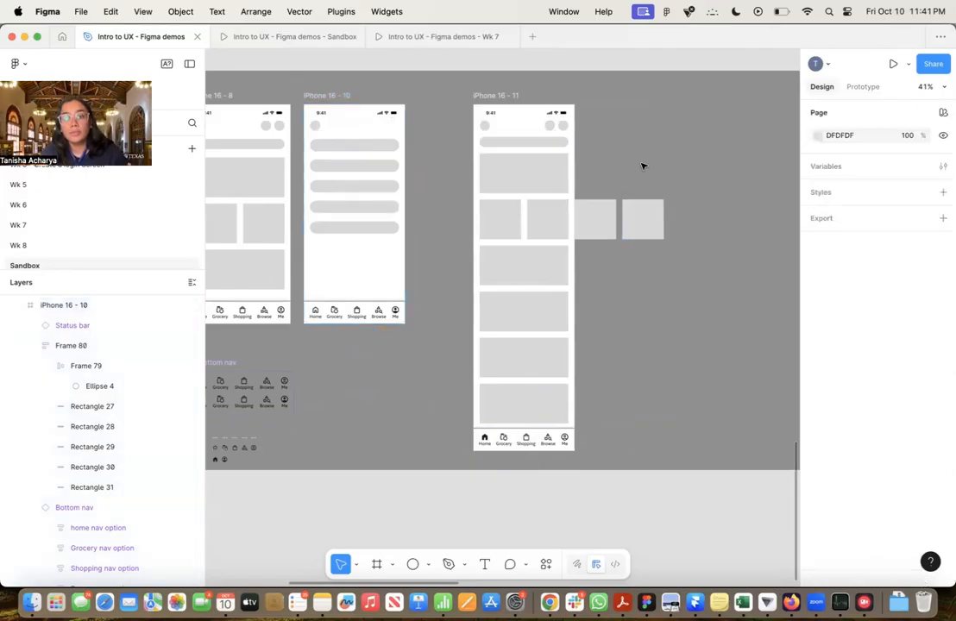
click(512, 96)
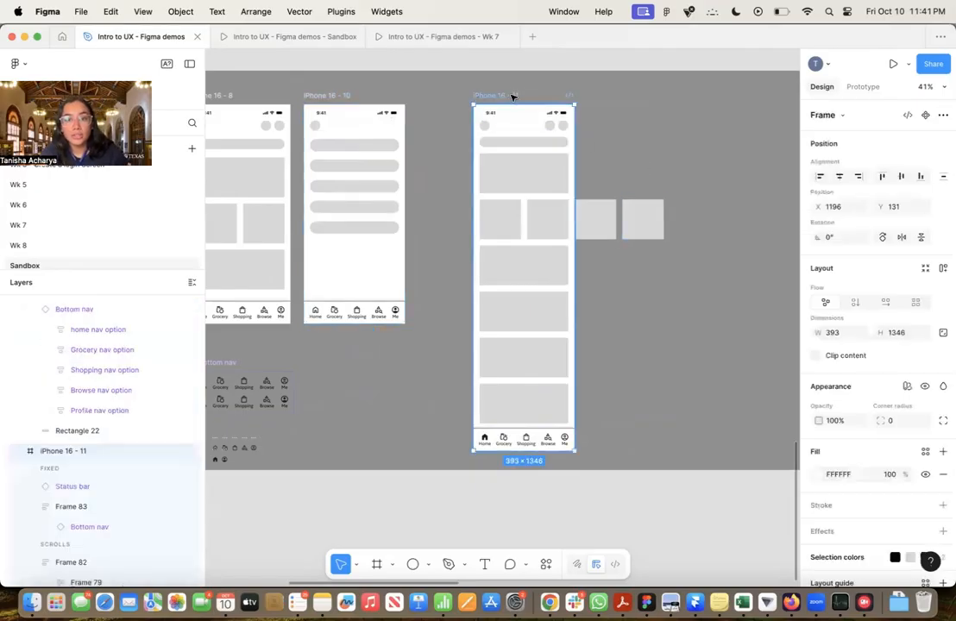
click(902, 335)
text(852)
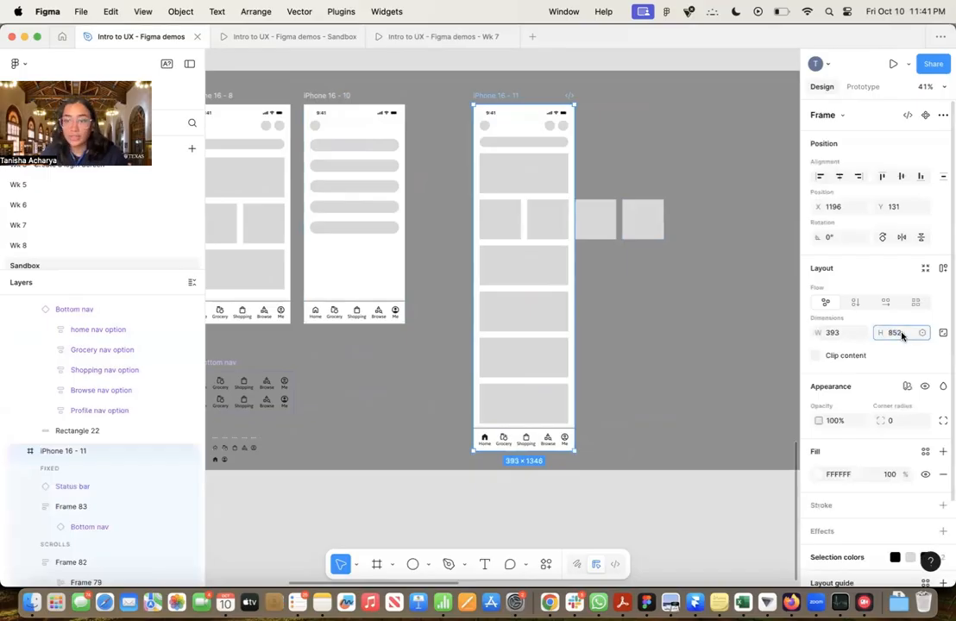
key(Return)
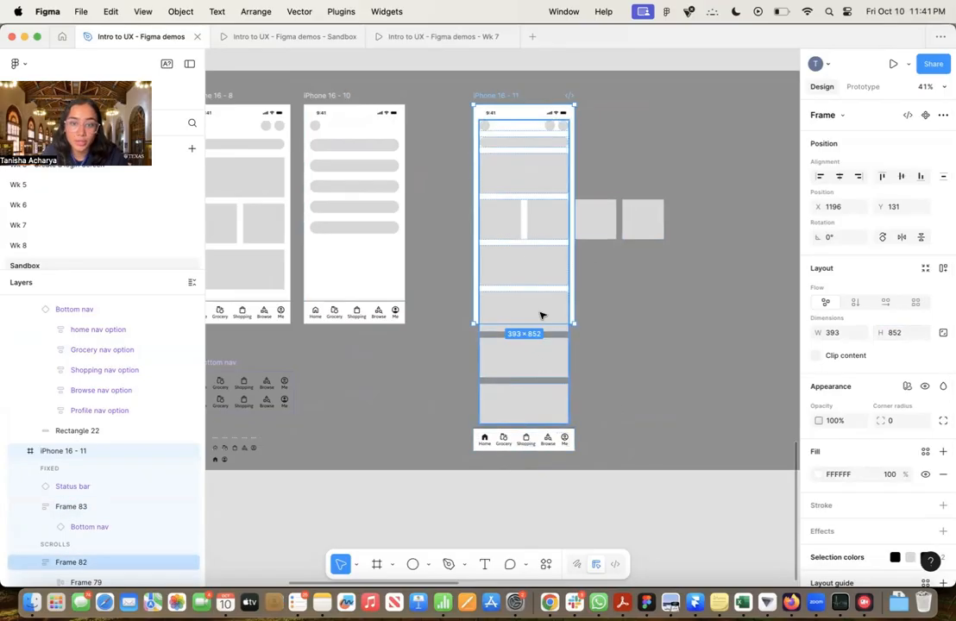
Align the bottom nav frame, Frame 83, to the lower edge of the shortened iPhone 16 - 11 frame
scroll(598, 434, up, 5)
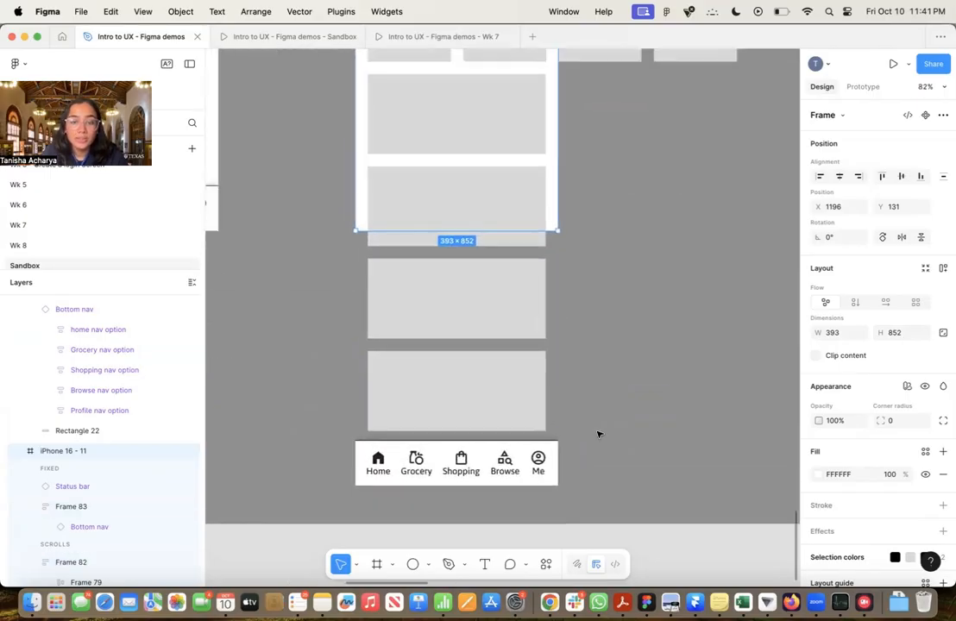
scroll(598, 434, up, 2)
click(511, 473)
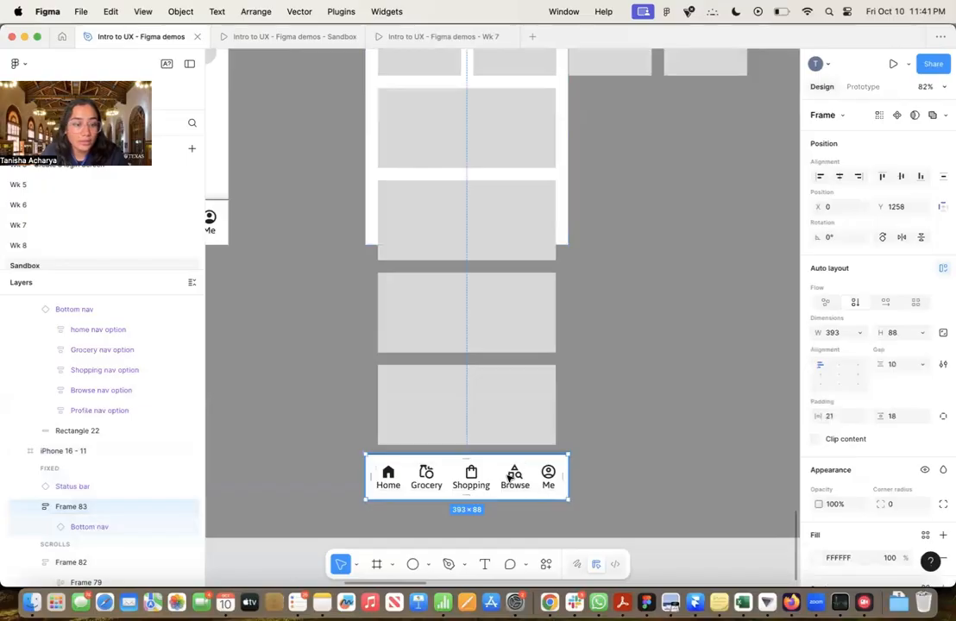
click(920, 178)
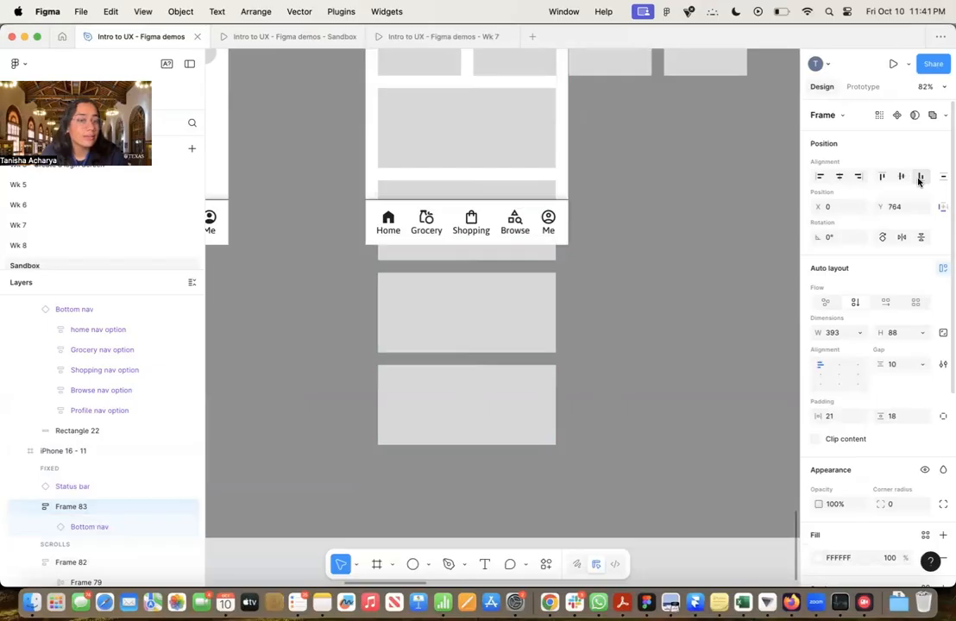
scroll(701, 320, down, 3)
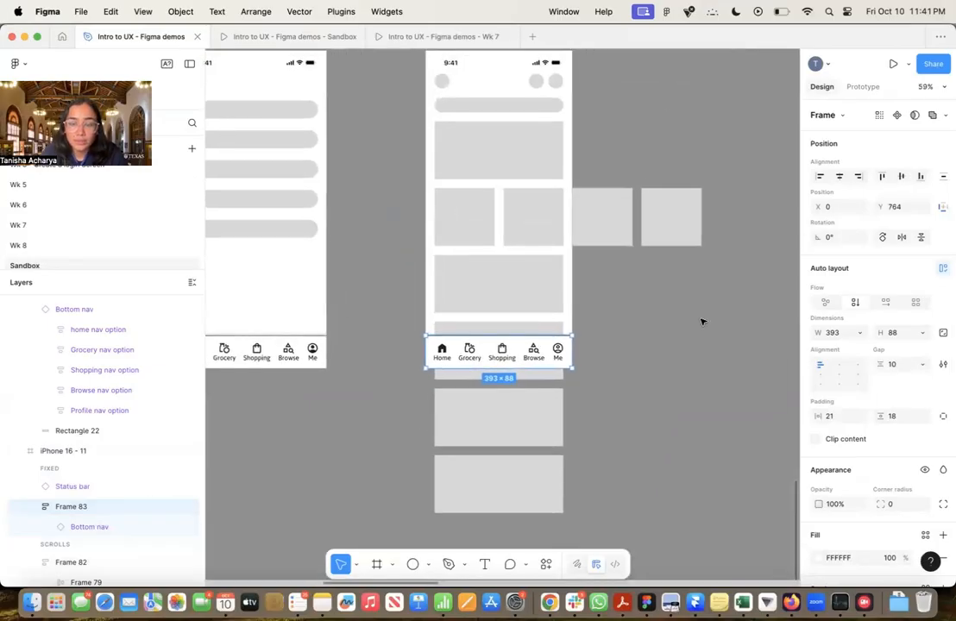
Test the home screen with its fixed status bar and bottom nav in the Sandbox prototype presentation and return to the design file
click(294, 42)
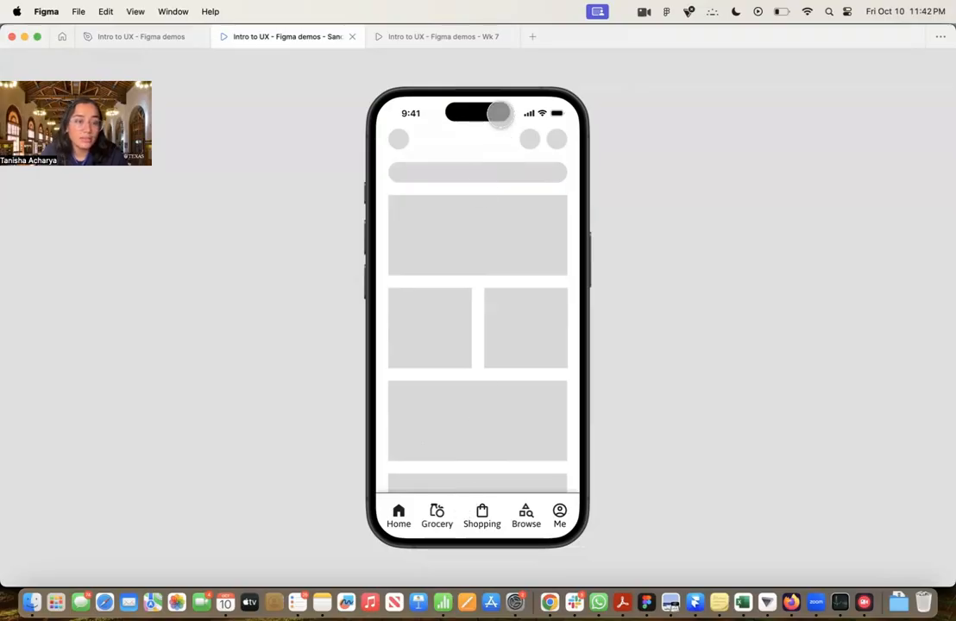
scroll(522, 328, right, 3)
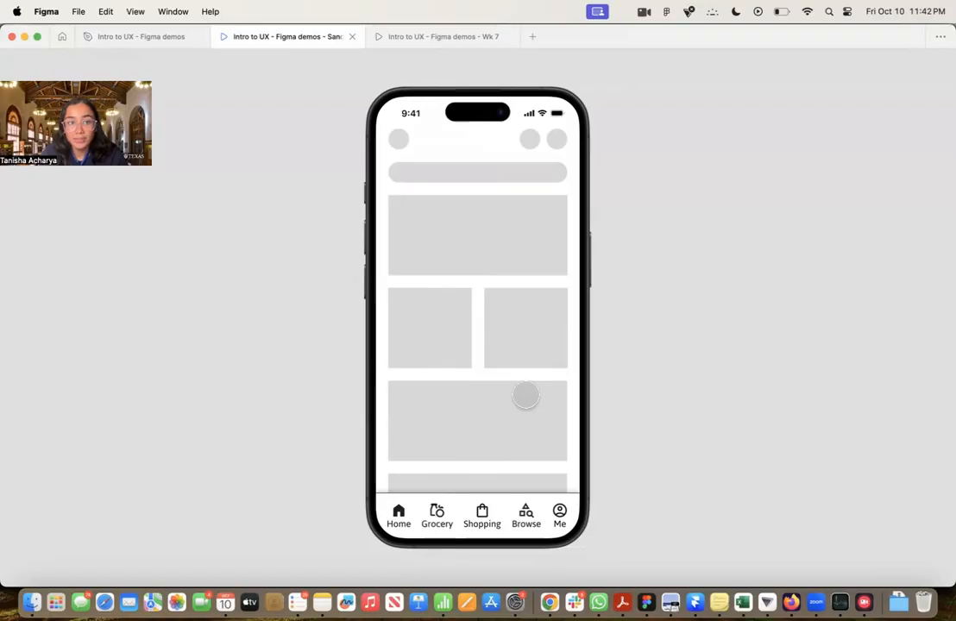
click(149, 37)
click(569, 392)
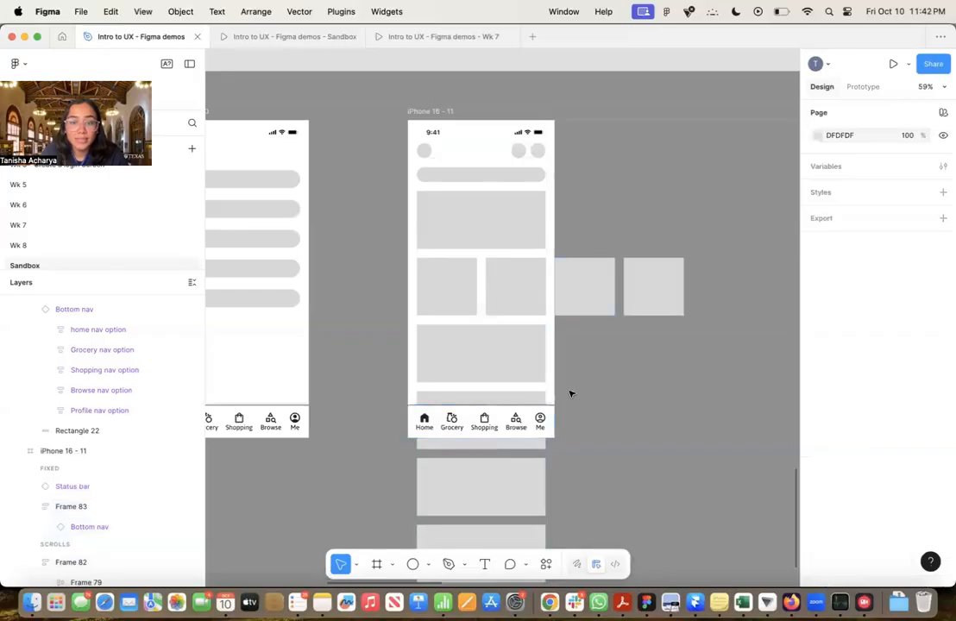
Set the overflow scroll behavior of Frame 82, the content stack in the iPhone 16 - 11 frame, to Vertical
scroll(569, 394, down, 5)
scroll(566, 392, down, 2)
scroll(565, 392, right, 2)
click(475, 271)
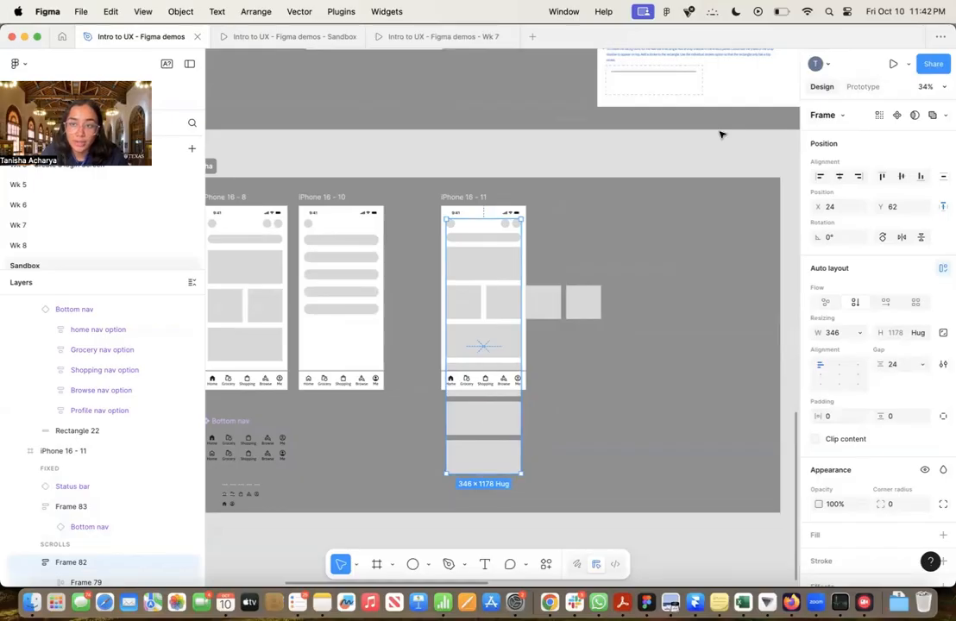
click(864, 88)
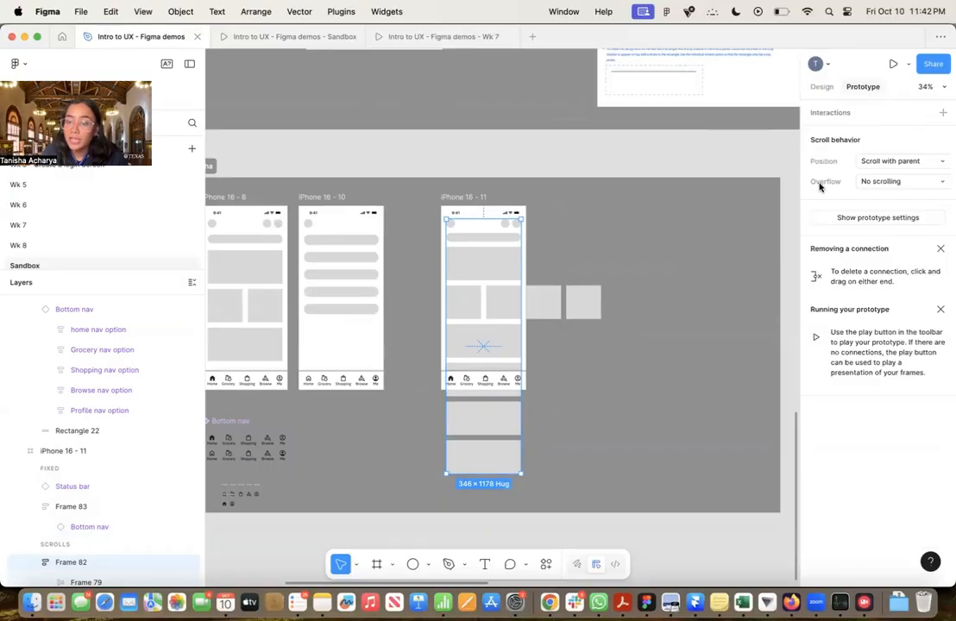
click(897, 182)
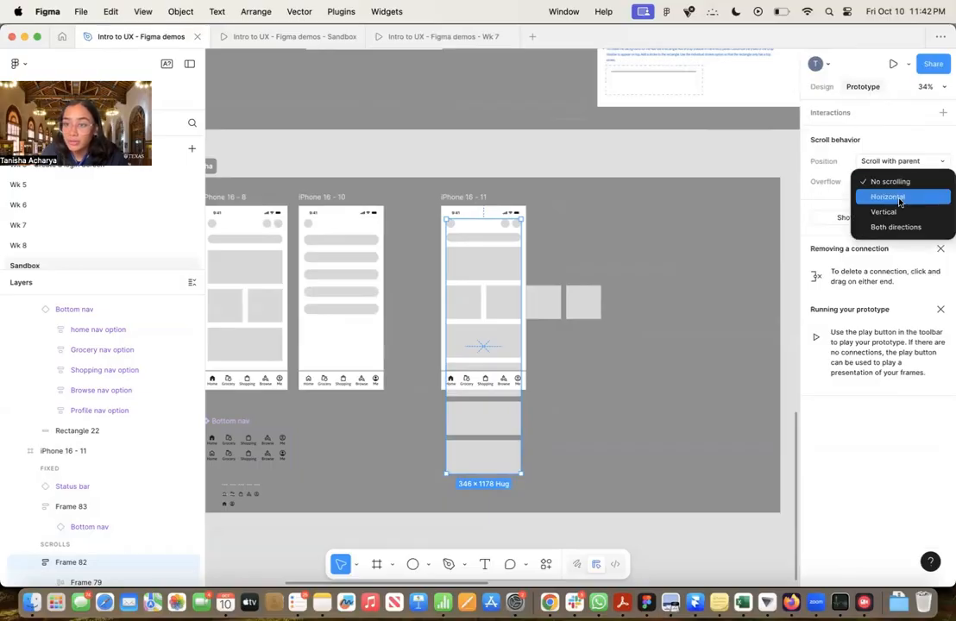
click(897, 216)
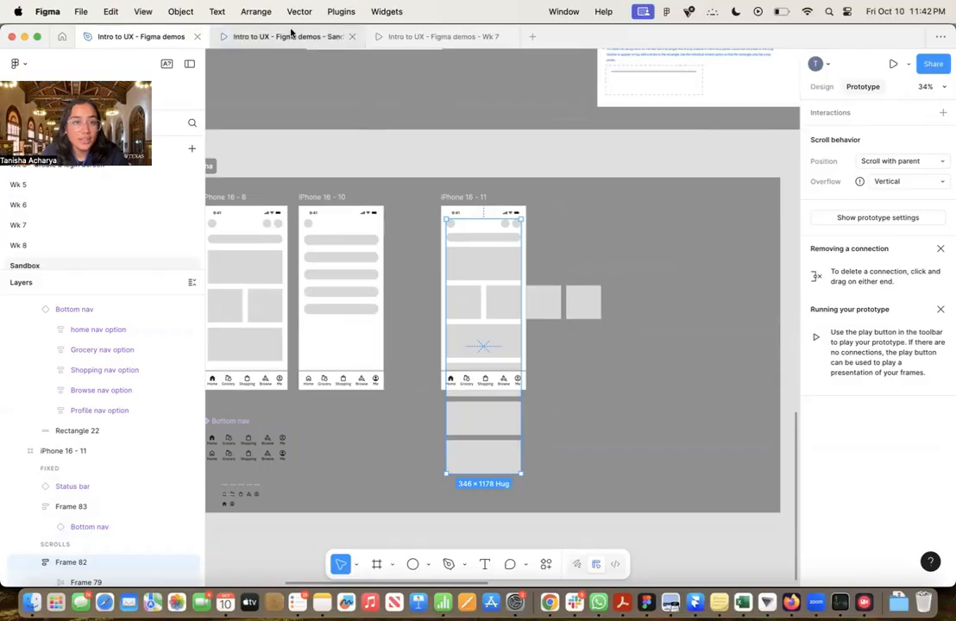
Shorten Frame 82 to 346 × 702 so its lower edge meets the upper edge of the bottom nav
mouse_move(859, 182)
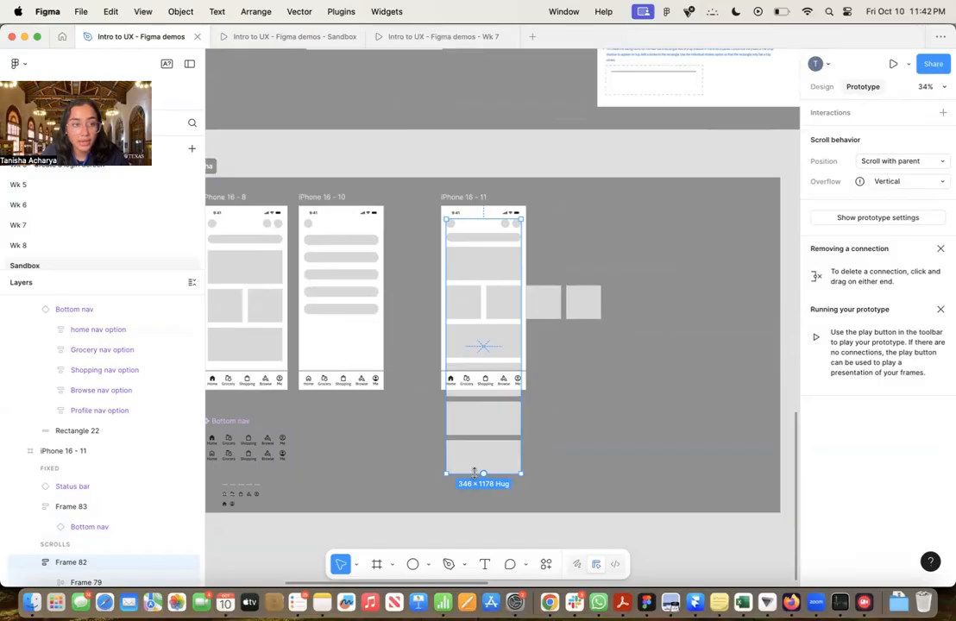
drag(473, 473, 470, 374)
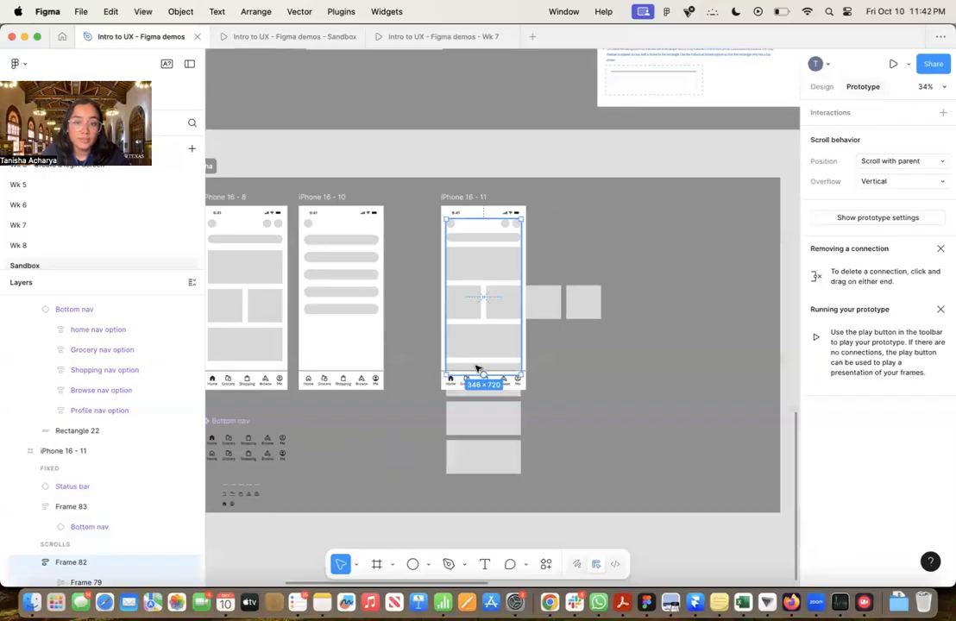
scroll(474, 371, up, 5)
drag(455, 397, 455, 384)
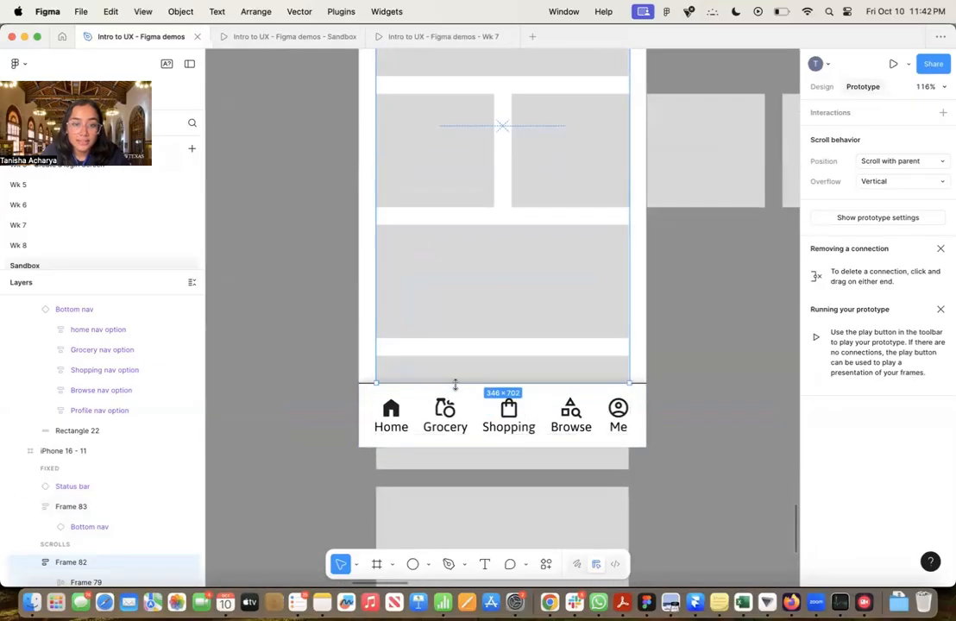
scroll(632, 378, down, 5)
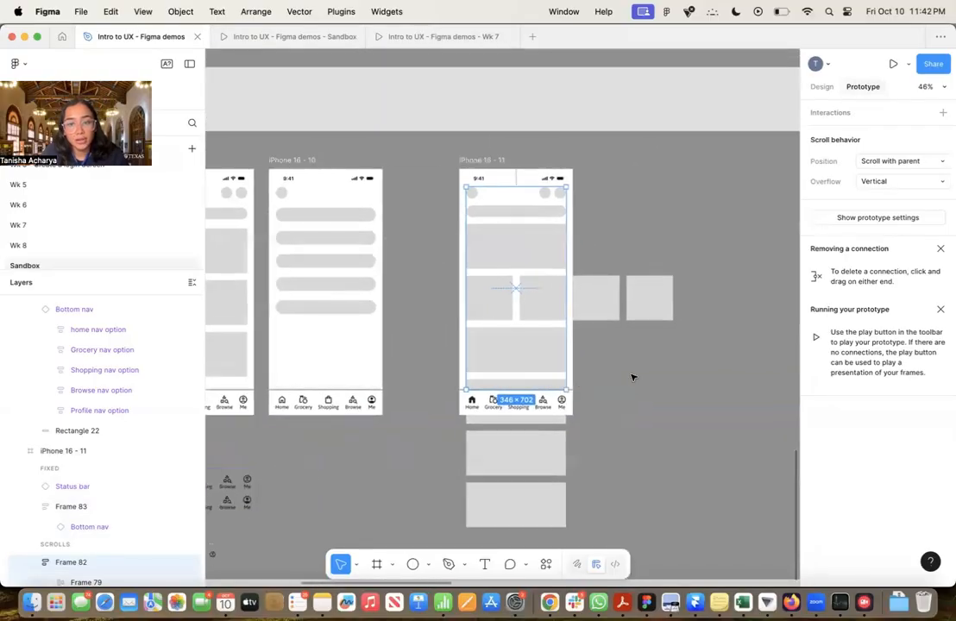
scroll(631, 378, right, 2)
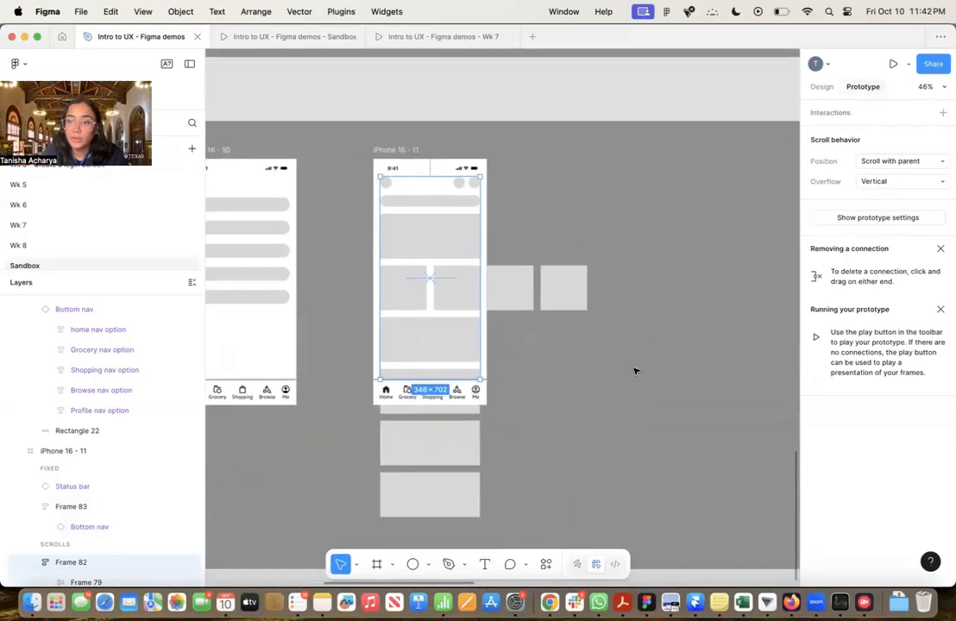
Test the home screen's vertical scrolling and the card row's horizontal scrolling in the Sandbox prototype presentation, and return to the design file
click(582, 228)
scroll(466, 153, down, 1)
scroll(466, 152, left, 1)
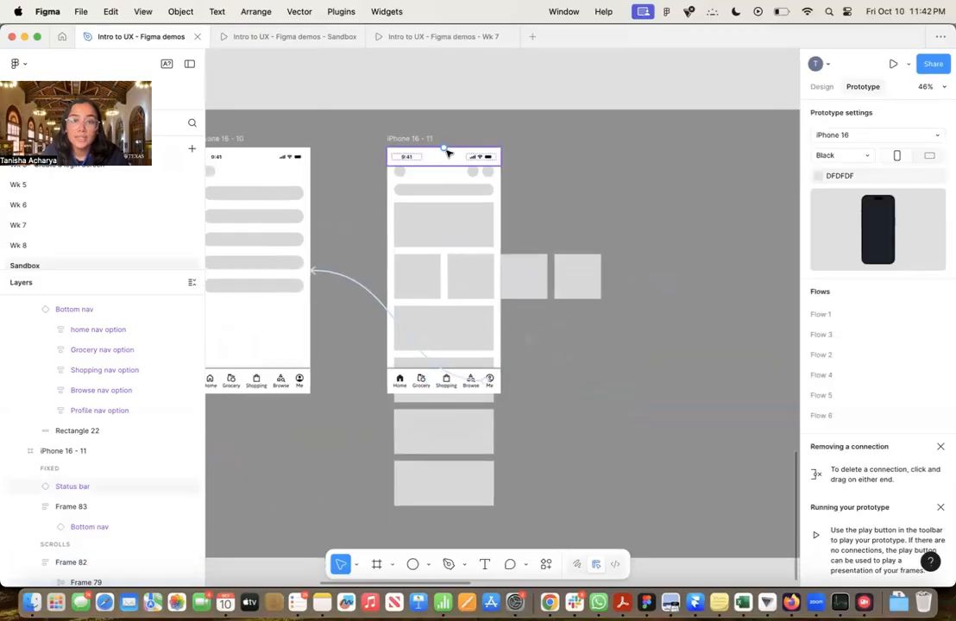
click(274, 37)
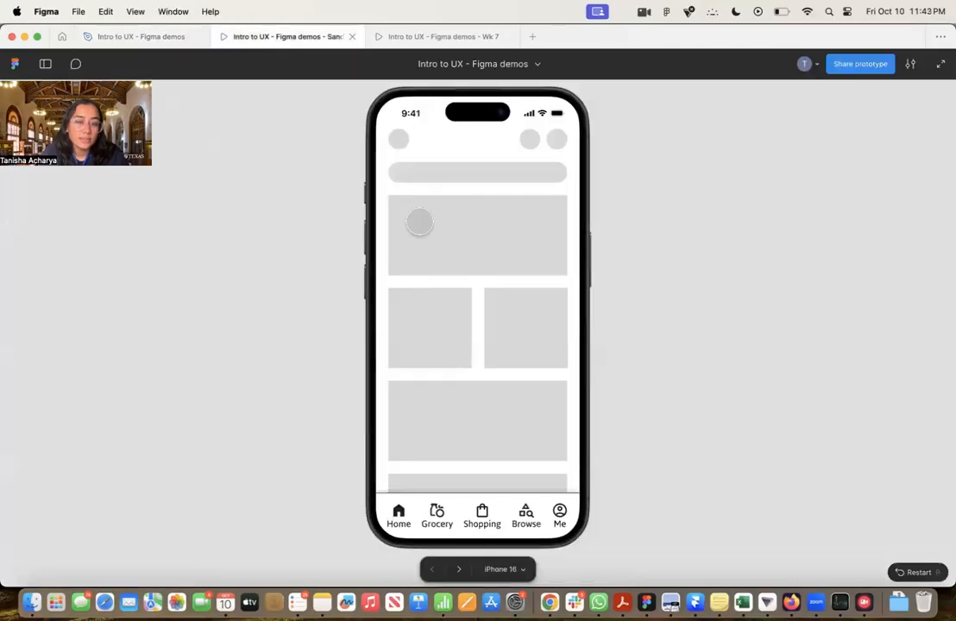
scroll(420, 222, down, 4)
scroll(419, 222, up, 4)
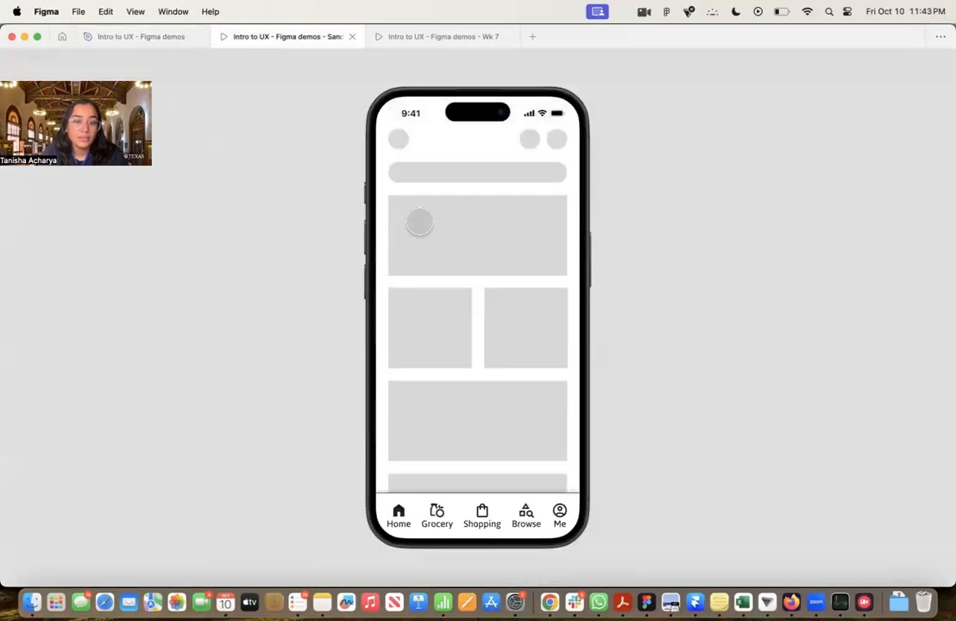
scroll(431, 321, down, 3)
scroll(431, 320, up, 3)
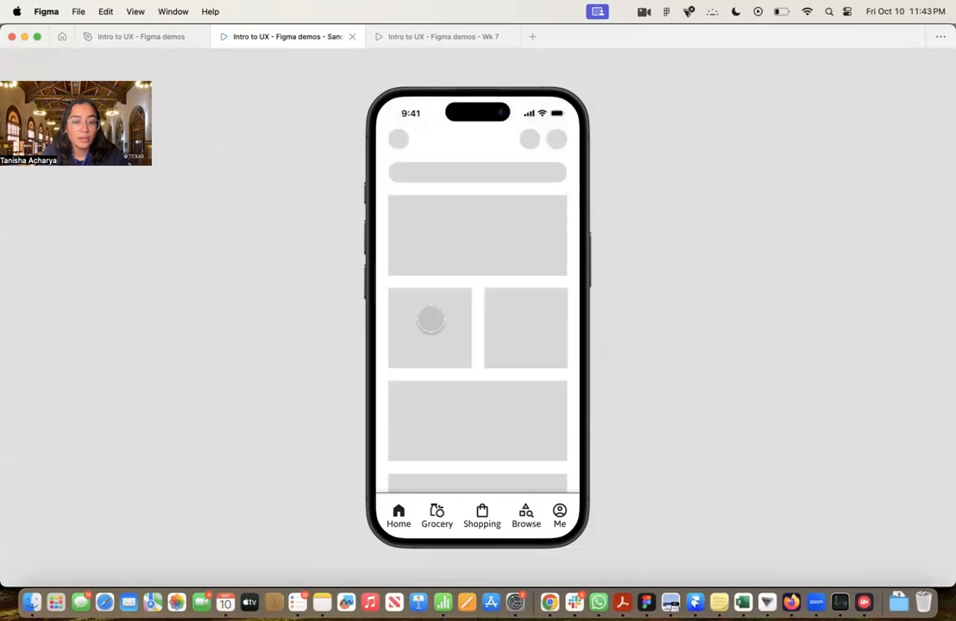
scroll(505, 326, right, 1)
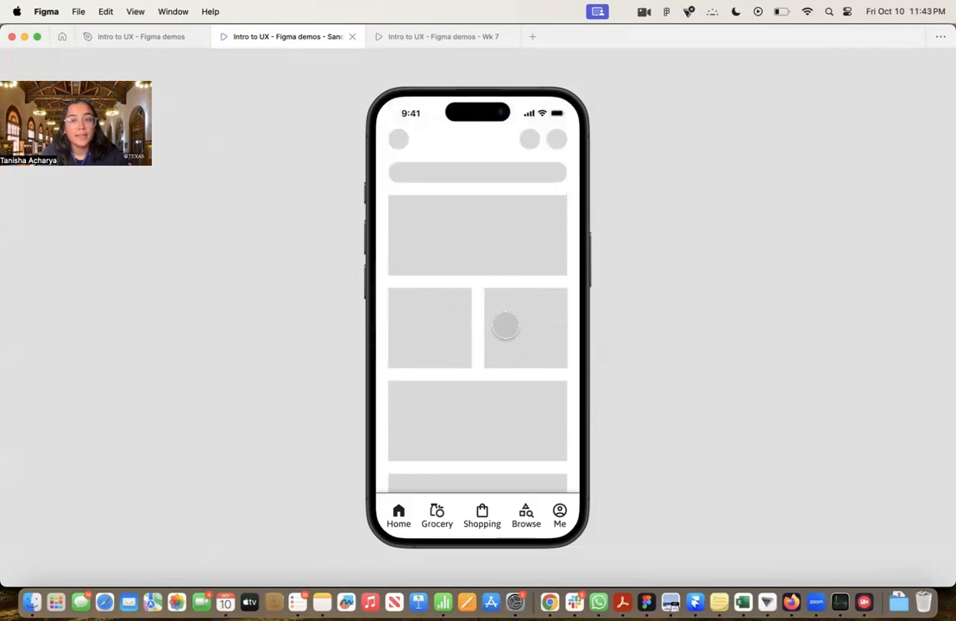
scroll(470, 420, down, 3)
scroll(470, 419, up, 3)
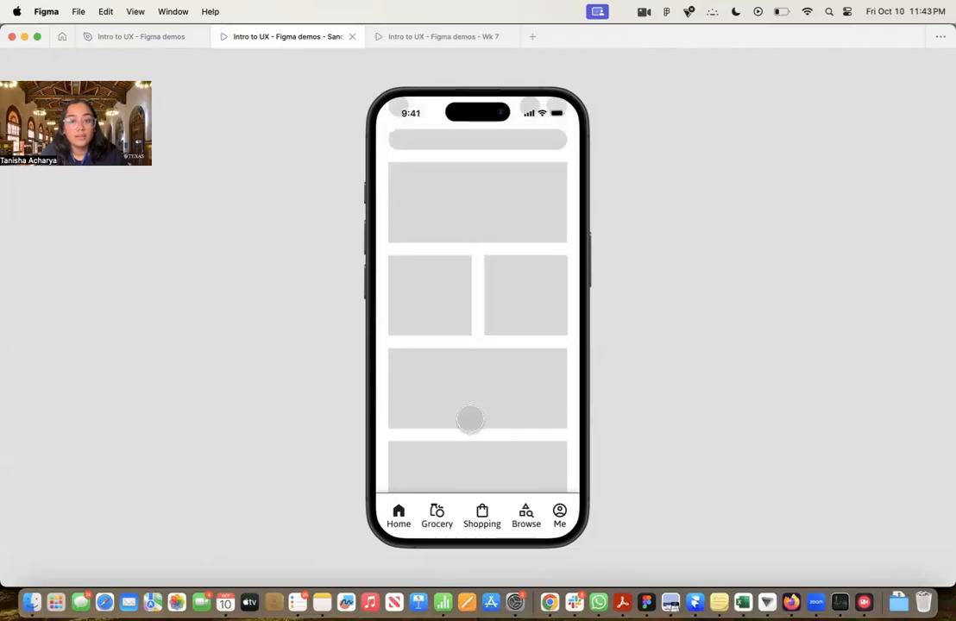
click(154, 36)
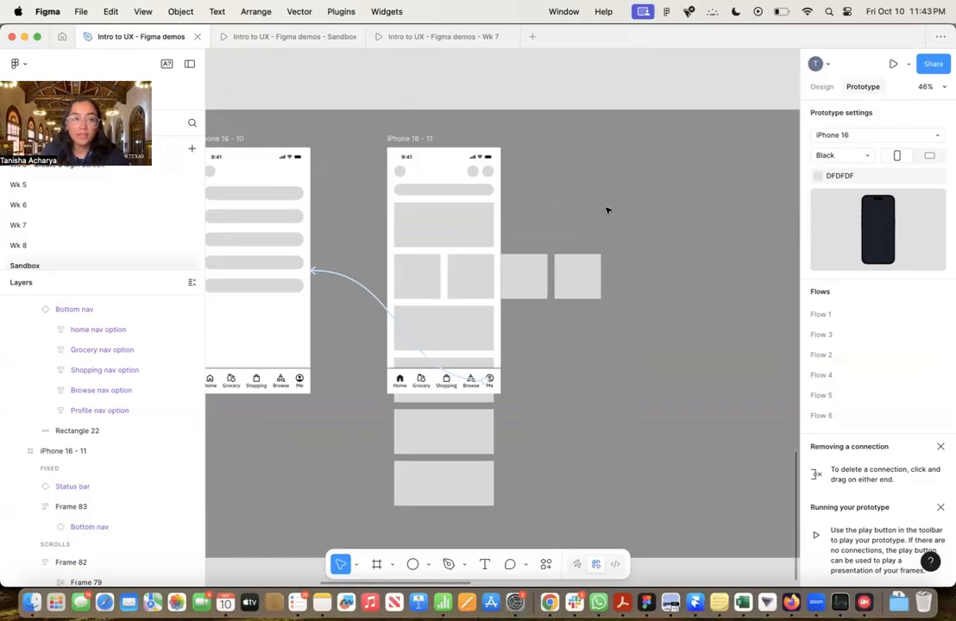
scroll(559, 134, right, 5)
scroll(560, 133, down, 2)
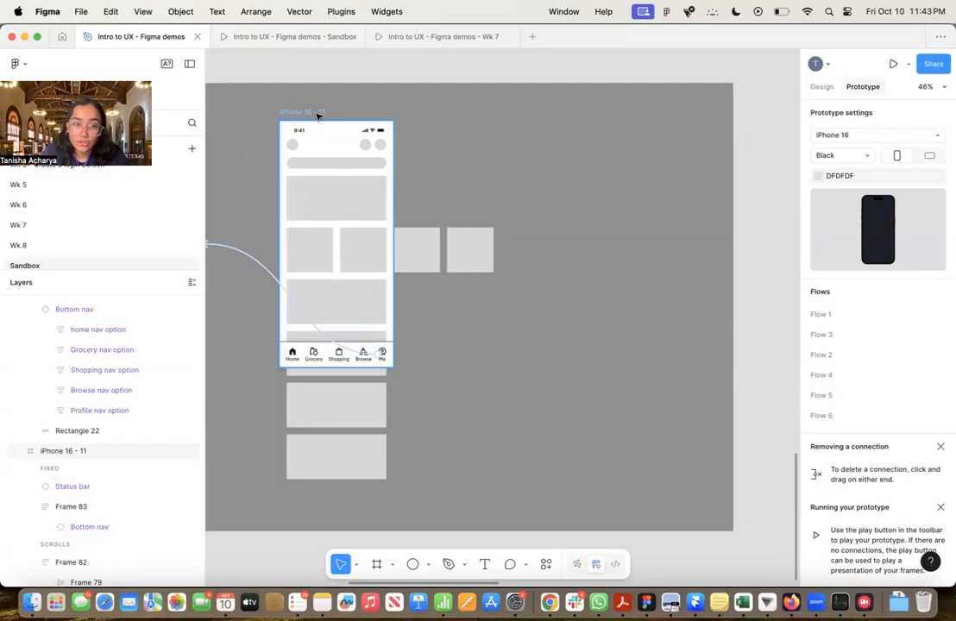
drag(318, 115, 570, 117)
key(Delete)
scroll(572, 123, down, 5)
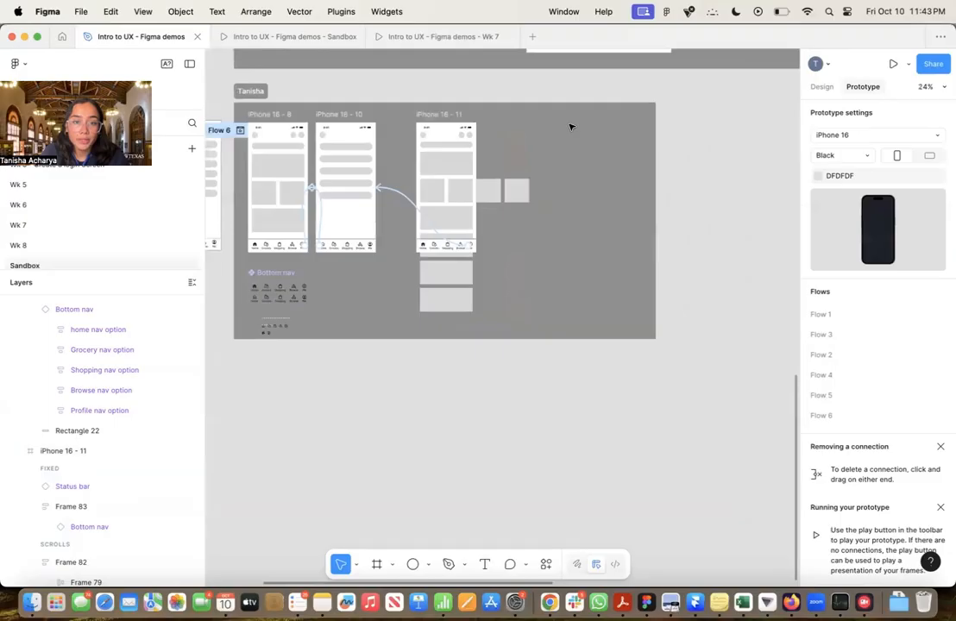
scroll(572, 126, left, 2)
scroll(416, 168, up, 6)
scroll(420, 170, up, 2)
scroll(335, 149, left, 3)
click(335, 149)
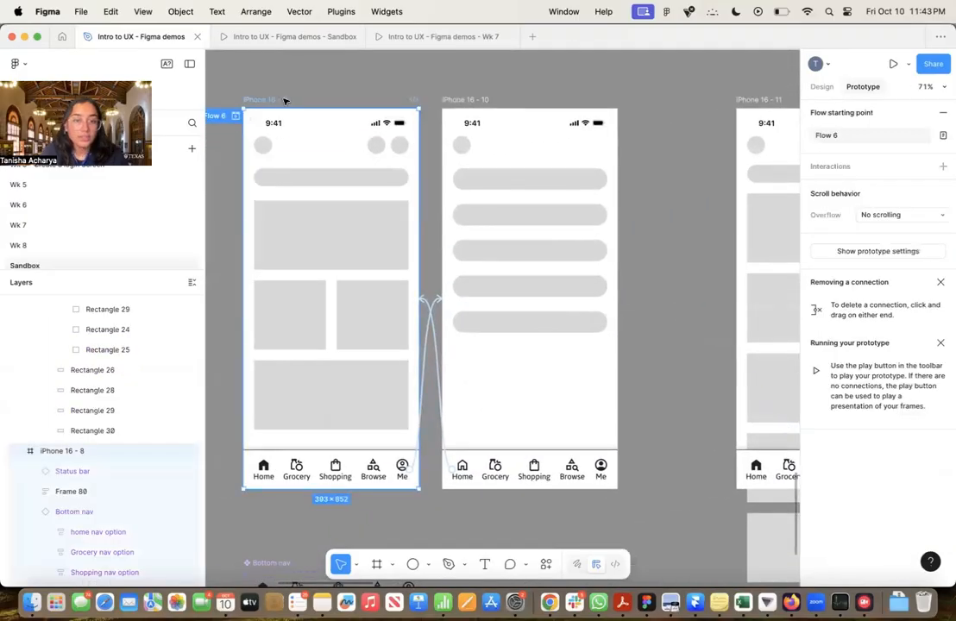
scroll(256, 252, down, 5)
scroll(276, 250, right, 3)
scroll(496, 245, up, 5)
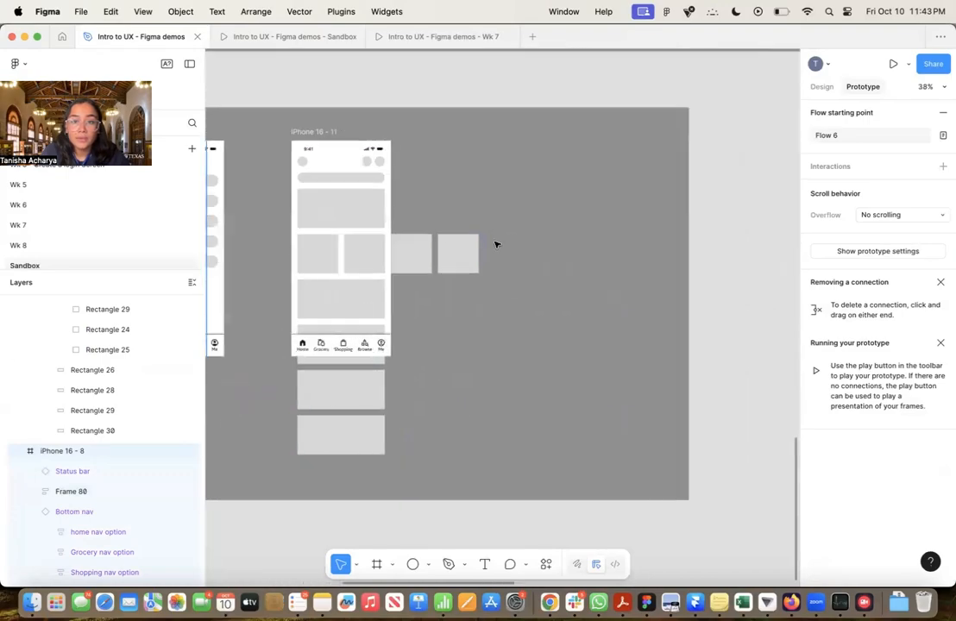
scroll(496, 245, down, 5)
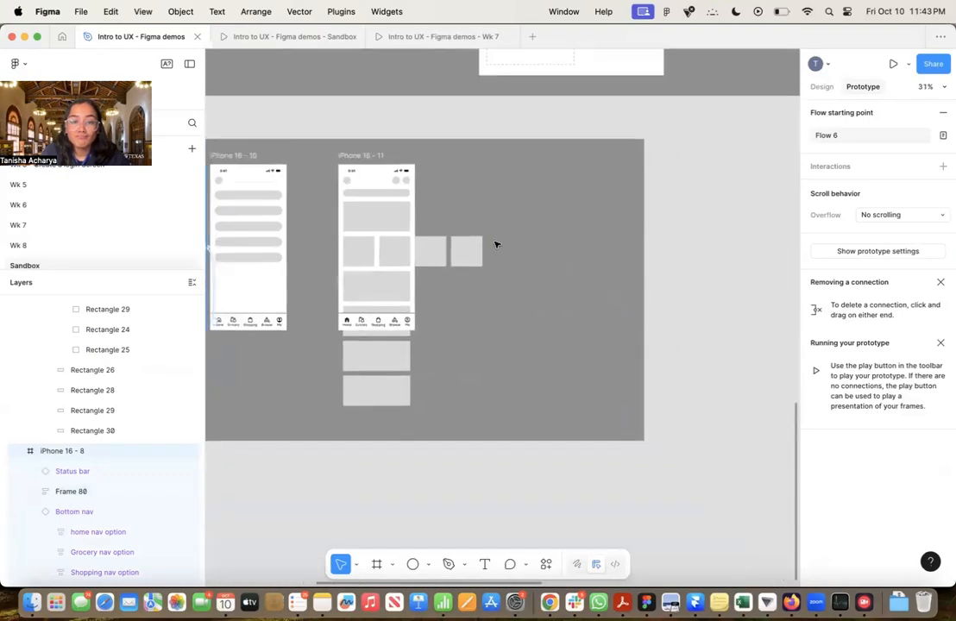
Duplicate the iPhone 16 - 11 frame and place the copy beside the original
click(370, 156)
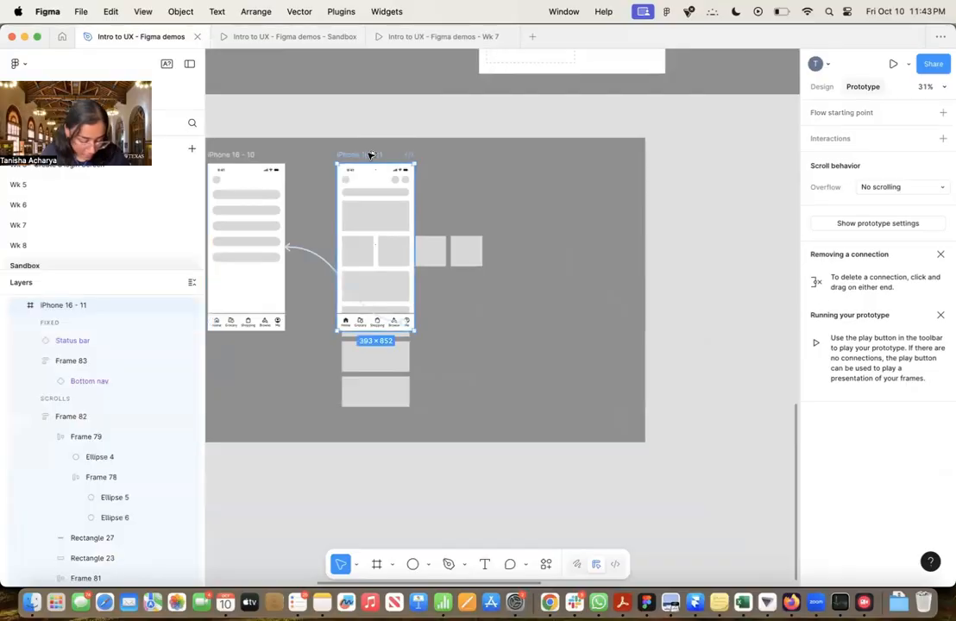
drag(370, 154, 542, 152)
key(Escape)
Draw a rectangle about 392 × 850 over the iPhone 16 - 12 frame and fill it with black, 000000
scroll(613, 163, up, 5)
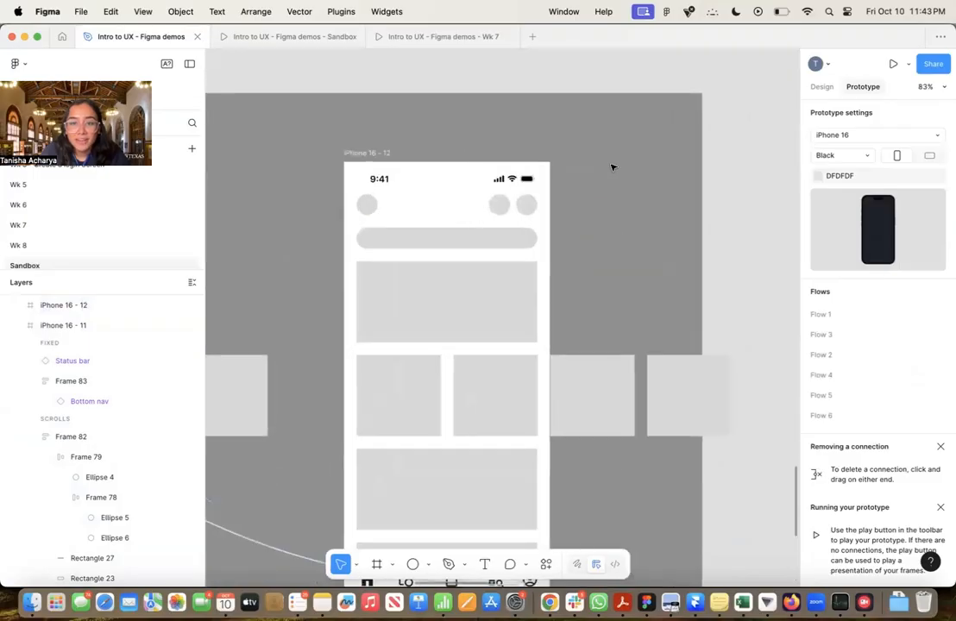
scroll(612, 167, down, 3)
scroll(612, 167, down, 2)
key(r)
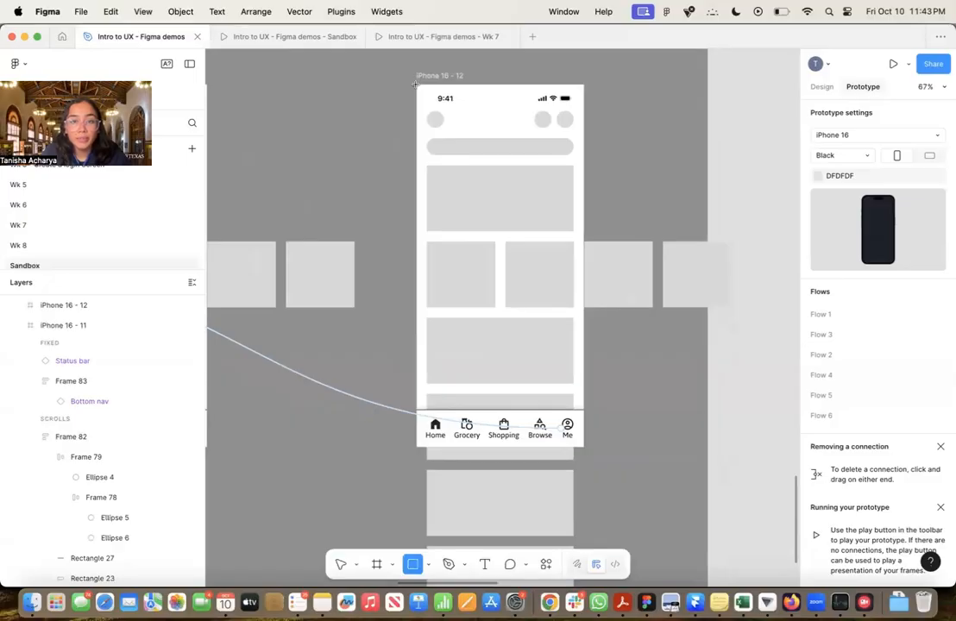
drag(417, 86, 584, 446)
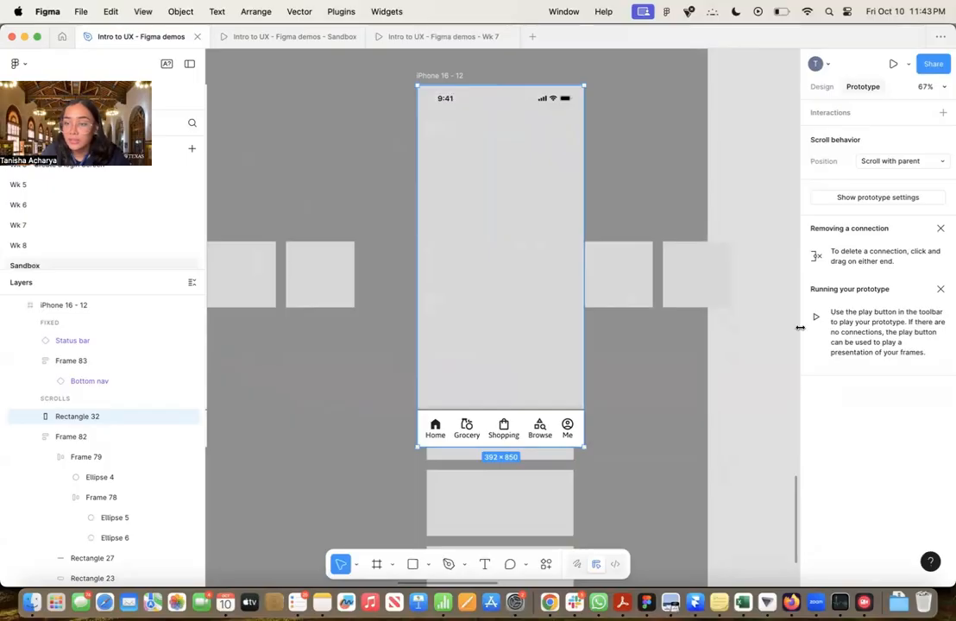
click(824, 86)
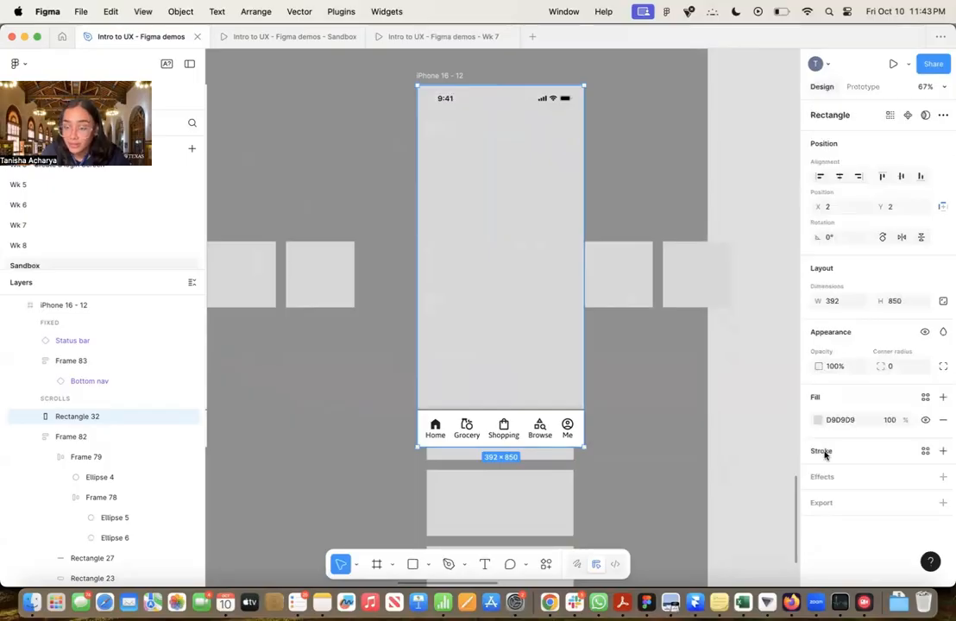
click(818, 420)
drag(679, 332, 638, 454)
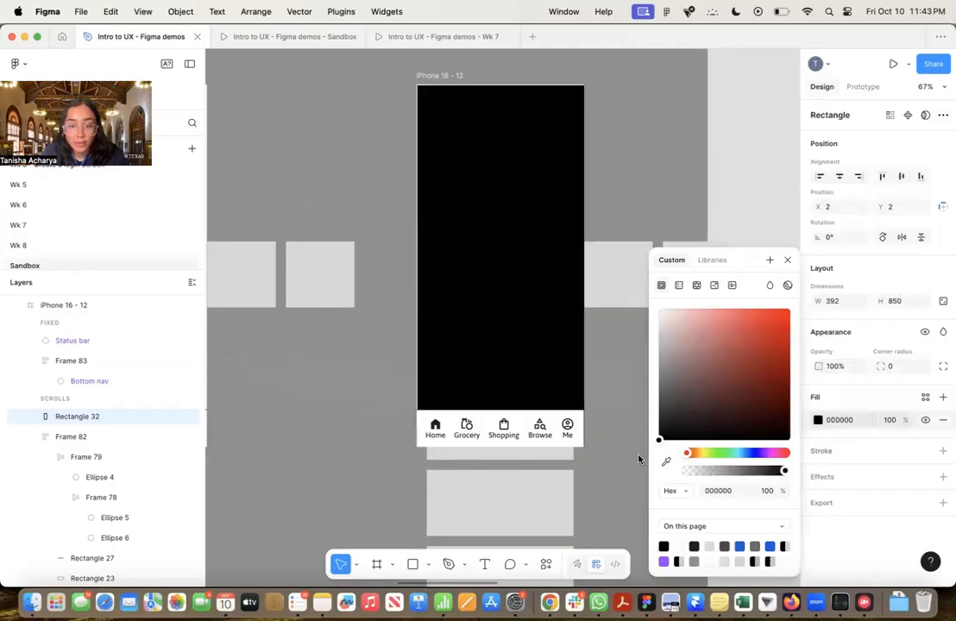
Center the black rectangle in the iPhone 16 - 12 frame and resize it to 393 × 852 so it covers the whole frame
click(839, 176)
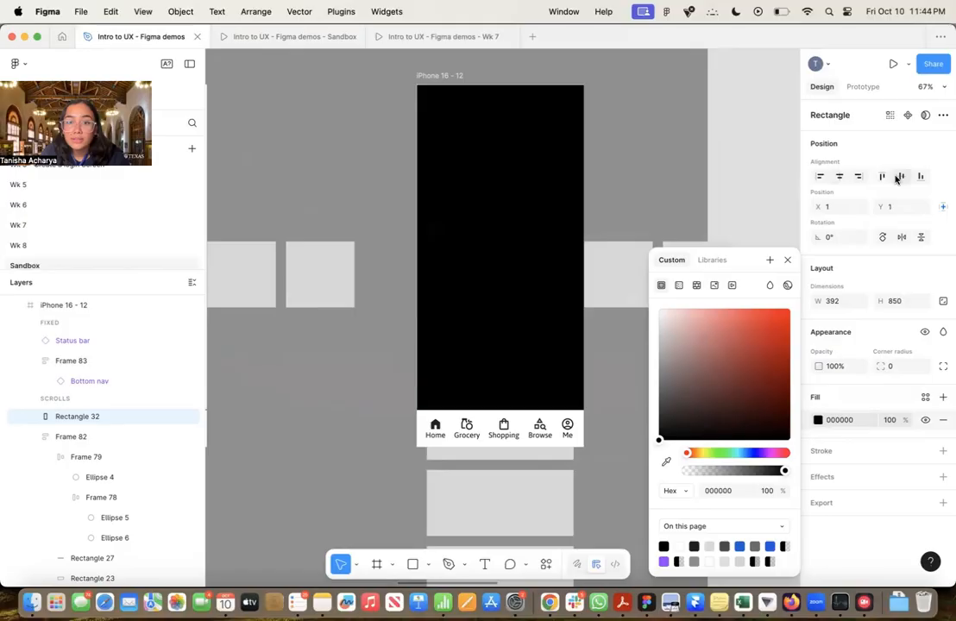
click(900, 177)
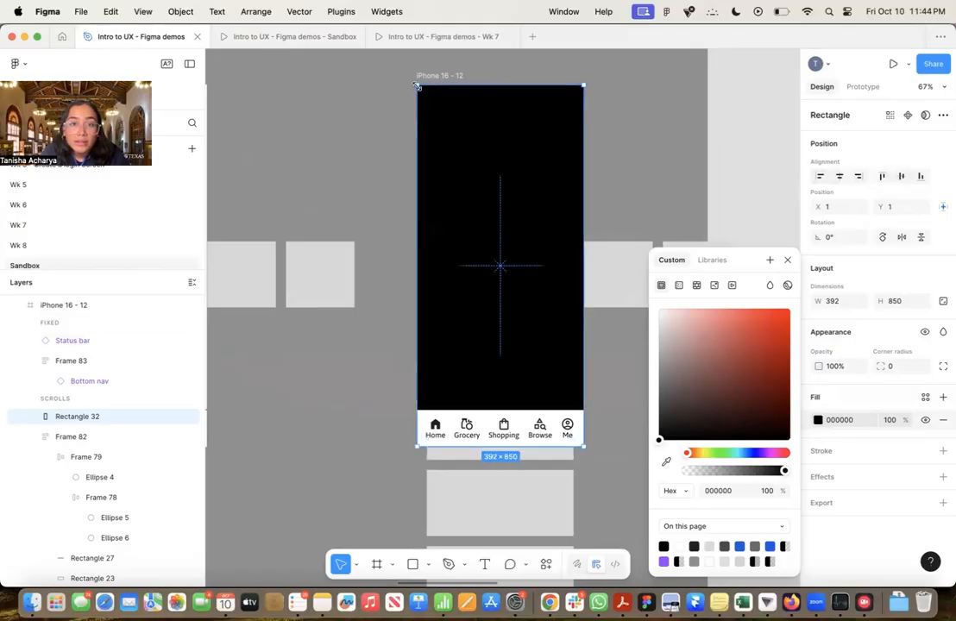
drag(417, 85, 415, 82)
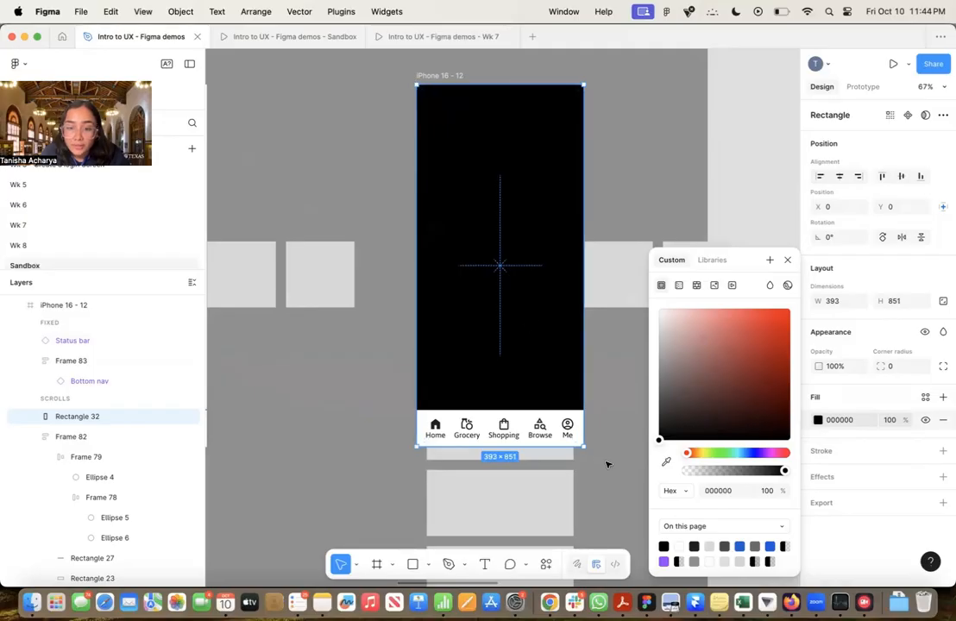
drag(584, 446, 583, 447)
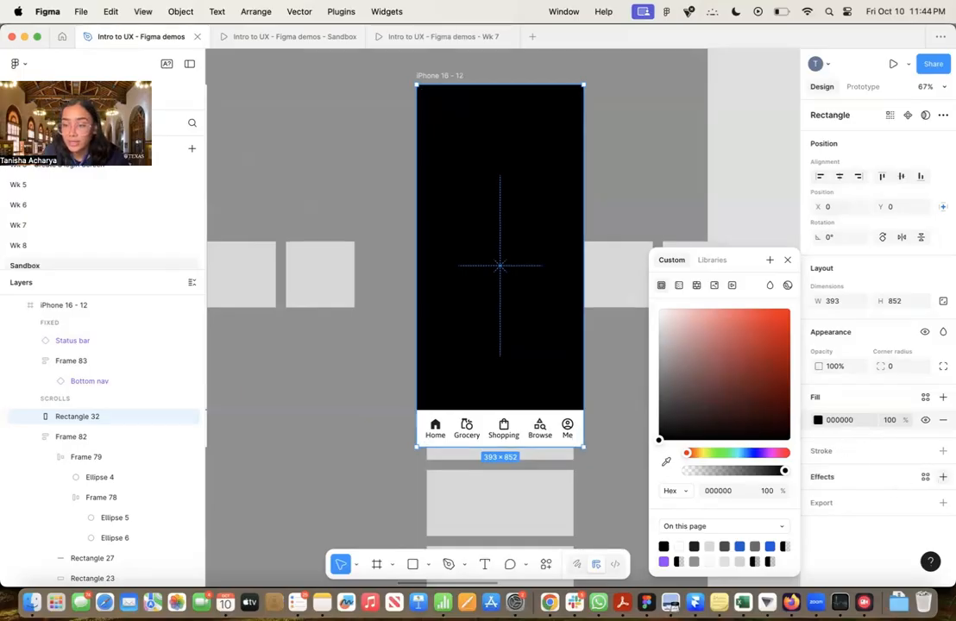
Add a Background blur effect to the black rectangle and set its fill opacity to 10%
click(943, 477)
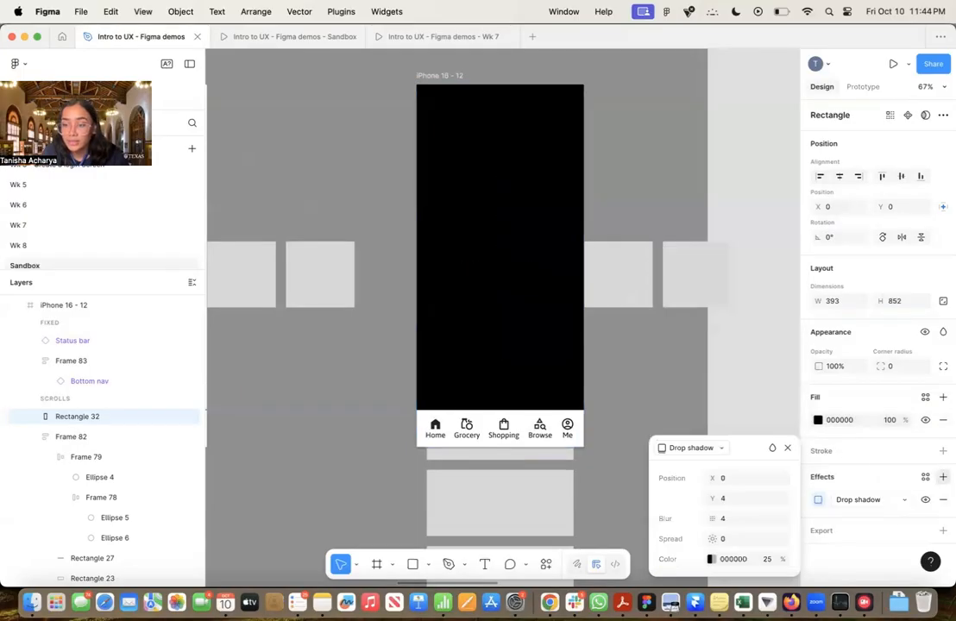
click(898, 499)
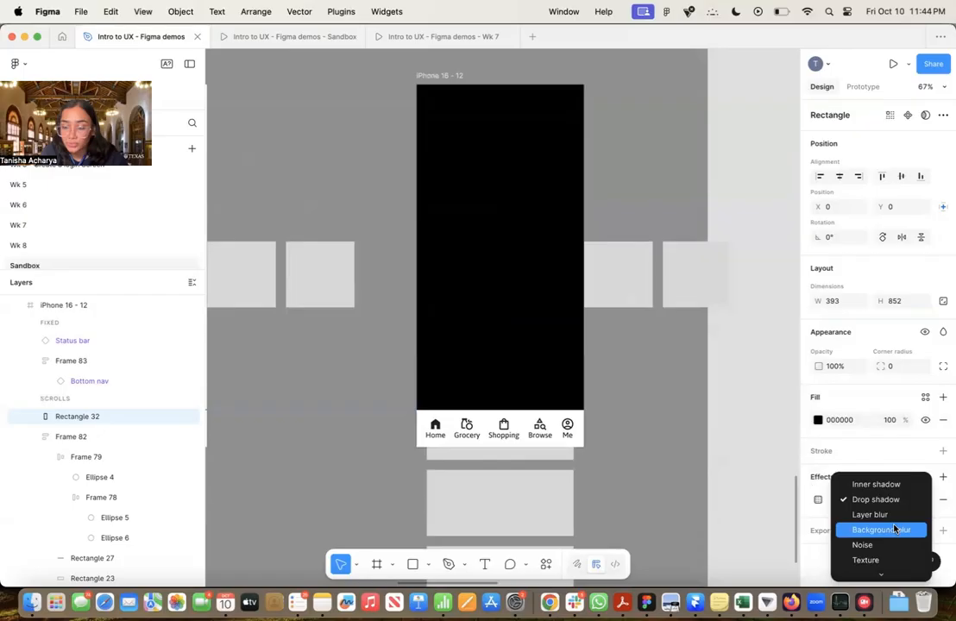
click(898, 531)
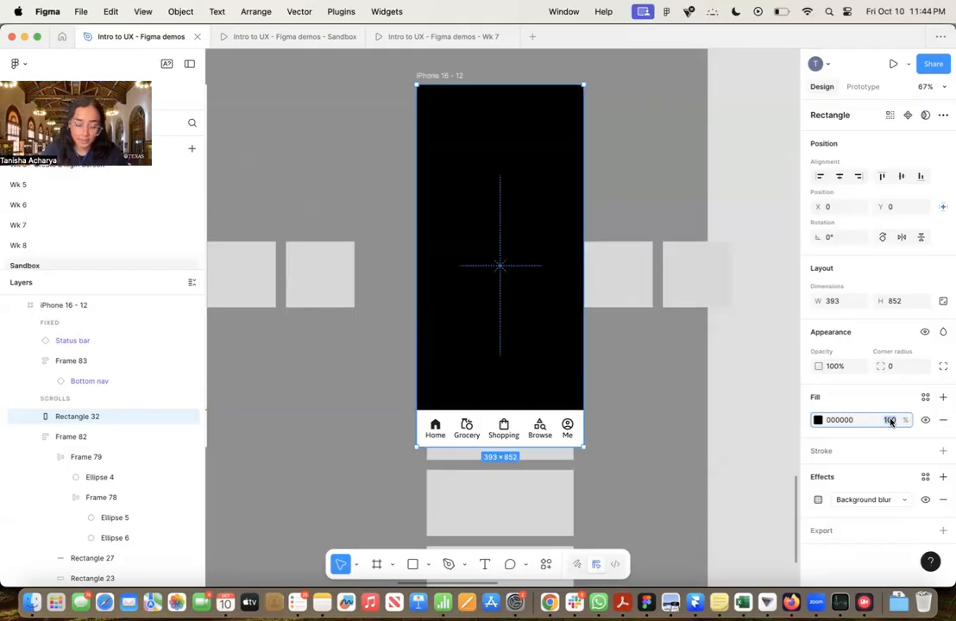
text(10)
key(Return)
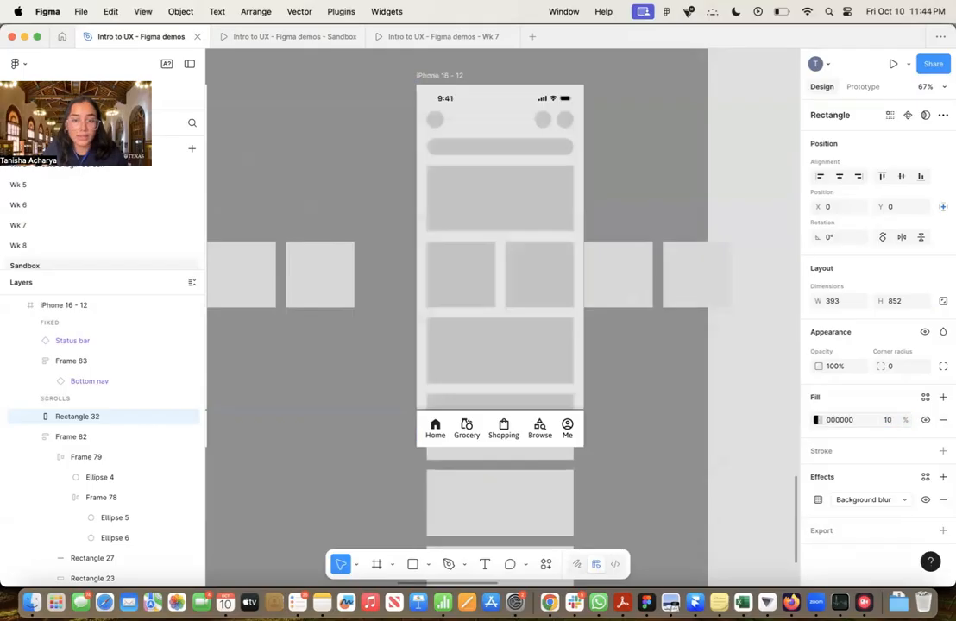
Set the black overlay rectangle's fill opacity to 20% and move its layer above the status bar in the fixed section
click(890, 420)
text(20)
key(Return)
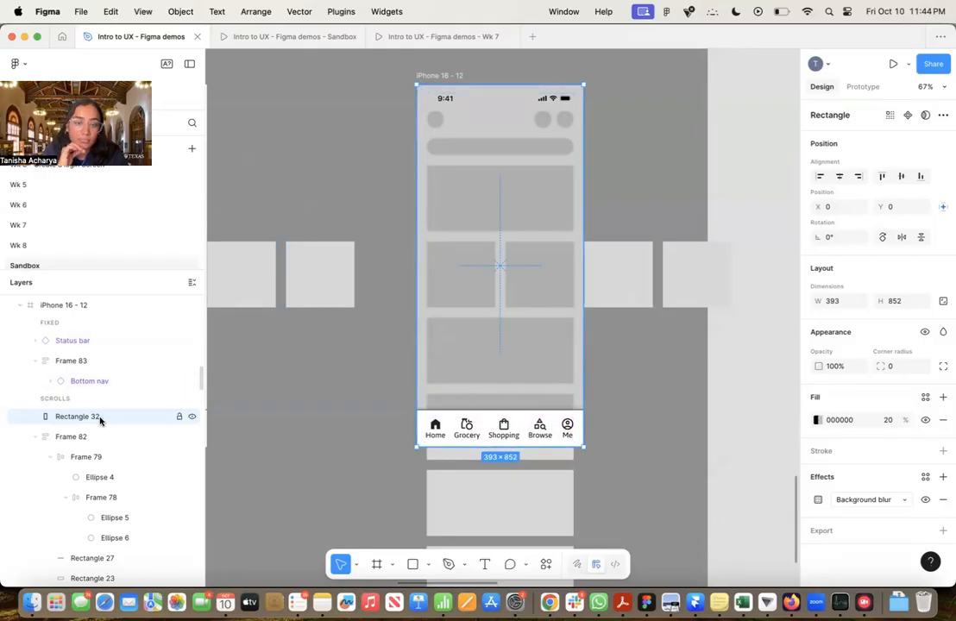
scroll(100, 420, up, 2)
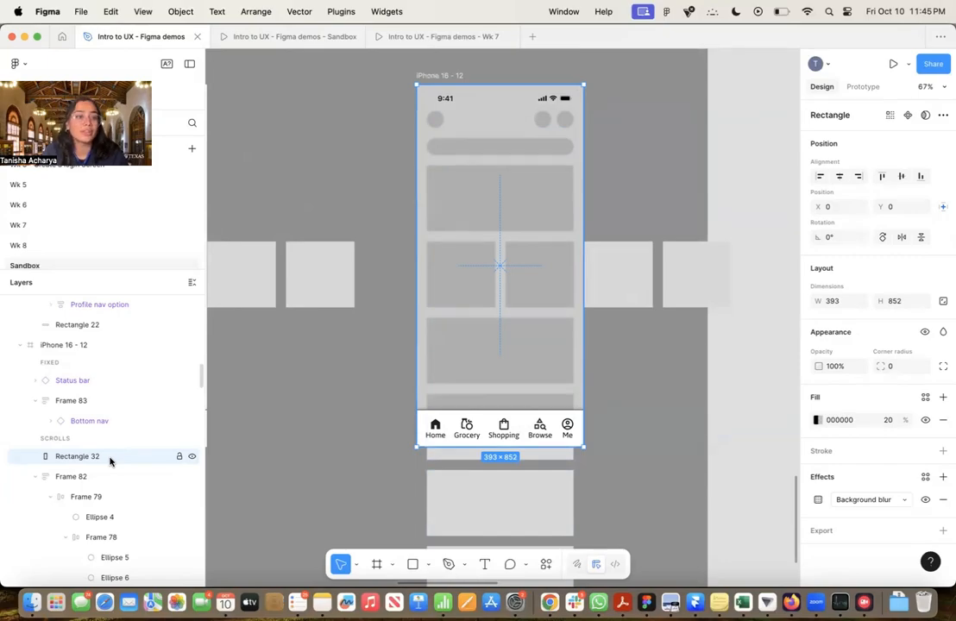
drag(109, 461, 93, 373)
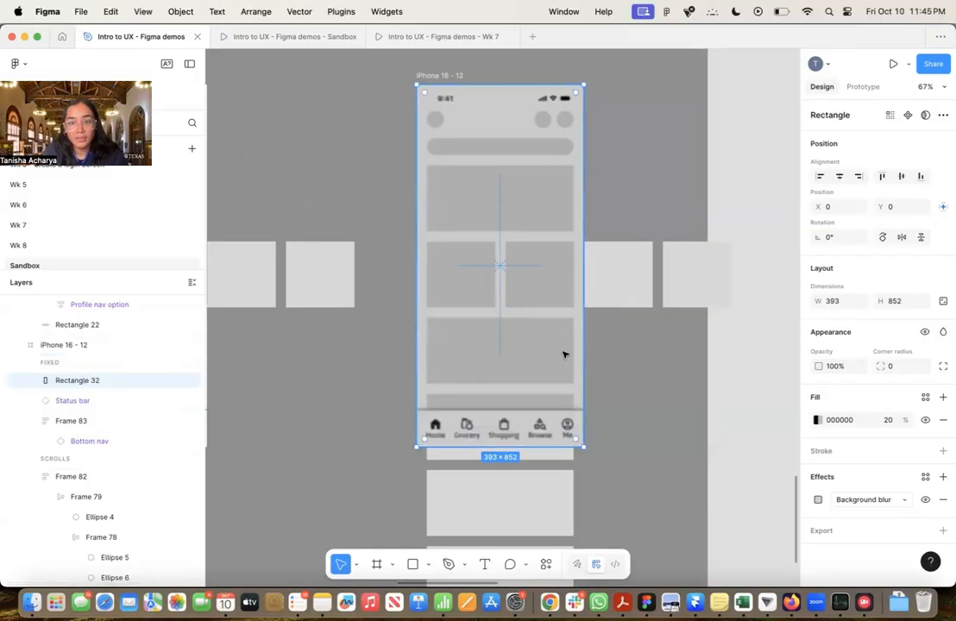
click(615, 399)
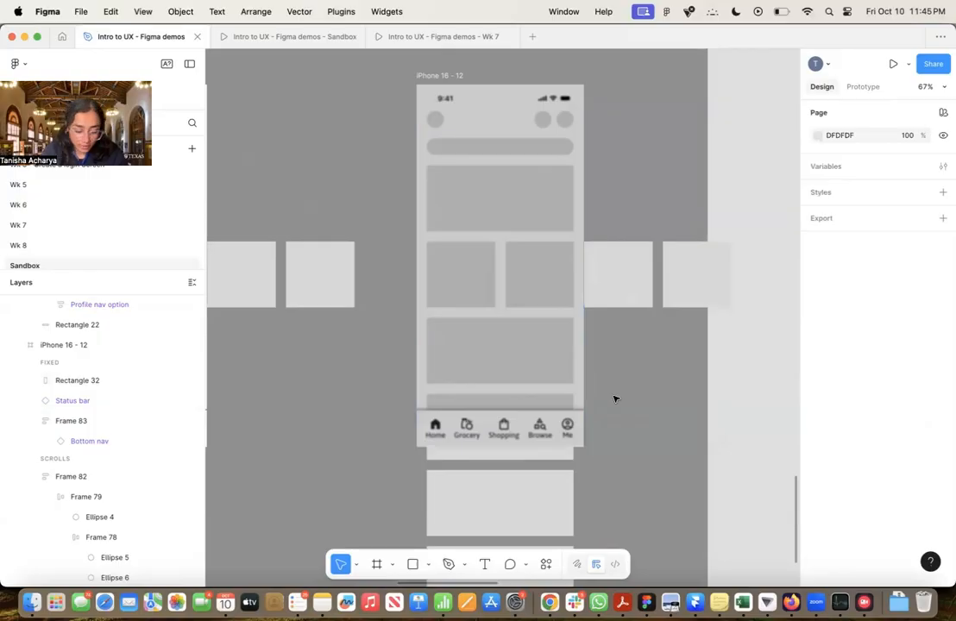
Draw a rectangle about 394 × 435 over the lower half of the iPhone 16 - 12 frame and bring it above the overlay in the fixed layers
key(r)
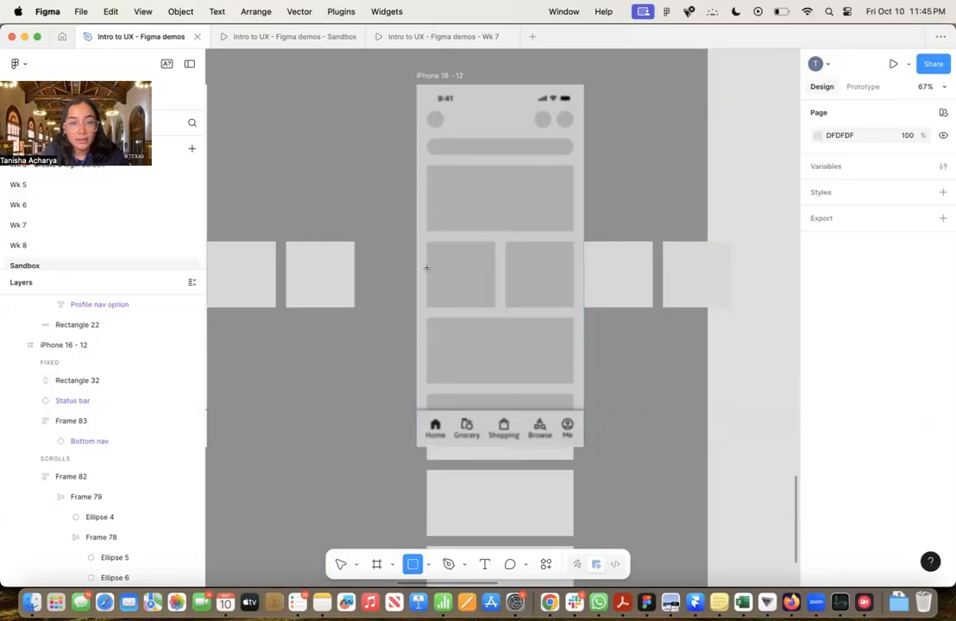
drag(415, 261, 583, 445)
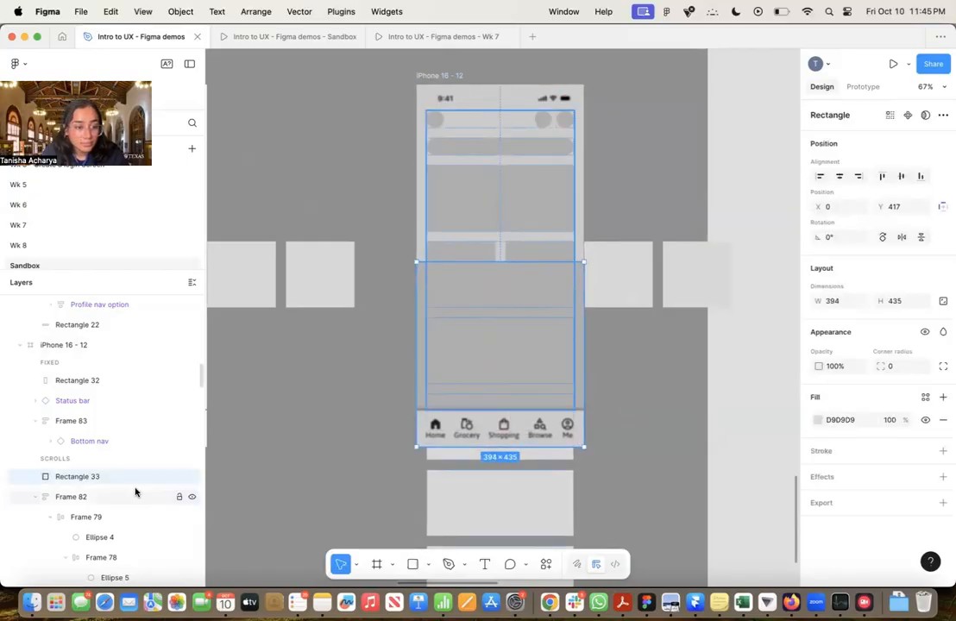
drag(101, 476, 96, 376)
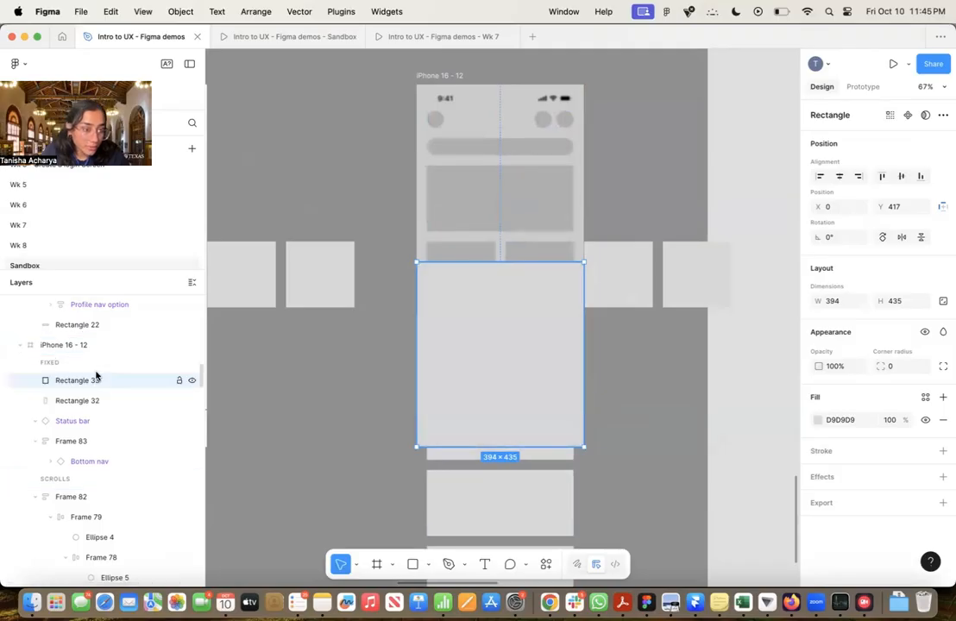
Fill the new rectangle with white, FFFFFF, and set its top left and top right corner radii to 20
click(817, 420)
drag(750, 402, 616, 304)
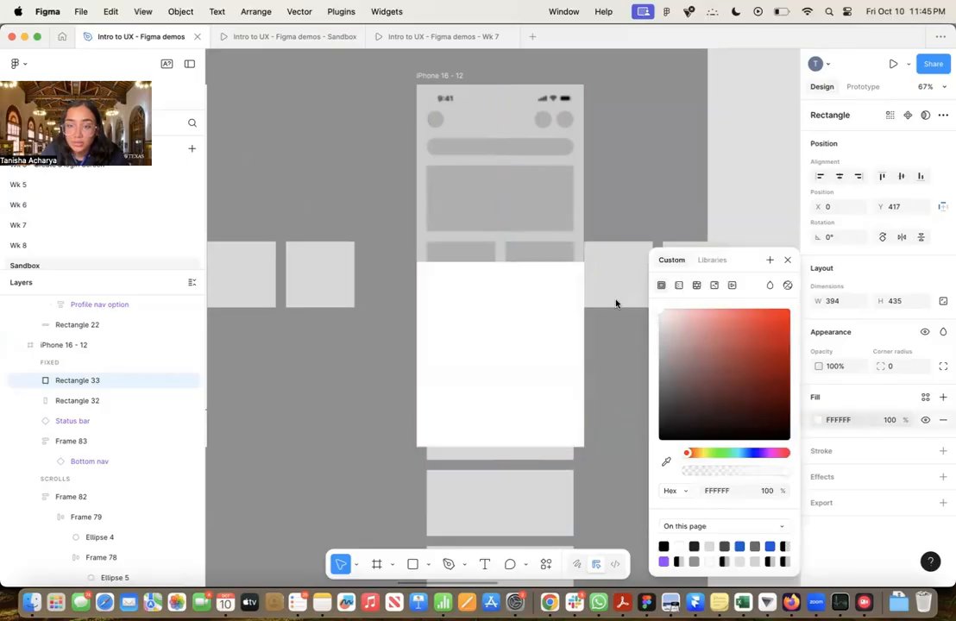
click(787, 259)
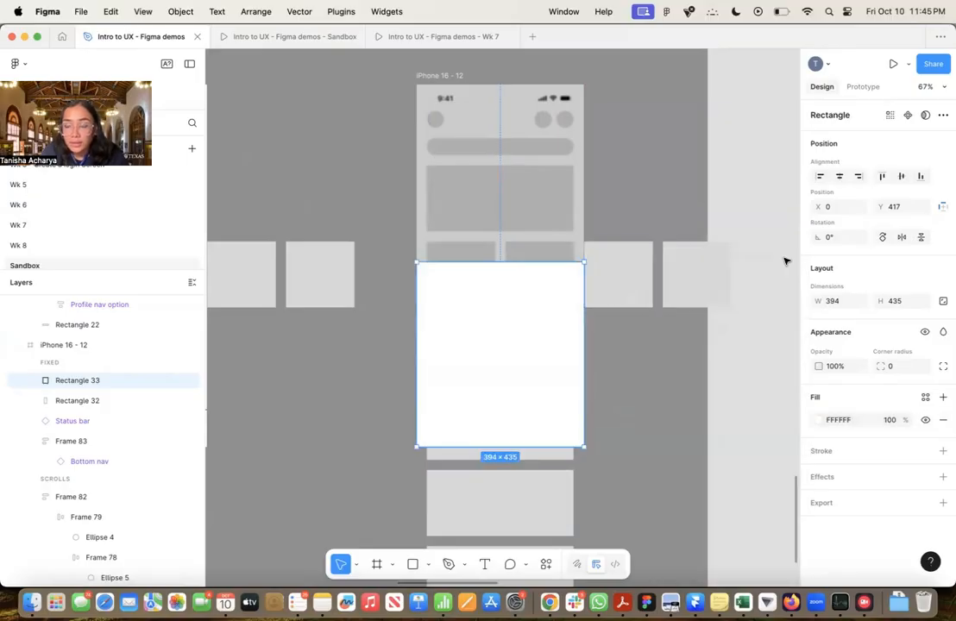
click(943, 367)
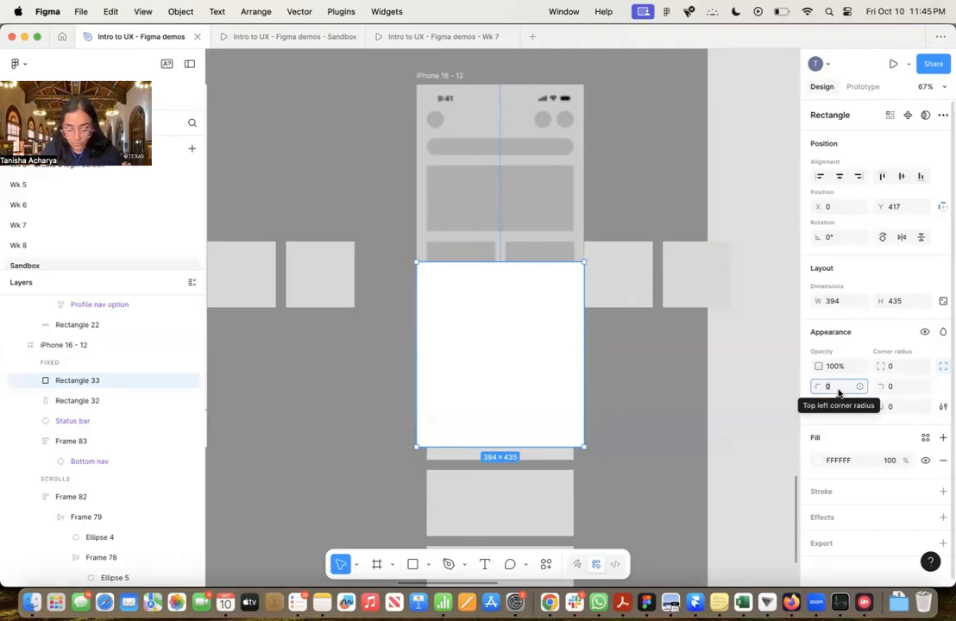
text(20)
key(Return)
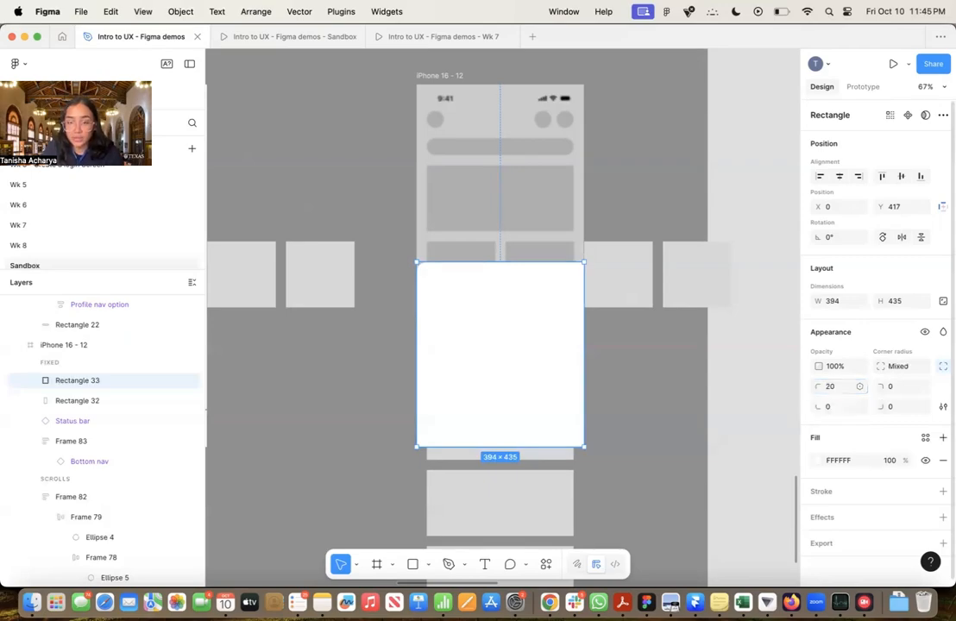
text(20)
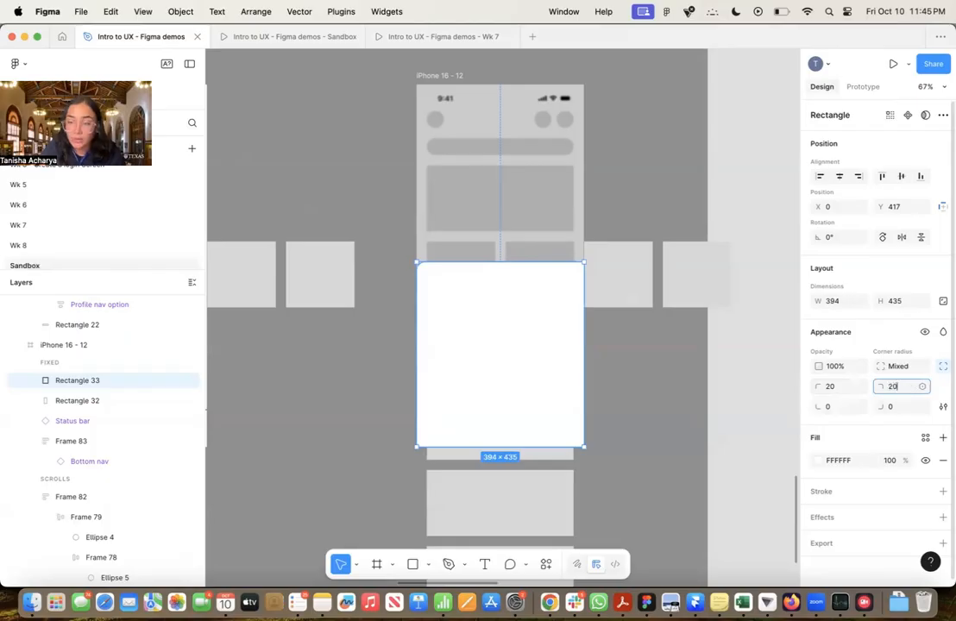
key(Return)
click(675, 392)
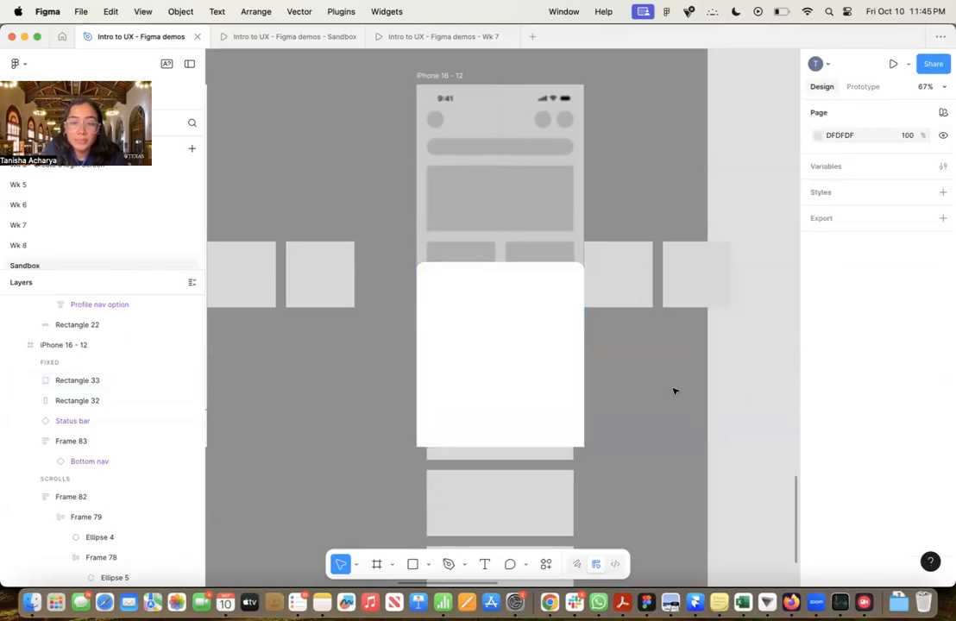
Switch to Google Fonts icons in Chrome and copy the Close icon at size 24
scroll(569, 280, up, 5)
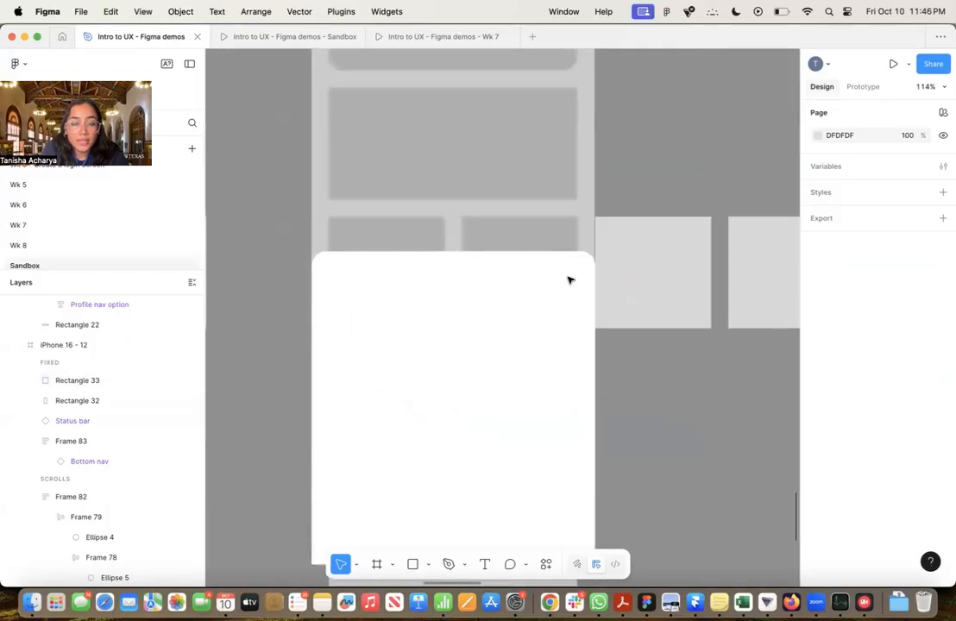
scroll(569, 280, down, 2)
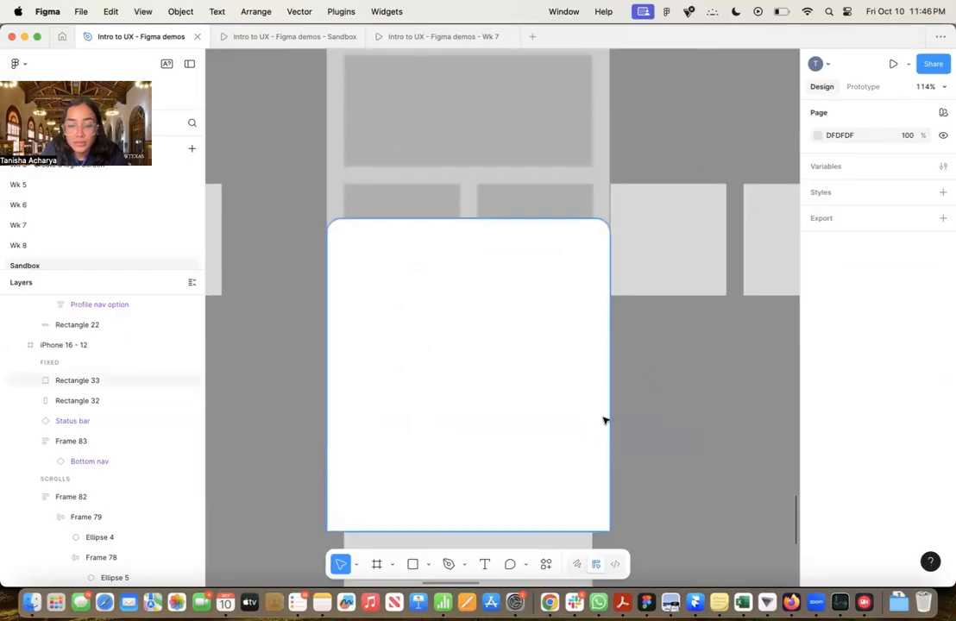
click(548, 601)
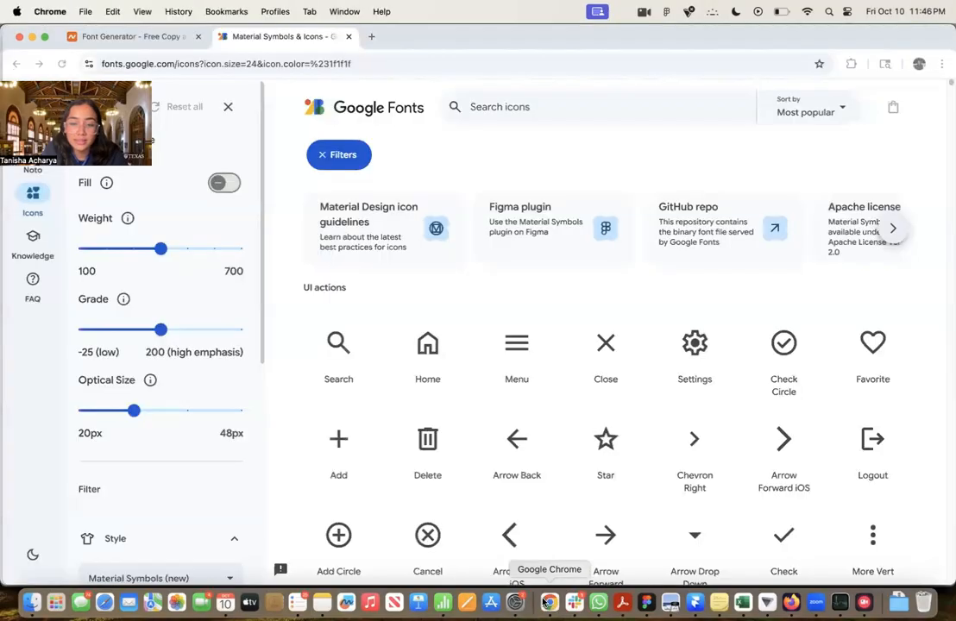
click(483, 168)
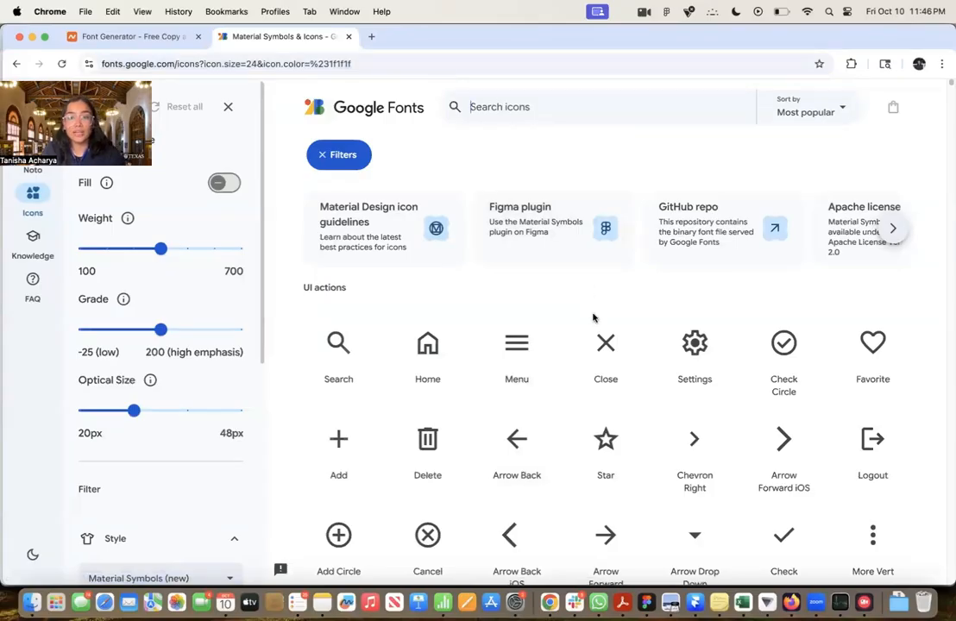
click(610, 347)
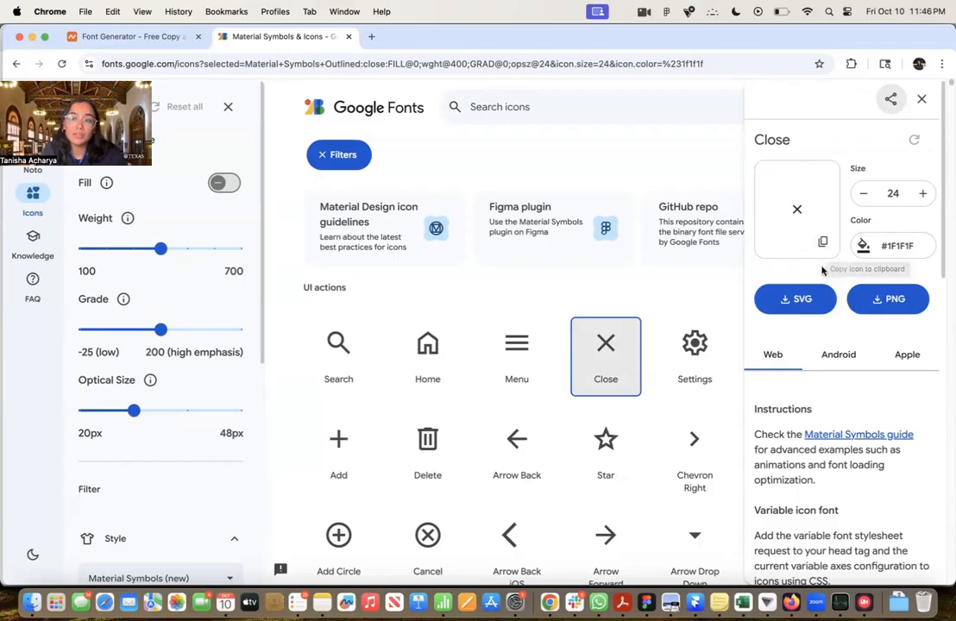
click(823, 243)
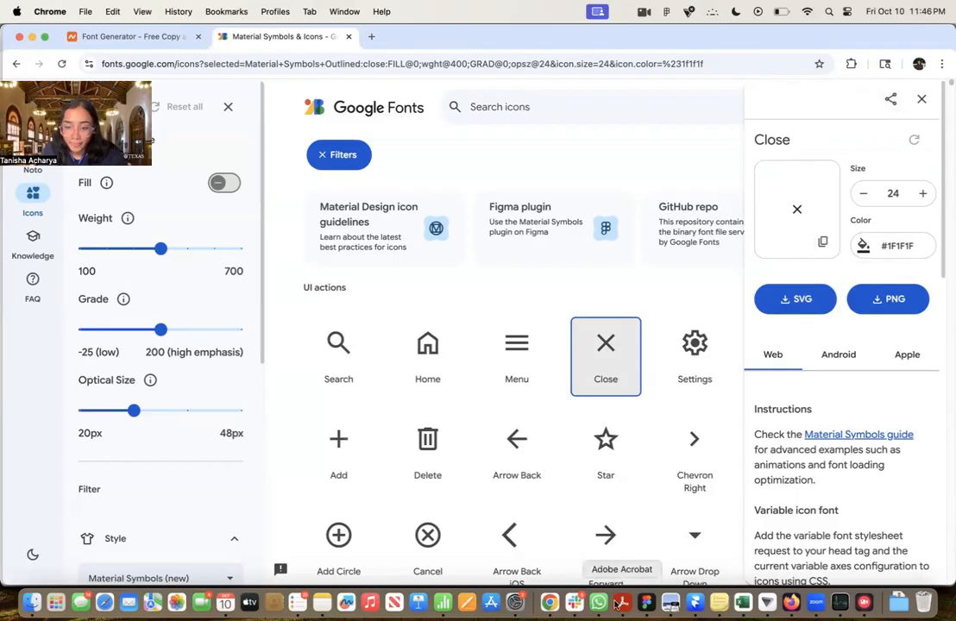
Switch back to Figma, paste the Close icon, and place it near the upper-right corner of the white sheet
click(647, 602)
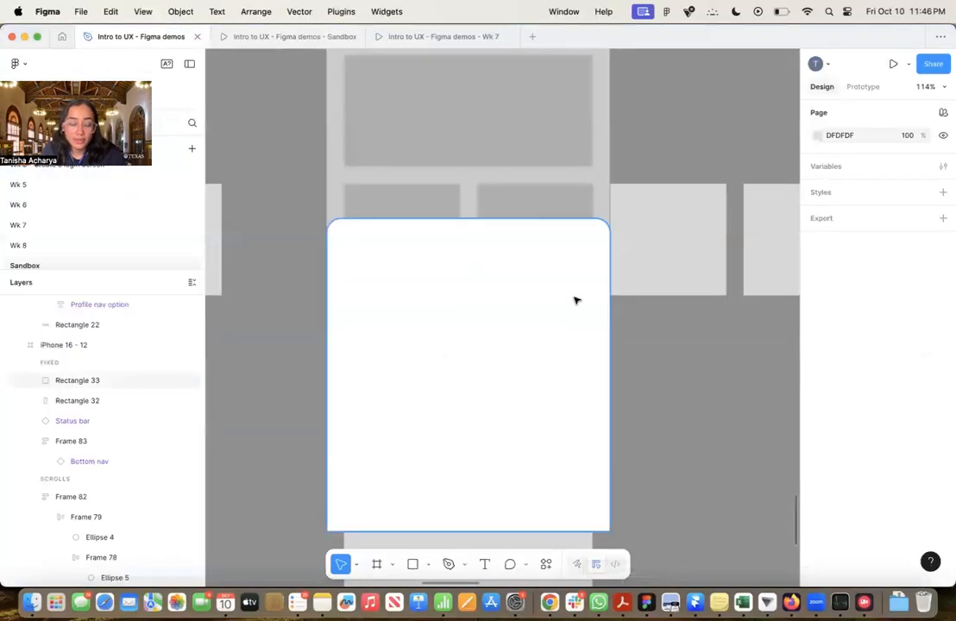
key(super+v)
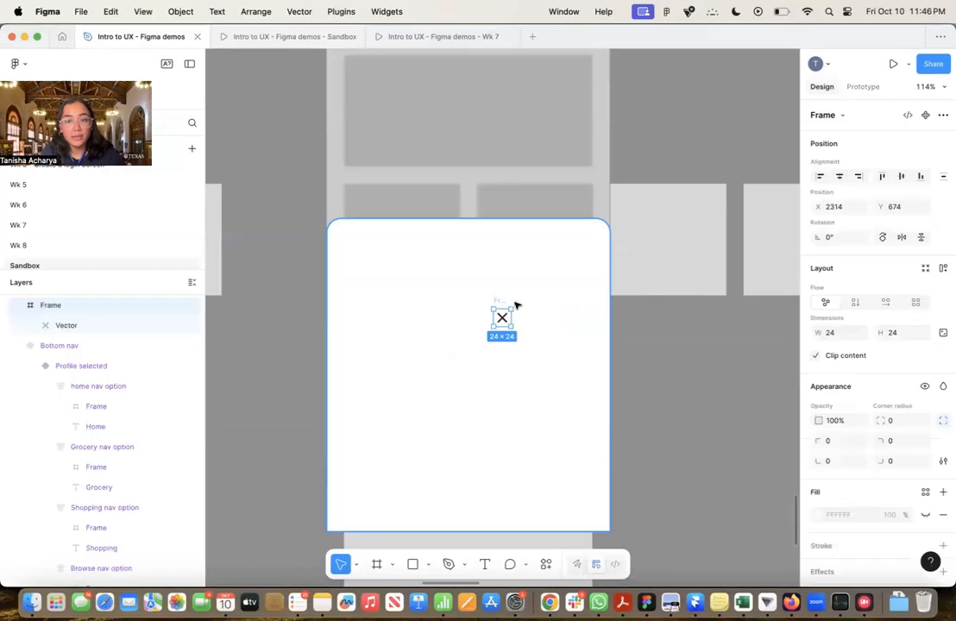
drag(498, 305, 585, 231)
scroll(126, 396, up, 1)
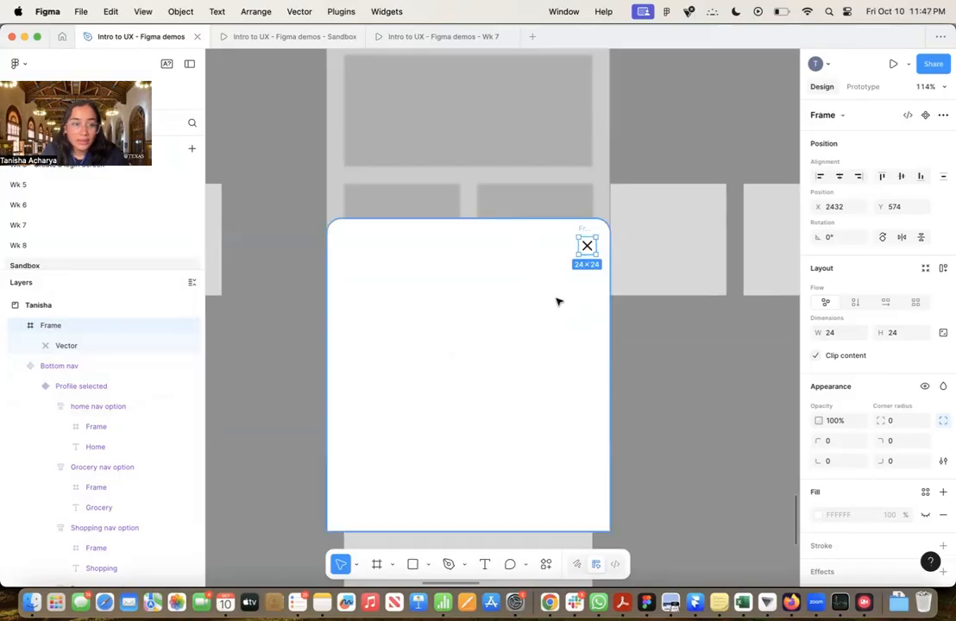
Cut the Close icon's frame from the canvas and paste it into the iPhone 16 - 12 frame
scroll(7, 439, down, 1)
scroll(7, 439, down, 1)
scroll(590, 325, down, 5)
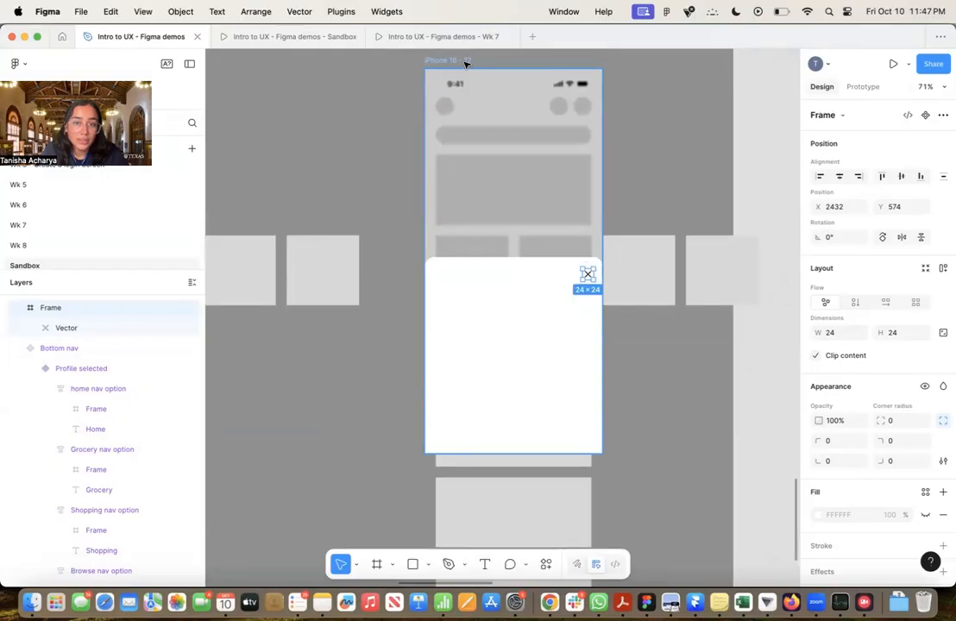
click(587, 275)
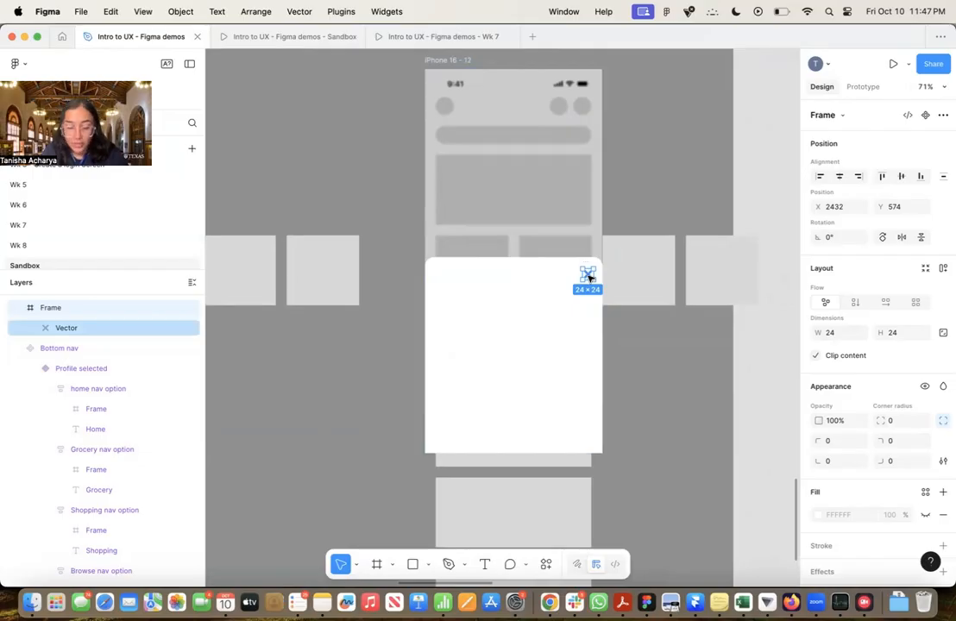
double_click(589, 276)
scroll(591, 273, up, 5)
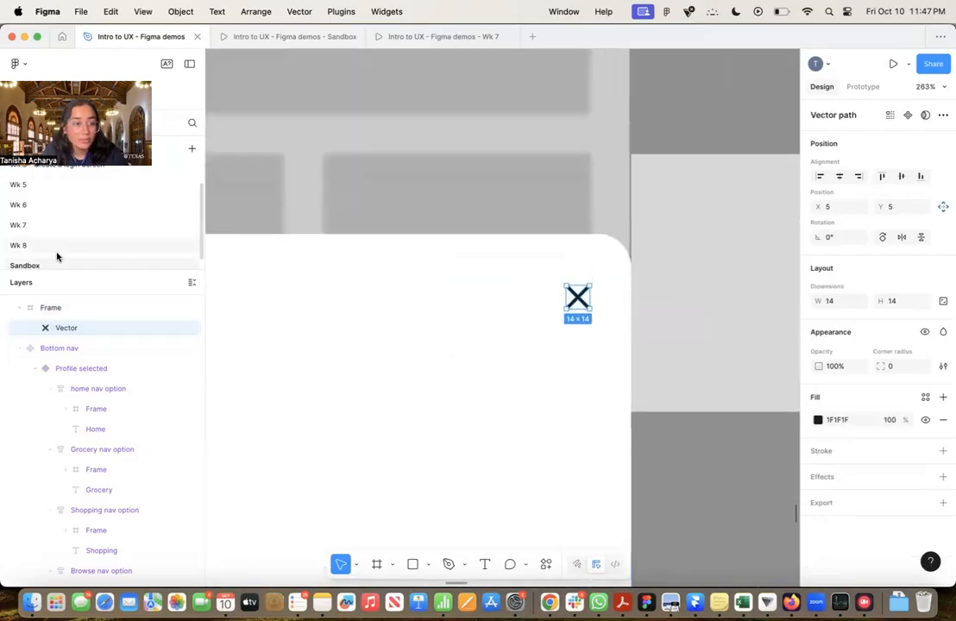
click(62, 309)
key(super+x)
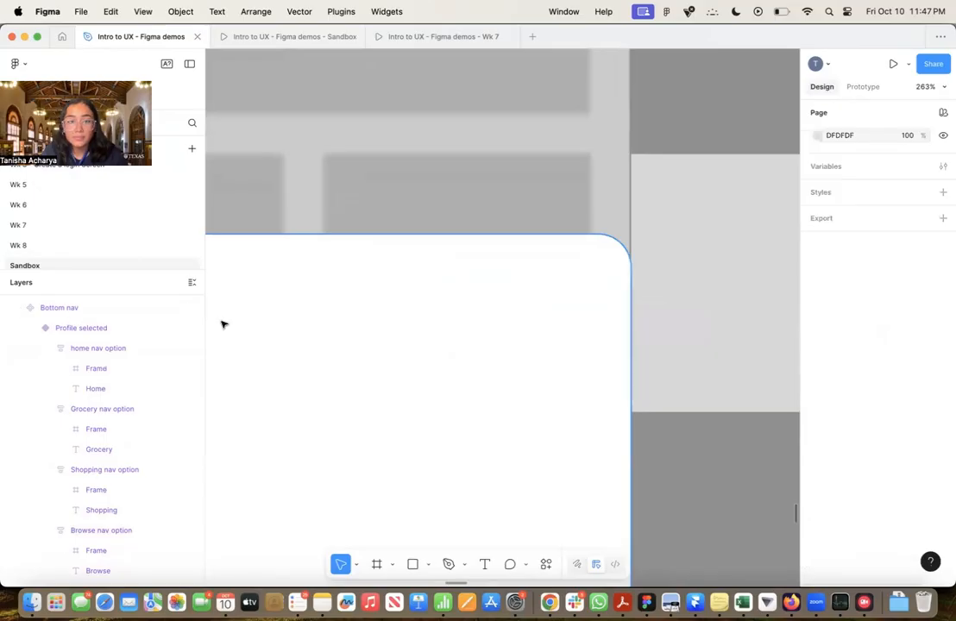
scroll(222, 324, down, 5)
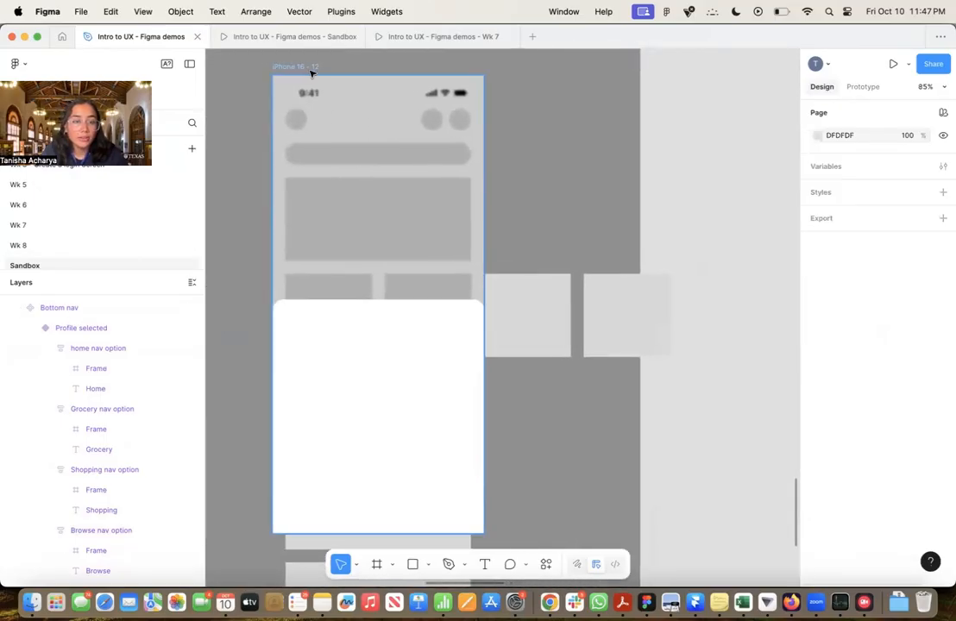
click(311, 67)
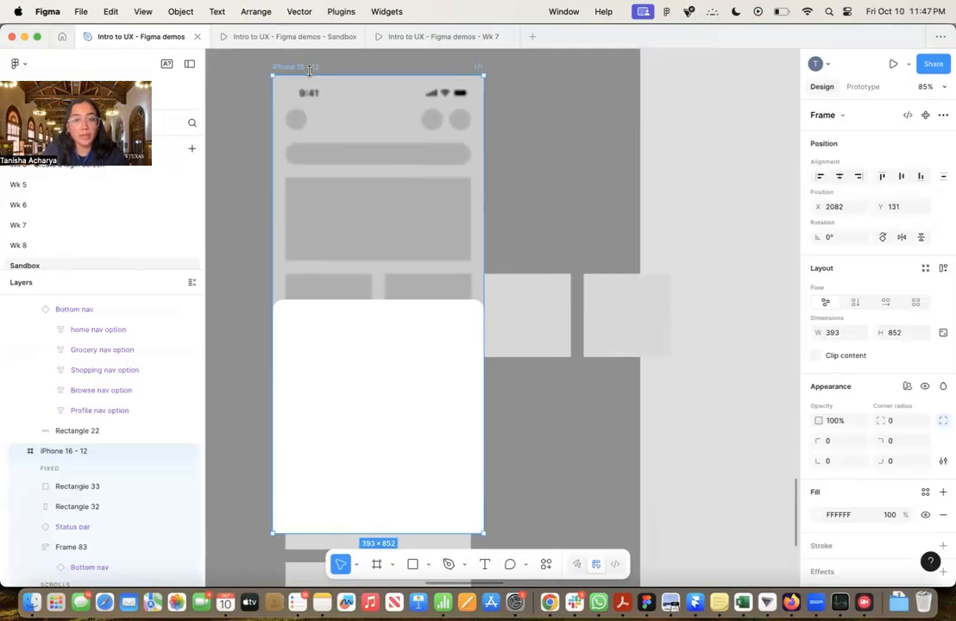
key(super+v)
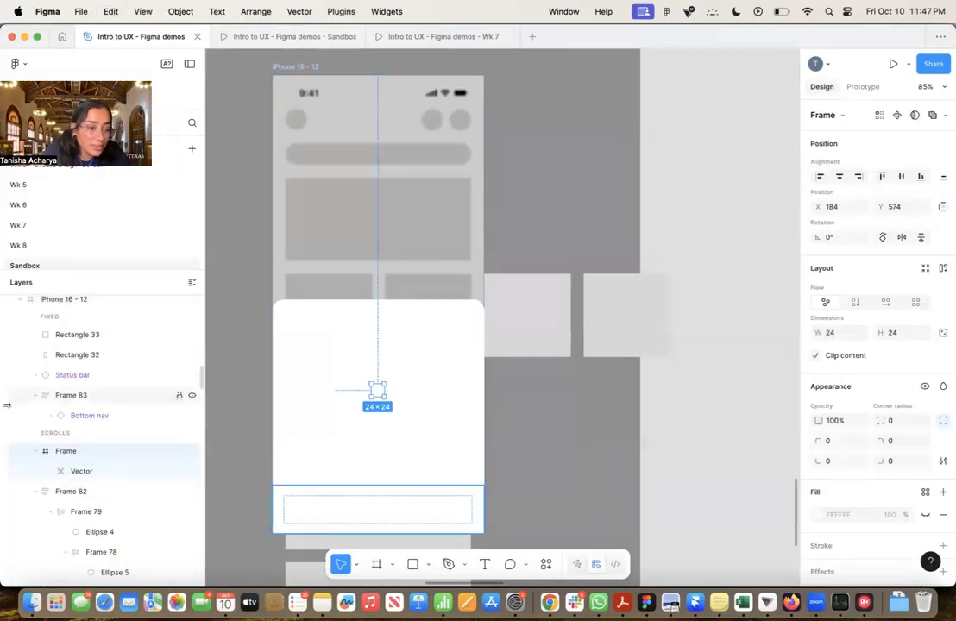
Move the Close icon's frame above the white sheet in the fixed layers and position it at X 356, Y 435 near the sheet's upper-right corner
scroll(121, 468, up, 2)
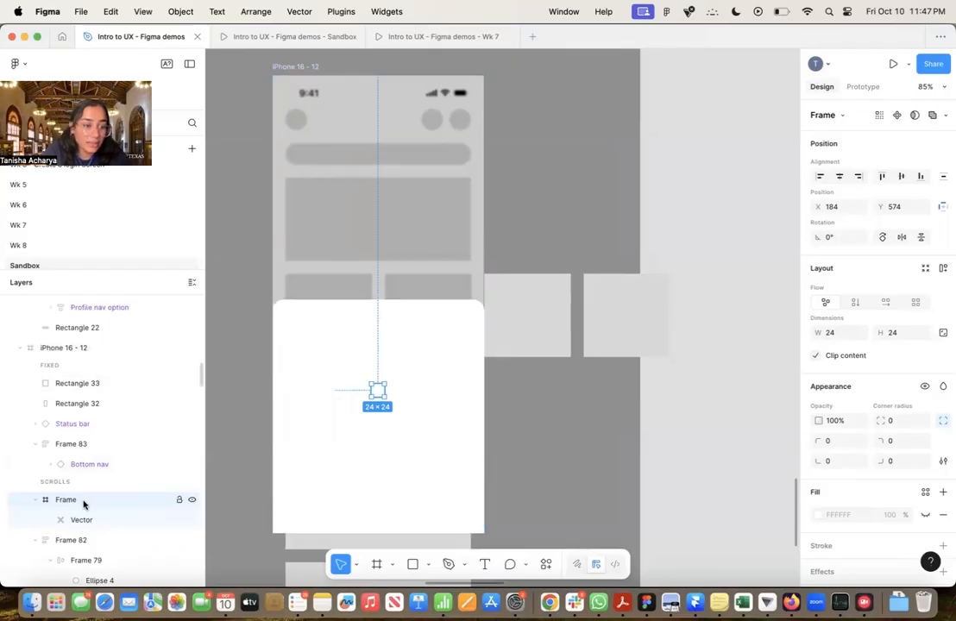
drag(84, 504, 81, 378)
scroll(384, 375, up, 3)
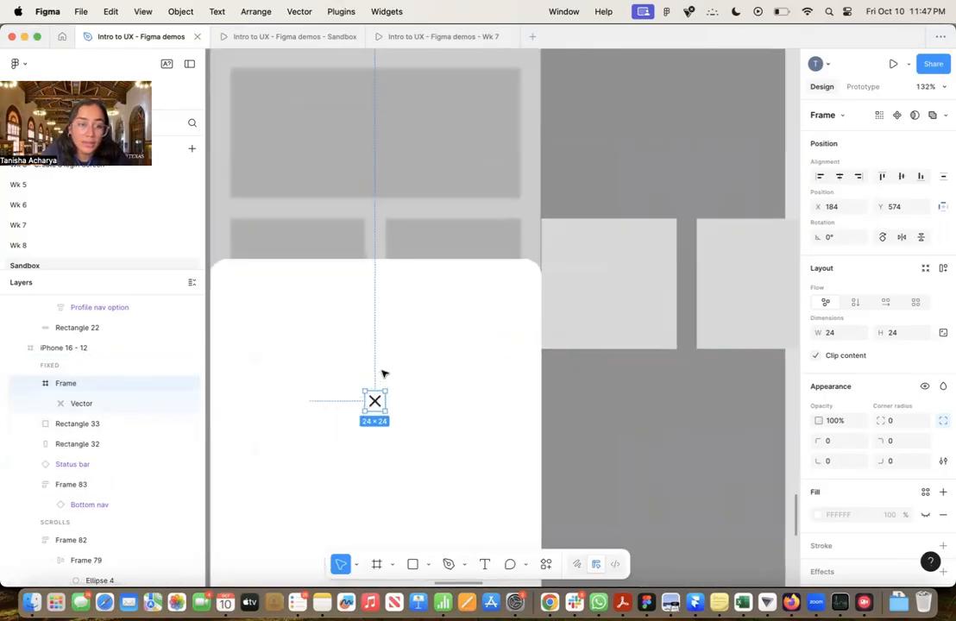
drag(371, 404, 518, 285)
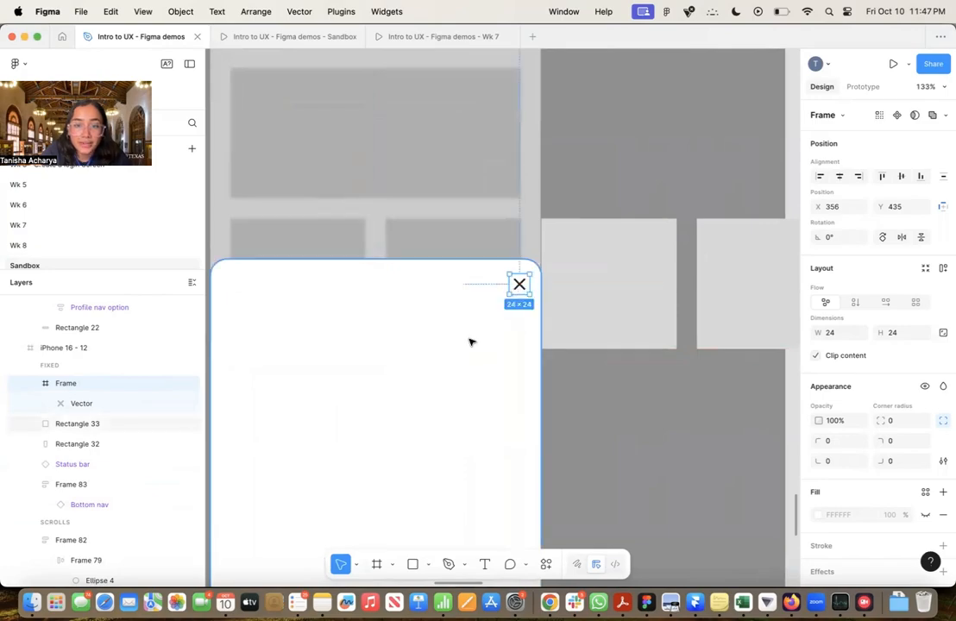
scroll(479, 341, down, 5)
click(541, 361)
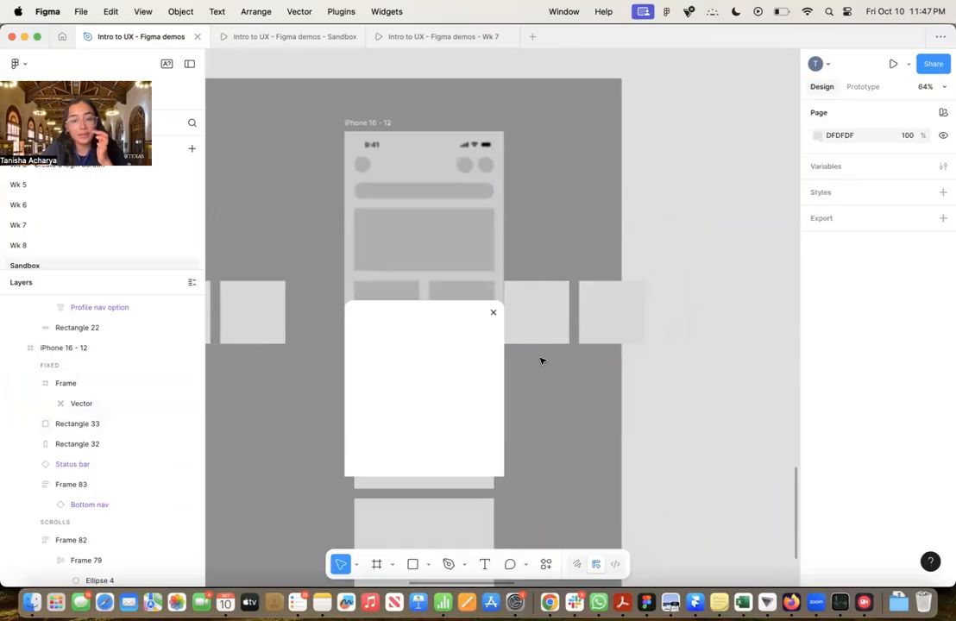
scroll(542, 361, down, 4)
scroll(541, 362, left, 2)
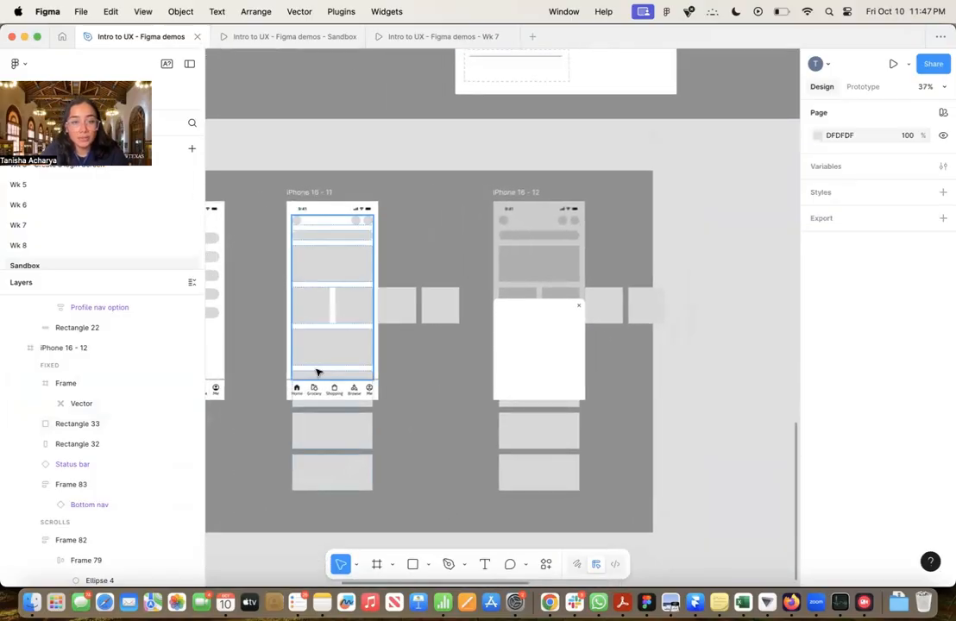
scroll(336, 356, up, 4)
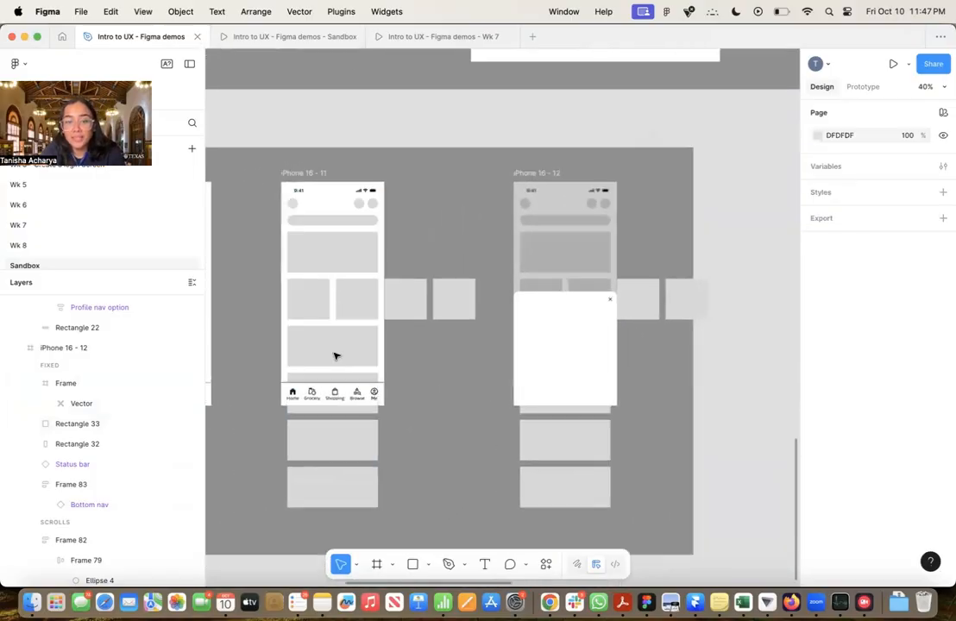
Preview the iPhone 16 - 12 frame with the bottom-sheet popup in the prototype player
scroll(345, 347, right, 2)
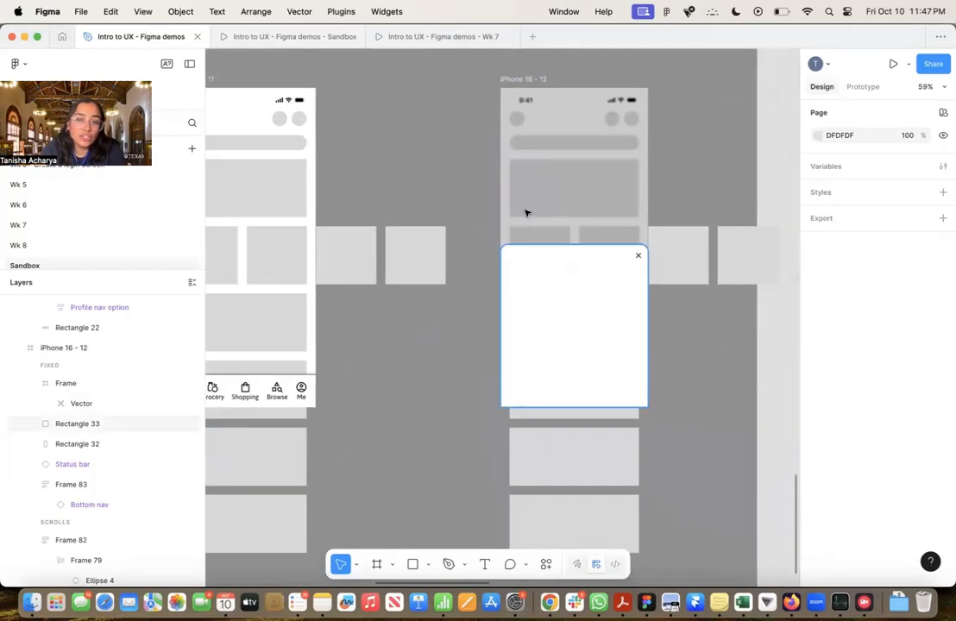
click(524, 79)
click(893, 64)
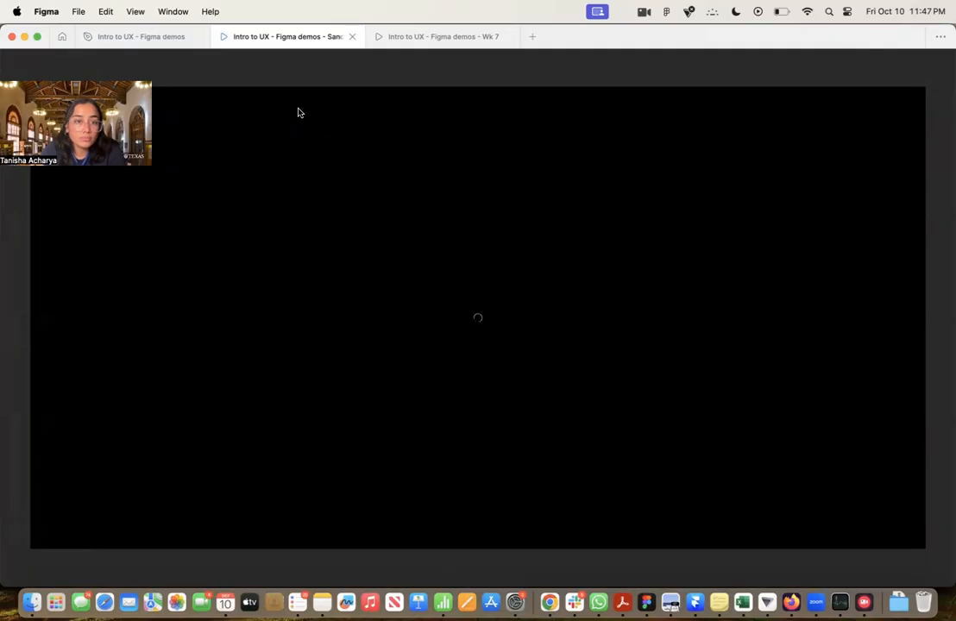
click(129, 35)
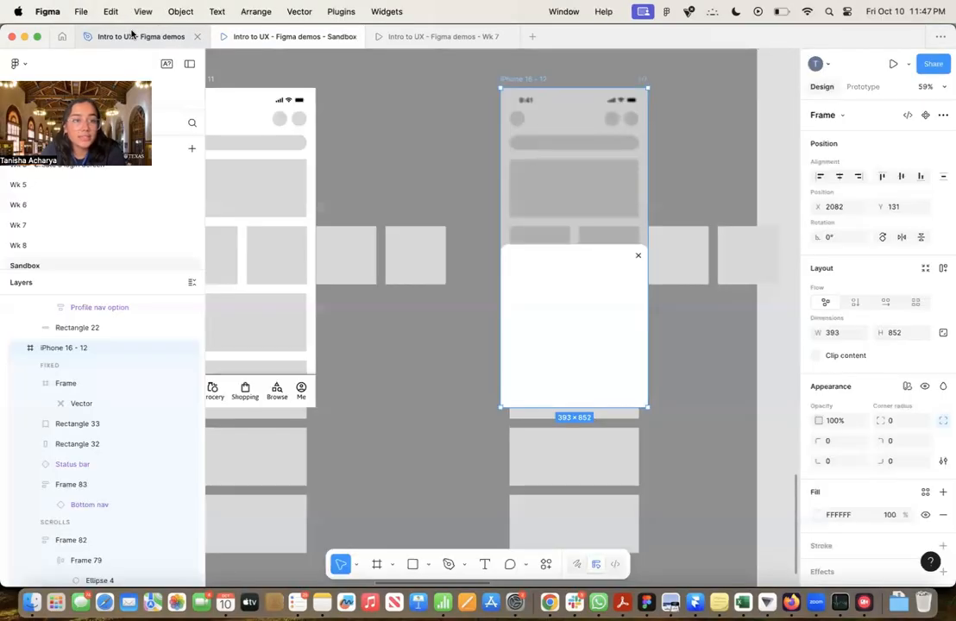
click(893, 66)
click(486, 344)
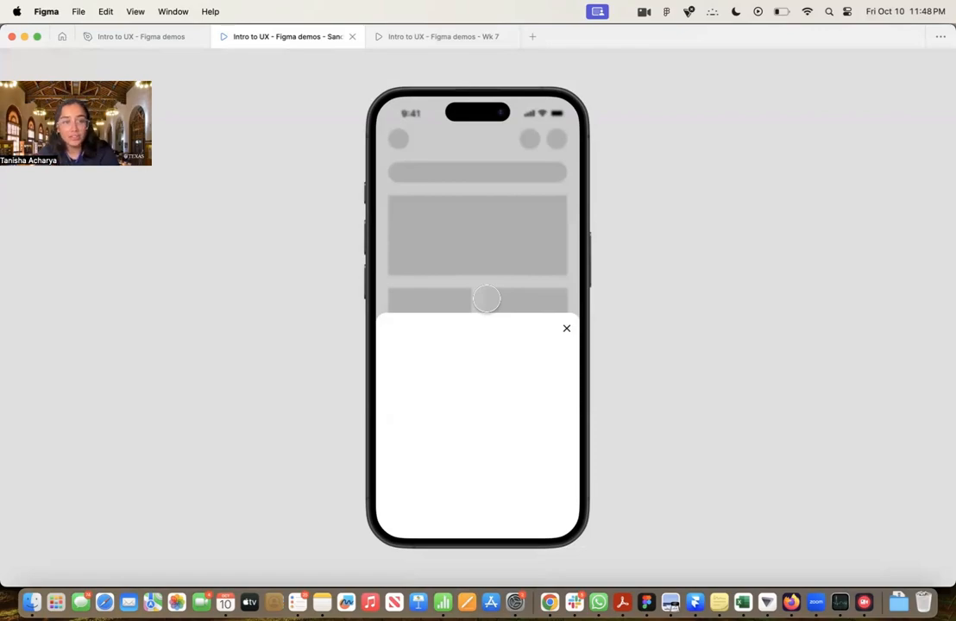
Link the large card below the tile row in iPhone 16 - 11 to iPhone 16 - 12 with an On tap, Navigate to, Instant interaction
click(168, 37)
scroll(455, 317, down, 5)
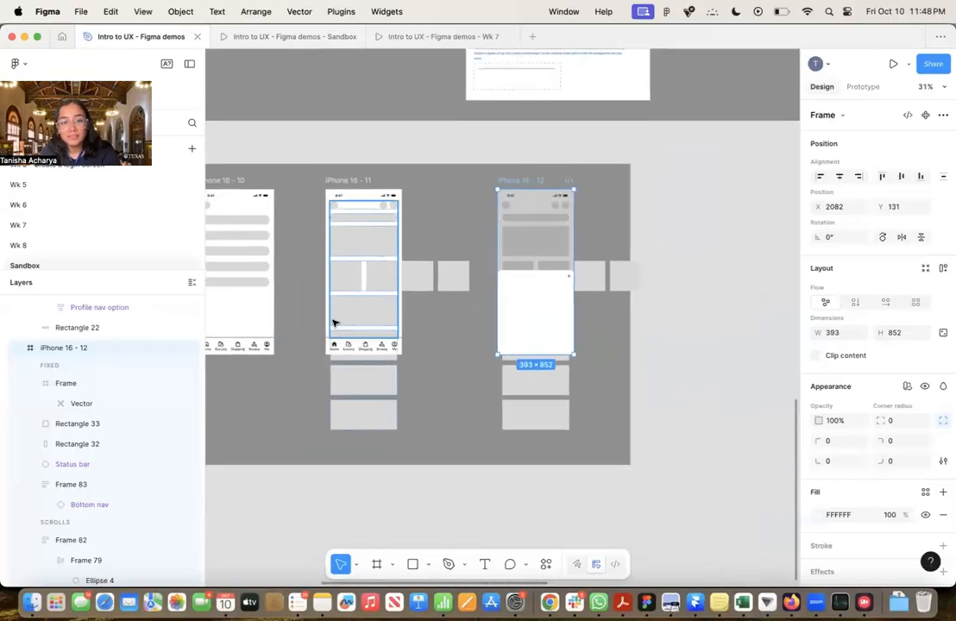
scroll(335, 323, up, 5)
double_click(433, 284)
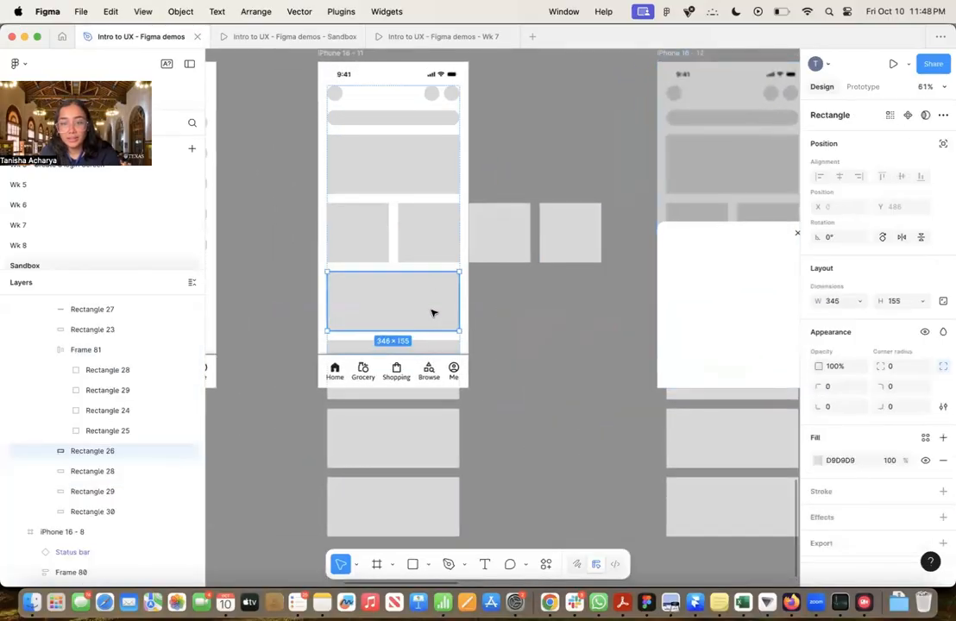
click(863, 87)
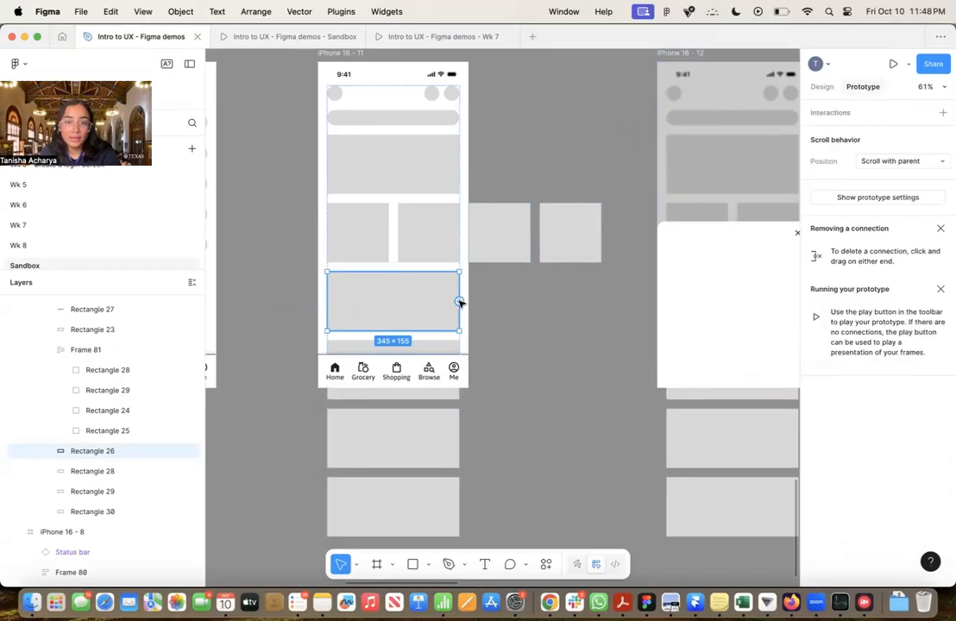
drag(459, 301, 662, 250)
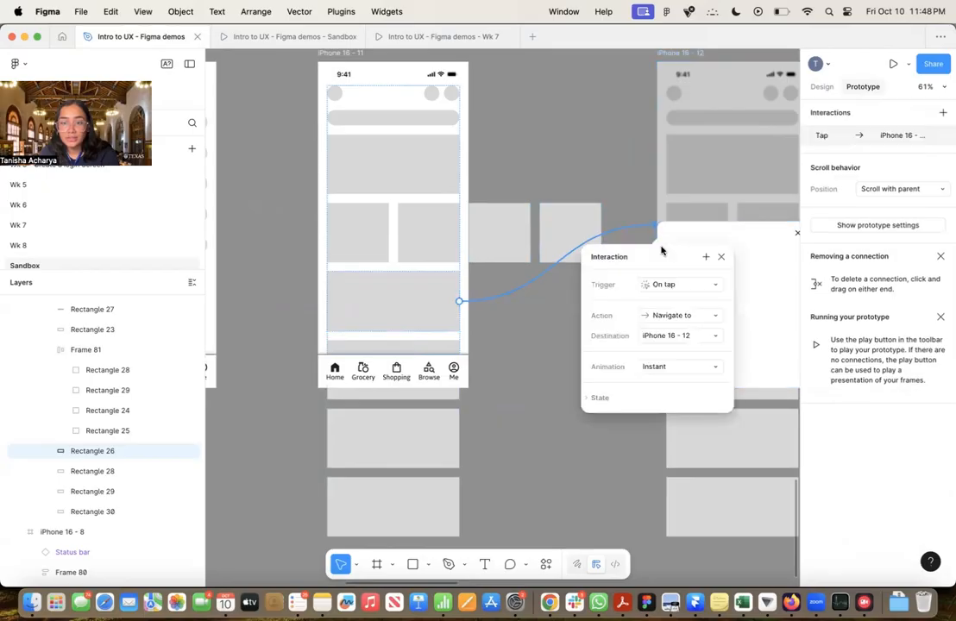
click(538, 328)
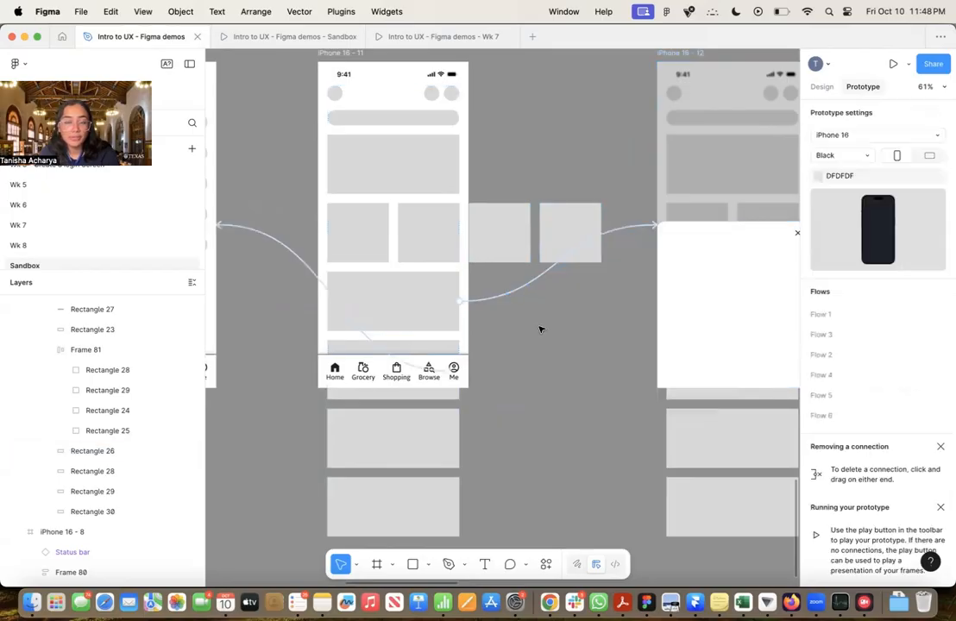
Preview the prototype from iPhone 16 - 11 and test the card's link to the popup screen
scroll(534, 326, down, 5)
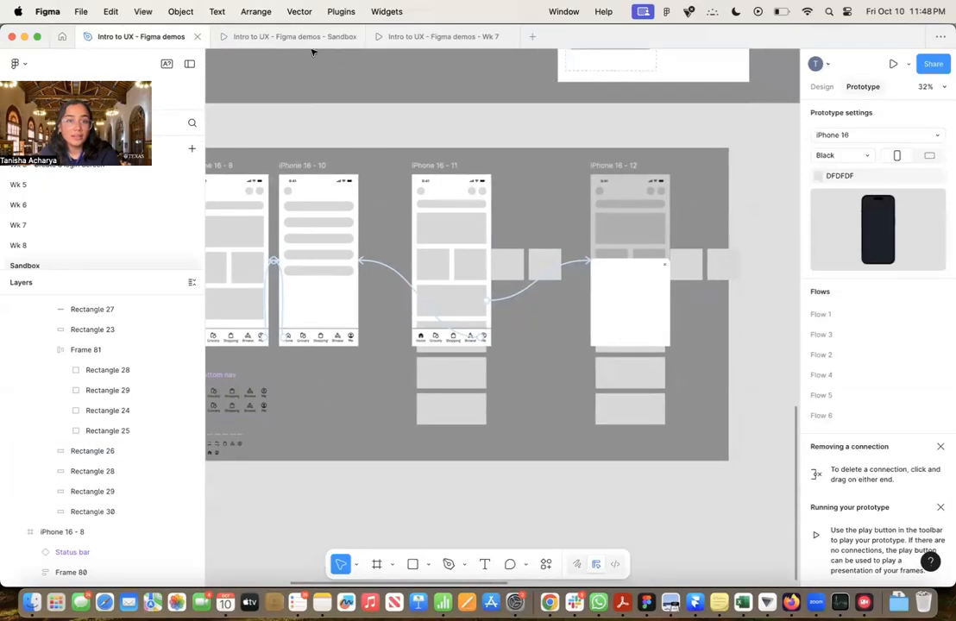
click(273, 40)
click(138, 36)
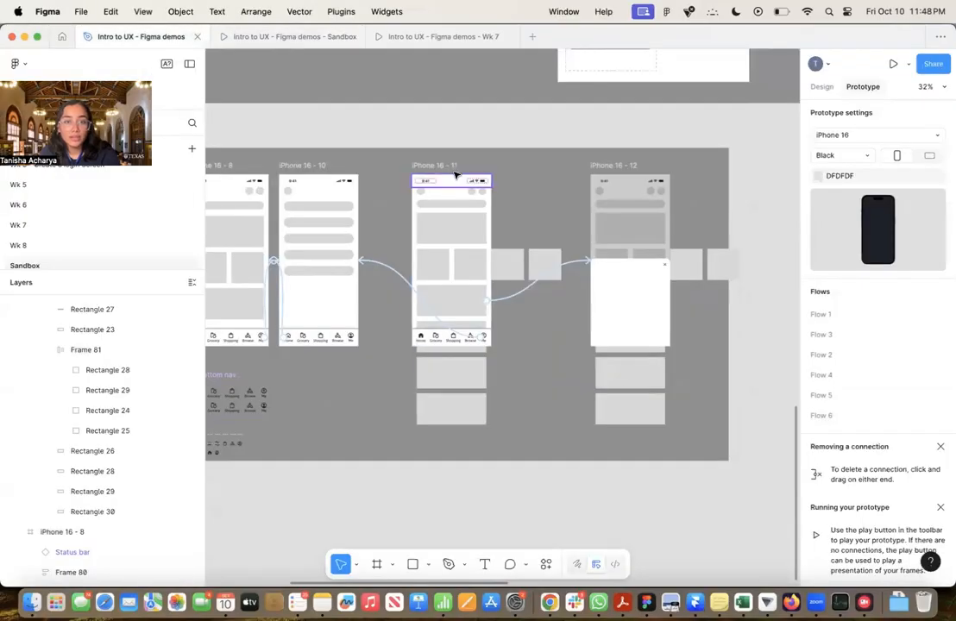
click(445, 165)
click(893, 64)
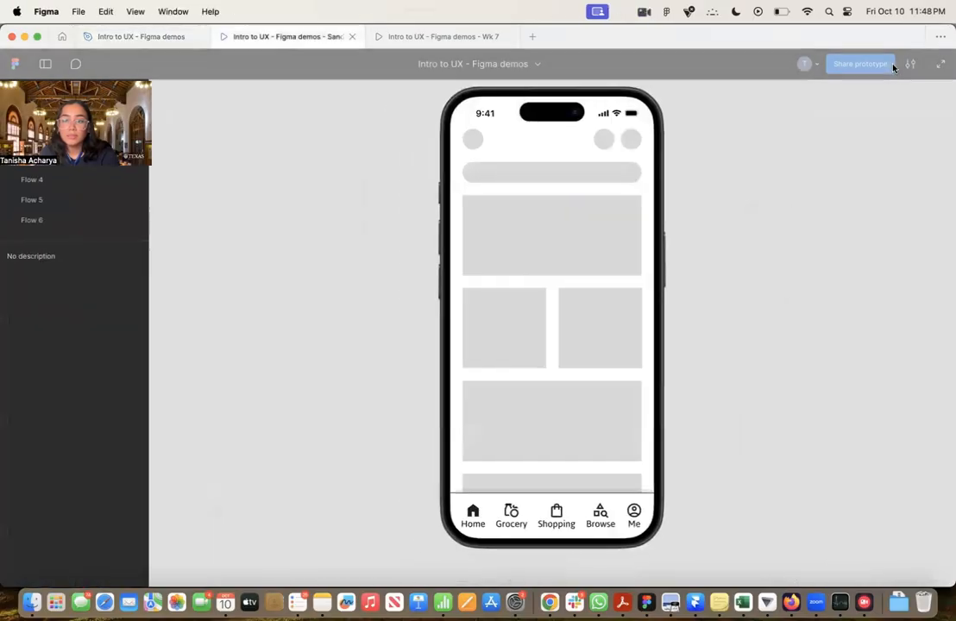
click(530, 377)
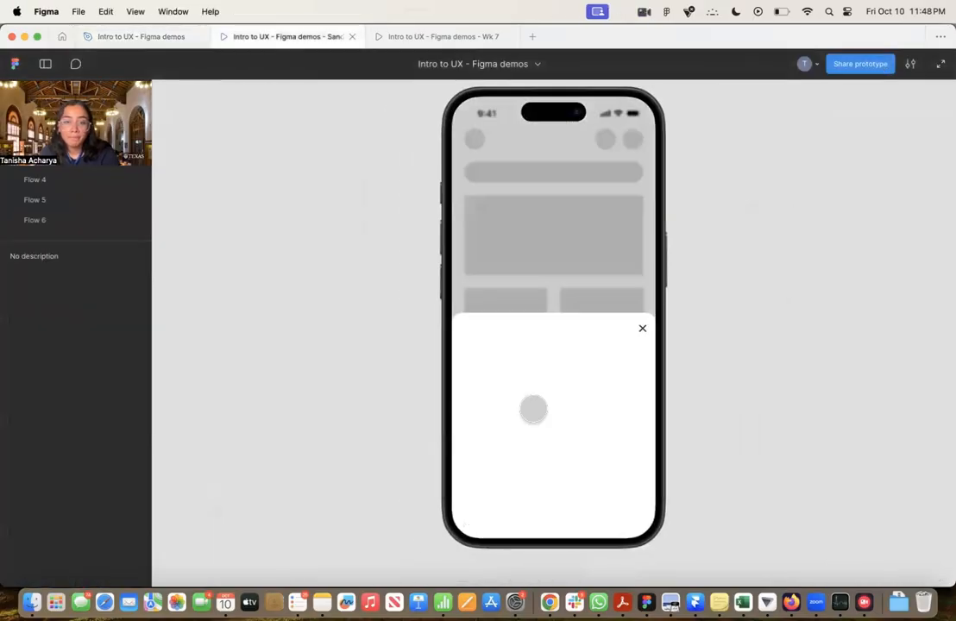
Wrap the white sheet and its Close icon in iPhone 16 - 12 together in a plain frame without auto layout
click(177, 38)
scroll(401, 272, right, 5)
scroll(401, 271, down, 2)
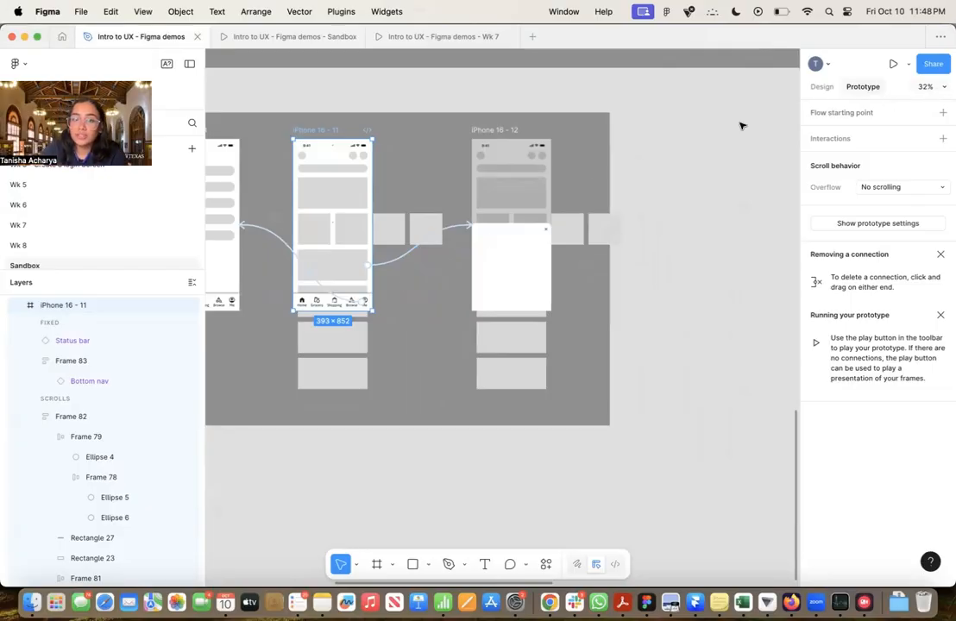
click(821, 89)
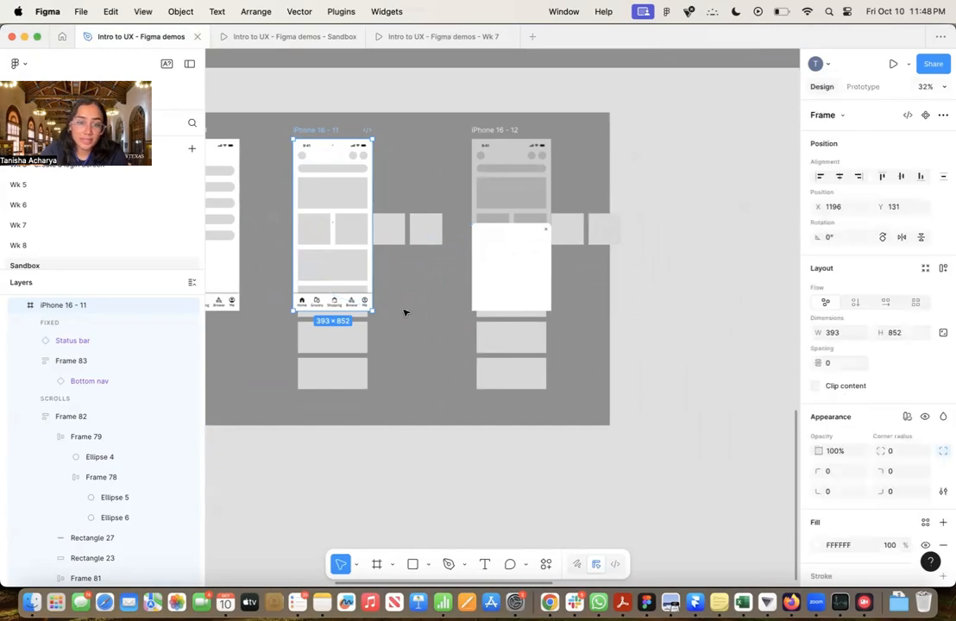
scroll(403, 313, up, 5)
click(486, 306)
click(624, 251)
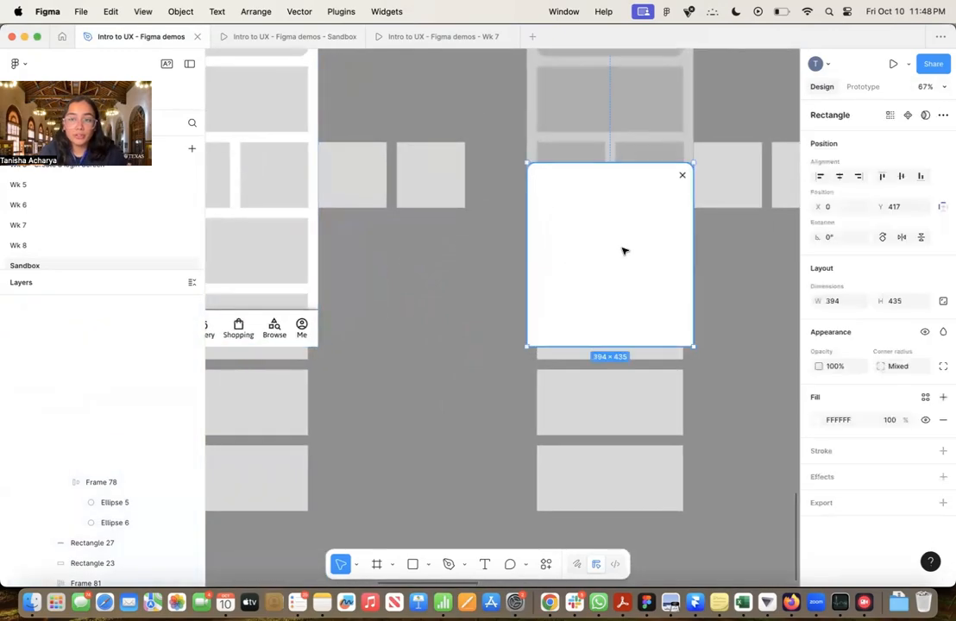
shift+click(682, 176)
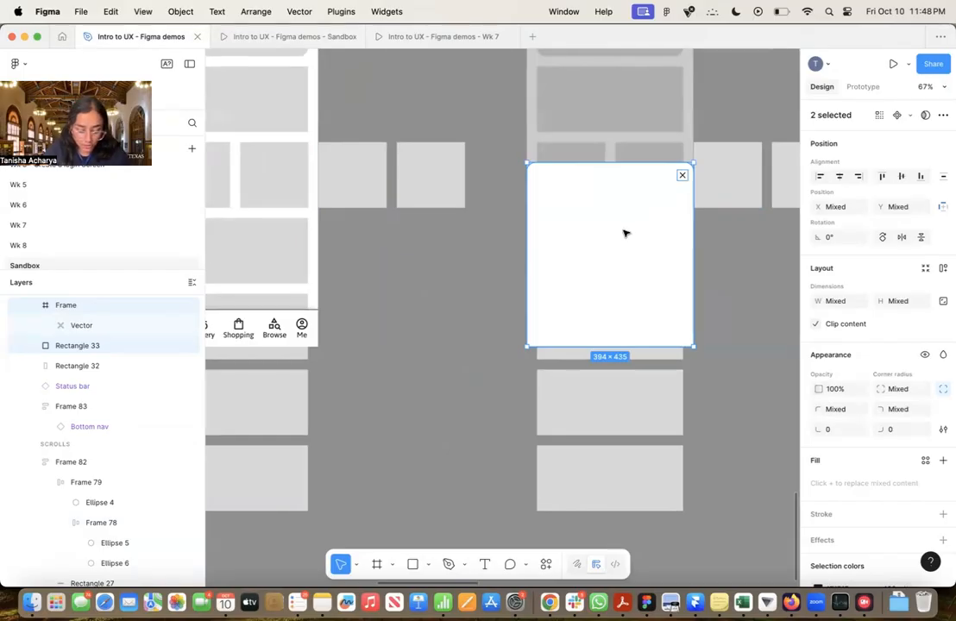
key(shift+a)
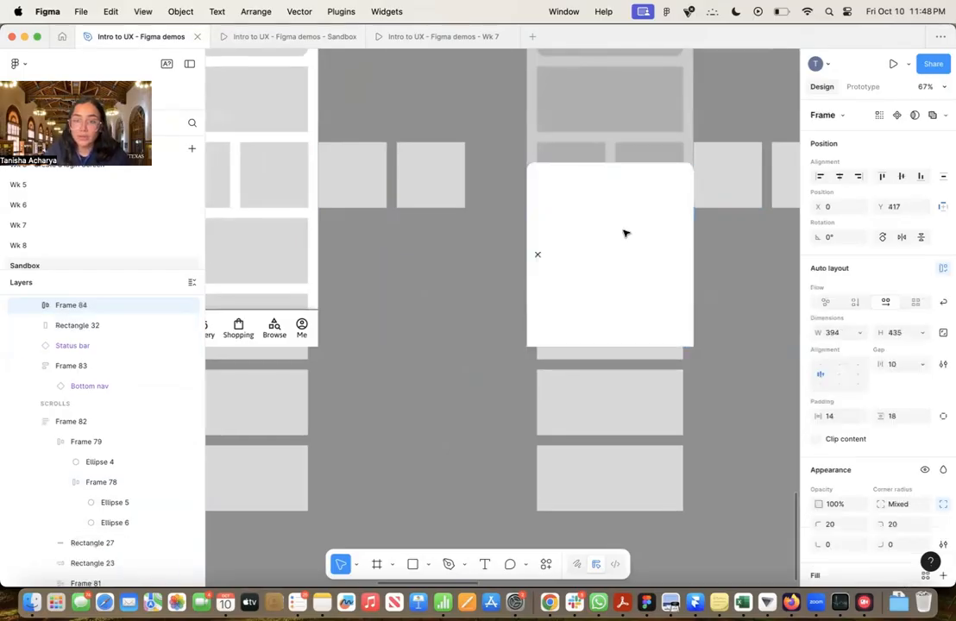
key(super+z)
right_click(624, 233)
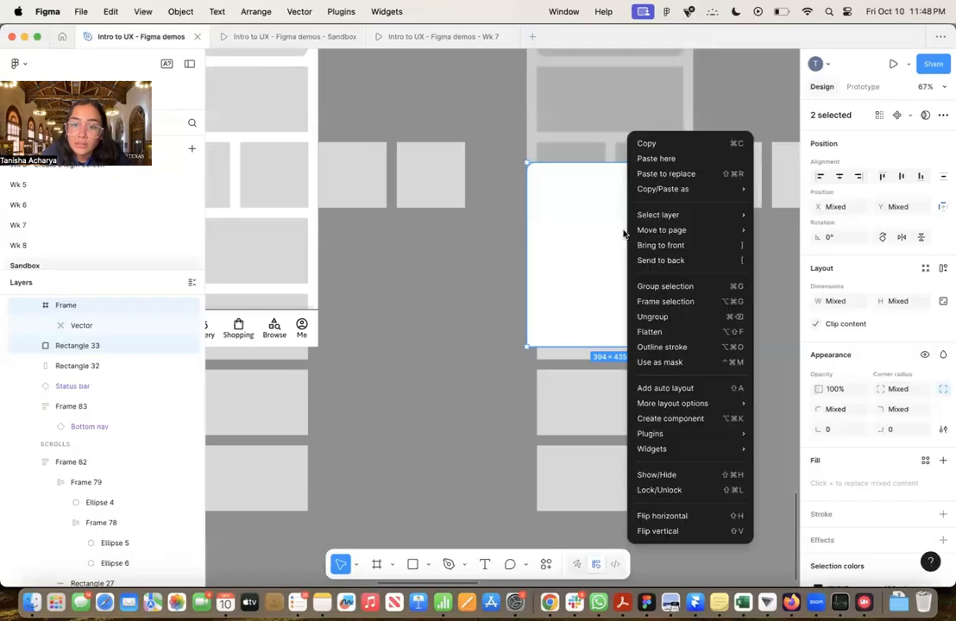
click(661, 302)
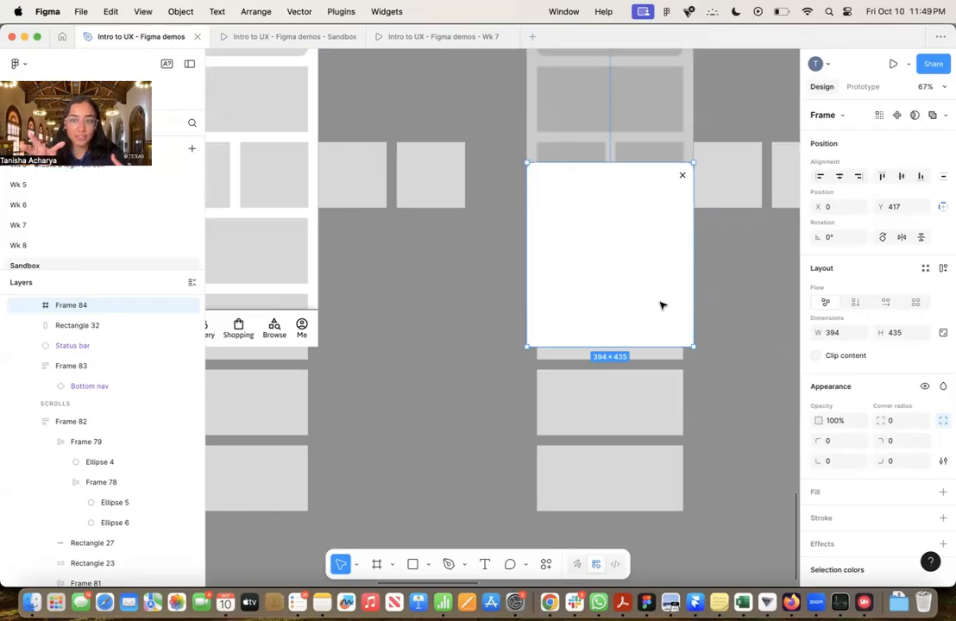
Take the framed sheet out of iPhone 16 - 12 into the gap beside iPhone 16 - 11, and move iPhone 16 - 12 outside the dark section
ctrl+scroll(662, 305, down, 5)
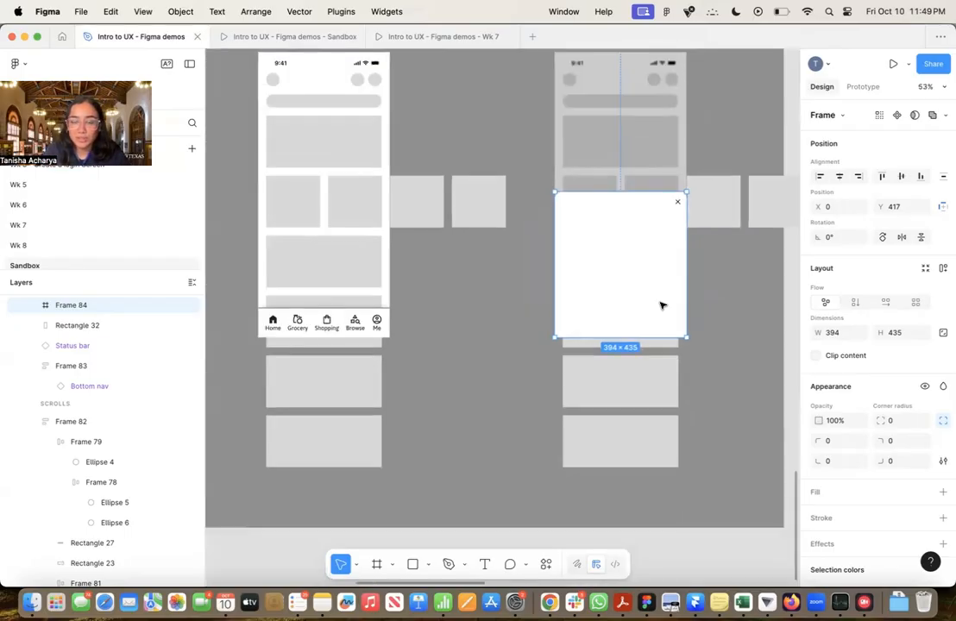
drag(636, 287, 493, 361)
scroll(553, 287, up, 3)
scroll(552, 287, right, 2)
ctrl+scroll(553, 286, down, 8)
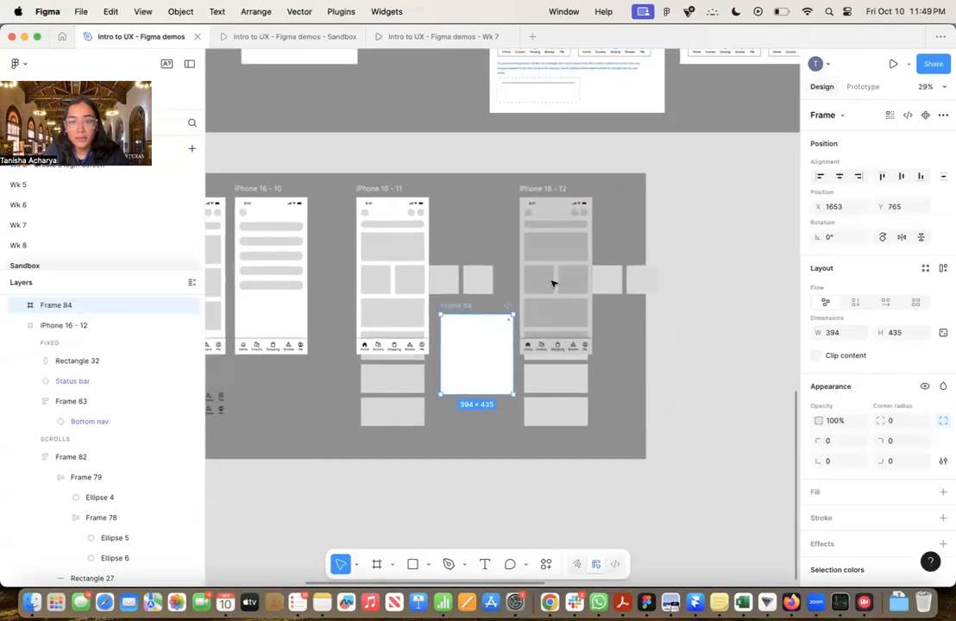
drag(552, 193, 707, 190)
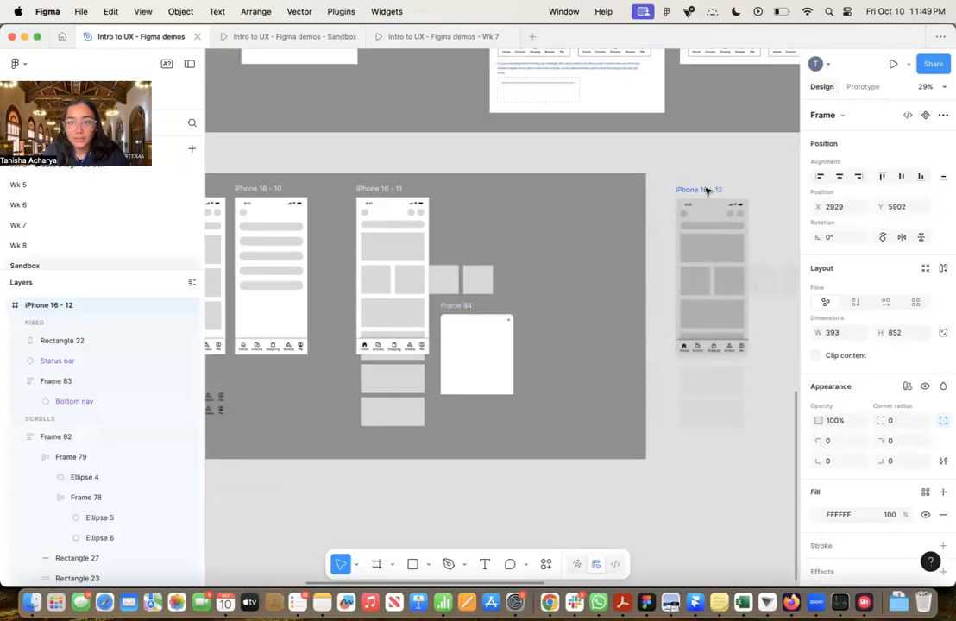
Place the sheet's frame in the free space beside iPhone 16 - 11 at about X 2048, Y 548 and rename it Bottom sheet
scroll(707, 190, down, 4)
scroll(593, 279, up, 8)
drag(593, 278, 691, 203)
double_click(628, 140)
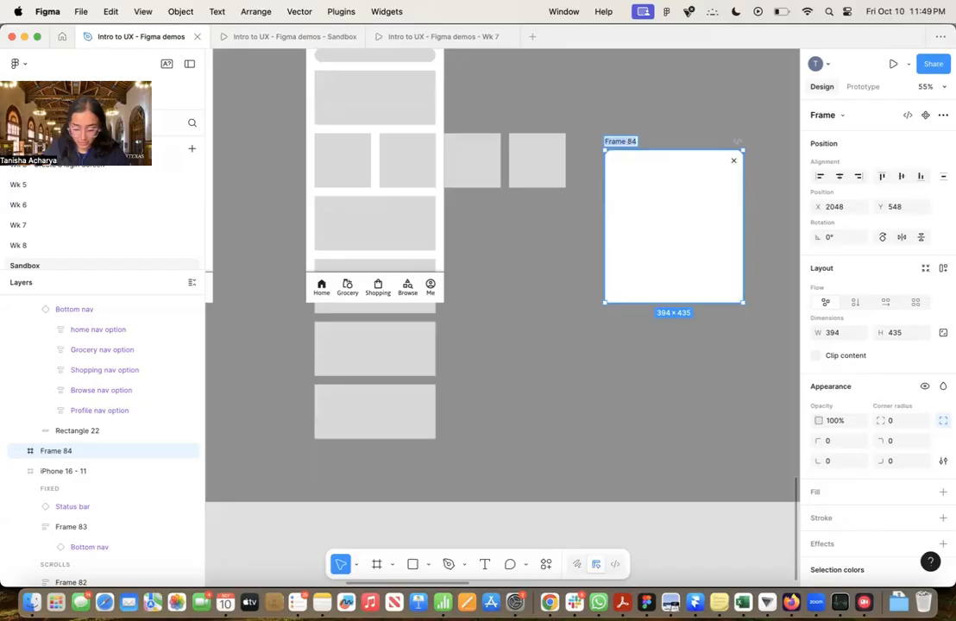
text(Bottom sheet)
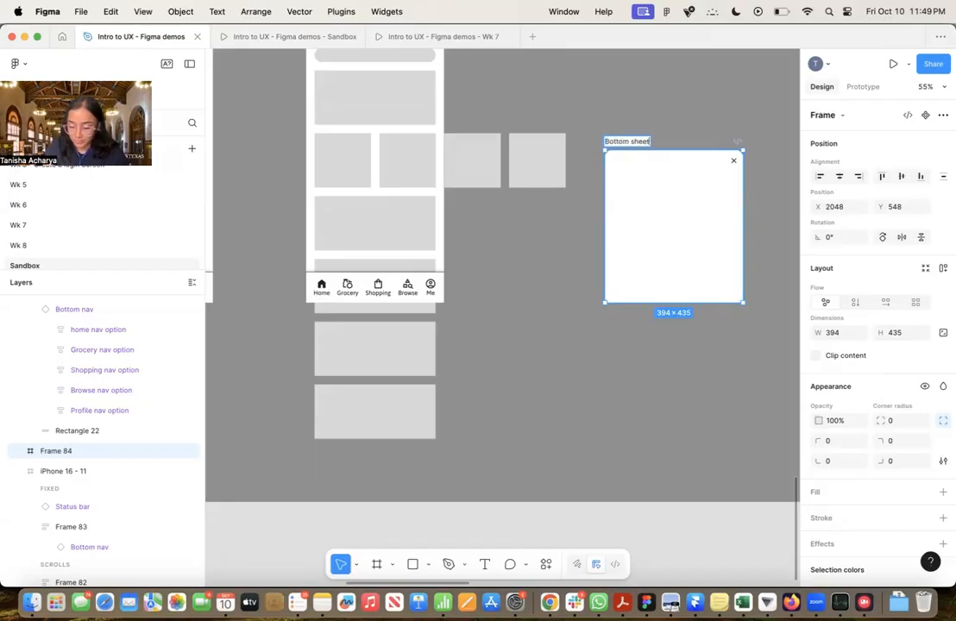
click(643, 114)
Add a prototype connection from the large card below the tile row in iPhone 16 - 11 to the Bottom sheet frame
ctrl+scroll(643, 114, down, 5)
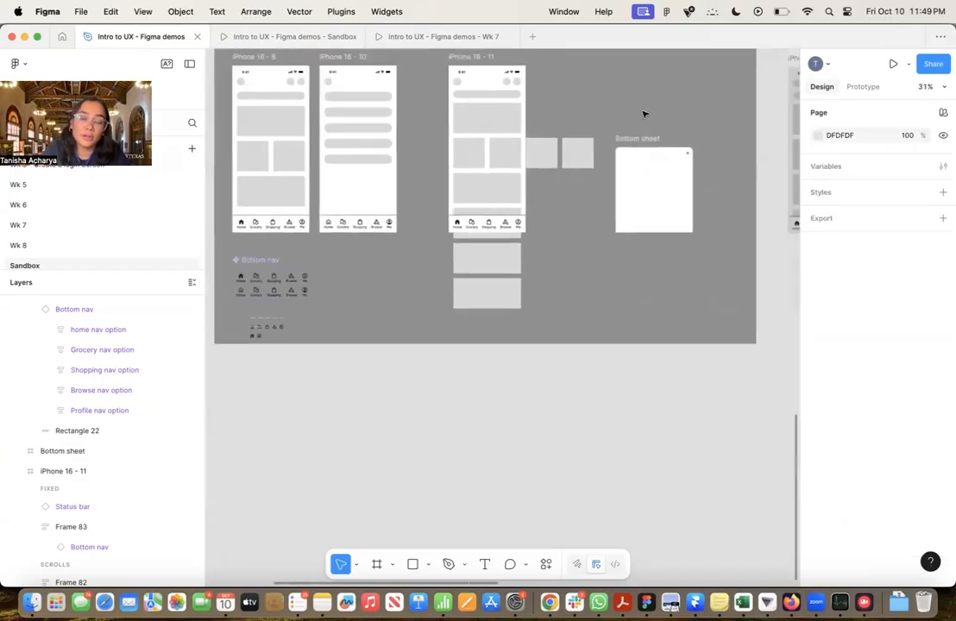
ctrl+scroll(622, 258, up, 5)
ctrl+scroll(622, 258, down, 2)
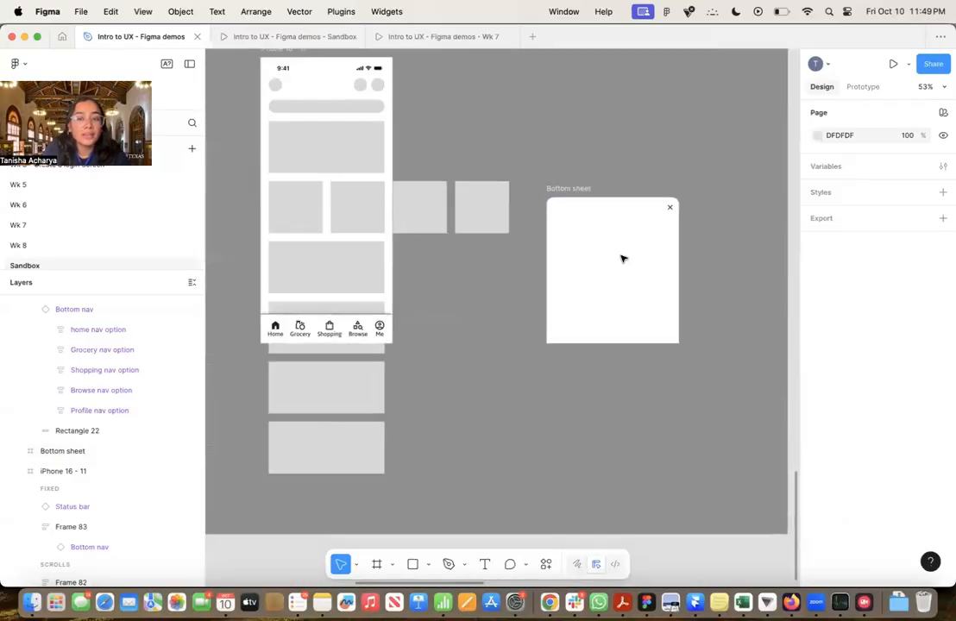
click(867, 88)
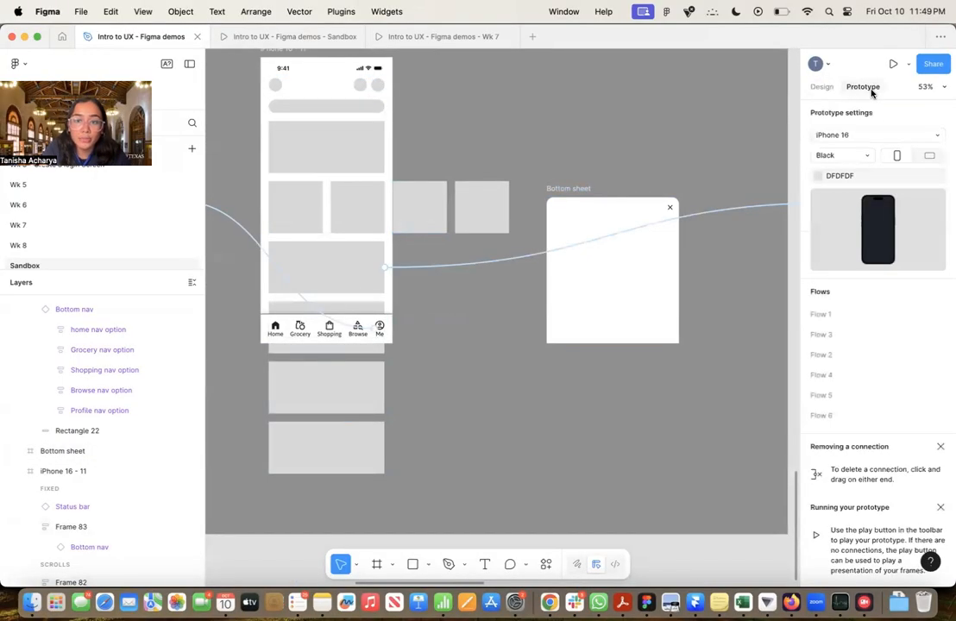
ctrl+scroll(502, 220, down, 4)
scroll(503, 219, right, 2)
scroll(502, 219, up, 1)
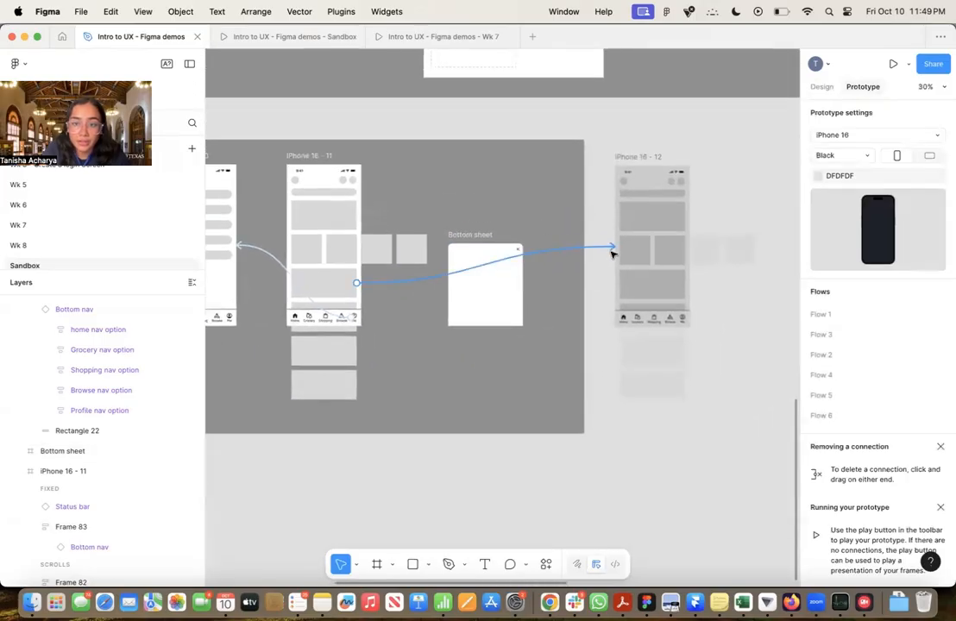
click(351, 286)
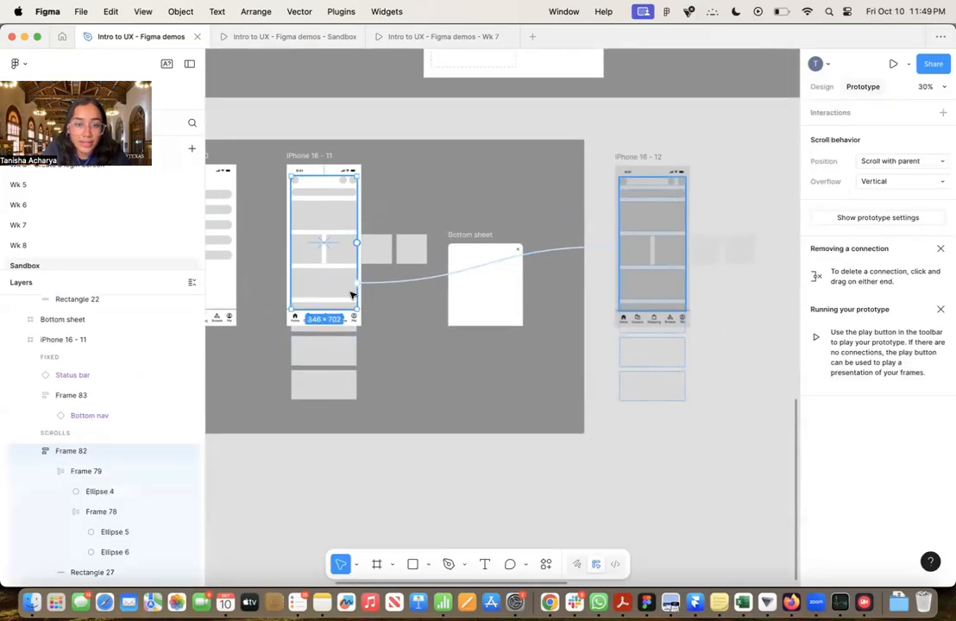
ctrl+scroll(346, 278, up, 5)
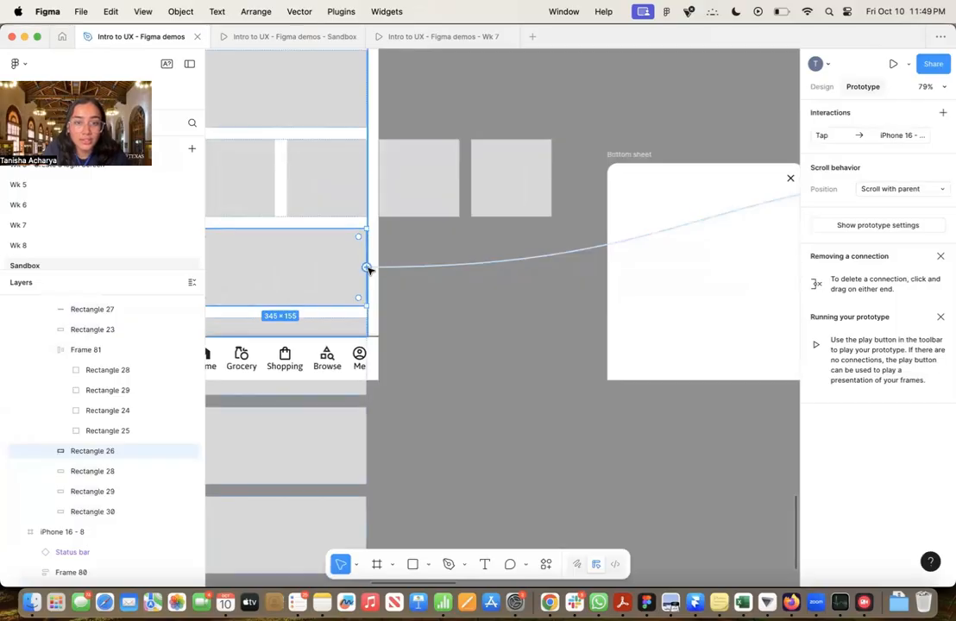
drag(367, 268, 482, 294)
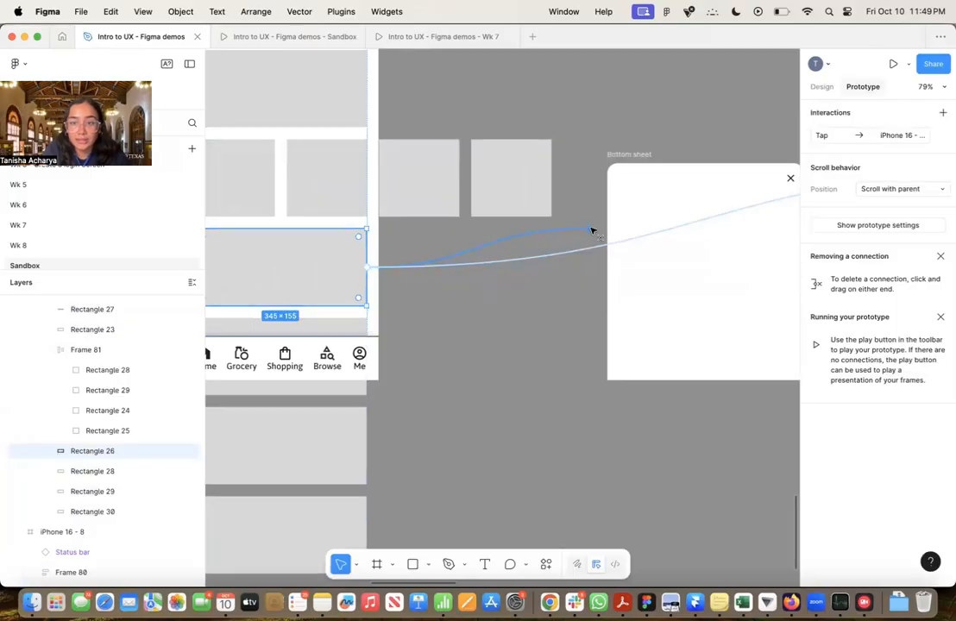
drag(592, 231, 610, 207)
ctrl+scroll(667, 322, down, 2)
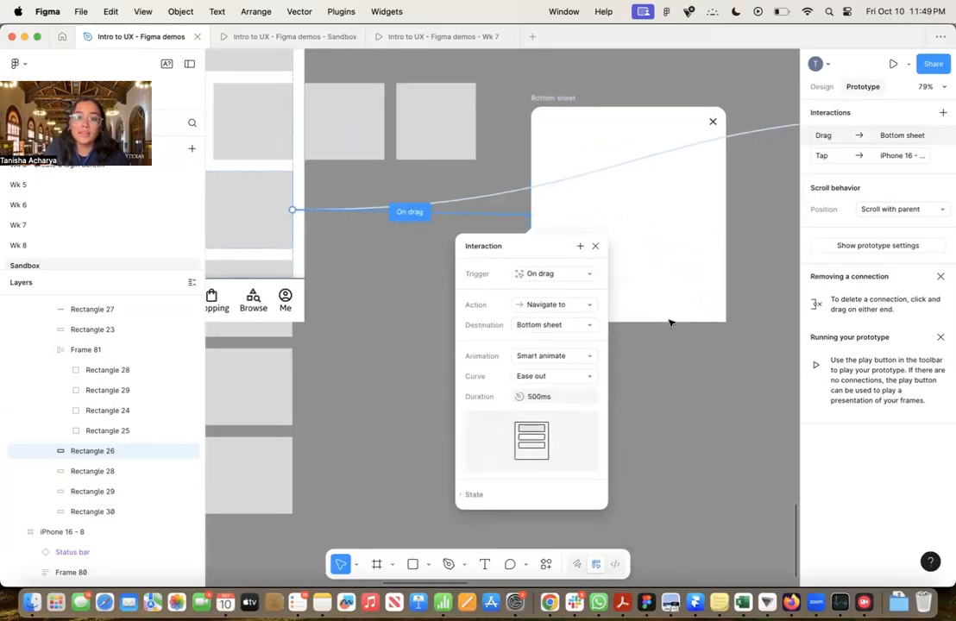
Delete the card's existing tap connection that navigates to iPhone 16 - 12
ctrl+scroll(670, 322, down, 2)
ctrl+scroll(552, 321, up, 5)
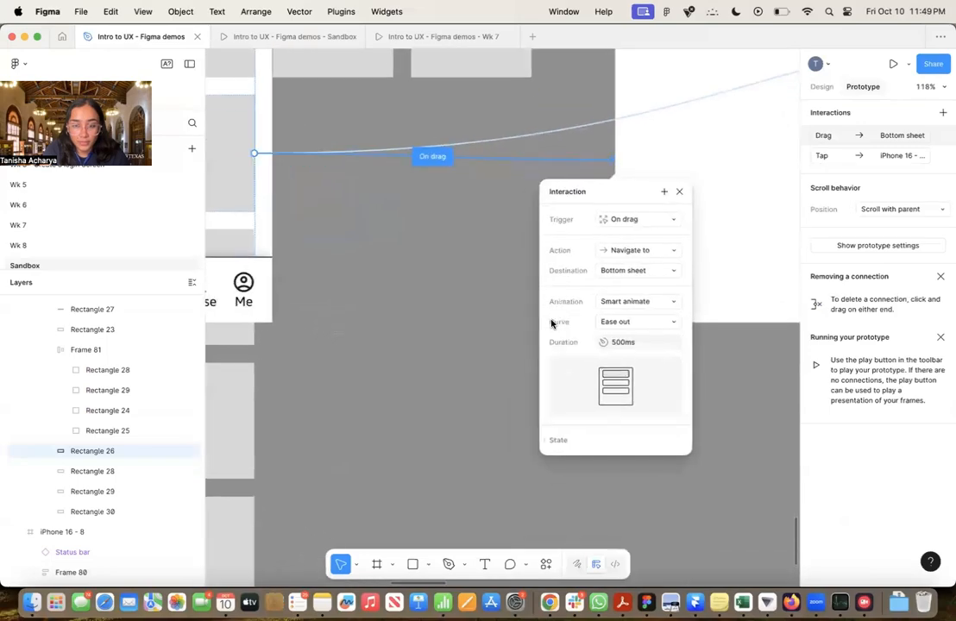
click(661, 224)
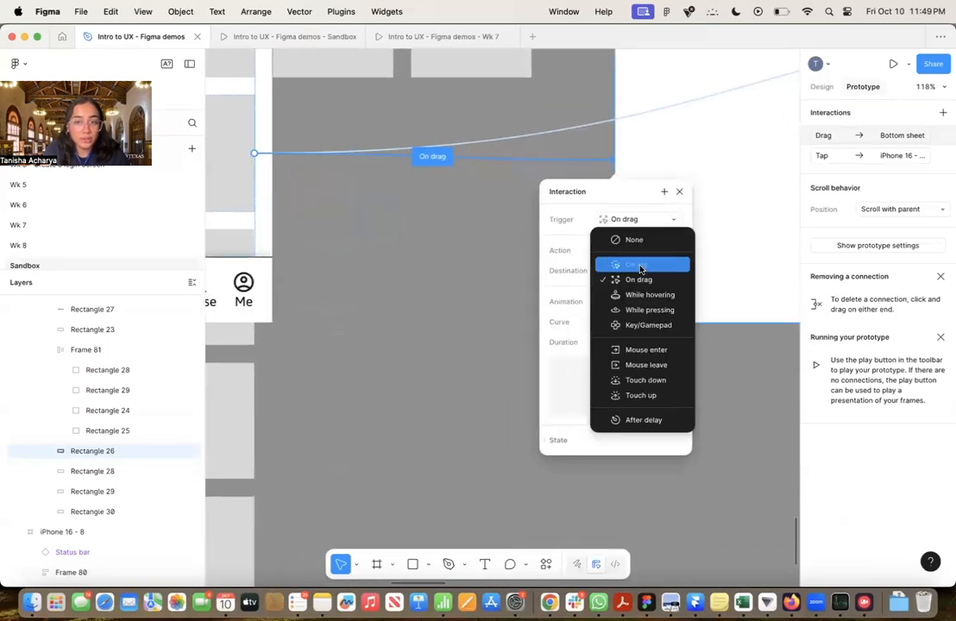
ctrl+scroll(494, 233, down, 5)
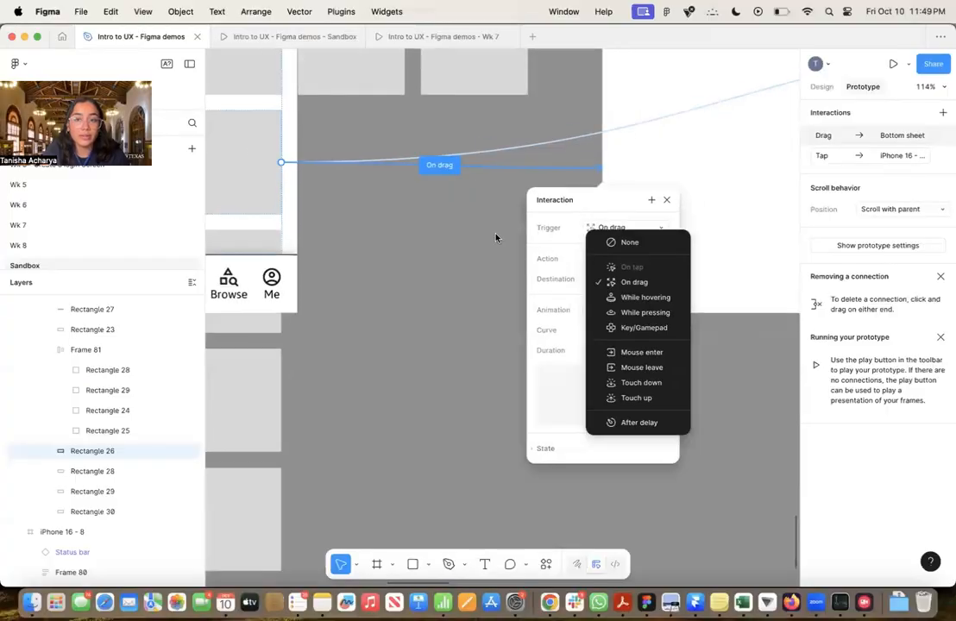
click(603, 158)
click(603, 158)
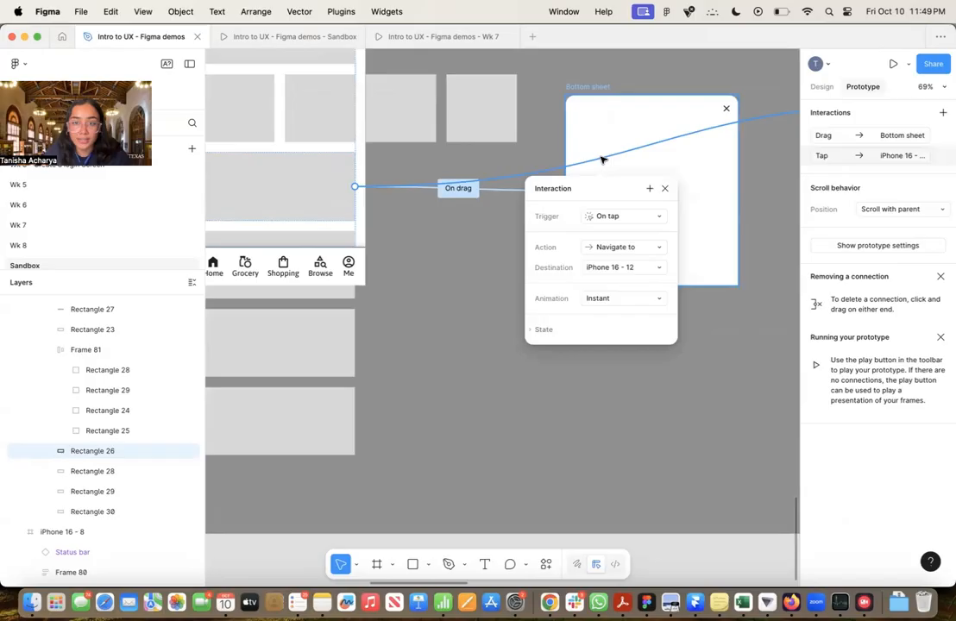
key(Delete)
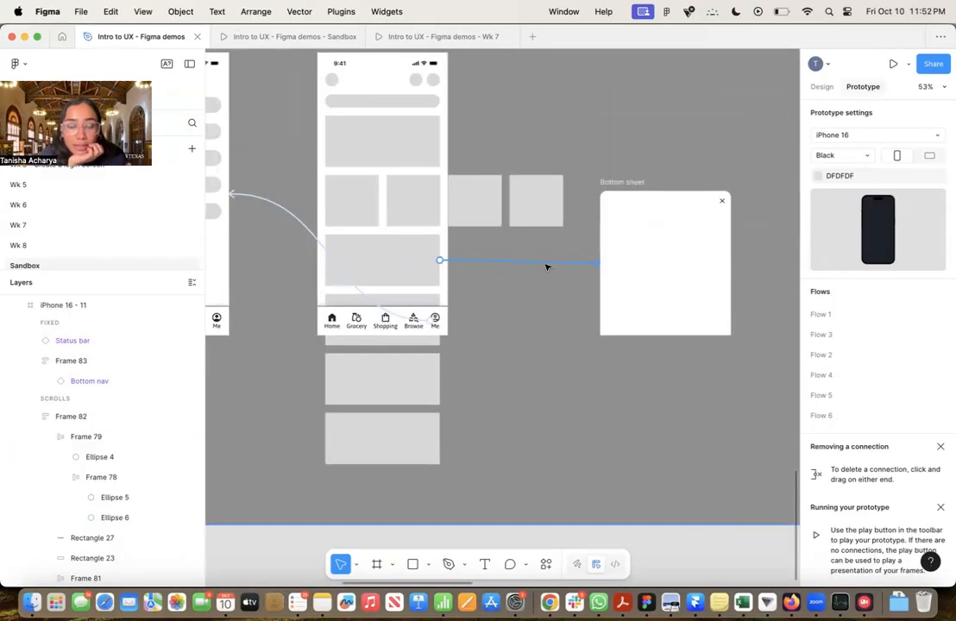
Change the card's tap interaction to Open overlay, with Bottom sheet as the overlay
click(546, 264)
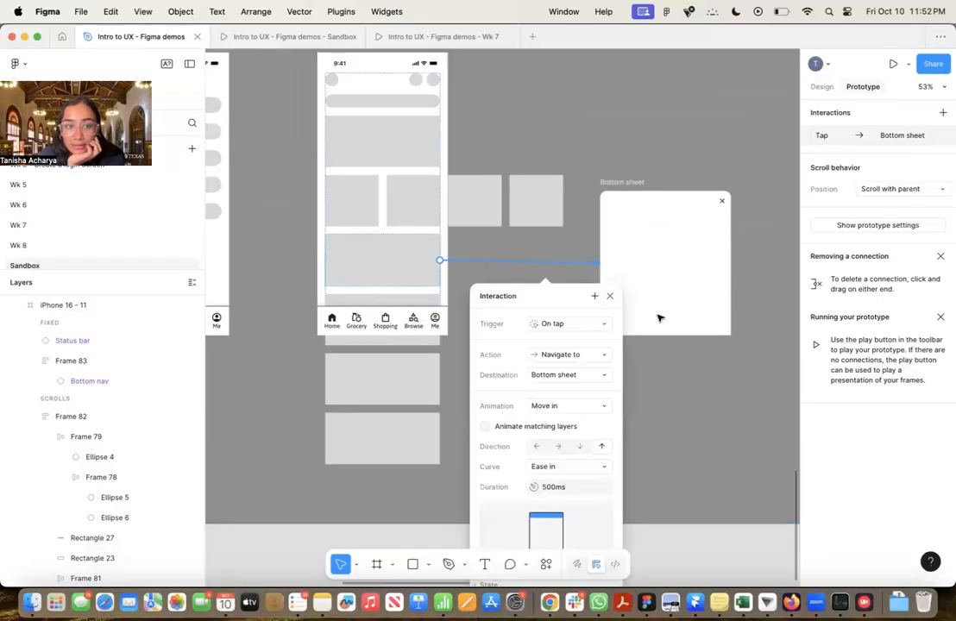
scroll(705, 353, down, 3)
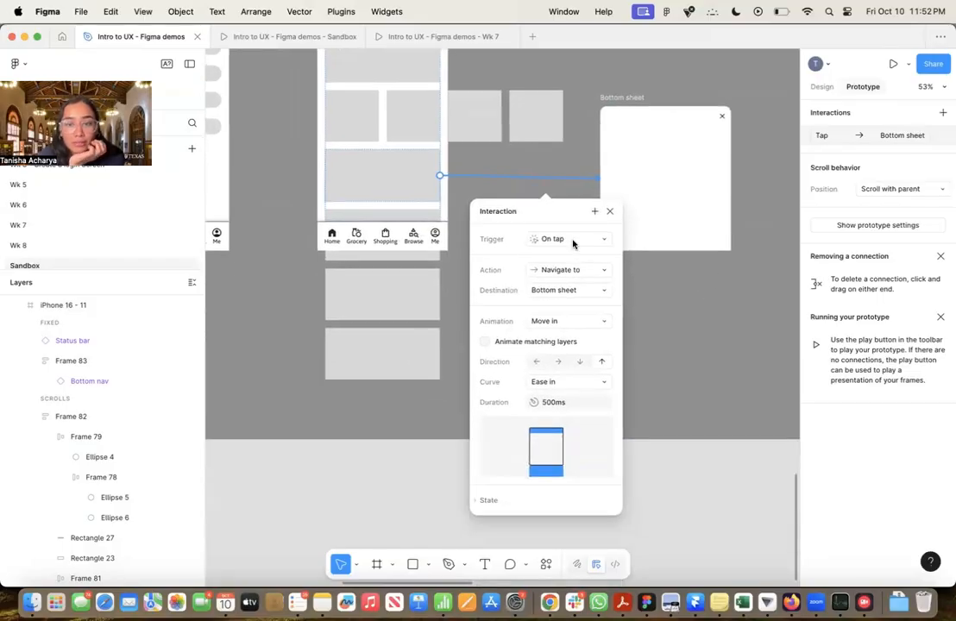
click(572, 271)
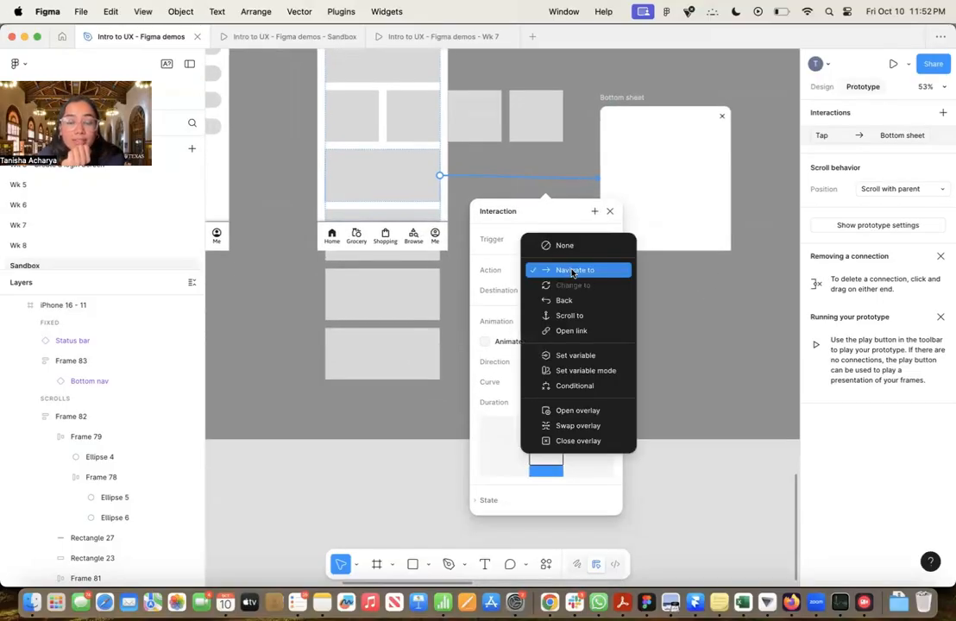
click(570, 411)
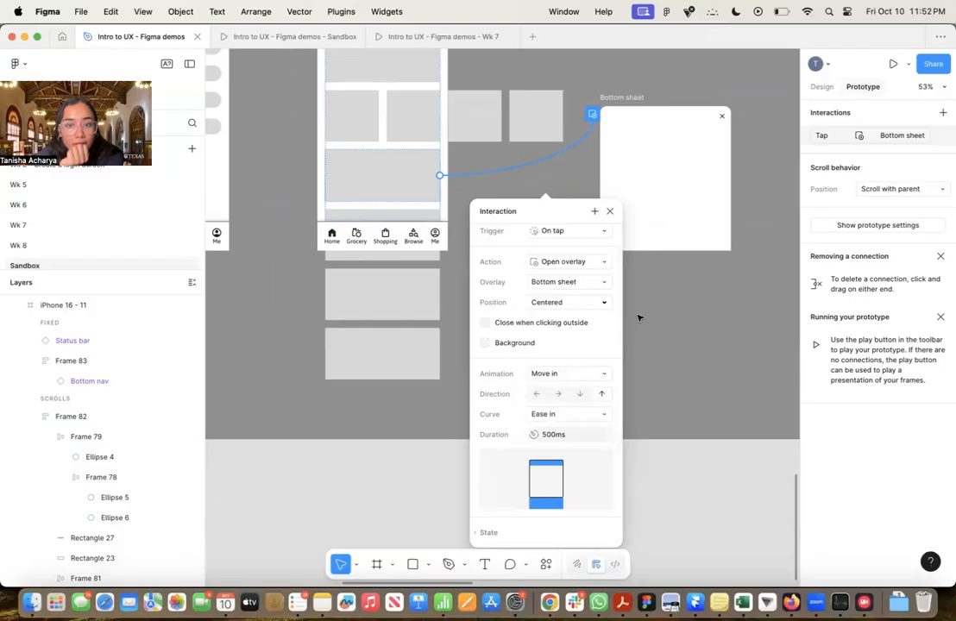
scroll(637, 317, down, 3)
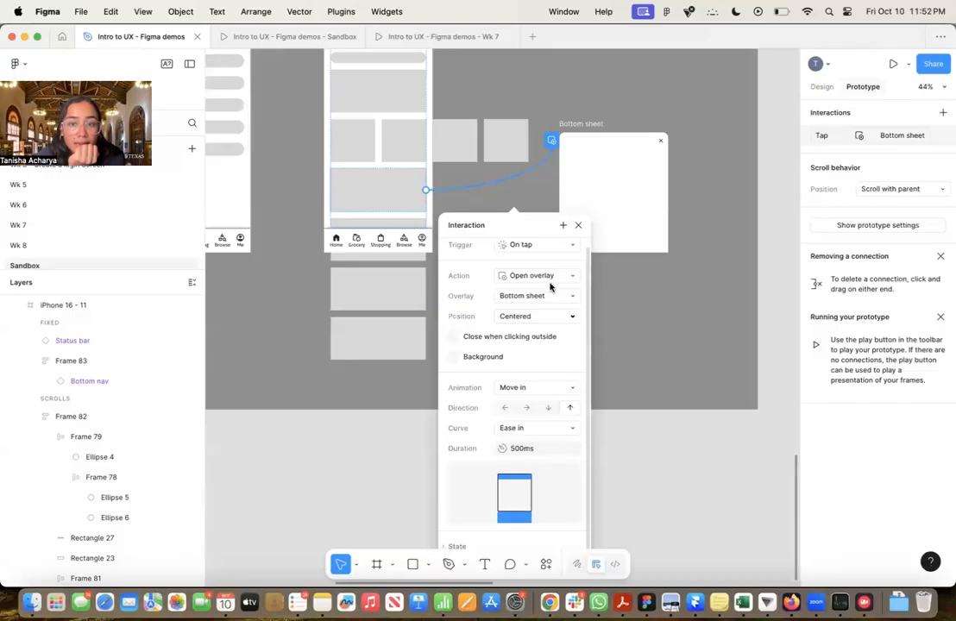
click(526, 296)
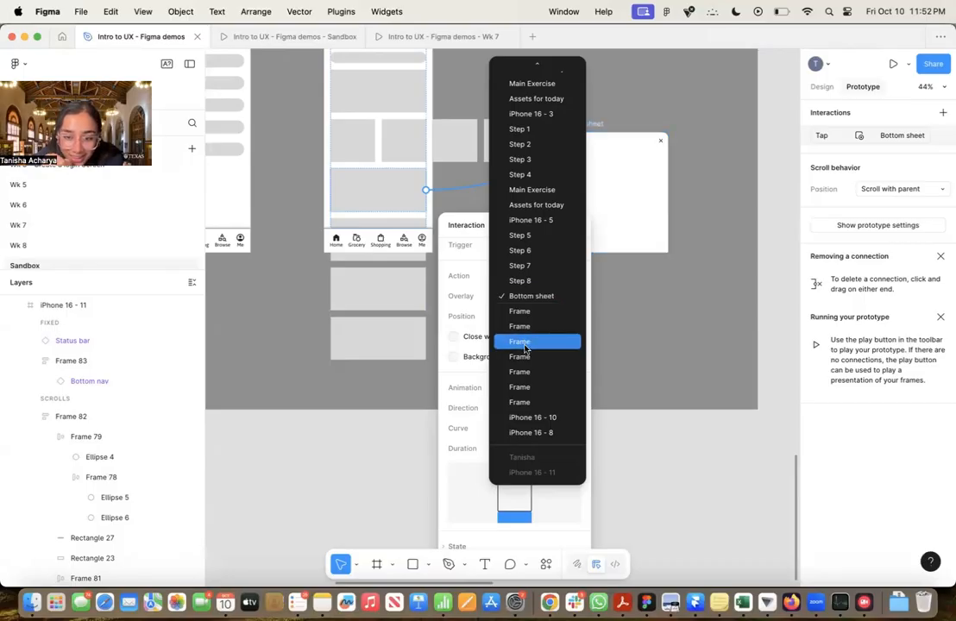
click(542, 303)
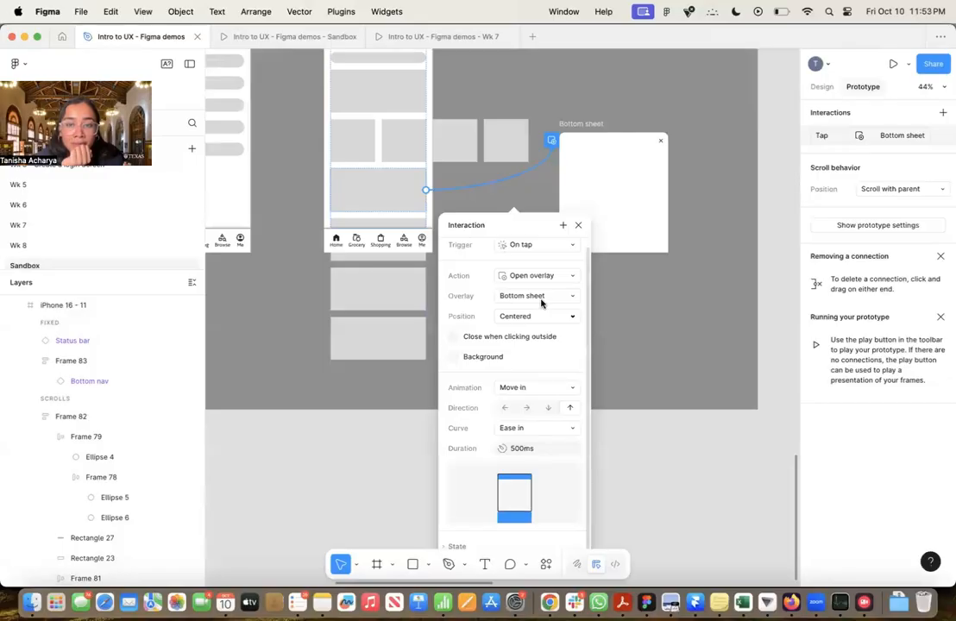
Set the overlay's position to Bottom center and enable its background of 000000 at 25%
click(536, 318)
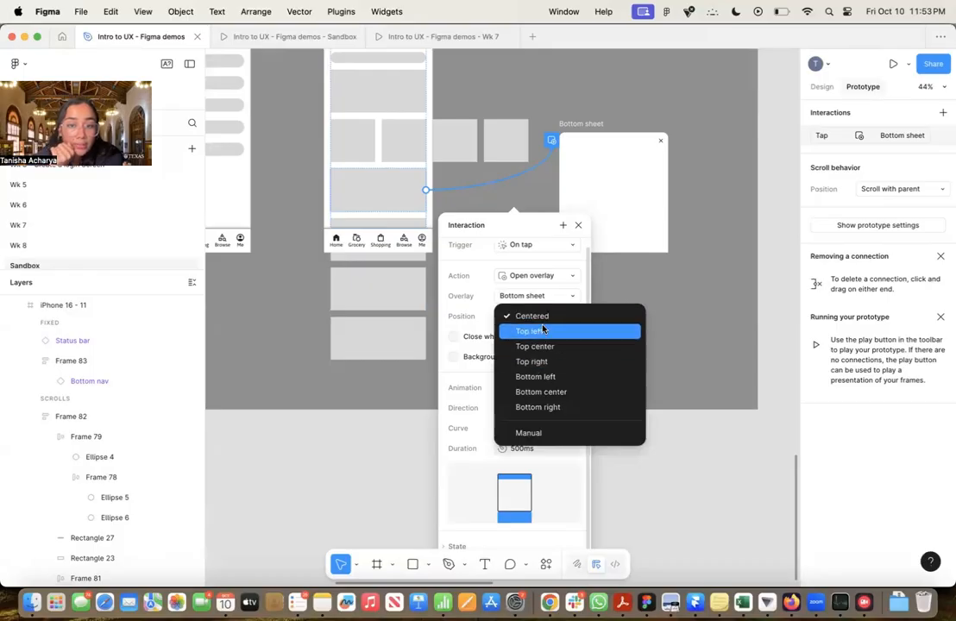
click(544, 393)
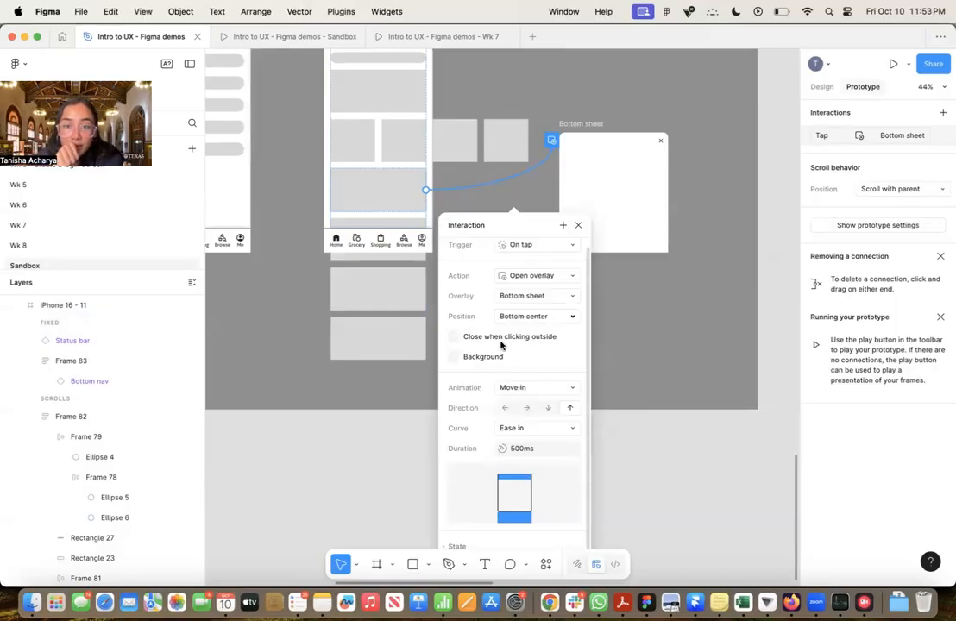
click(454, 357)
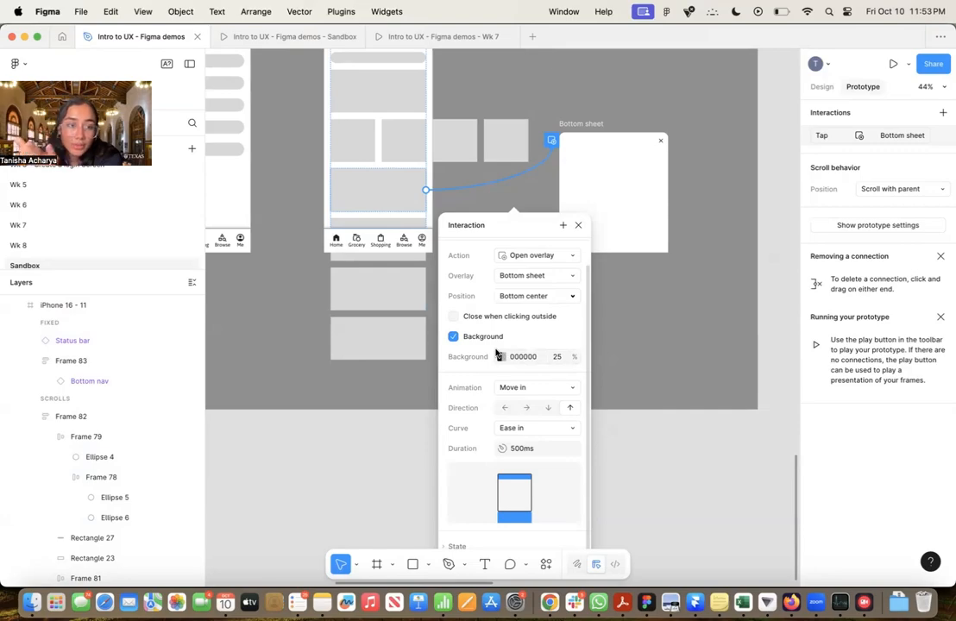
Give the overlay a Move in animation with the upward direction and the Ease in curve
click(516, 393)
click(530, 334)
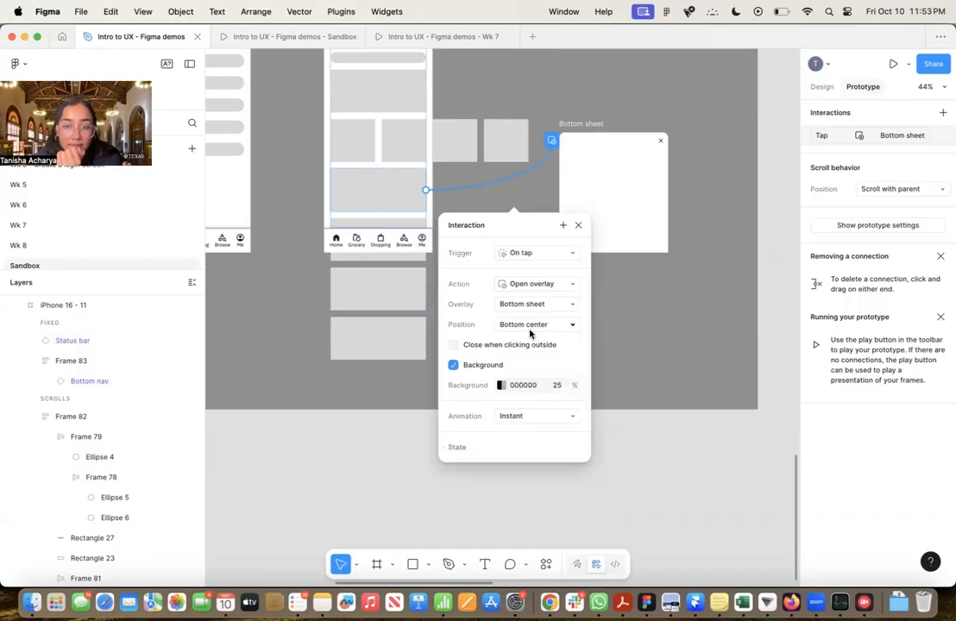
click(511, 415)
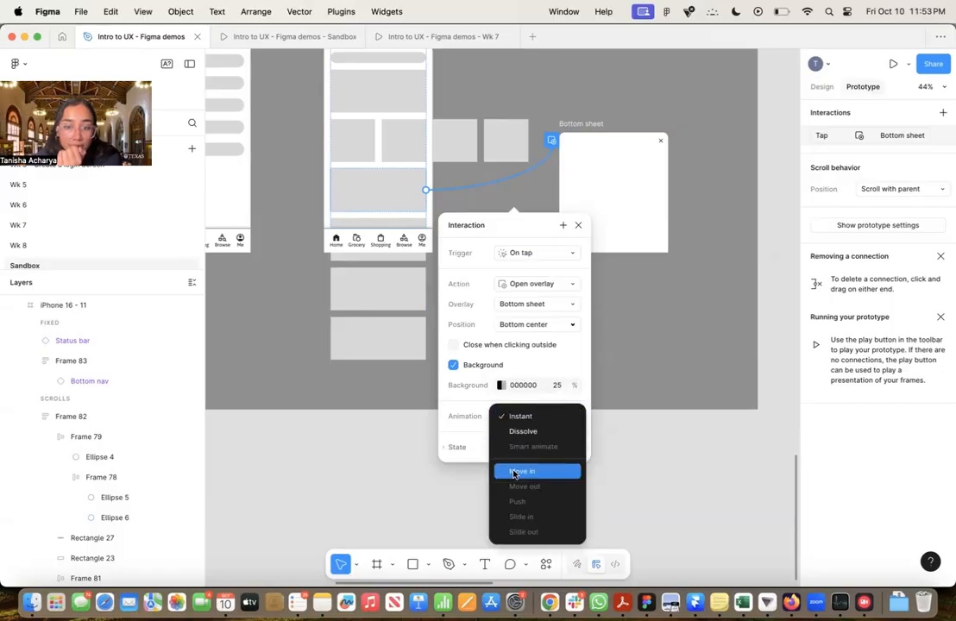
click(512, 472)
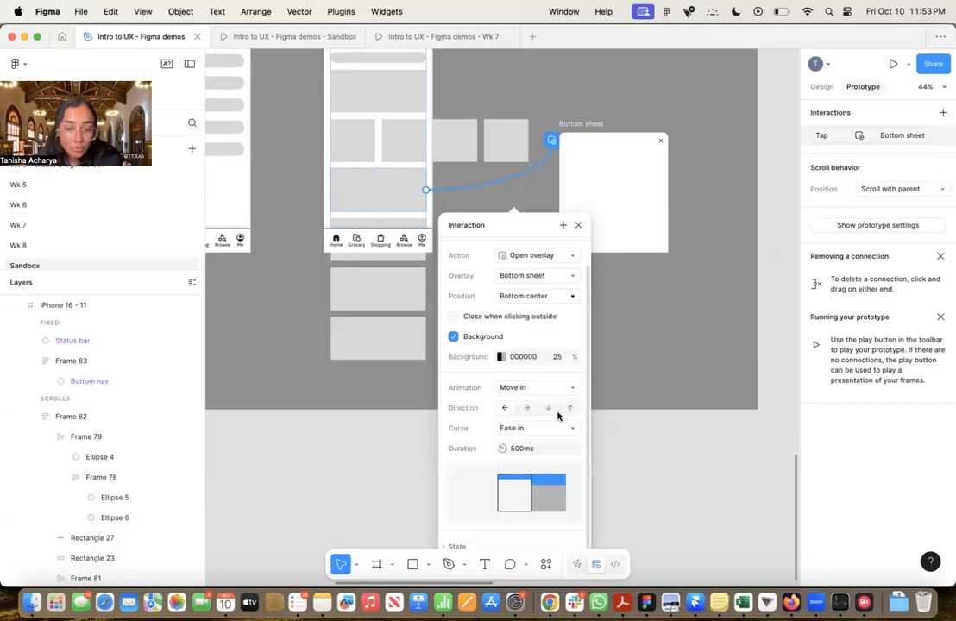
click(569, 408)
click(509, 428)
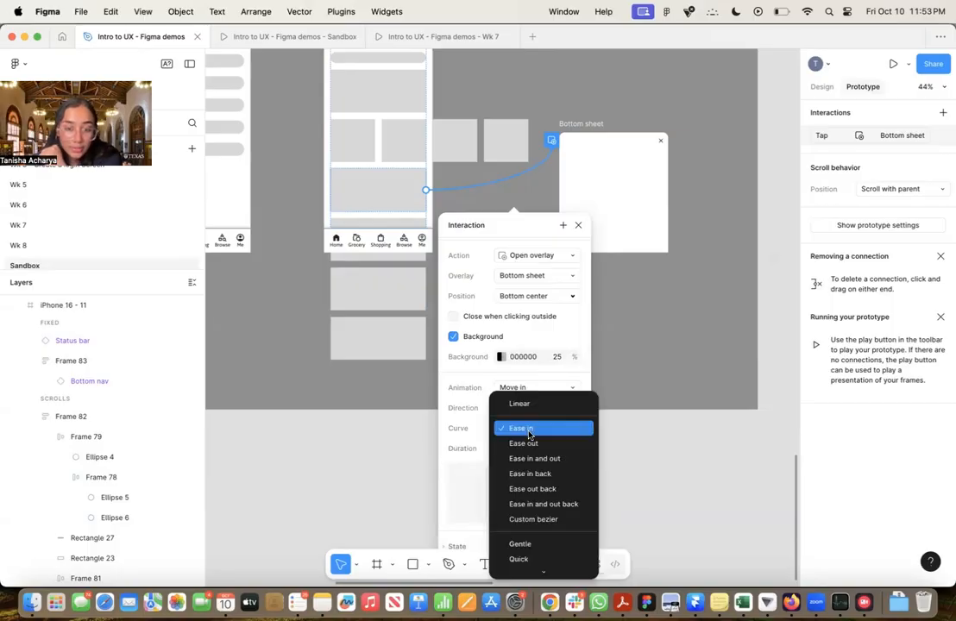
click(510, 429)
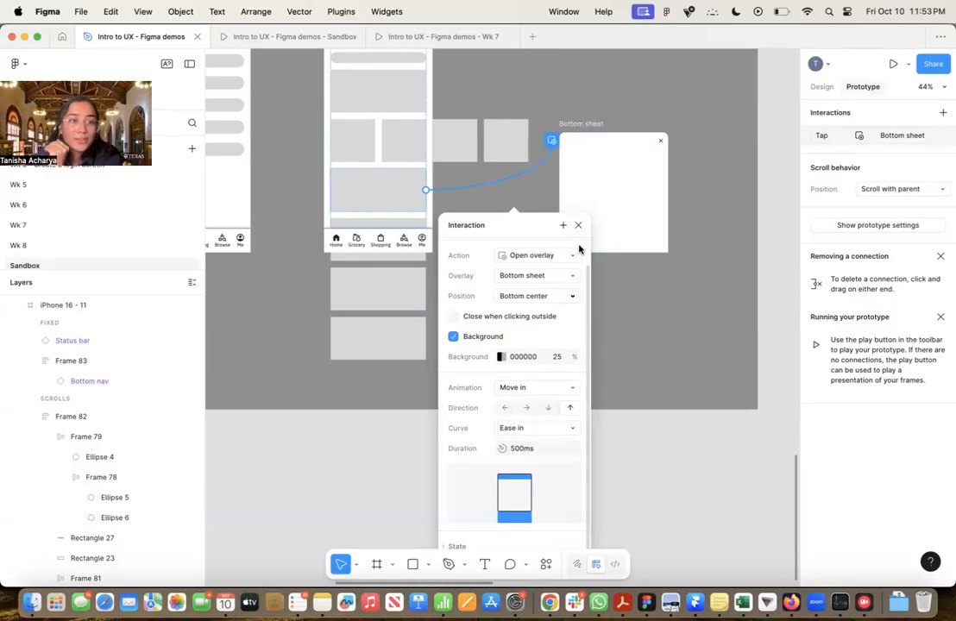
Run the prototype from iPhone 16 - 11 and tap the large card below the tile row to test the bottom sheet
click(257, 31)
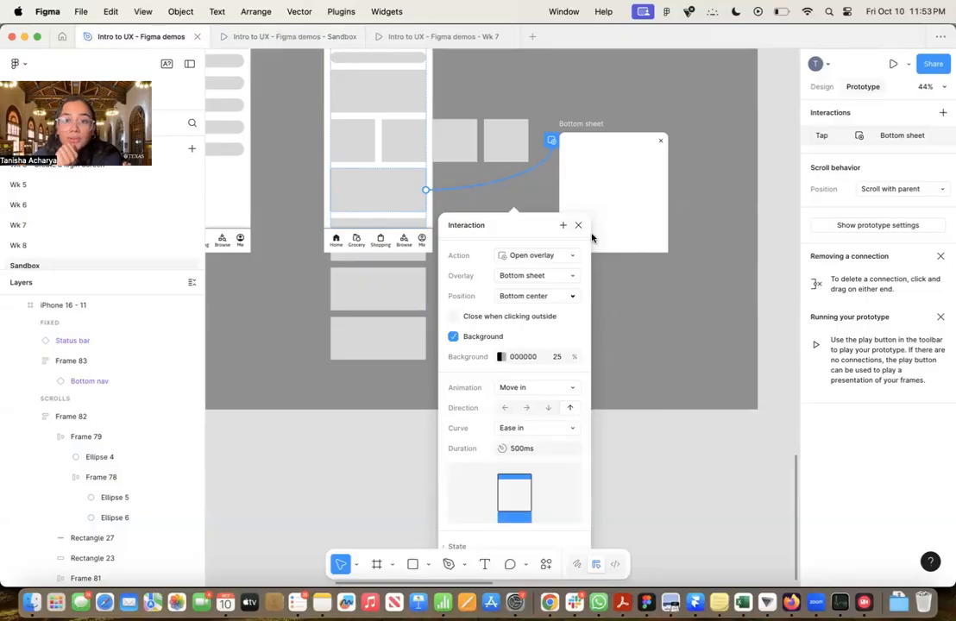
click(639, 292)
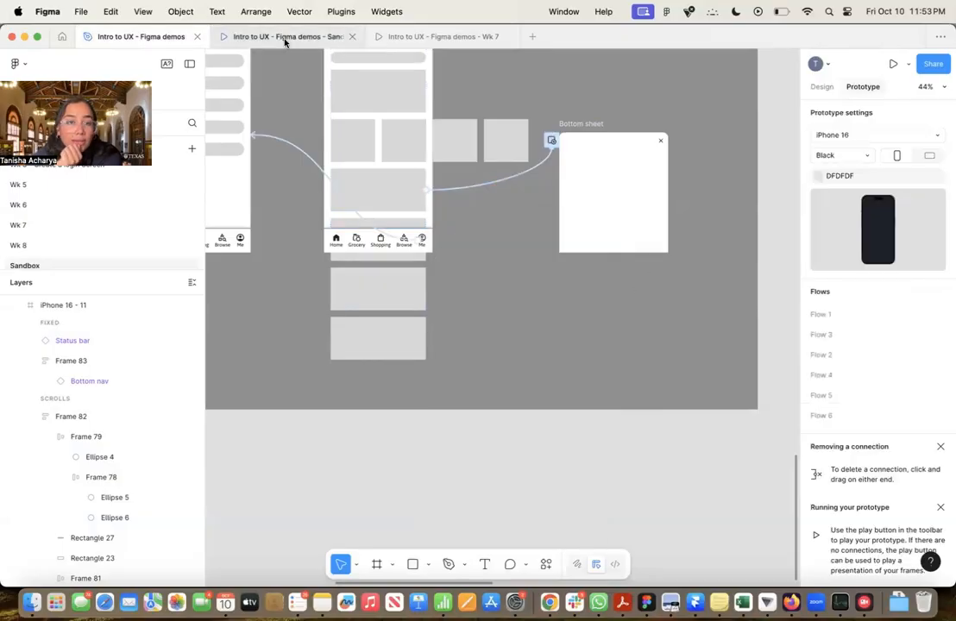
scroll(494, 165, up, 3)
click(387, 150)
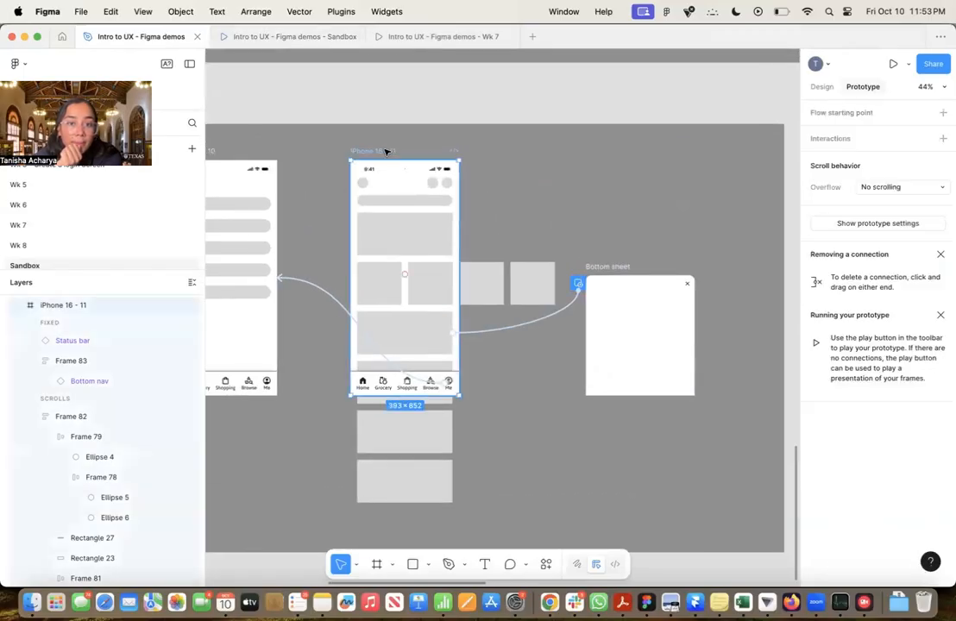
click(893, 63)
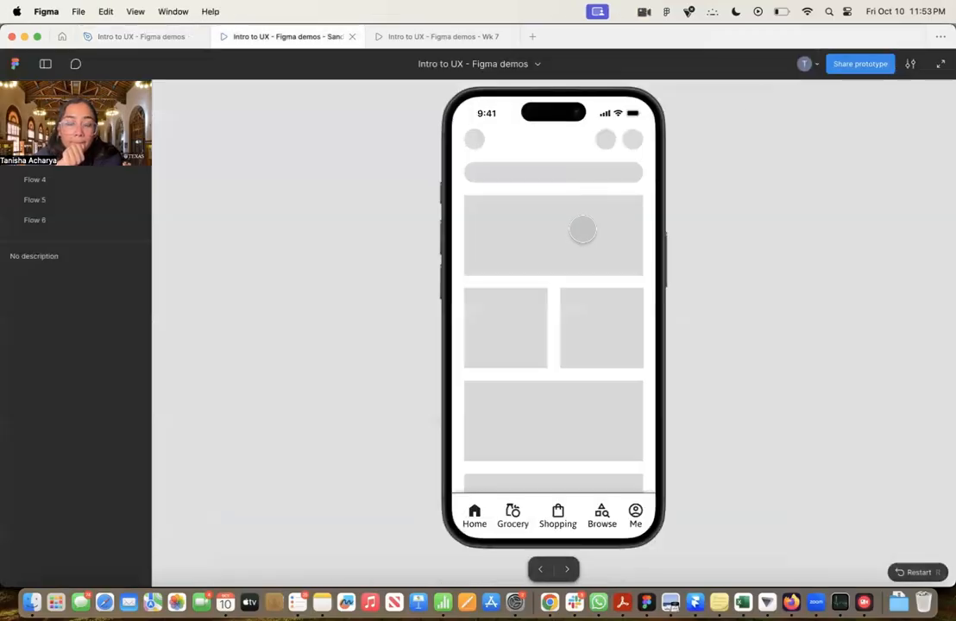
click(583, 431)
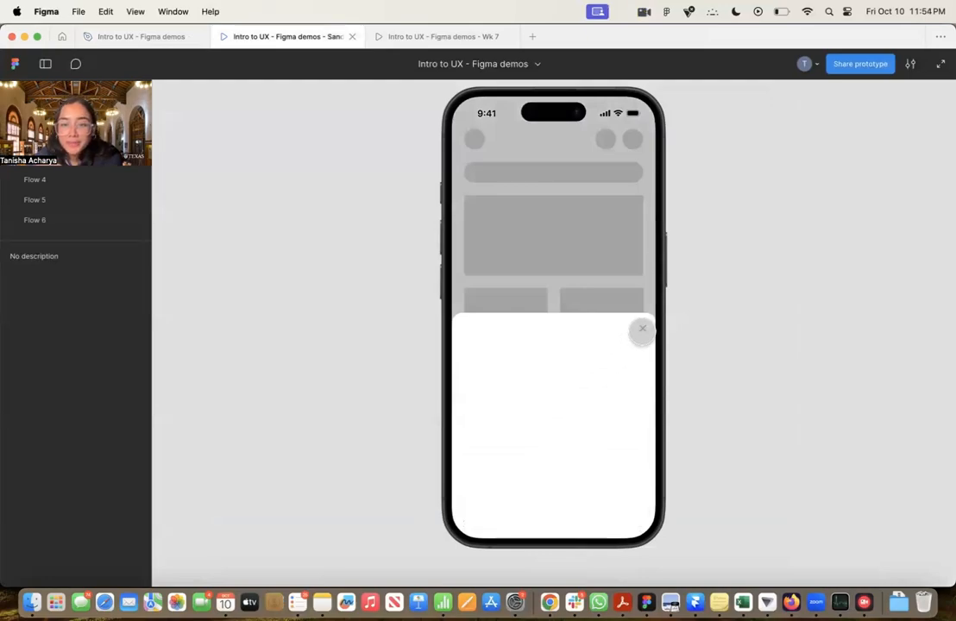
Return to the design file and enable Close when clicking outside for the Bottom sheet overlay
click(151, 38)
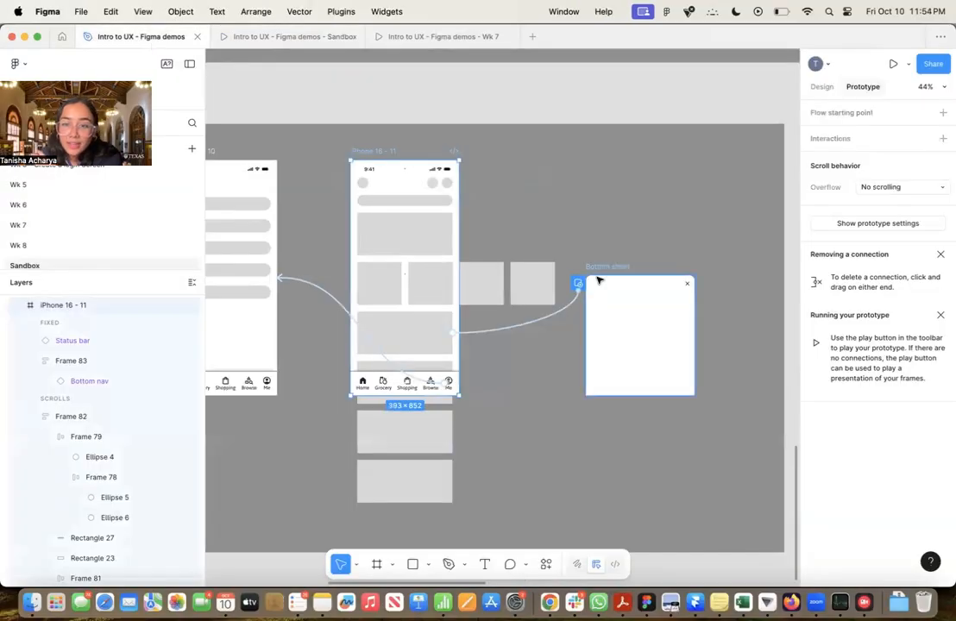
scroll(690, 287, up, 3)
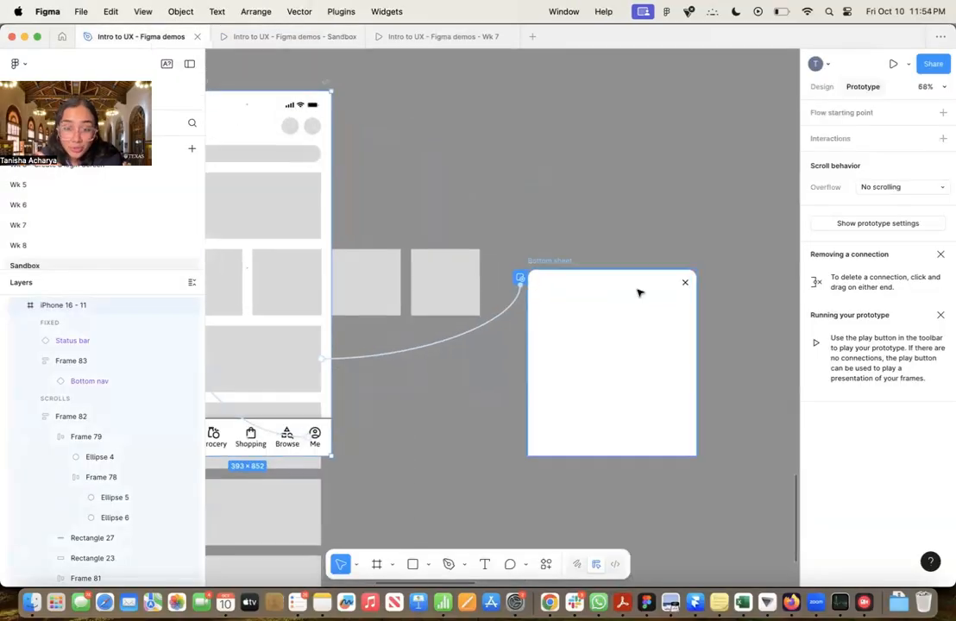
click(520, 277)
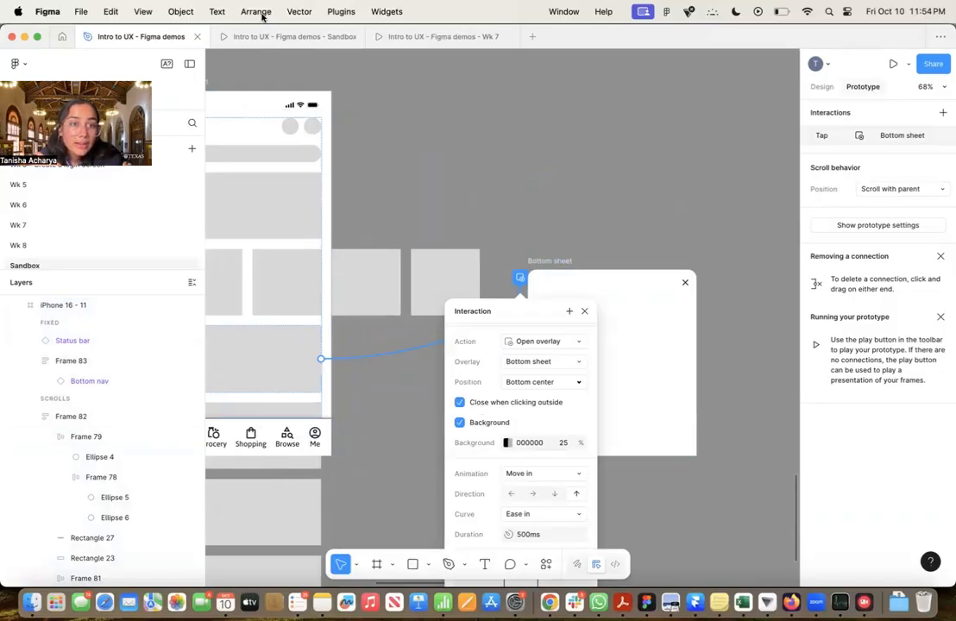
Test dismissing the bottom sheet in the prototype by tapping outside it, and go back to the design file
click(262, 38)
click(521, 208)
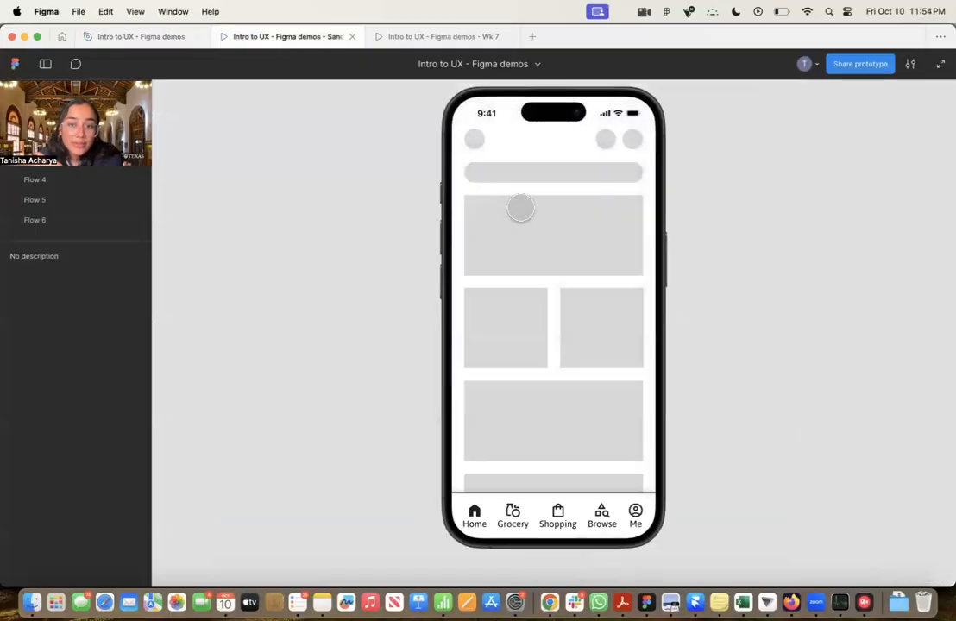
click(162, 37)
click(656, 249)
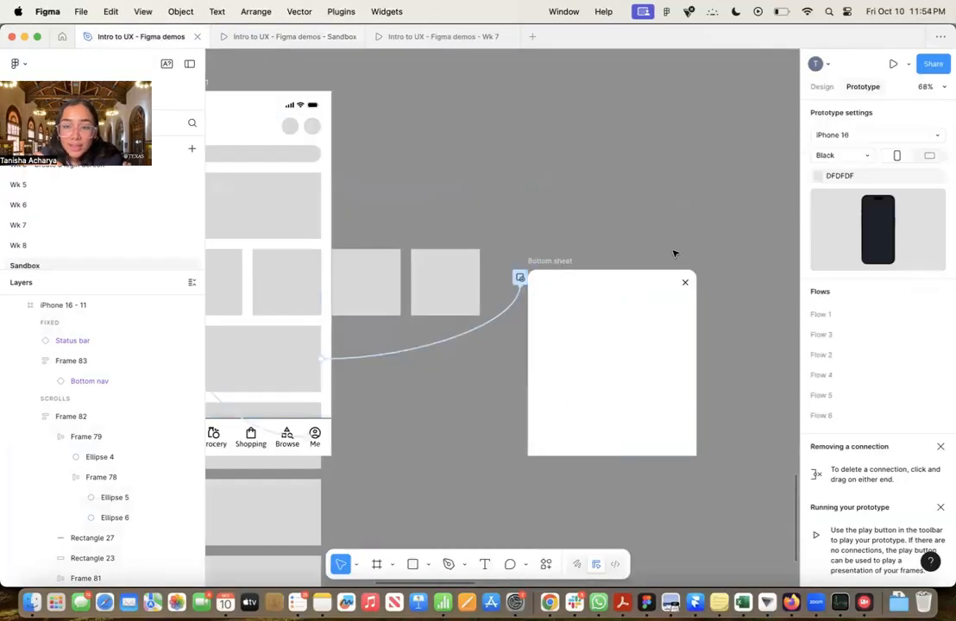
Add a tap connection from the Bottom sheet's Close icon back to iPhone 16 - 11
scroll(689, 299, up, 3)
scroll(689, 300, down, 4)
click(686, 285)
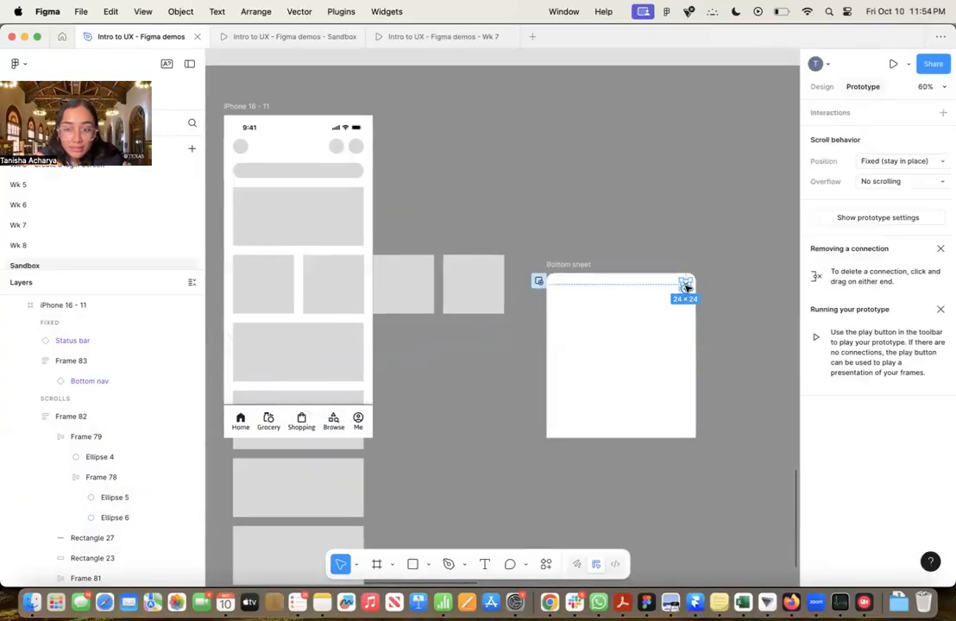
drag(685, 286, 368, 225)
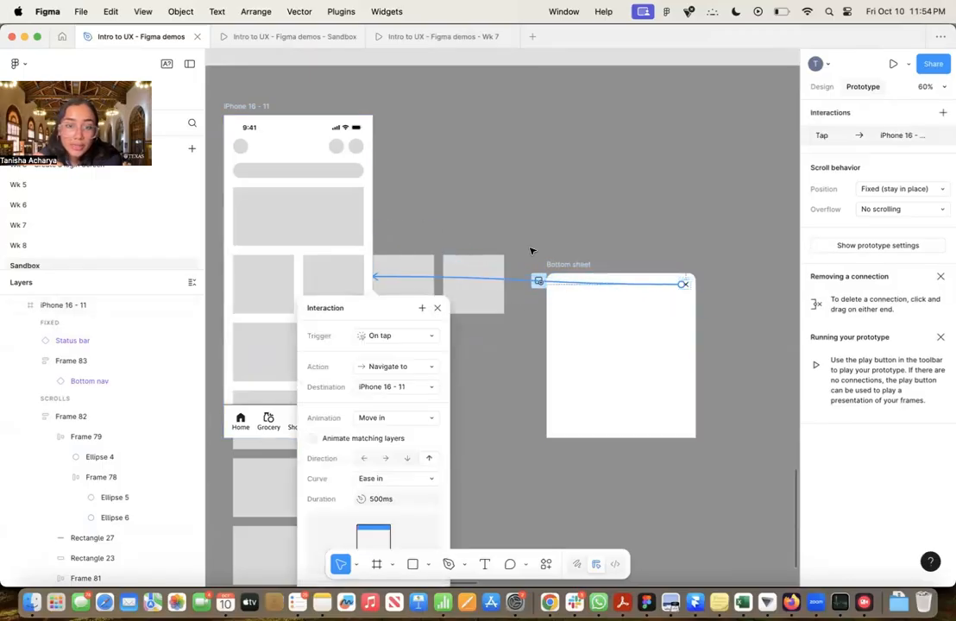
Set the Close icon connection's animation to Instant and close its interaction settings
scroll(531, 250, down, 5)
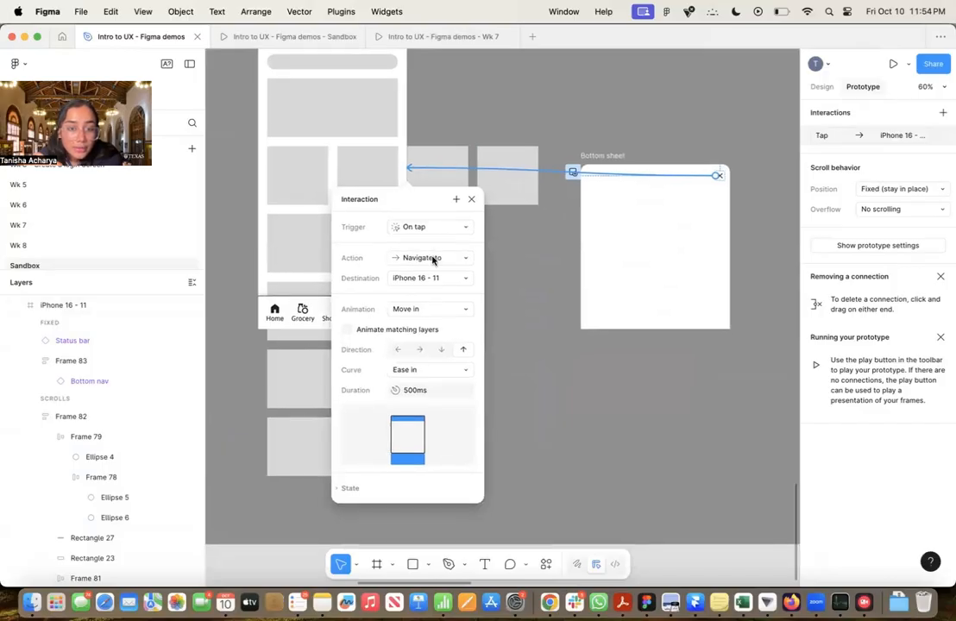
click(419, 312)
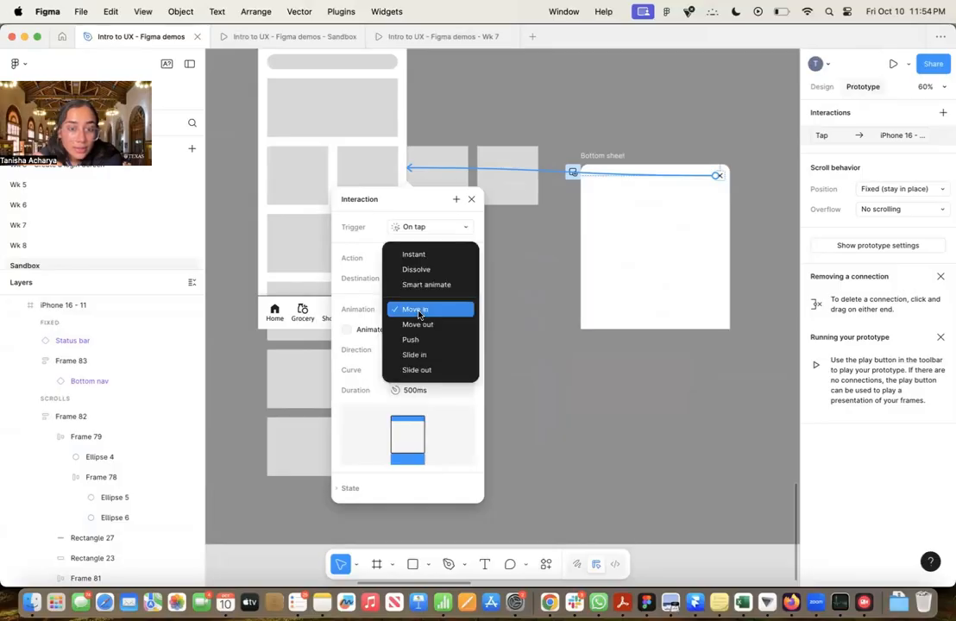
click(424, 257)
click(546, 372)
scroll(546, 372, up, 3)
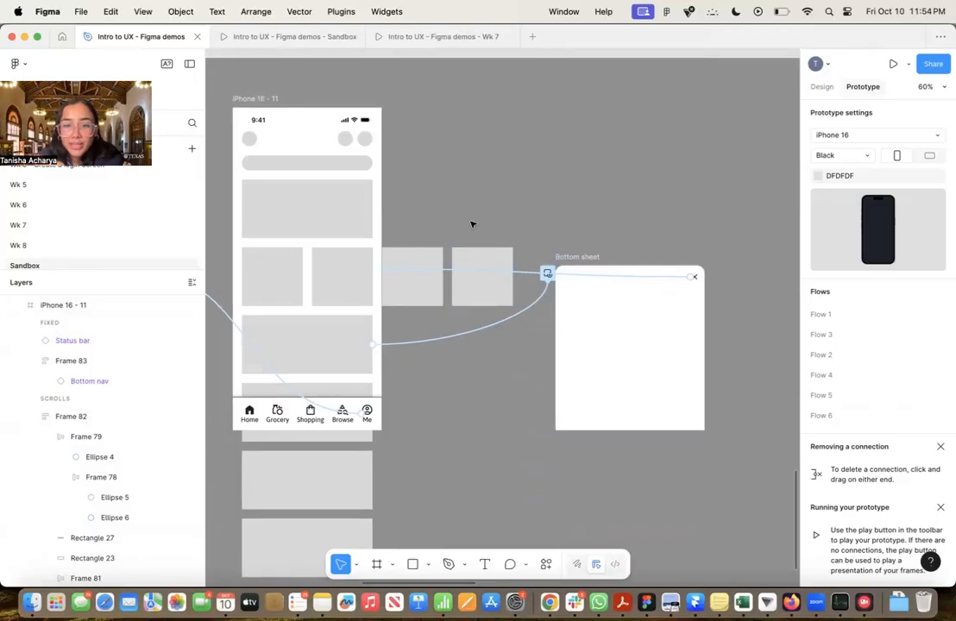
Run the prototype from iPhone 16 - 11 and test closing the card's bottom sheet with its Close icon
scroll(471, 225, up, 2)
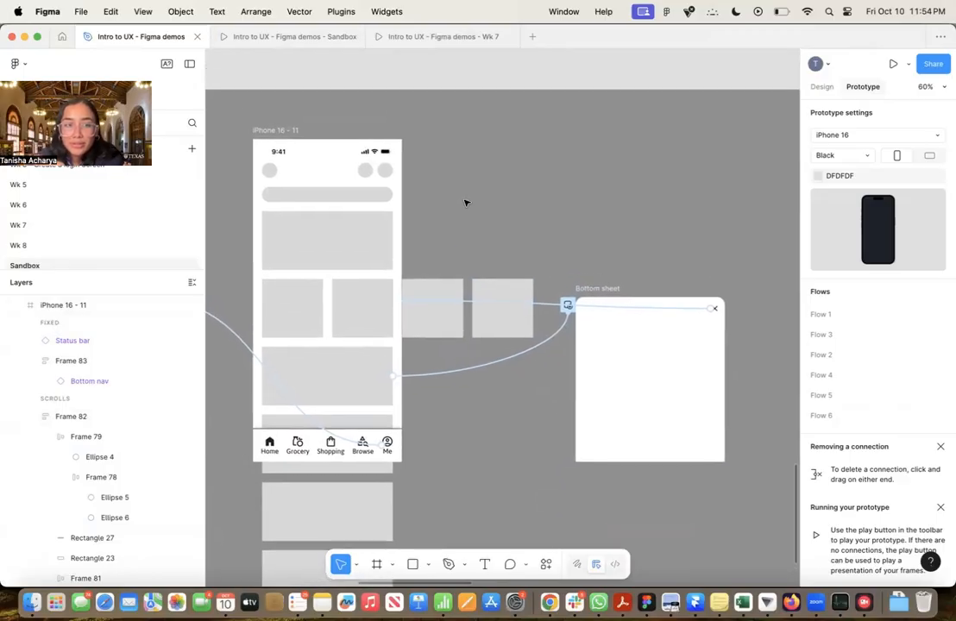
click(298, 133)
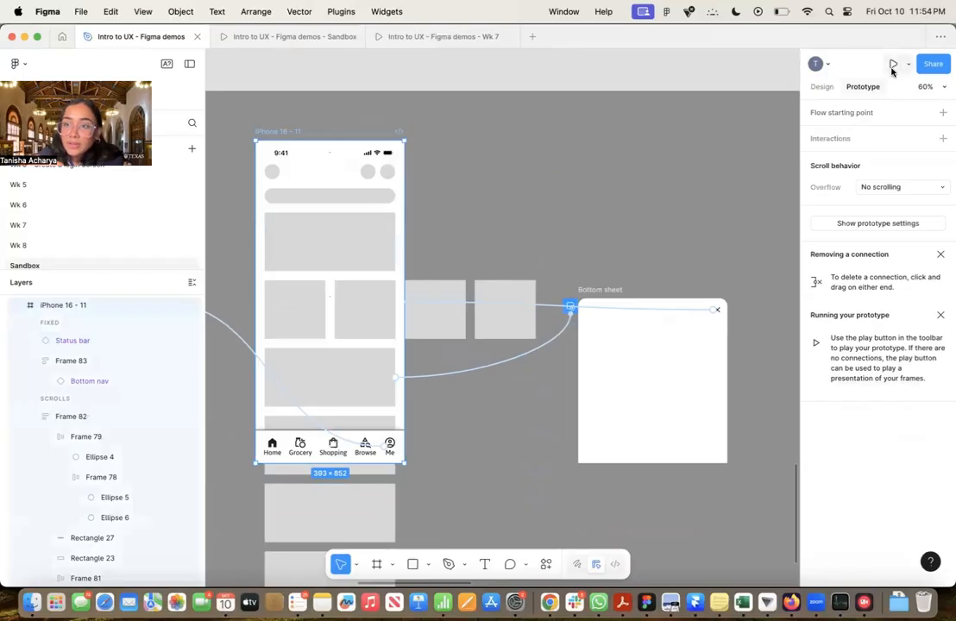
click(893, 64)
click(621, 418)
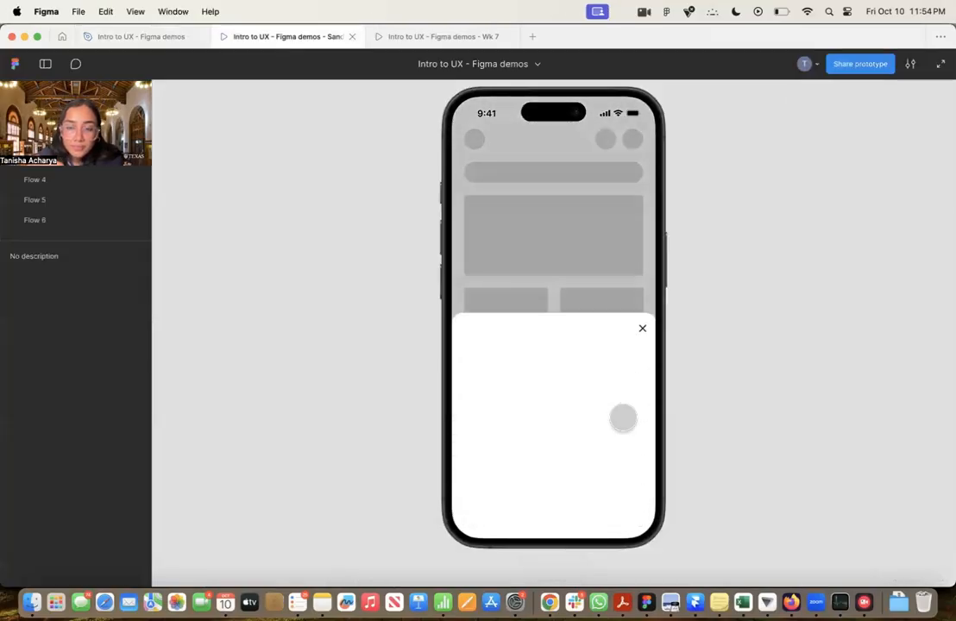
click(643, 328)
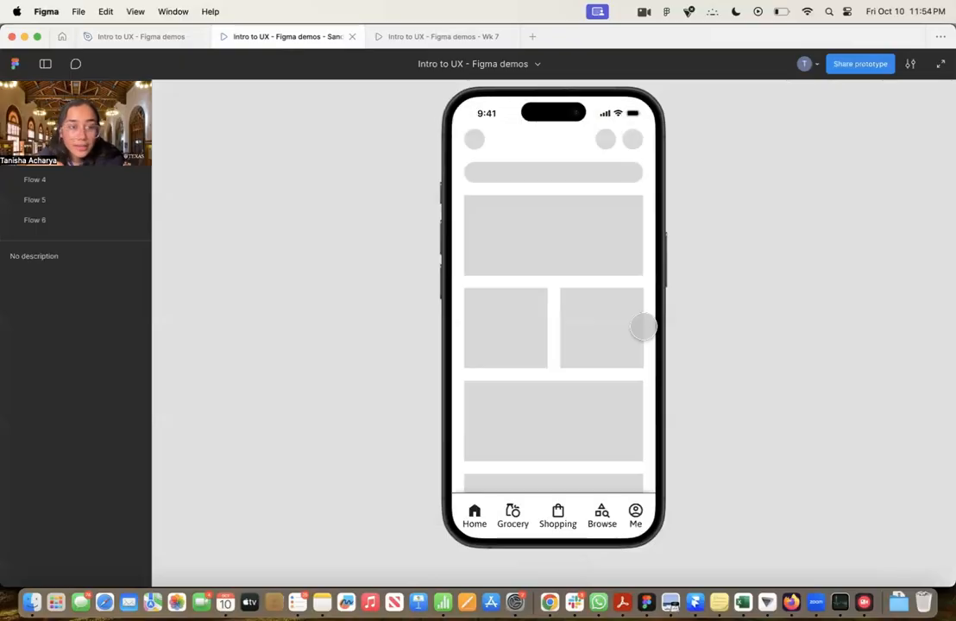
Reopen the bottom sheet from the wide card, dismiss it by tapping outside, and return to the wireframes in the design file
click(559, 429)
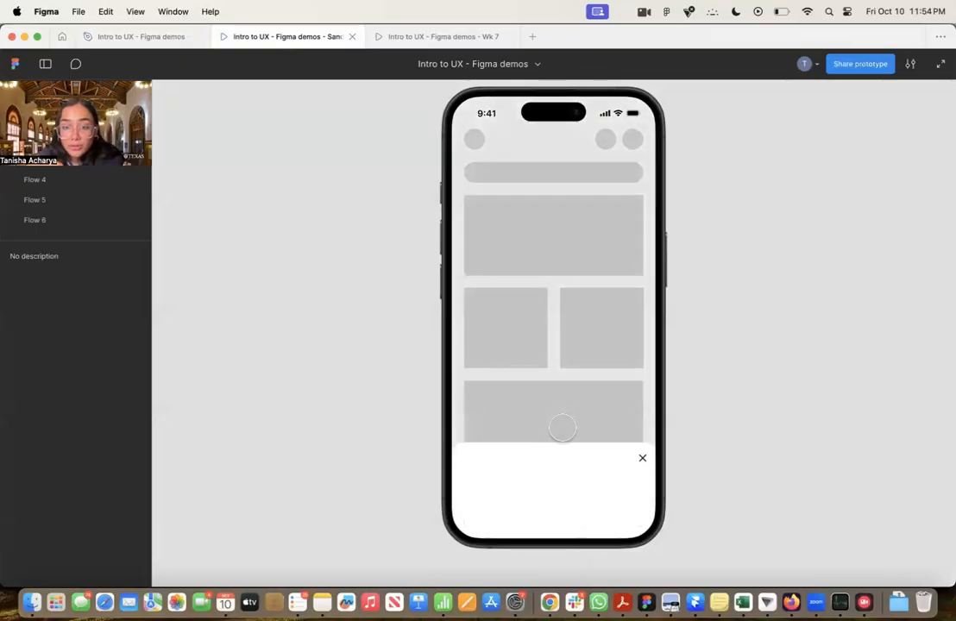
click(570, 217)
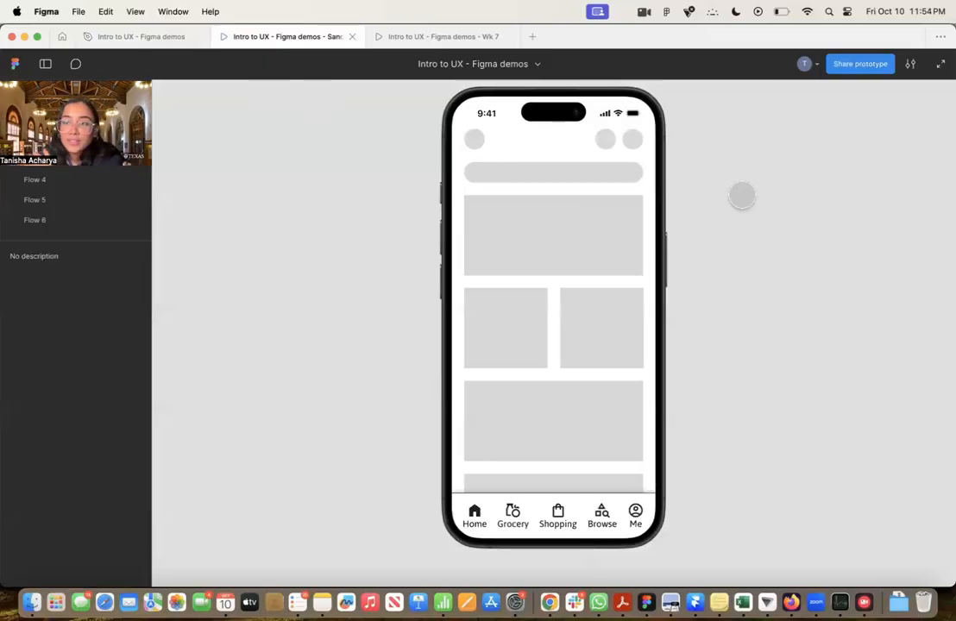
click(163, 43)
scroll(551, 234, down, 3)
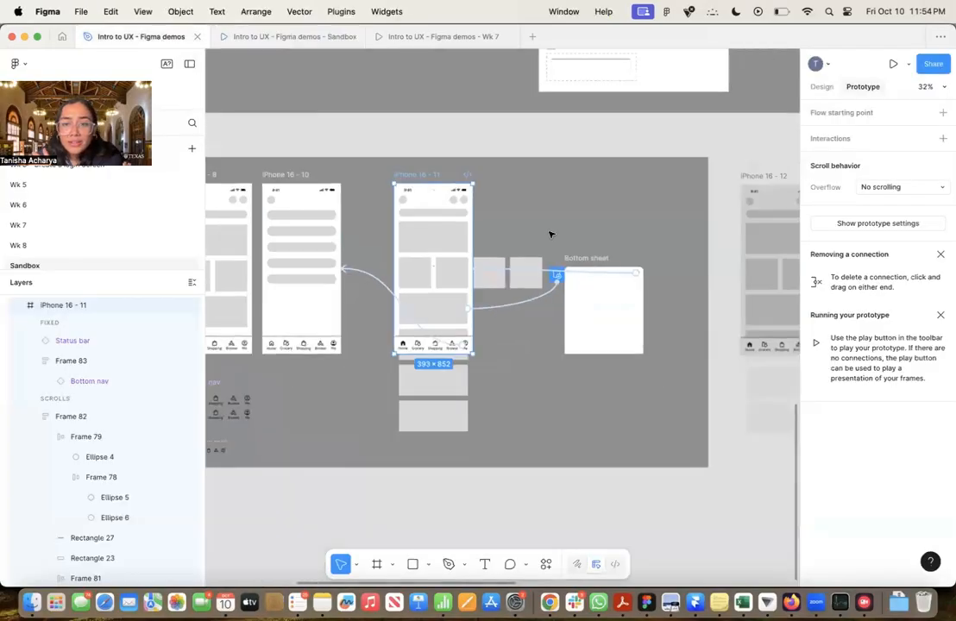
scroll(551, 235, left, 5)
scroll(551, 234, up, 2)
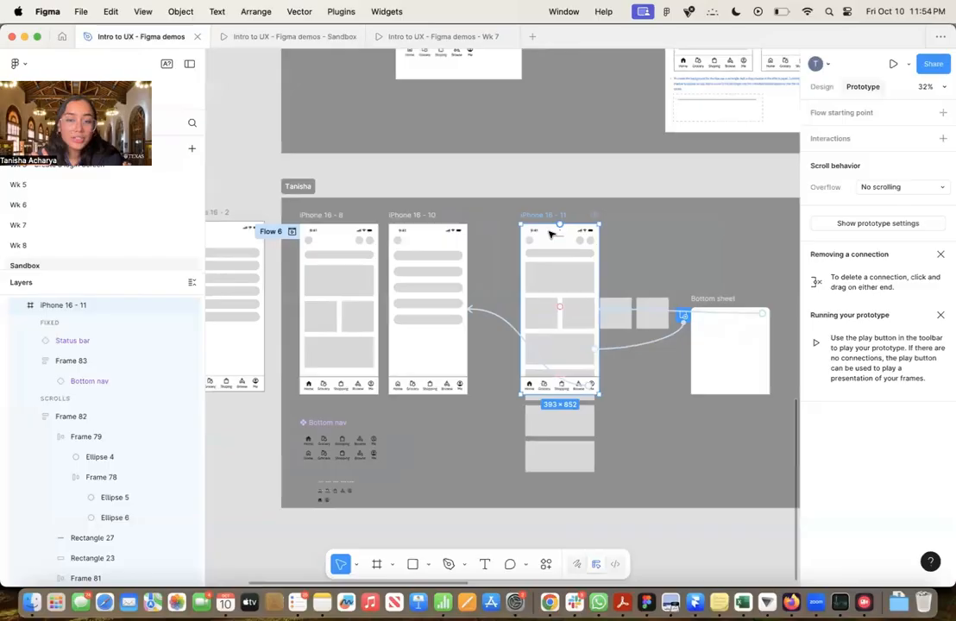